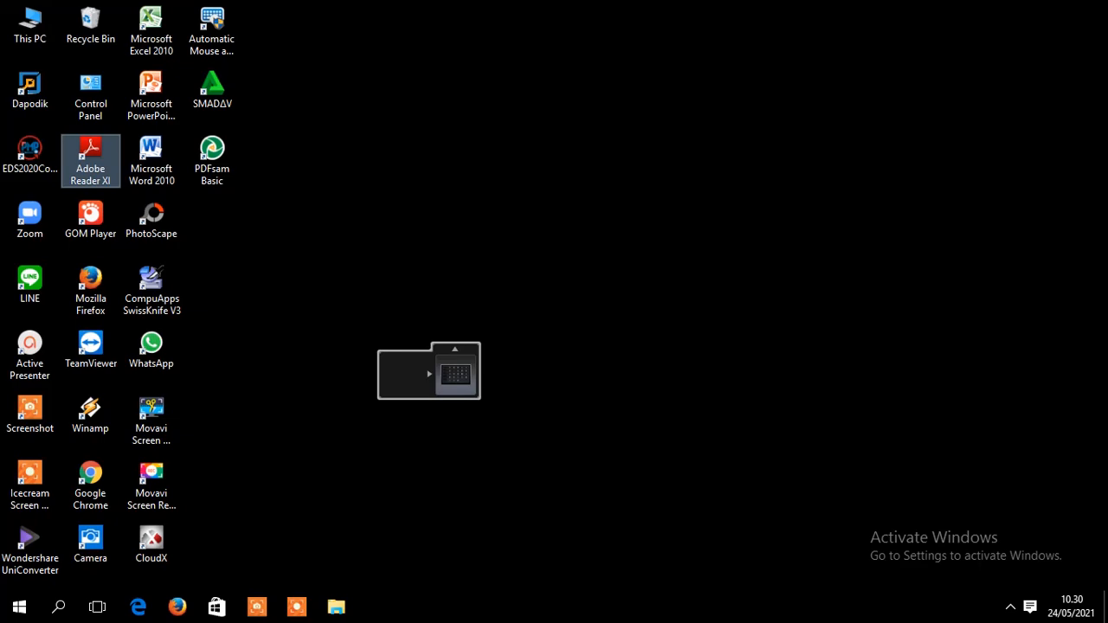
- Open Downloads in File Explorer and select each of the two staff folders there
left_click(336, 608)
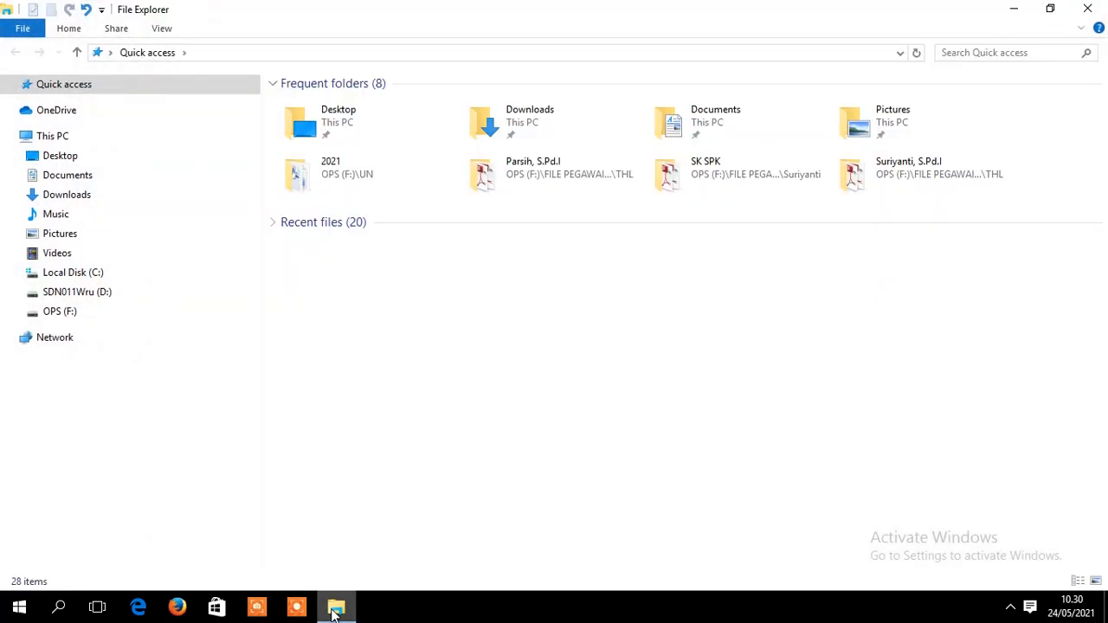
left_click(82, 198)
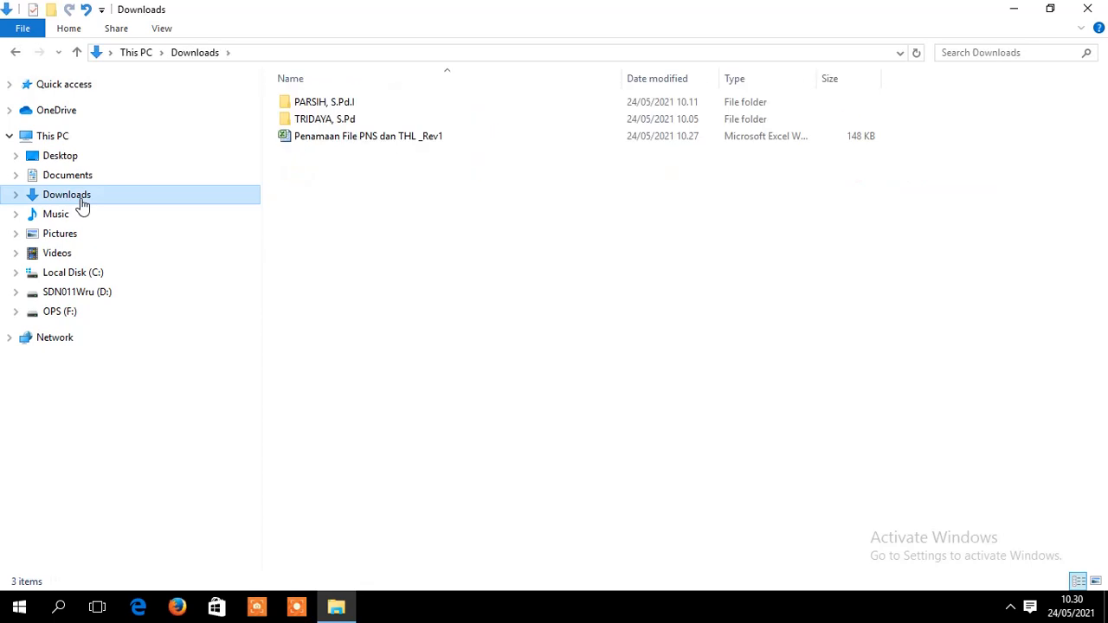
left_click(362, 109)
left_click(354, 121)
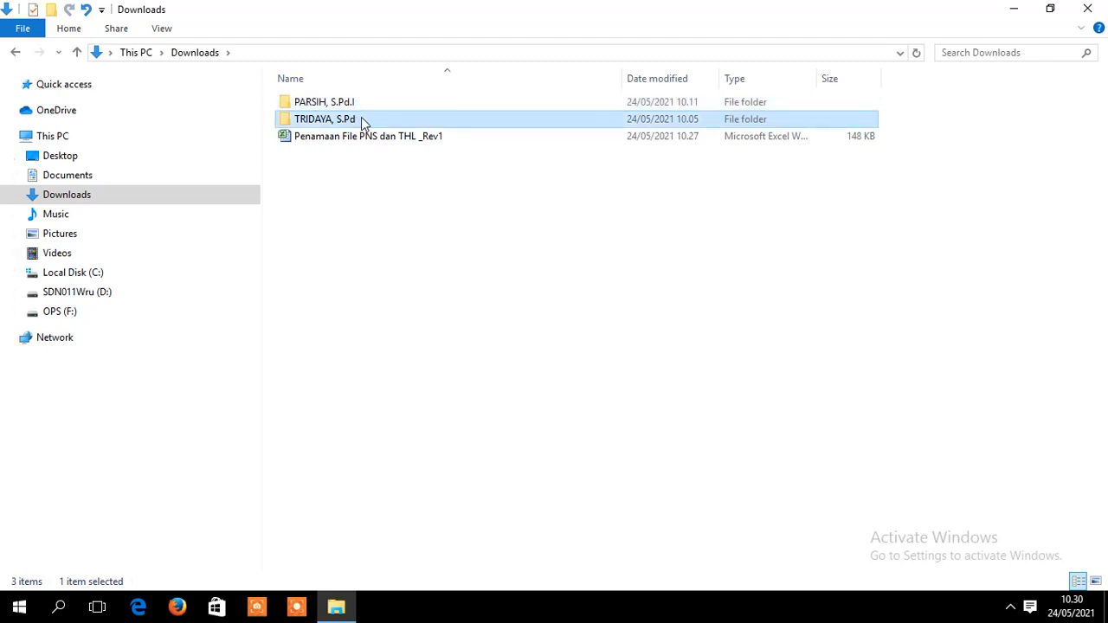
left_click(363, 121)
left_click(361, 103)
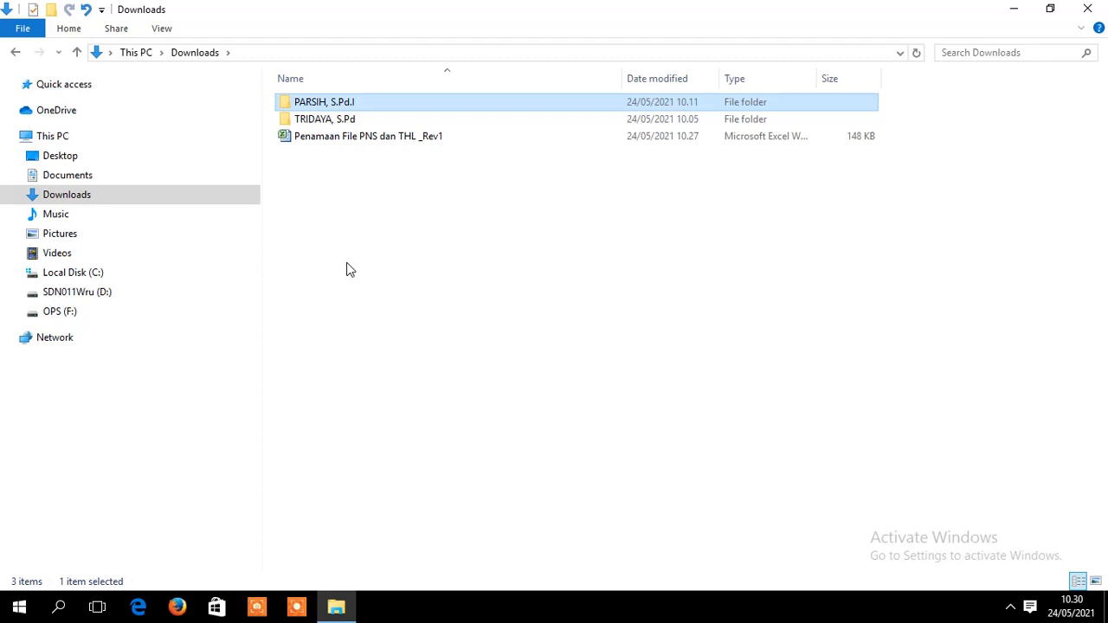
- Make a new folder in Downloads called 'ScanSimpeg_SDN 011 Waru'
left_click(51, 10)
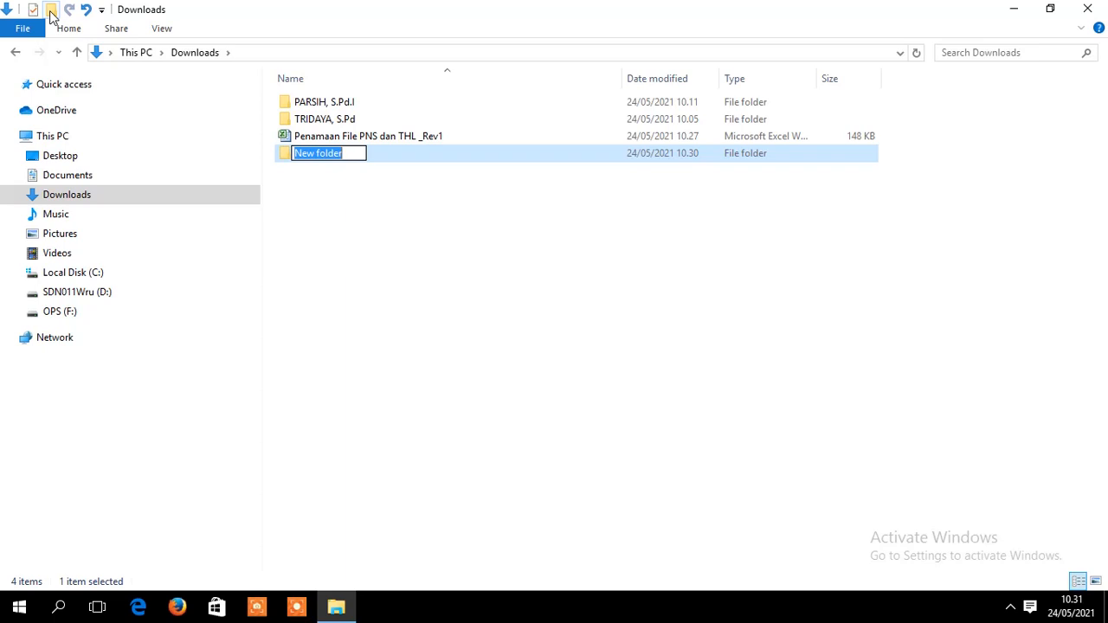
type("S")
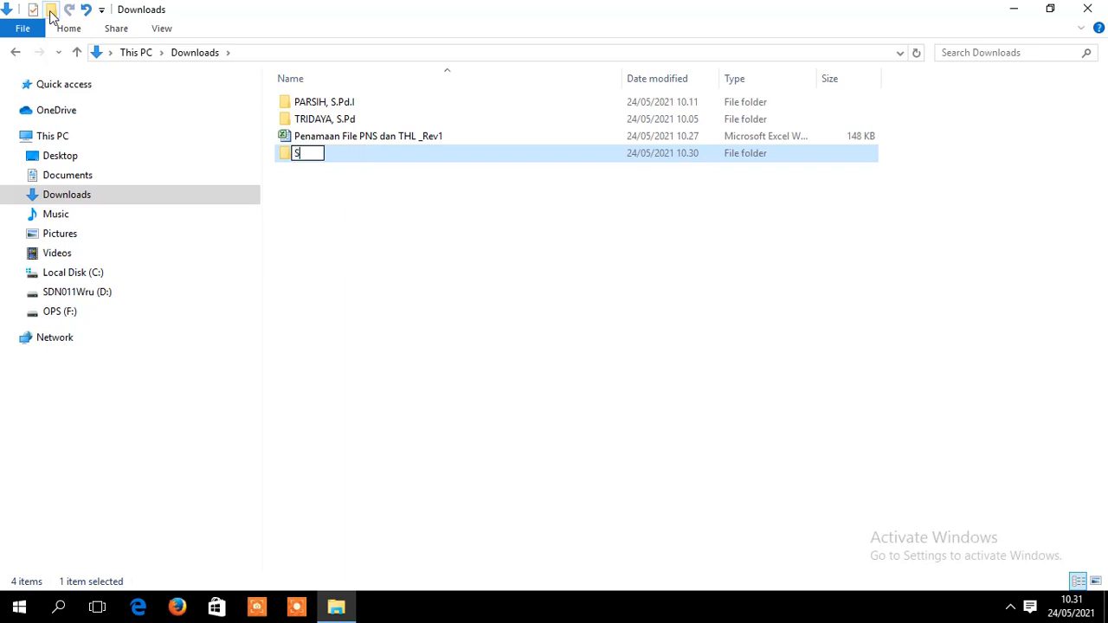
type("canSimpeg")
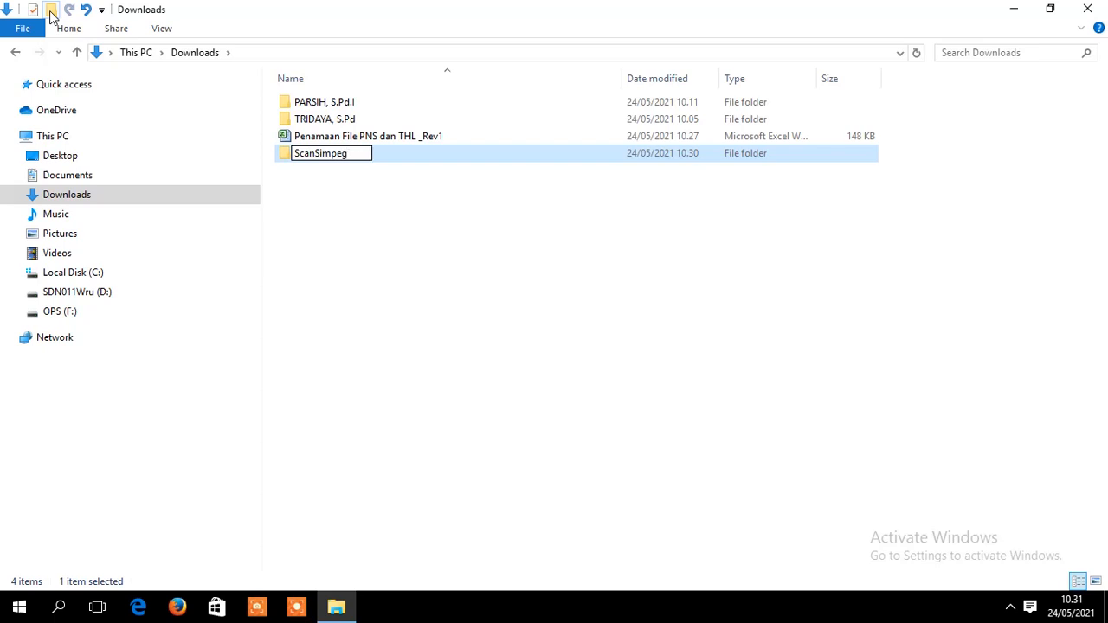
type("_SDN 0")
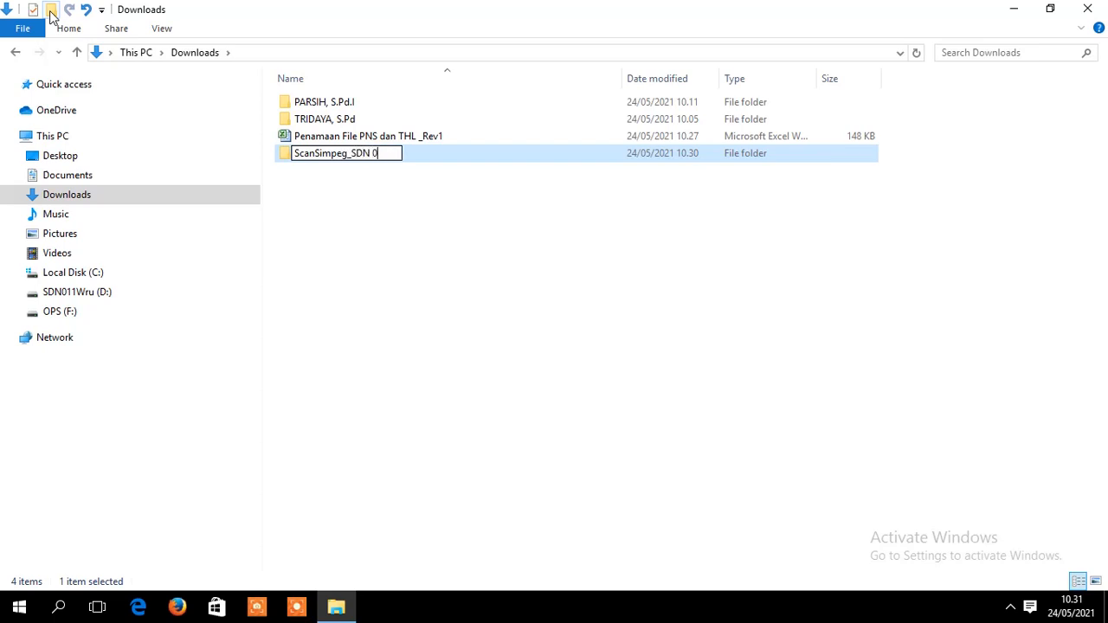
type("11 Waru")
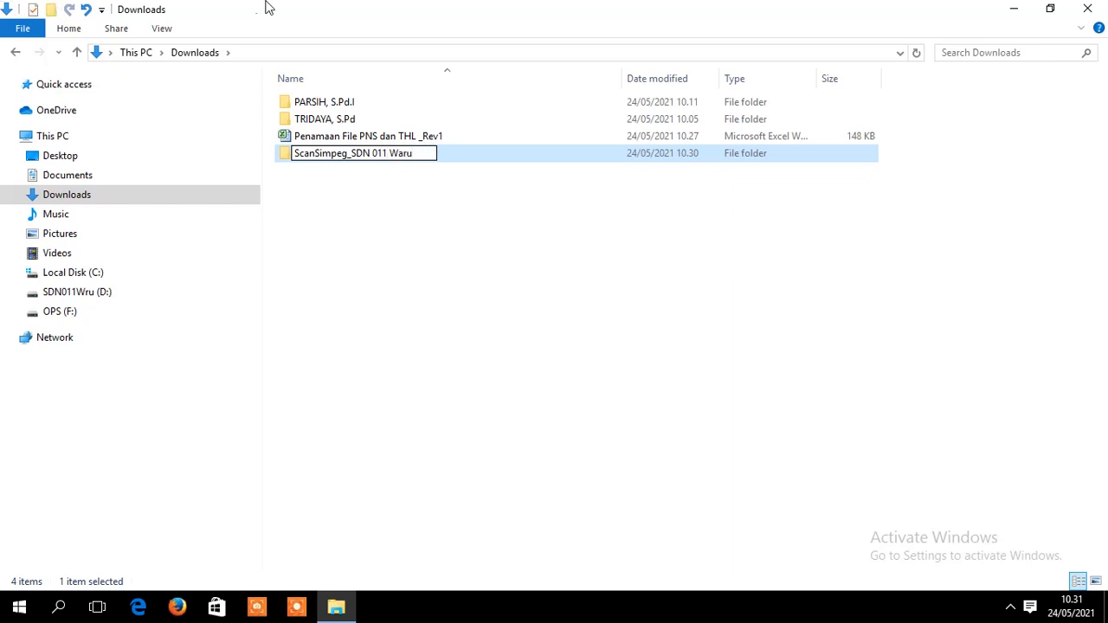
left_click(414, 238)
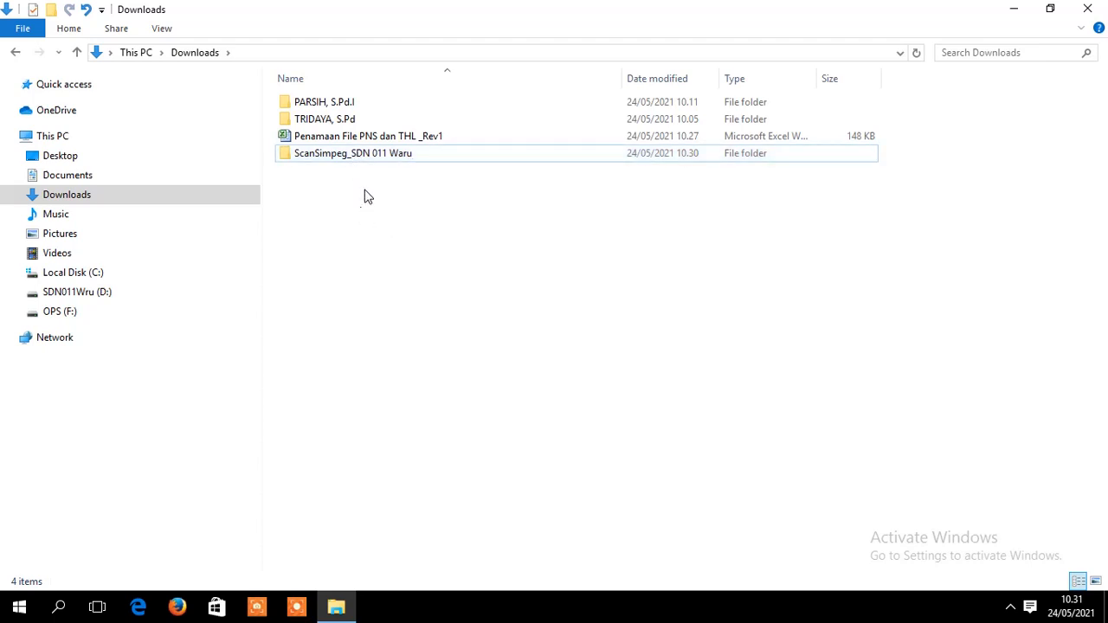
- Select both staff folders and move them into 'ScanSimpeg_SDN 011 Waru'
left_click(333, 122)
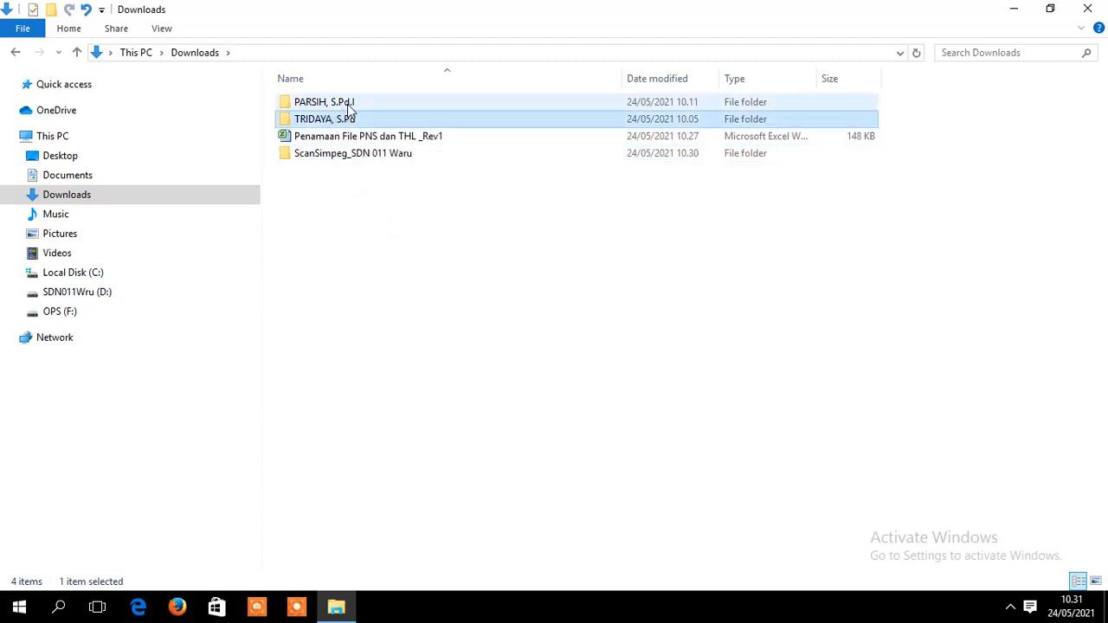
left_click(348, 105)
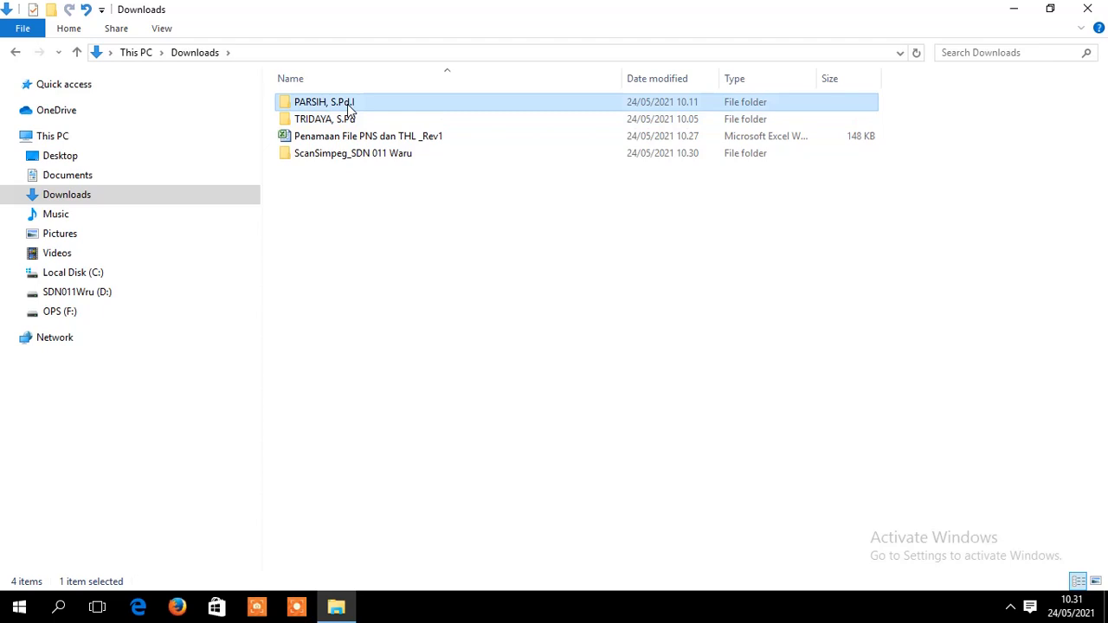
left_click(347, 117, "ctrl")
left_click_drag(370, 106, 372, 160)
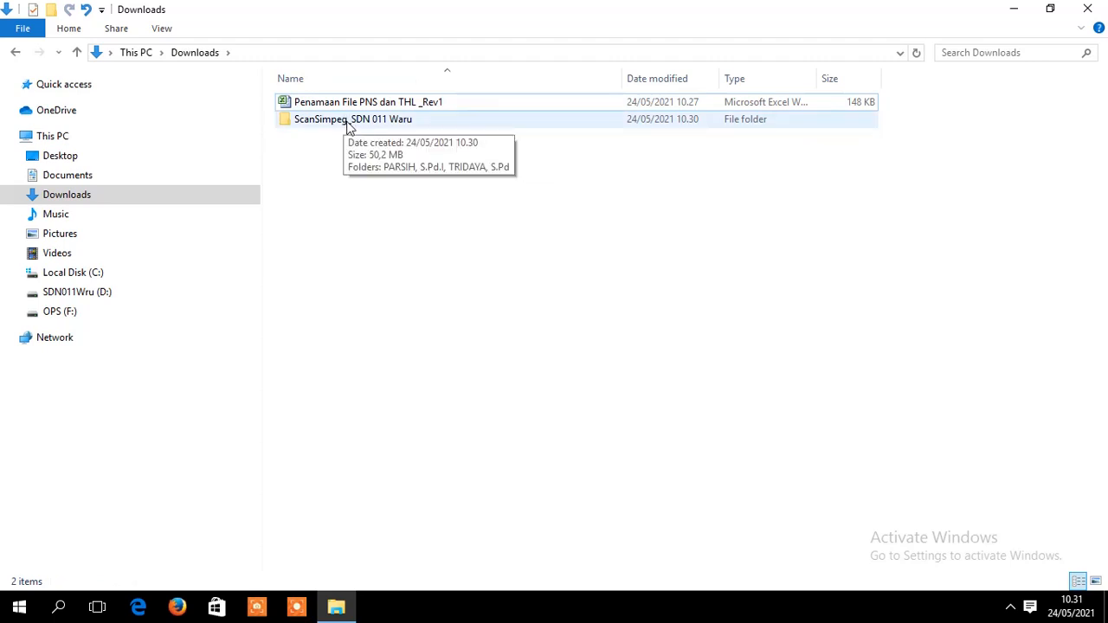
- Check each staff folder's scanned PDFs inside 'ScanSimpeg_SDN 011 Waru', then return to Downloads
double_click(347, 126)
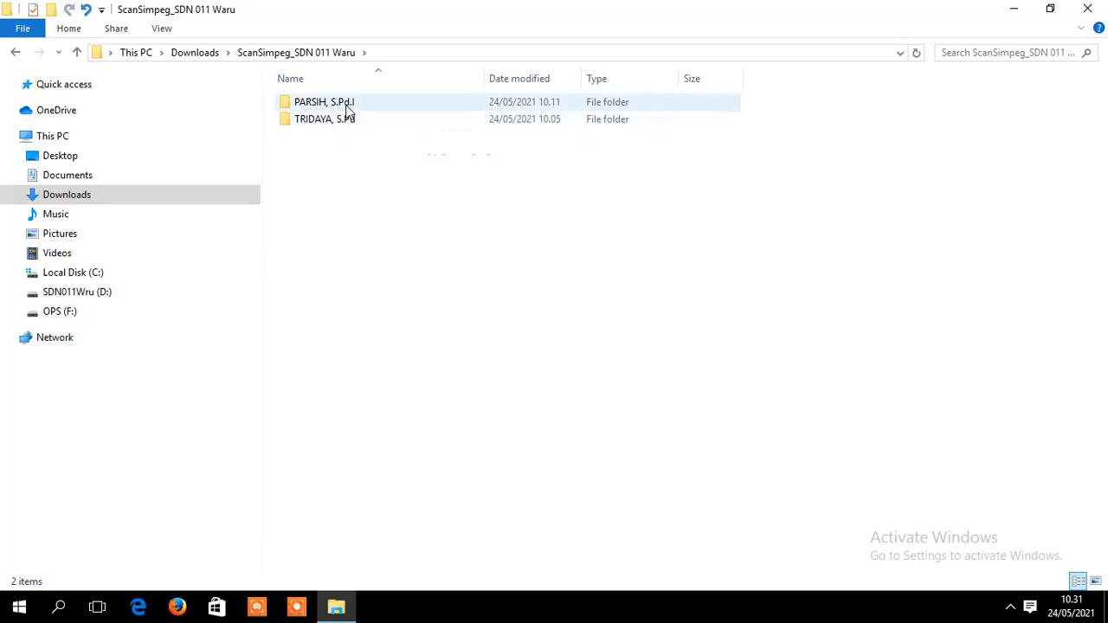
double_click(346, 106)
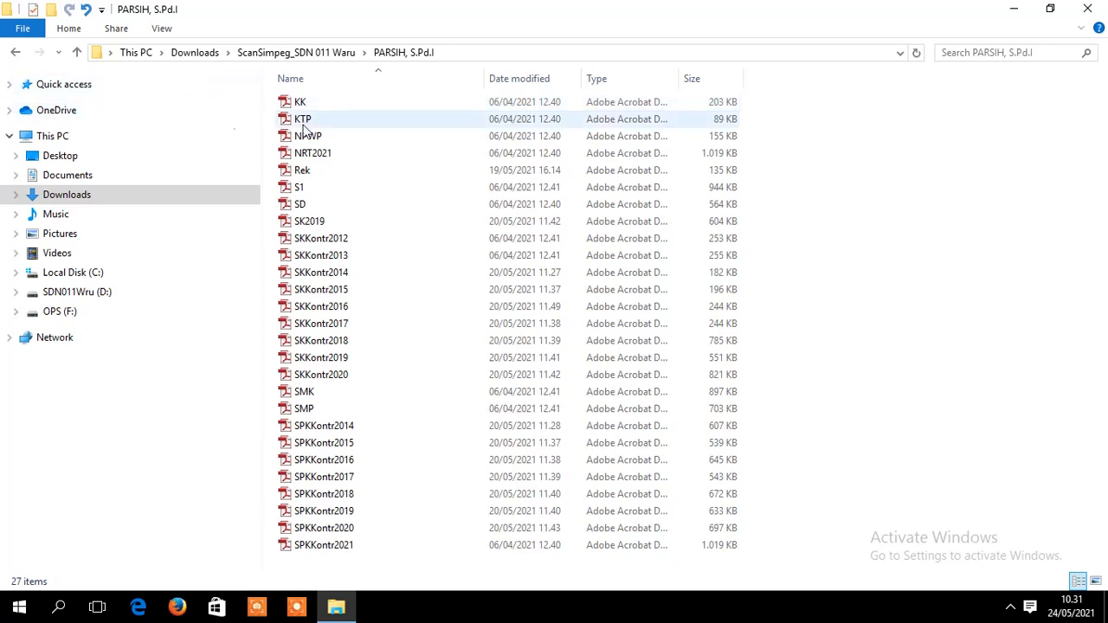
left_click(15, 53)
double_click(325, 121)
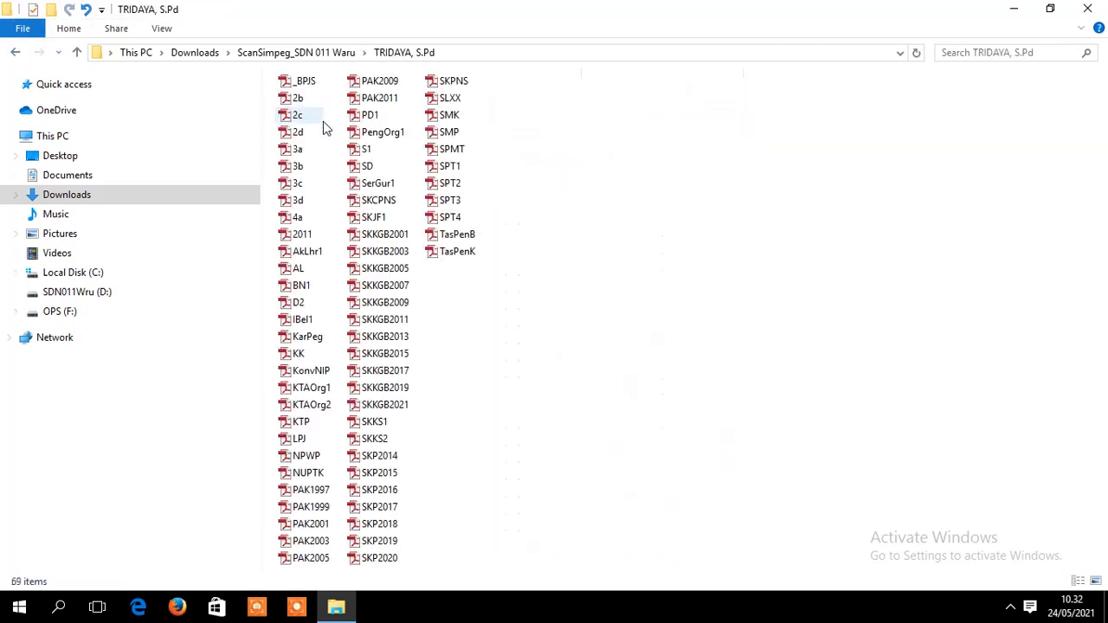
left_click(15, 53)
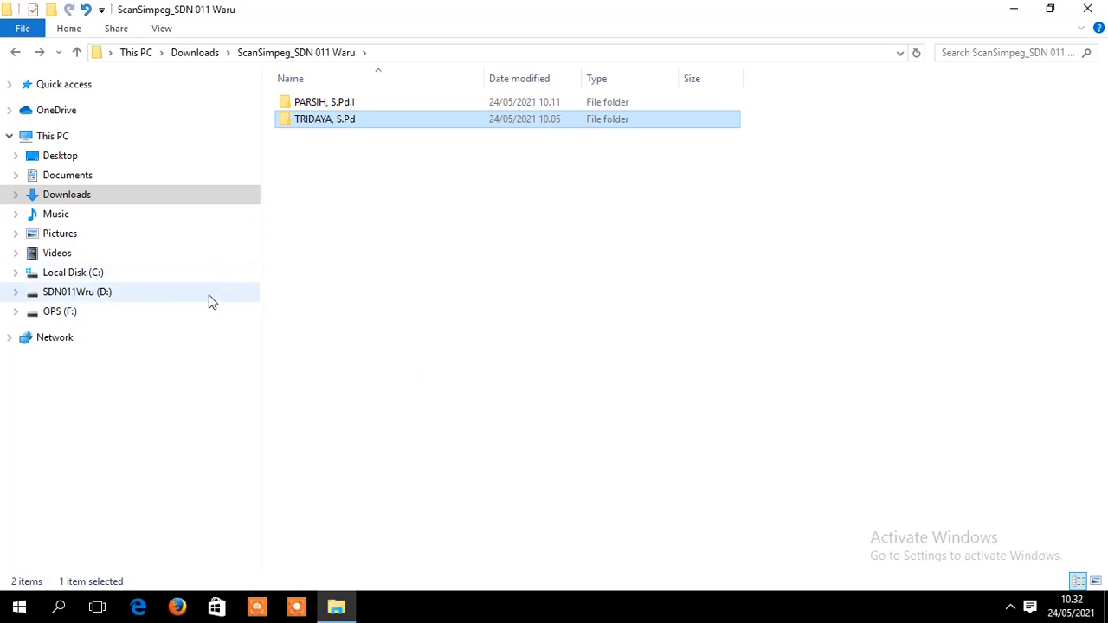
left_click(65, 201)
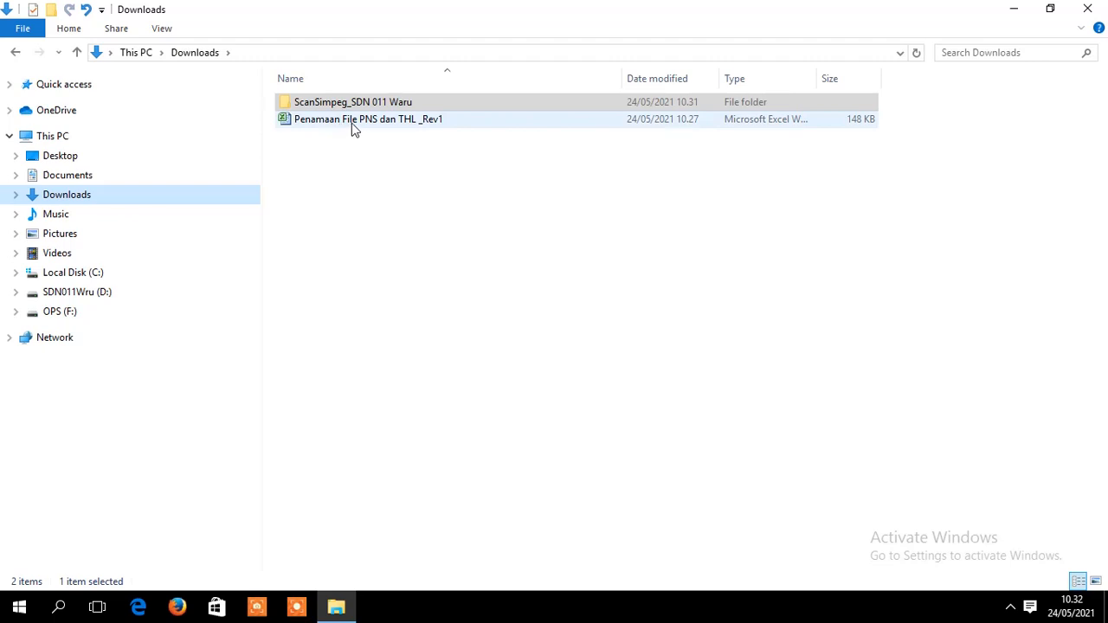
- Open the 'Penamaan File PNS dan THL _Rev1' workbook, dismiss the activation notice, and review the sheet
double_click(352, 126)
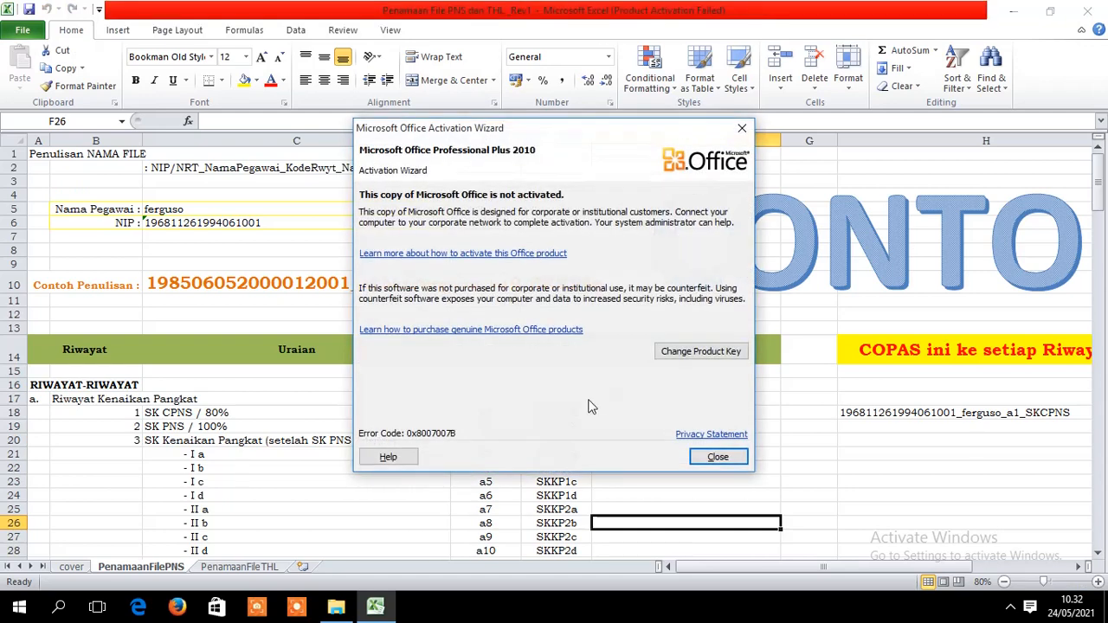
left_click(735, 132)
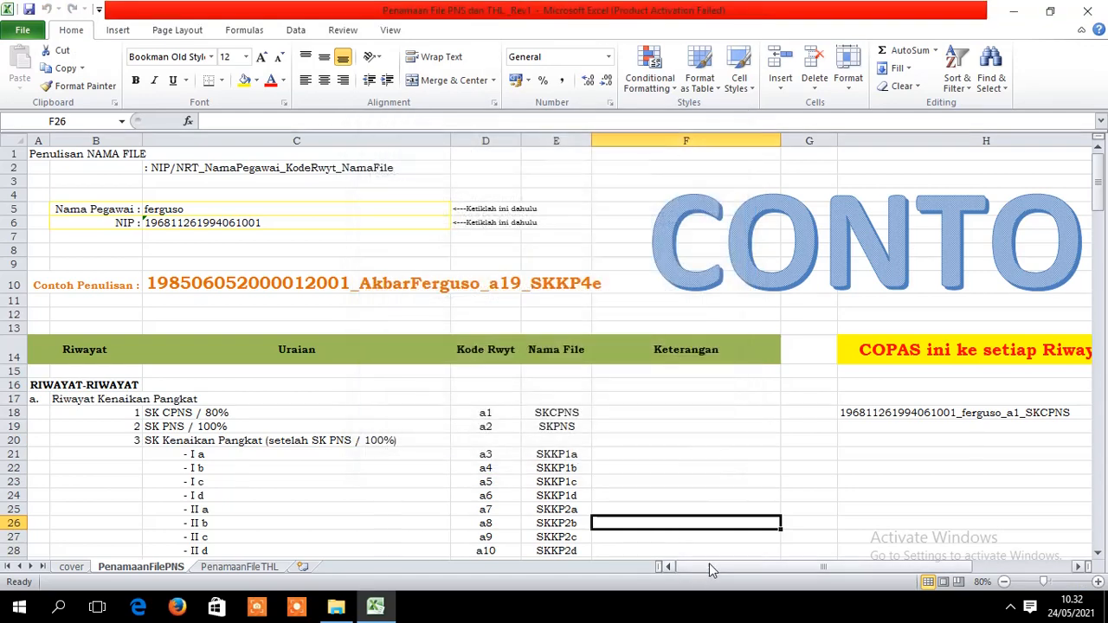
left_click_drag(709, 560, 908, 415)
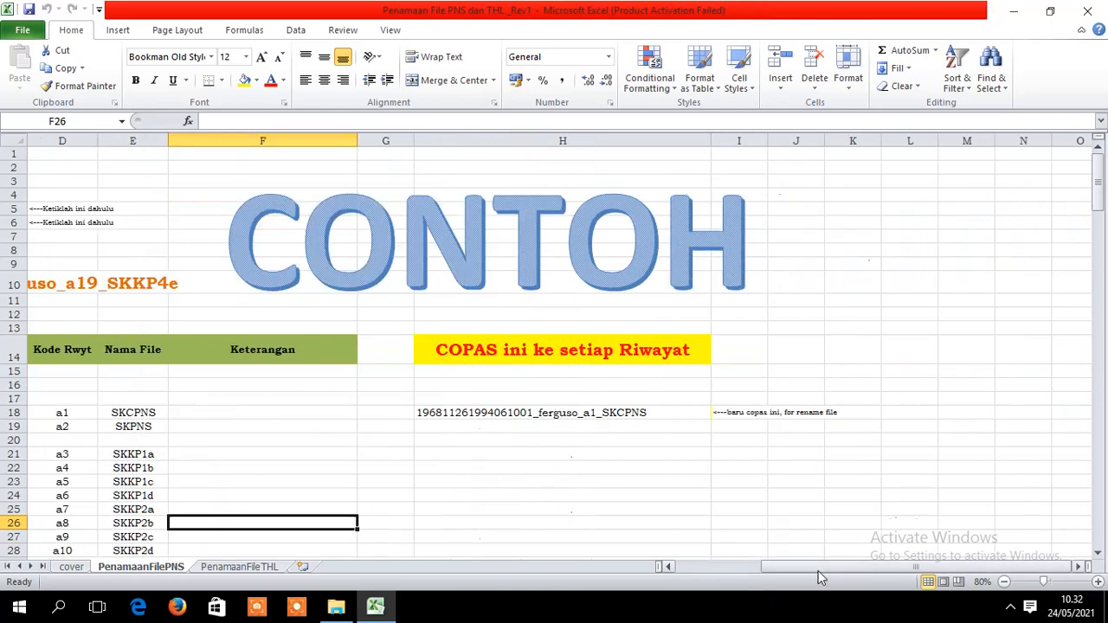
left_click_drag(817, 567, 720, 583)
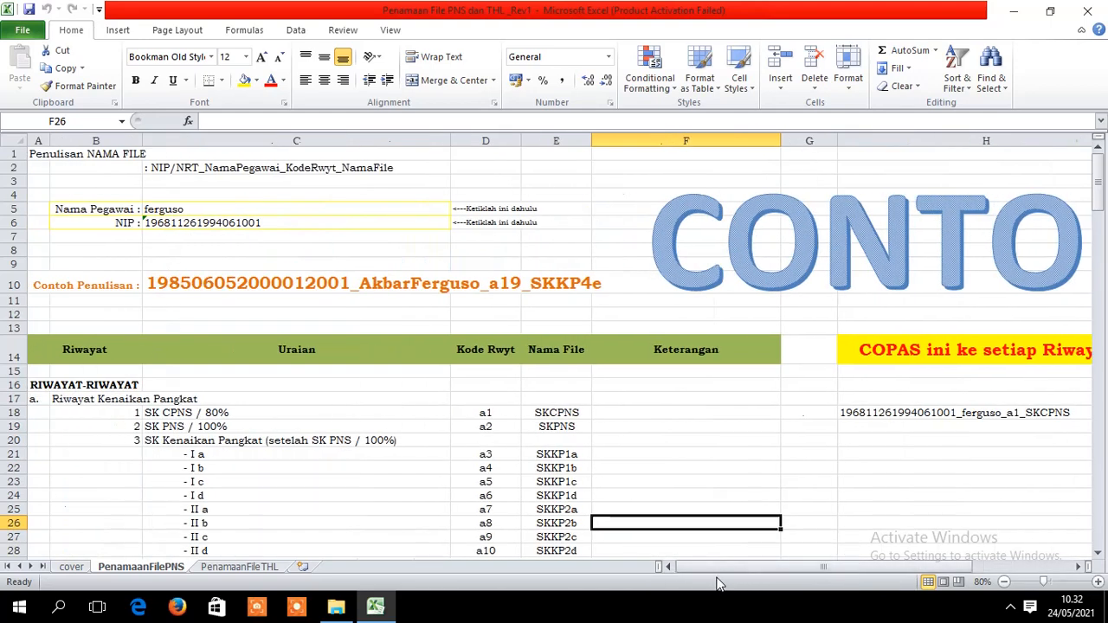
left_click(795, 465)
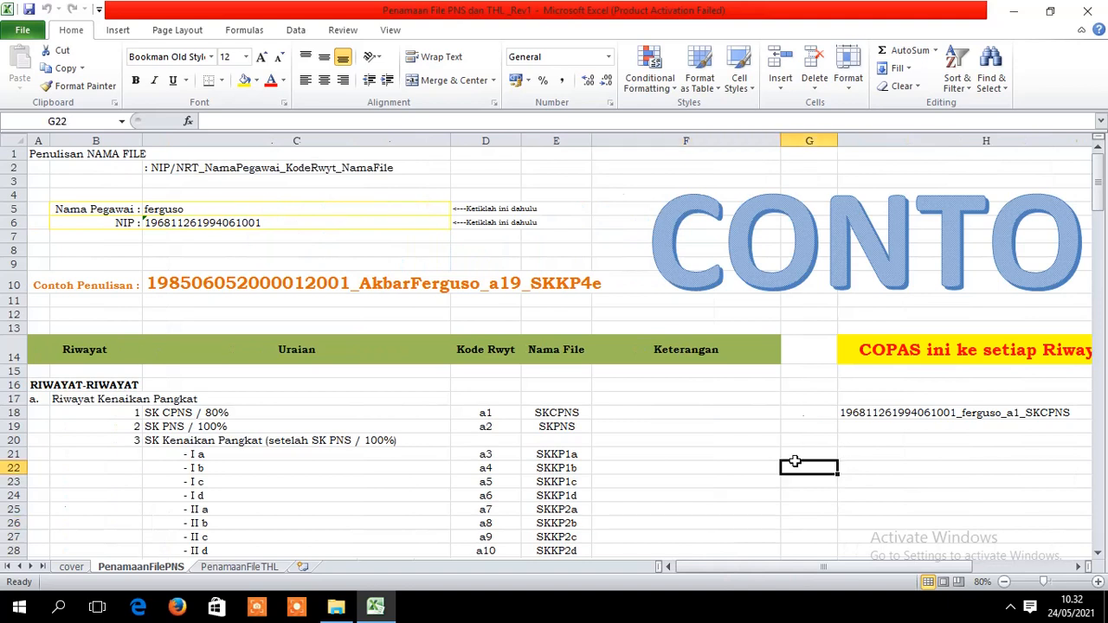
left_click(841, 497)
left_click(719, 429)
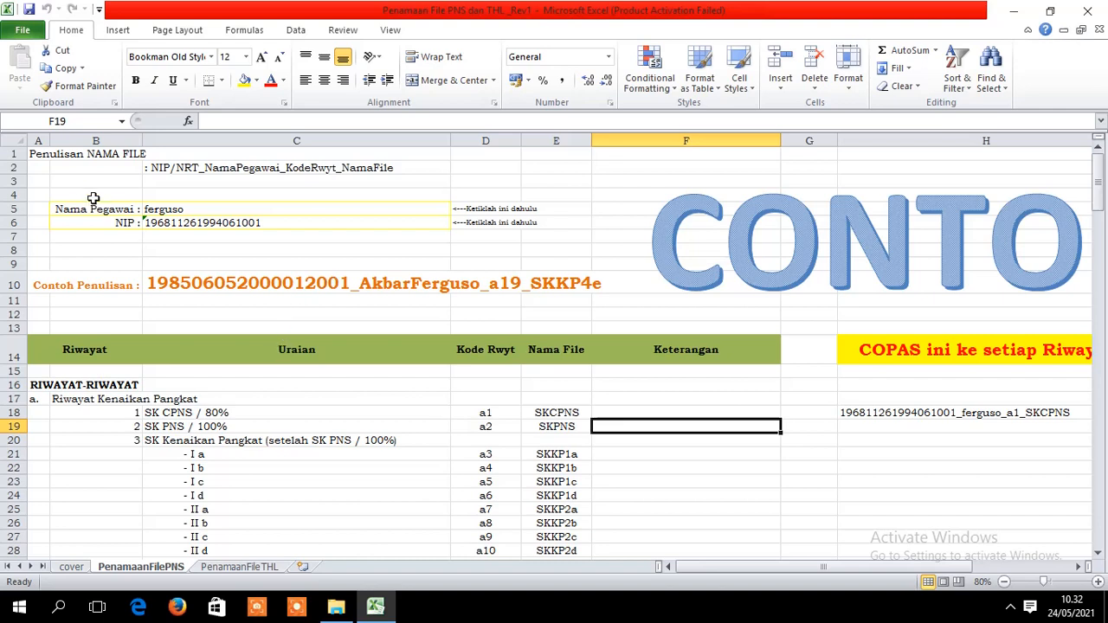
- Put the employee's name in C5 and their NIP, entered as text, in C6
left_click(201, 209)
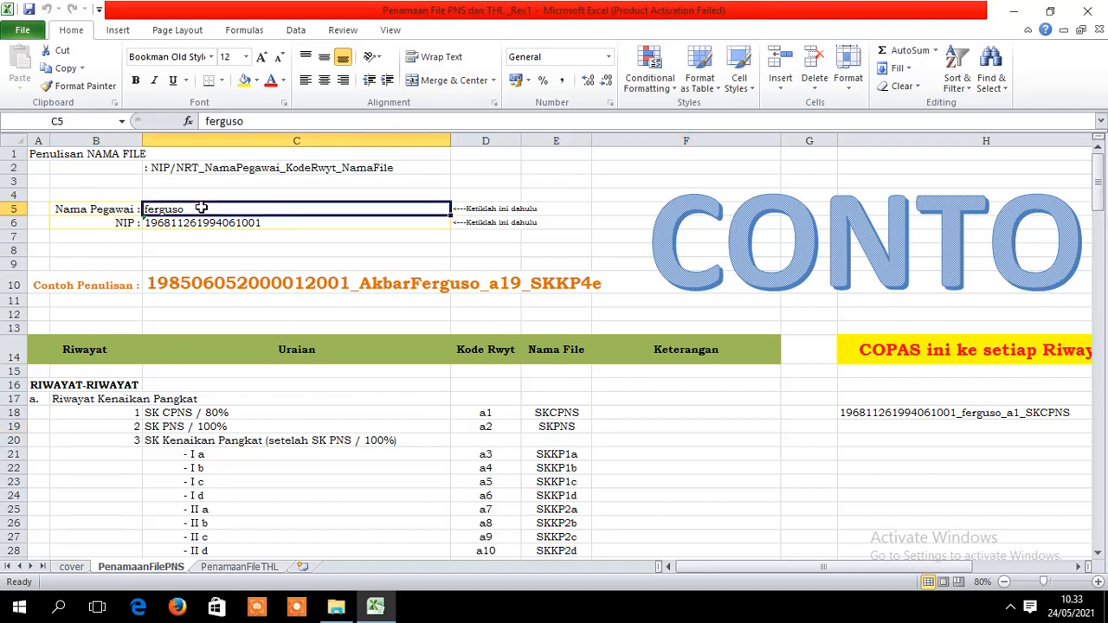
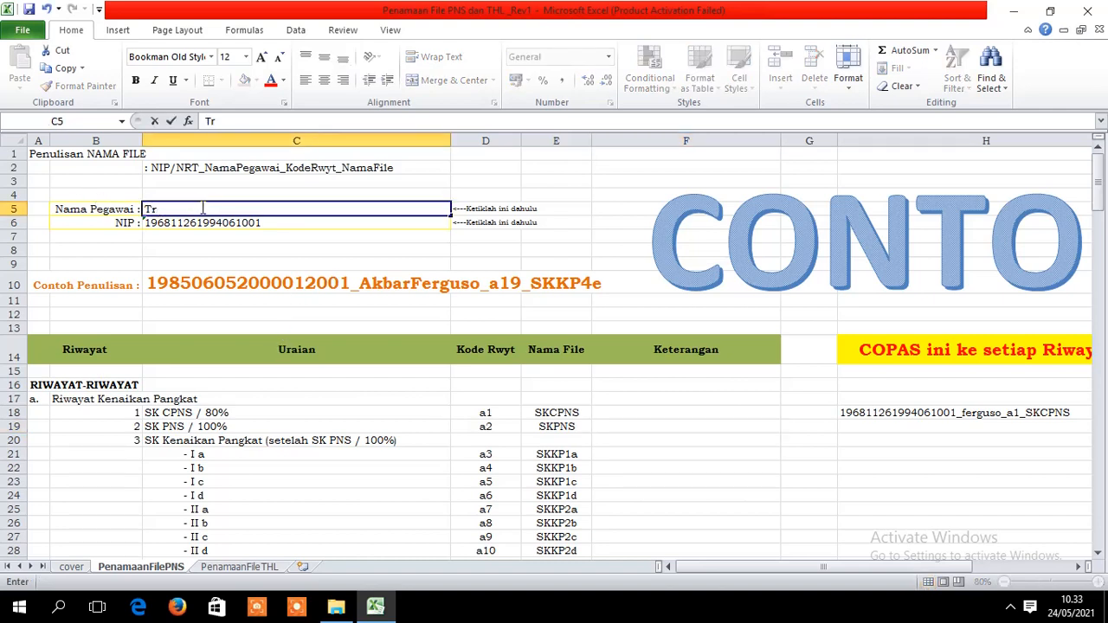
left_click(257, 250)
left_click(245, 222)
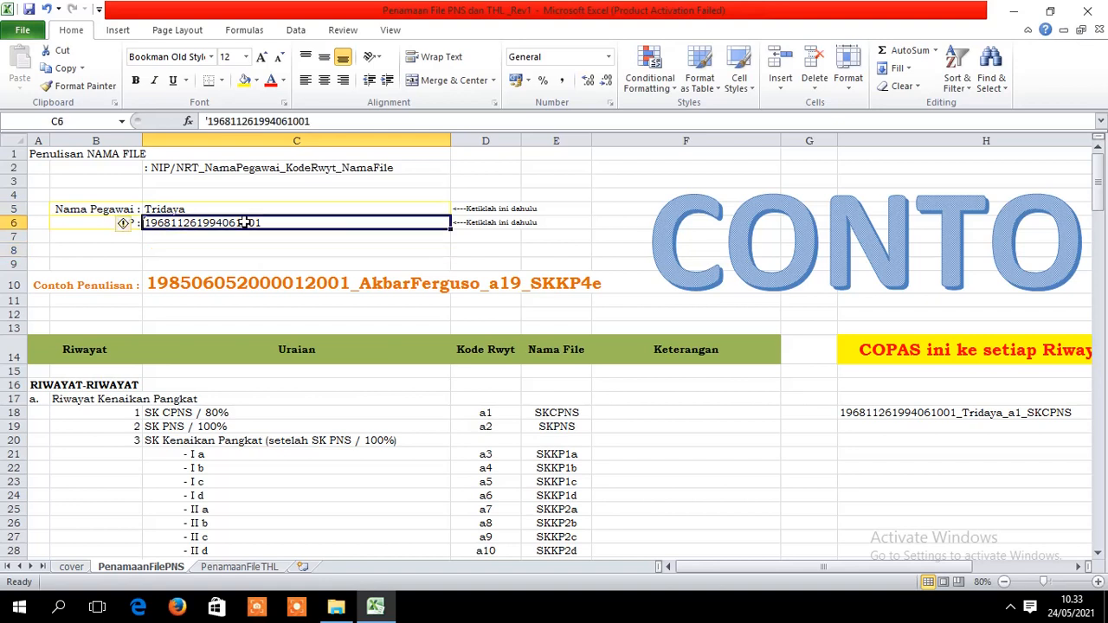
type("'")
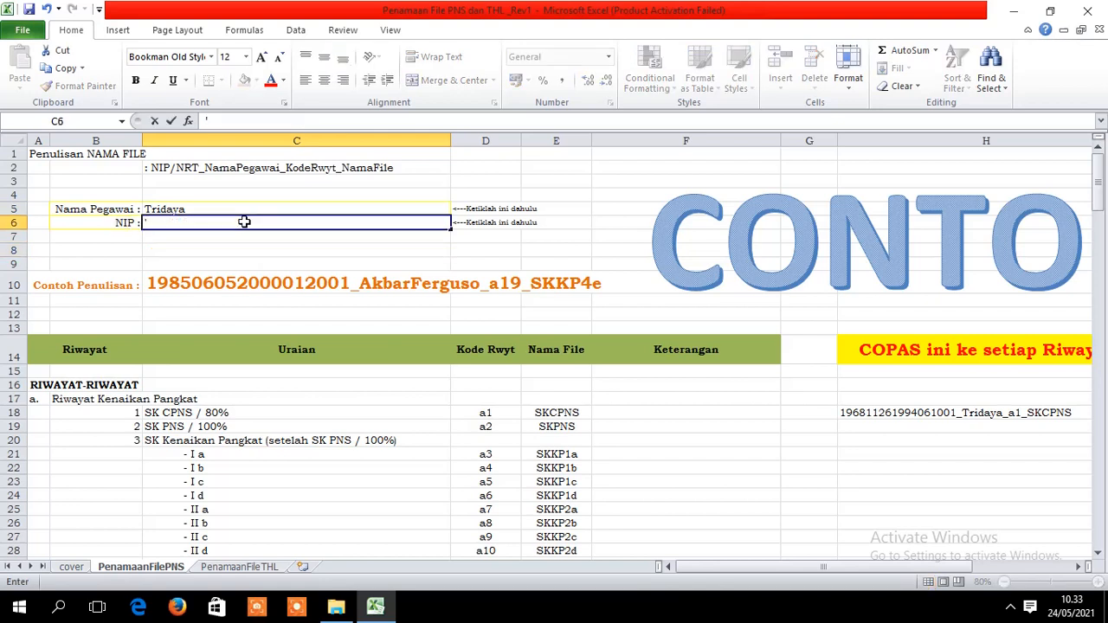
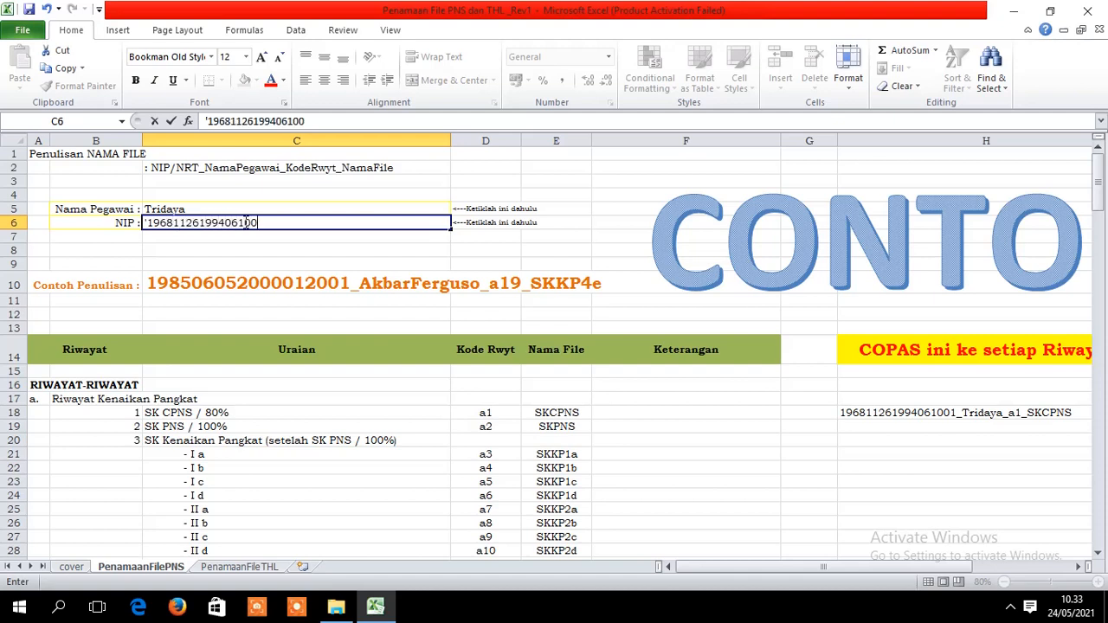
left_click(580, 250)
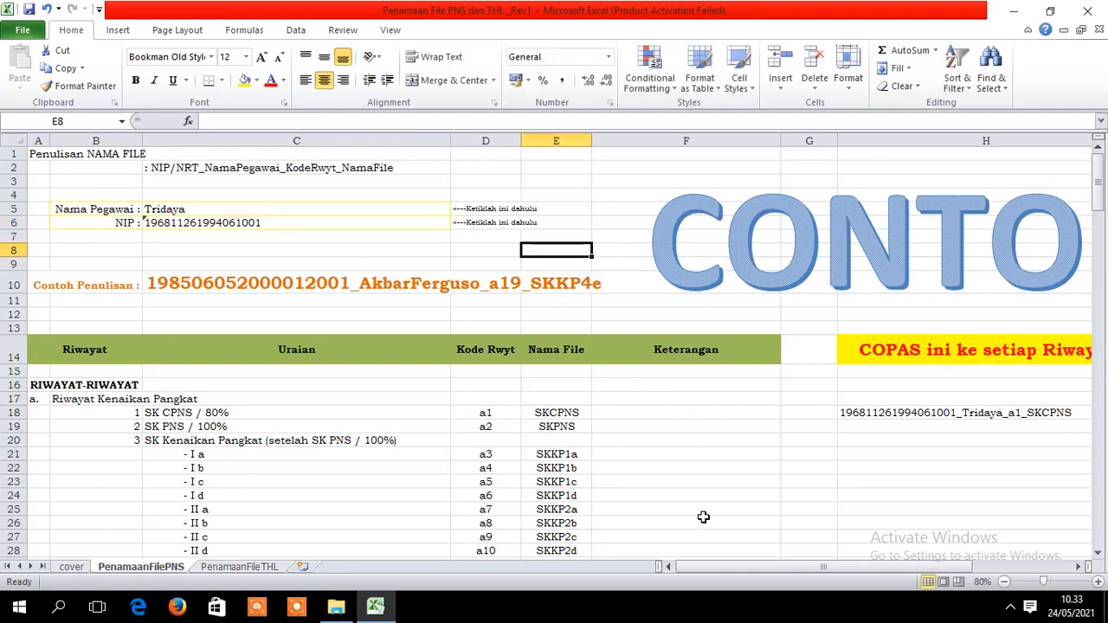
- Inspect the file-name formula in H18 and the still-empty cells H19 to H22 below it
left_click_drag(697, 563, 762, 569)
left_click(896, 415)
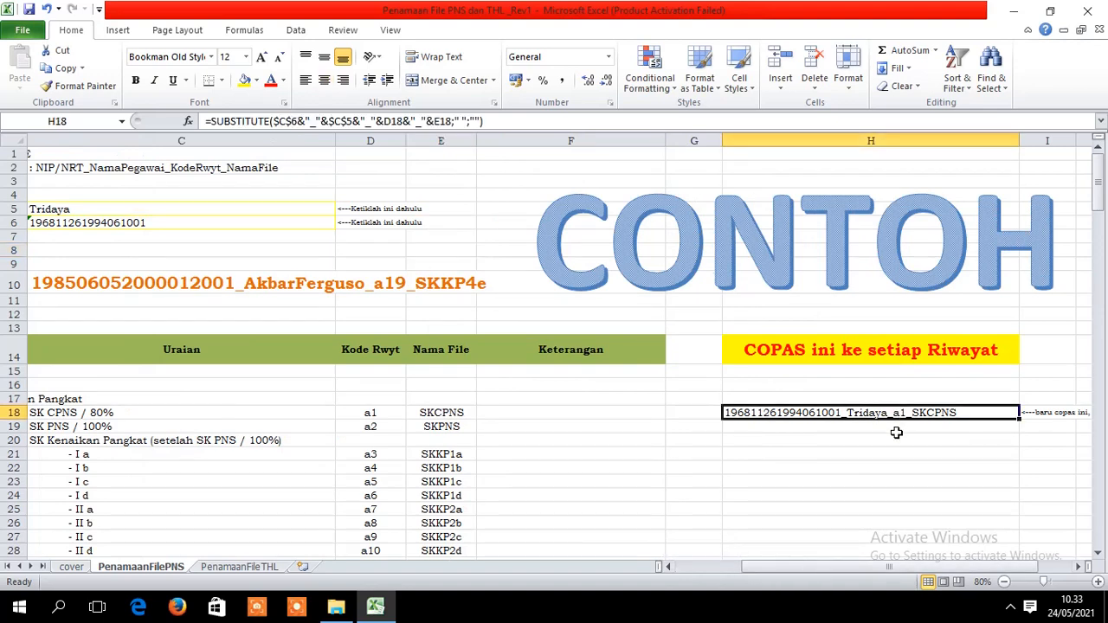
left_click(895, 436)
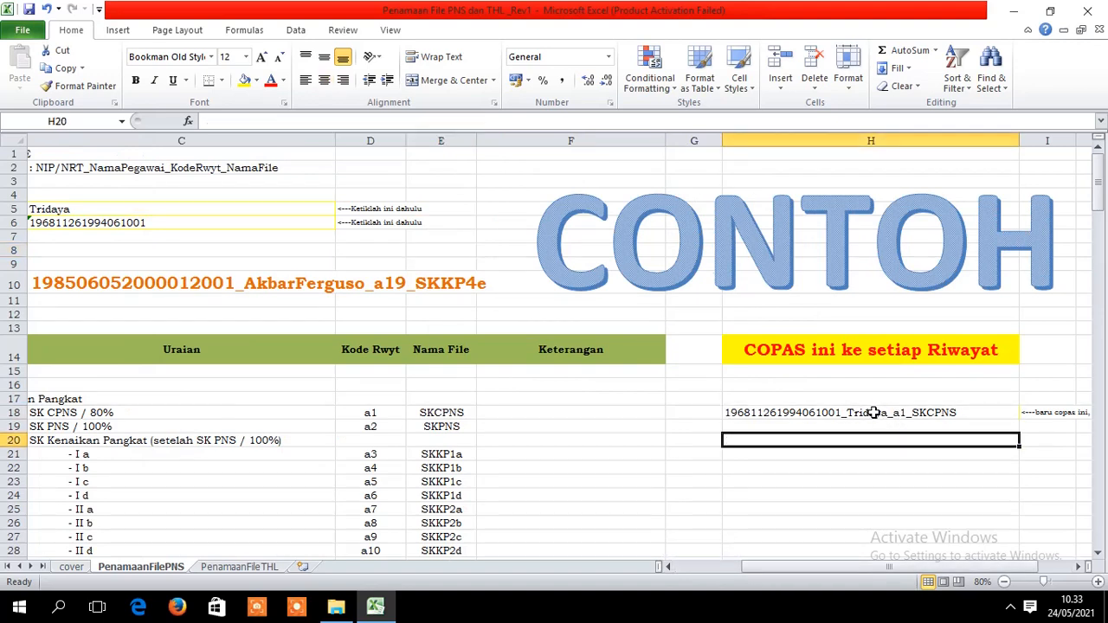
left_click(873, 412)
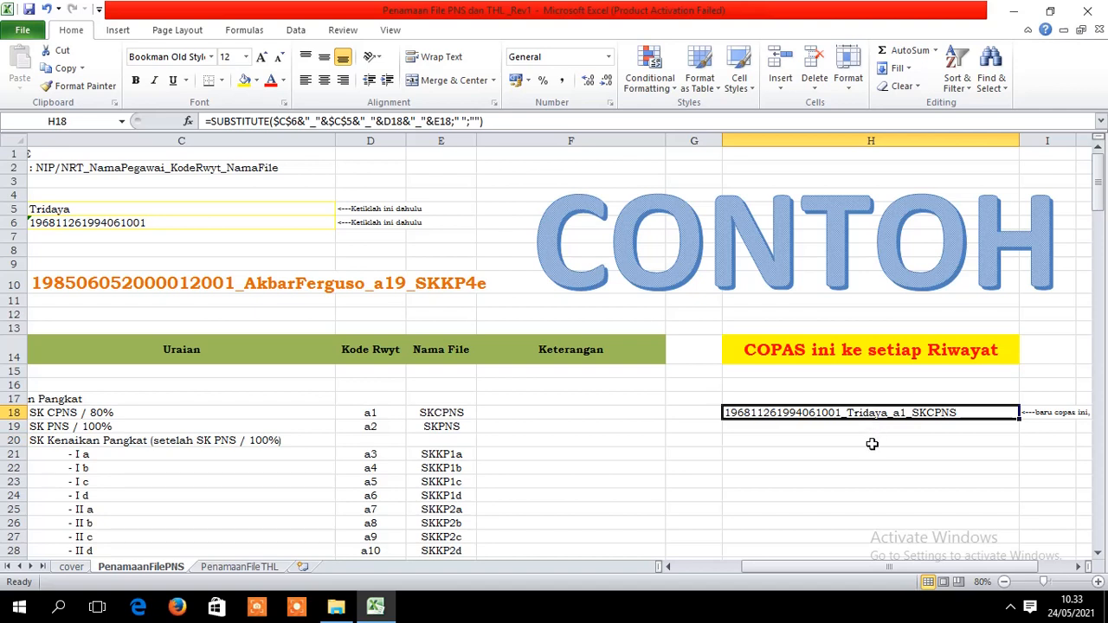
left_click(871, 441)
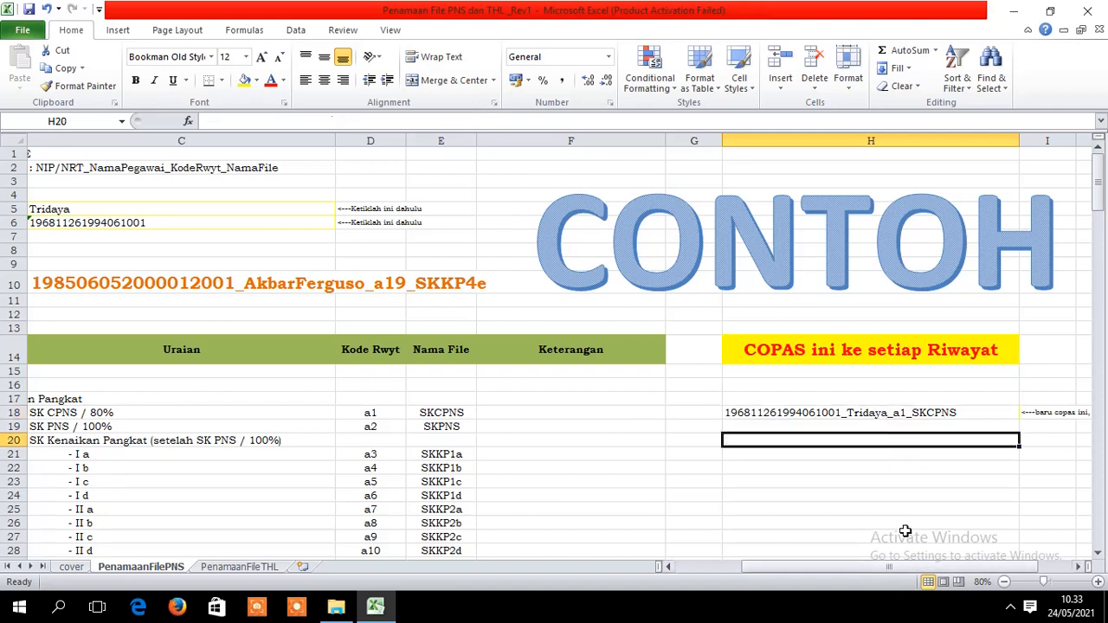
left_click(918, 413)
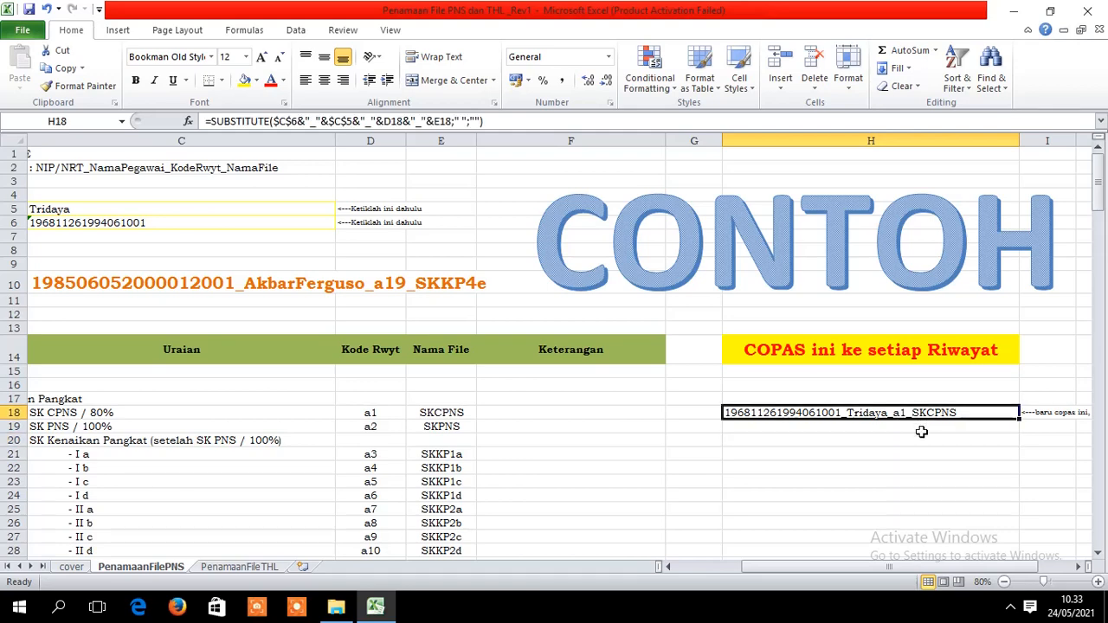
mouse_move(904, 568)
left_mouse_down()
mouse_move(840, 571)
mouse_move(906, 571)
left_mouse_up()
mouse_move(1097, 200)
left_mouse_down()
mouse_move(1099, 227)
mouse_move(1098, 201)
left_mouse_up()
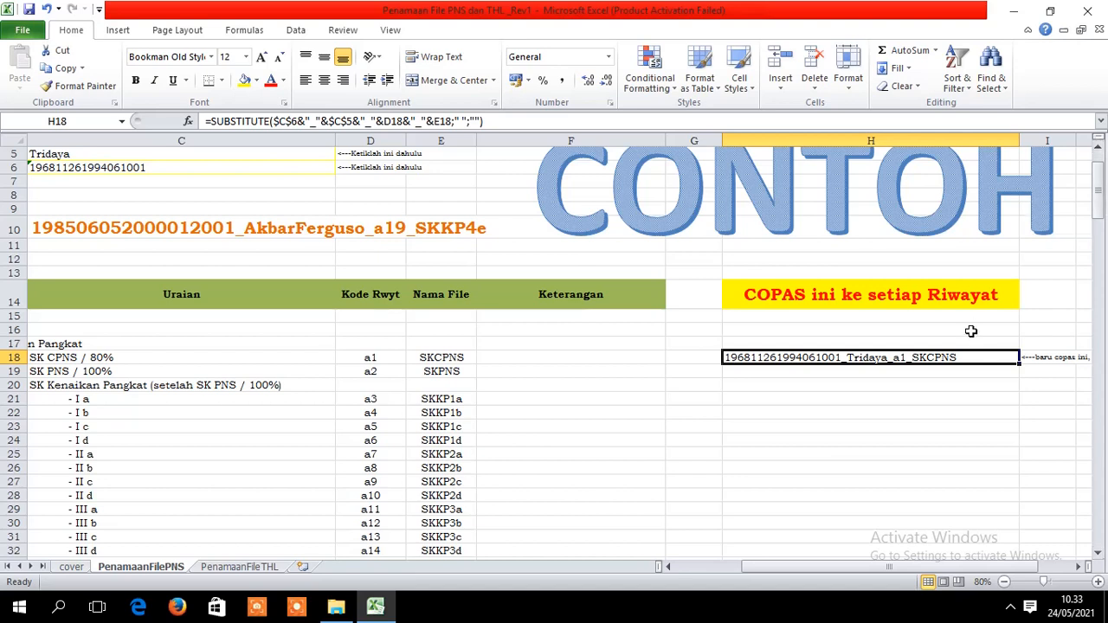
left_click(931, 370)
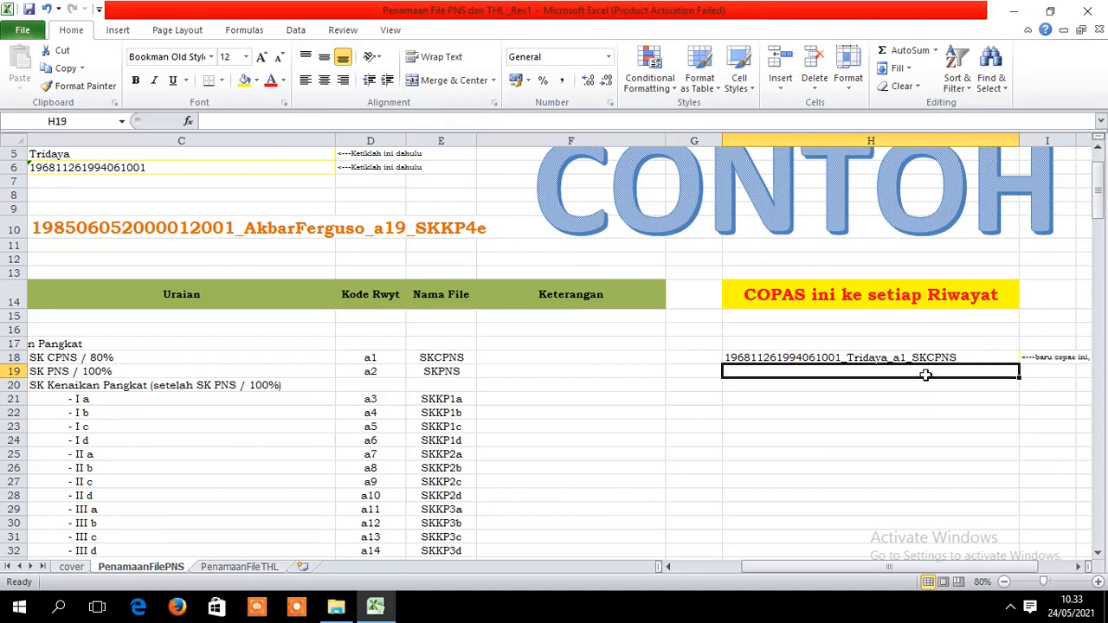
left_click(923, 385)
left_click(919, 413)
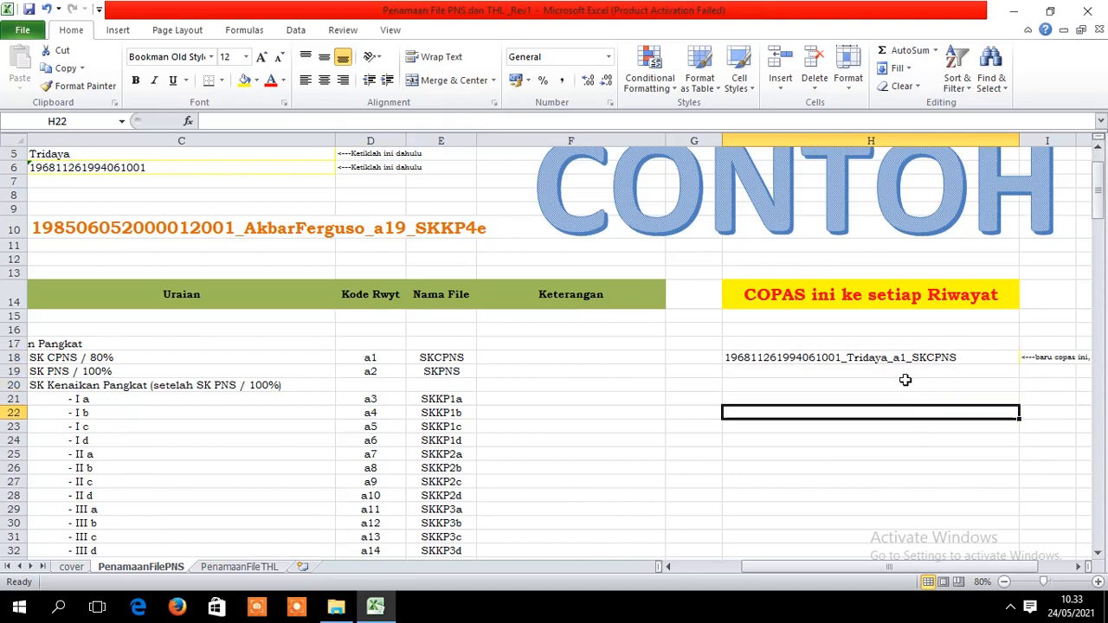
left_click(904, 381)
left_click(910, 371)
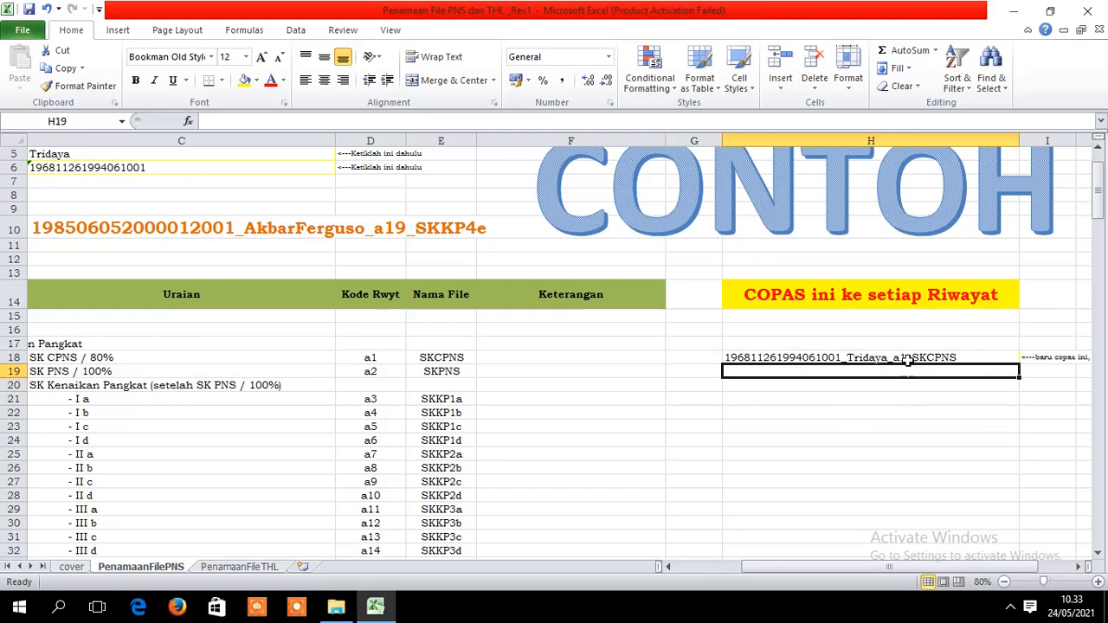
left_click(908, 358)
- Copy H18's file-name formula down through H19 to about H200 and clear the copy marquee
right_click(907, 358)
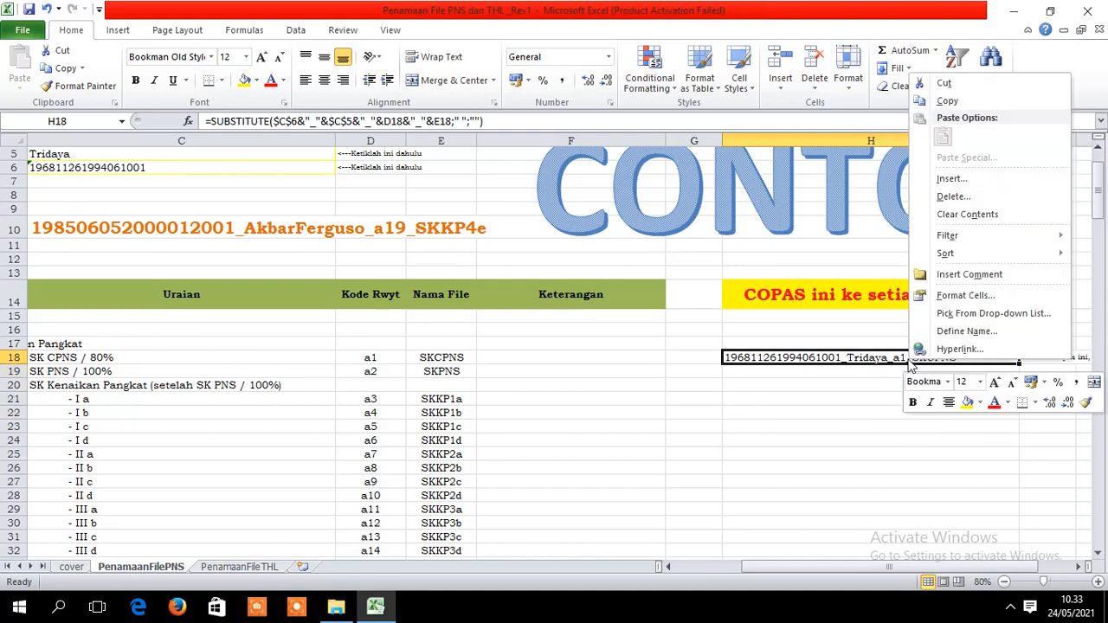
left_click(996, 101)
left_click_drag(819, 374, 848, 514)
key("ctrl+v")
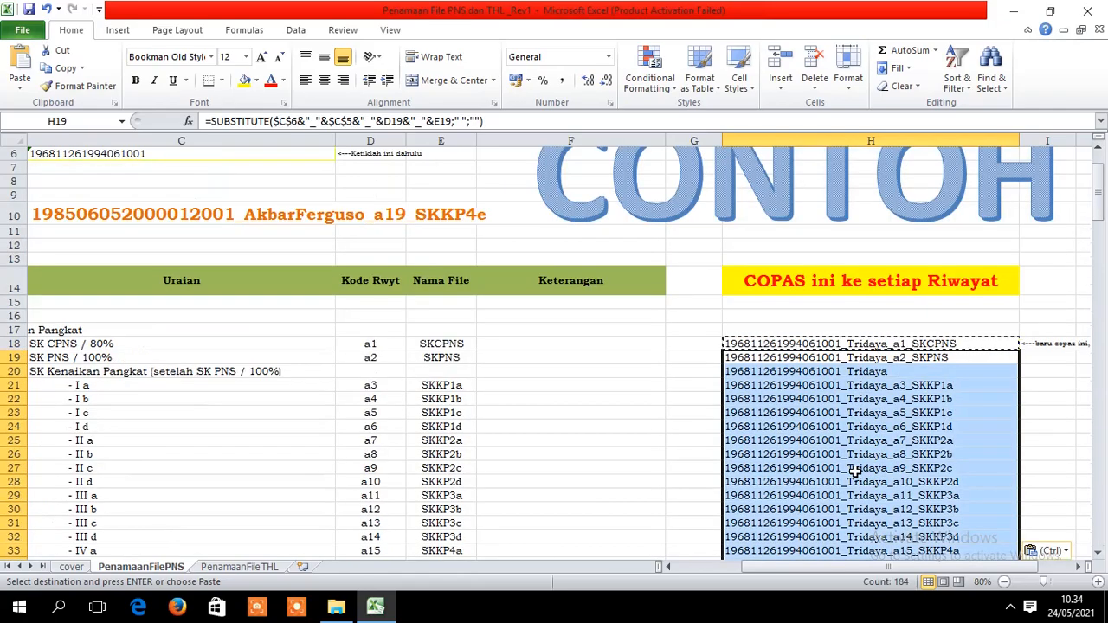
left_click(1069, 415)
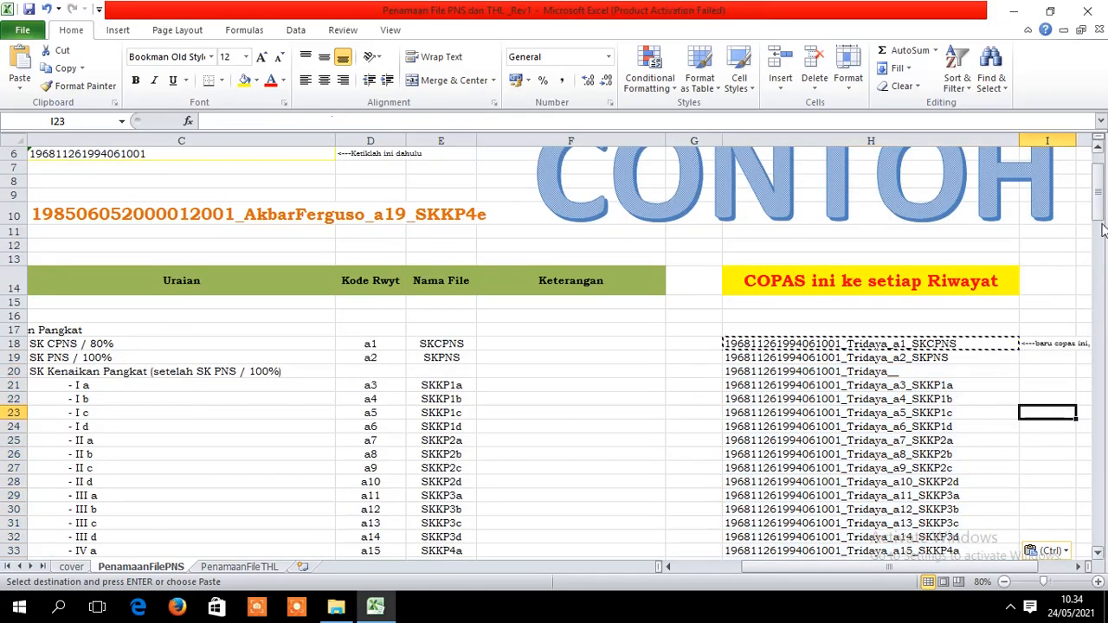
mouse_move(1101, 218)
left_mouse_down()
mouse_move(1102, 571)
mouse_move(1105, 226)
left_mouse_up()
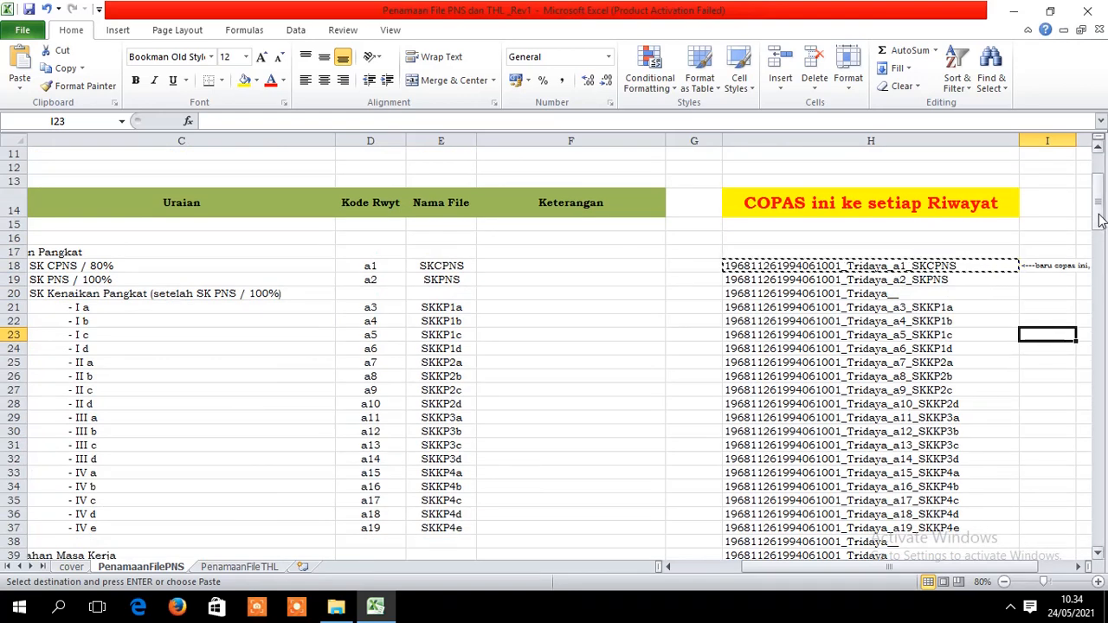
left_click(1038, 303)
key("Escape")
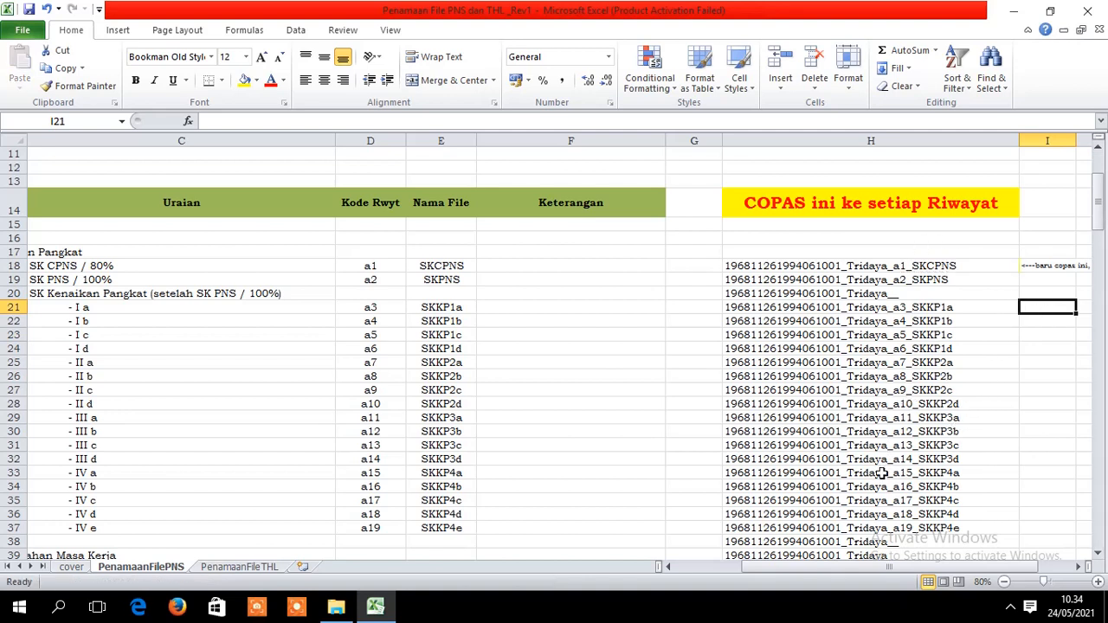
left_click(336, 609)
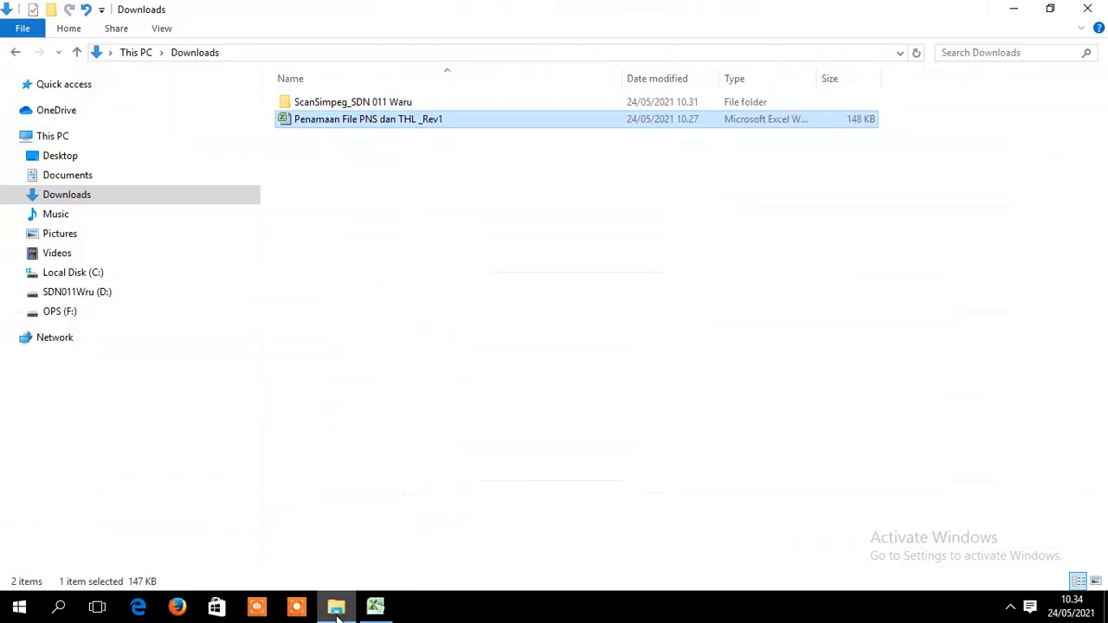
- Look through the employee's folder of 69 short-coded PDFs inside 'ScanSimpeg_SDN 011 Waru'
double_click(342, 104)
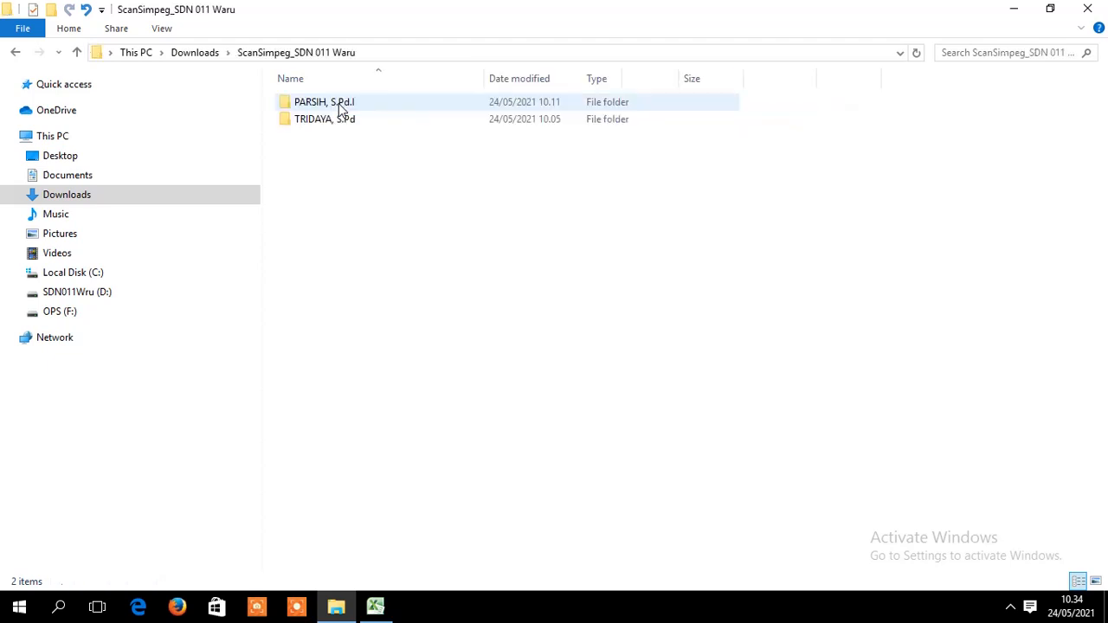
double_click(335, 121)
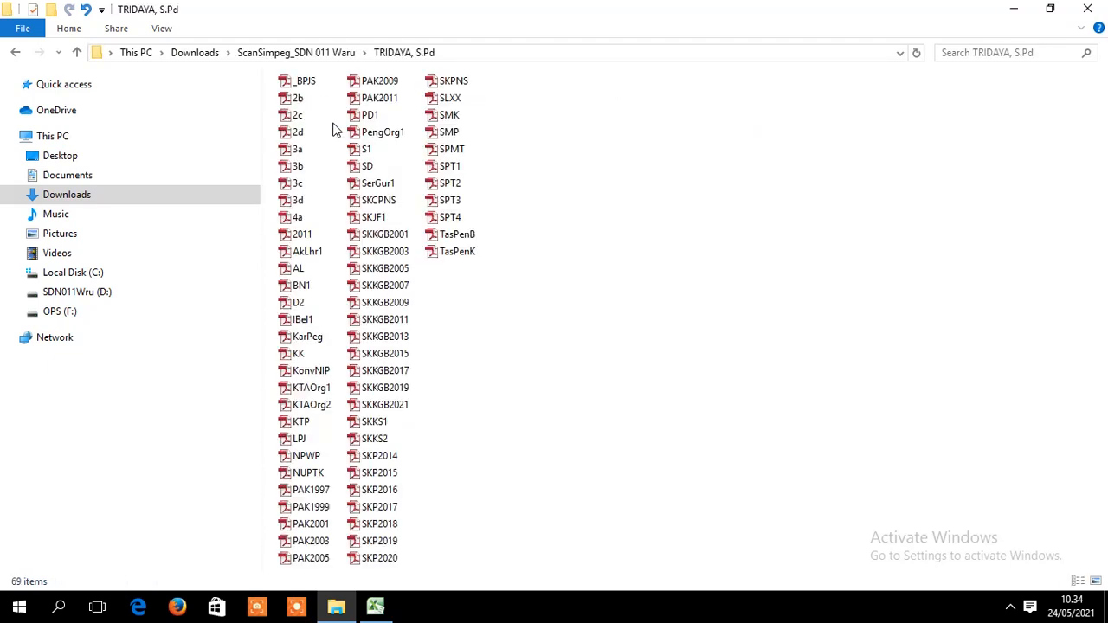
left_click(14, 52)
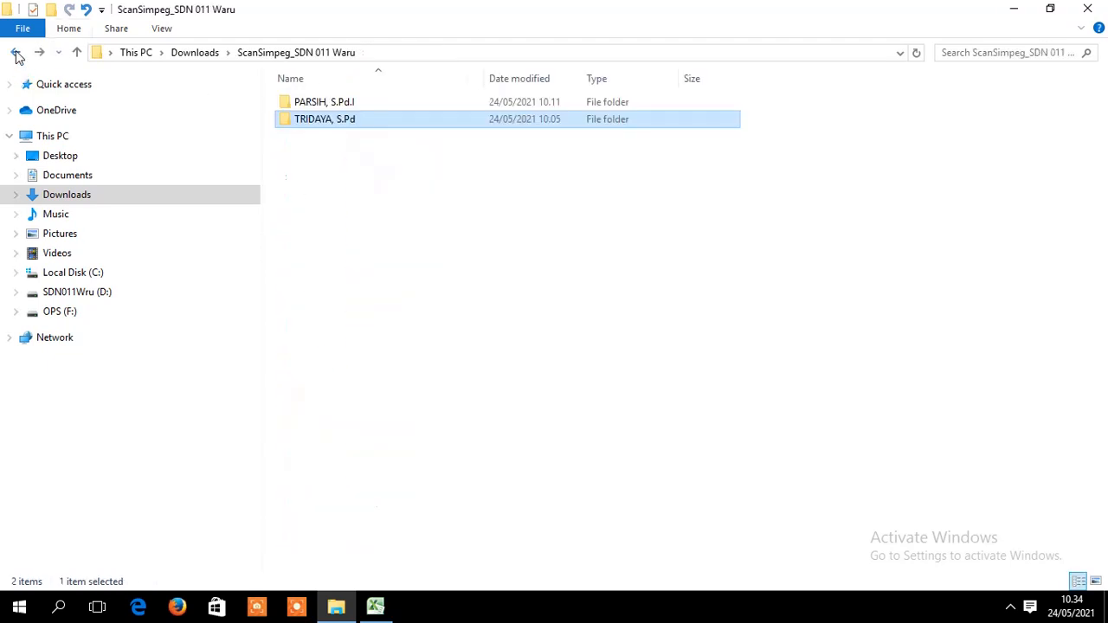
double_click(368, 121)
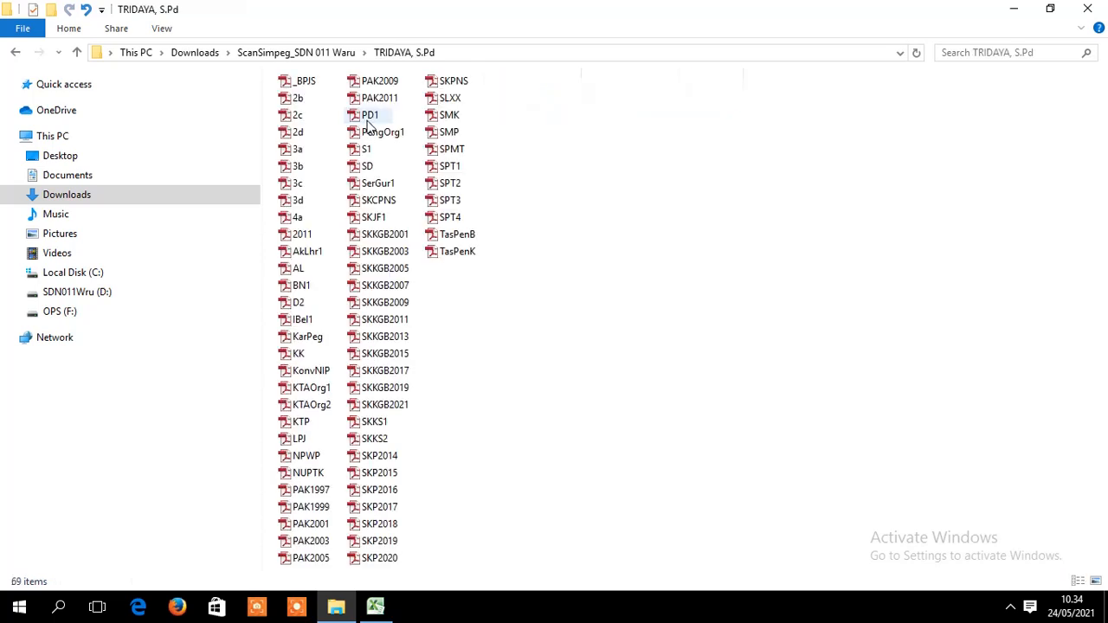
left_click(15, 52)
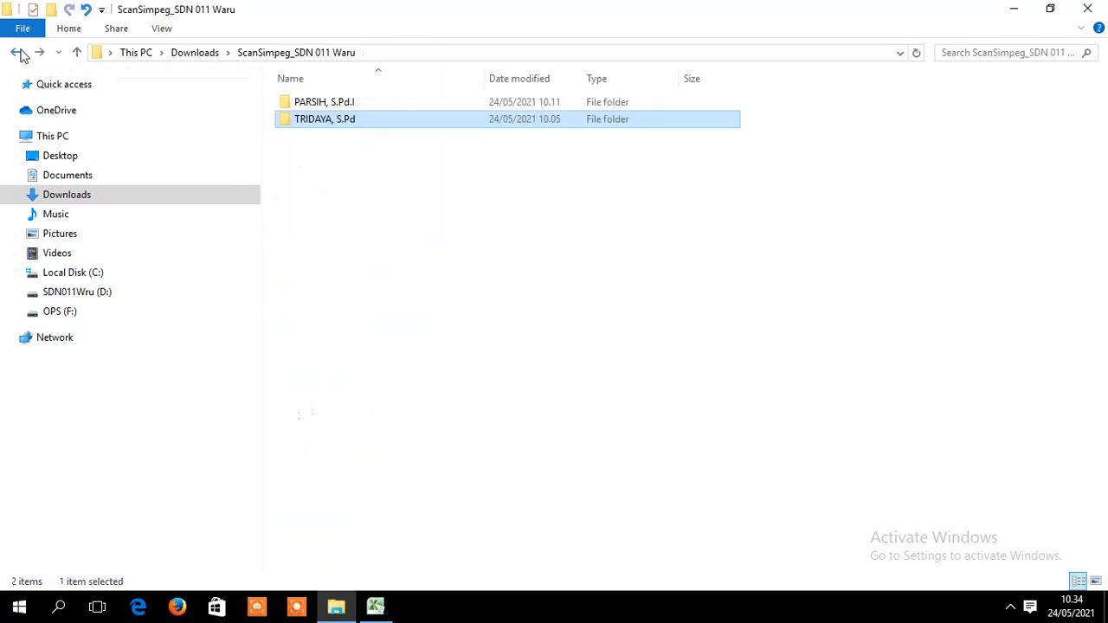
left_click(375, 608)
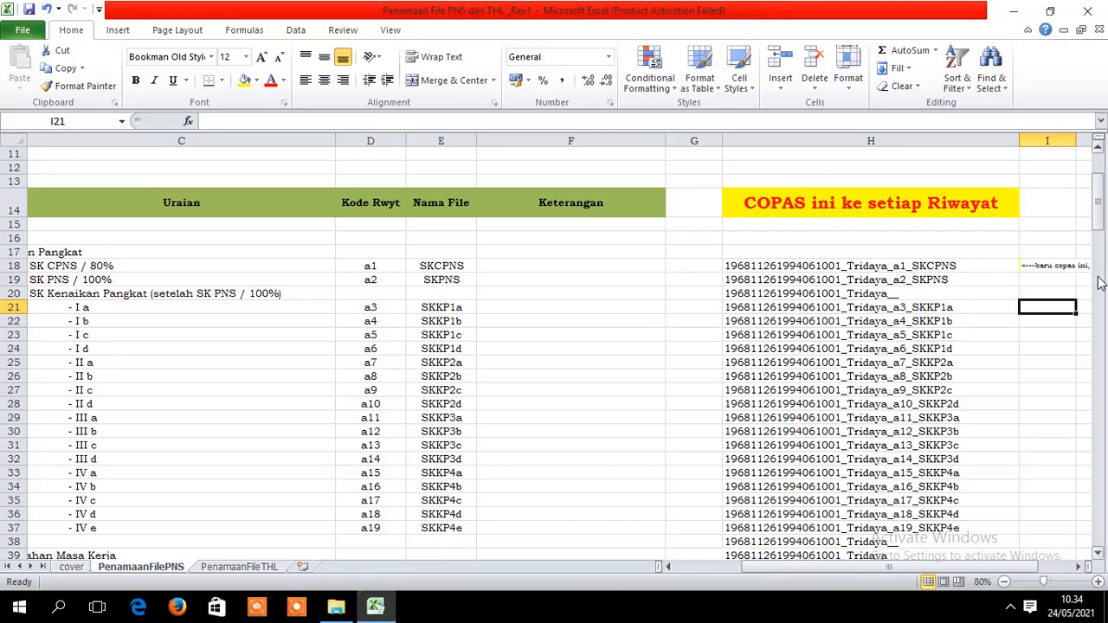
- Scroll back to the top and copy H18's generated file name, which ends _a1_SKCPNS
mouse_move(1097, 223)
left_mouse_down()
mouse_move(1099, 213)
mouse_move(1097, 222)
left_mouse_up()
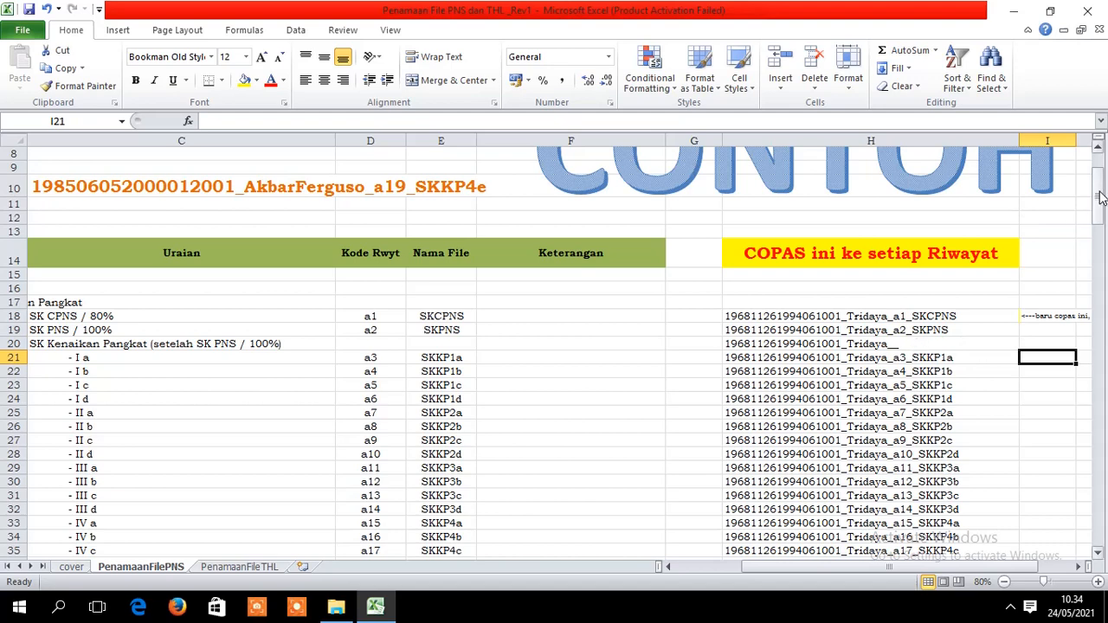
mouse_move(1100, 197)
left_mouse_down()
mouse_move(1102, 424)
mouse_move(1101, 176)
left_mouse_up()
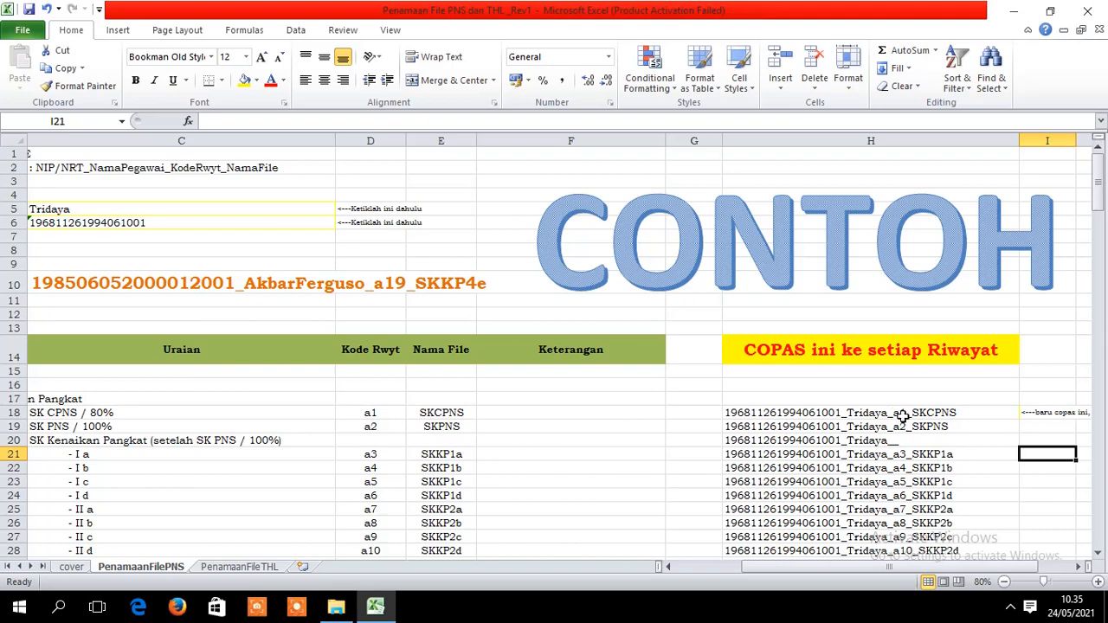
left_click(913, 412)
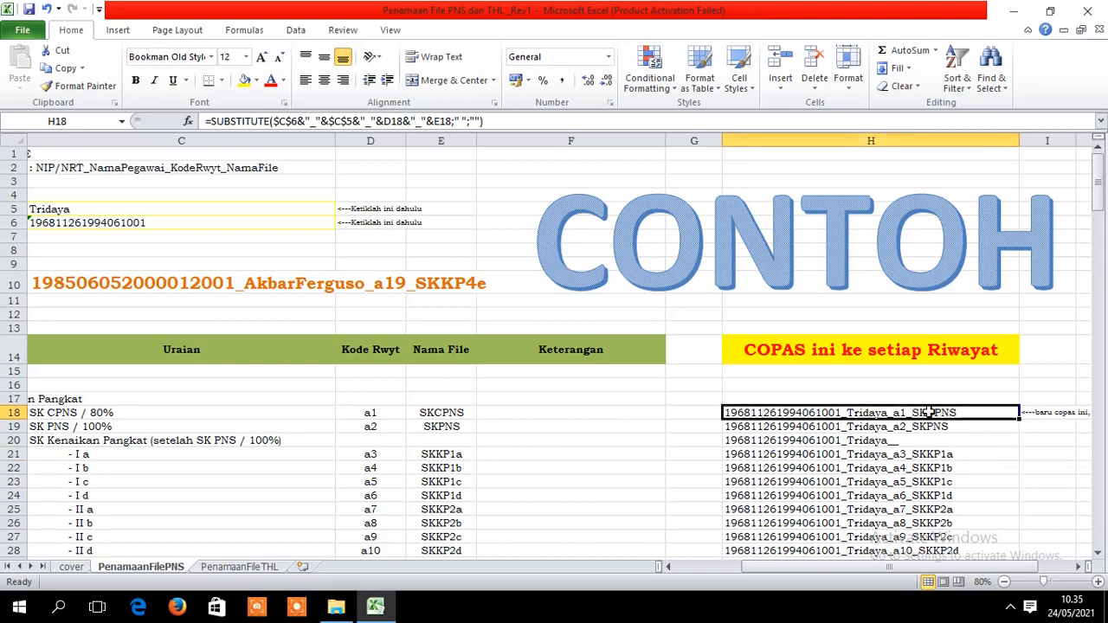
right_click(929, 411)
left_click(983, 153)
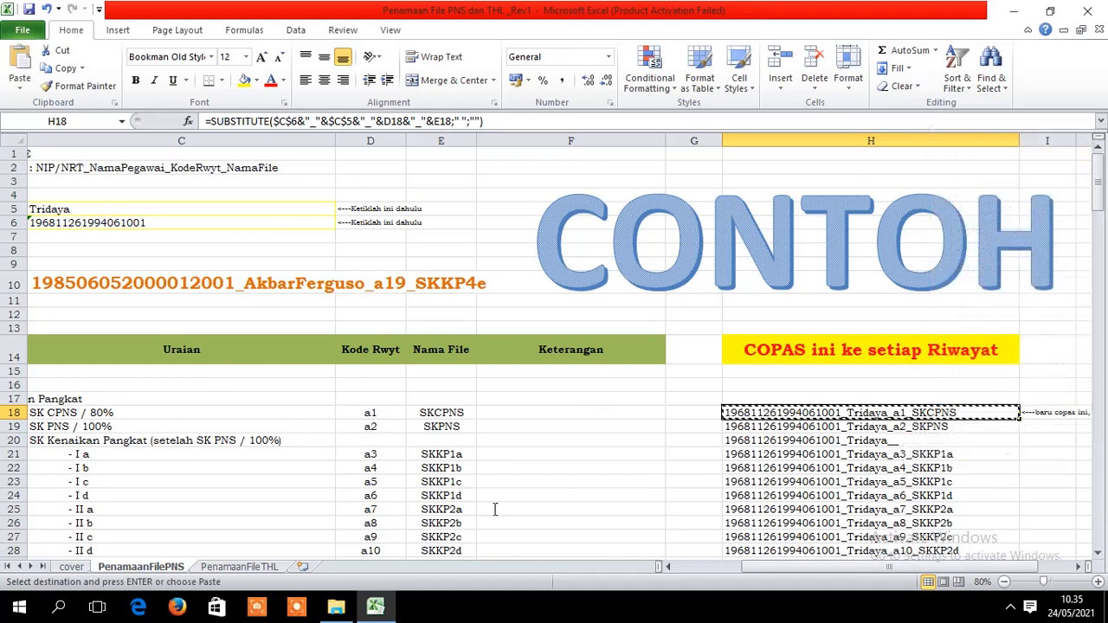
- Rename the SKCPNS scan in the employee's folder to the copied name ending _a1_SKCPNS
left_click(338, 609)
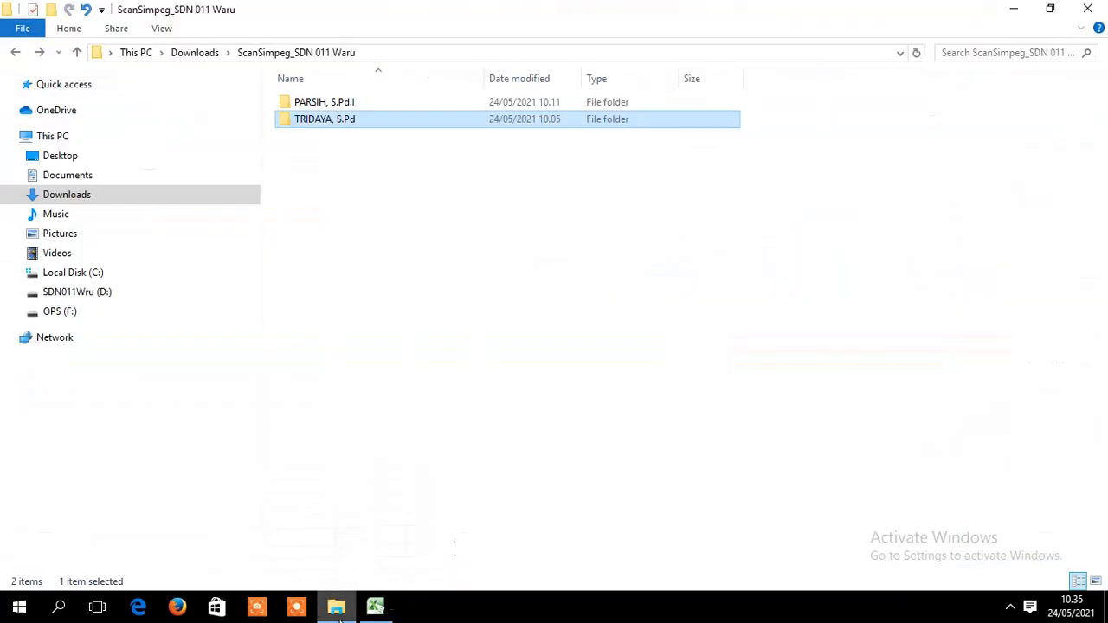
double_click(364, 123)
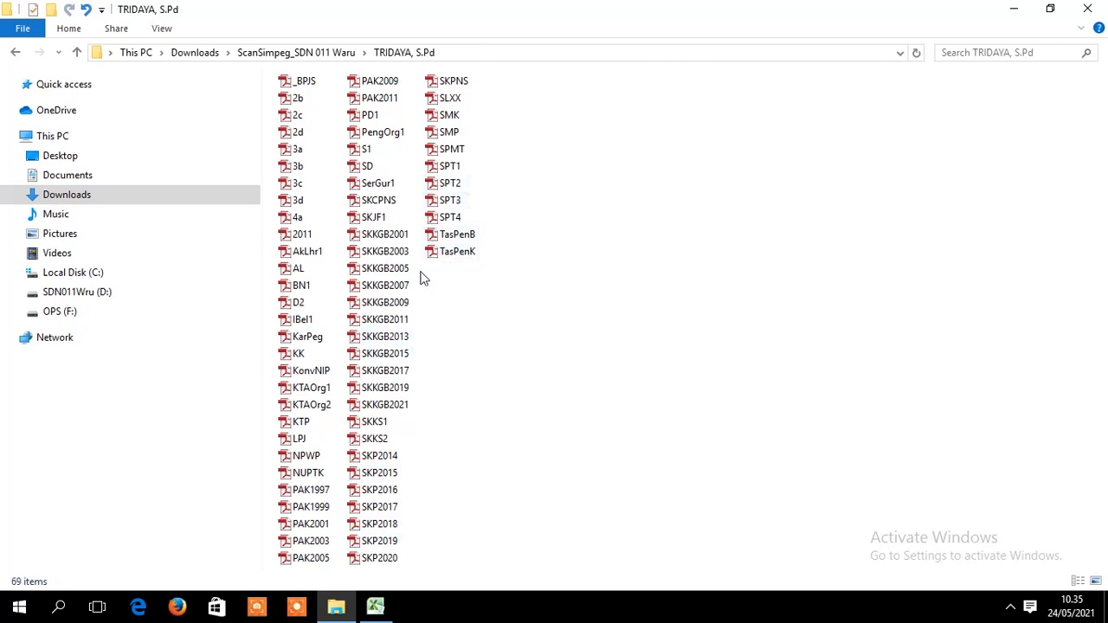
left_click(392, 205)
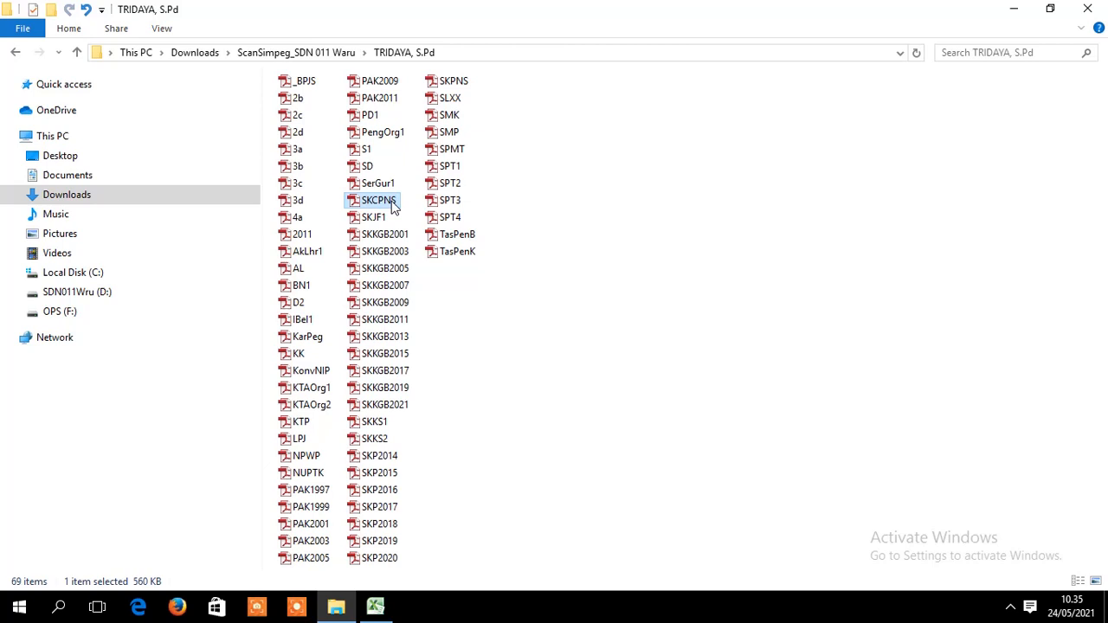
right_click(391, 205)
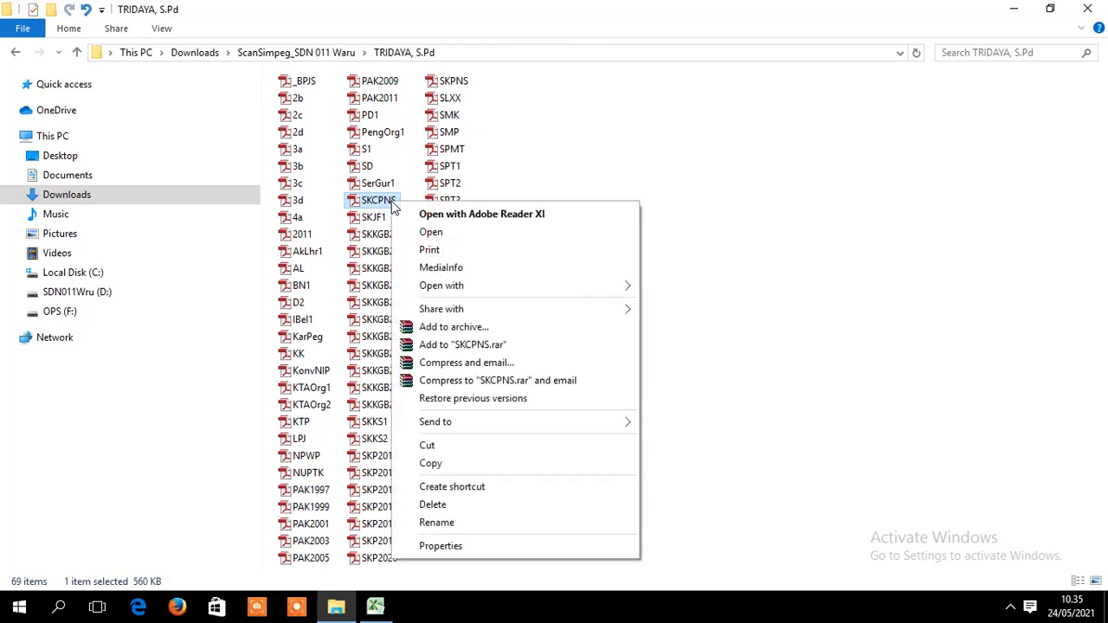
left_click(475, 524)
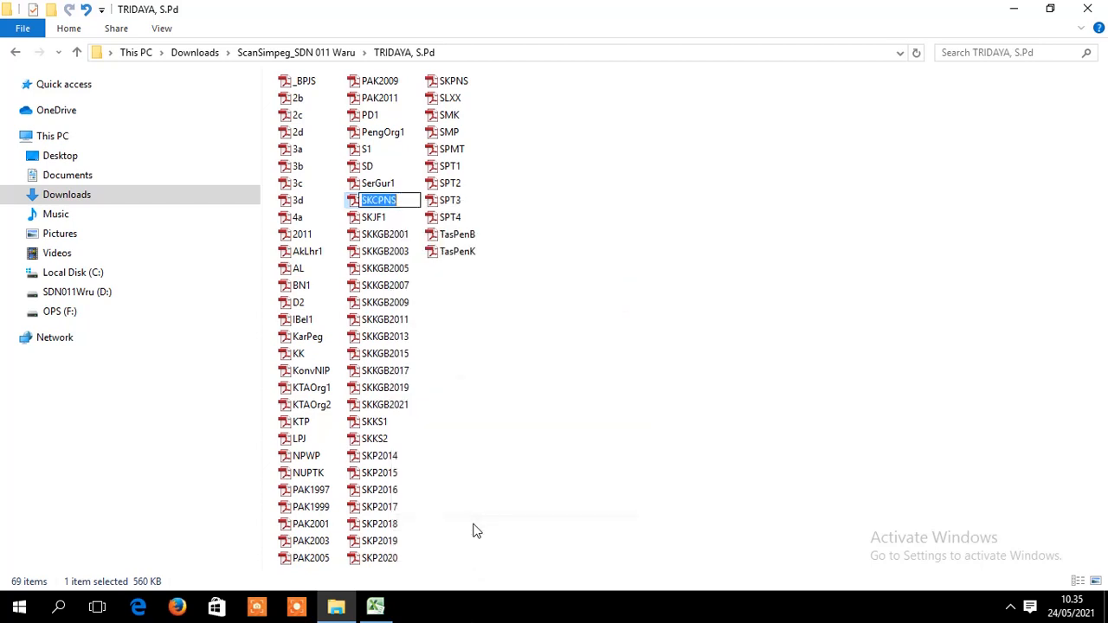
key("ctrl+v")
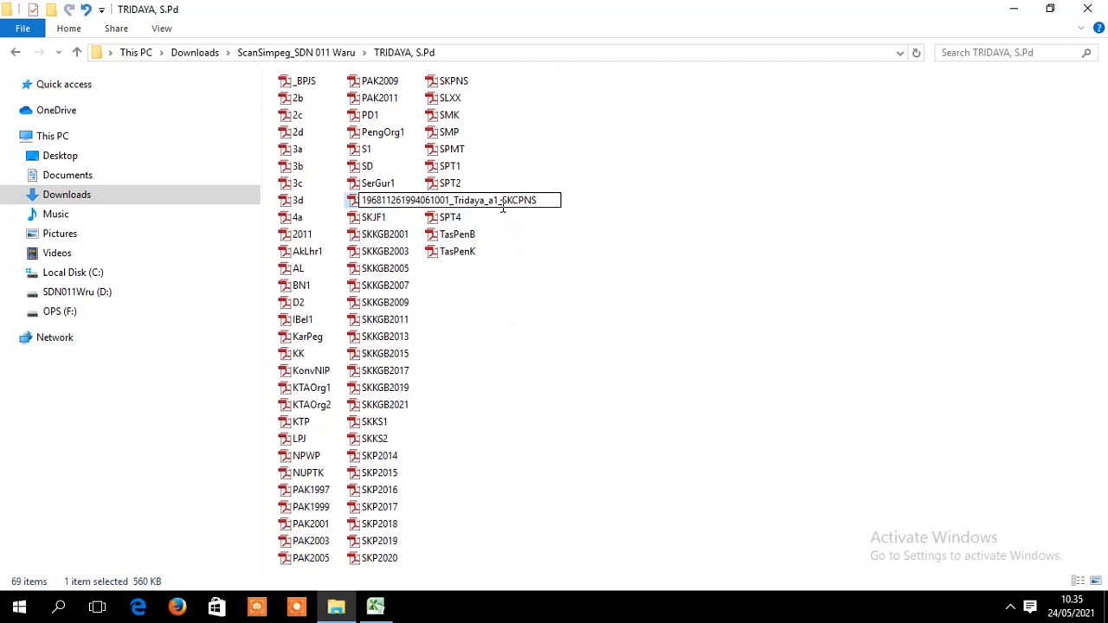
key("Return")
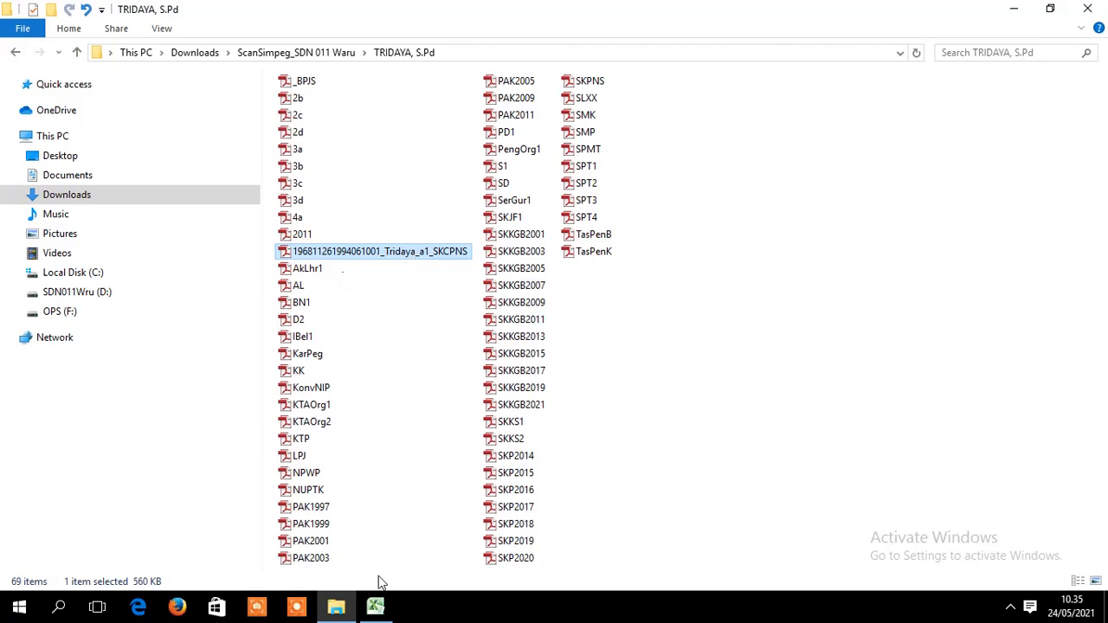
left_click(376, 606)
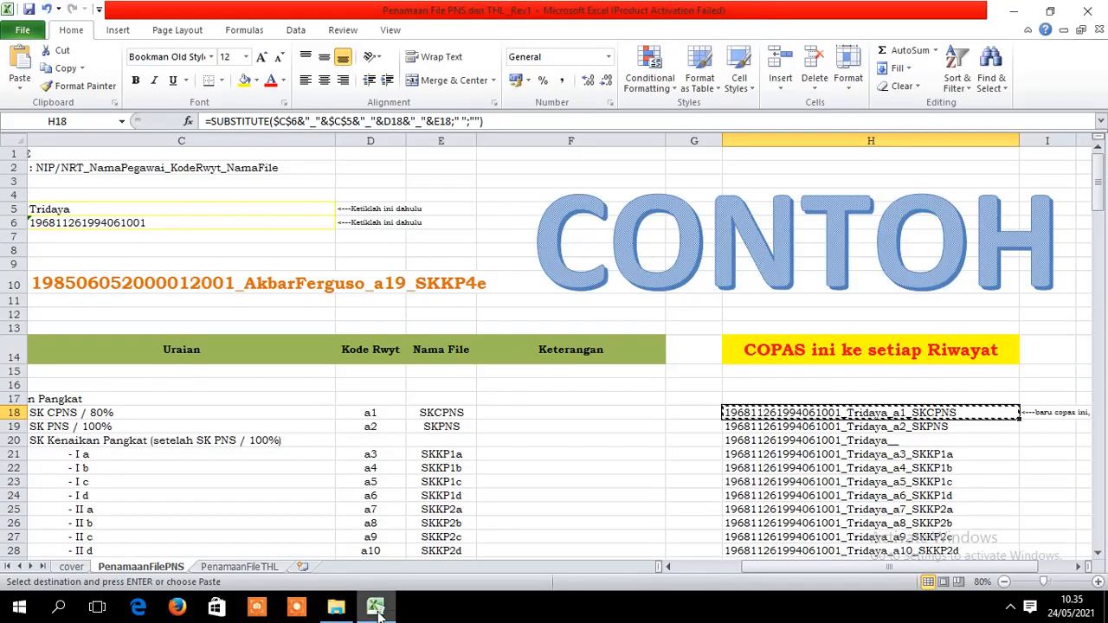
- Copy the generated file name ending _a2_SKPNS from cell H19
left_click(1028, 475)
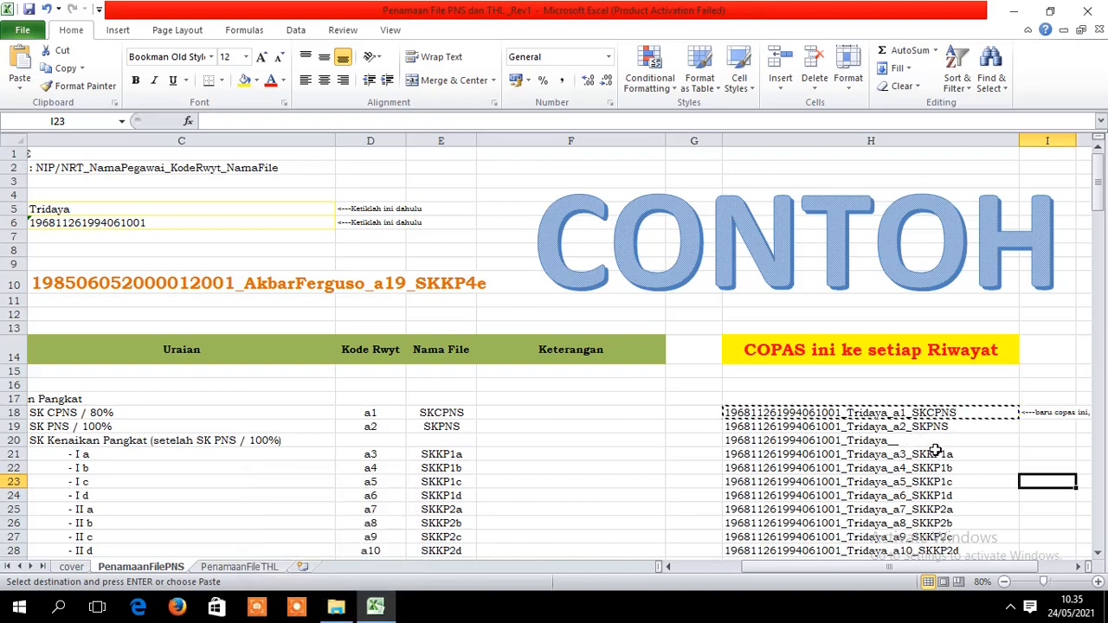
left_click(950, 430)
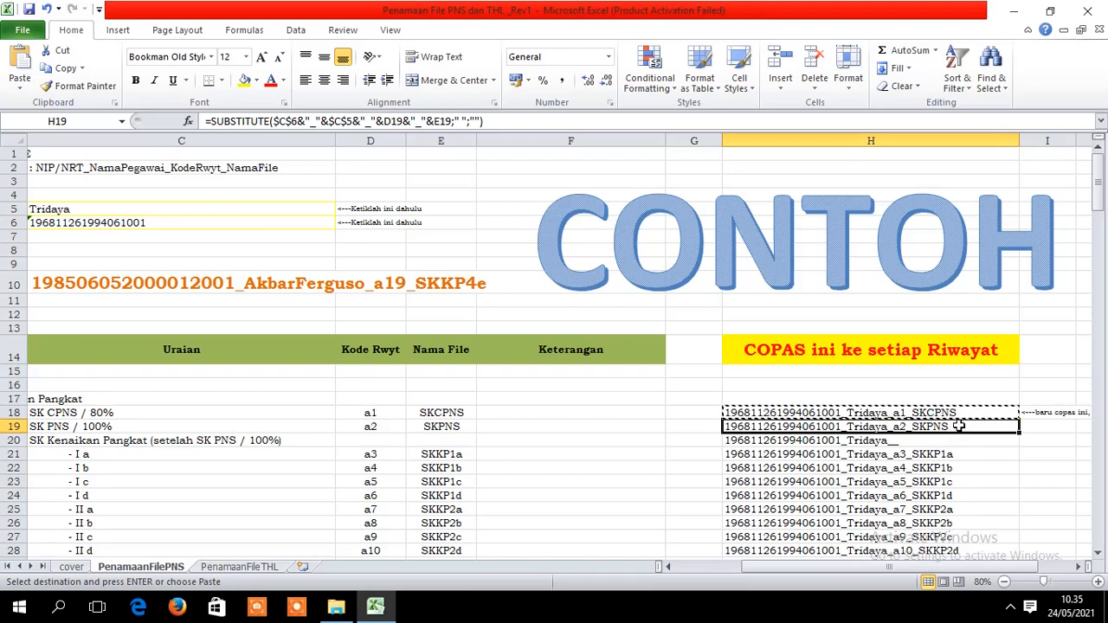
right_click(959, 426)
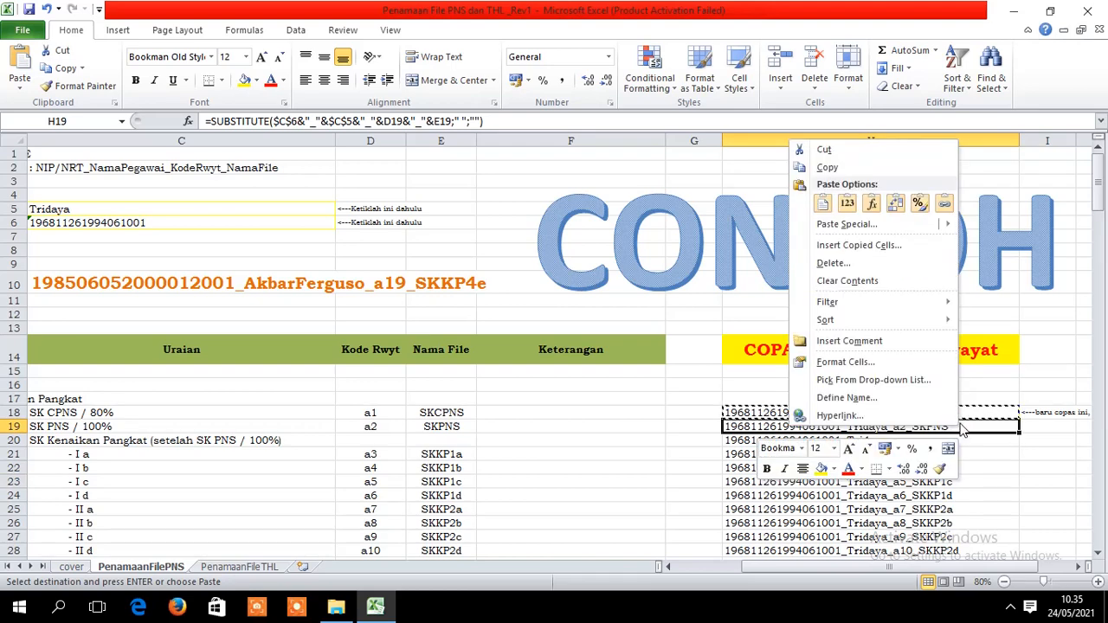
left_click(872, 169)
left_click(336, 605)
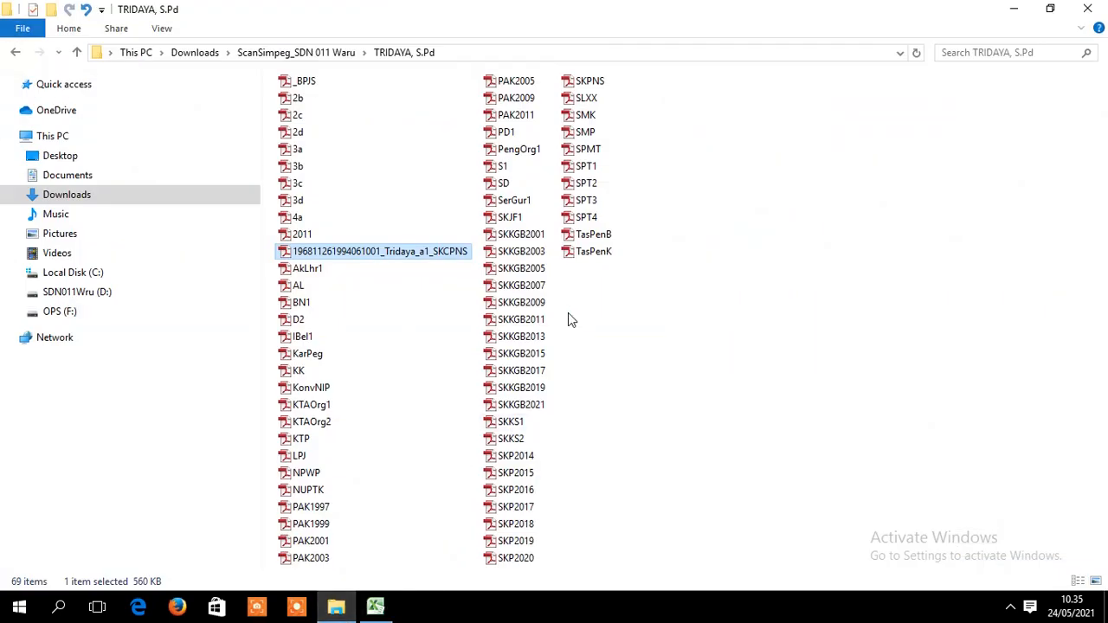
- Paste the copied a2_SKPNS file name over the SKPNS scan's name and confirm it
right_click(592, 84)
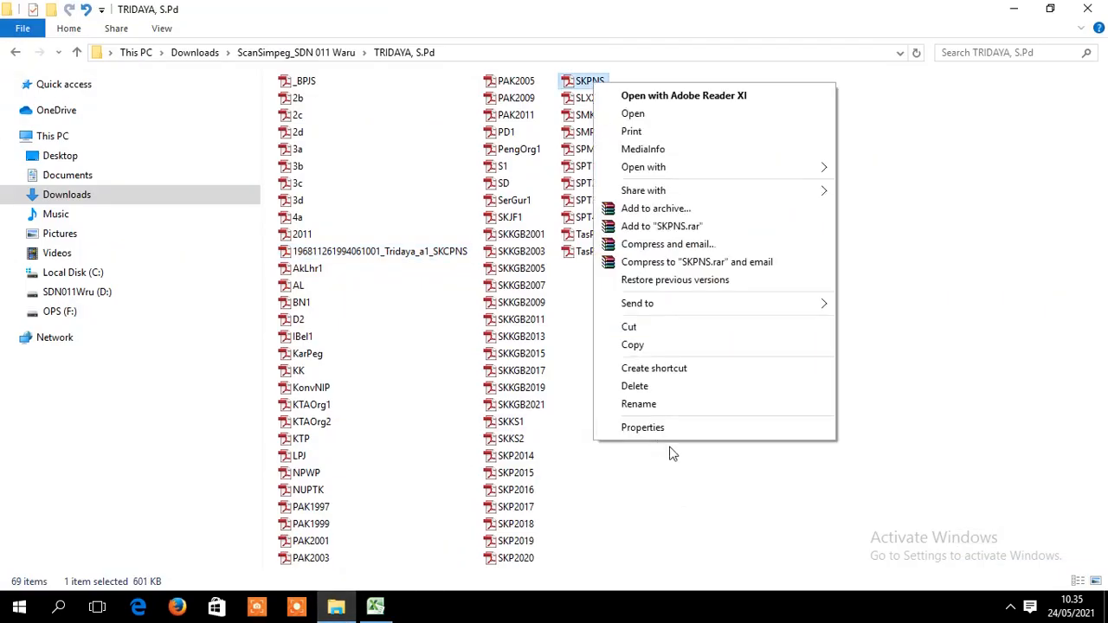
left_click(638, 404)
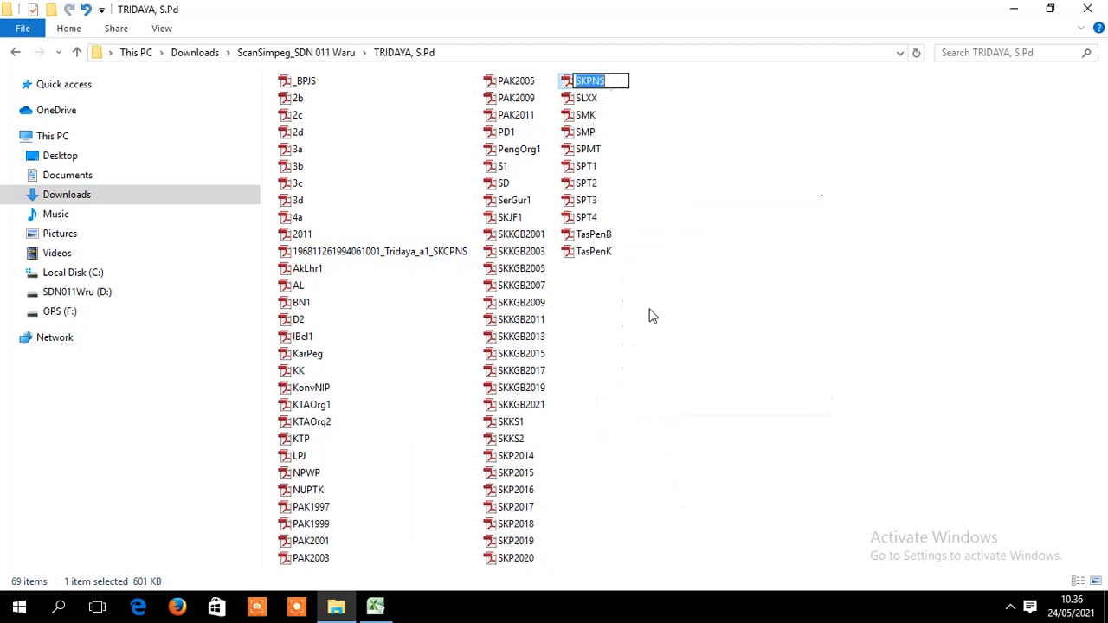
right_click(598, 84)
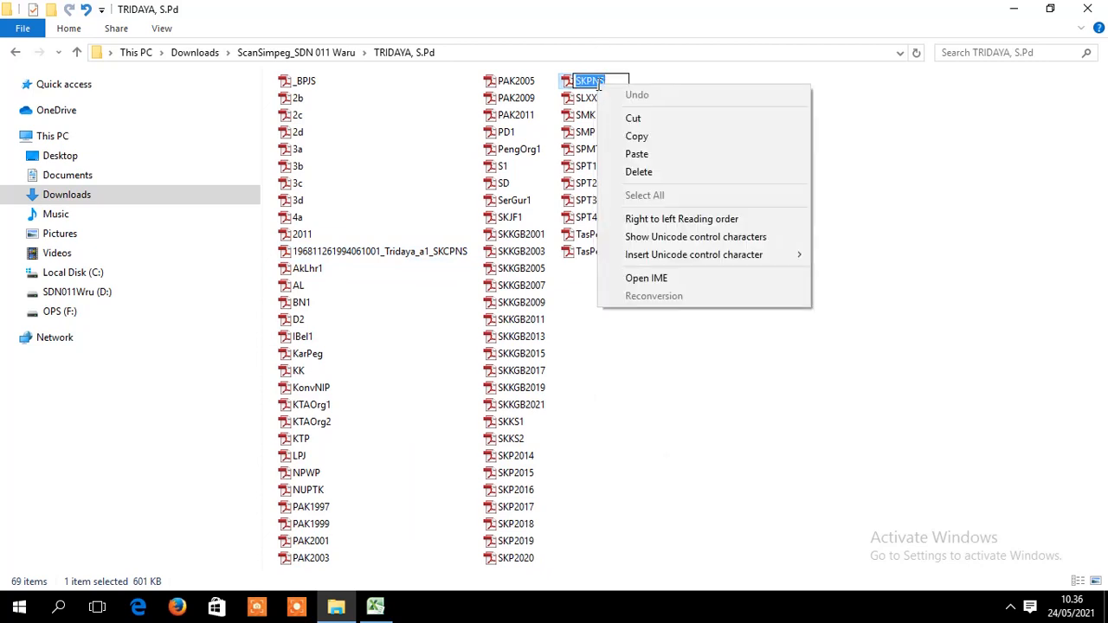
left_click(631, 155)
key("Return")
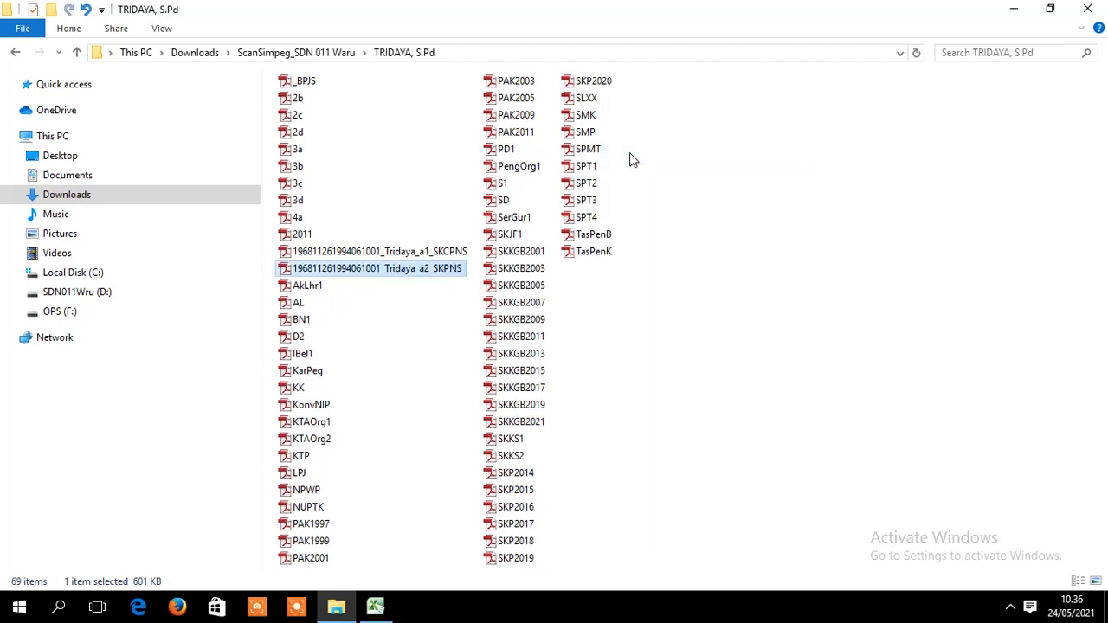
left_click(756, 329)
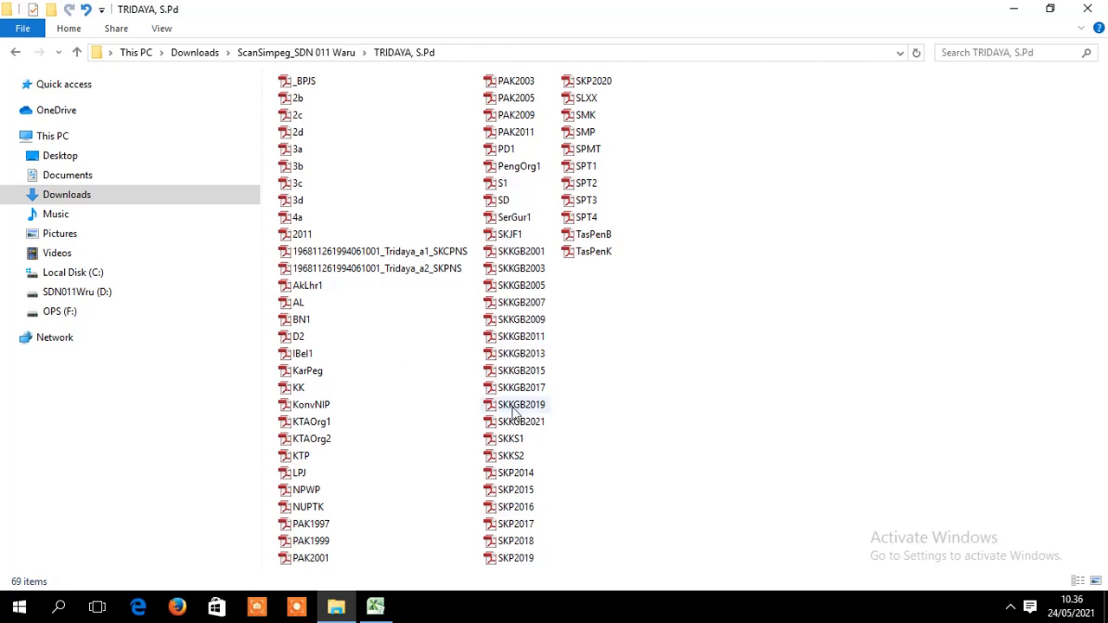
- Check the remaining scans in the folder, stepping through files 2b to 4a
left_click(376, 610)
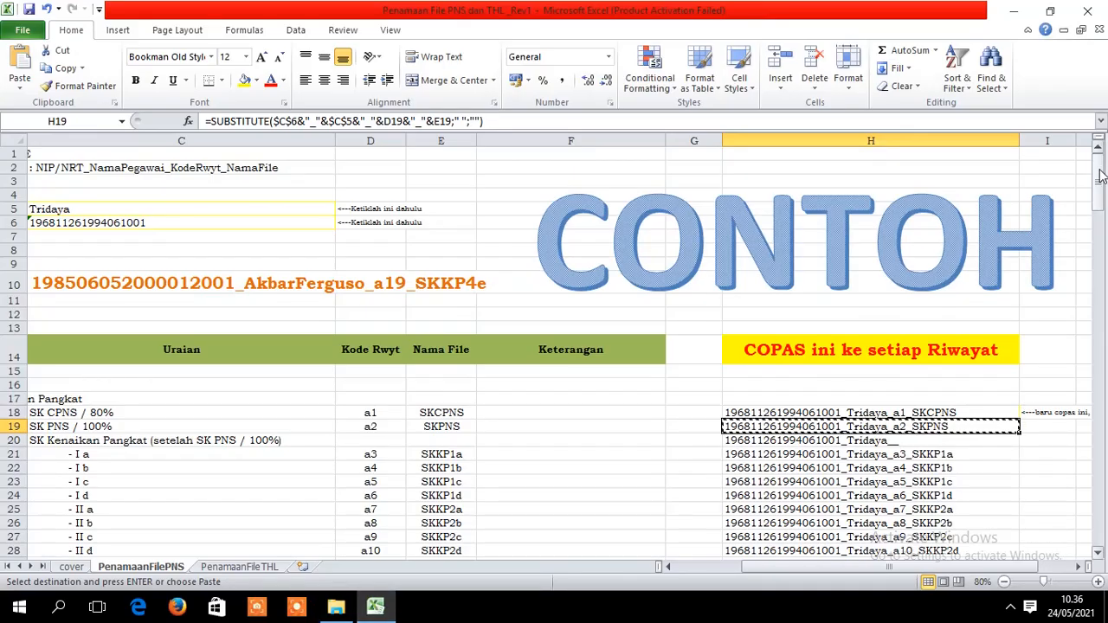
left_click_drag(1102, 176, 1103, 205)
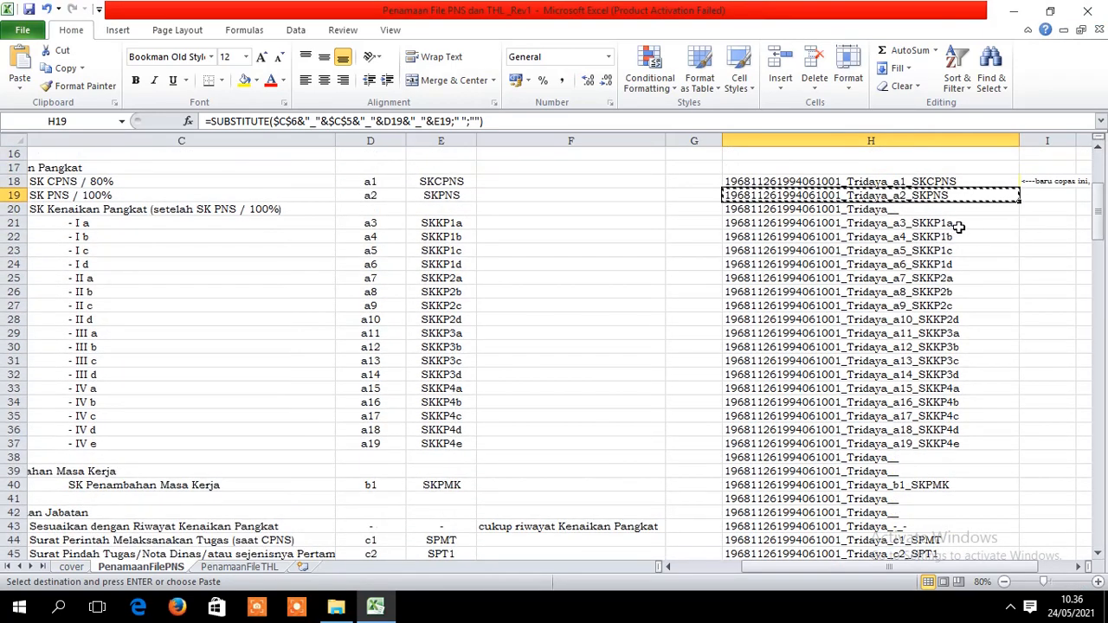
left_click(336, 610)
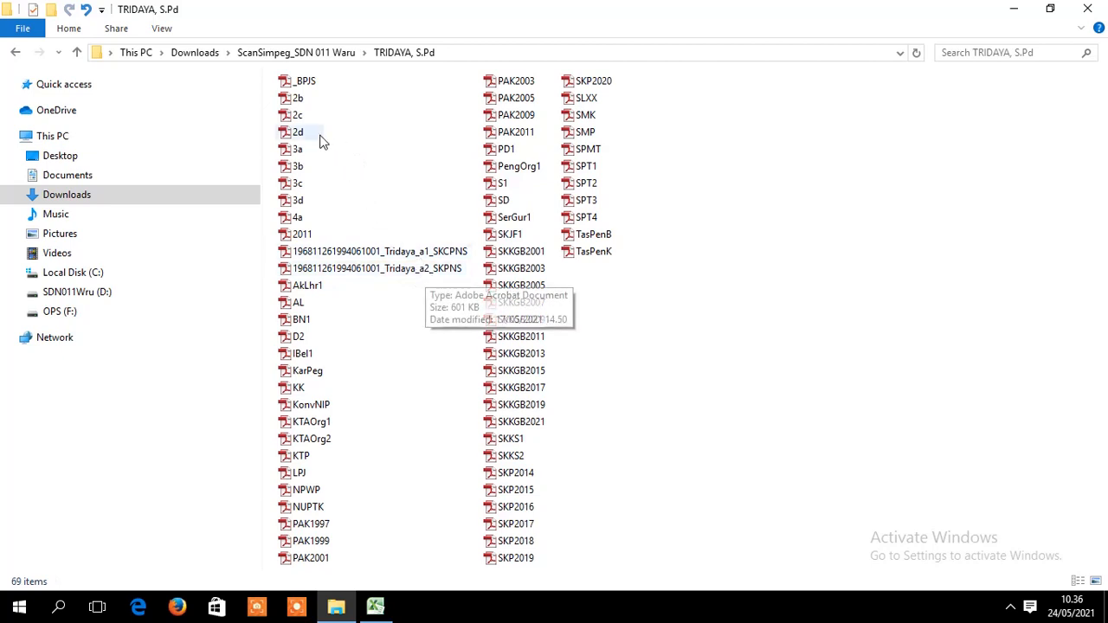
left_click(301, 102)
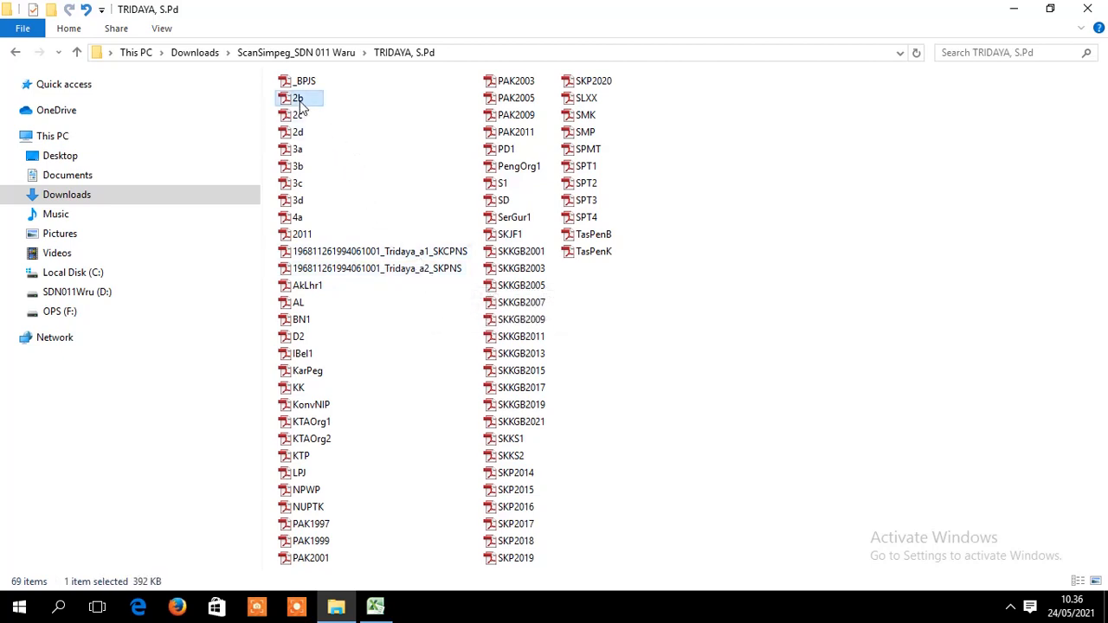
left_click(301, 115)
left_click(307, 134)
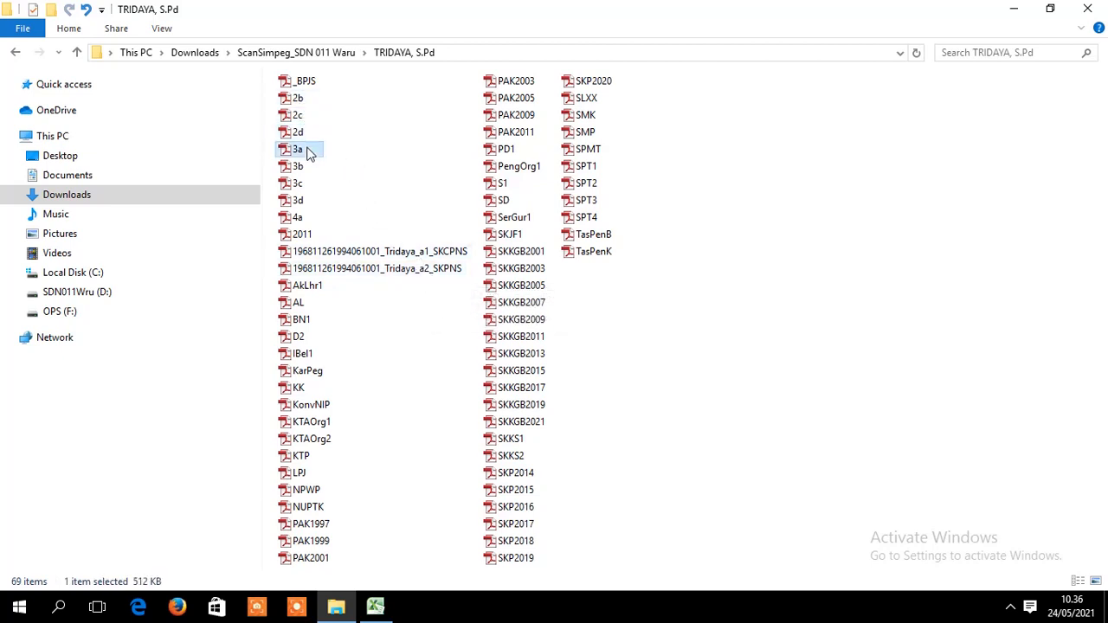
left_click(308, 150)
left_click(309, 167)
left_click(308, 185)
left_click(308, 201)
left_click(308, 218)
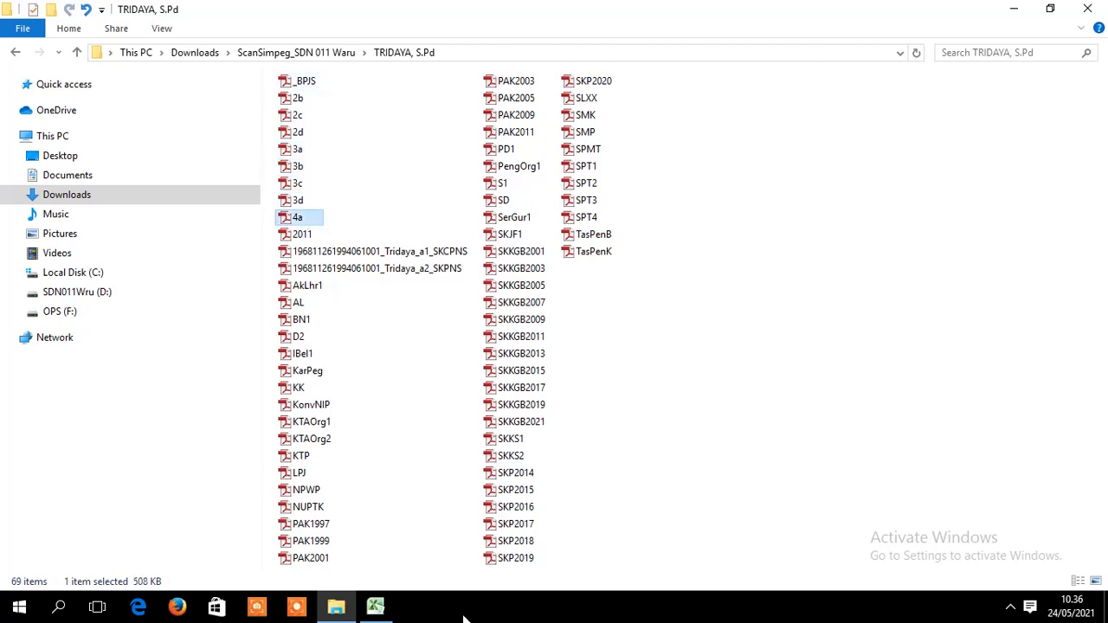
- Copy the a8_SKKP2b file name from Excel cell H26
left_click(377, 607)
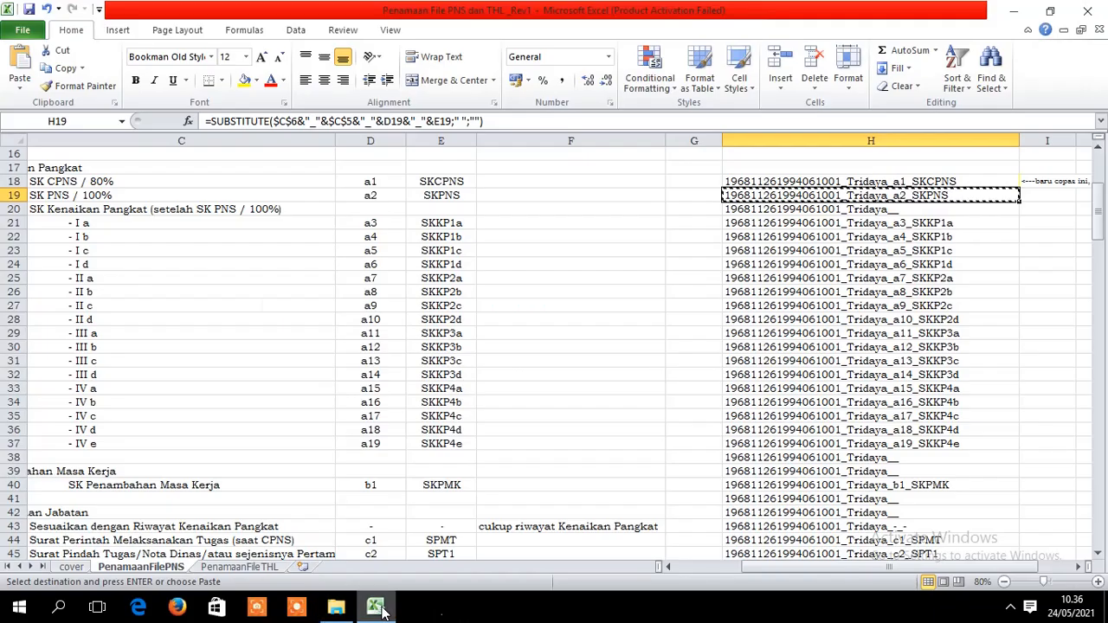
left_click(964, 222)
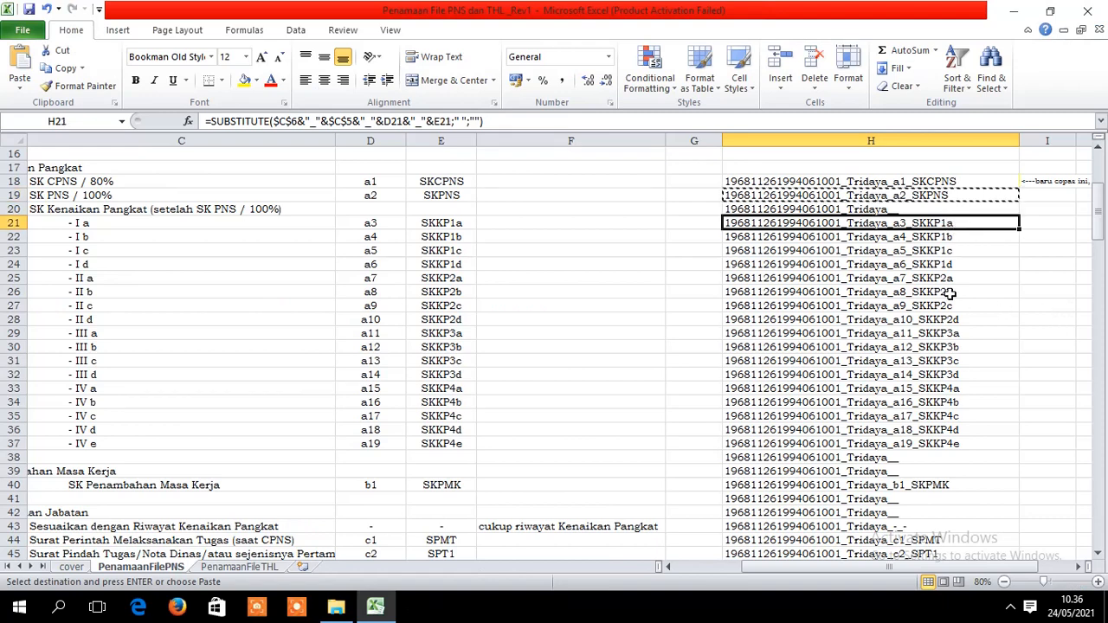
left_click(492, 292)
left_click(858, 295)
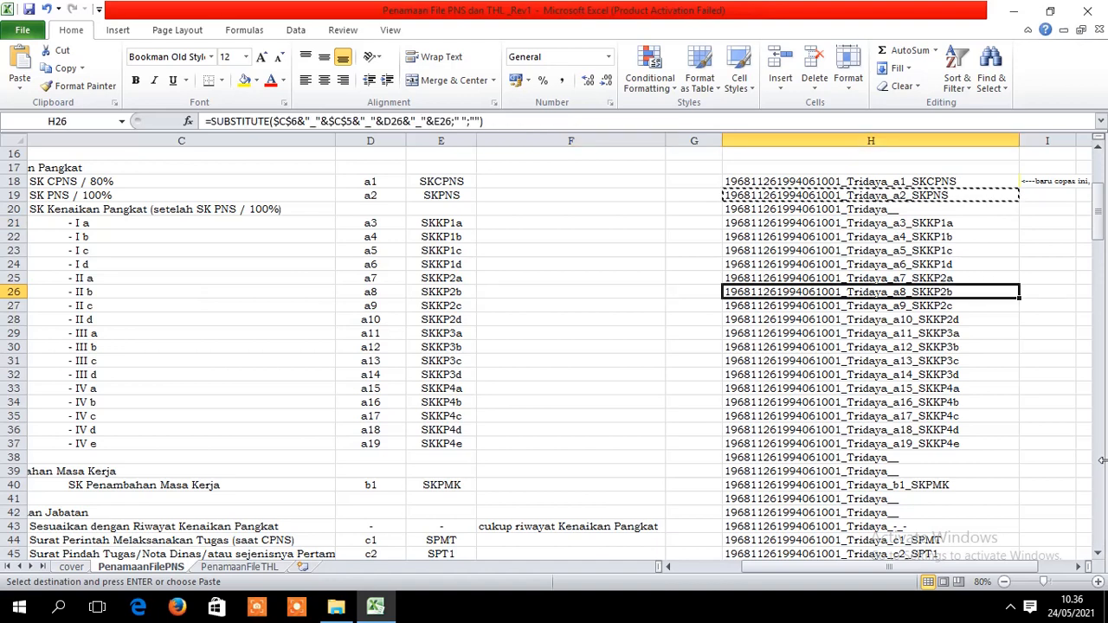
key("ctrl+c")
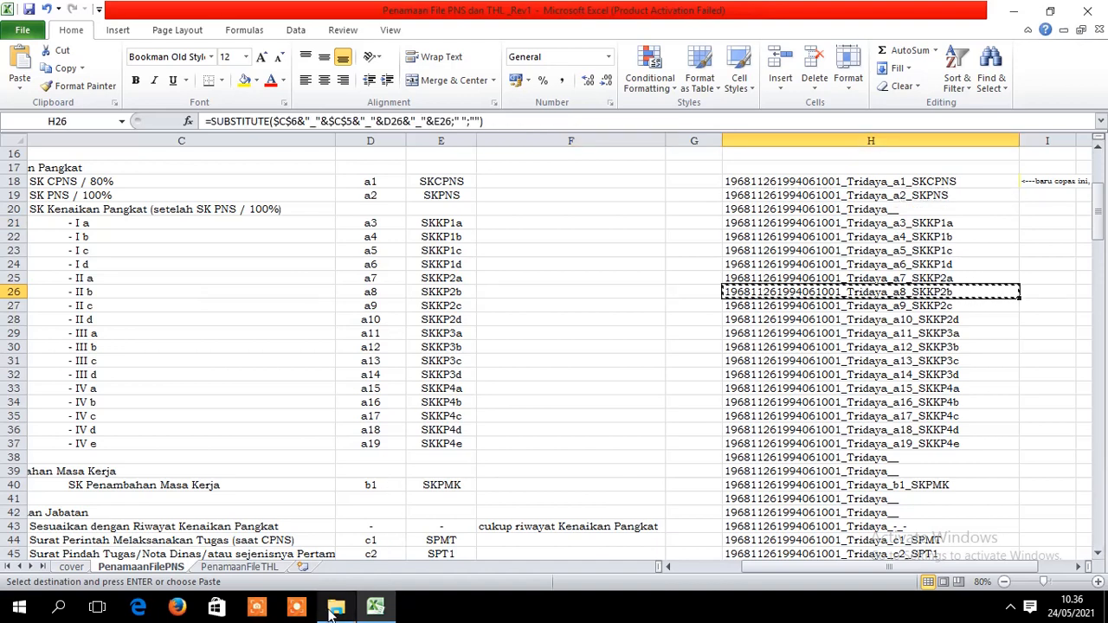
left_click(335, 610)
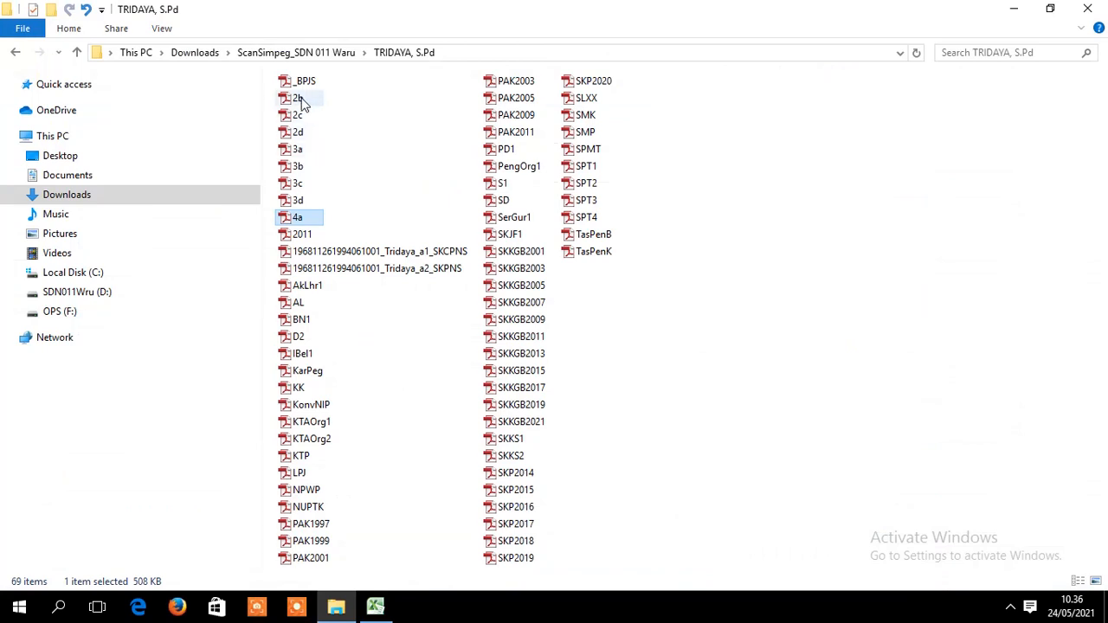
- Rename the 2b and 2c scans with the a8_SKKP2b and a9_SKKP2c names from H26 and H27
right_click(300, 100)
left_click(344, 419)
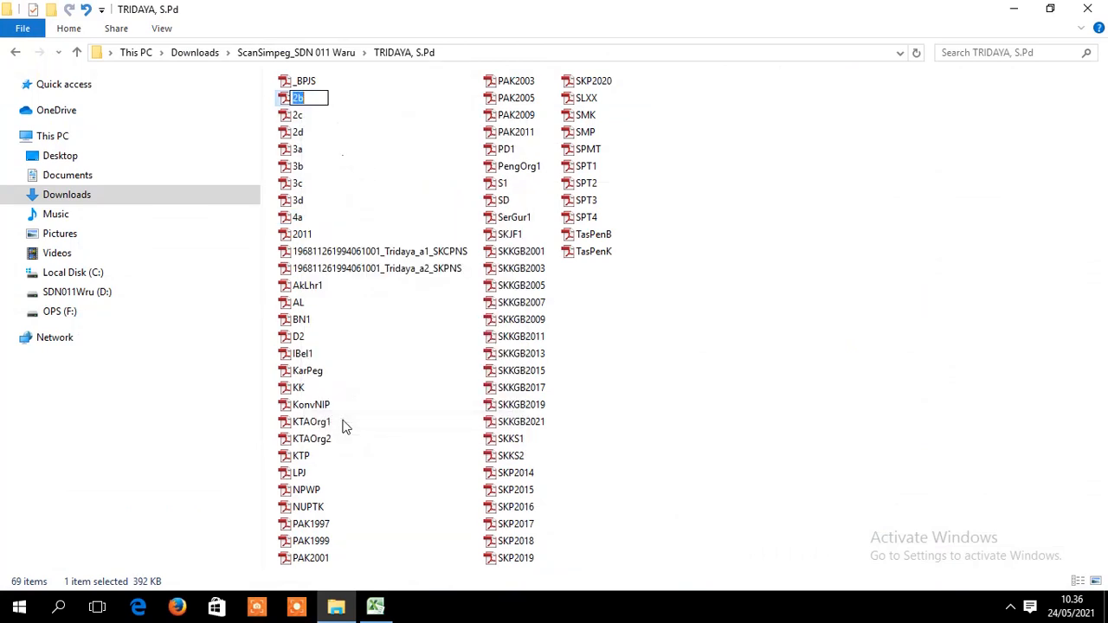
key("ctrl+v")
key("Return")
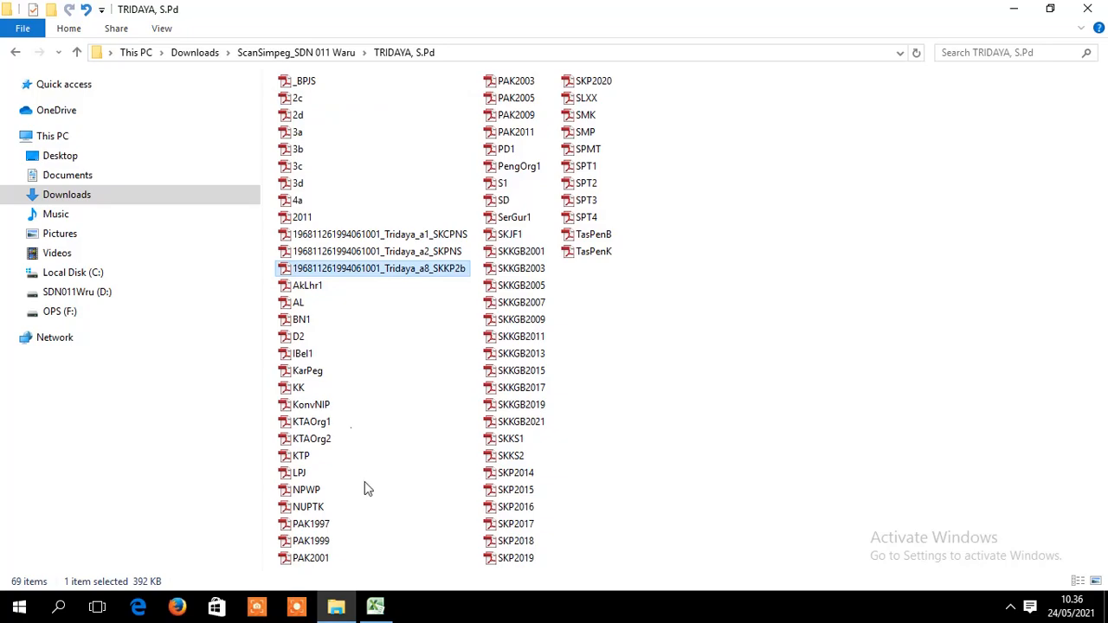
left_click(374, 605)
left_click(934, 306)
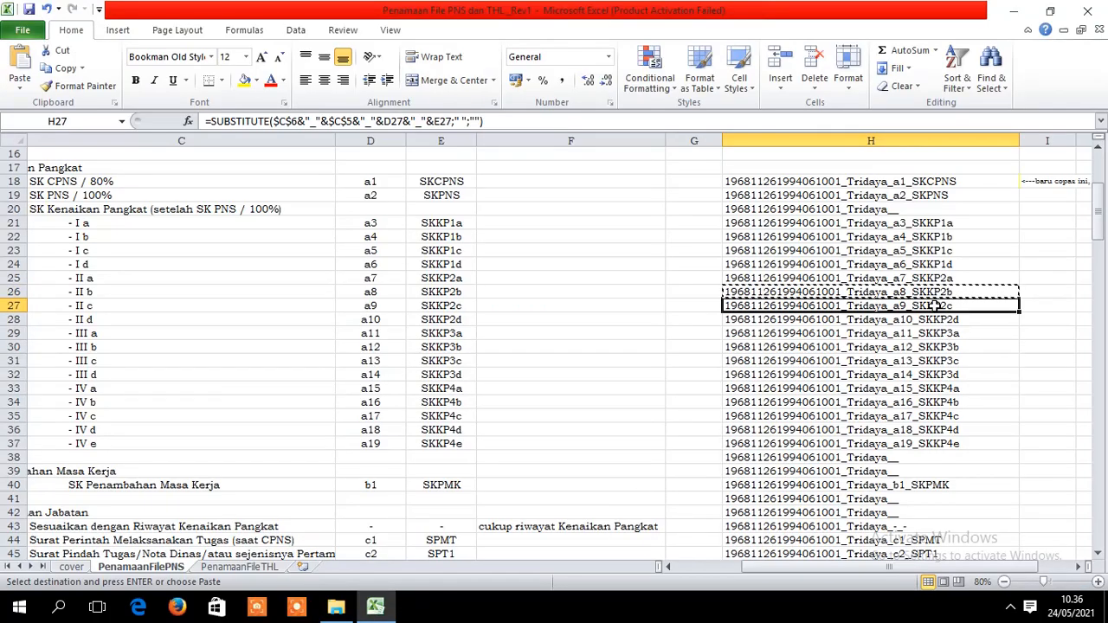
key("ctrl+c")
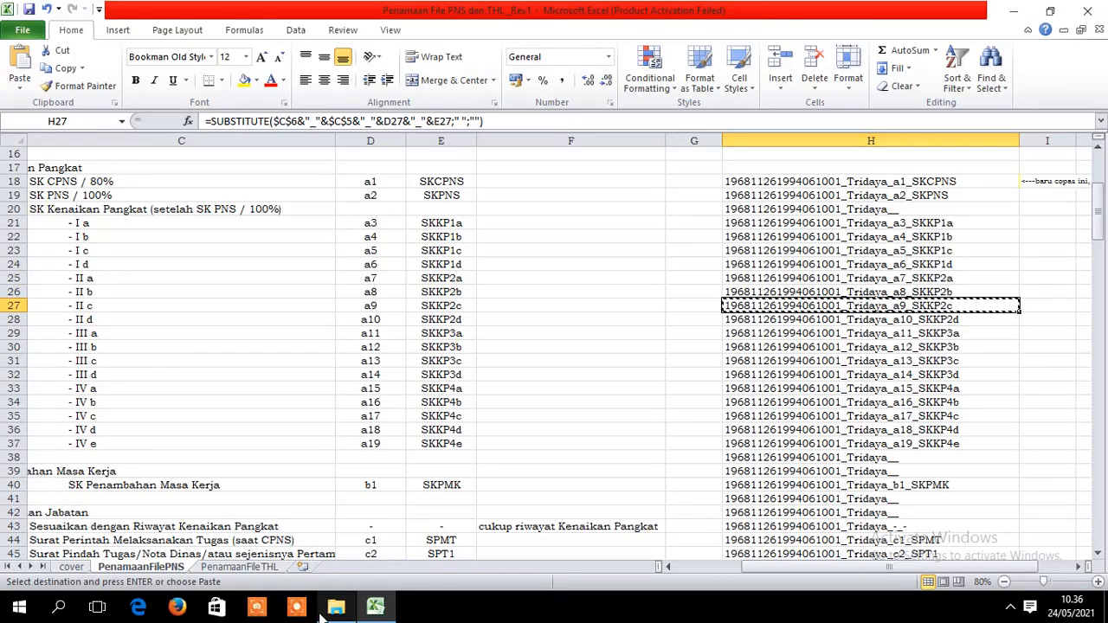
left_click(322, 613)
right_click(303, 100)
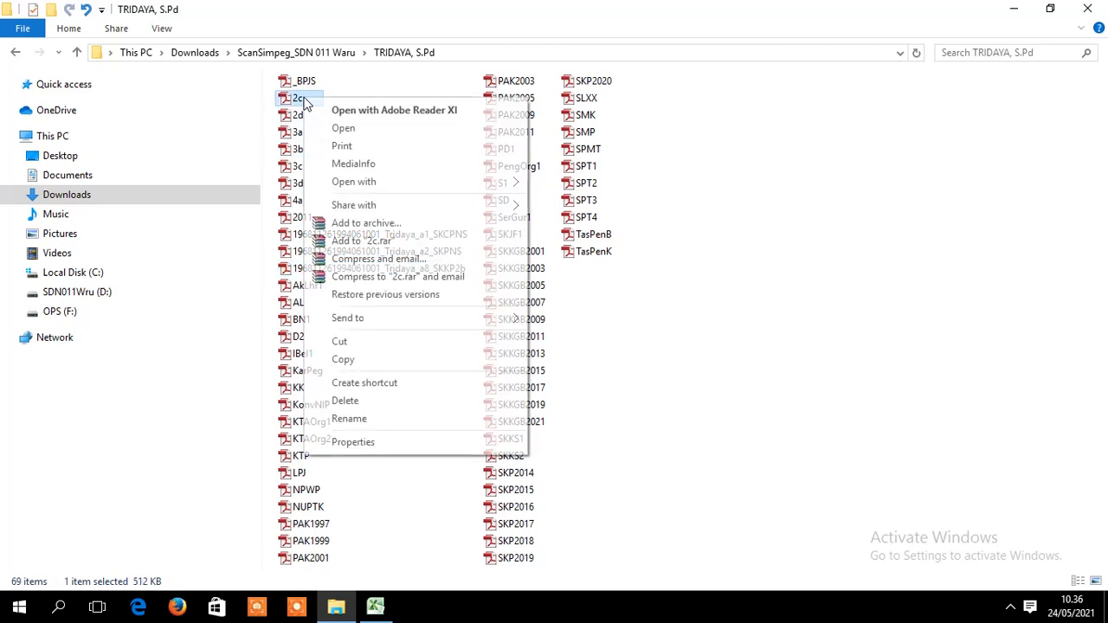
left_click(364, 419)
key("ctrl+v")
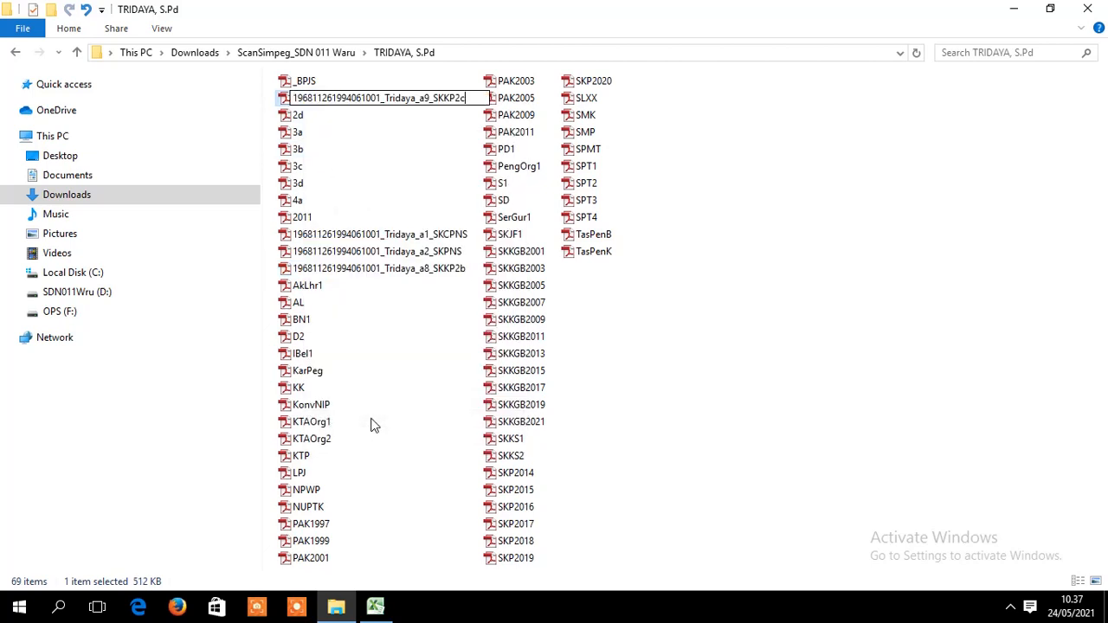
- Copy the a10_SKKP2d name from H28 and paste it over the 2d scan's name
left_click(375, 607)
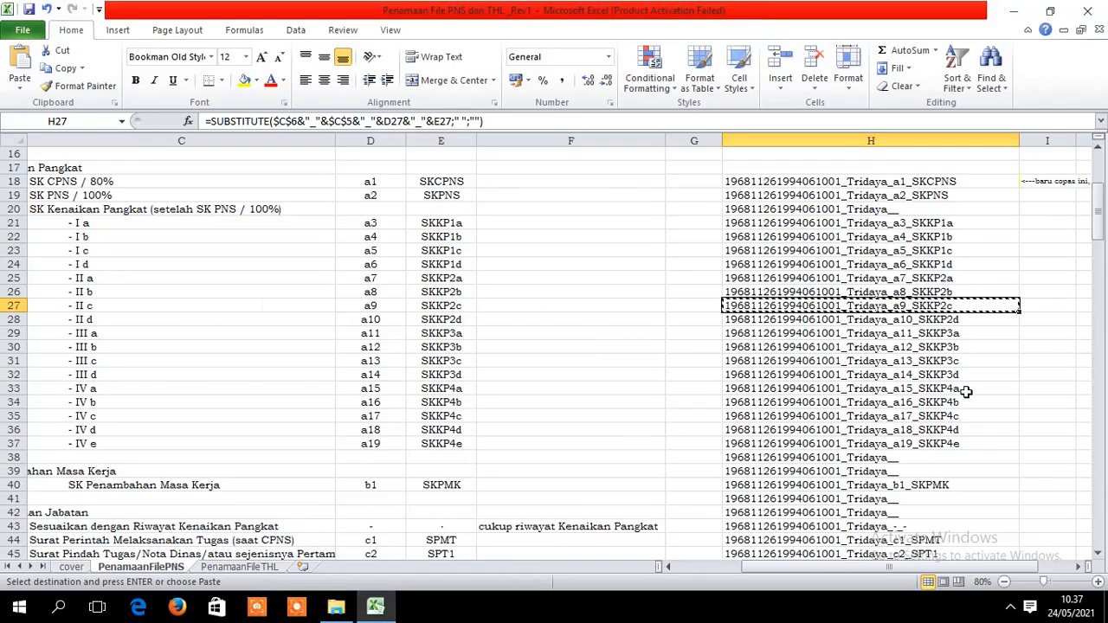
left_click(958, 321)
key("ctrl+c")
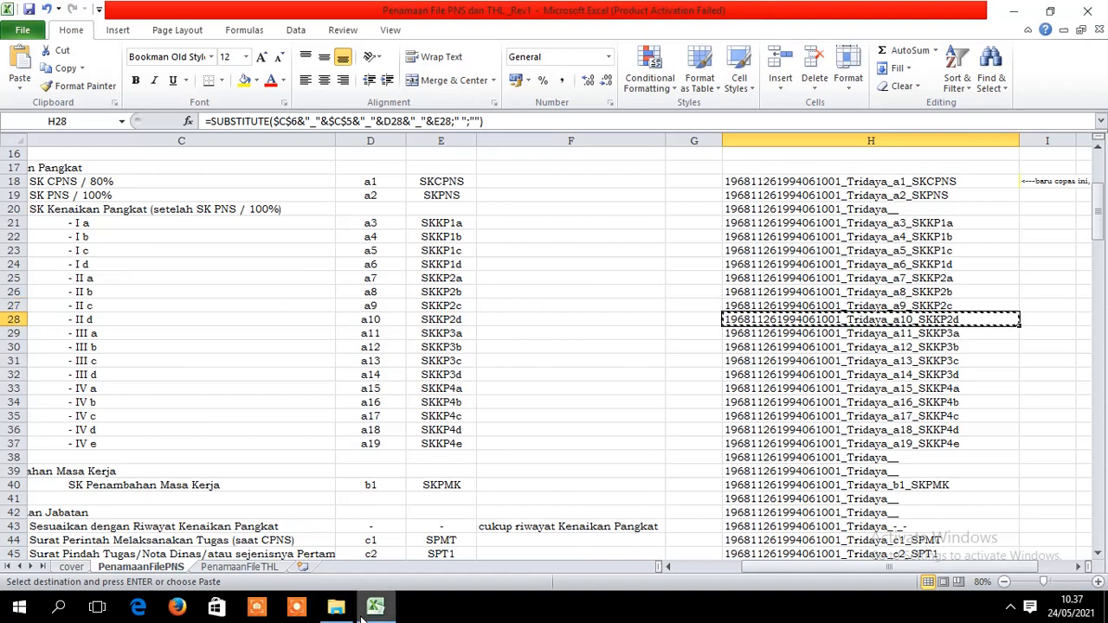
mouse_move(361, 620)
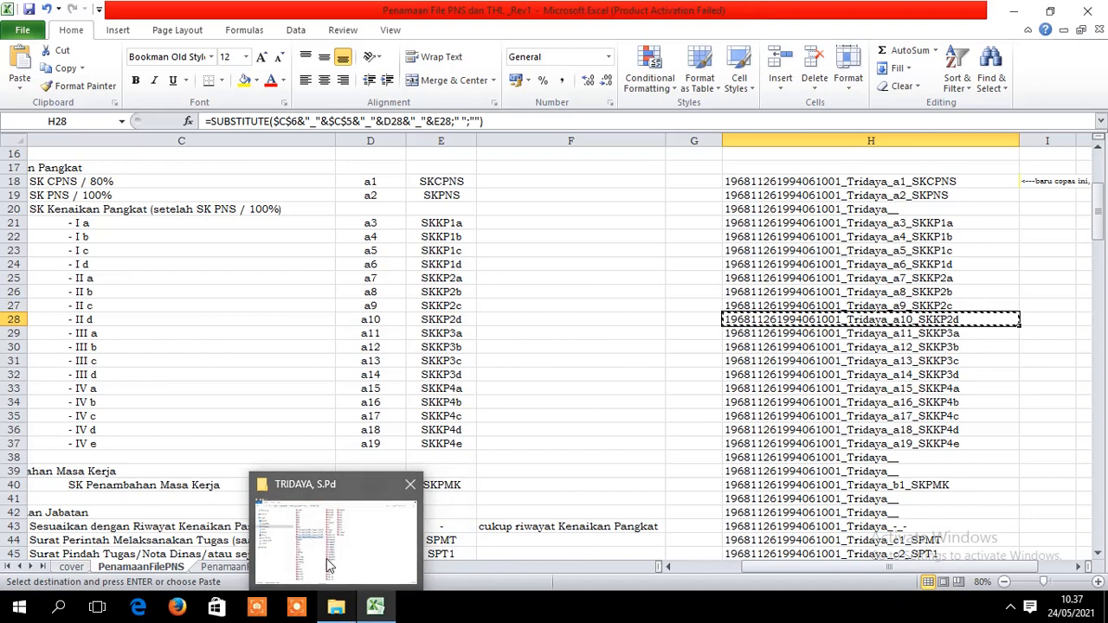
left_click(329, 563)
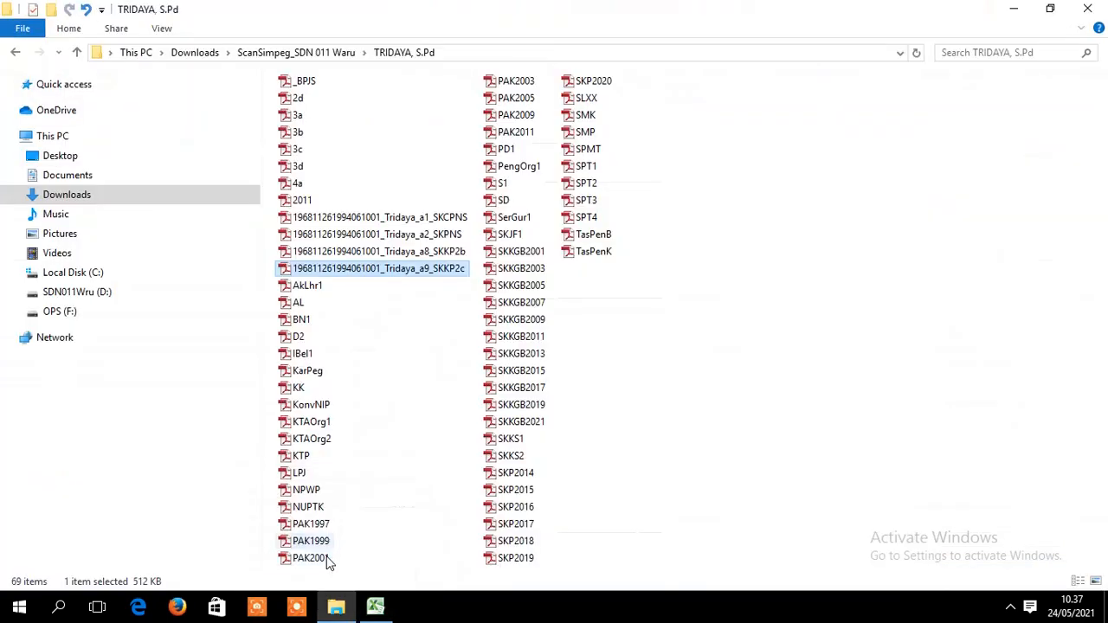
right_click(303, 101)
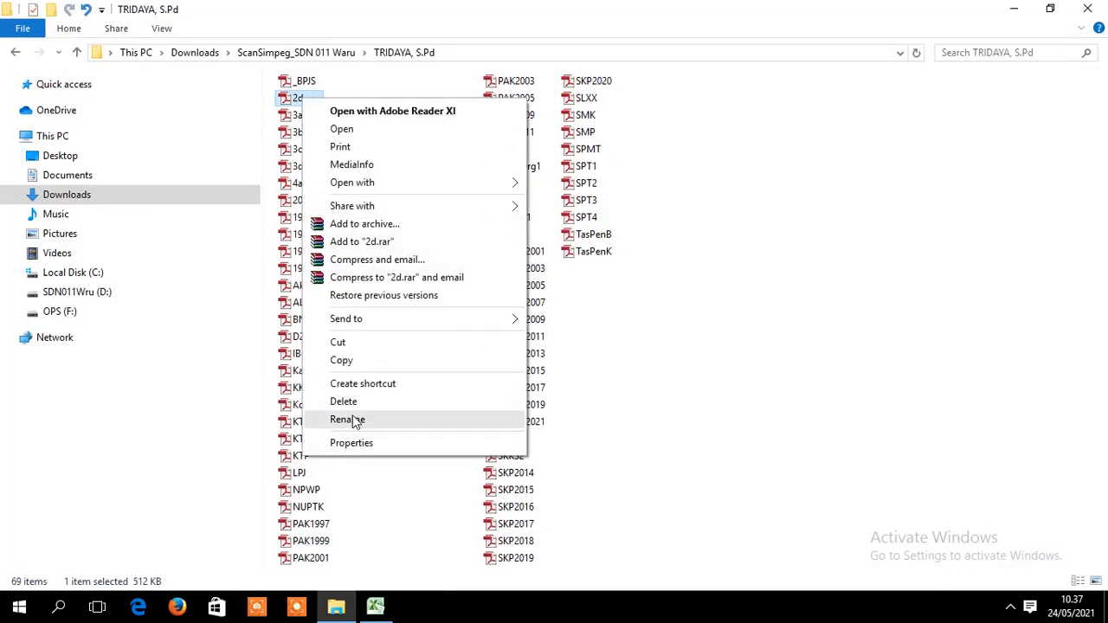
left_click(347, 420)
key("ctrl+v")
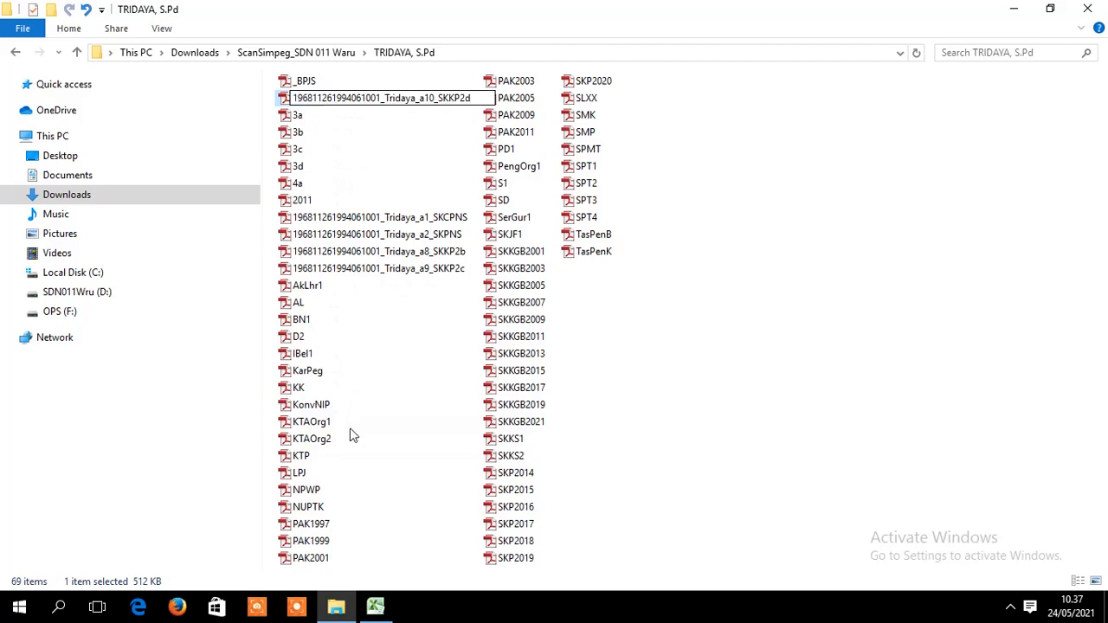
- Copy the a11_SKKP3a name from H29 and paste it as the 3a scan's name
left_click(375, 605)
left_click(996, 335)
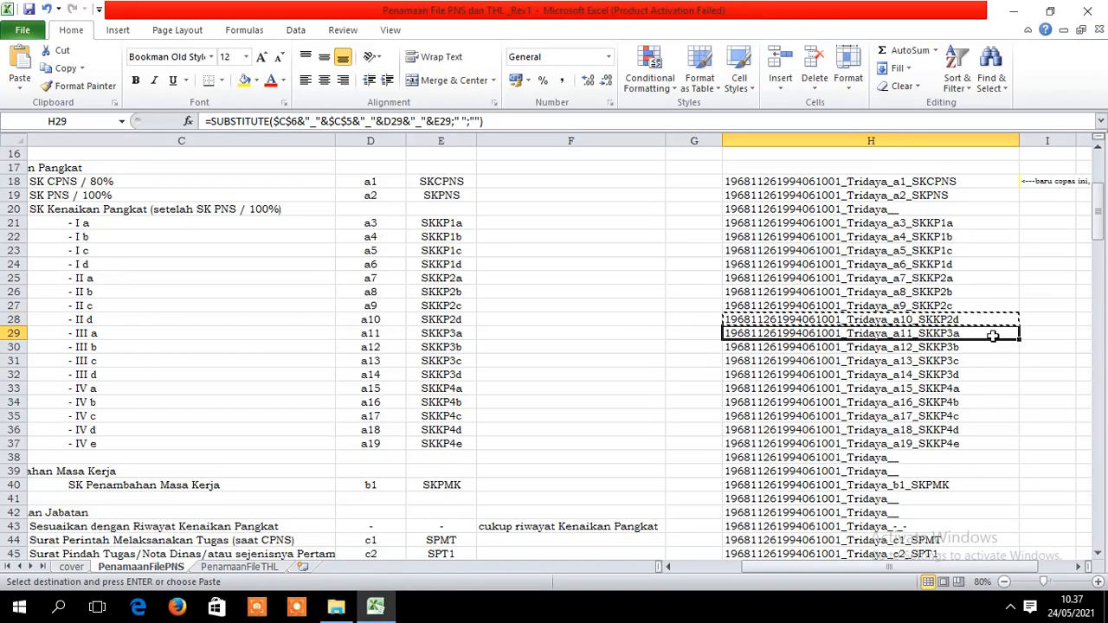
right_click(994, 337)
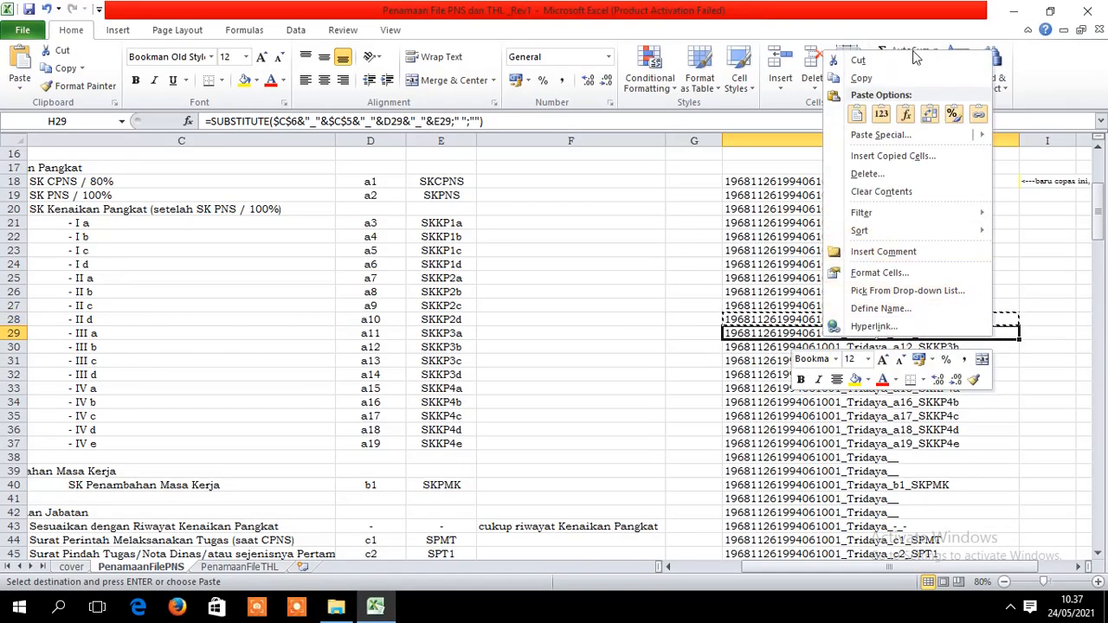
left_click(902, 80)
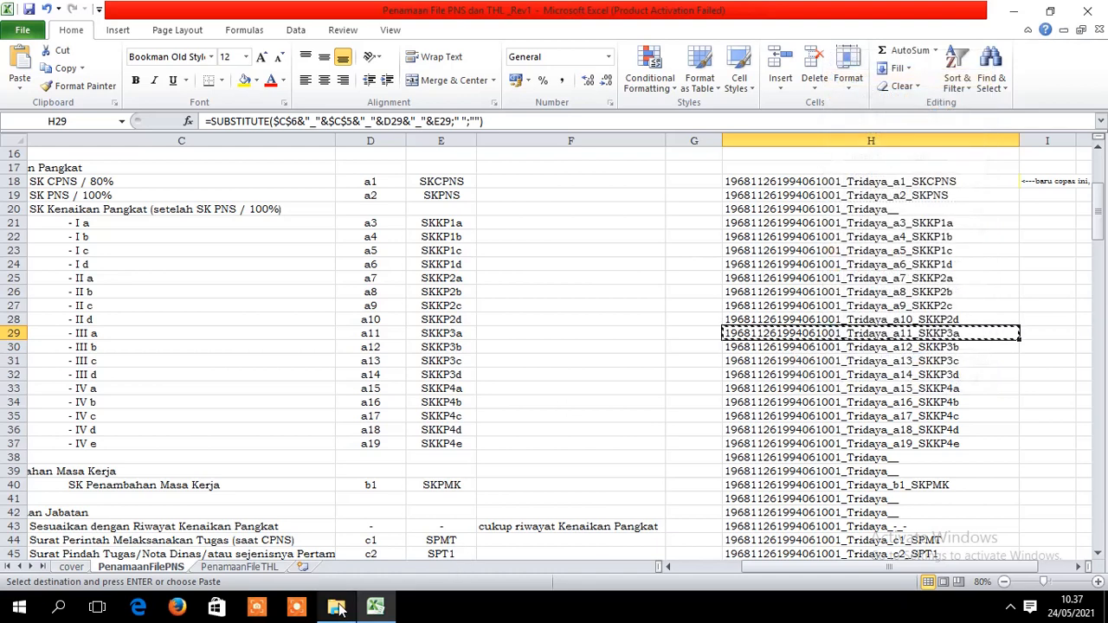
left_click(336, 606)
left_click(307, 100)
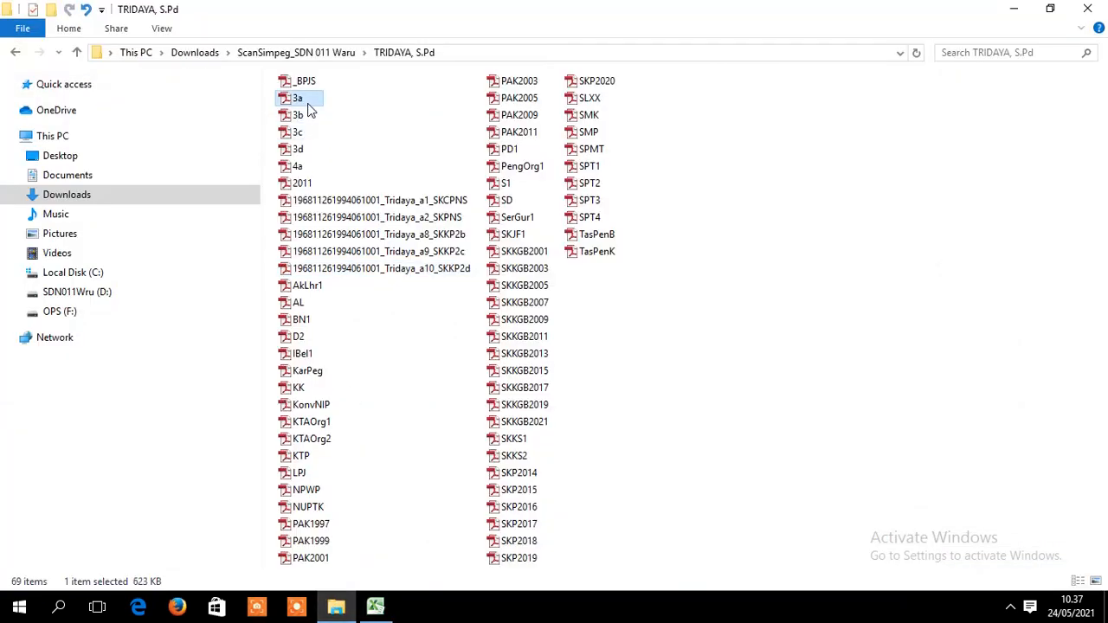
right_click(304, 98)
left_click(347, 426)
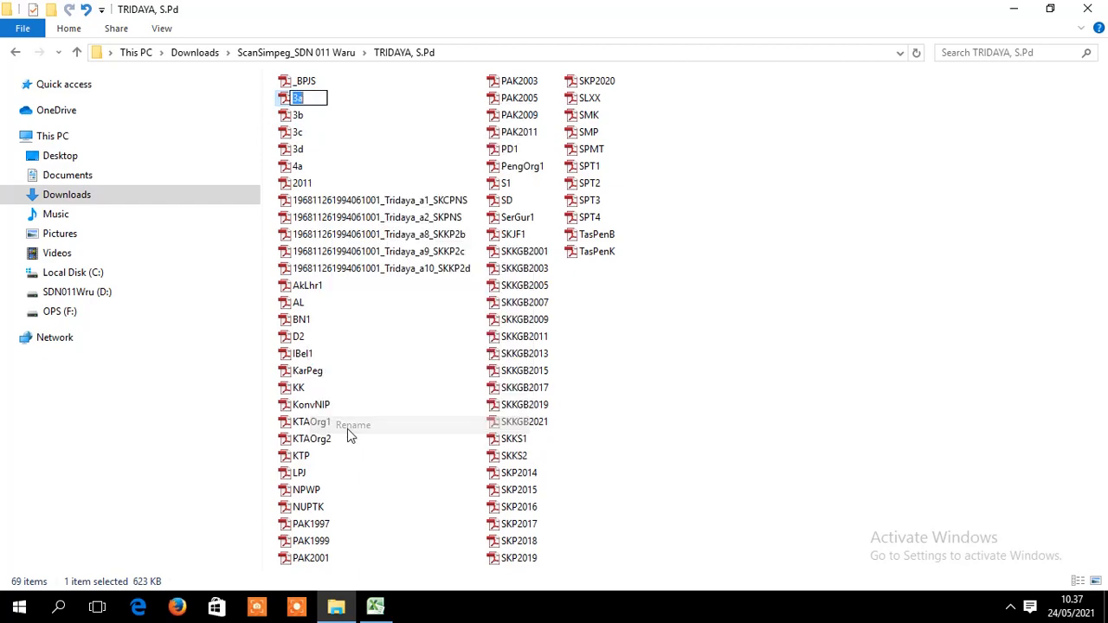
key("ctrl+v")
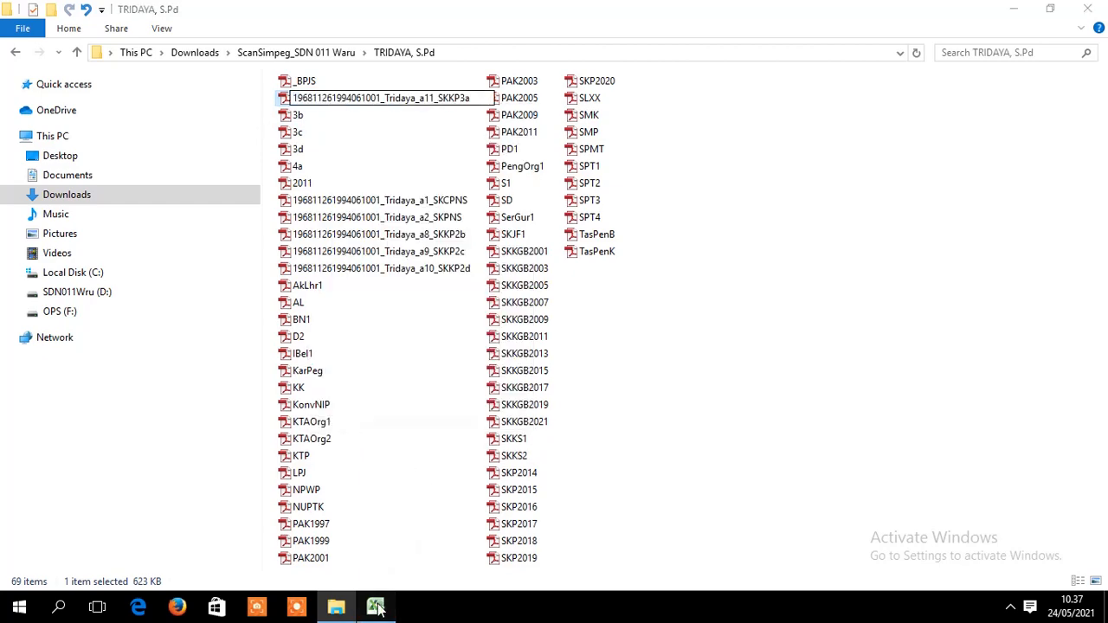
- Commit the 3a rename, then paste the a12_SKKP3b name from H30 onto the 3b scan
left_click(375, 605)
left_click(980, 349)
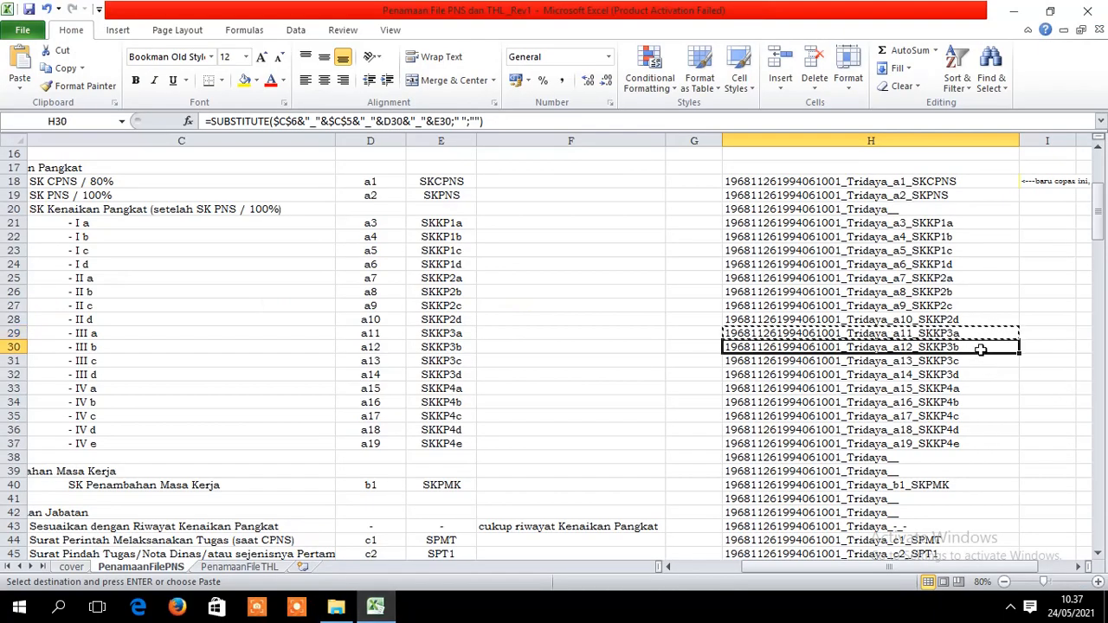
key("ctrl+c")
left_click(335, 607)
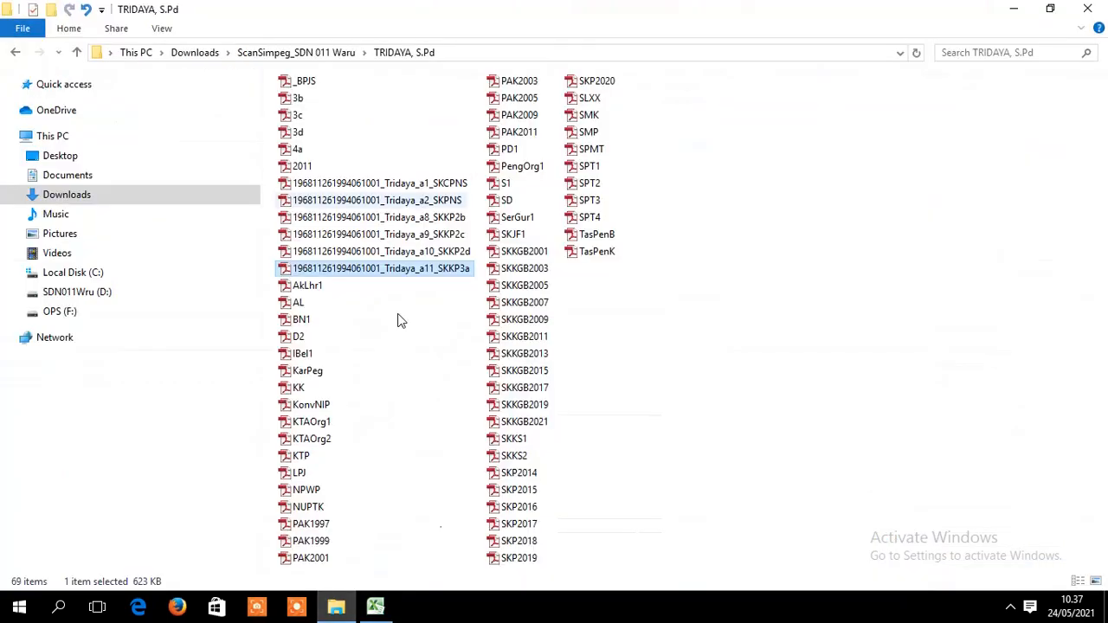
right_click(306, 103)
left_click(369, 423)
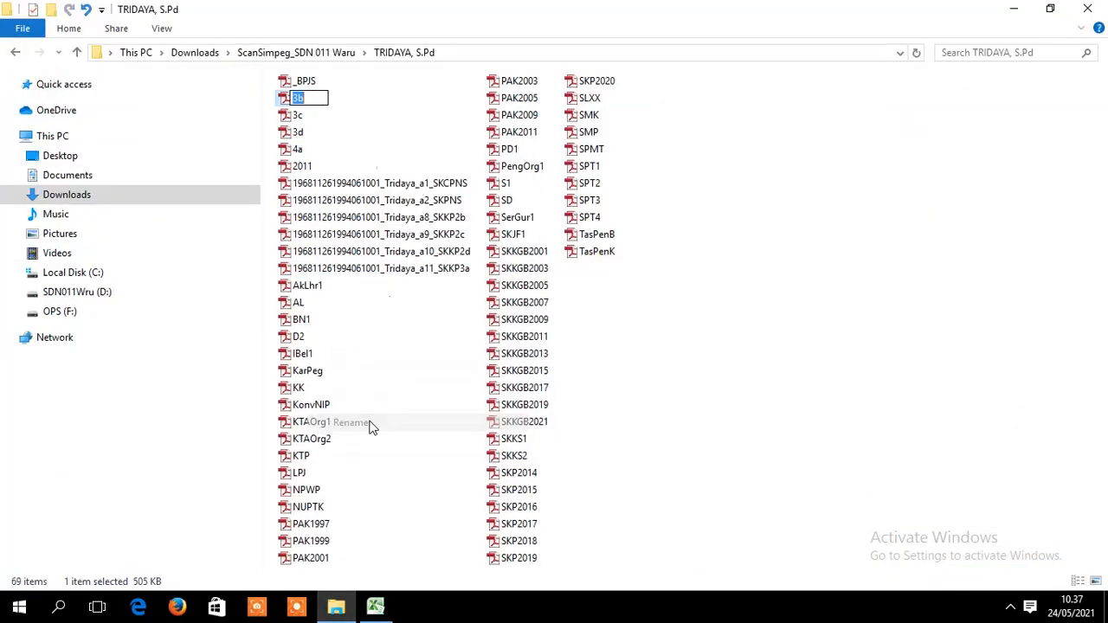
key("ctrl+v")
left_click(375, 608)
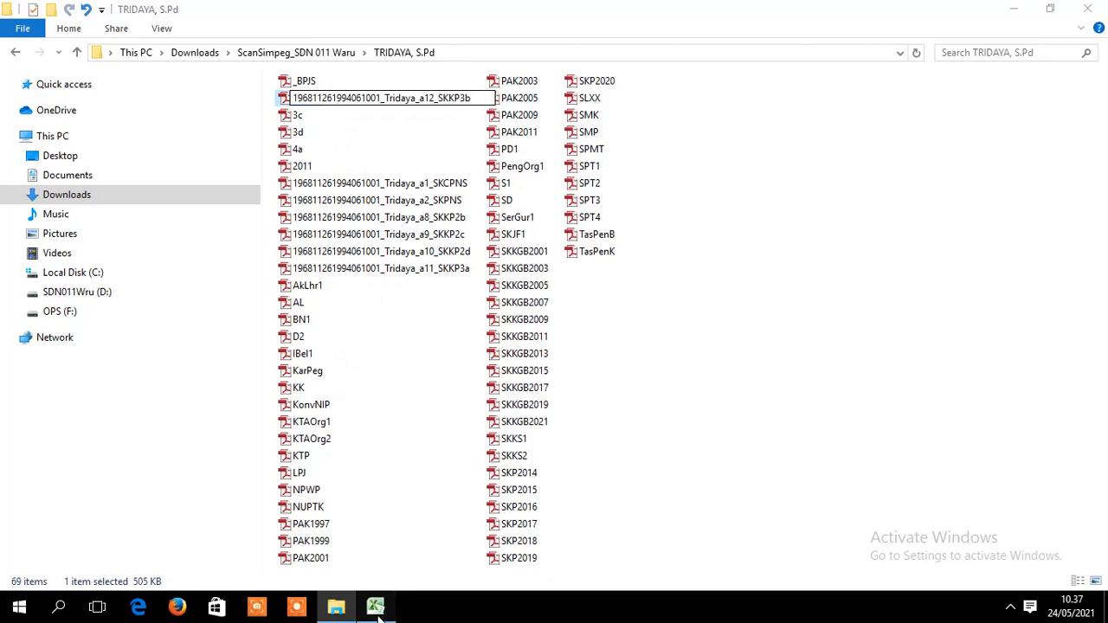
- Copy the a13_SKKP3c name from H31 and paste it as the 3c scan's name
left_click(983, 358)
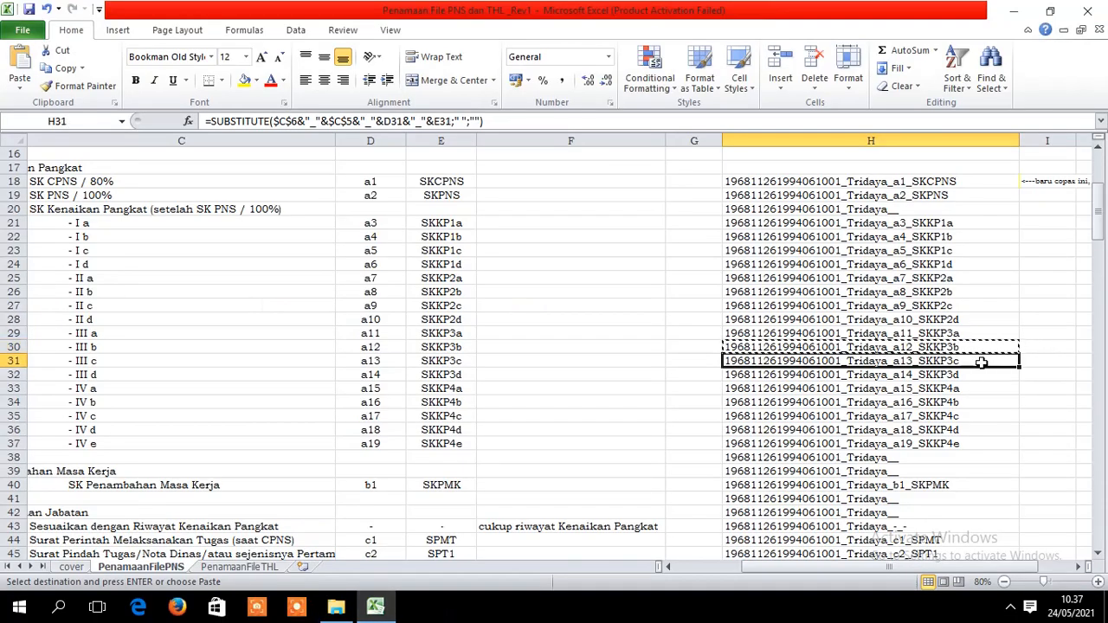
key("ctrl+c")
left_click(336, 608)
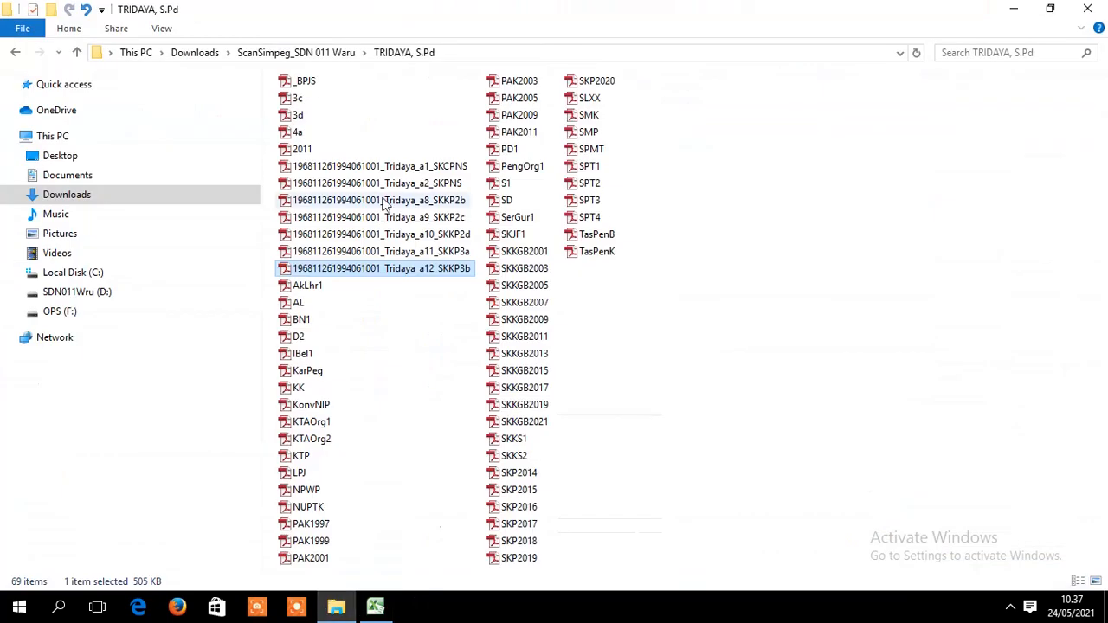
left_click(309, 100)
right_click(309, 100)
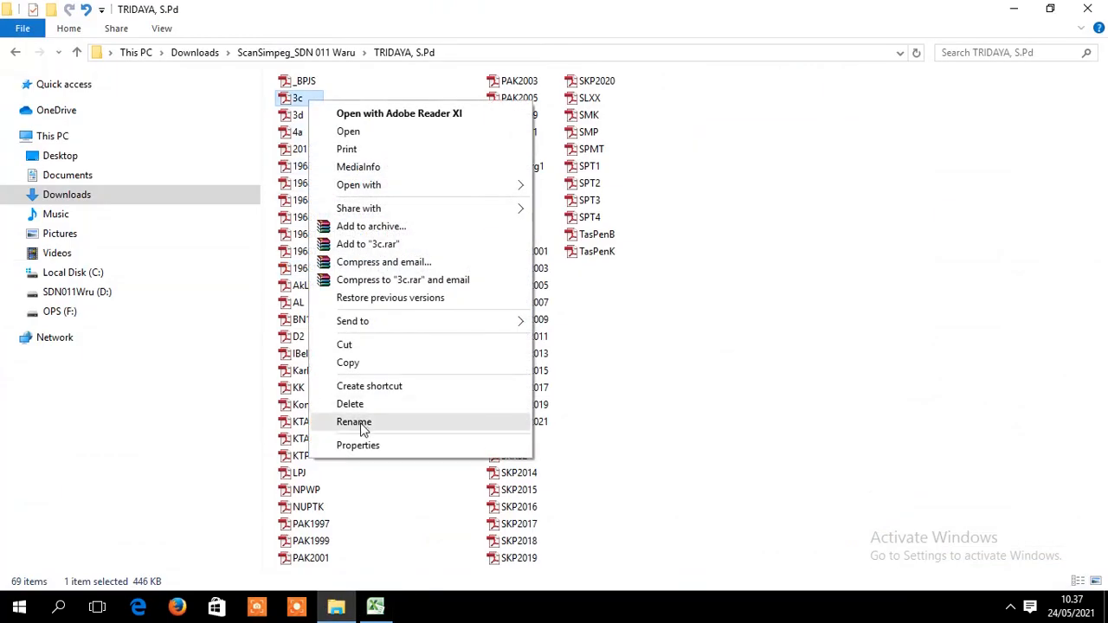
left_click(364, 424)
key("ctrl+v")
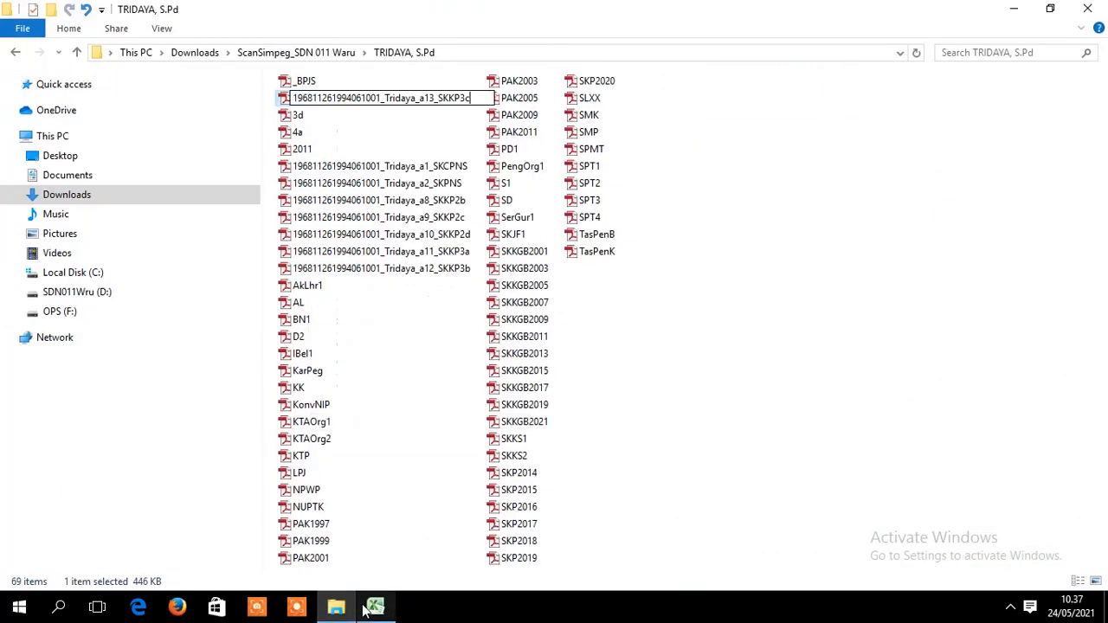
- Commit the 3c rename, then paste the a14_SKKP3d name from H32 onto the 3d scan
left_click(374, 607)
left_click(947, 376)
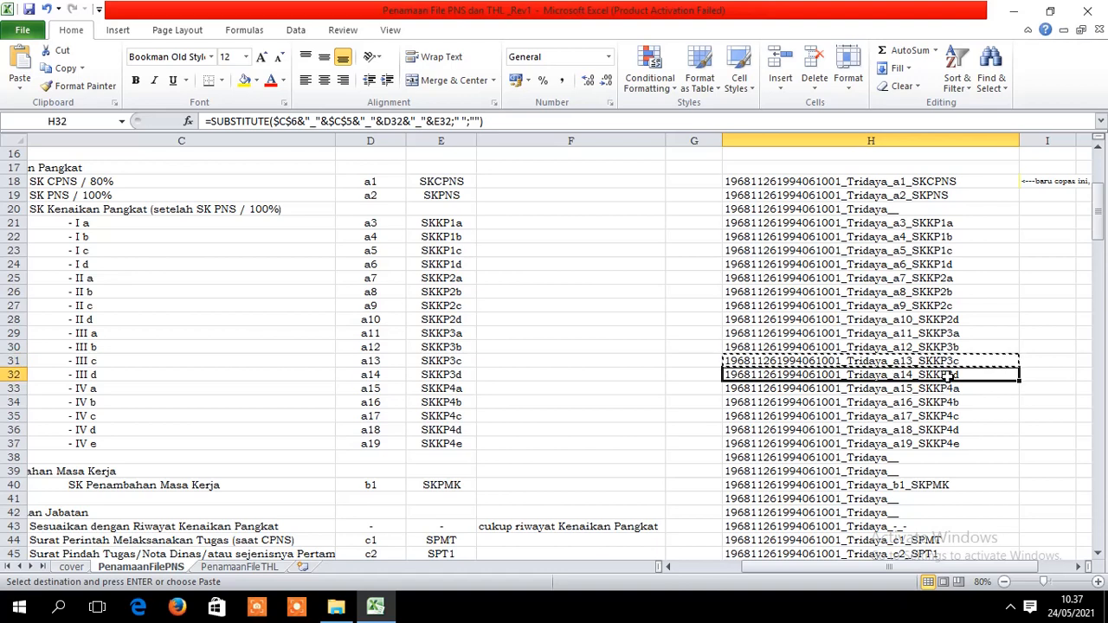
key("ctrl+c")
right_click(926, 377)
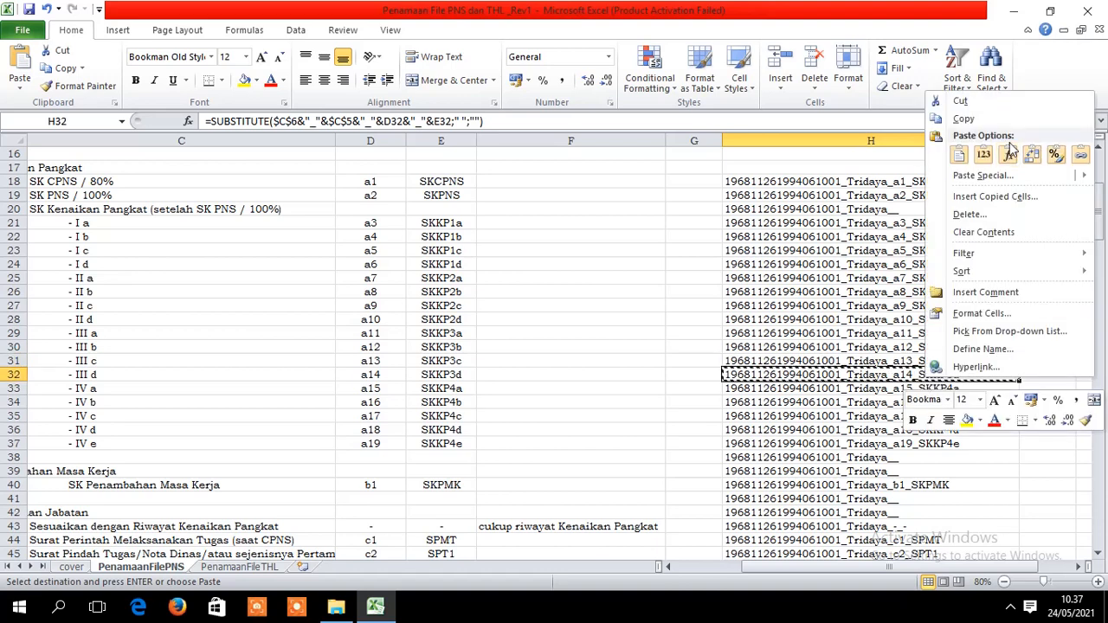
left_click(961, 118)
left_click(335, 608)
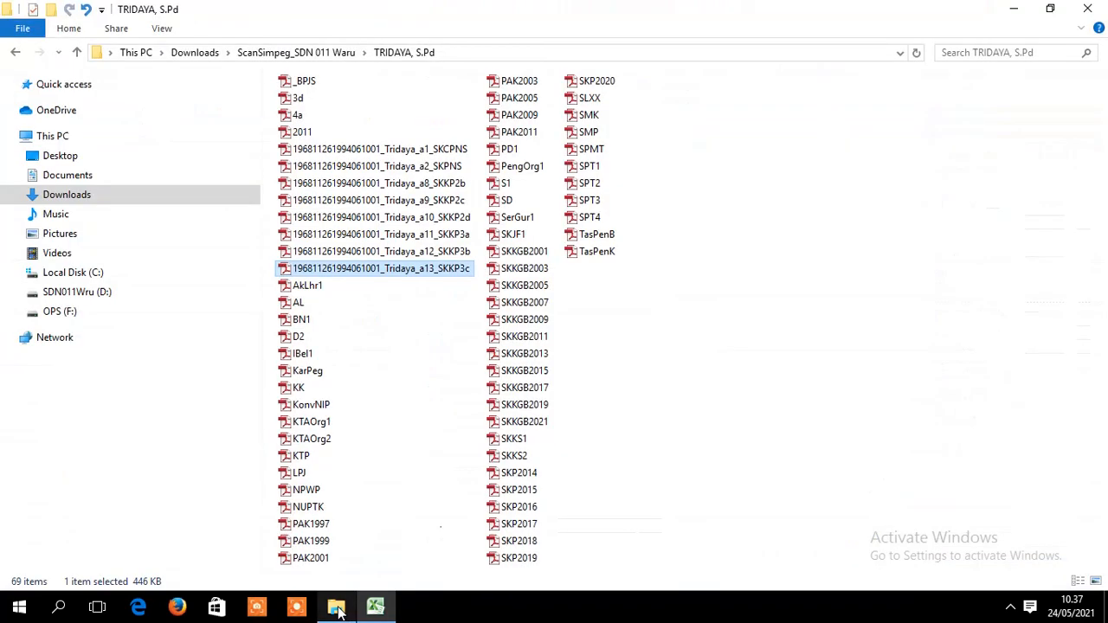
right_click(308, 102)
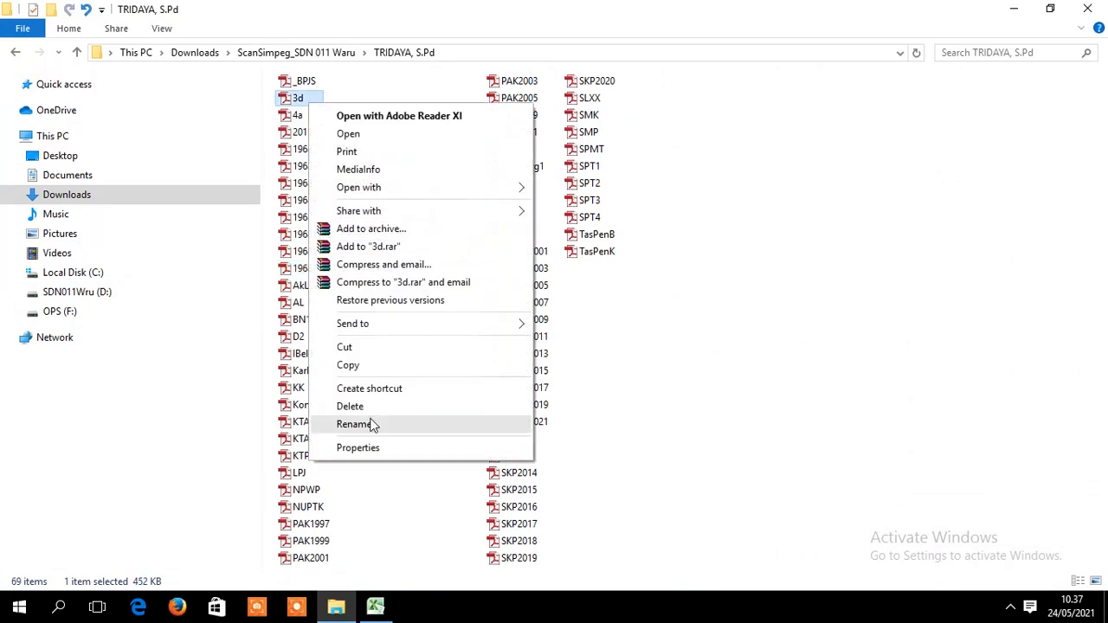
left_click(354, 424)
key("ctrl+v")
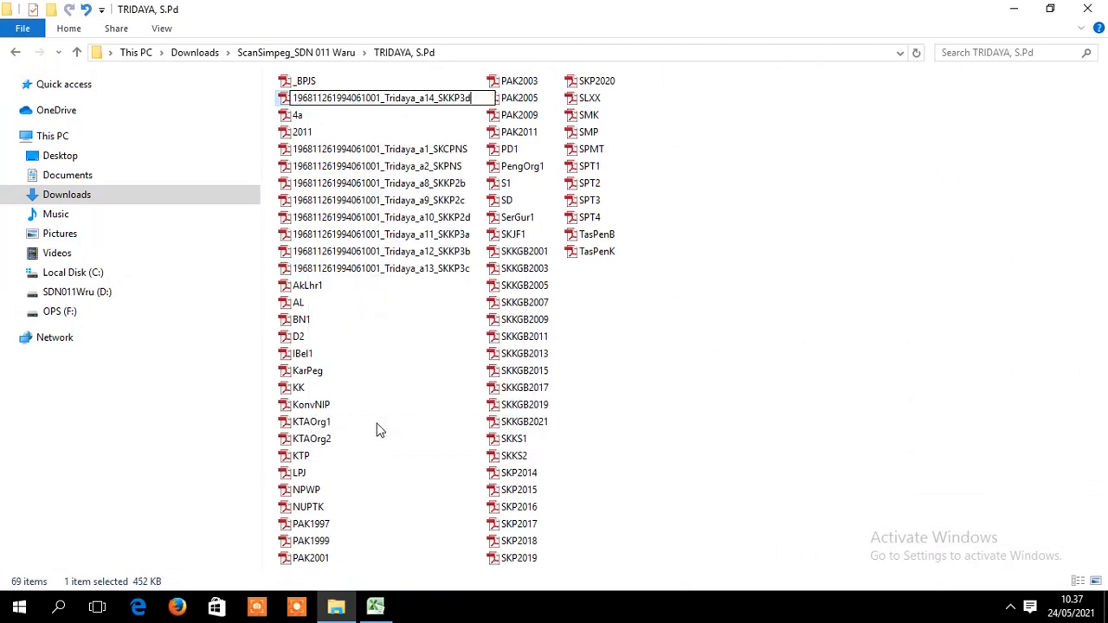
- Commit the 3d rename, then rename the 4a scan to the a15_SKKP4a name from H33
left_click(375, 606)
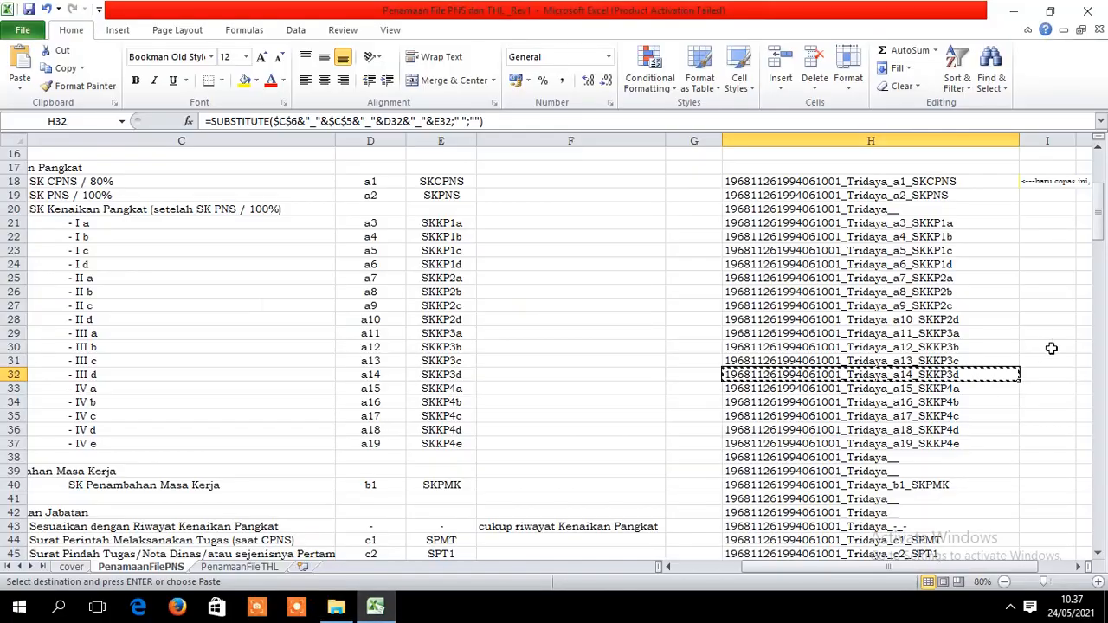
left_click(965, 394)
key("ctrl+c")
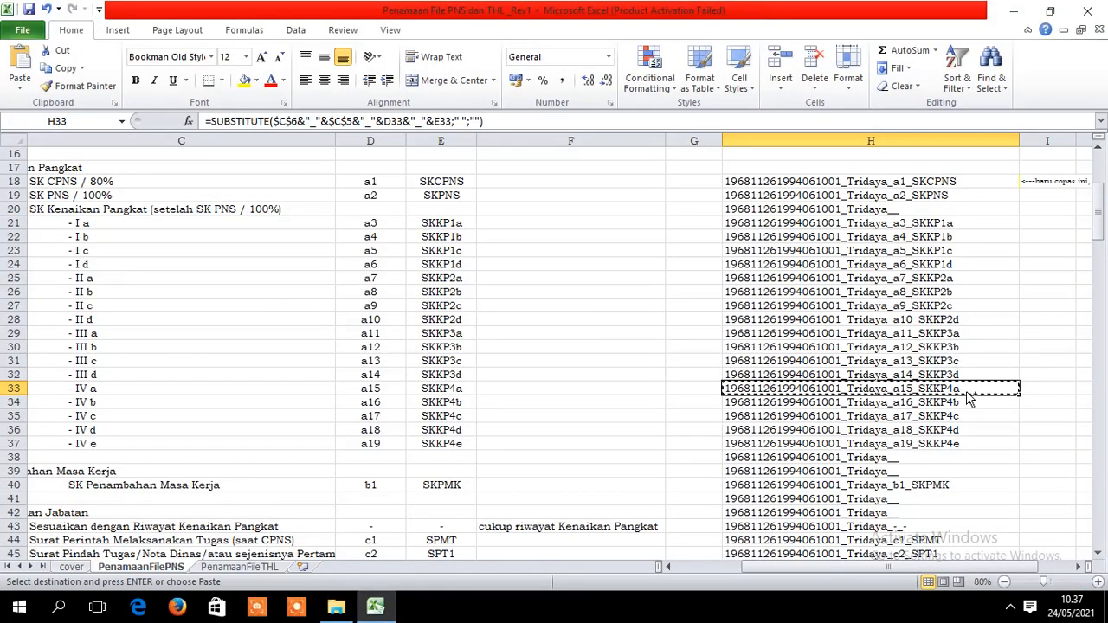
left_click(336, 605)
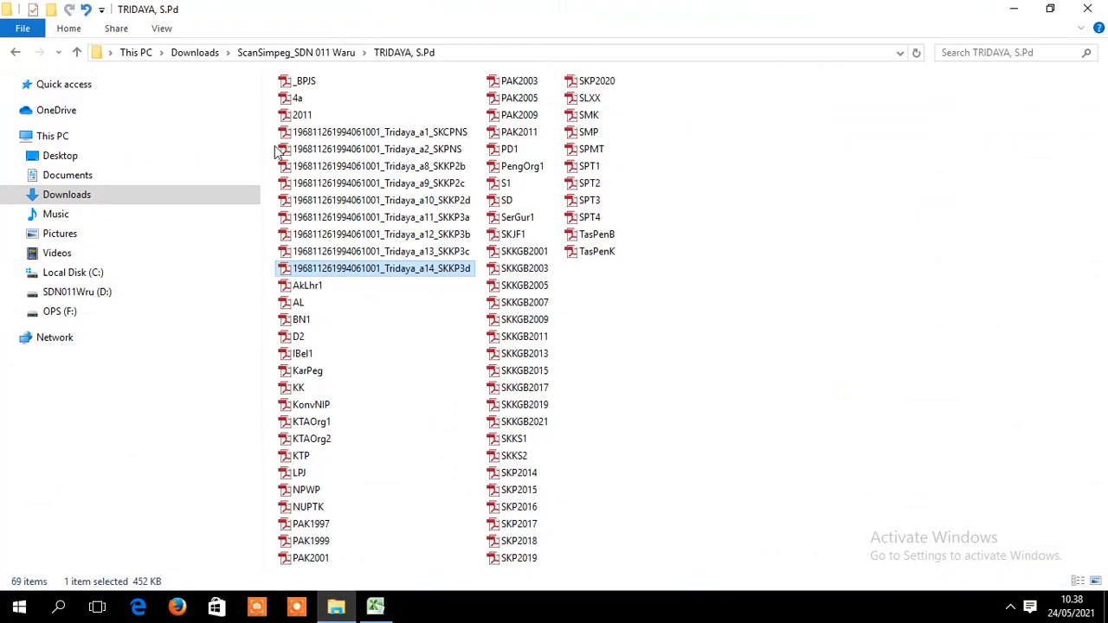
left_click(317, 98)
right_click(317, 98)
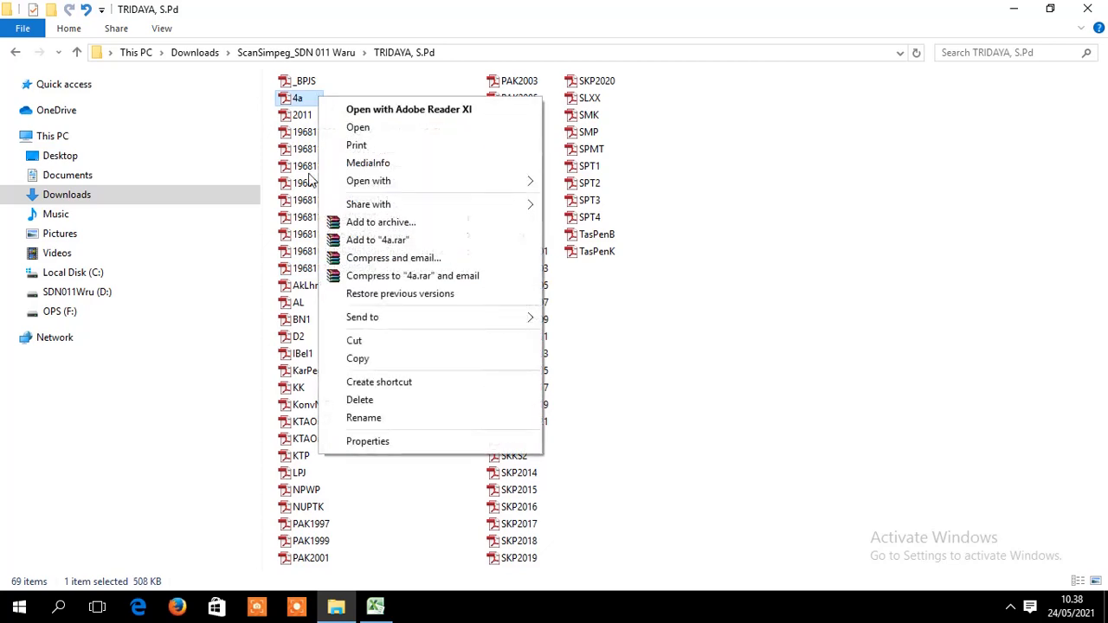
left_click(367, 418)
key("ctrl+v")
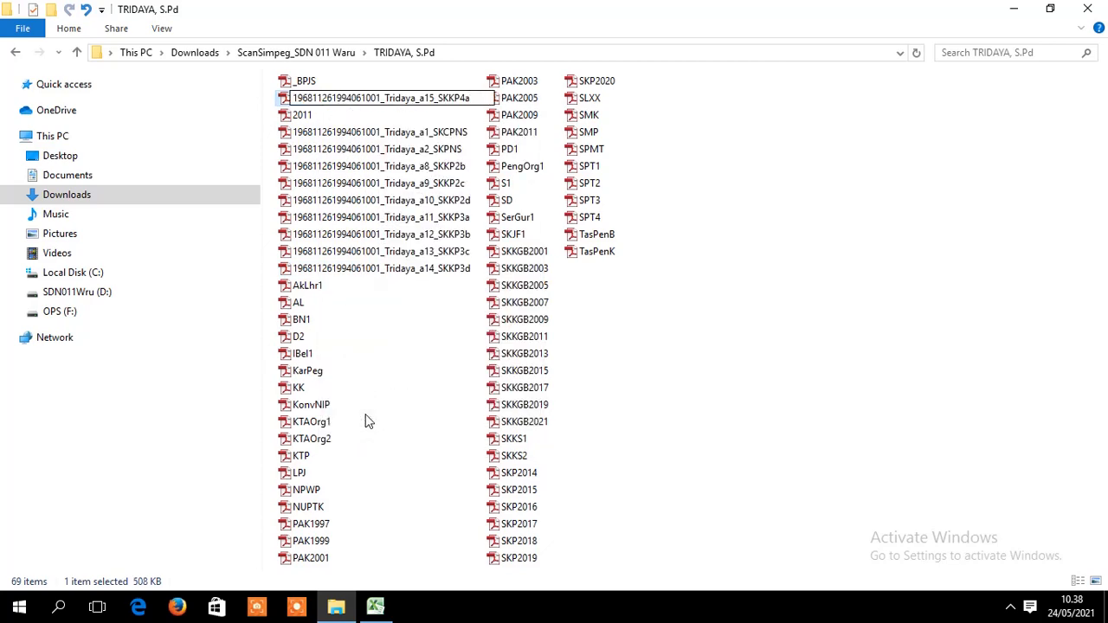
key("Return")
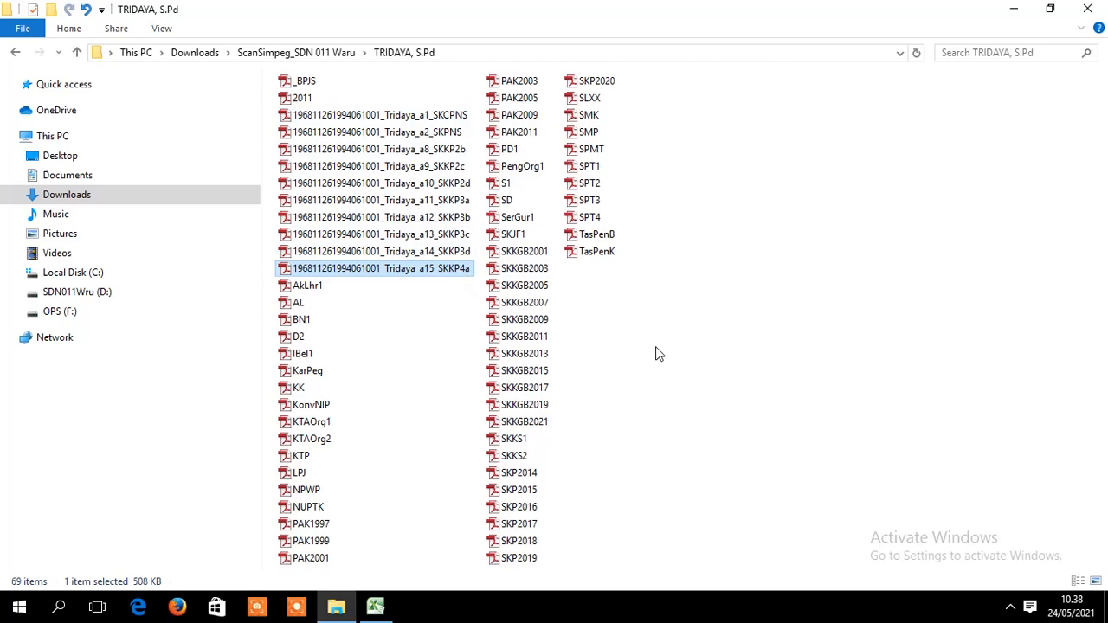
- Clear the old copy and copy the c1_SPMT file name from cell H44
left_click(376, 608)
left_click_drag(1096, 230, 1104, 261)
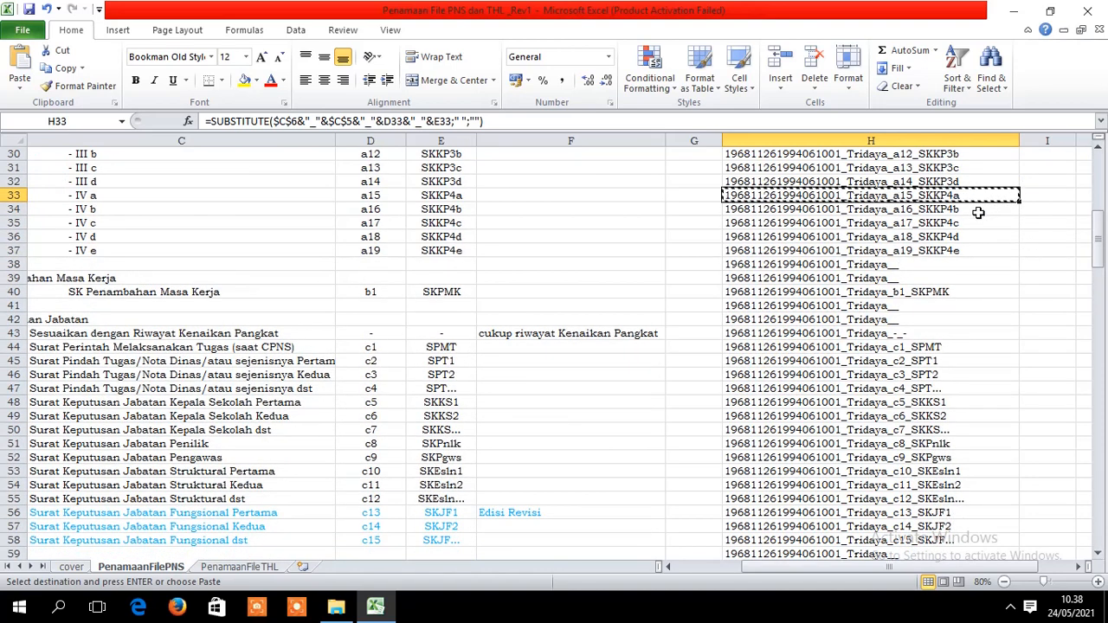
key("Escape")
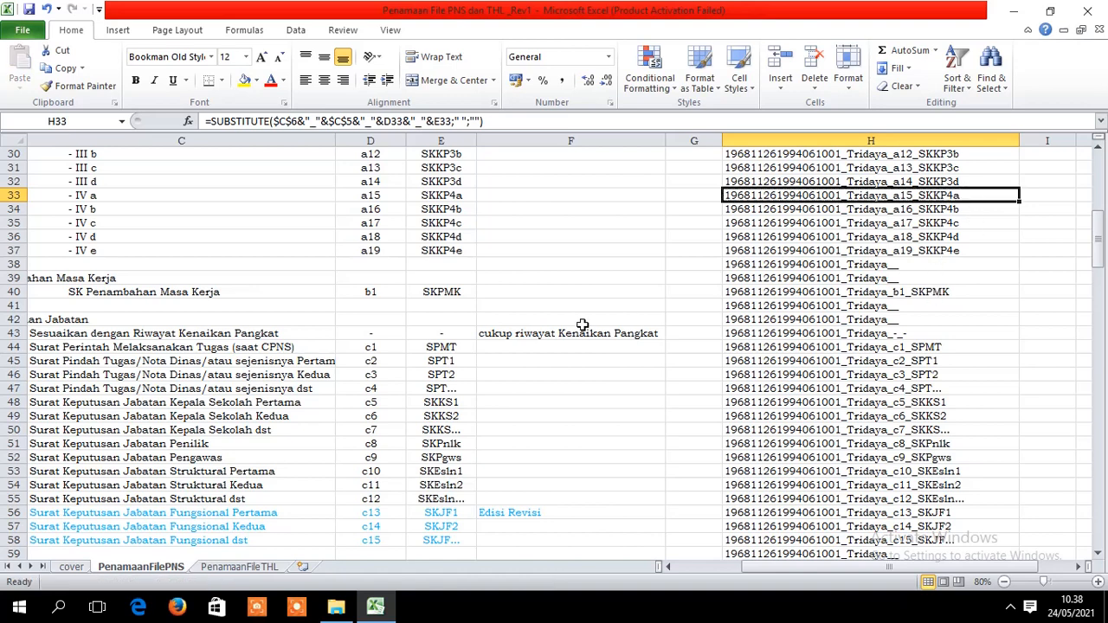
left_click_drag(896, 567, 873, 570)
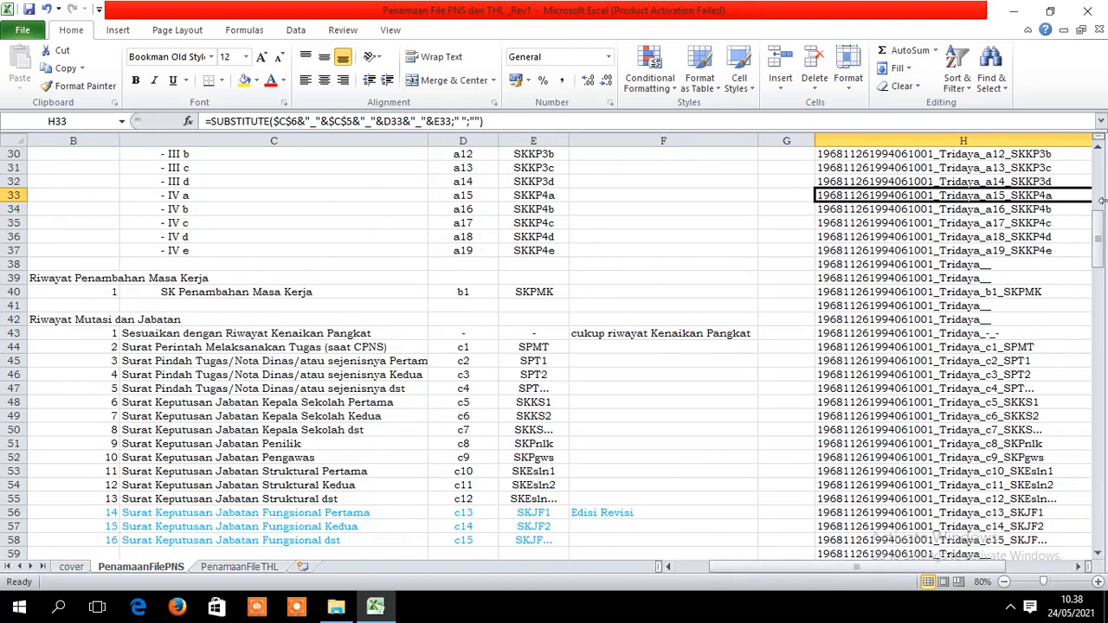
left_click_drag(1098, 222, 1099, 230)
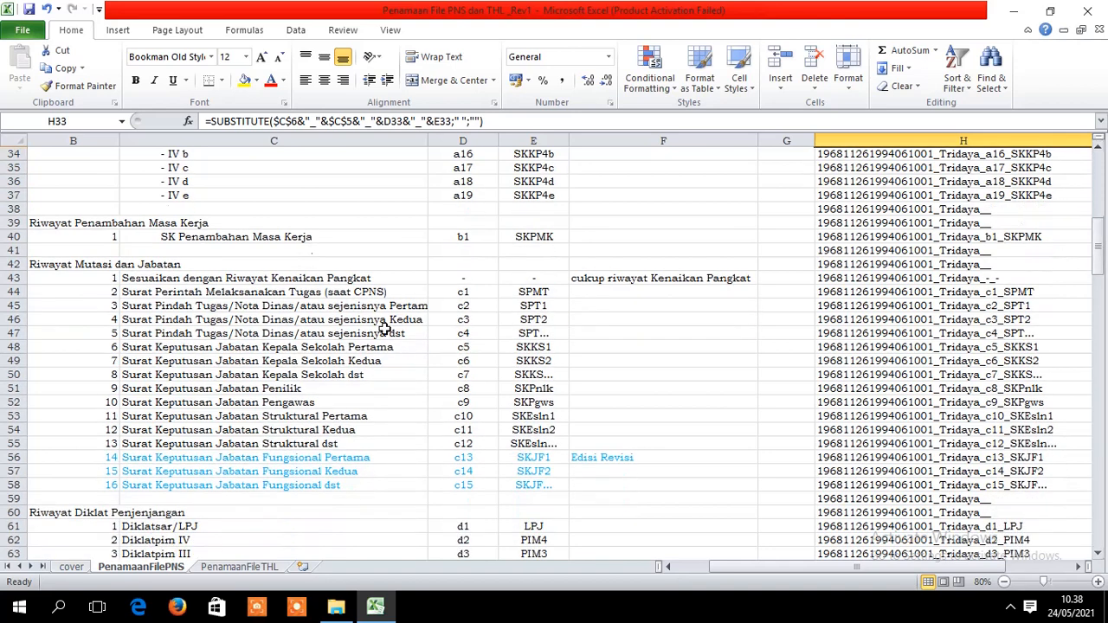
left_click_drag(732, 568, 760, 563)
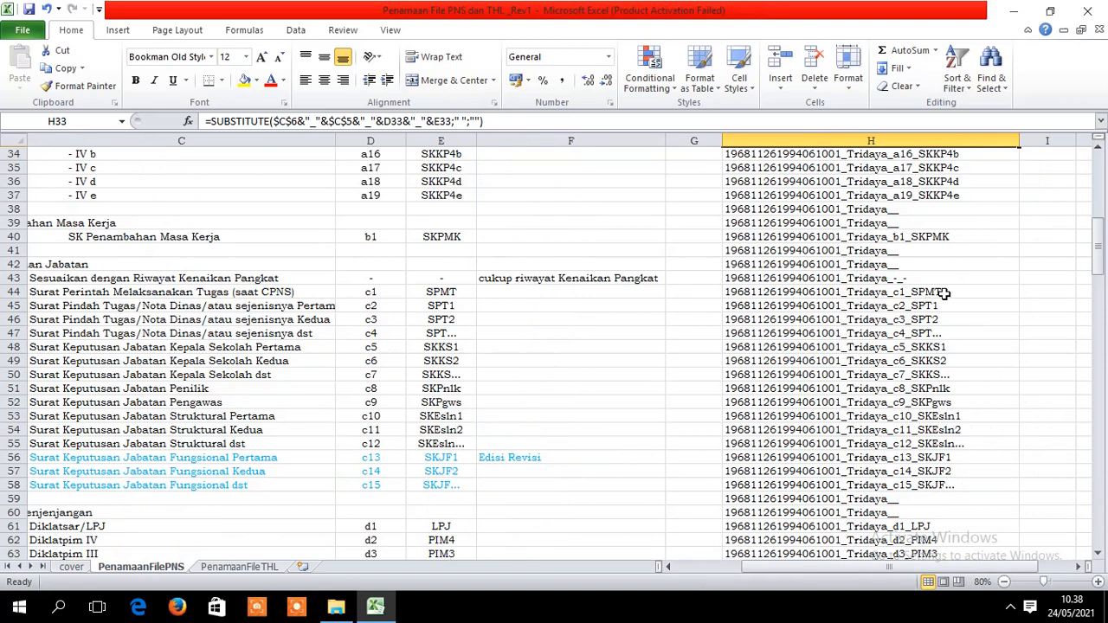
left_click_drag(753, 565, 735, 566)
left_click(270, 292)
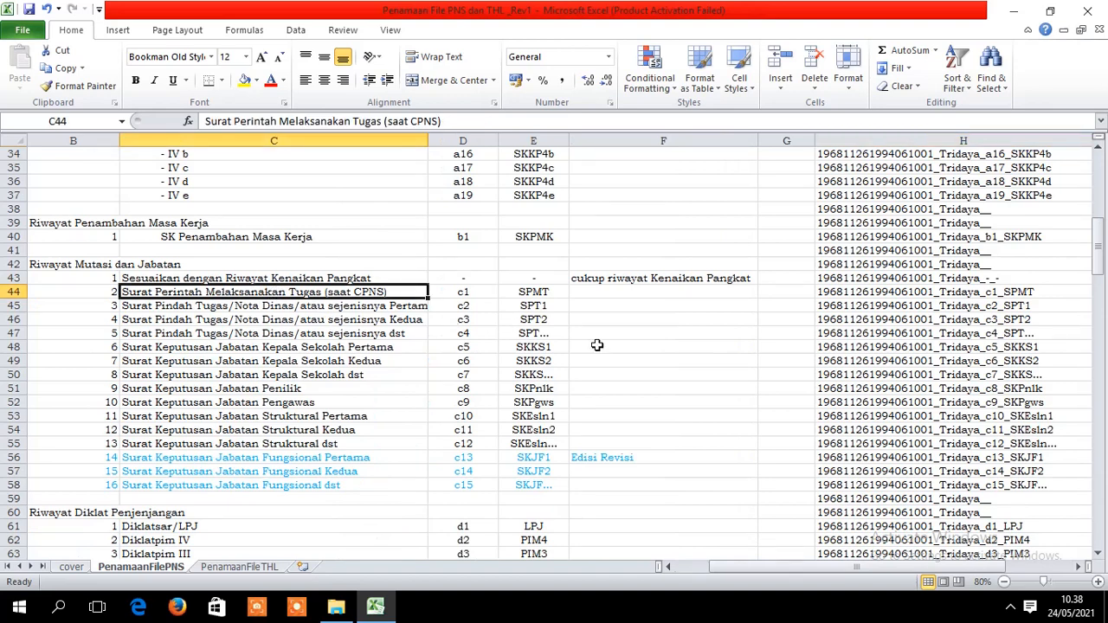
left_click(977, 294)
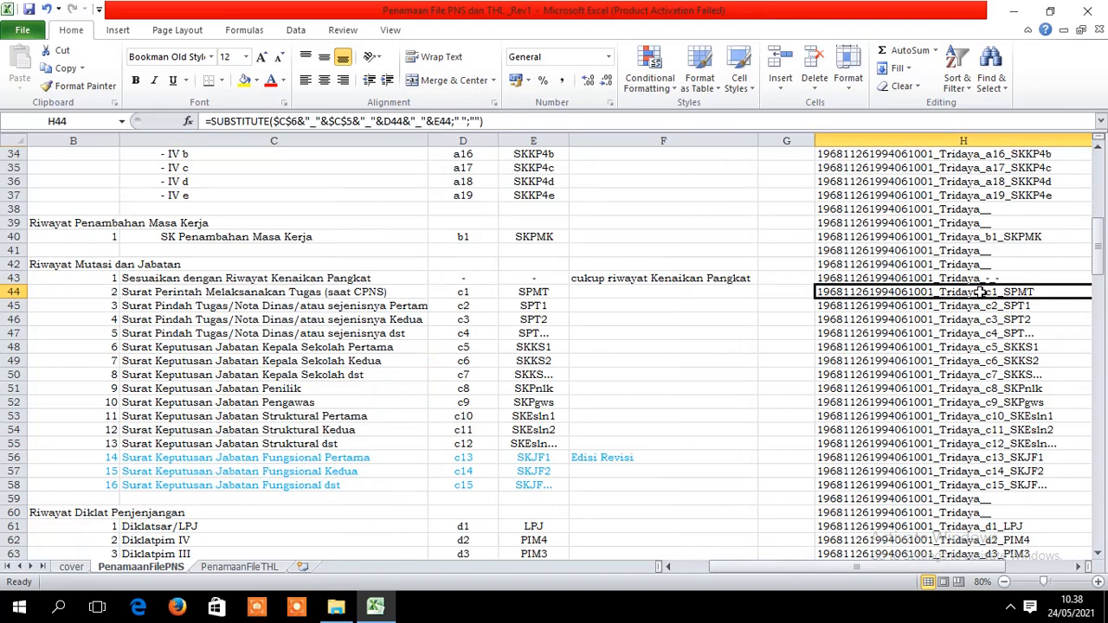
key("ctrl+c")
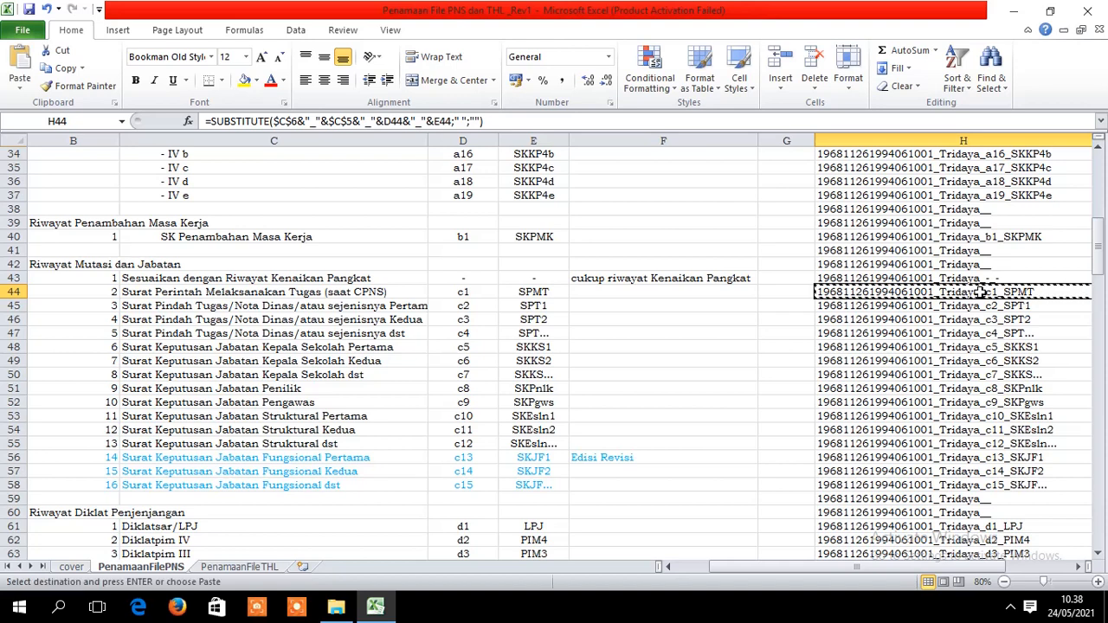
- Rename the SPMT scan by pasting its c1_SPMT name and confirming
left_click(335, 606)
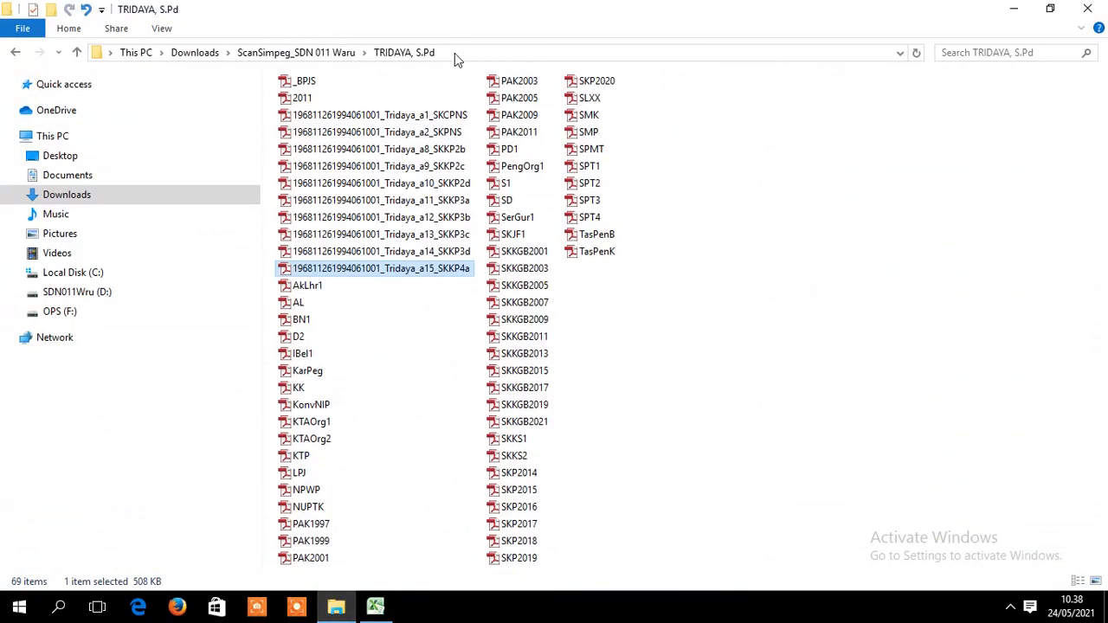
left_click(592, 150)
right_click(593, 153)
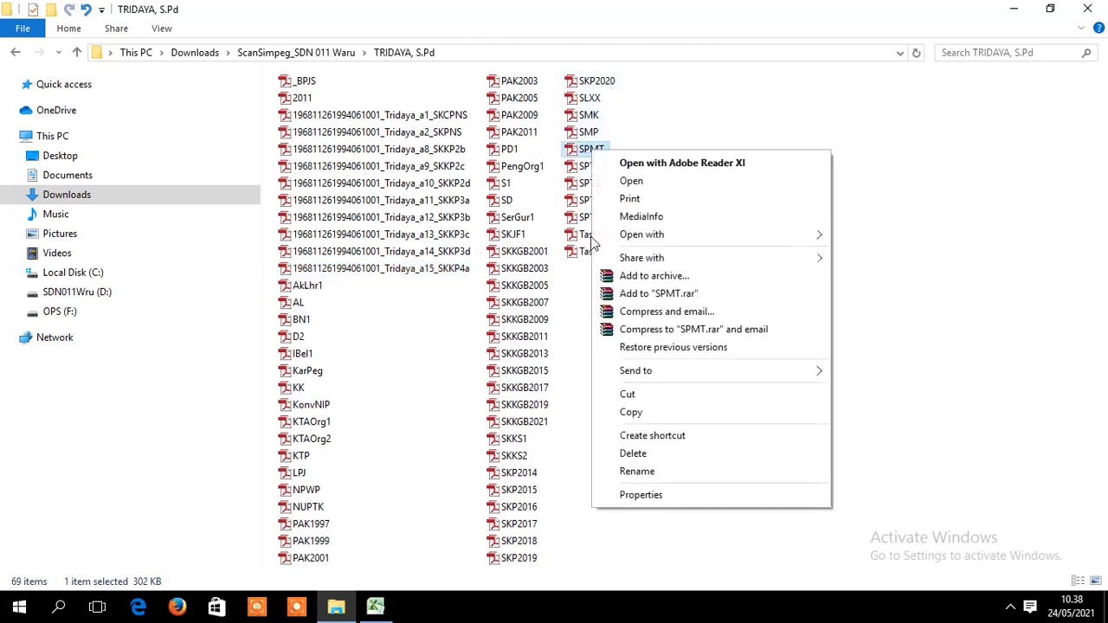
left_click(635, 473)
key("ctrl+v")
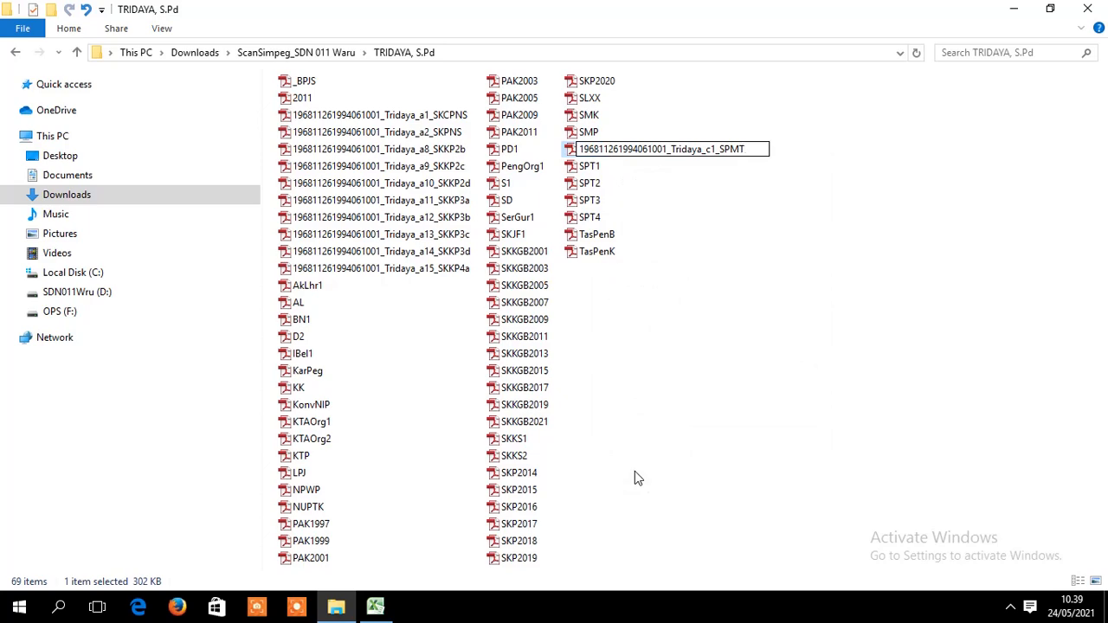
key("Return")
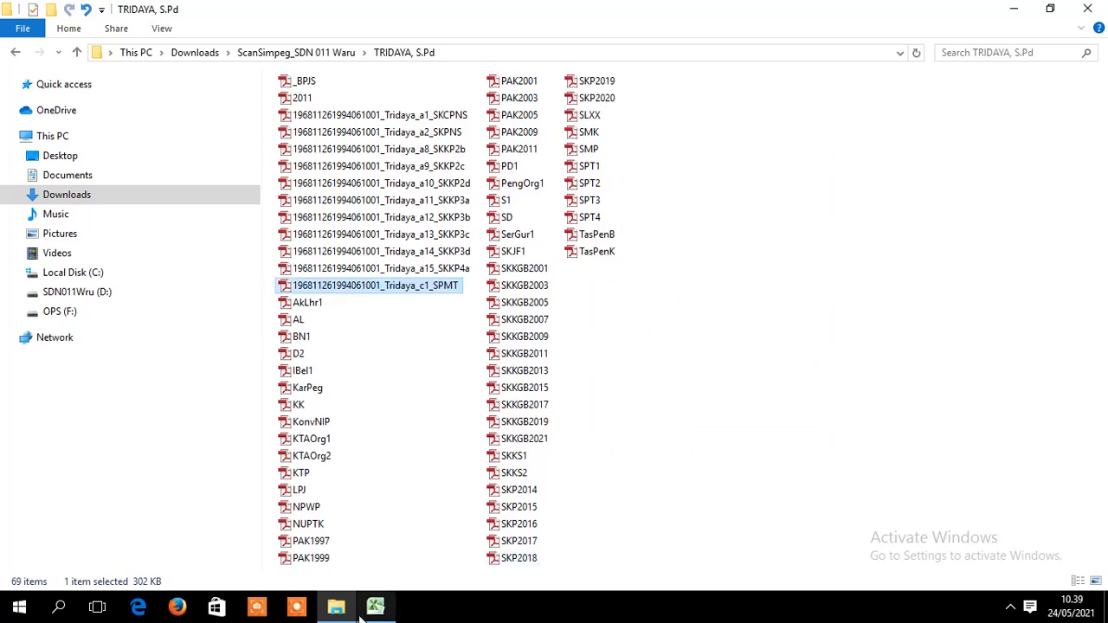
- Back in Excel, check row 45 and select its generated name in H45
left_click(374, 609)
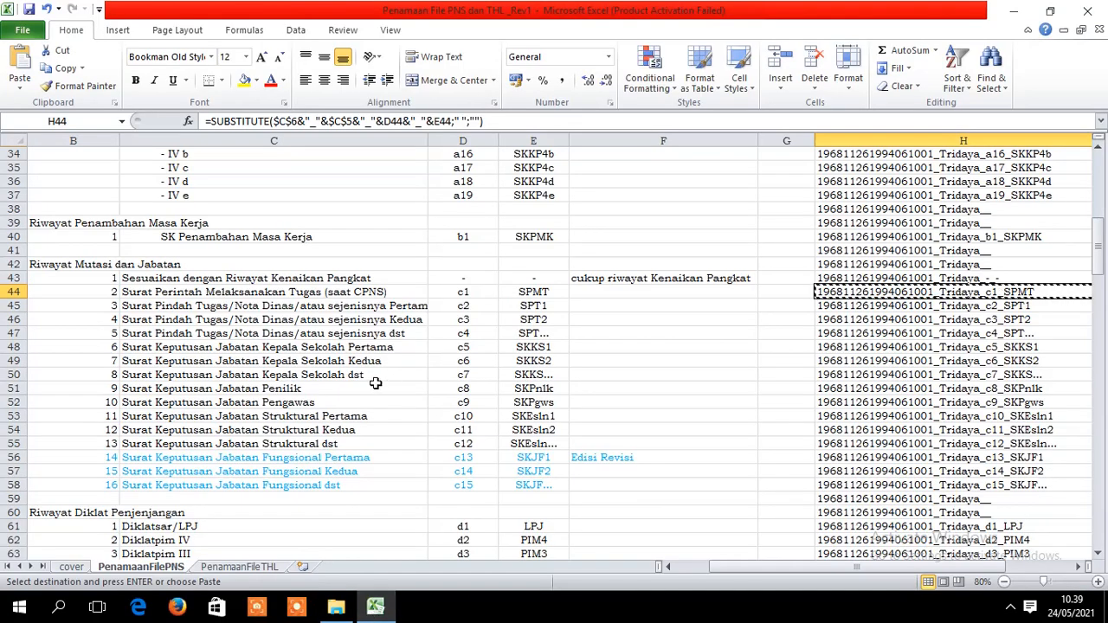
left_click(232, 307)
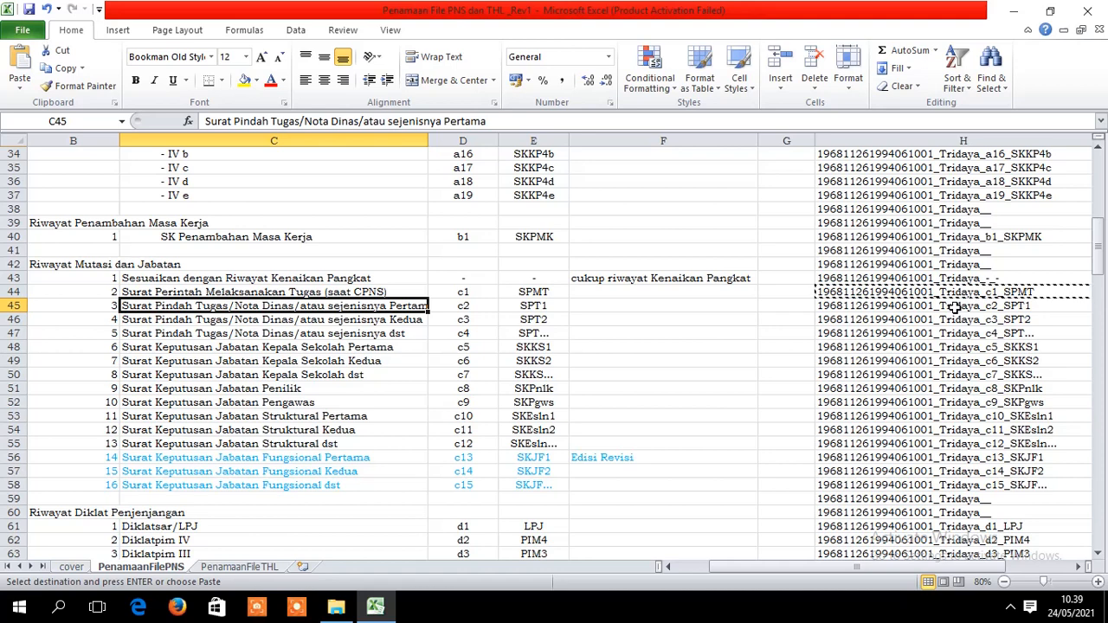
left_click(952, 306)
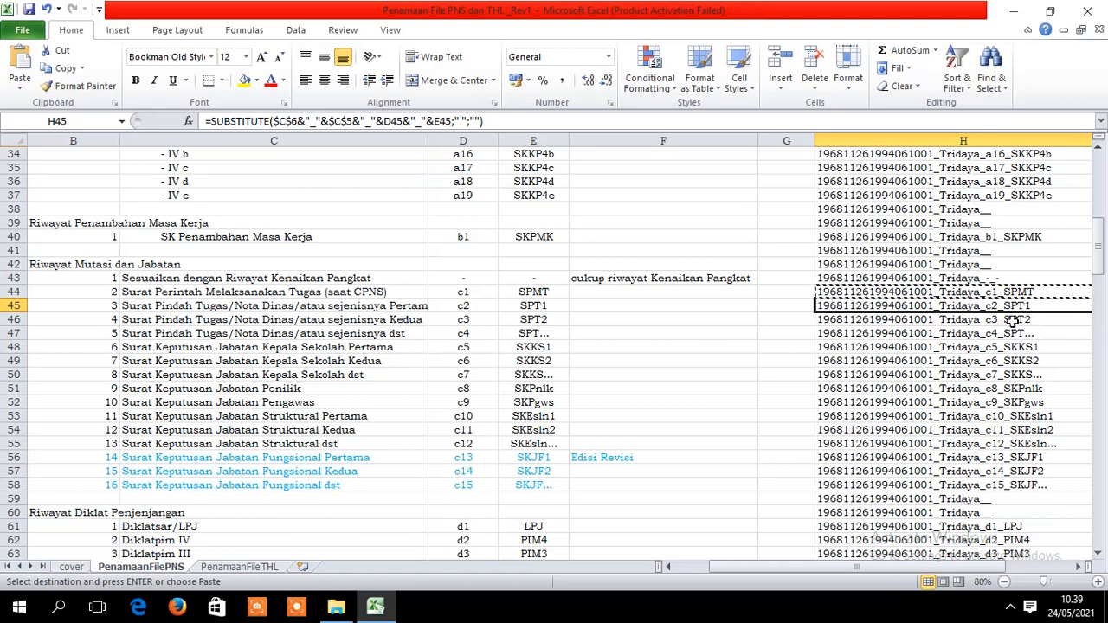
- Copy the c2_SPT1 name from H45 and rename the SPT1 scan with it
key("ctrl+c")
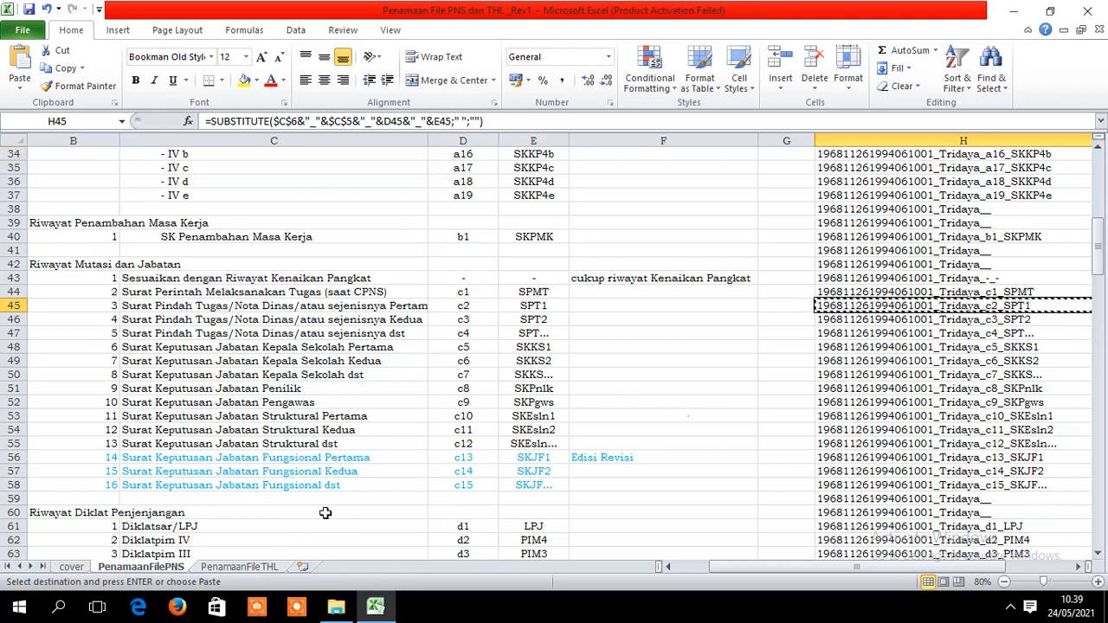
left_click(336, 606)
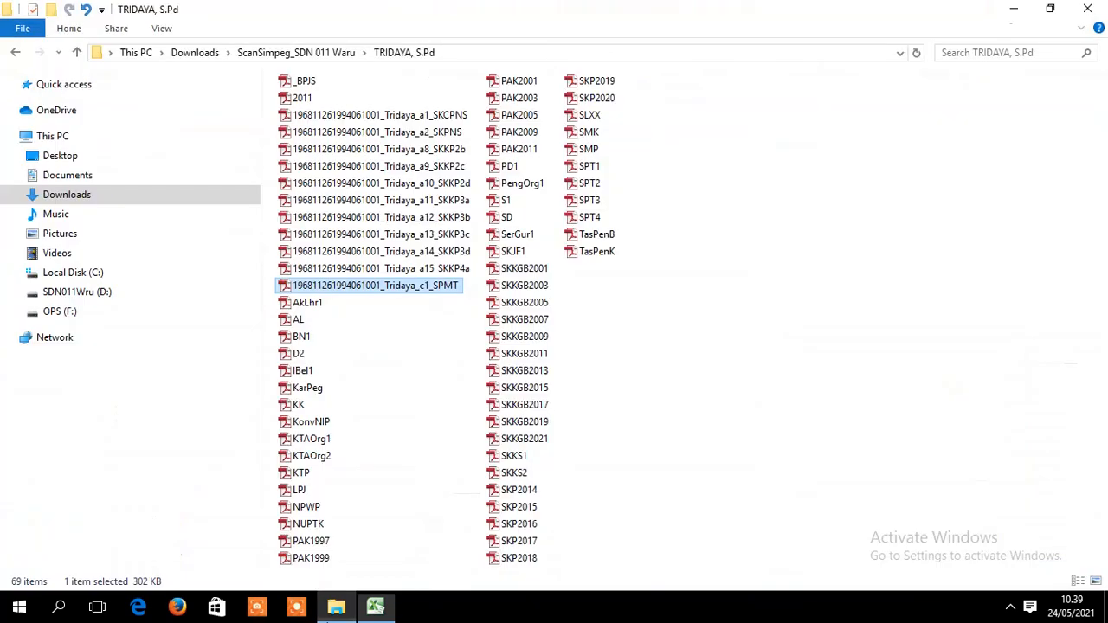
right_click(593, 169)
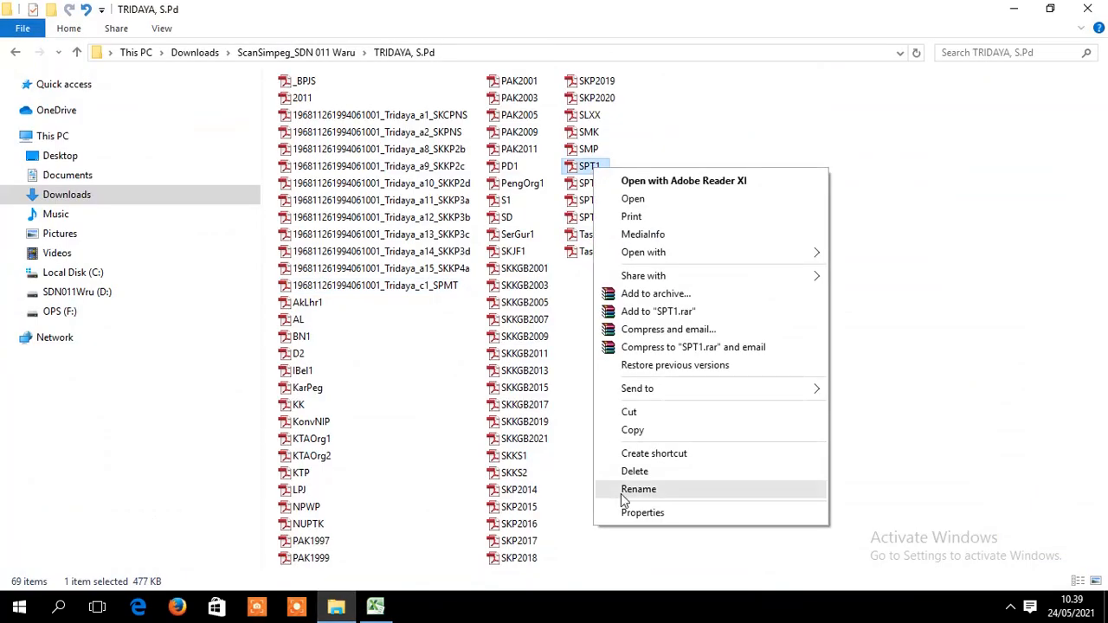
left_click(620, 493)
key("ctrl+v")
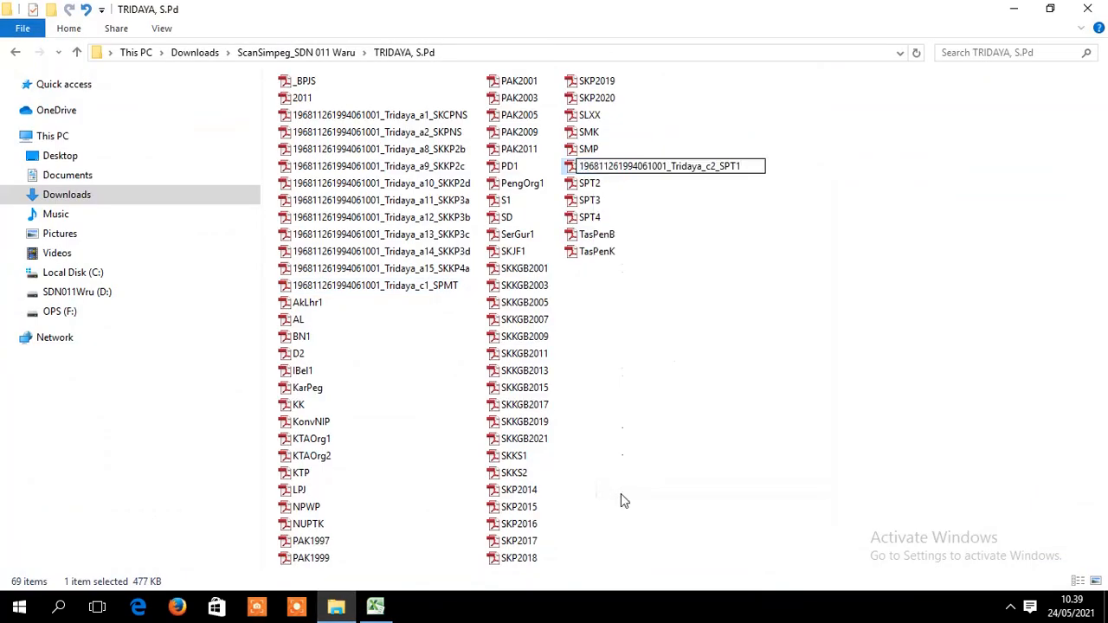
key("Return")
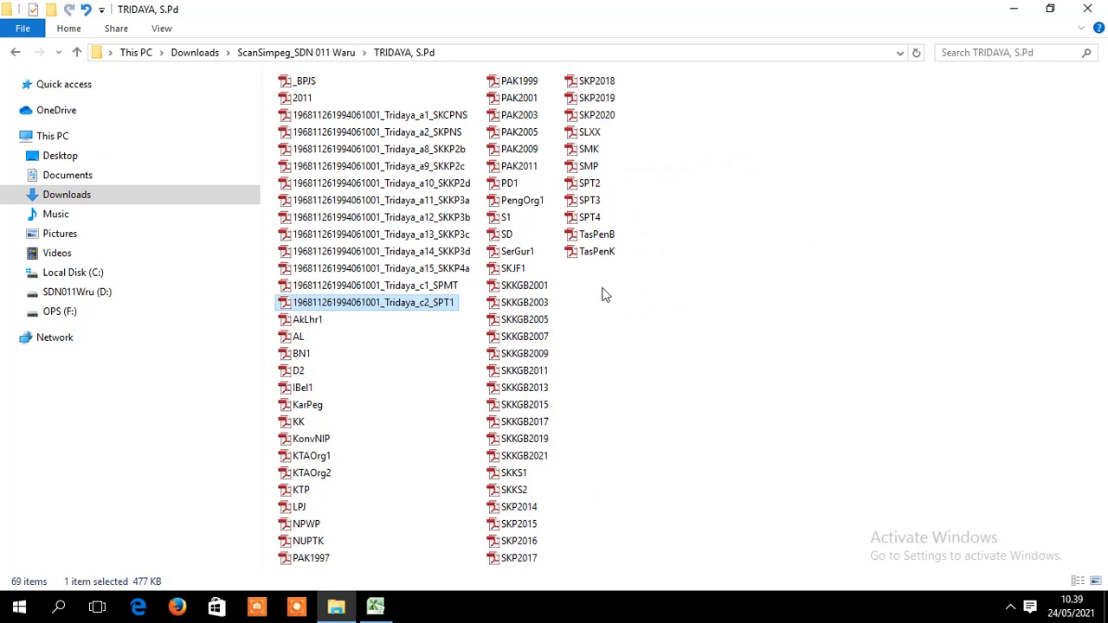
left_click(374, 606)
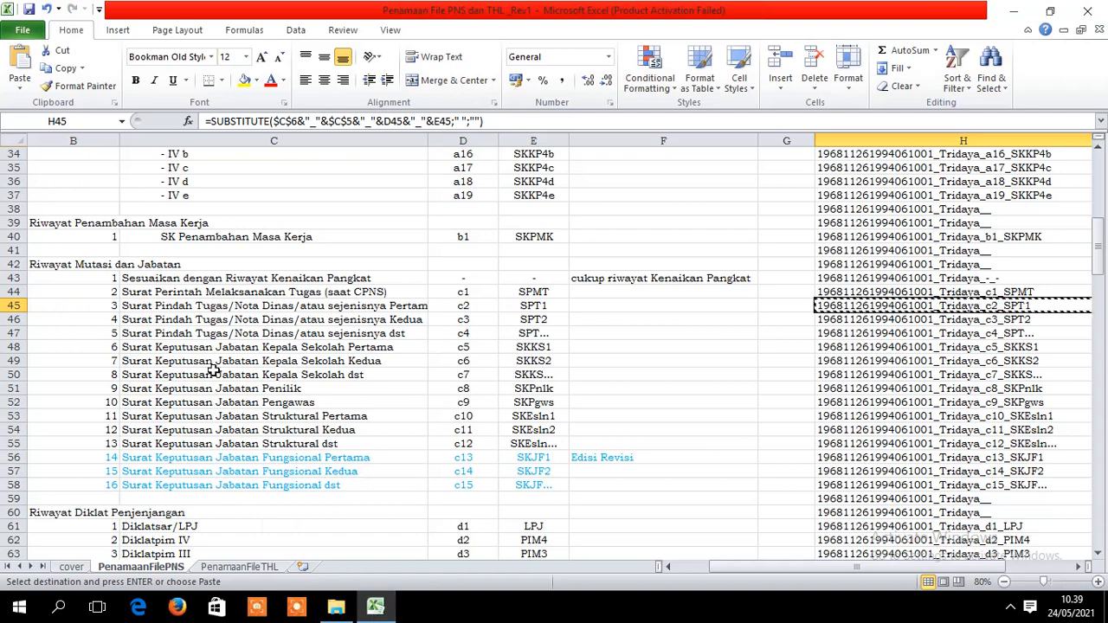
- Locate and copy the c3_SPT2 file name from cell H46
left_click(349, 611)
left_click(374, 606)
left_click(1044, 322)
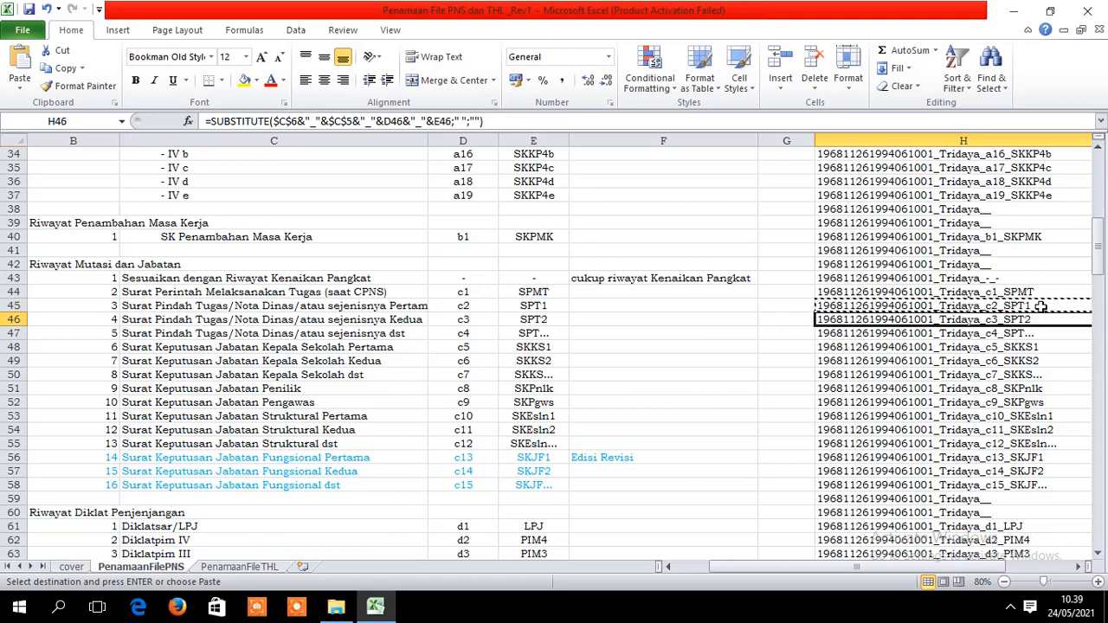
left_click(1041, 306)
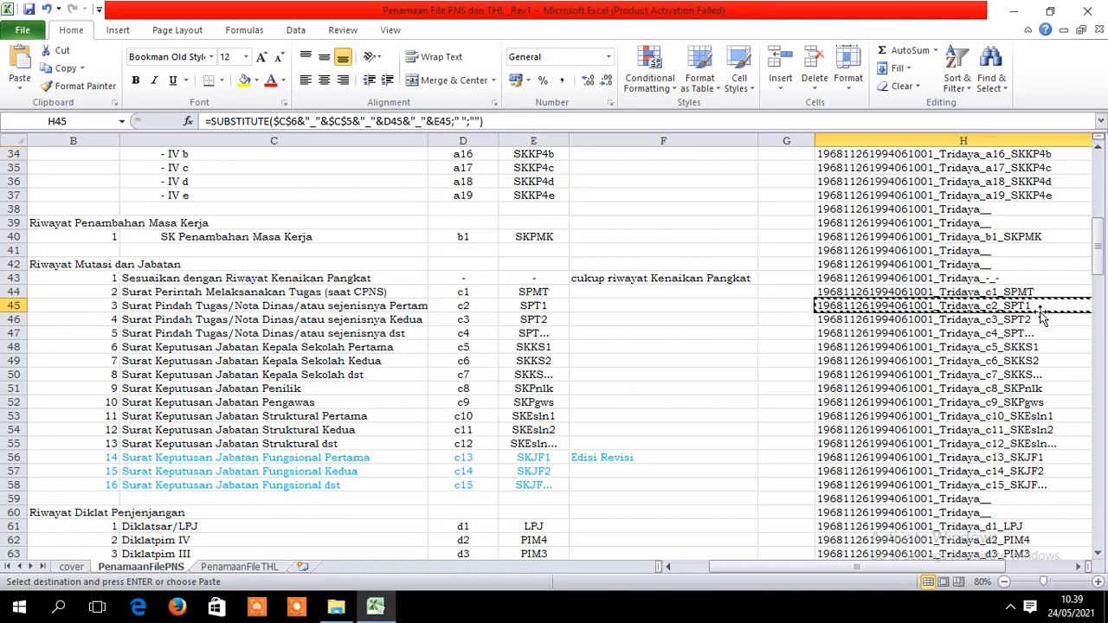
left_click(1043, 316)
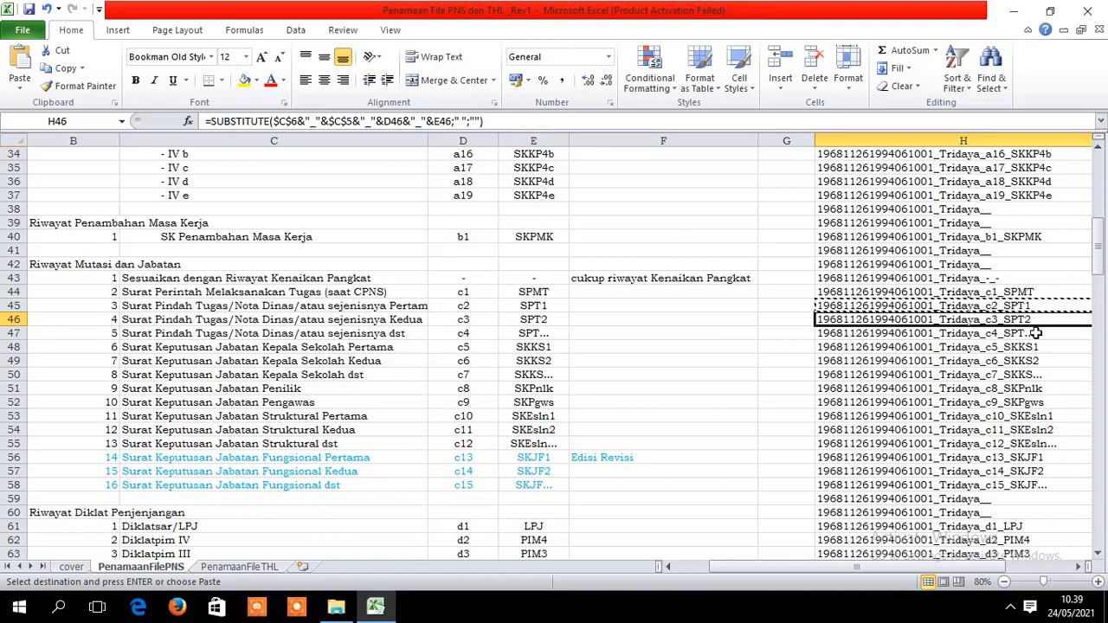
left_click(1051, 334)
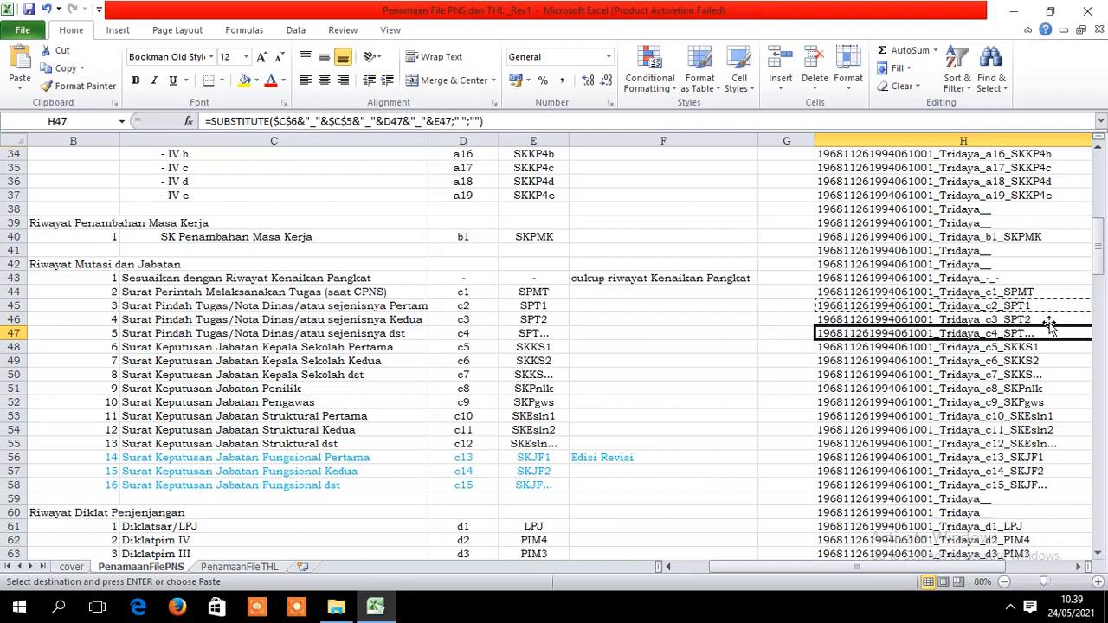
left_click(335, 607)
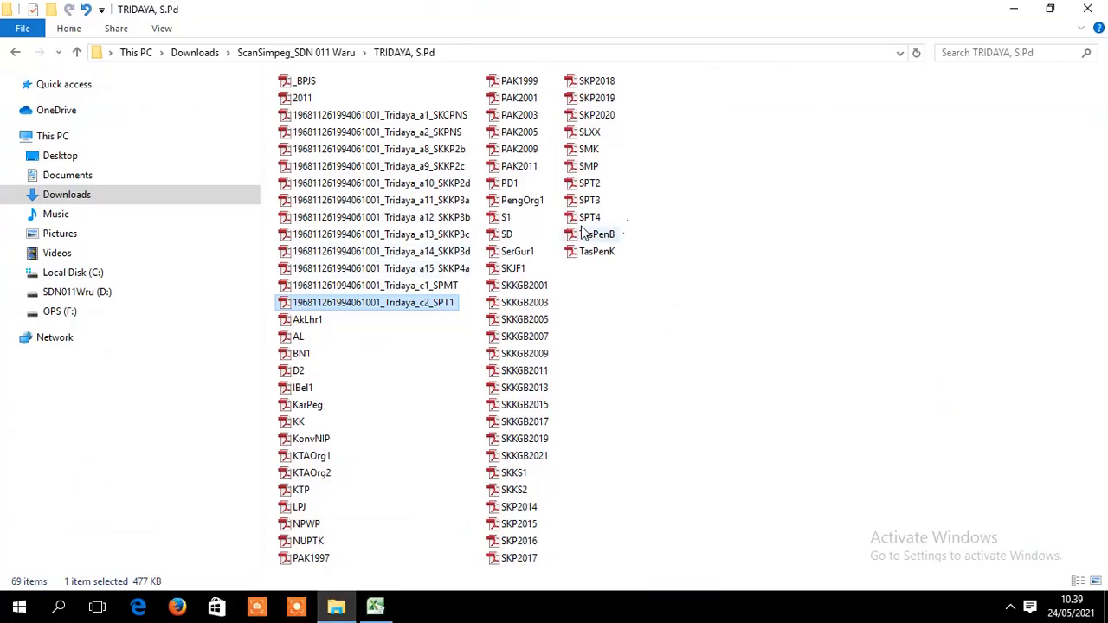
left_click(374, 608)
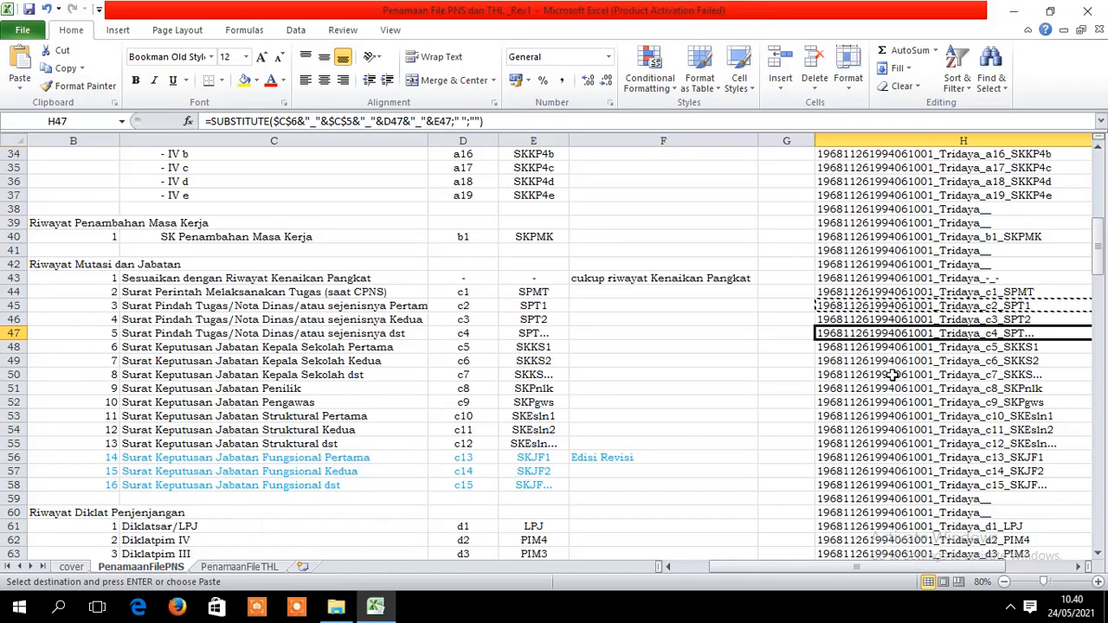
left_click(1043, 320)
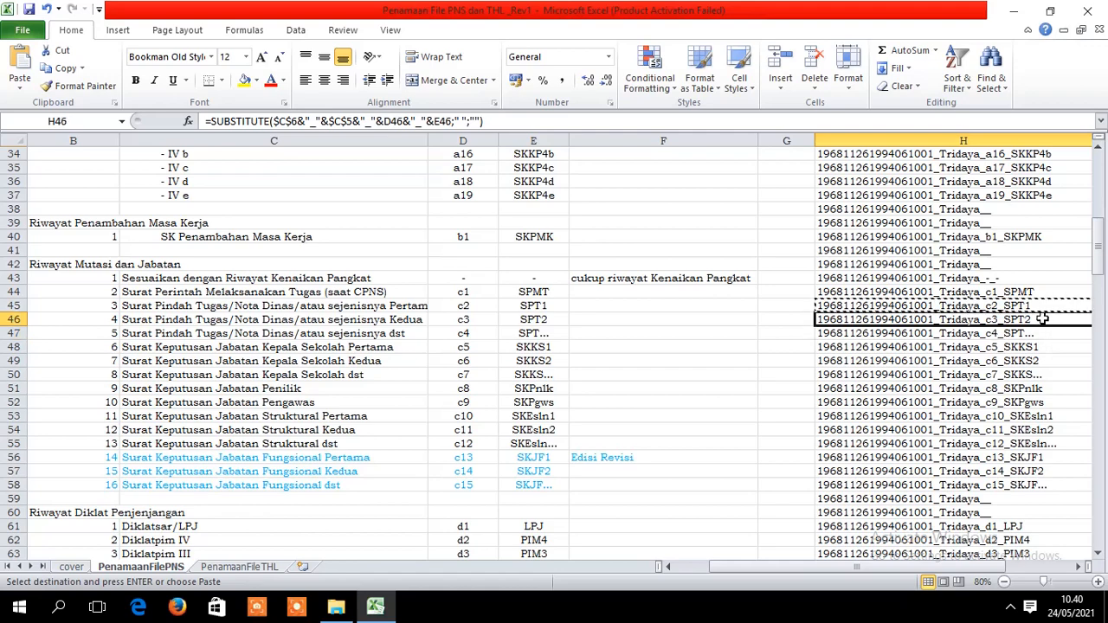
key("ctrl+c")
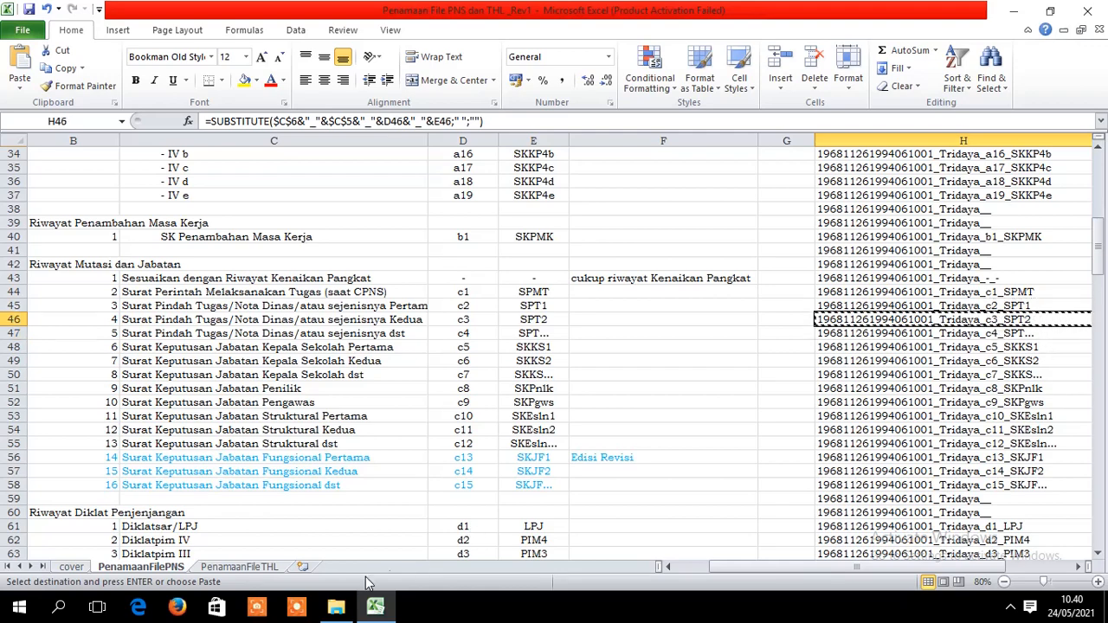
- Rename the SPT2 scan with the pasted c3_SPT2 name
left_click(336, 608)
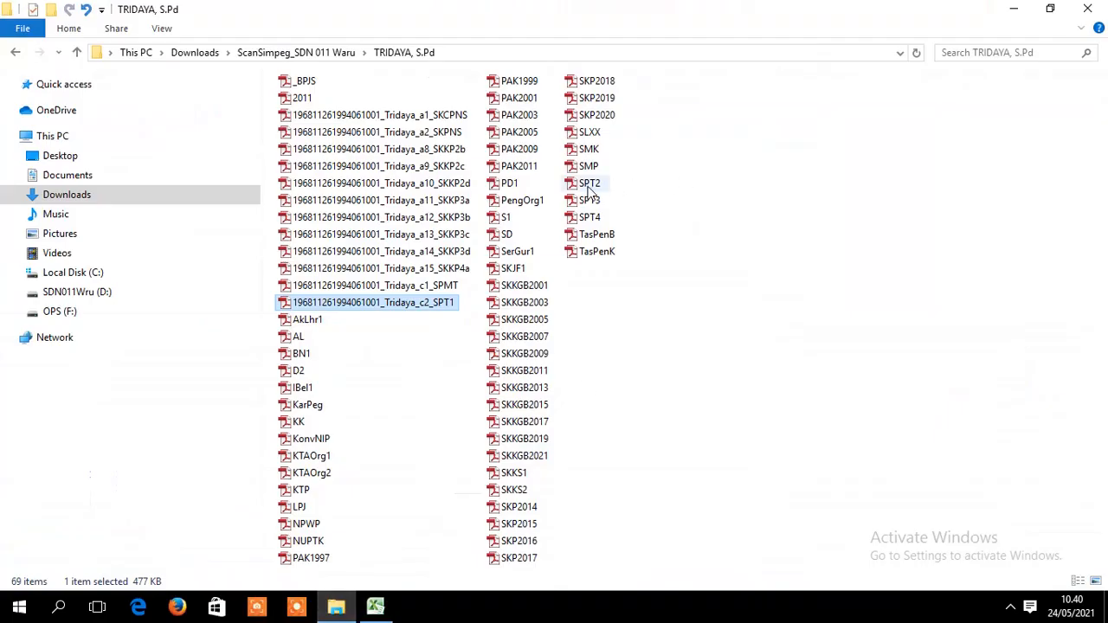
right_click(589, 184)
left_click(635, 508)
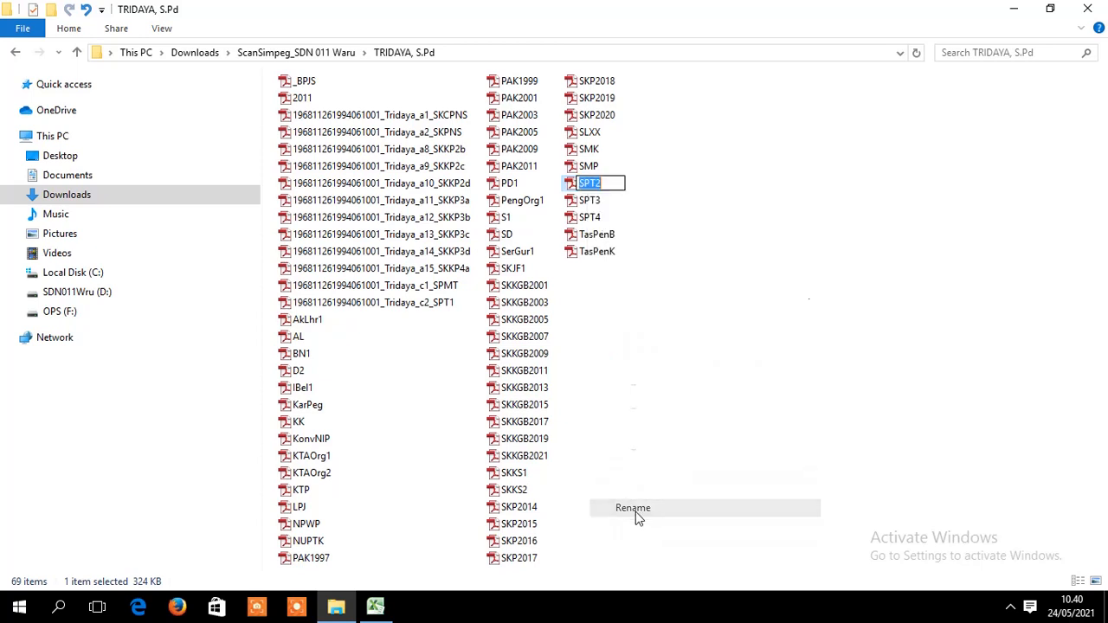
key("ctrl+v")
key("Return")
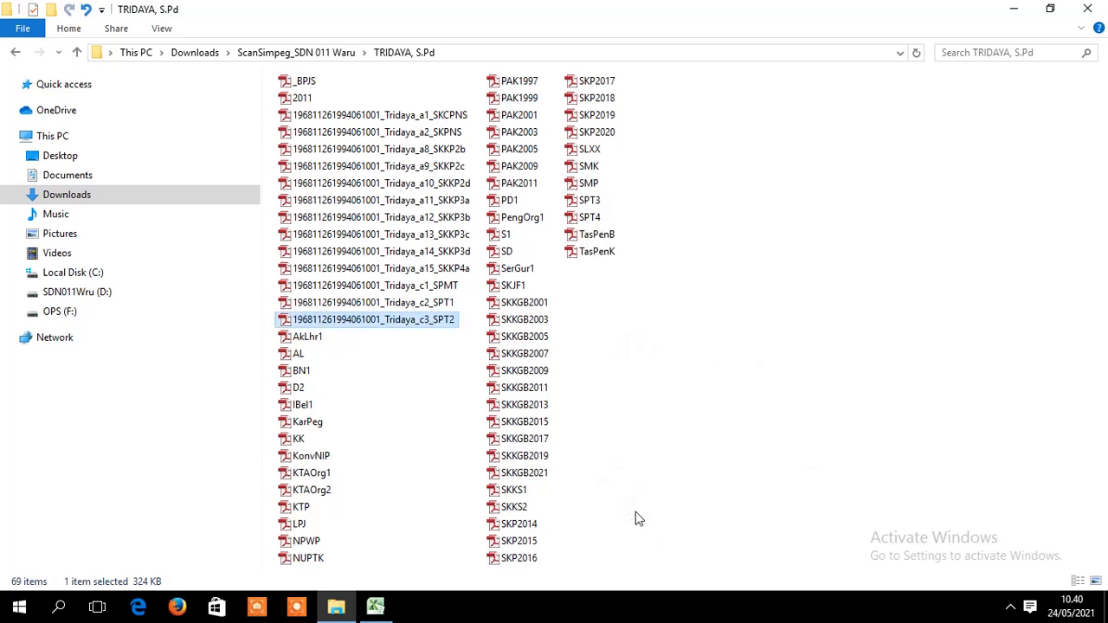
- Copy the next generated name from H47 for the SPT3 scan
left_click(373, 607)
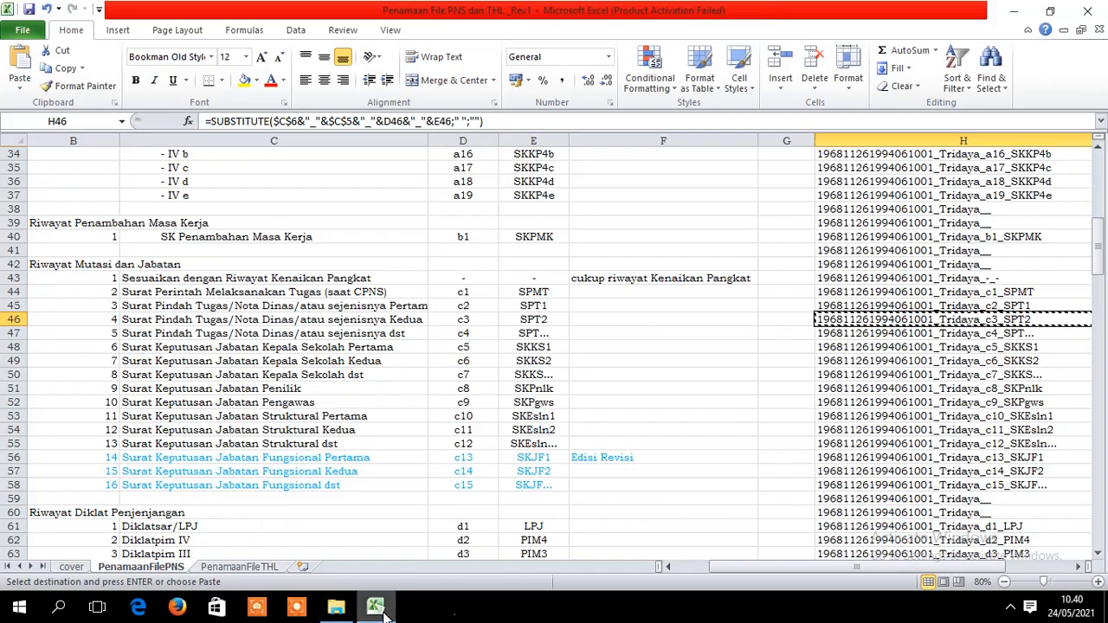
left_click(1030, 334)
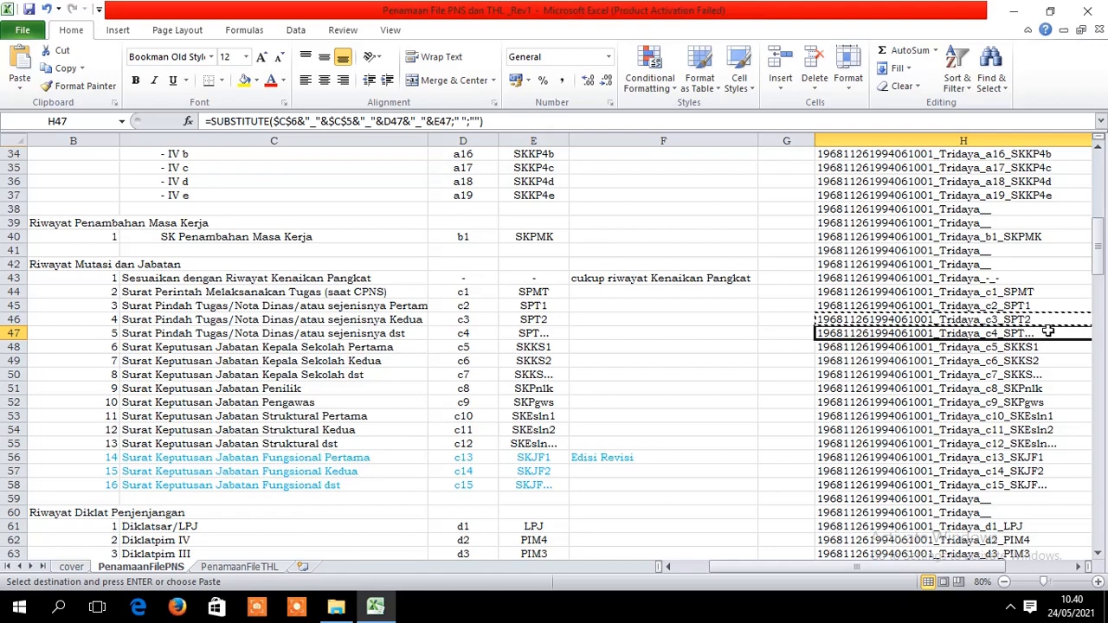
key("ctrl+c")
left_click(334, 611)
right_click(591, 203)
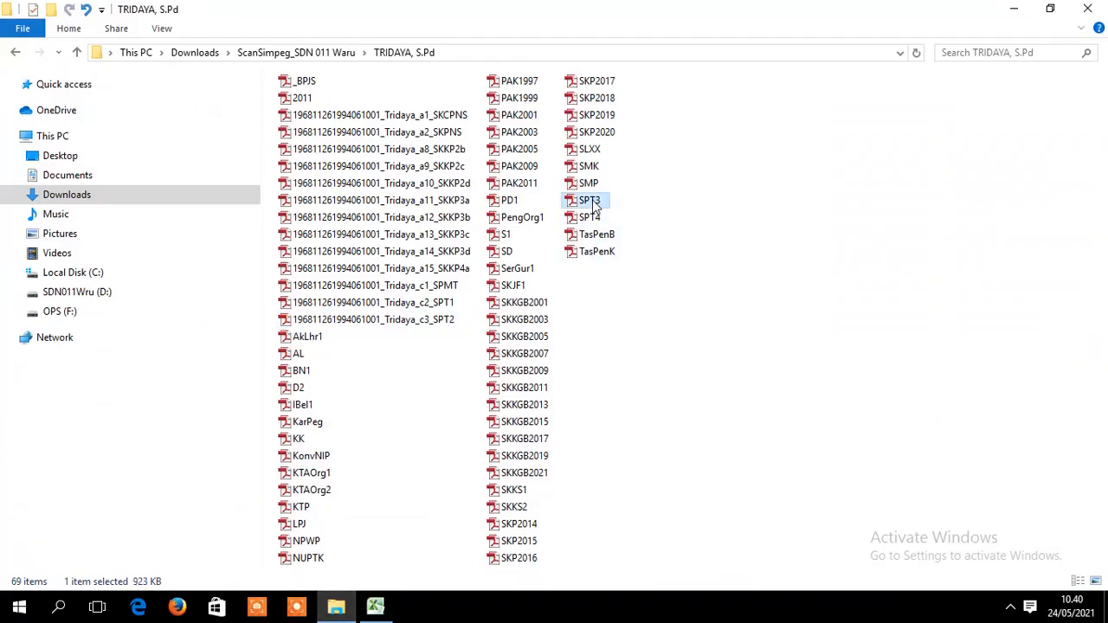
- Paste the copied name onto SPT3, adding 3 so it ends _c4_SPT3, and confirm
left_click(647, 521)
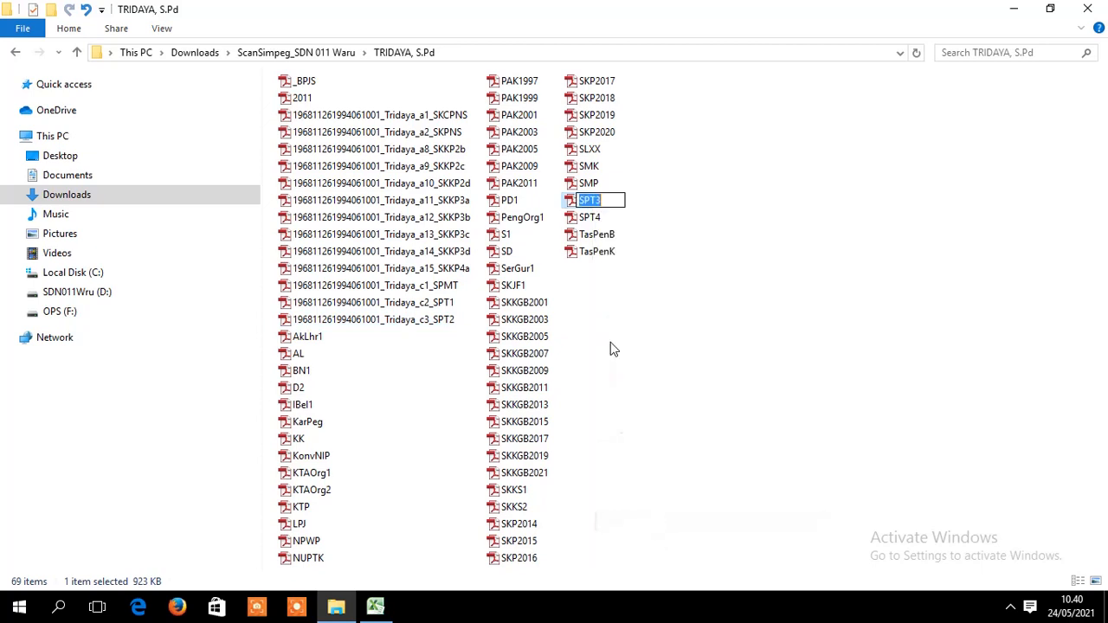
key("ctrl+v")
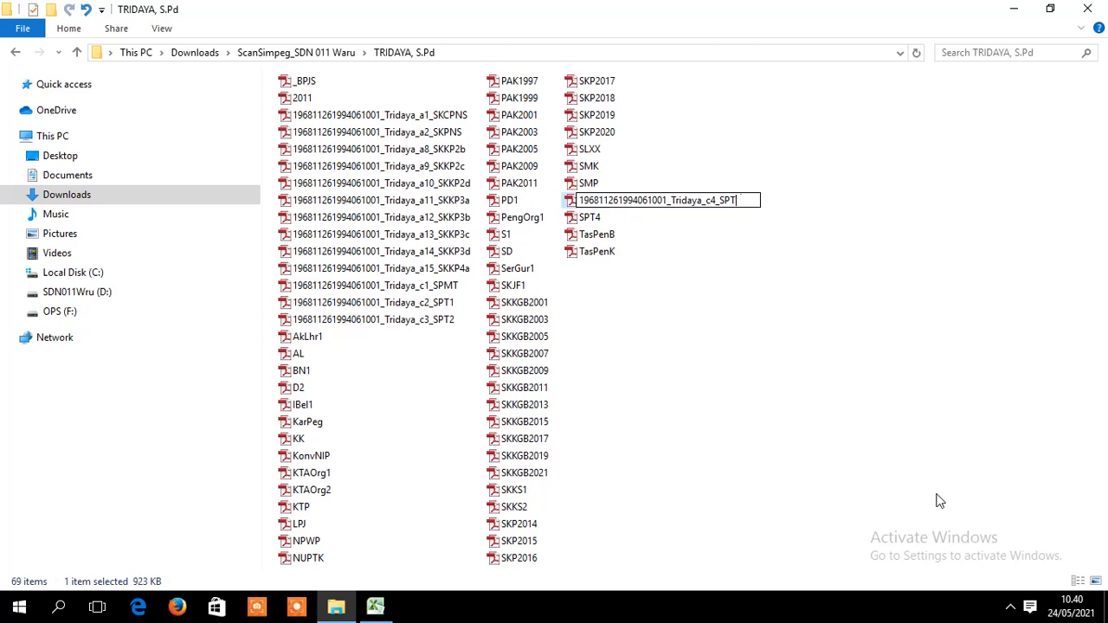
type("3")
key("Return")
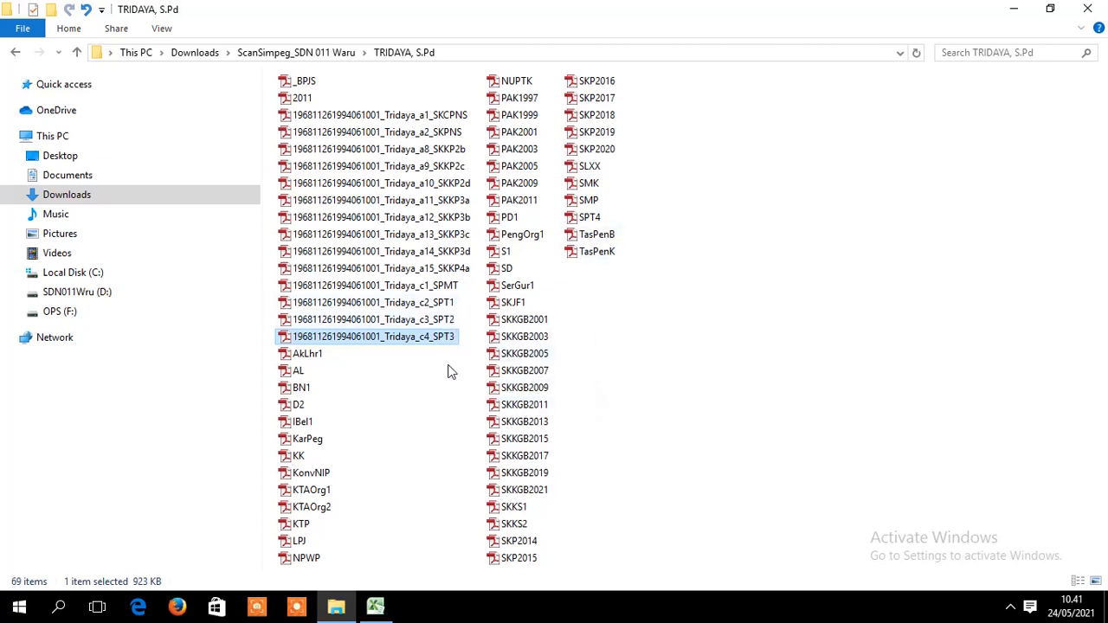
left_click(375, 606)
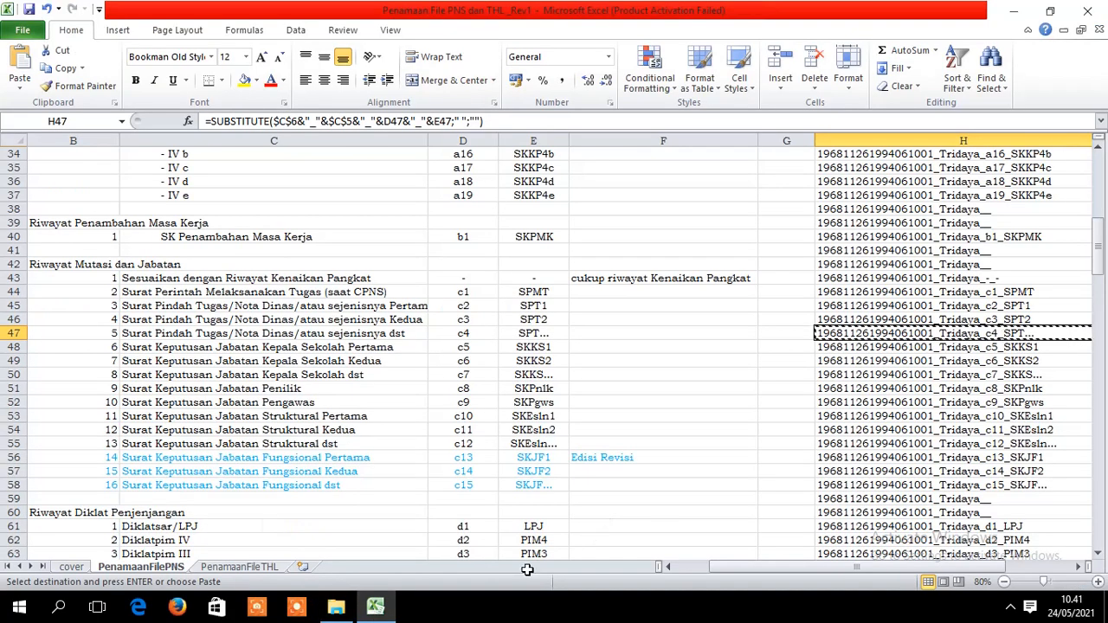
left_click(345, 610)
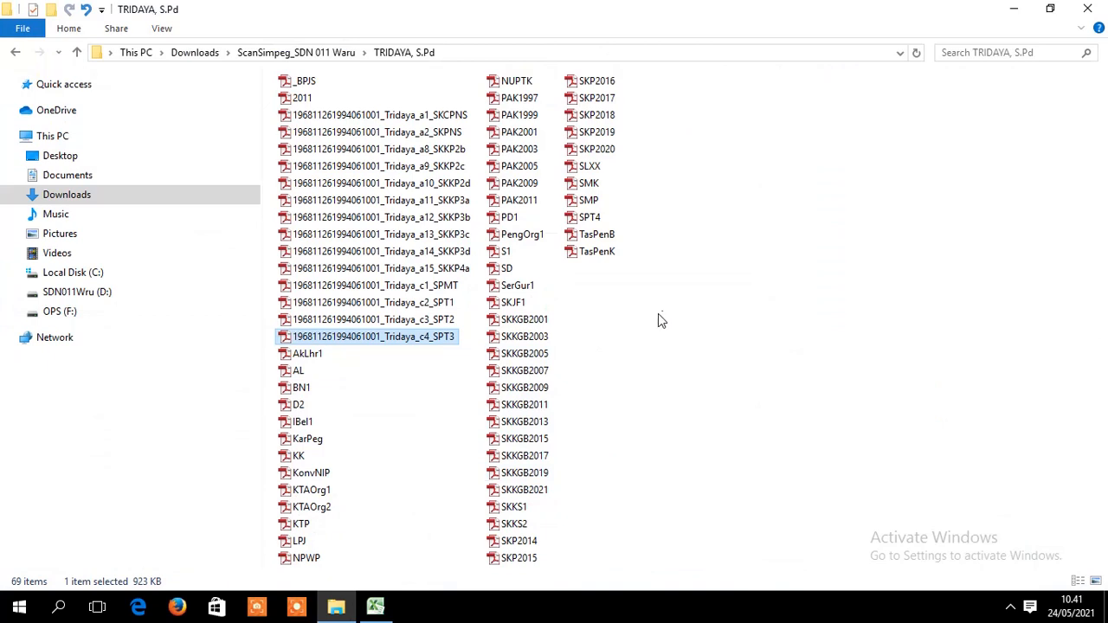
- Paste the generated name onto the SPT4 scan, correcting its code from c4 to c5_SPT4
left_click(599, 222)
right_click(599, 222)
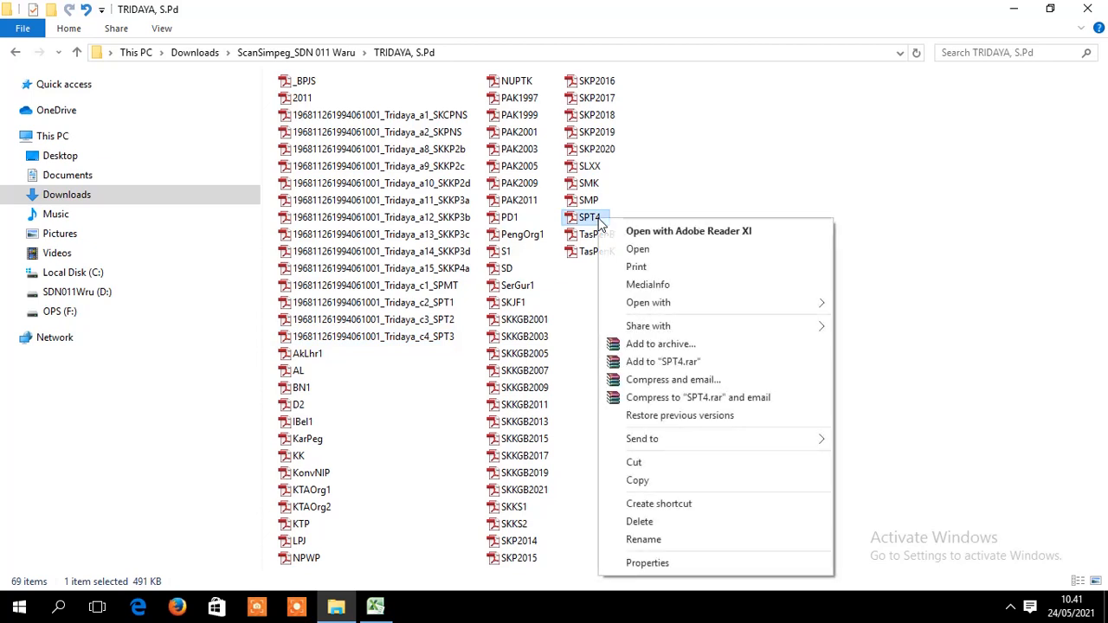
left_click(643, 539)
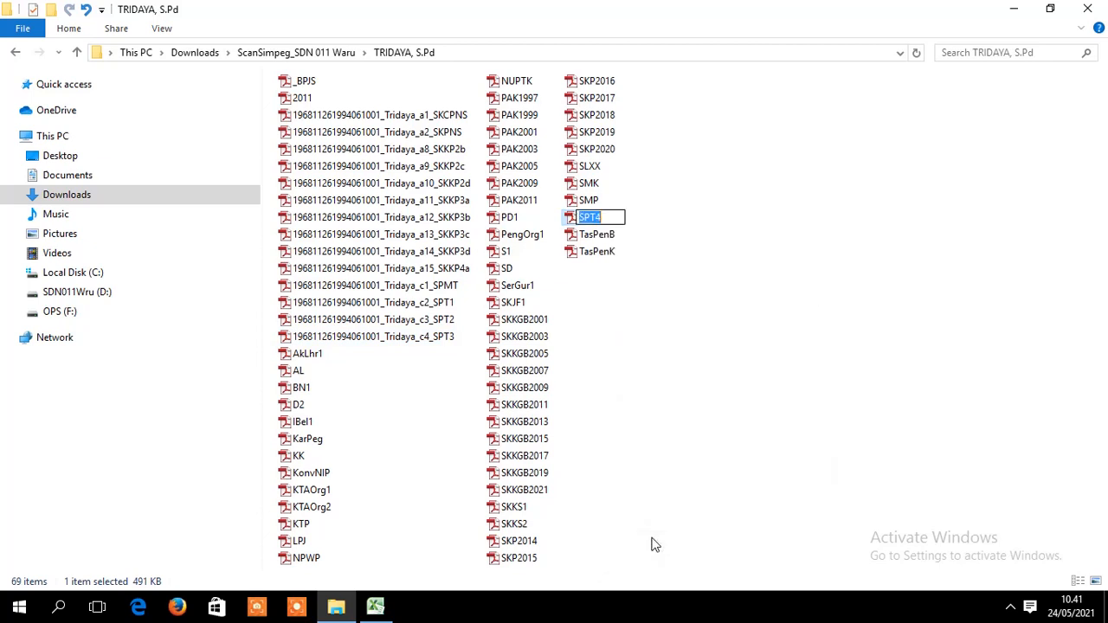
key("ctrl+v")
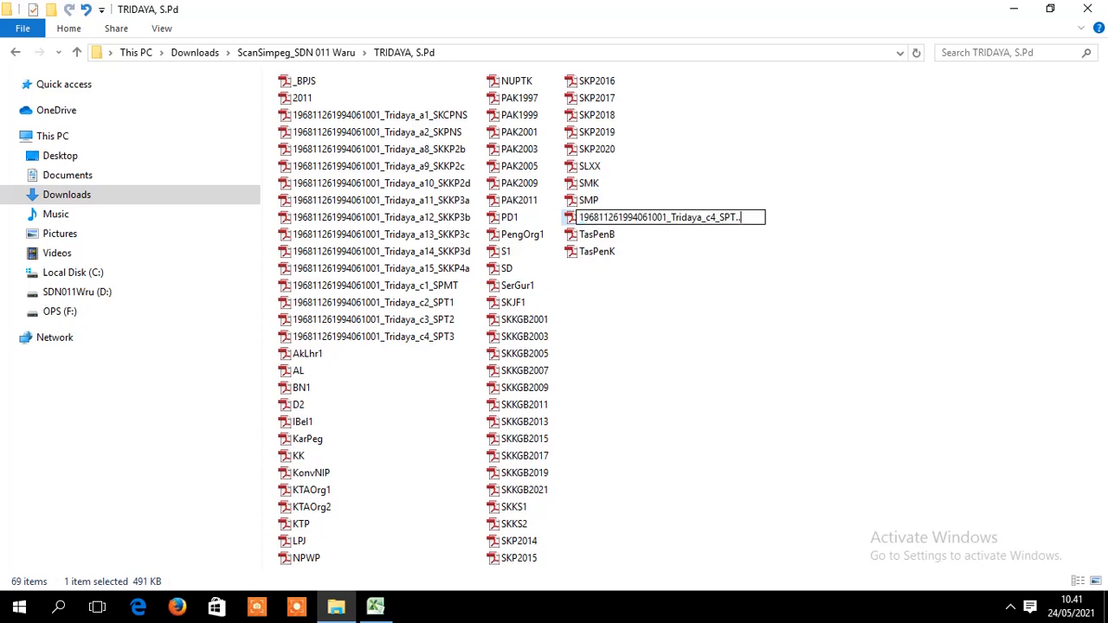
type("4")
key("BackSpace")
type("5")
key("Return")
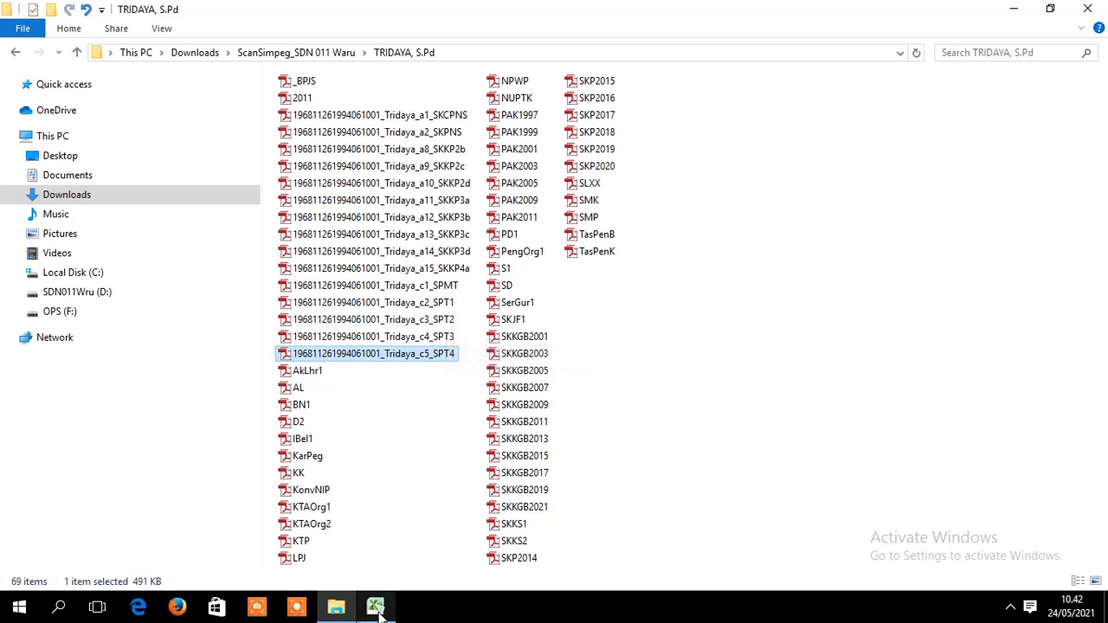
left_click(447, 322)
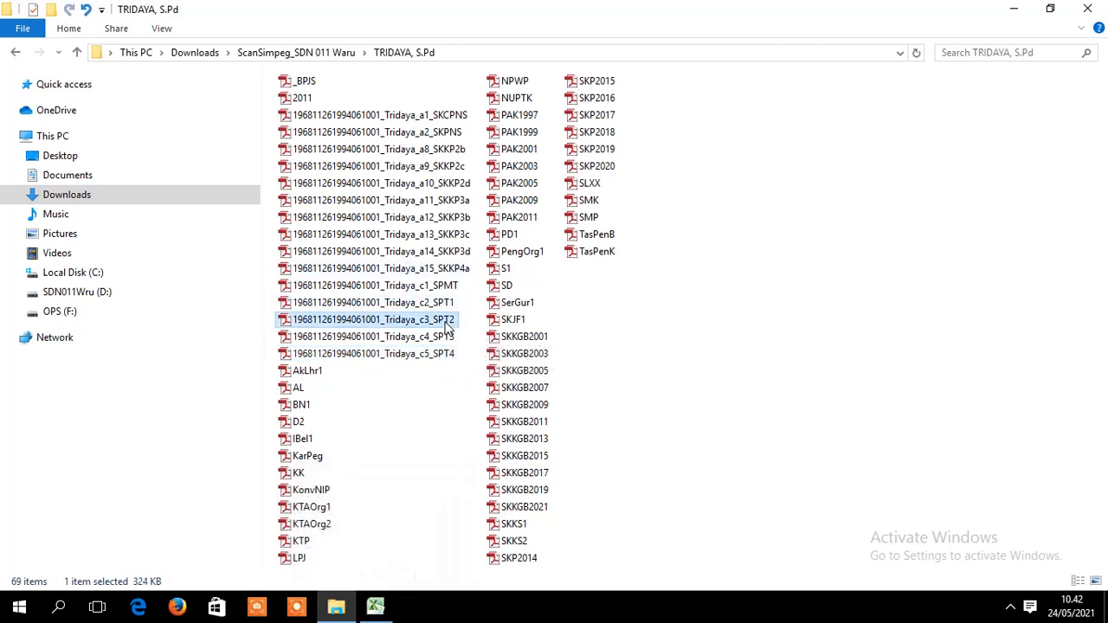
left_click(447, 338)
left_click(447, 354)
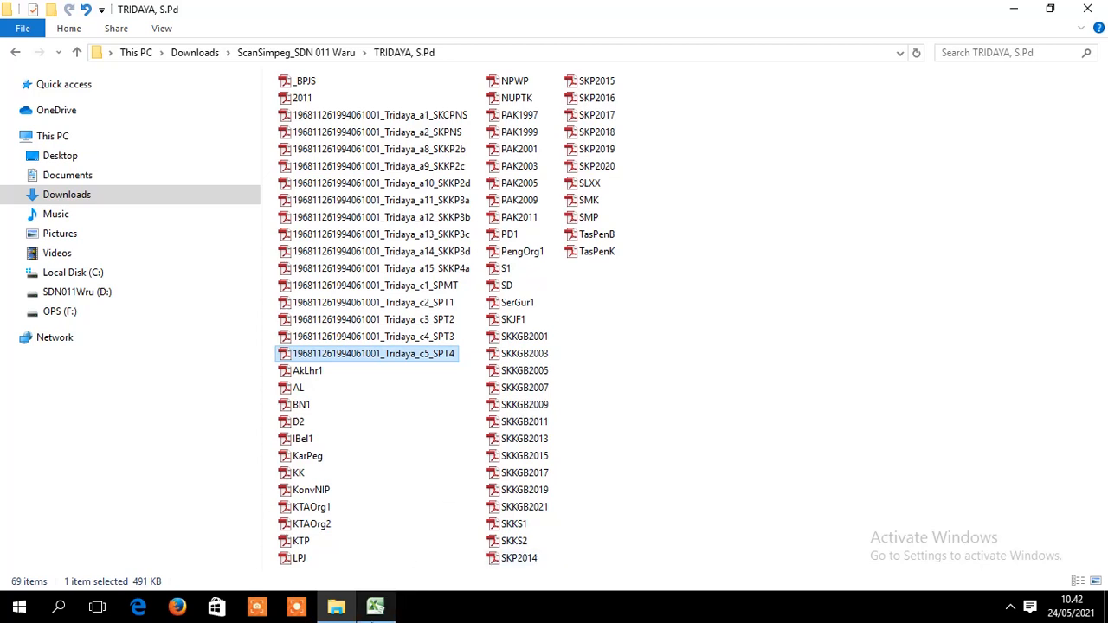
left_click(381, 606)
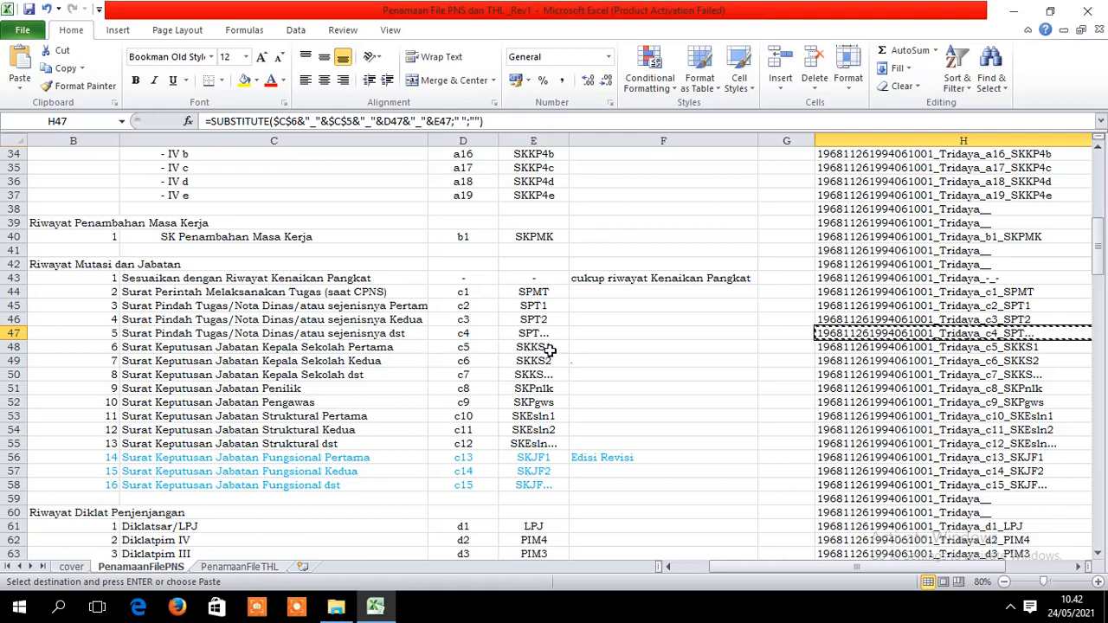
left_click(545, 350)
mouse_move(1102, 233)
left_mouse_down()
mouse_move(1097, 197)
mouse_move(1103, 263)
mouse_move(1105, 254)
left_mouse_up()
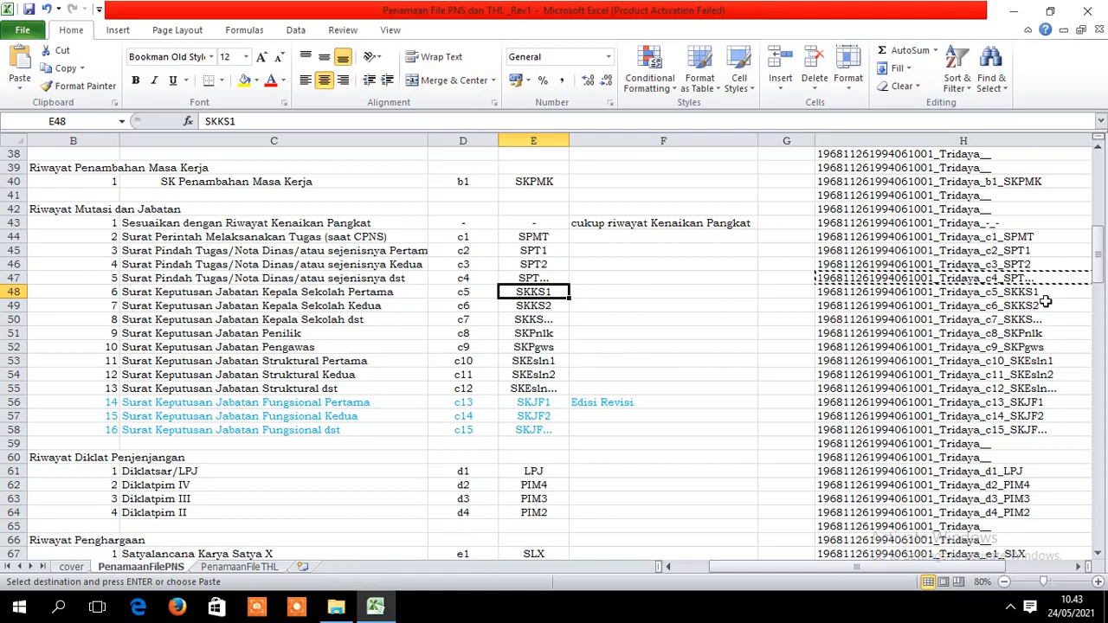
left_click(335, 605)
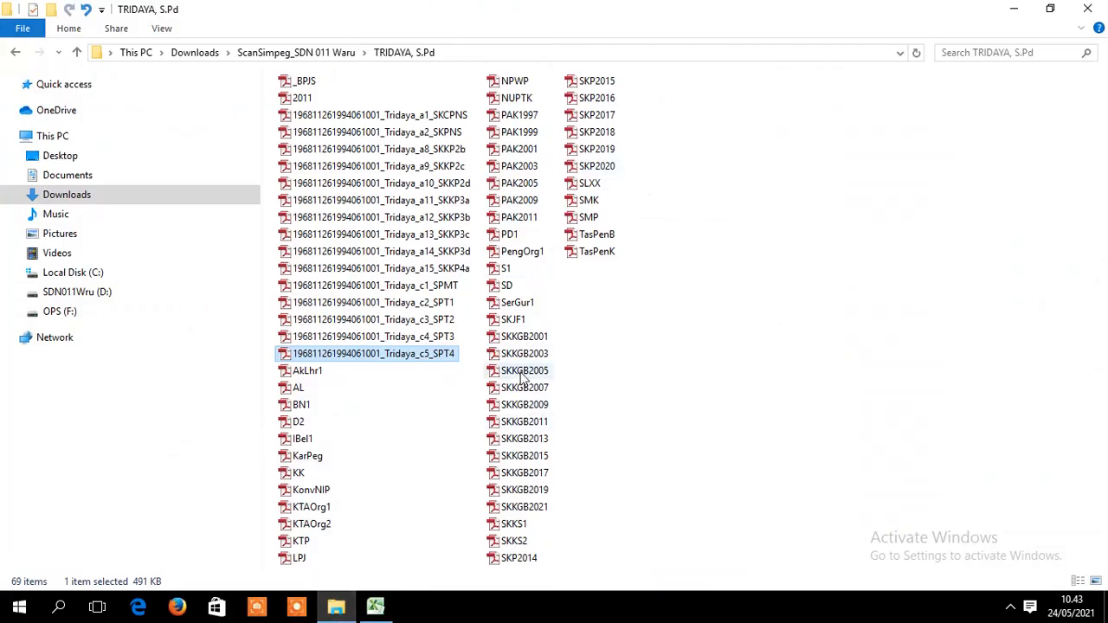
- Copy the generated name in cell H48 and give it to the SKKS1 scan
left_click(518, 524)
left_click(519, 540)
left_click(523, 524)
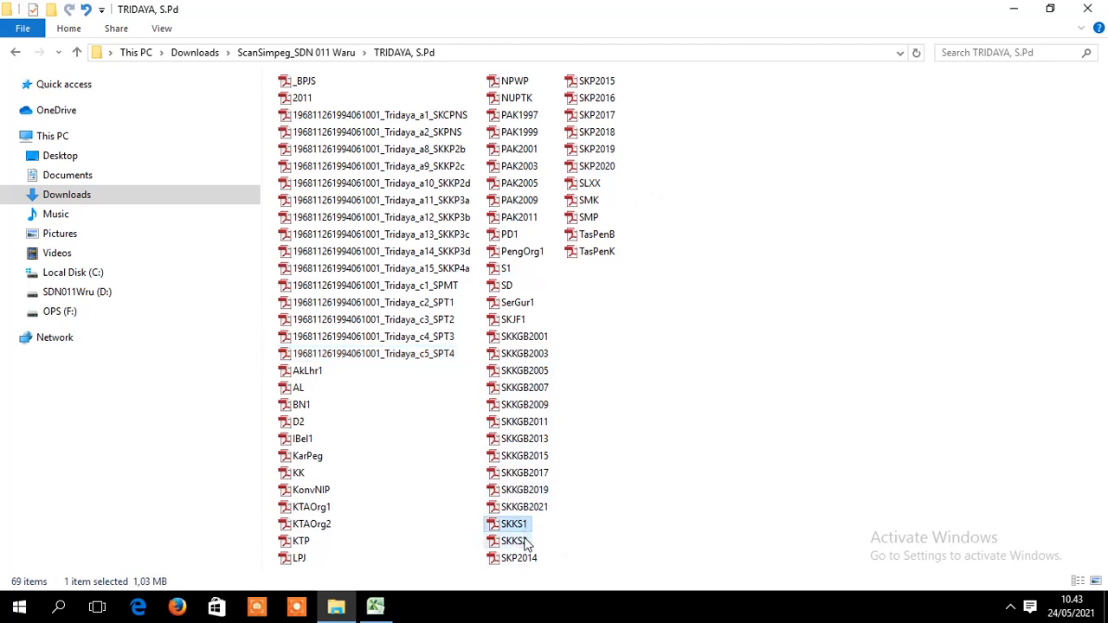
left_click(519, 541)
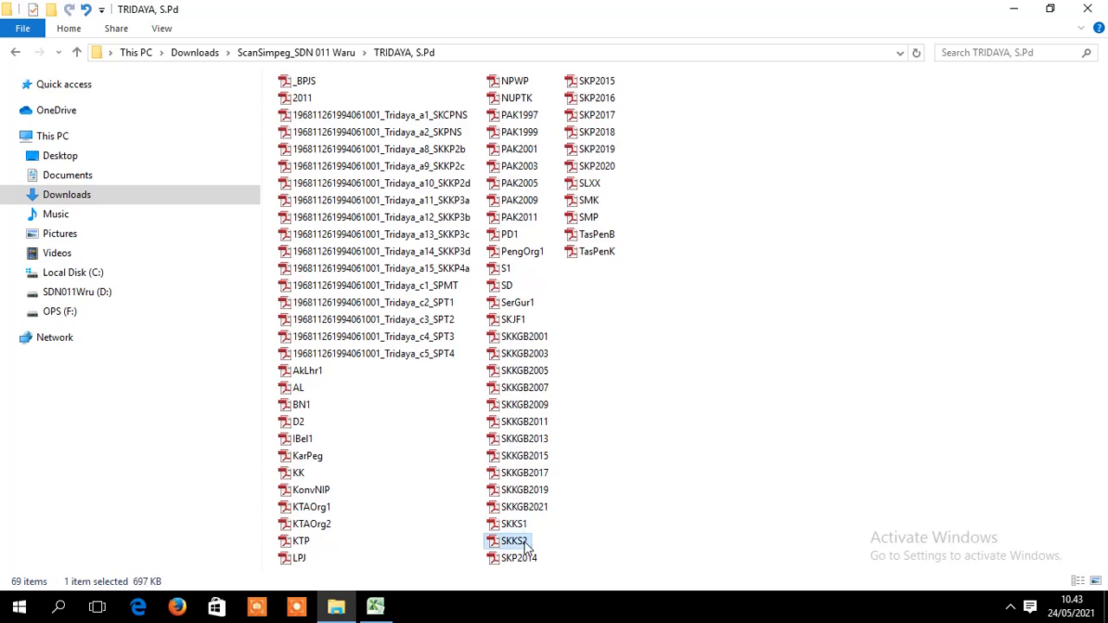
left_click(377, 607)
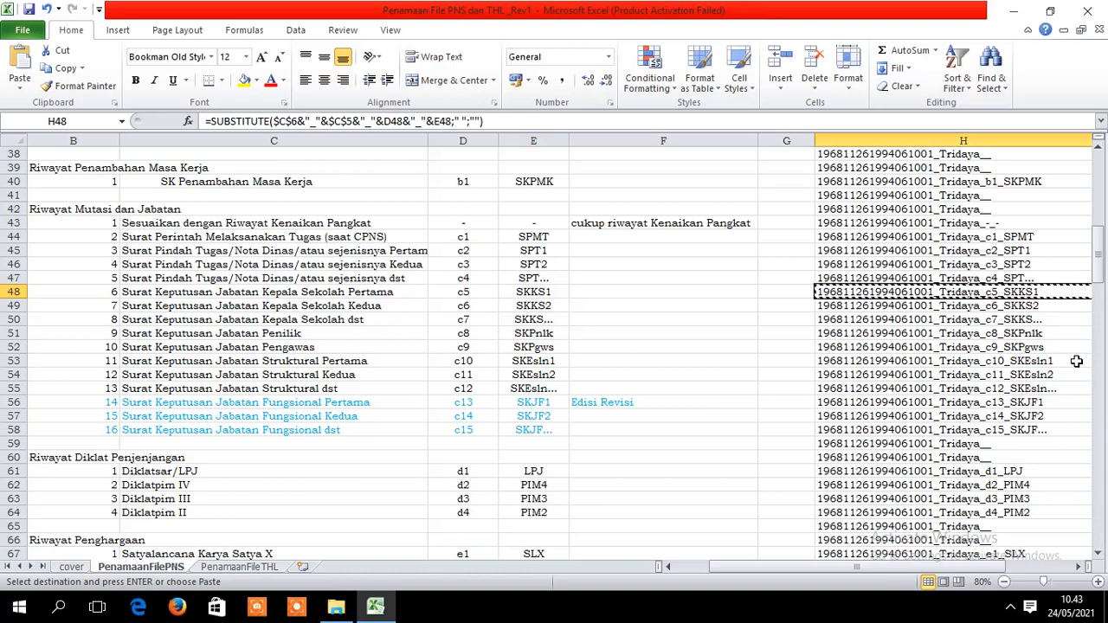
key("ctrl+c")
left_click(335, 606)
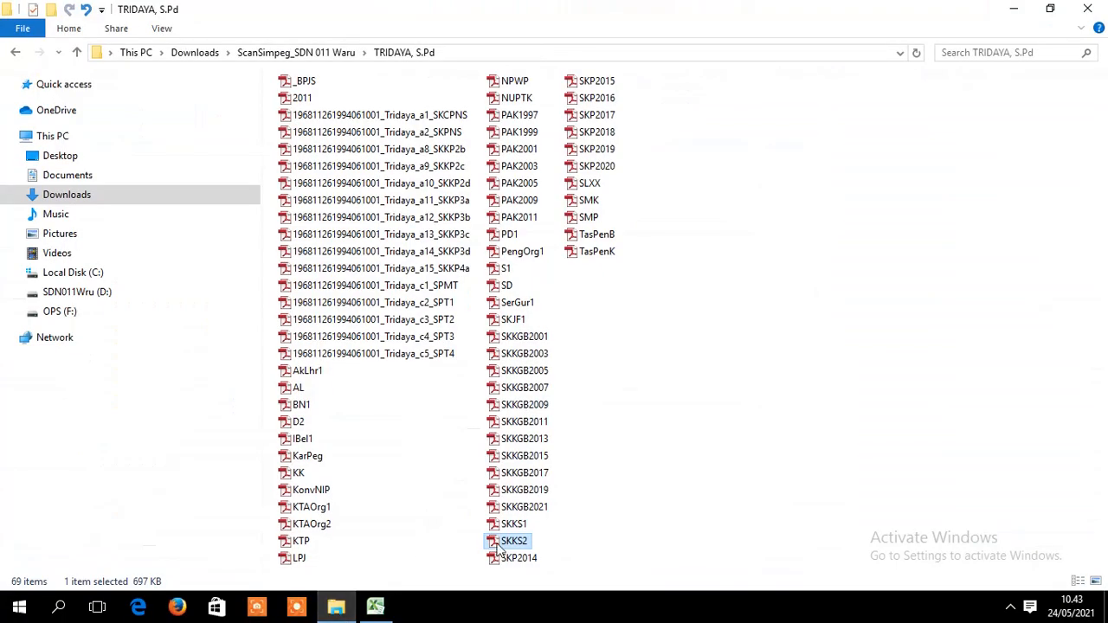
right_click(515, 525)
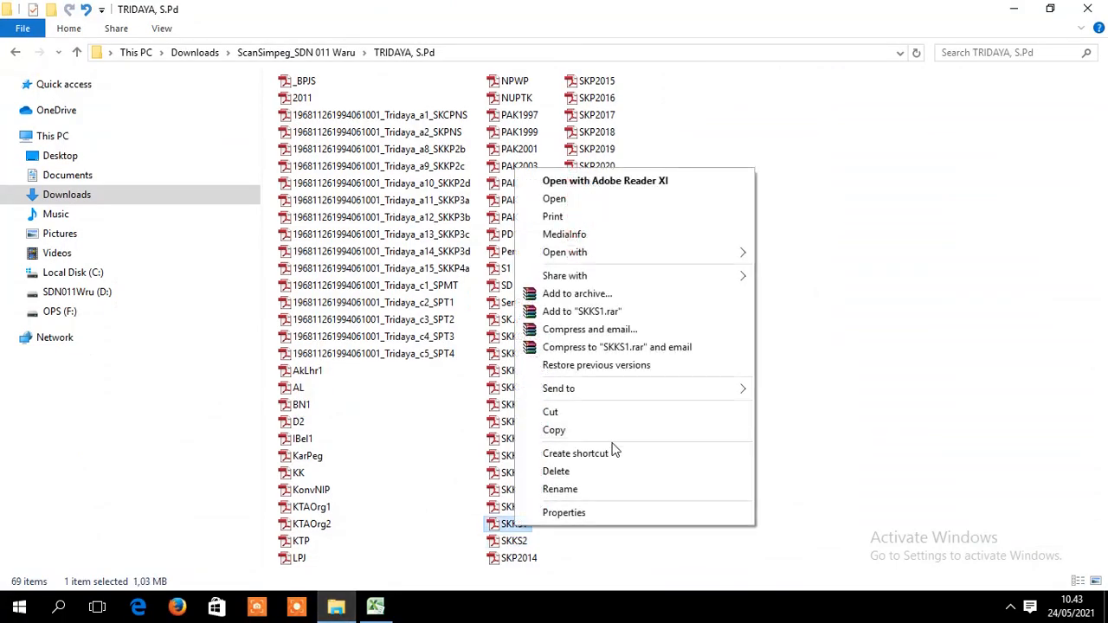
left_click(560, 489)
key("ctrl+v")
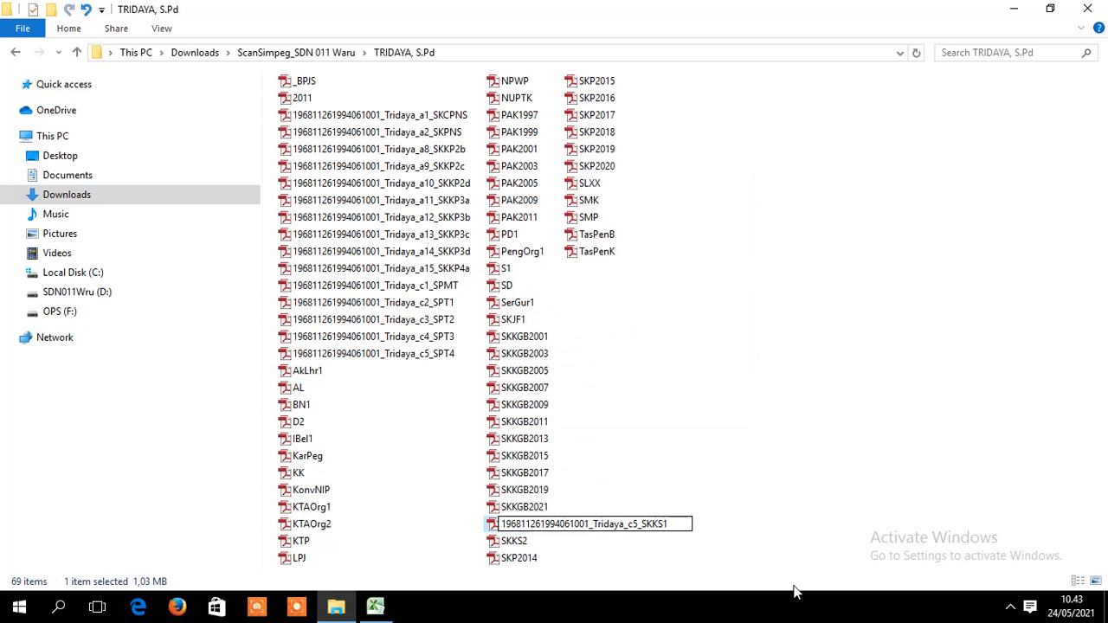
key("Return")
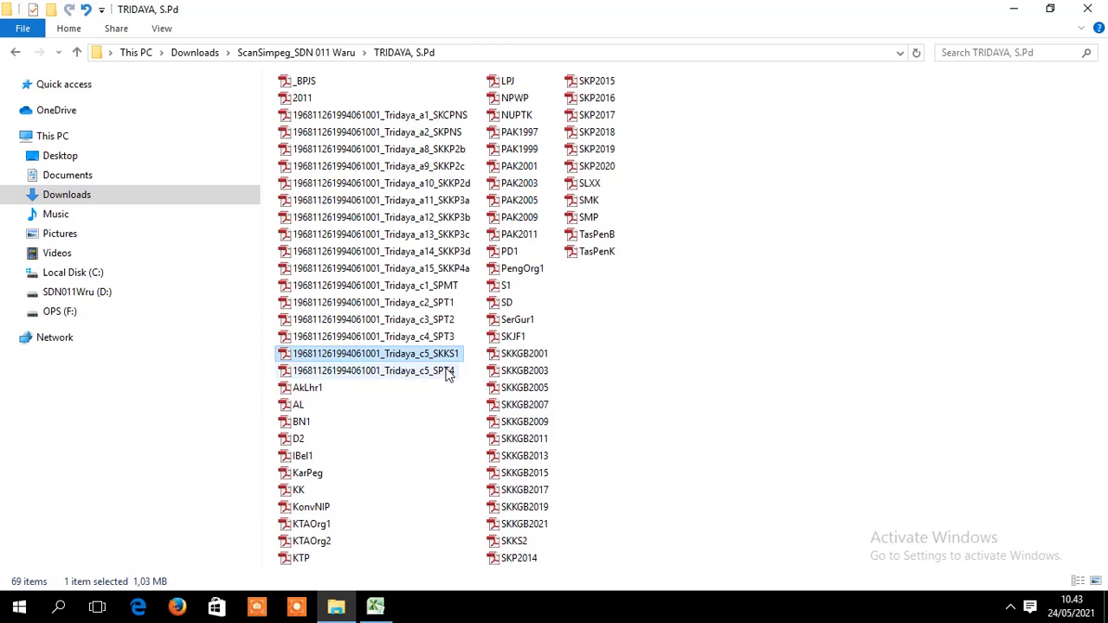
- Correct the new SKKS1 name's code from c5 to c6
left_click(375, 605)
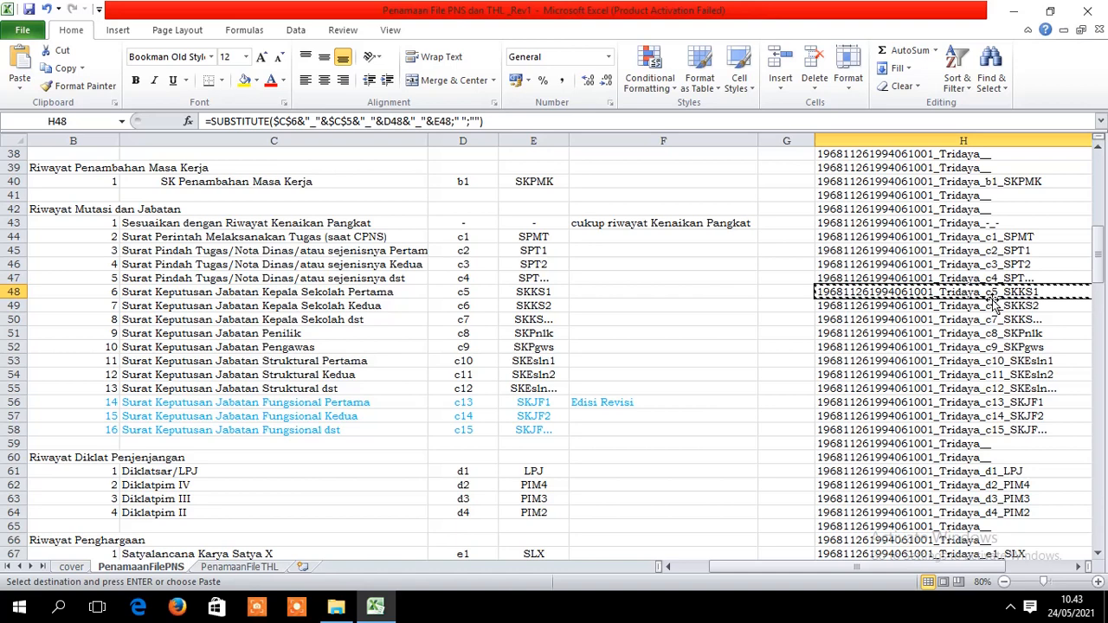
left_click(337, 609)
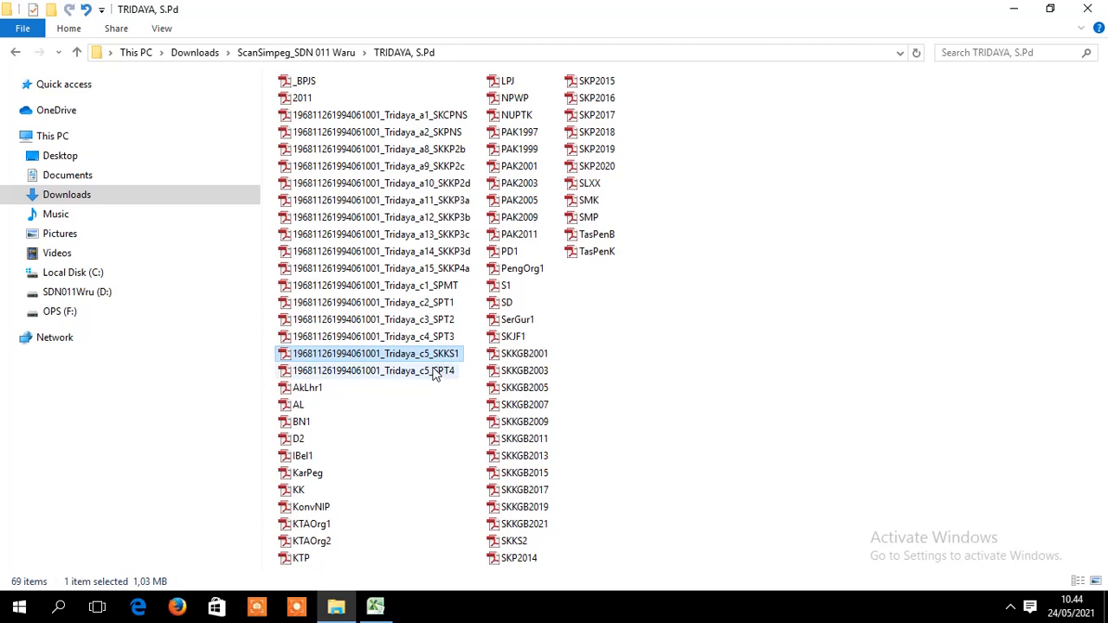
left_click(429, 370)
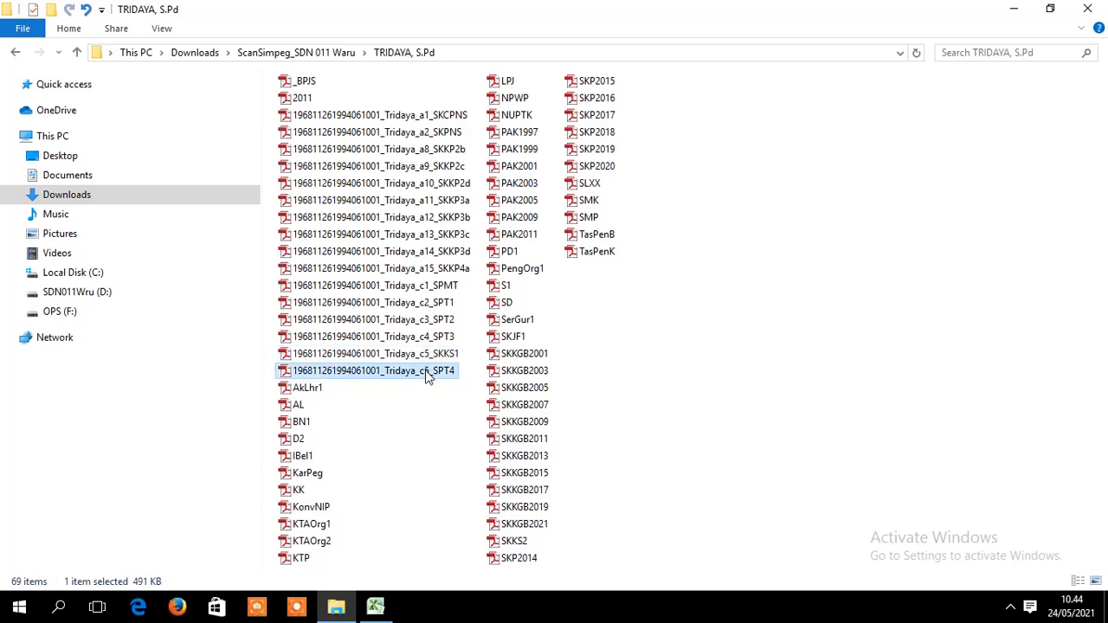
left_click(428, 357)
right_click(430, 362)
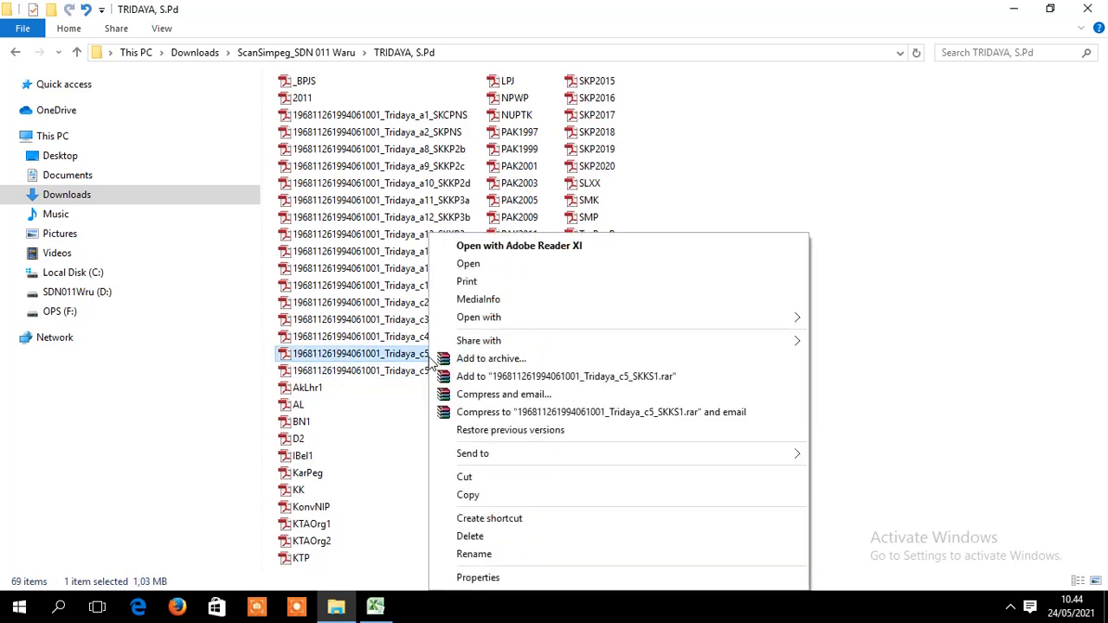
left_click(489, 554)
key("ctrl+c")
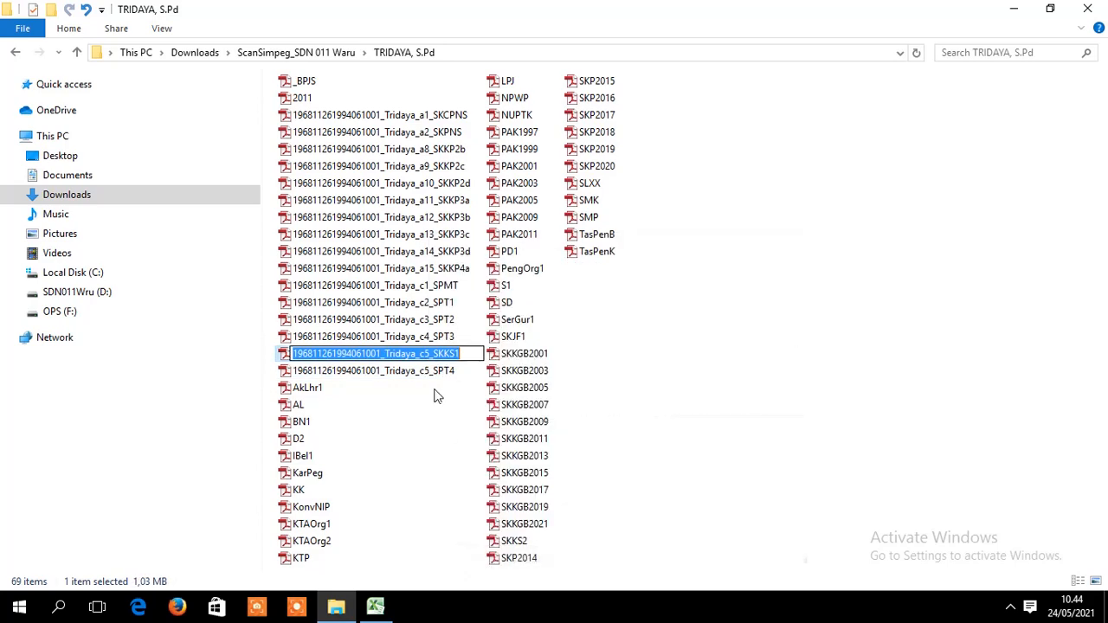
key("Delete")
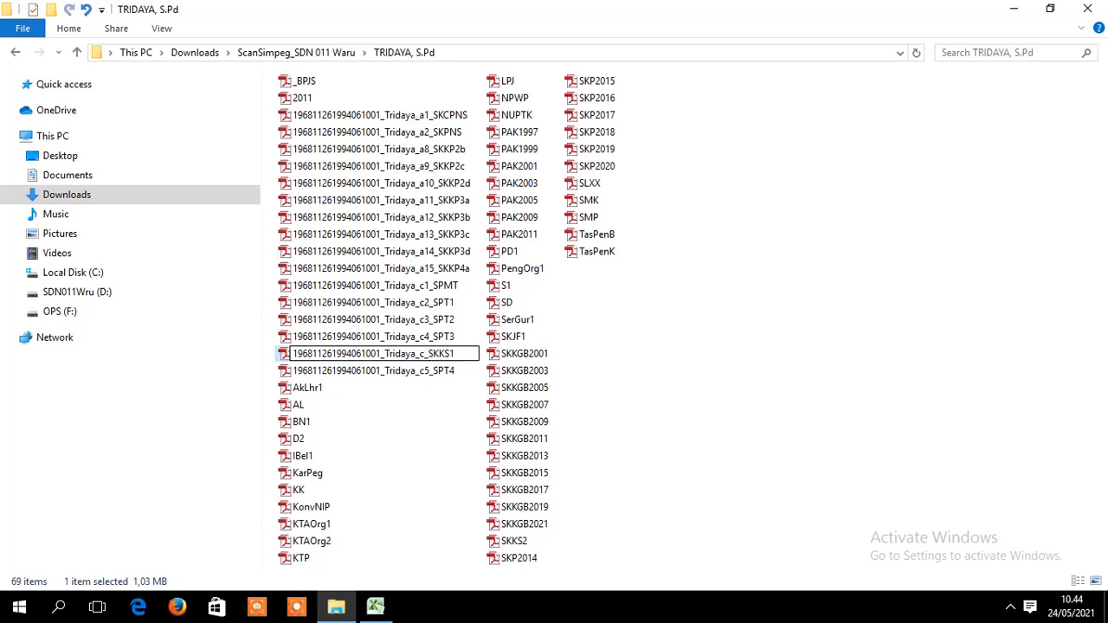
type("6")
key("Return")
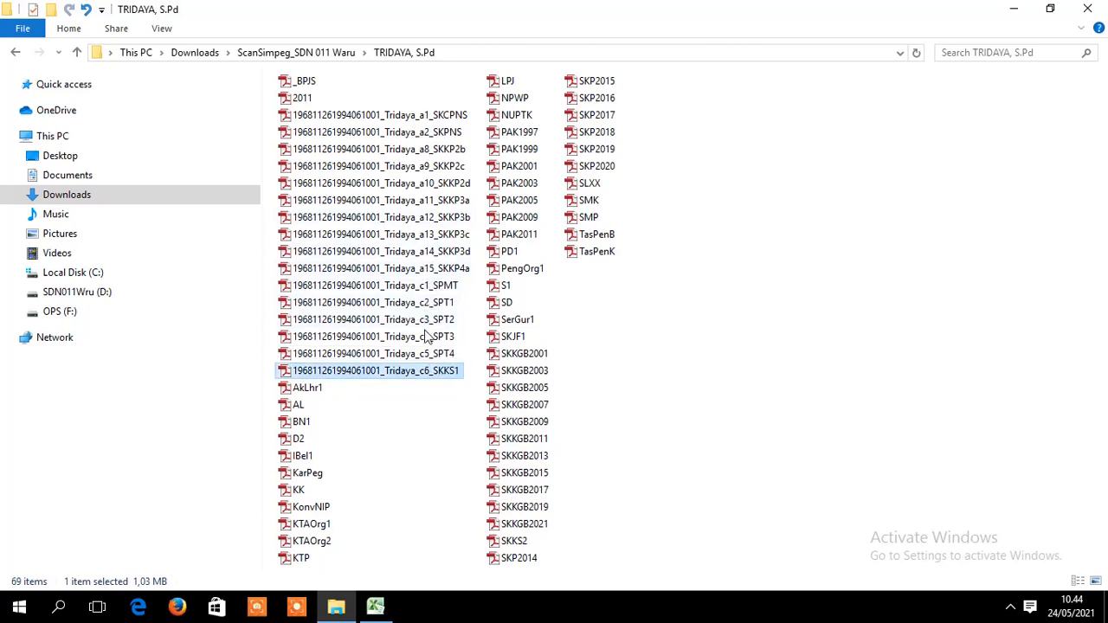
- Compare the spreadsheet with the folder, checking the c5_SPT4 and c6_SKKS1 files
left_click(375, 605)
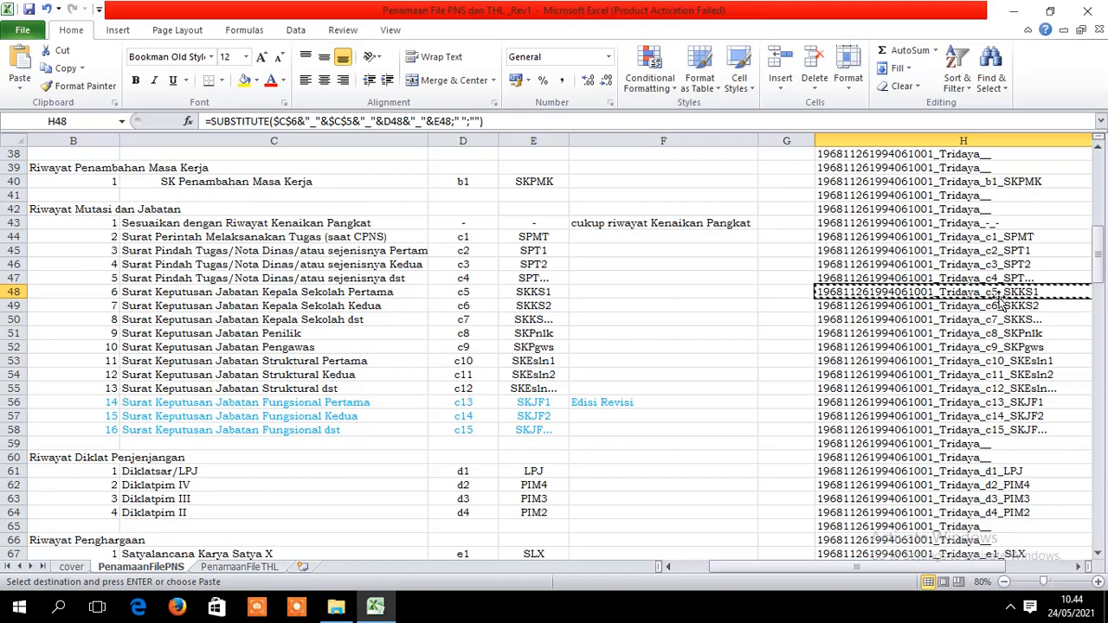
left_click(336, 605)
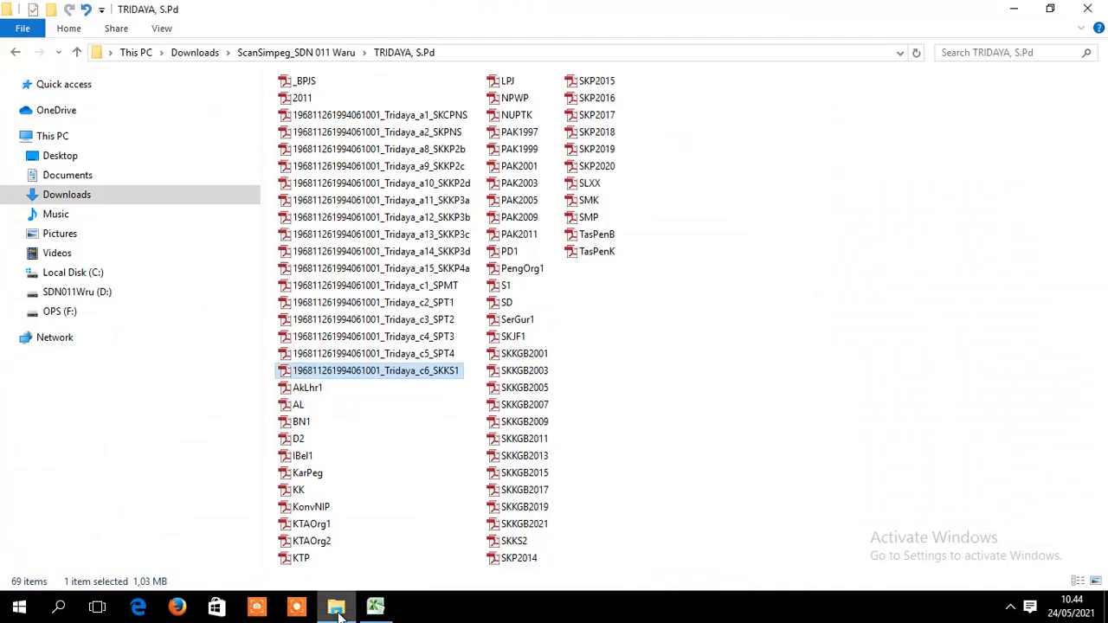
left_click(432, 353)
left_click(438, 372)
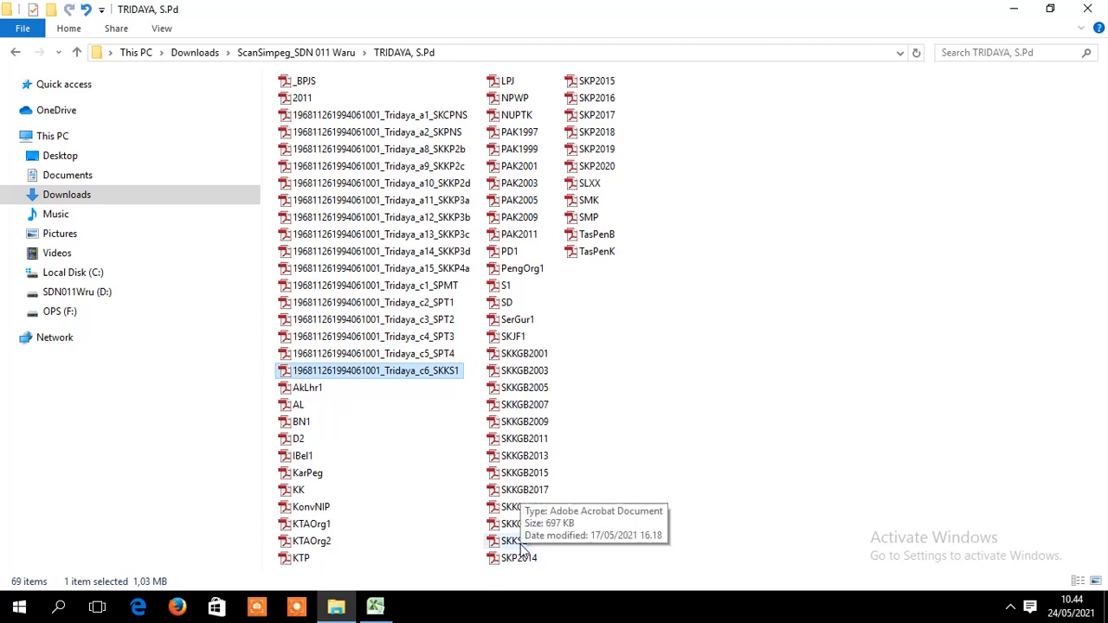
left_click(374, 606)
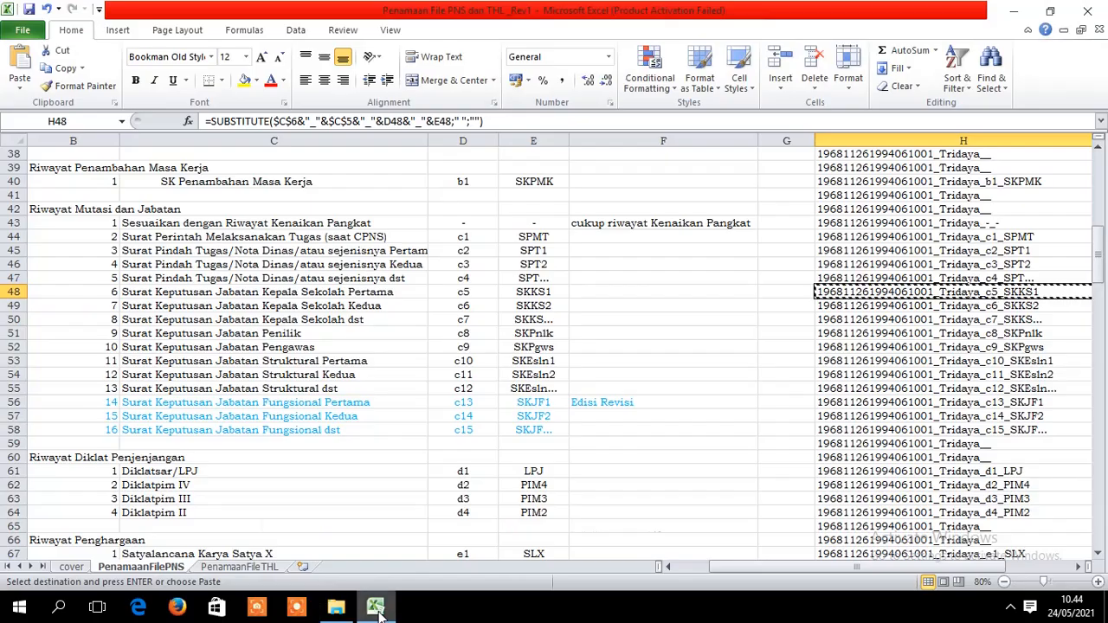
left_click(336, 605)
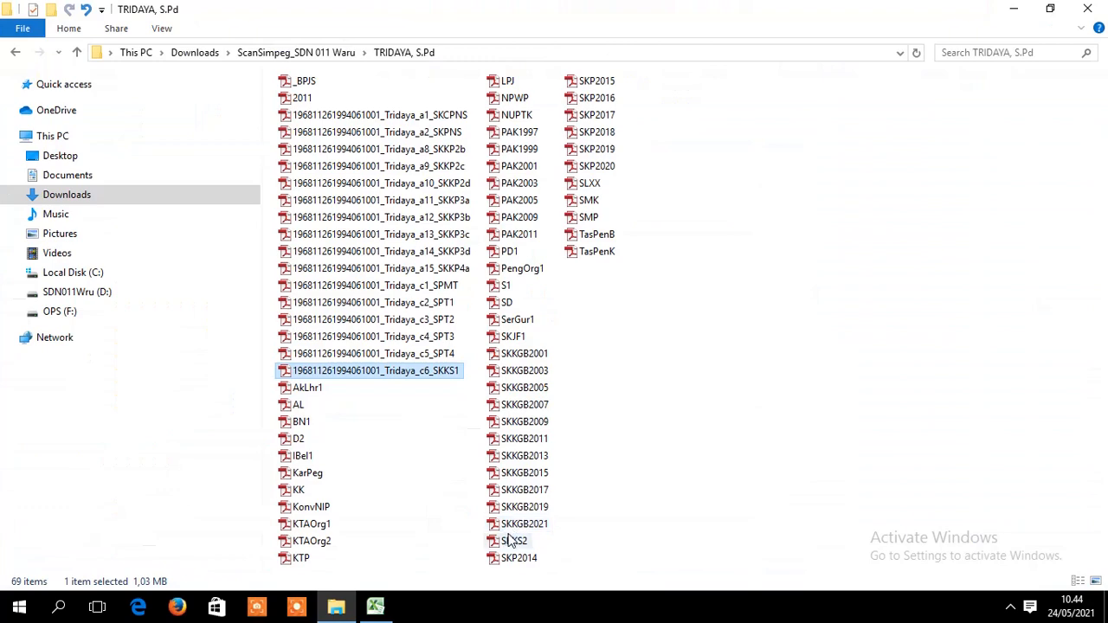
- Paste the copied name onto SKKS2, editing SKKS1 to SKKS2 and c5 to c7
left_click(514, 541)
right_click(514, 541)
left_click(571, 499)
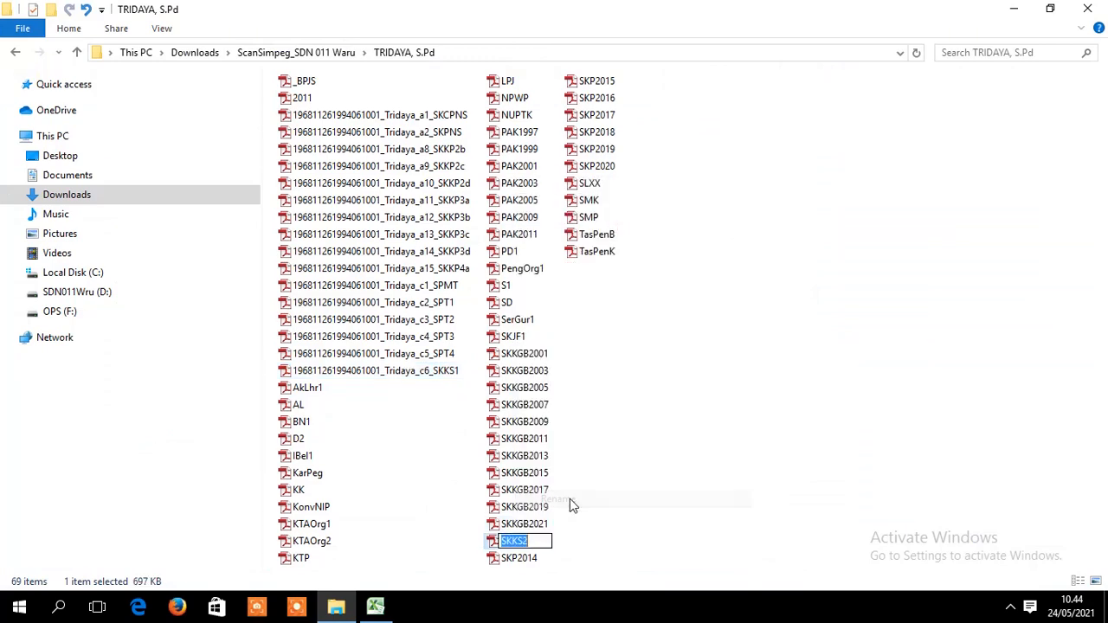
key("ctrl+v")
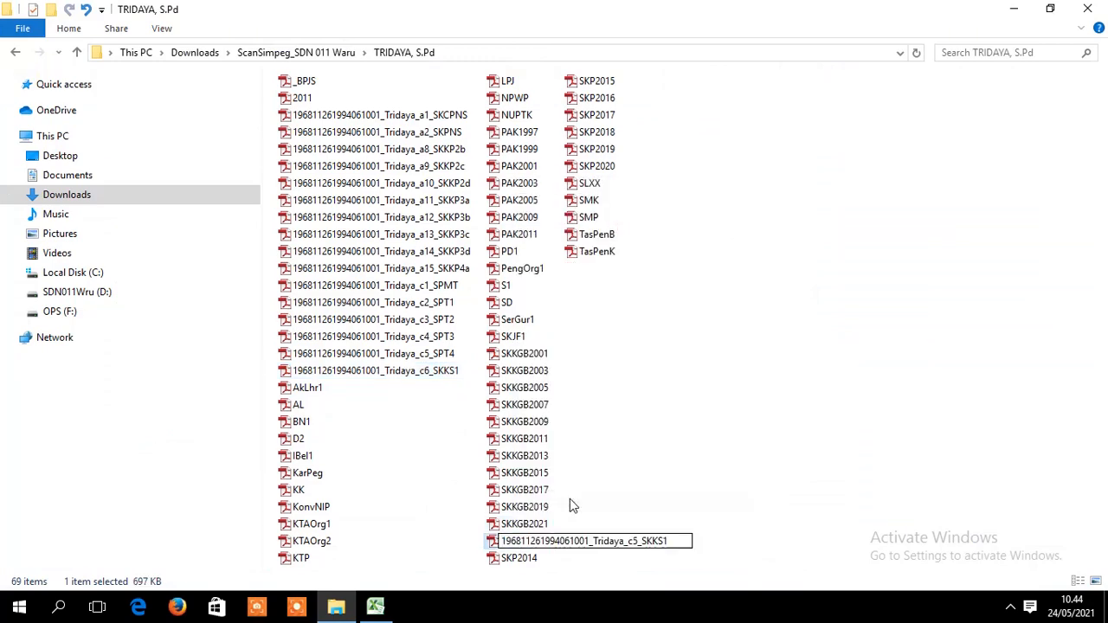
key("BackSpace")
type("2")
key("Left")
key("Left")
key("Left")
key("Left")
key("Left")
key("Left")
key("Left")
key("Left")
key("Right")
key("Delete")
type("7")
key("Return")
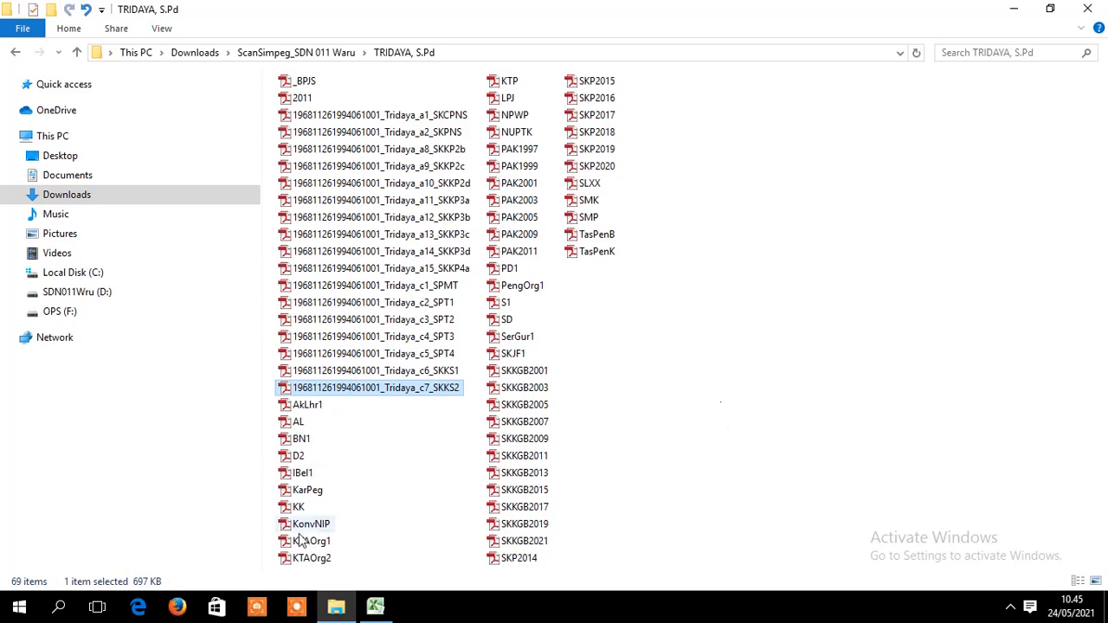
left_click(375, 606)
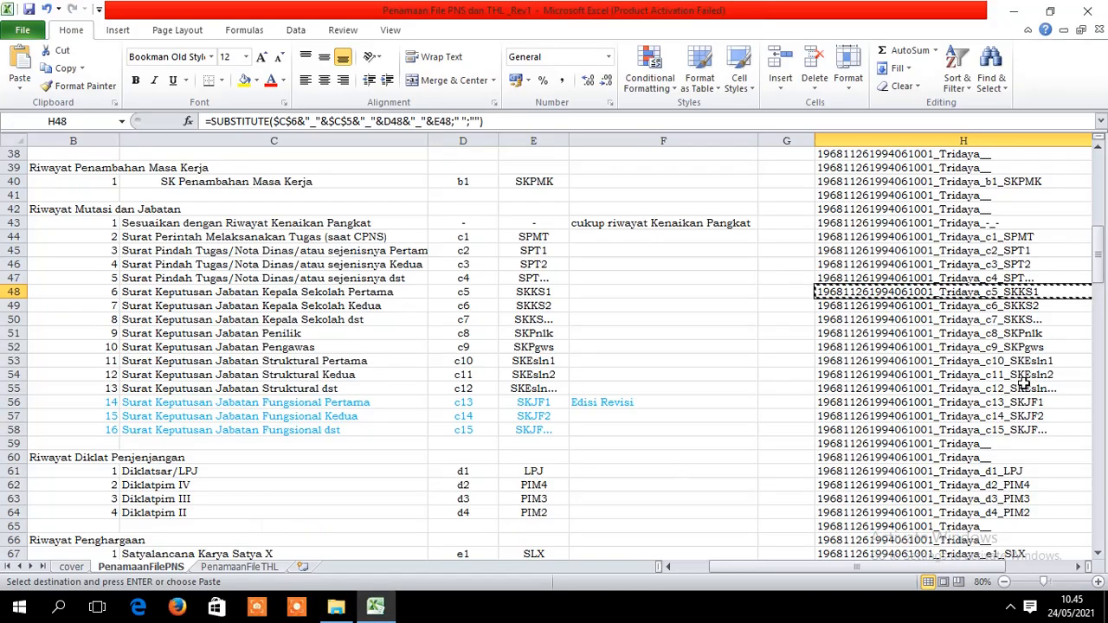
left_click(1025, 387)
left_click(1047, 306)
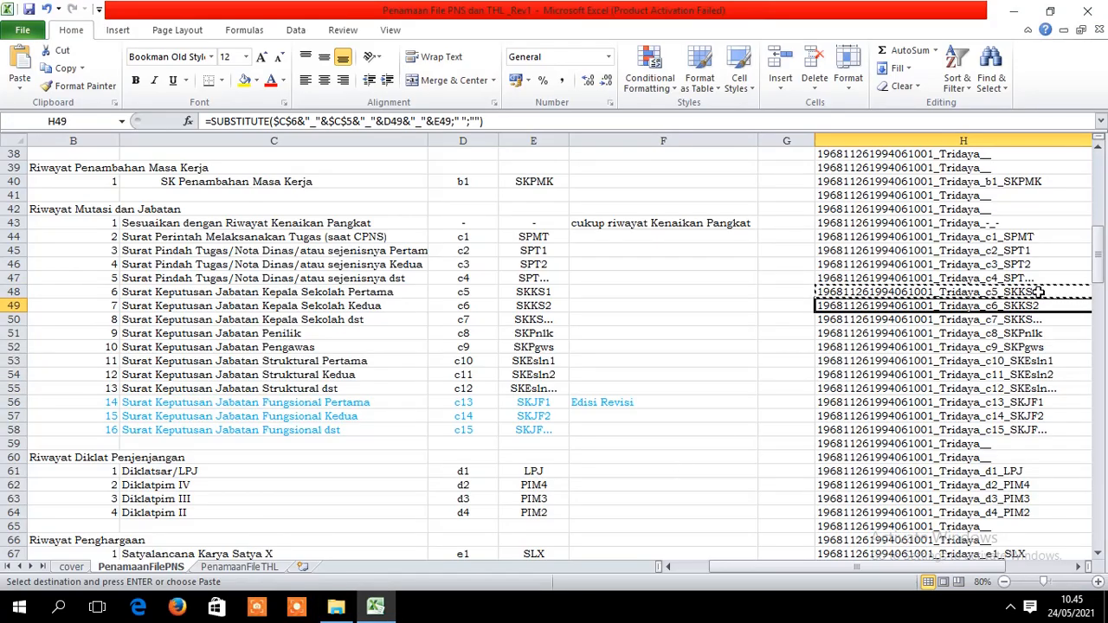
mouse_move(1094, 271)
left_mouse_down()
mouse_move(1101, 203)
mouse_move(1097, 282)
mouse_move(1097, 270)
left_mouse_up()
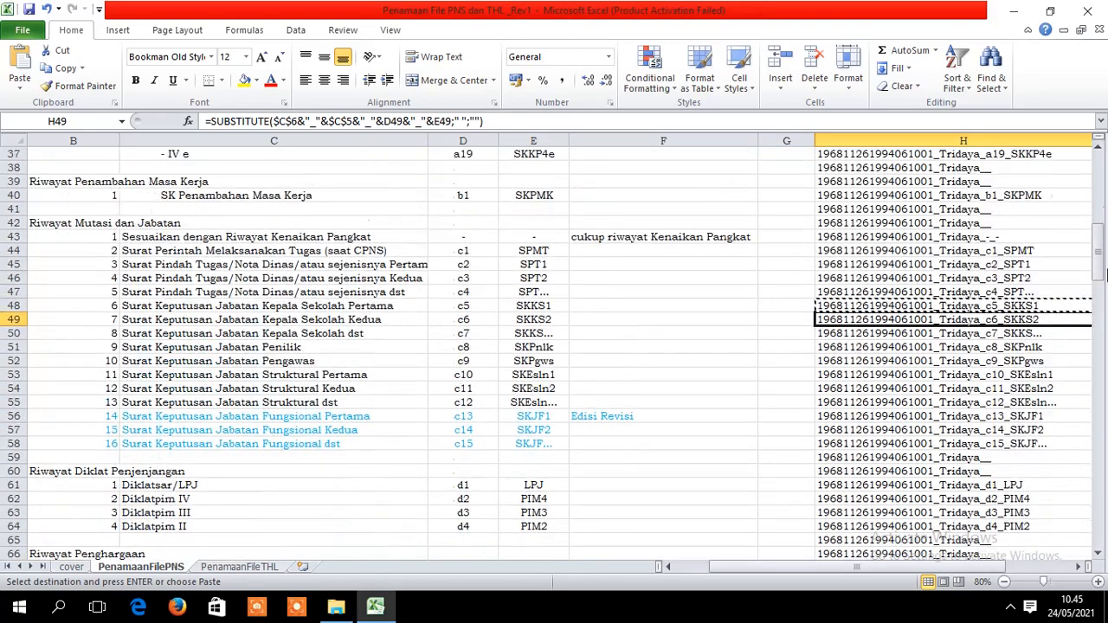
left_click(1047, 307)
left_click(1048, 319)
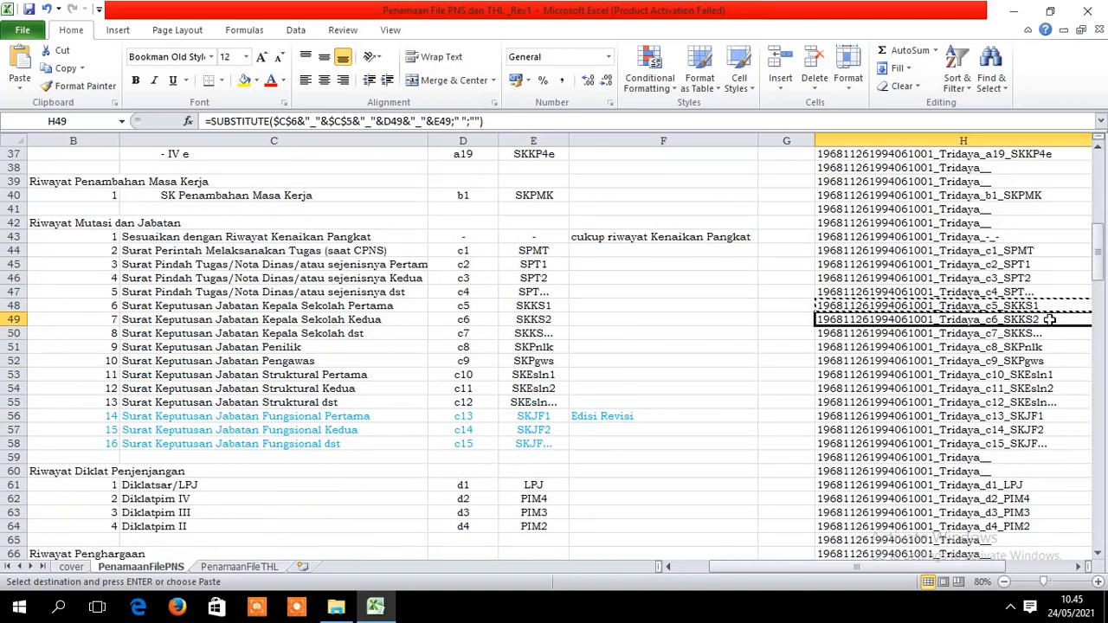
left_click(1047, 306)
left_click(1049, 318)
mouse_move(337, 610)
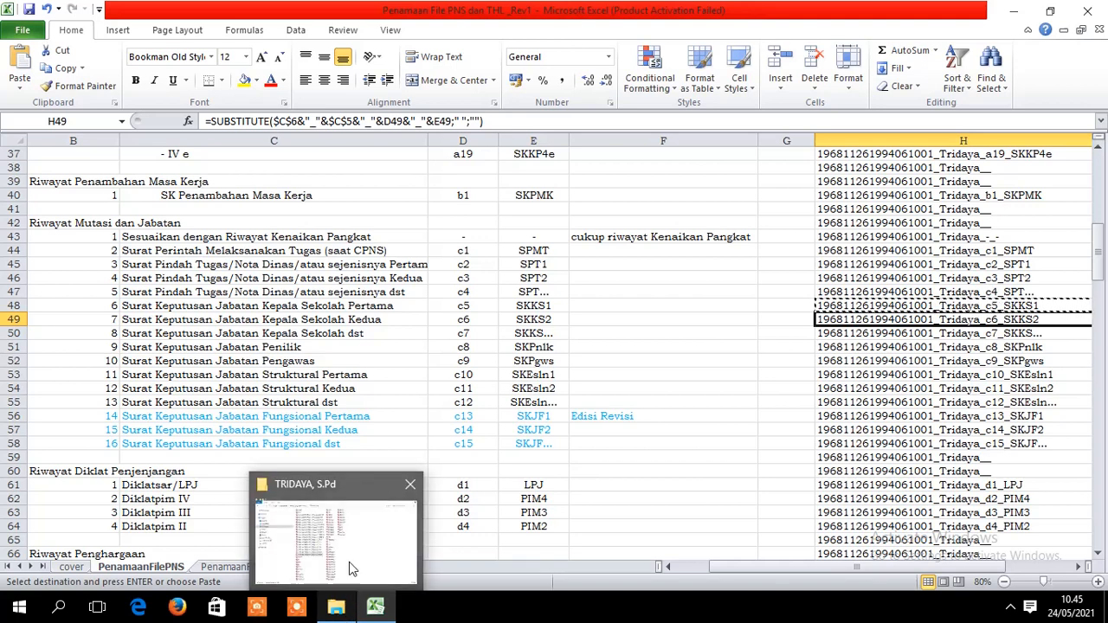
left_click(348, 559)
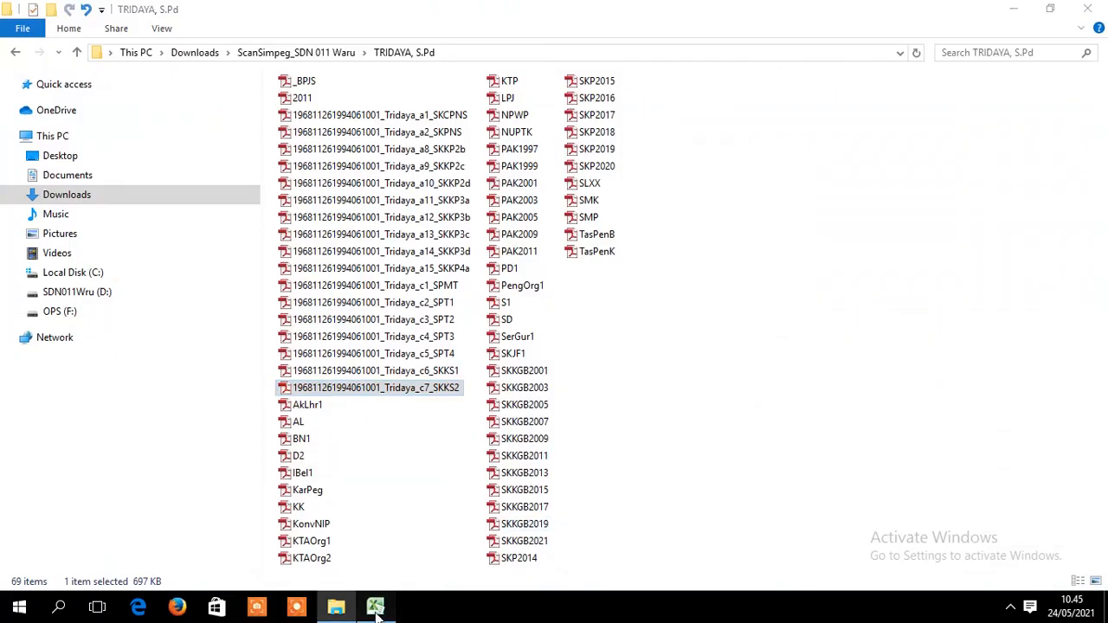
left_click(375, 606)
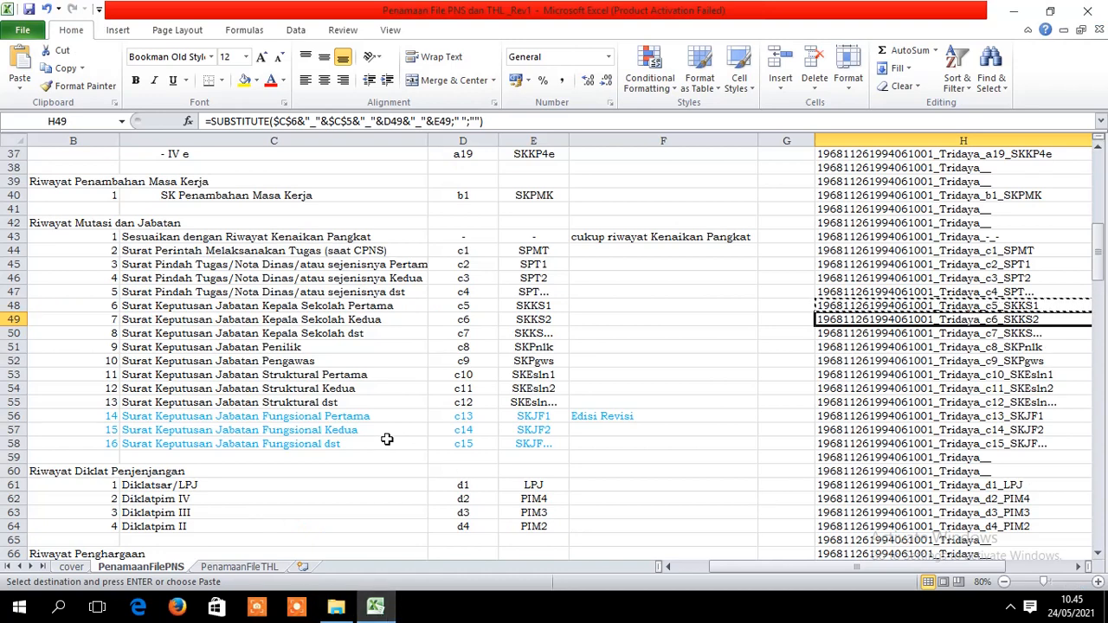
left_click(540, 321)
left_click(385, 335)
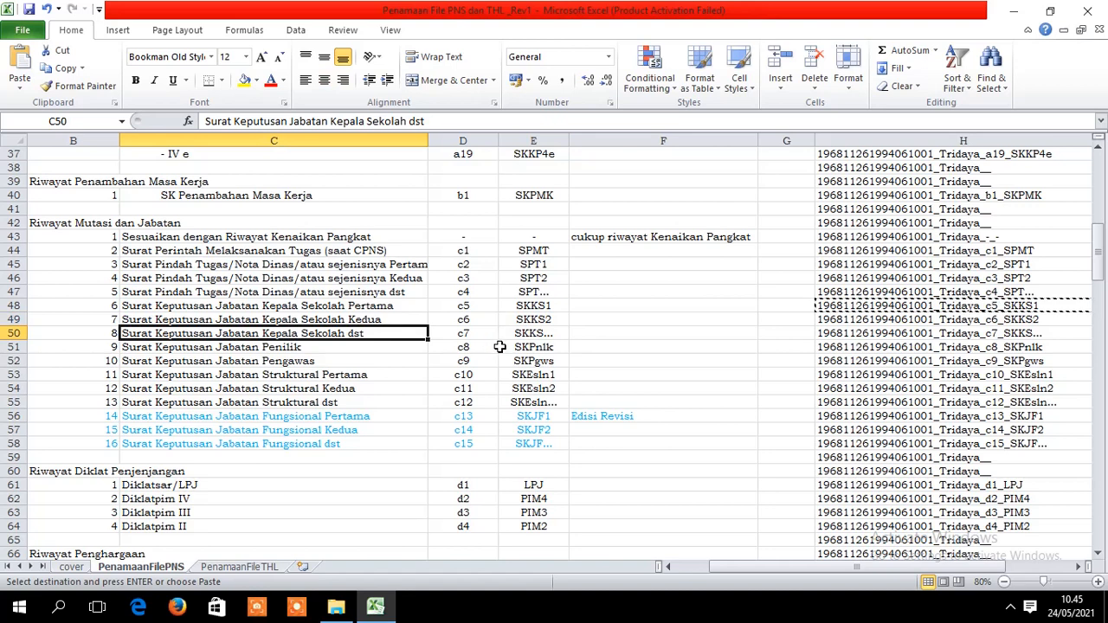
key("Down")
key("Down")
key("Down")
key("Down")
key("Down")
key("Down")
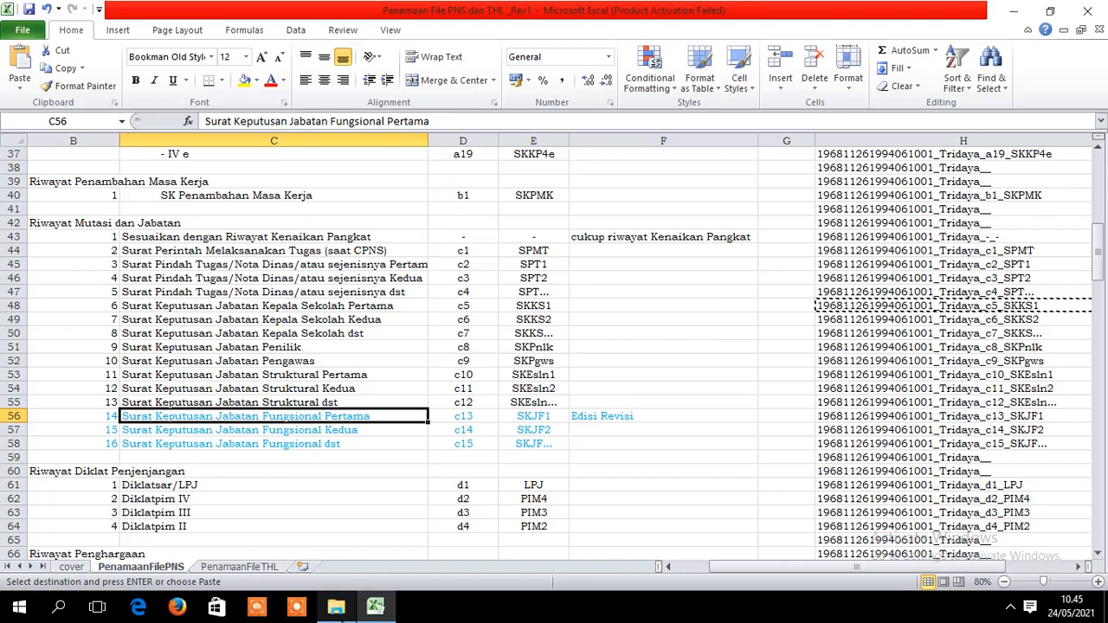
key("Right")
key("Right")
key("Right")
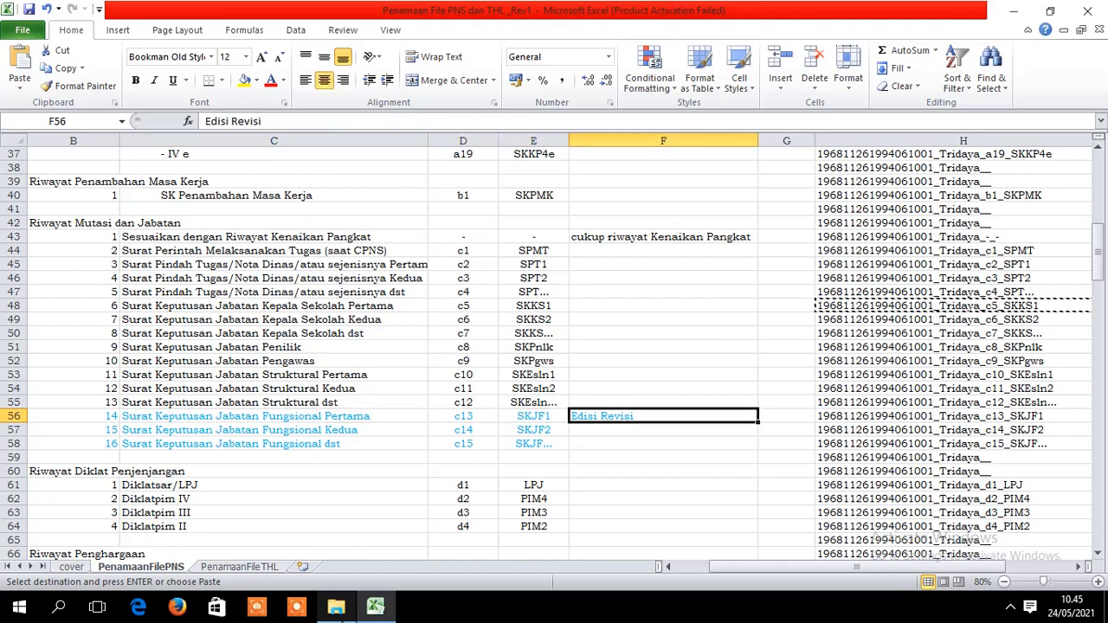
left_click(336, 608)
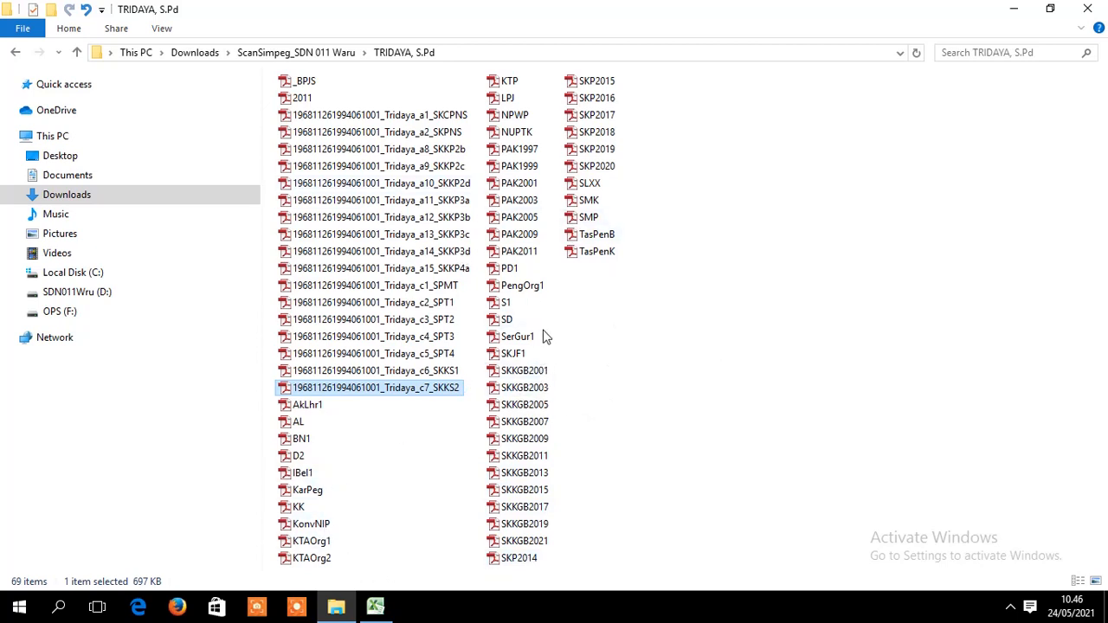
- Copy the c13_SKJF1 generated name from cell H56
left_click(519, 359)
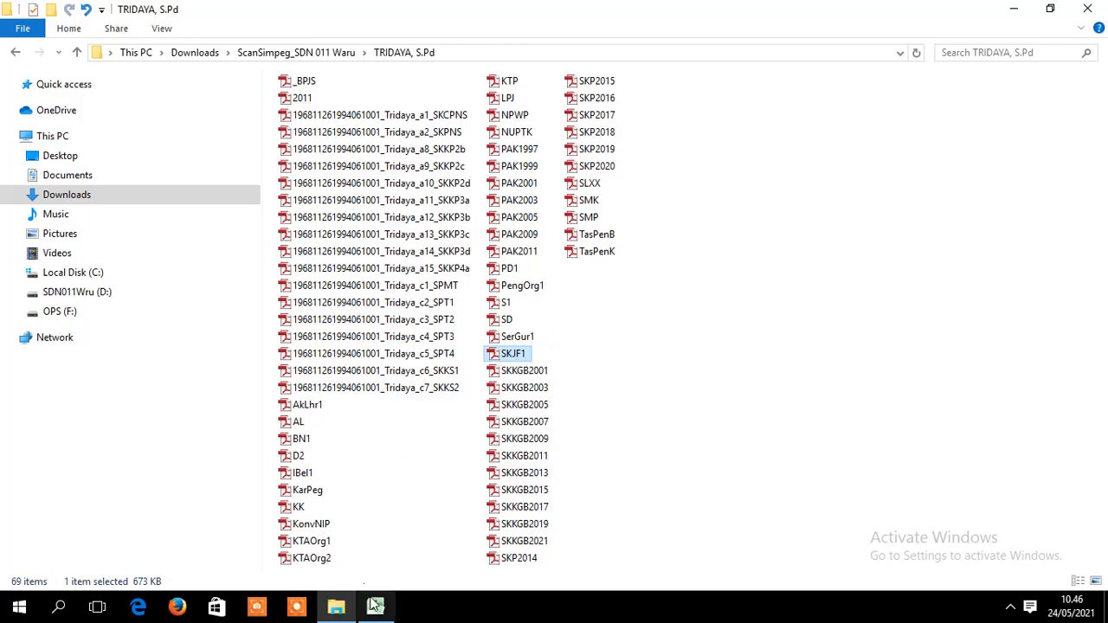
left_click(375, 606)
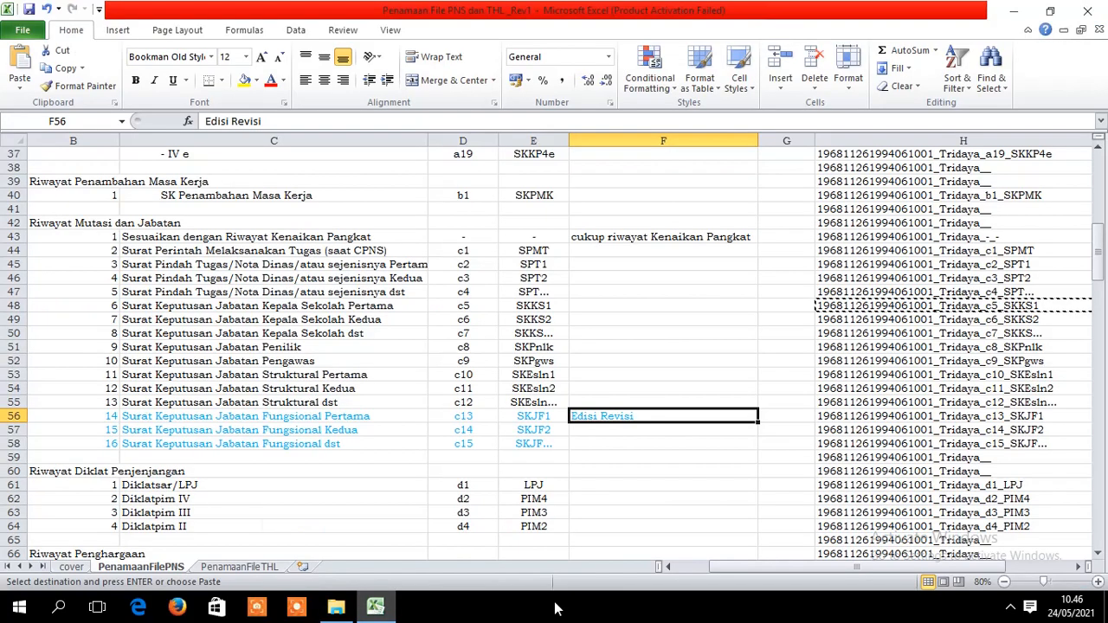
left_click(841, 420)
key("Up")
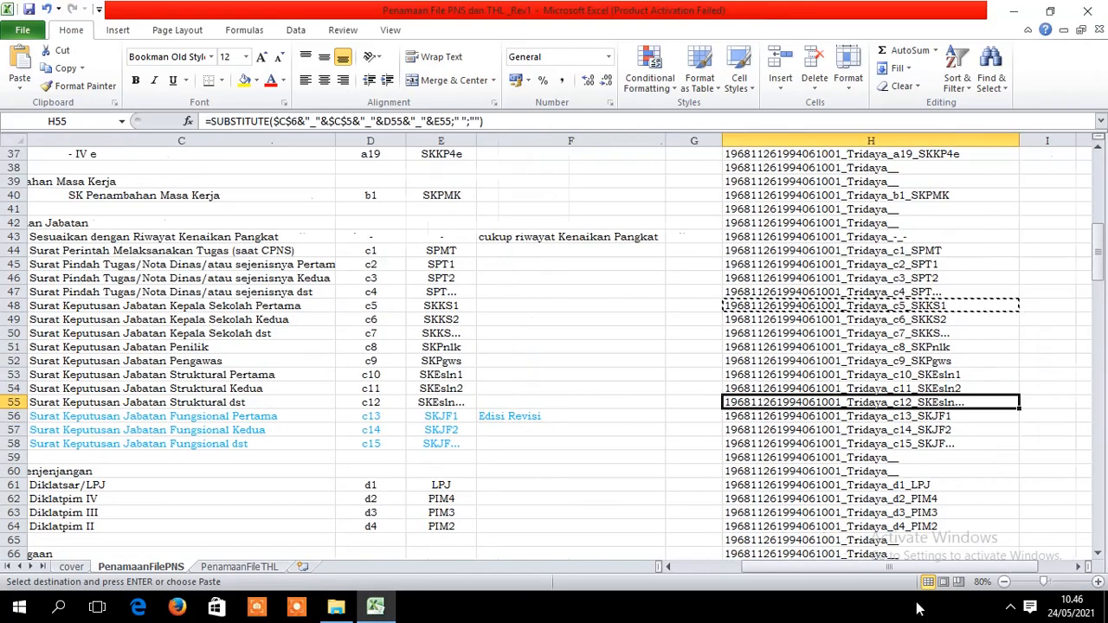
key("Down")
key("Down")
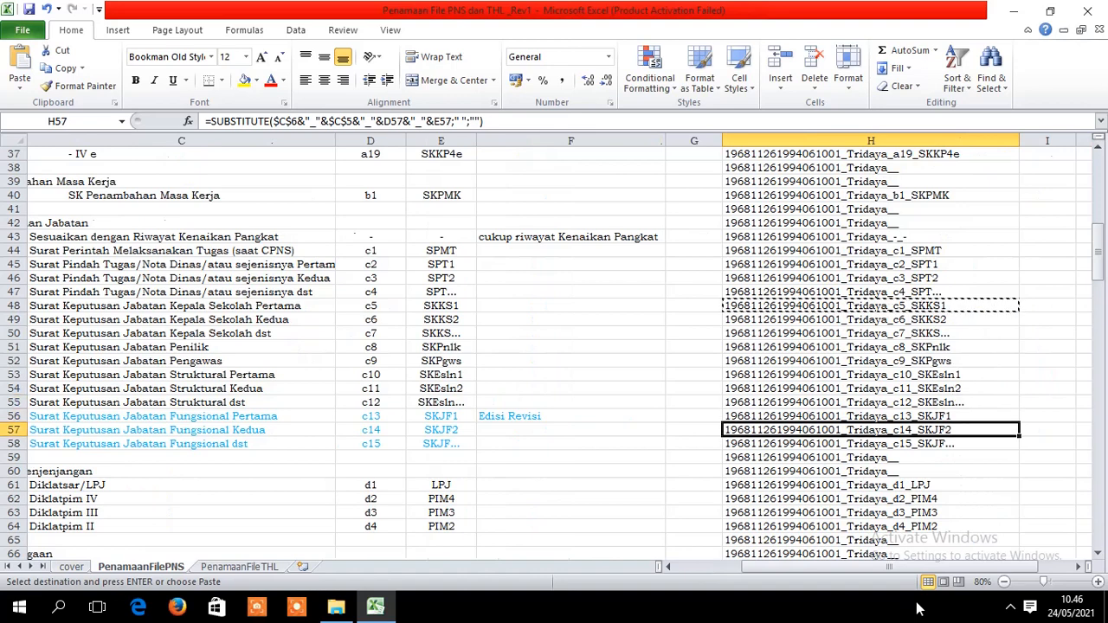
key("Up")
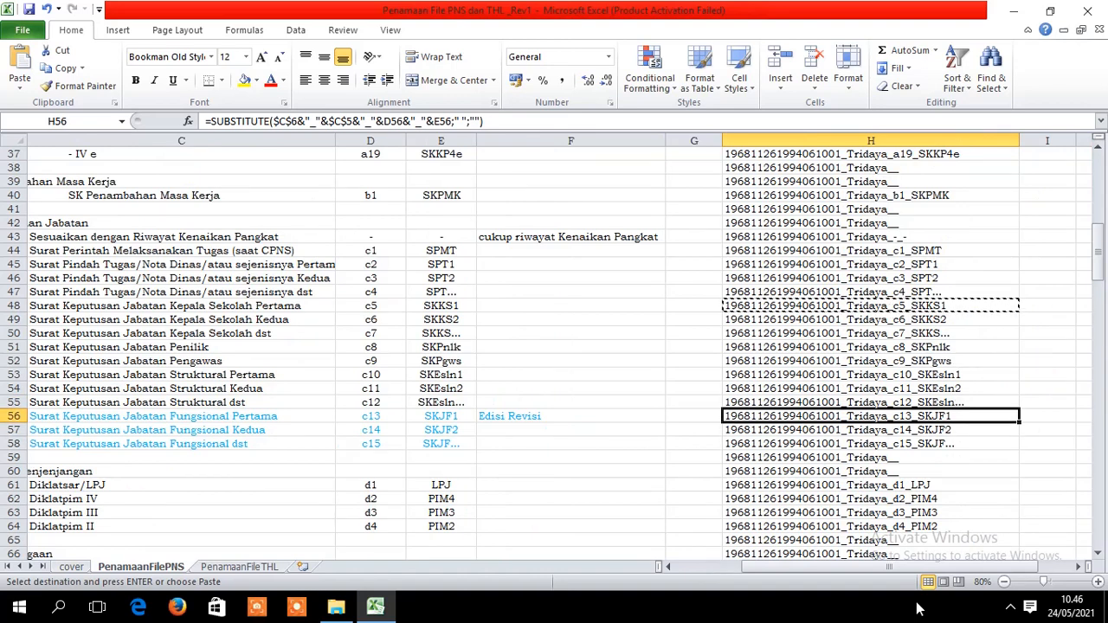
key("ctrl+c")
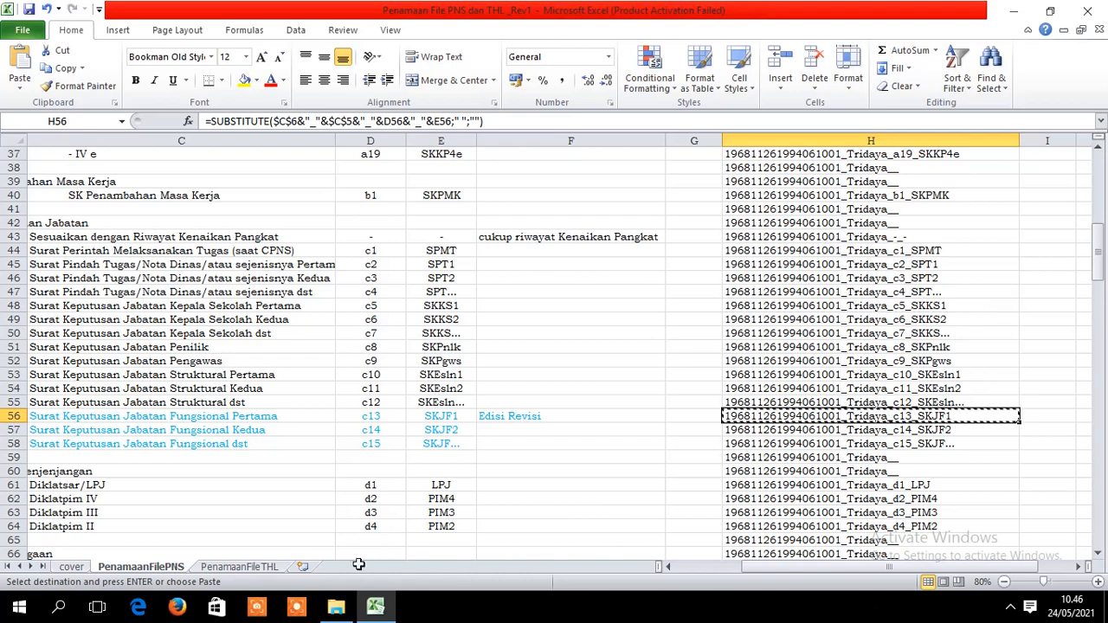
- Paste that name over the SKJF1 scan's file name
left_click(336, 607)
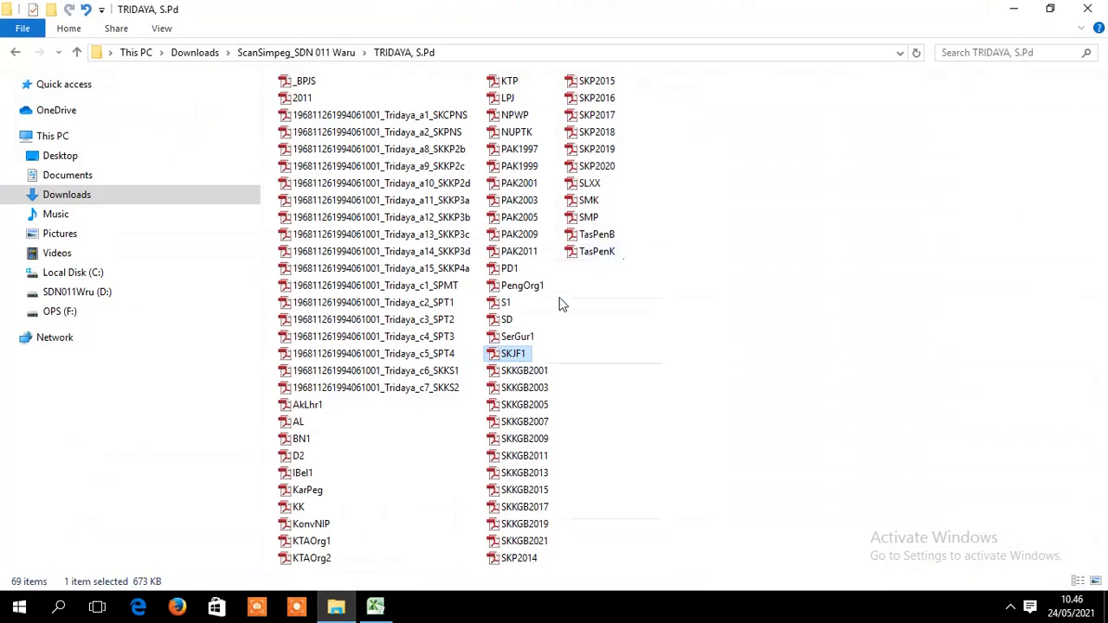
right_click(524, 354)
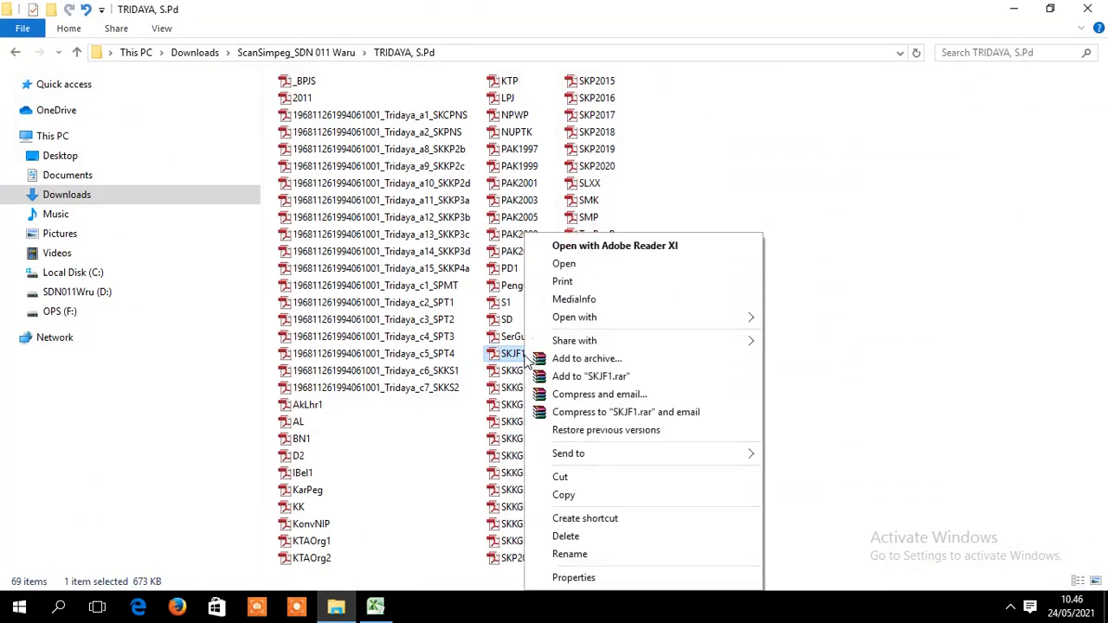
left_click(569, 554)
key("ctrl+v")
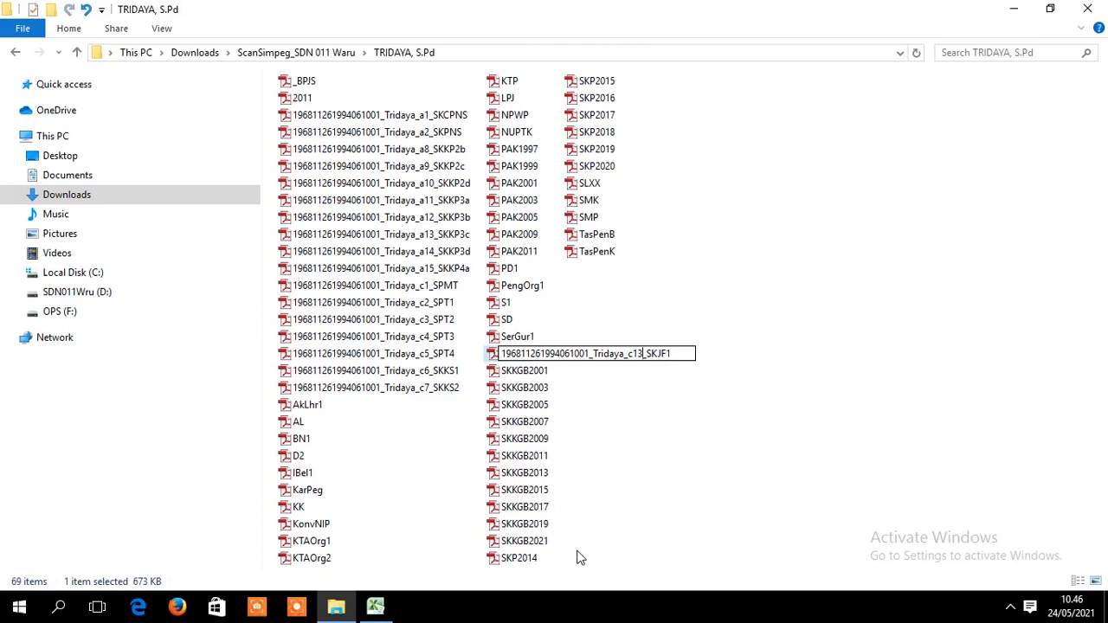
key("Return")
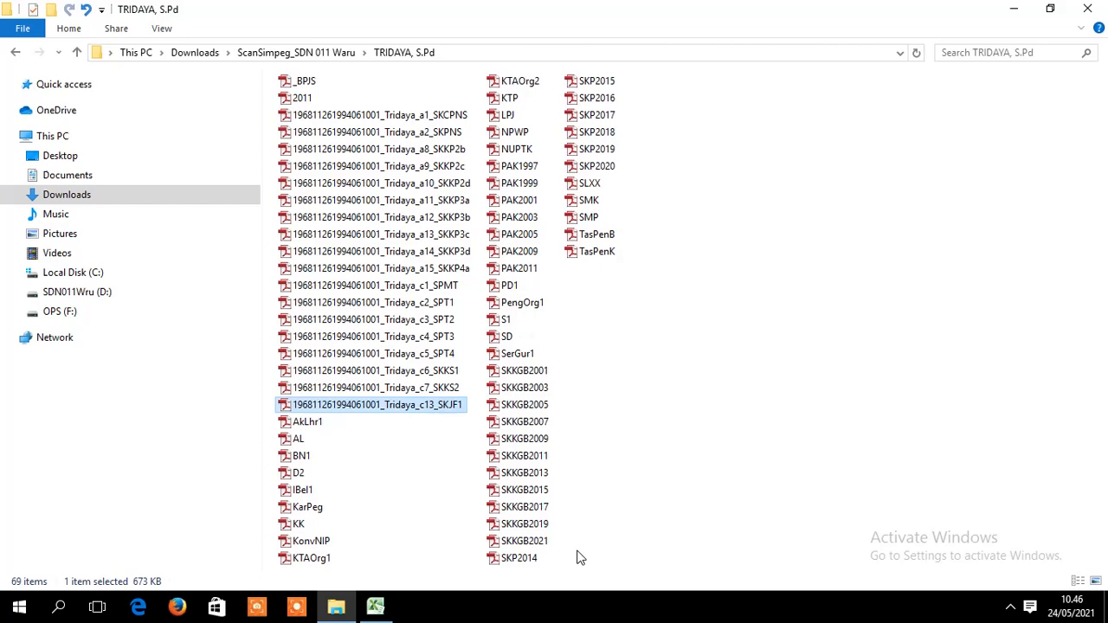
- Edit the renamed SKJF1 file in place, replacing the code 13 with 8
left_click(375, 606)
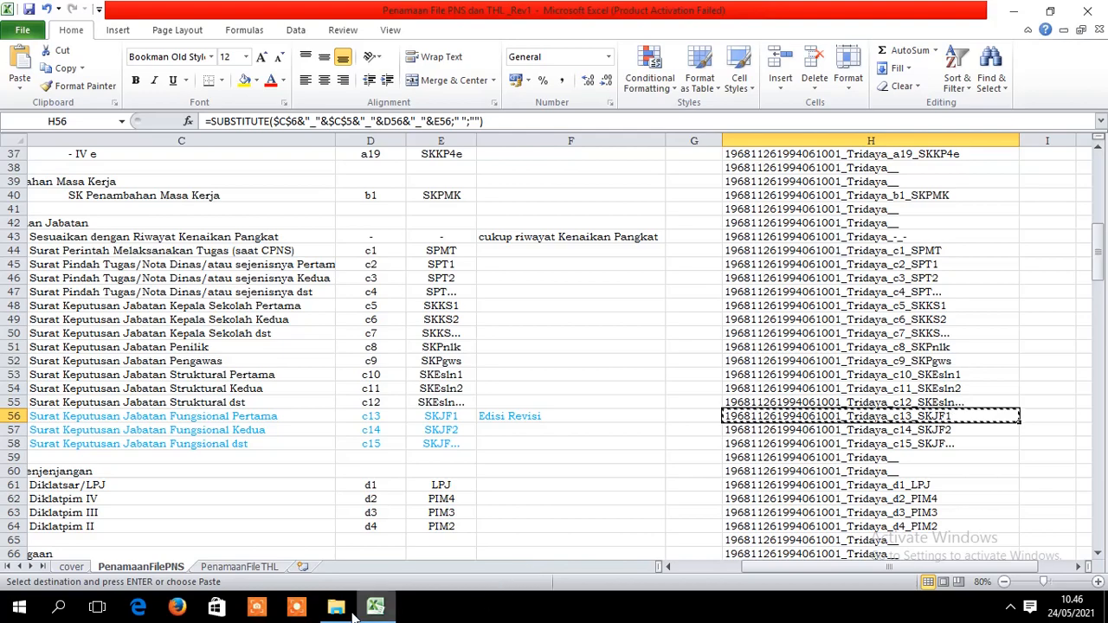
mouse_move(342, 614)
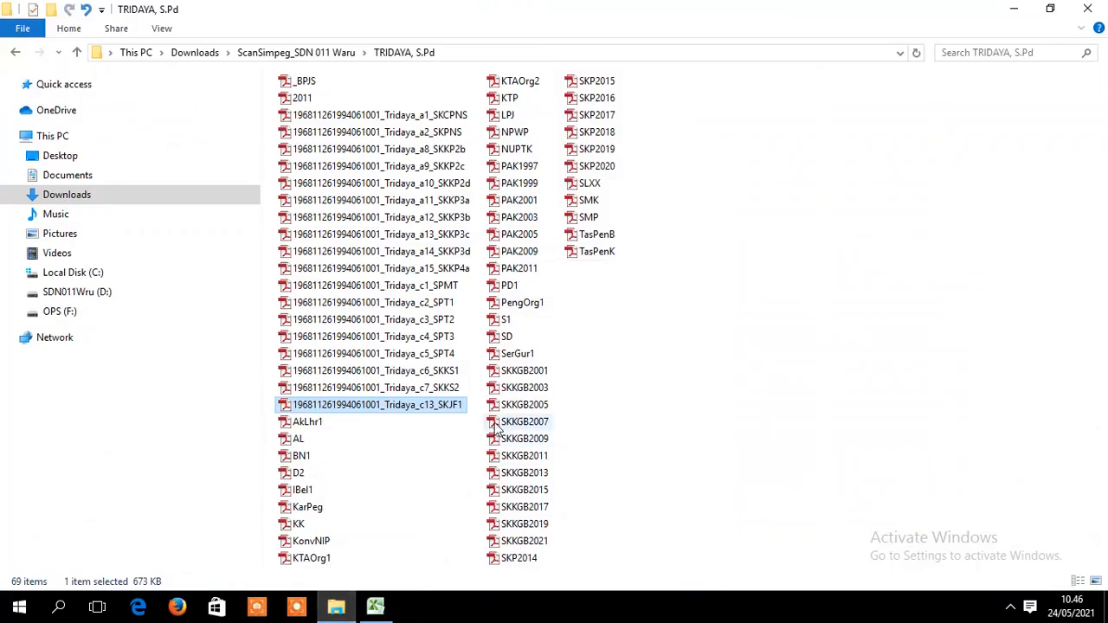
left_click(433, 388)
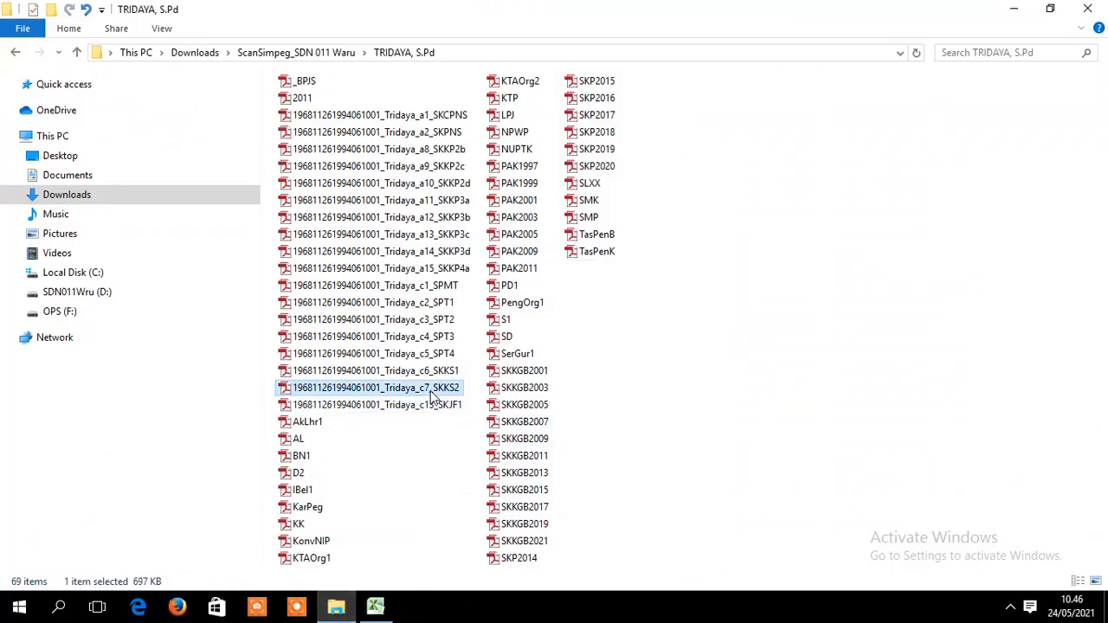
left_click(430, 406)
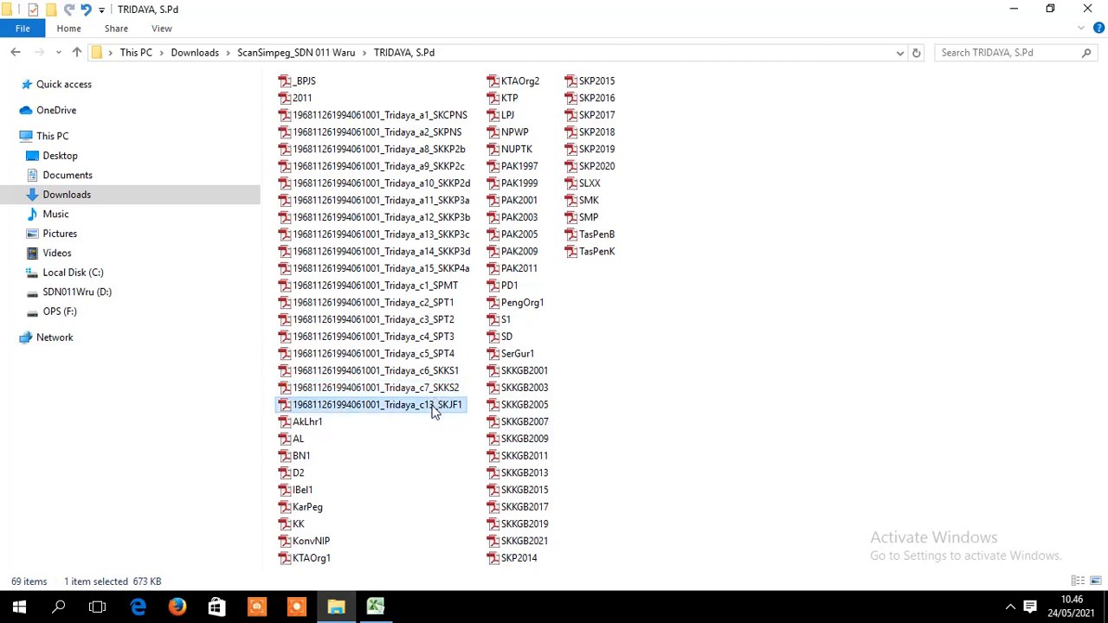
left_click(432, 407)
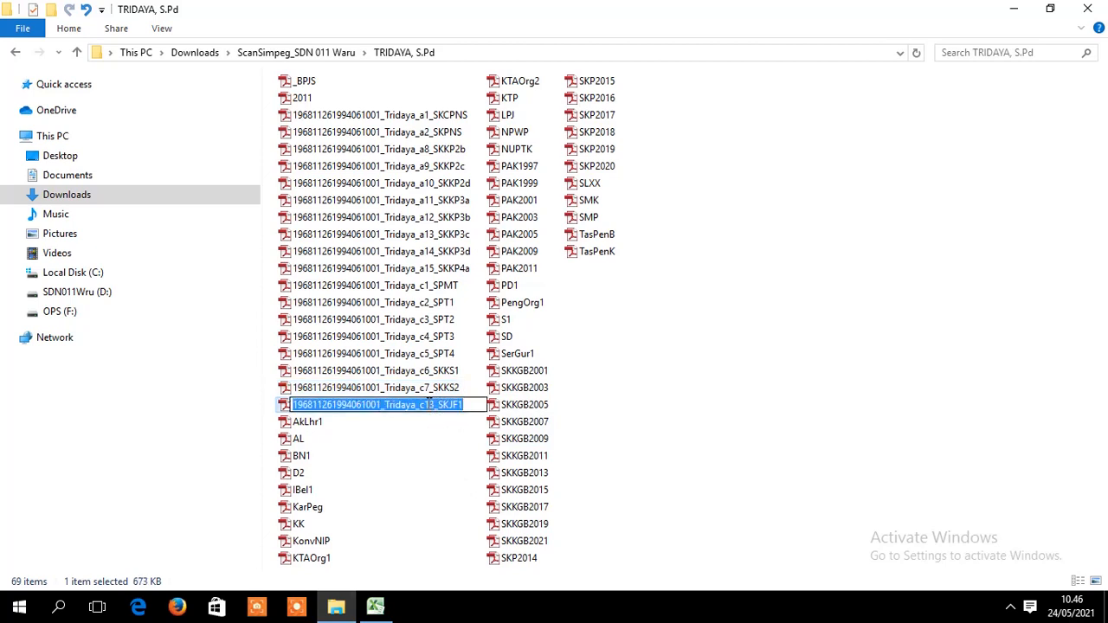
left_click(425, 405)
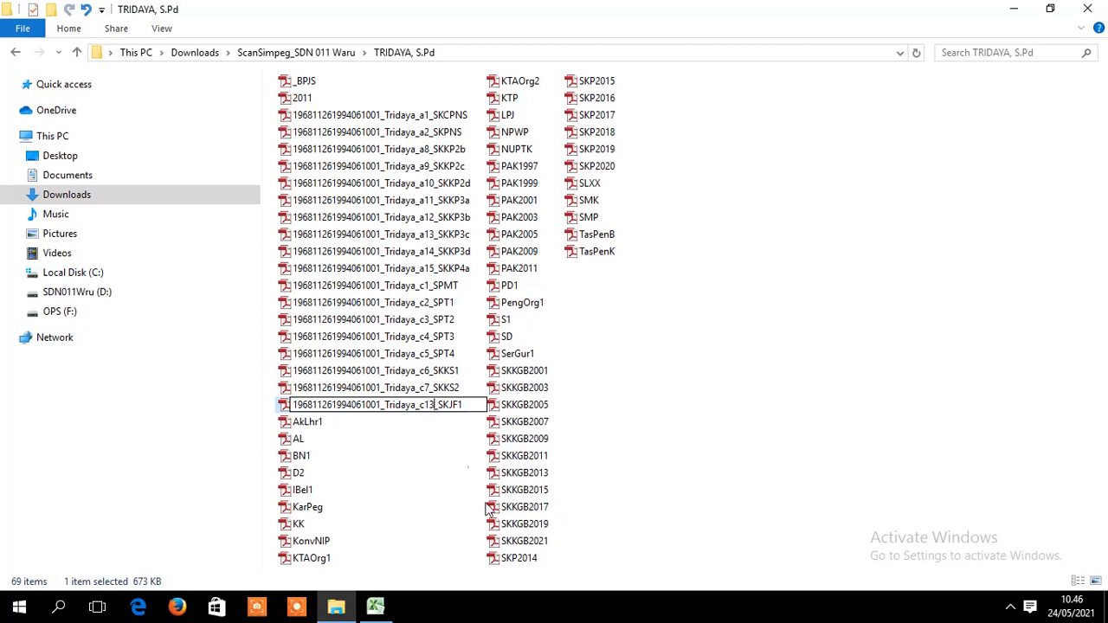
key("BackSpace")
key("BackSpace")
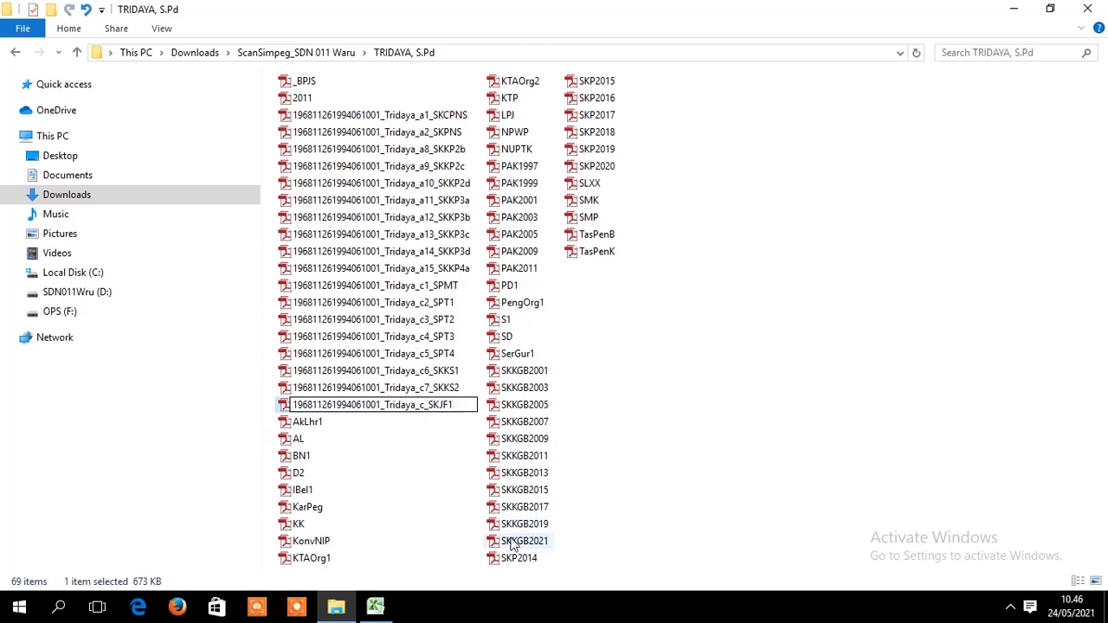
type("8")
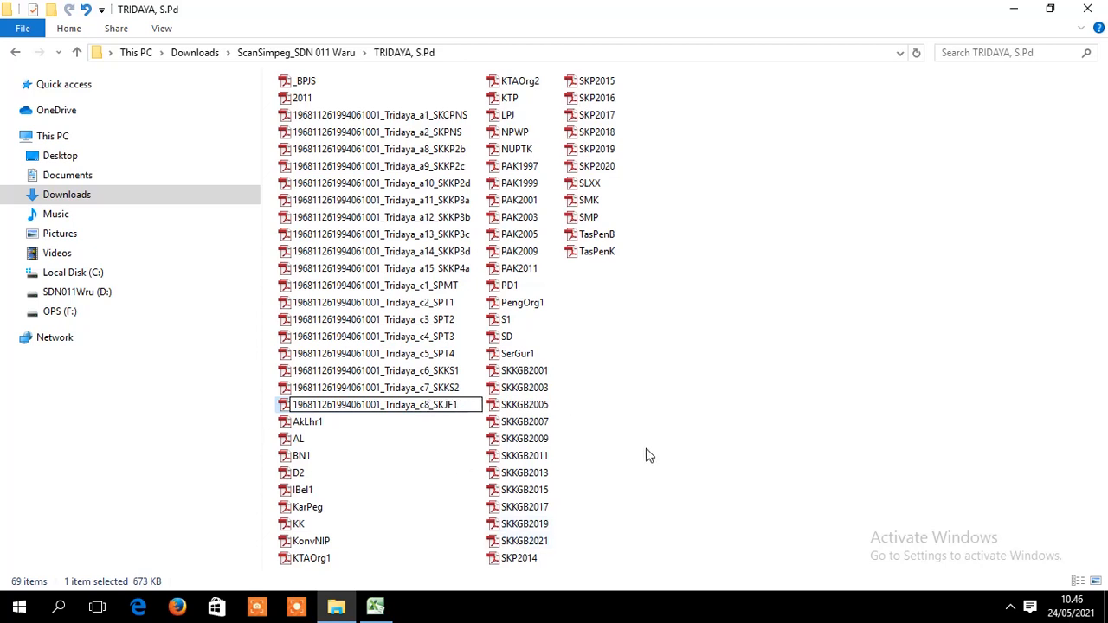
key("Return")
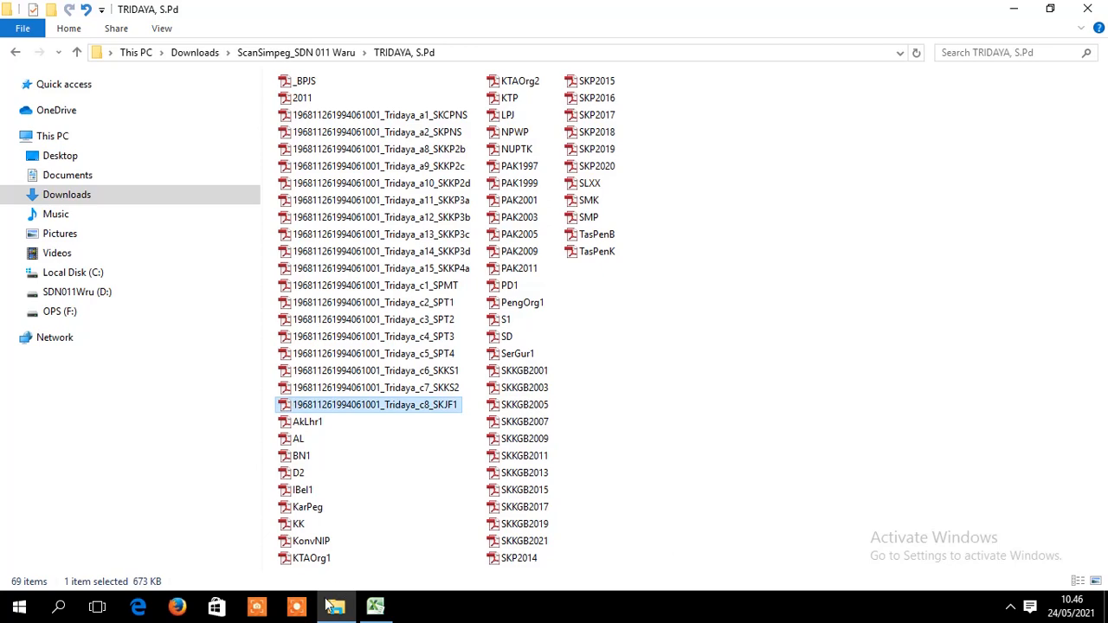
mouse_move(379, 607)
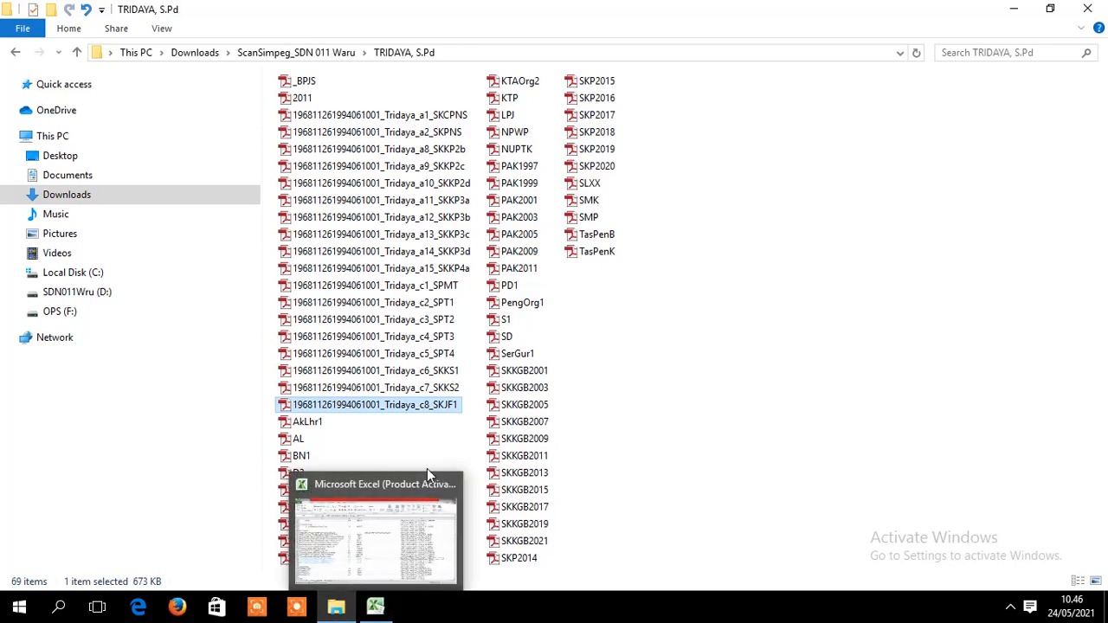
left_click(375, 610)
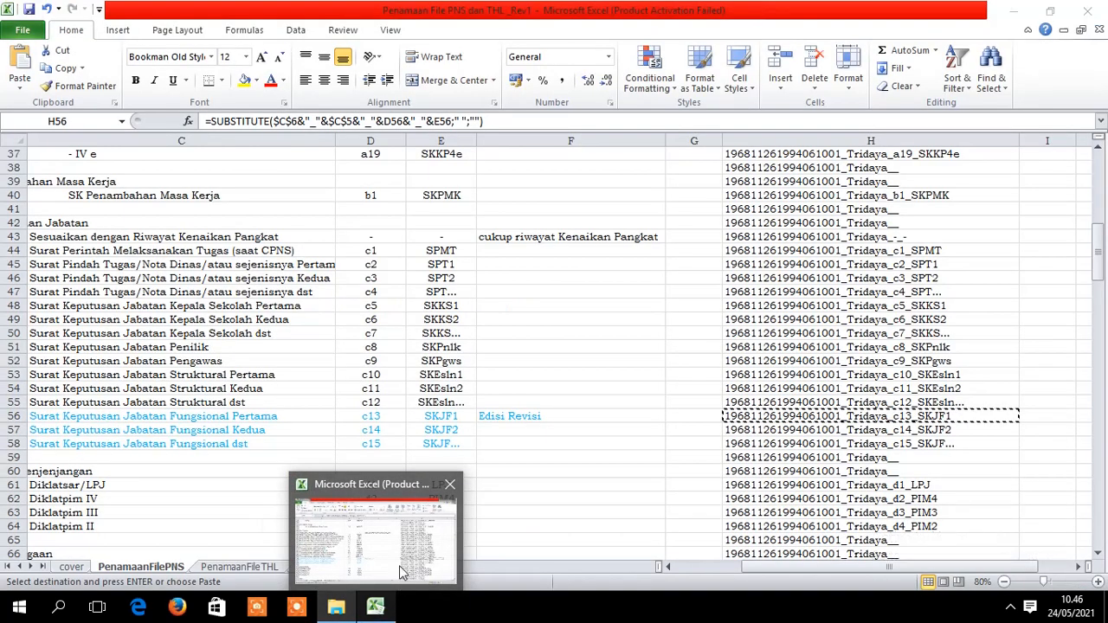
left_click(386, 607)
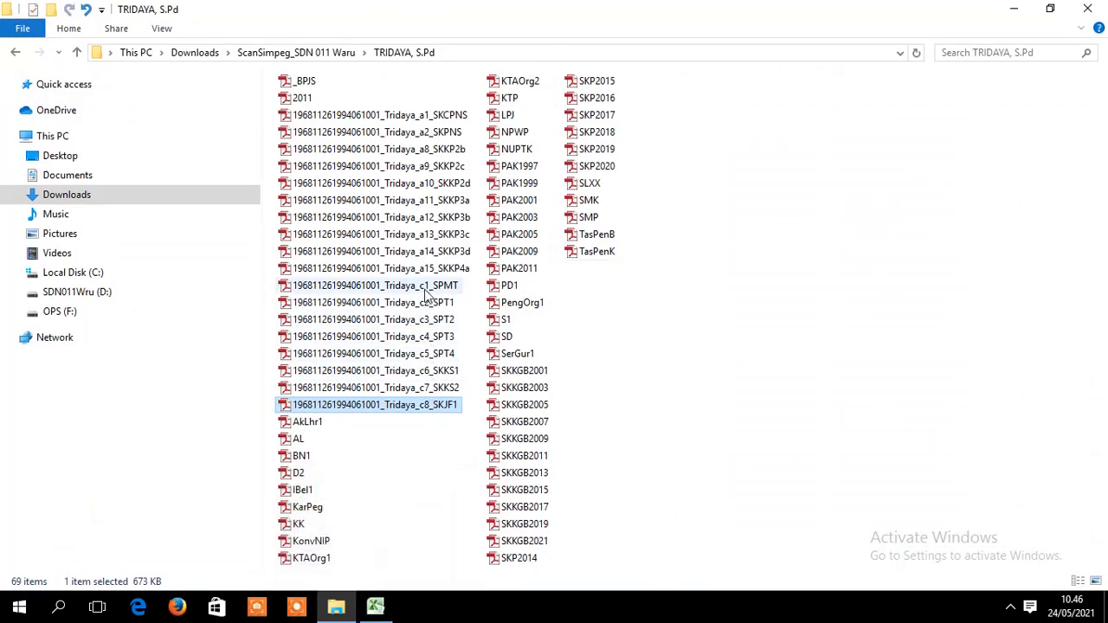
- Copy the d1_LPJ generated name from cell H61
left_click(375, 609)
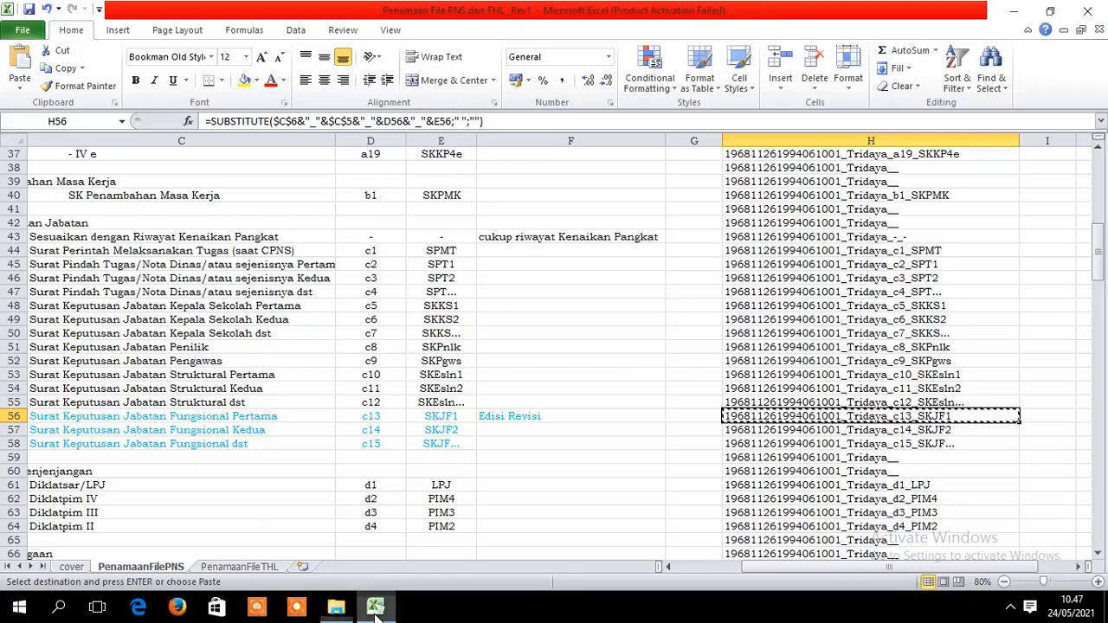
left_click(676, 486)
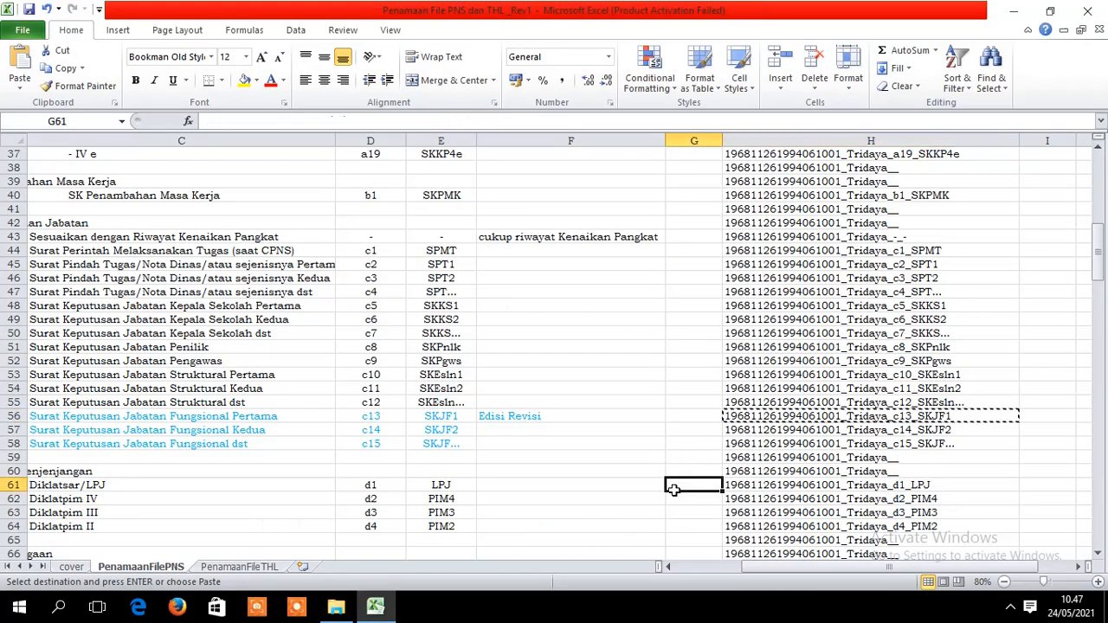
left_click_drag(1099, 274, 1099, 294)
left_click_drag(844, 569, 792, 586)
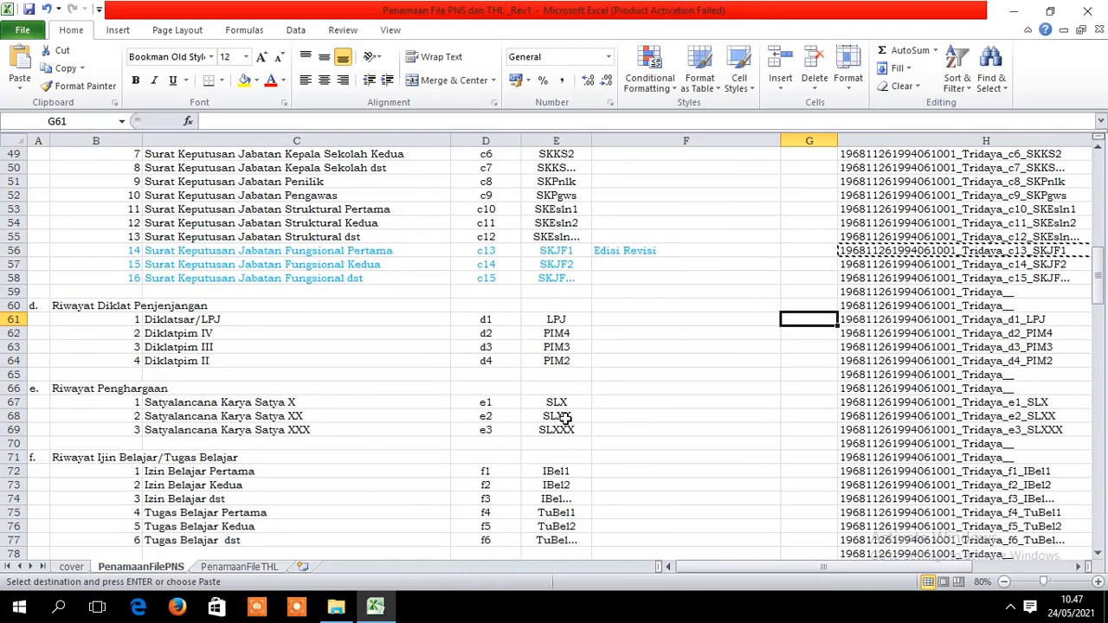
left_click(961, 320)
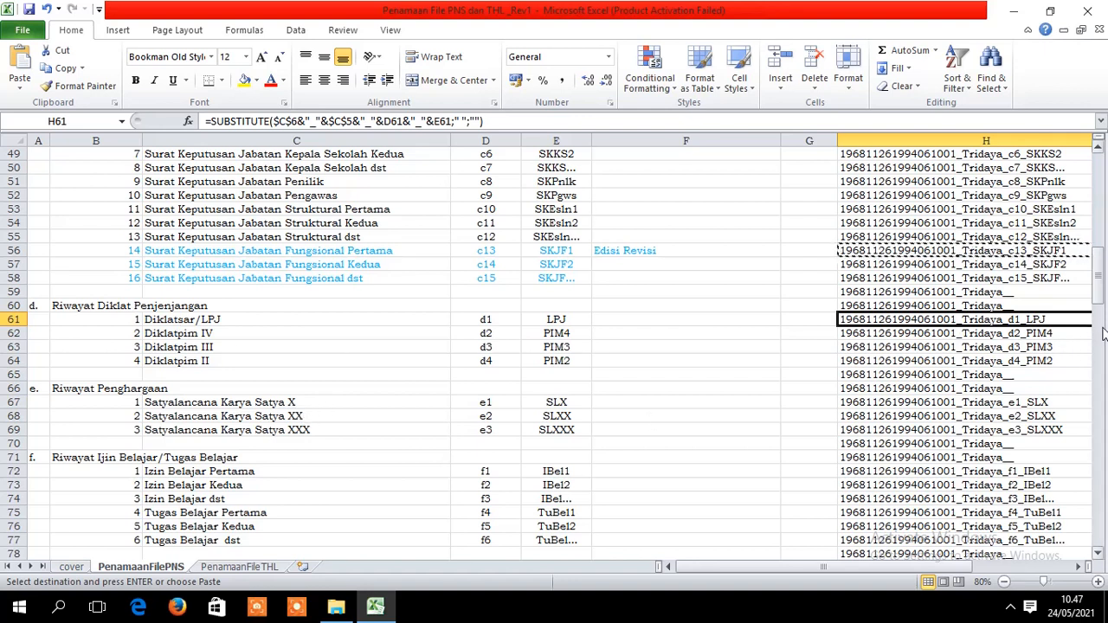
key("ctrl+c")
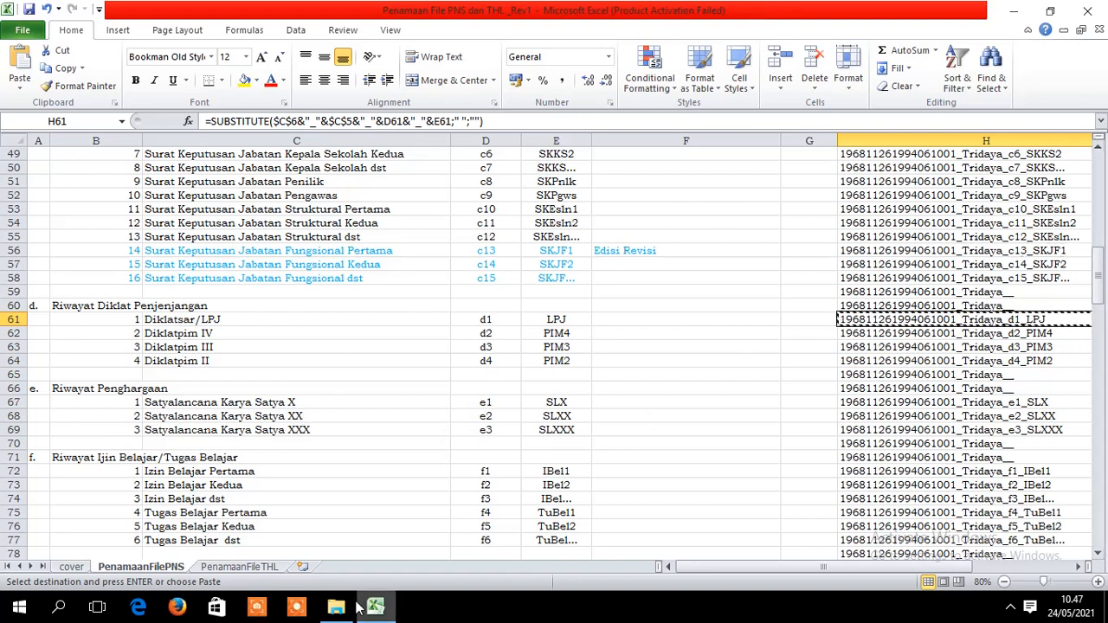
- Paste the d1_LPJ name over the LPJ scan's file name
left_click(337, 608)
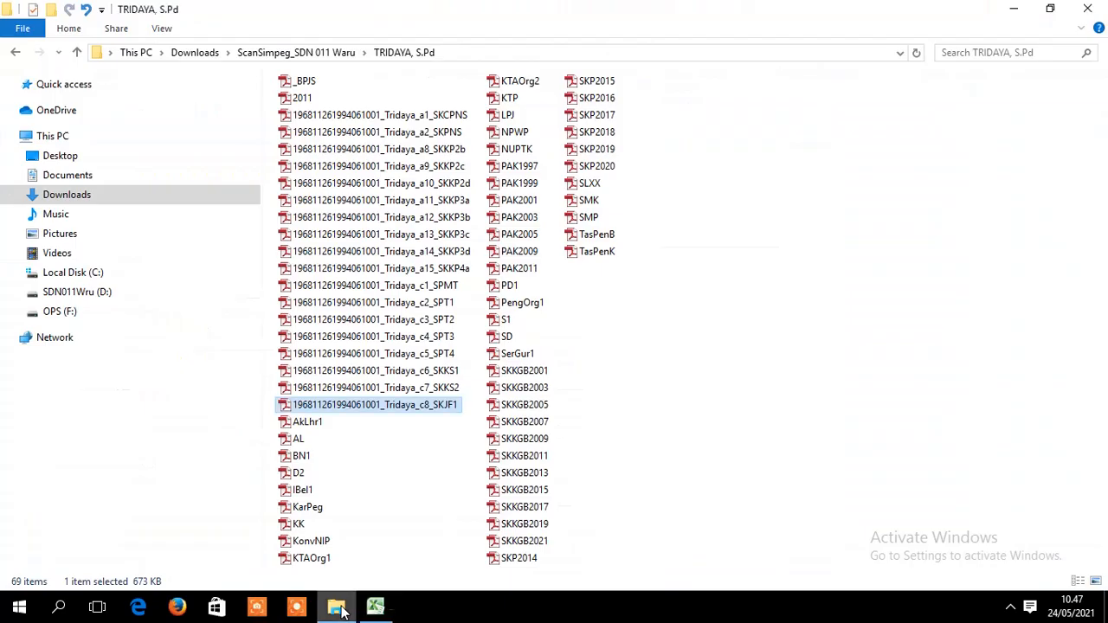
left_click(508, 116)
right_click(511, 118)
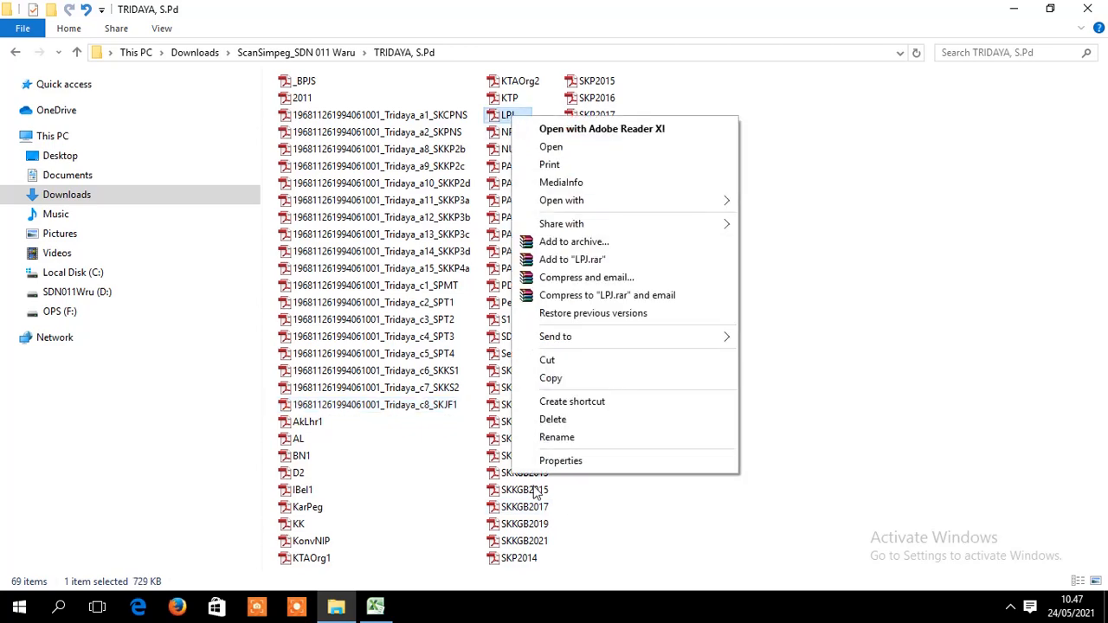
left_click(581, 437)
key("ctrl+v")
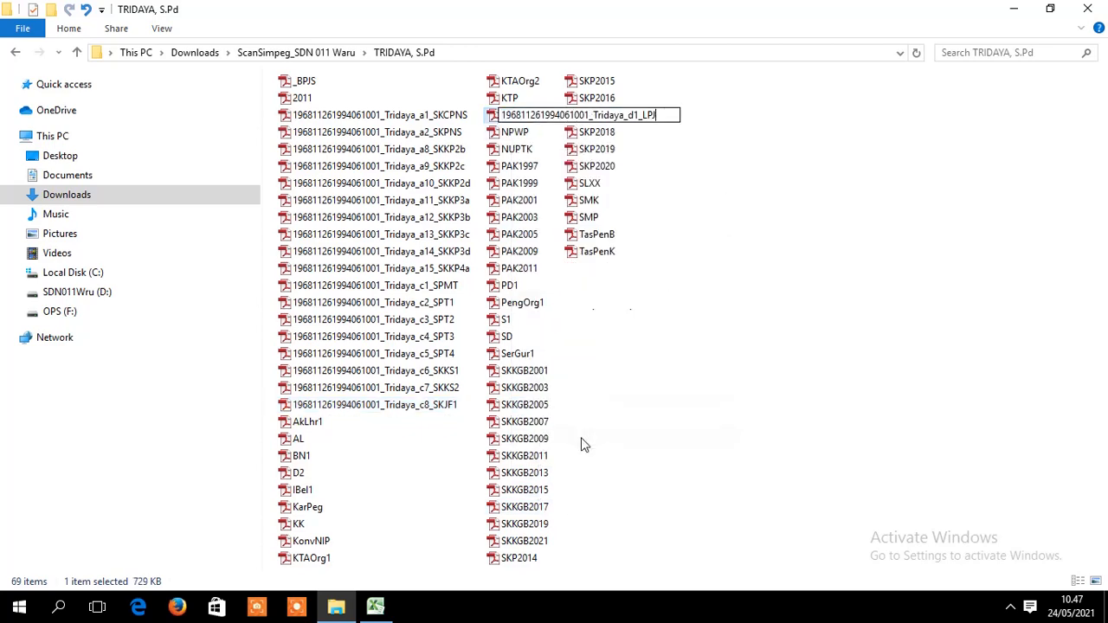
key("Return")
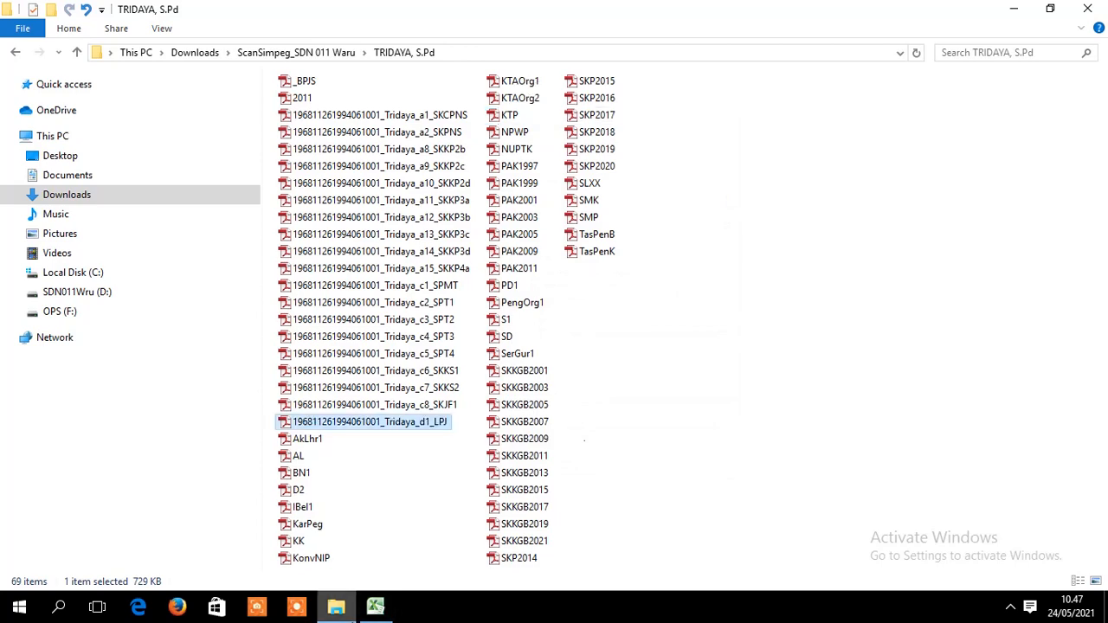
- Review the generated names in H62–H68 and pick out the SLXX scan in the folder
left_click(375, 607)
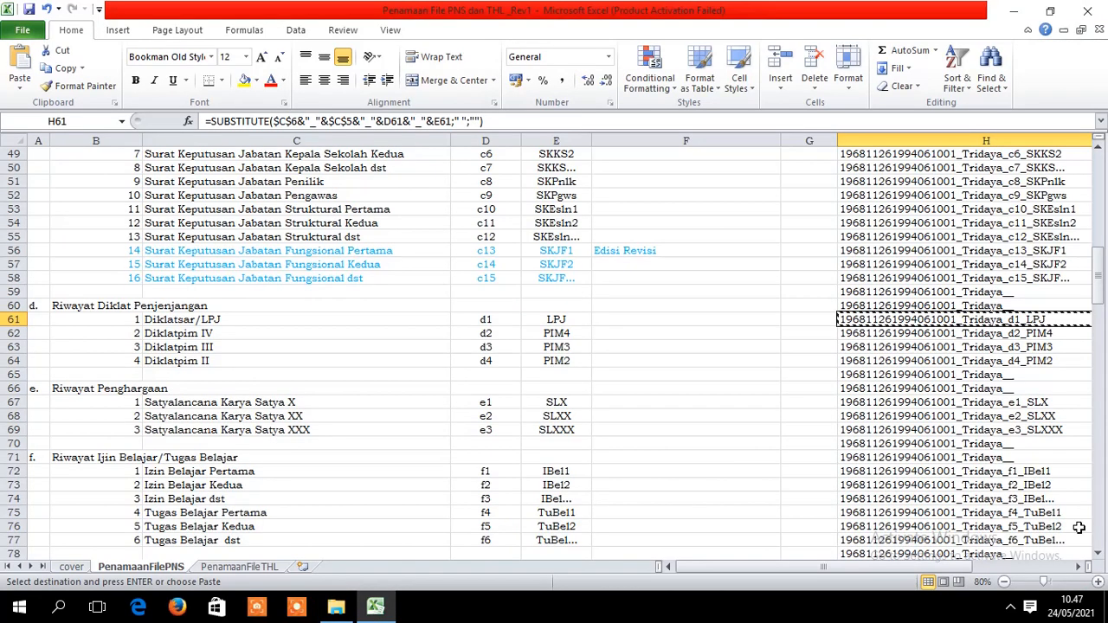
left_click(1050, 337)
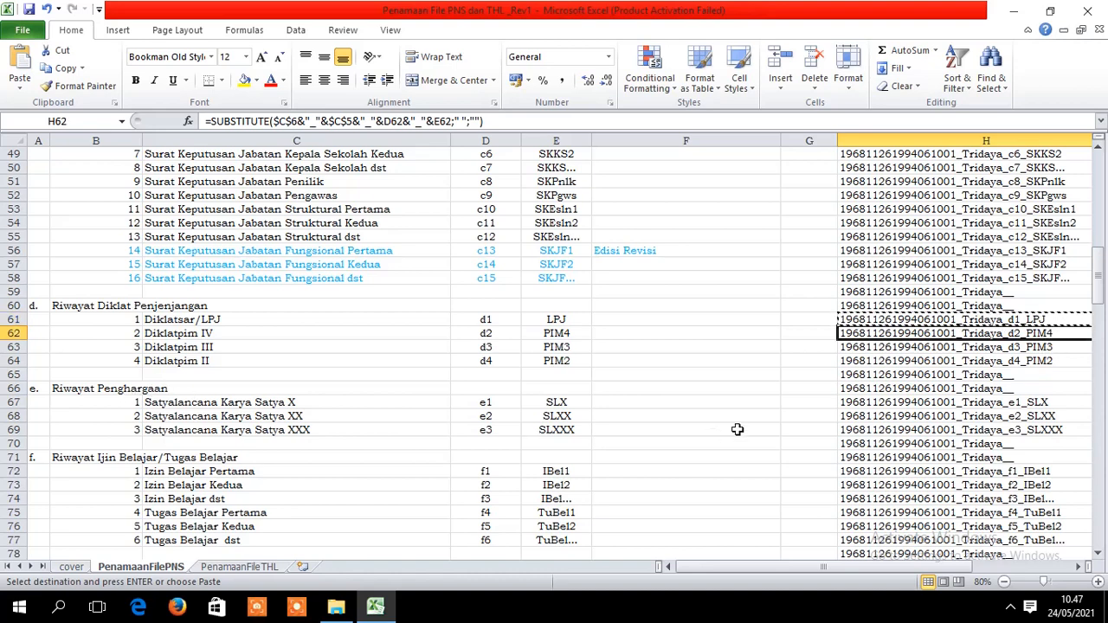
left_click(101, 394)
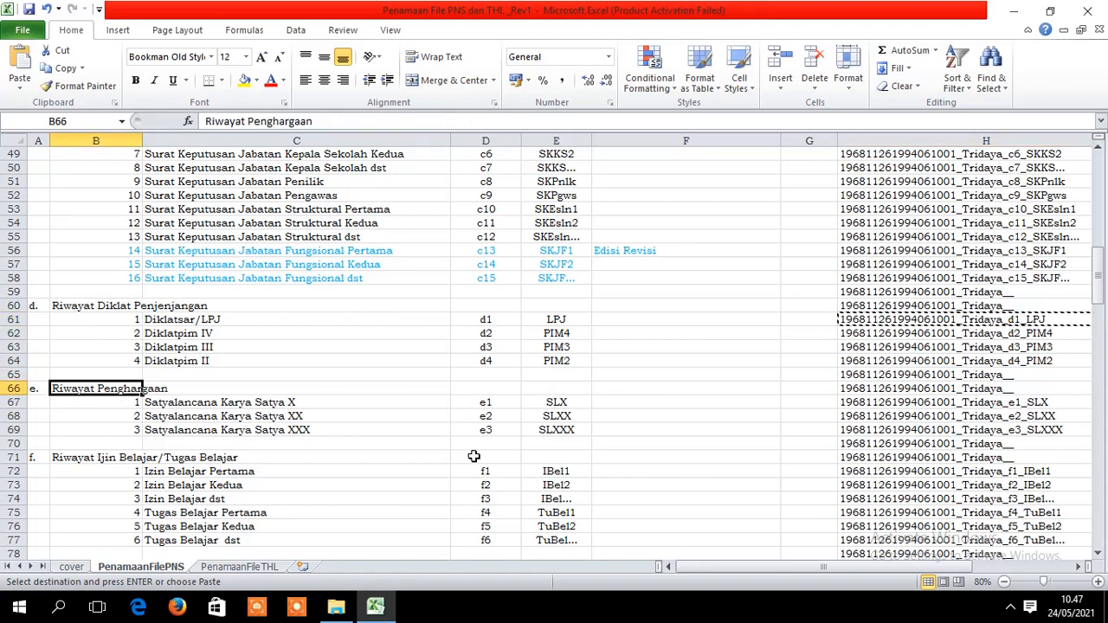
left_click(1043, 405)
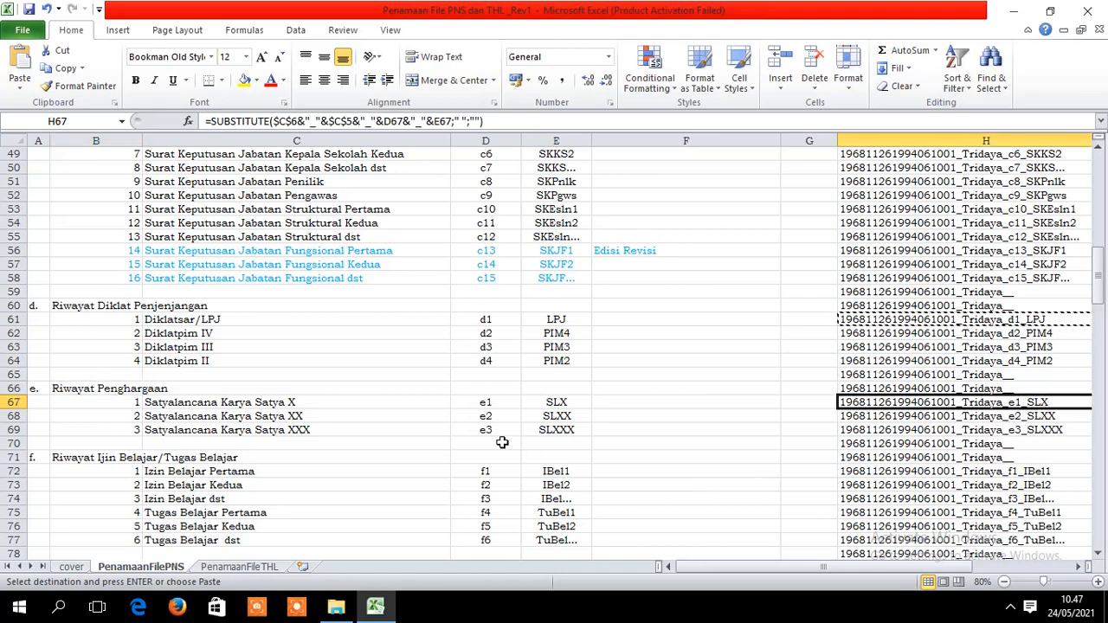
left_click(1020, 419)
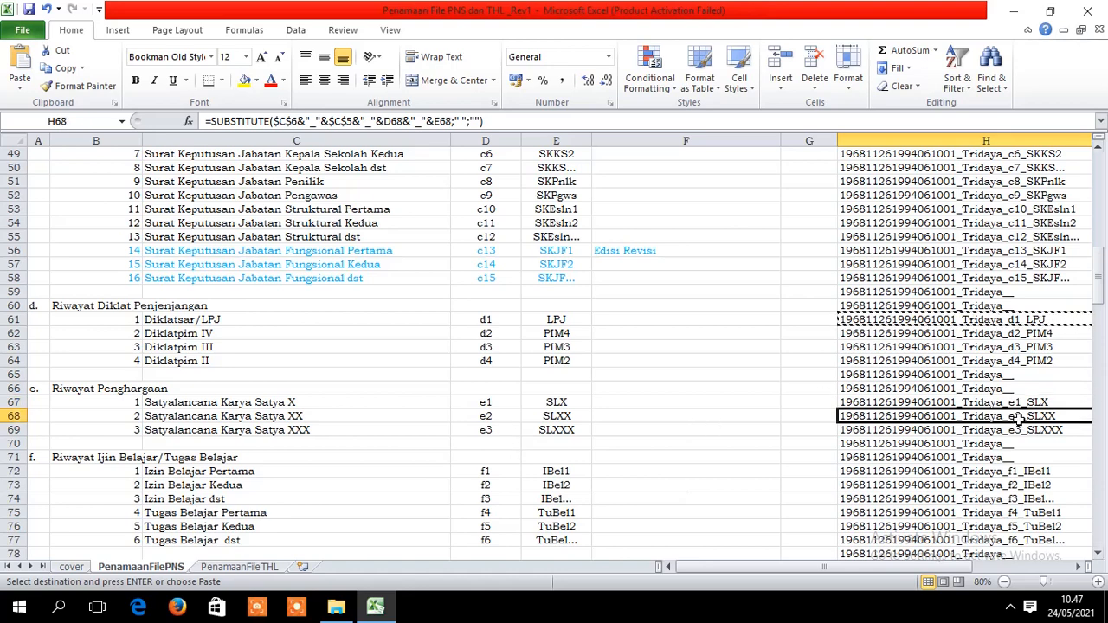
left_click(1028, 404)
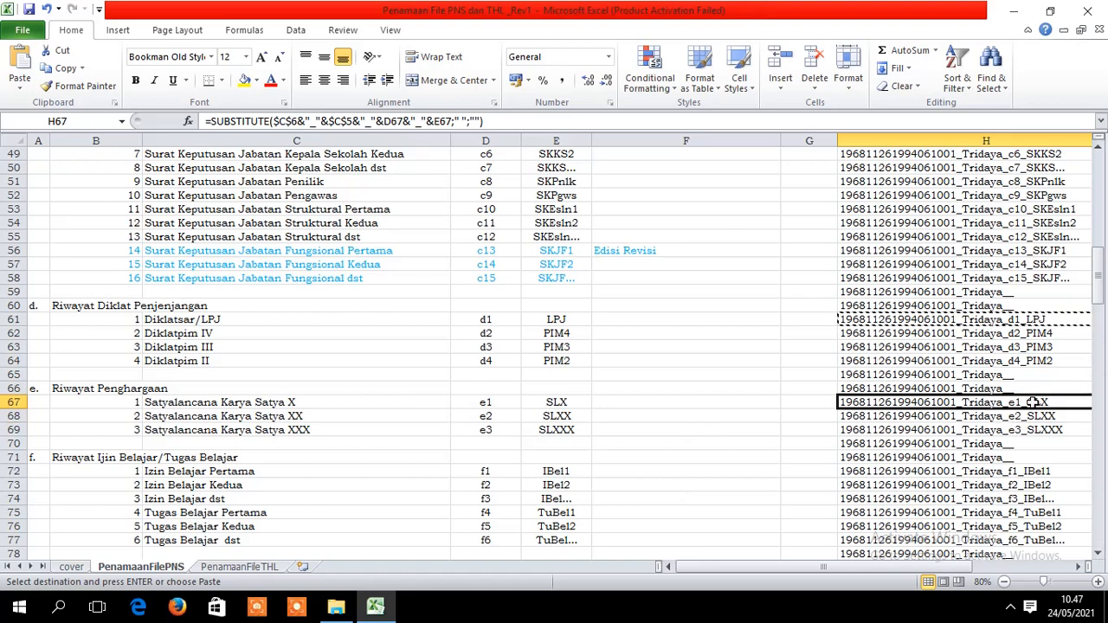
left_click(336, 608)
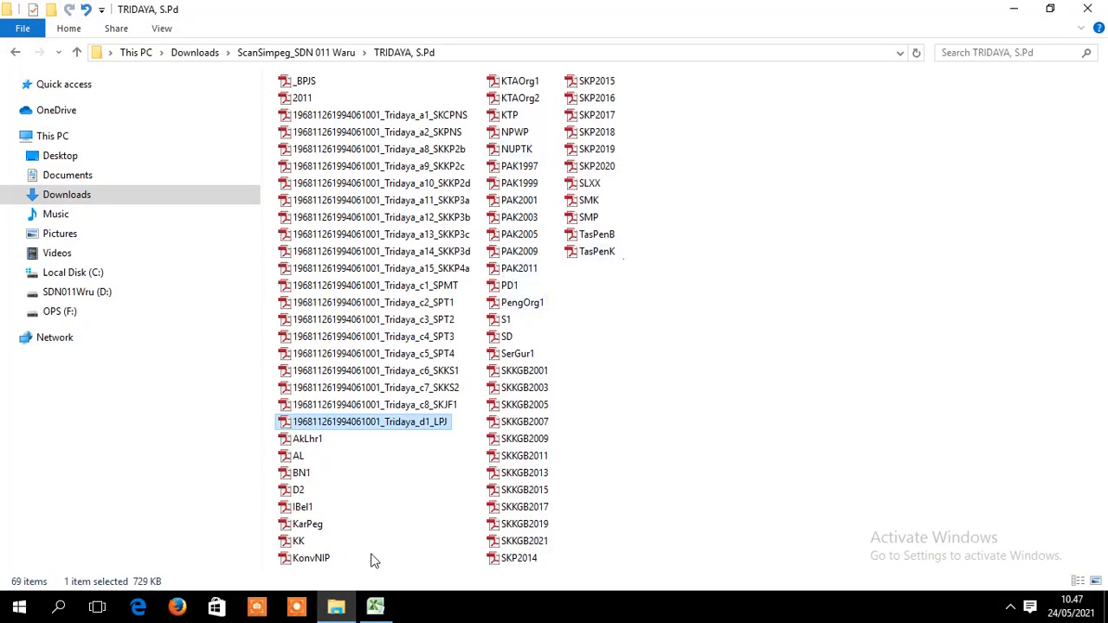
left_click(587, 187)
right_click(587, 192)
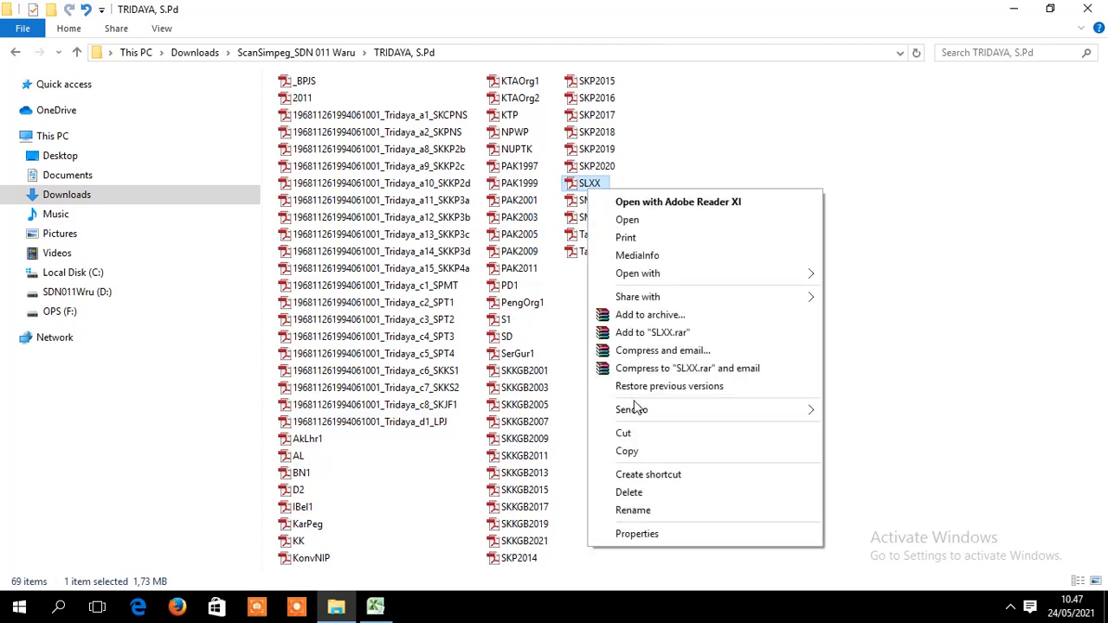
left_click(595, 185)
- Copy the e2_SLXX name from H68 and paste it as the SLXX file's new name
left_click(375, 606)
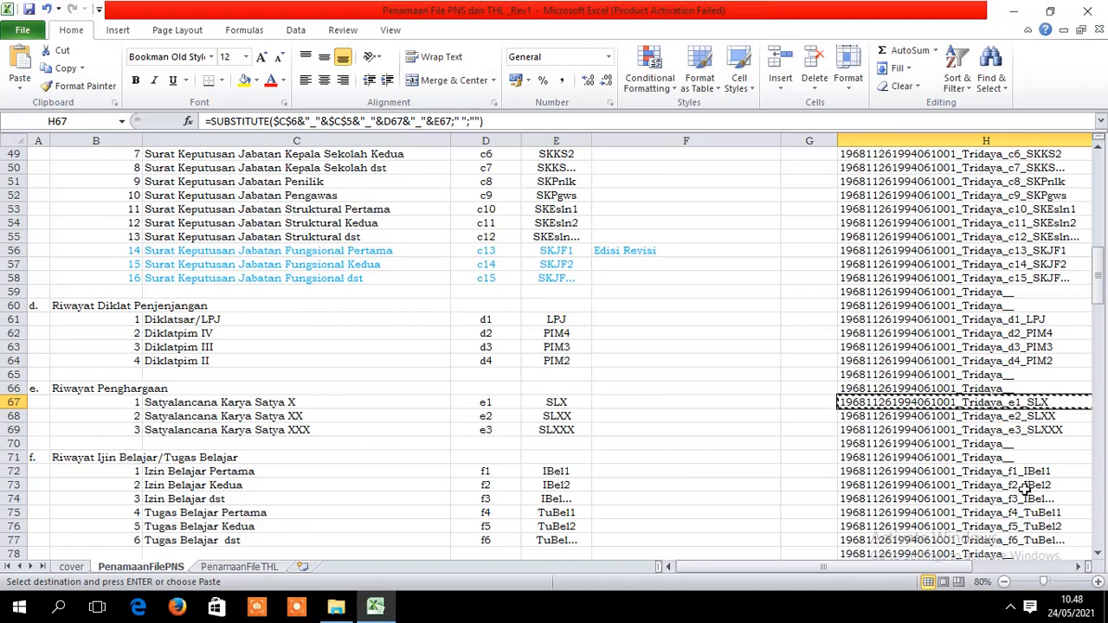
left_click(1066, 418)
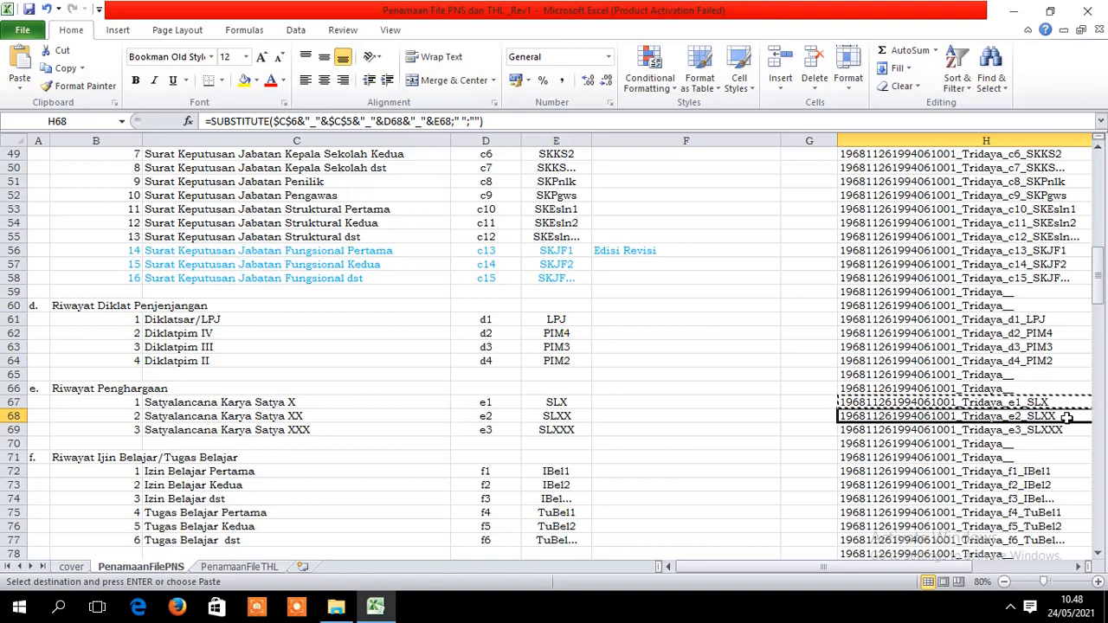
left_click(1065, 395)
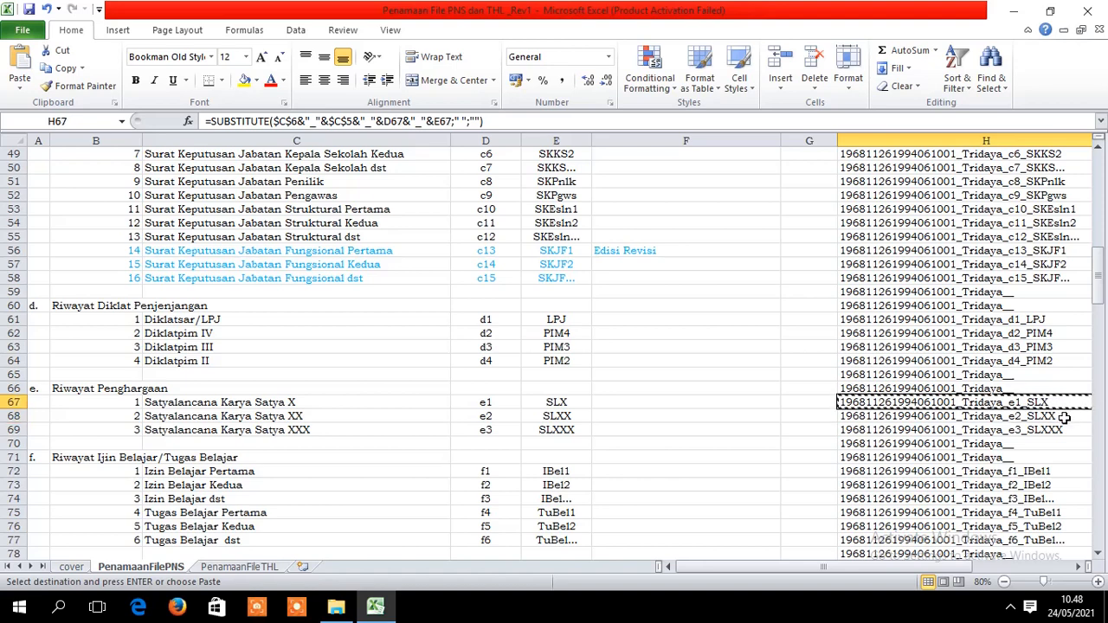
left_click(1064, 417)
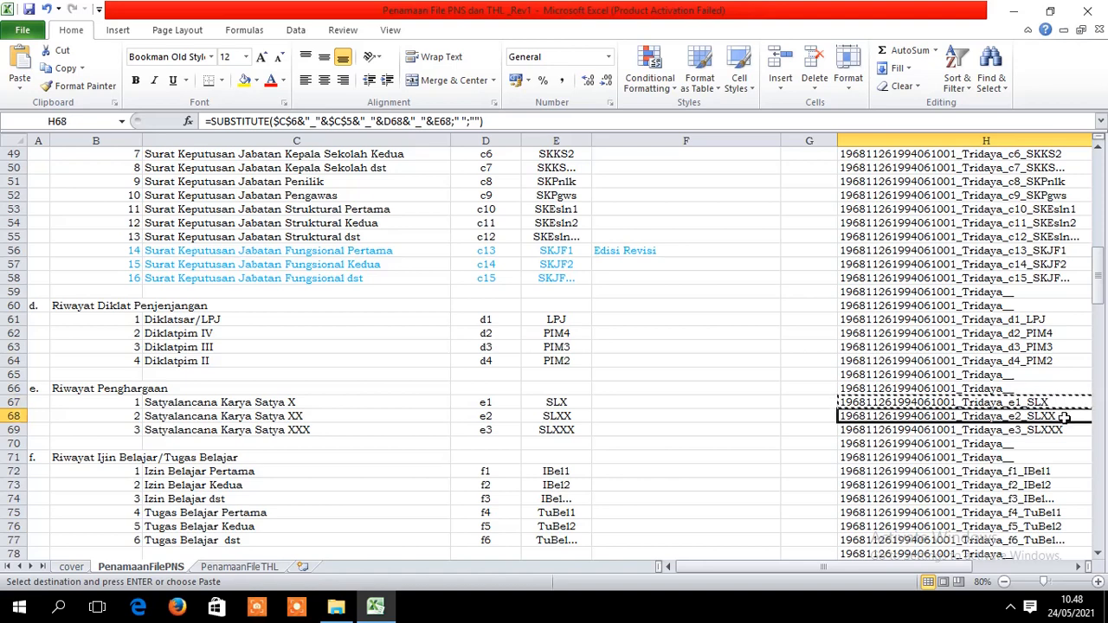
key("ctrl+c")
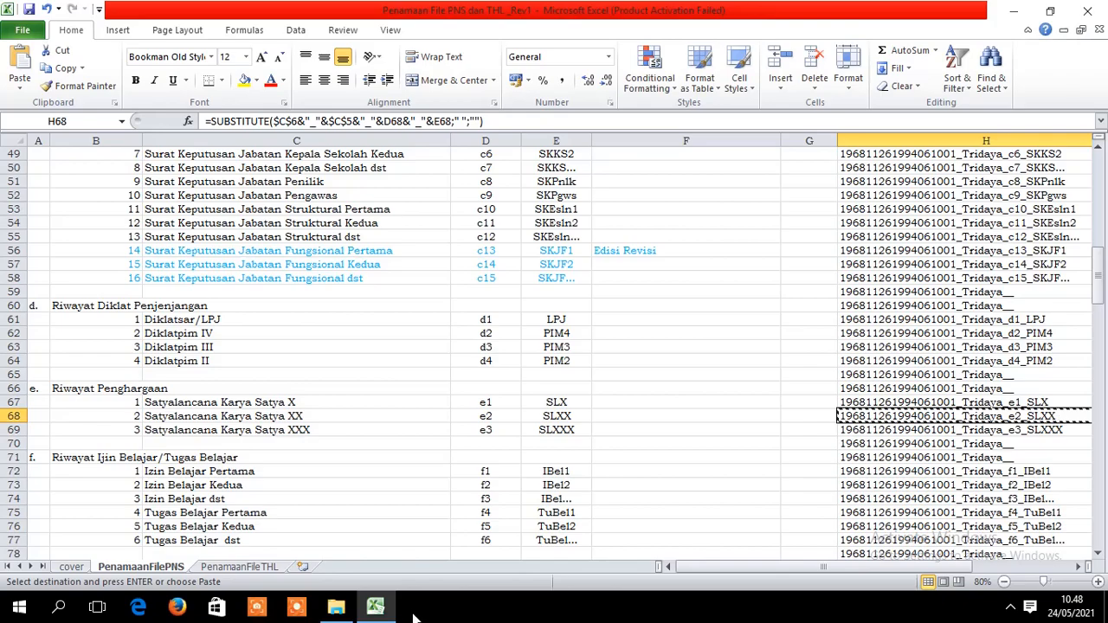
left_click(335, 608)
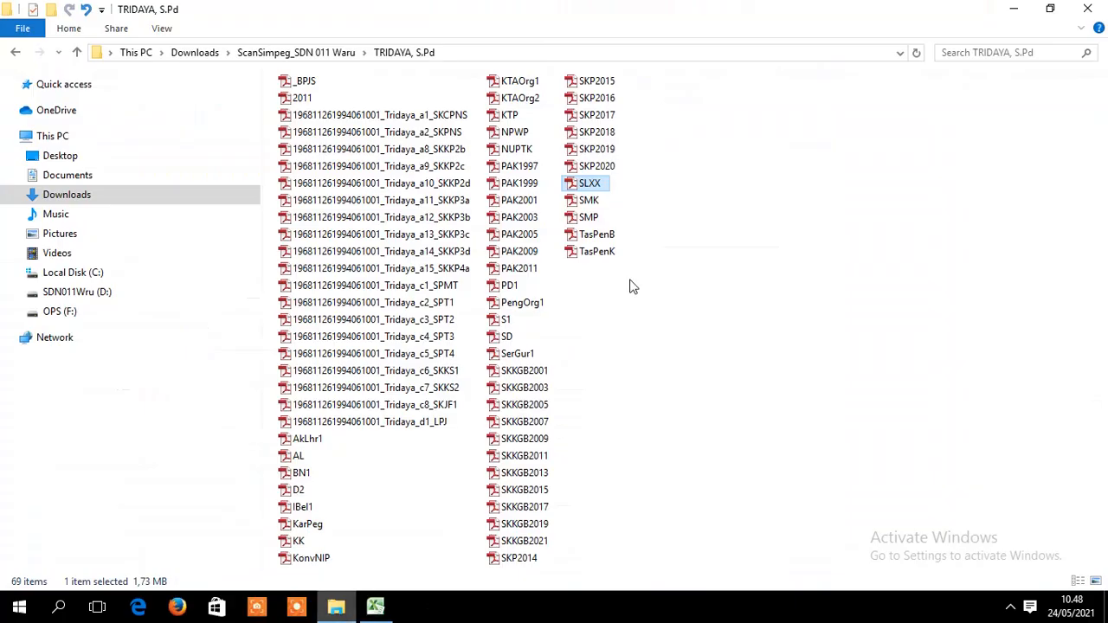
right_click(595, 190)
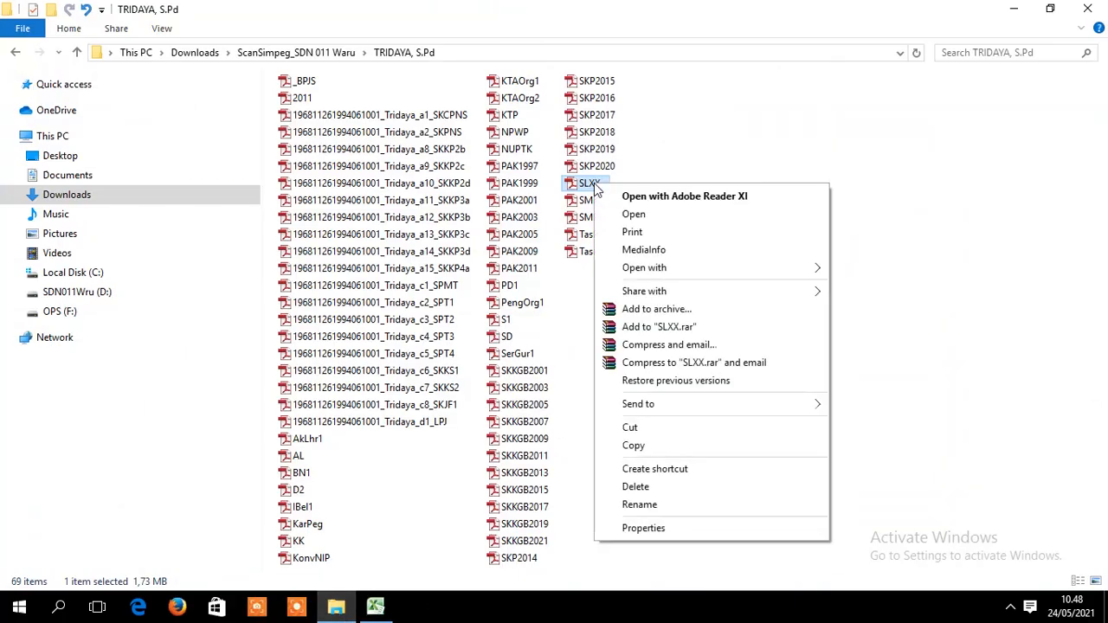
left_click(645, 505)
key("ctrl+v")
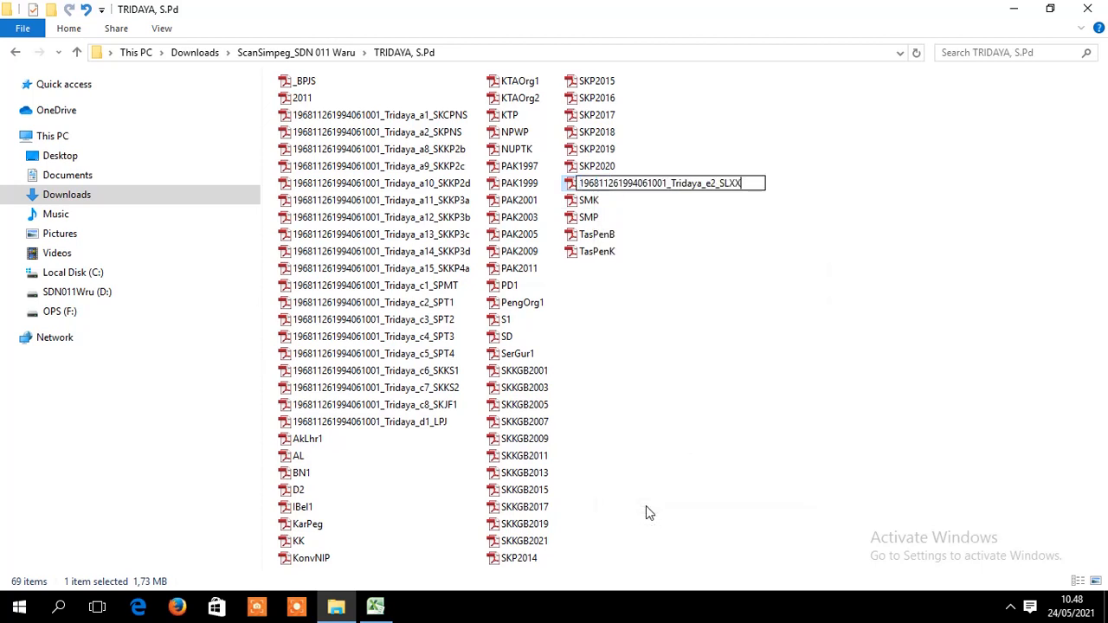
key("Return")
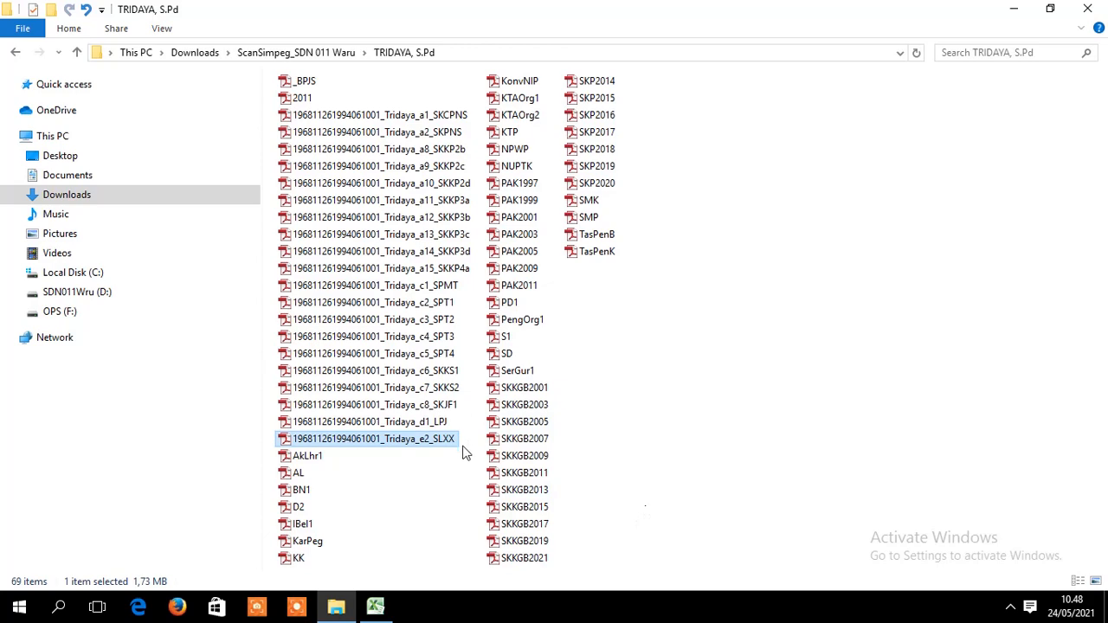
- Copy the f1_IBel1 generated name from cell H72
left_click(375, 606)
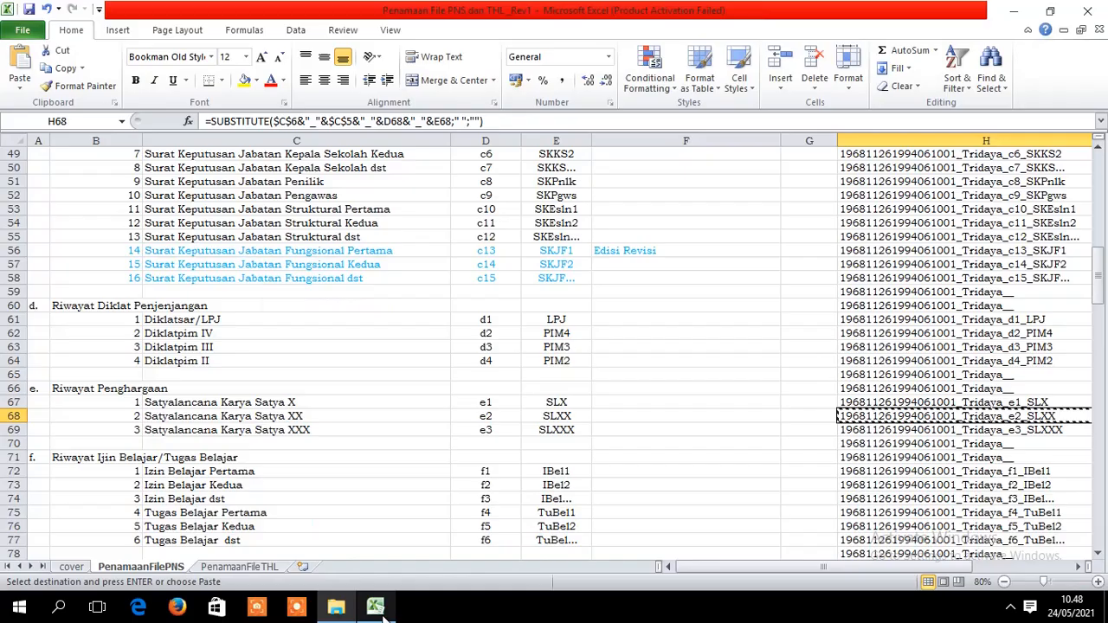
scroll(1102, 336, "down", 7)
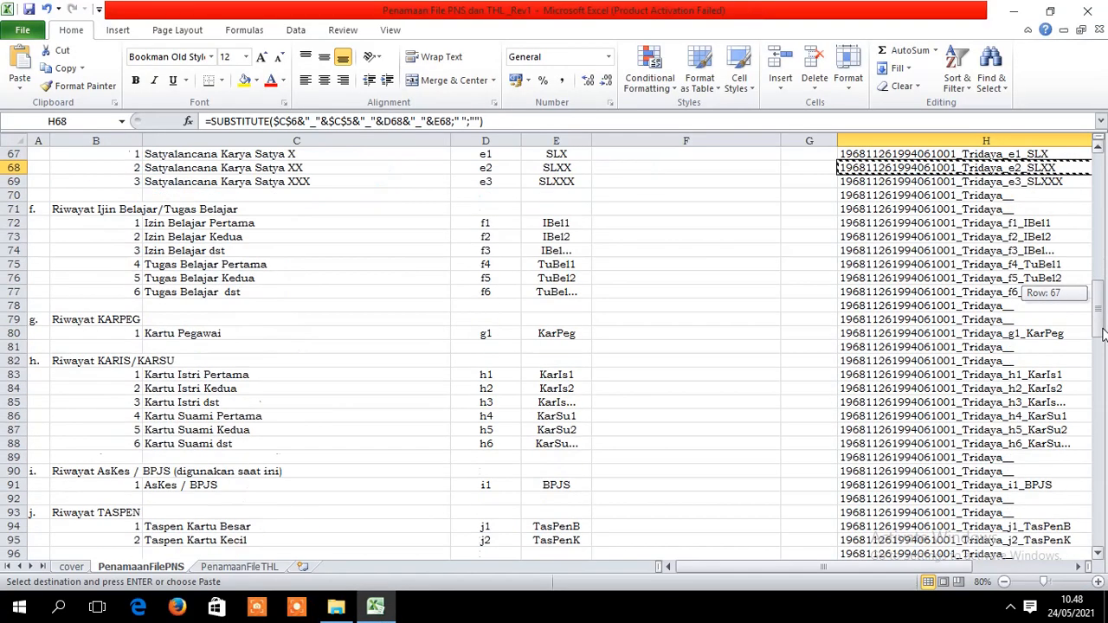
scroll(1103, 327, "up", 2)
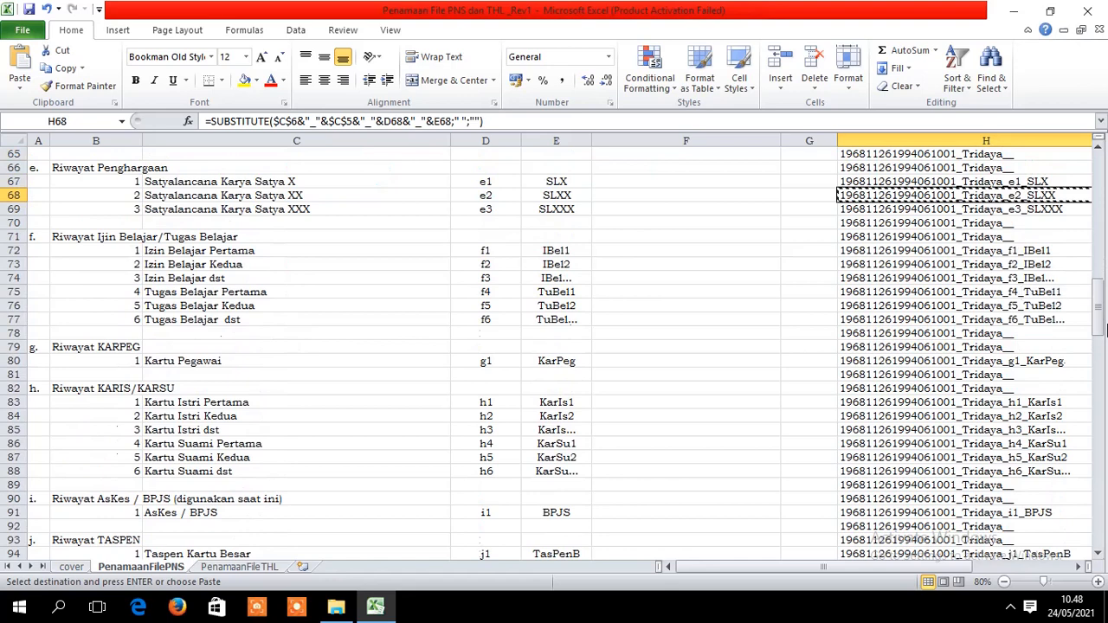
left_click(176, 253)
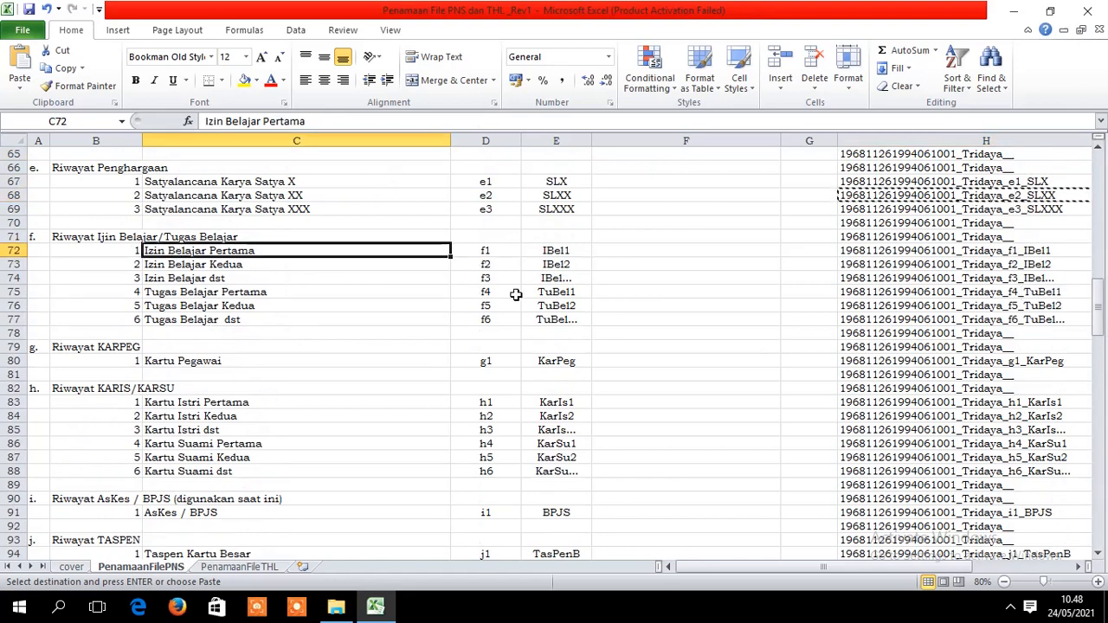
left_click(1029, 251)
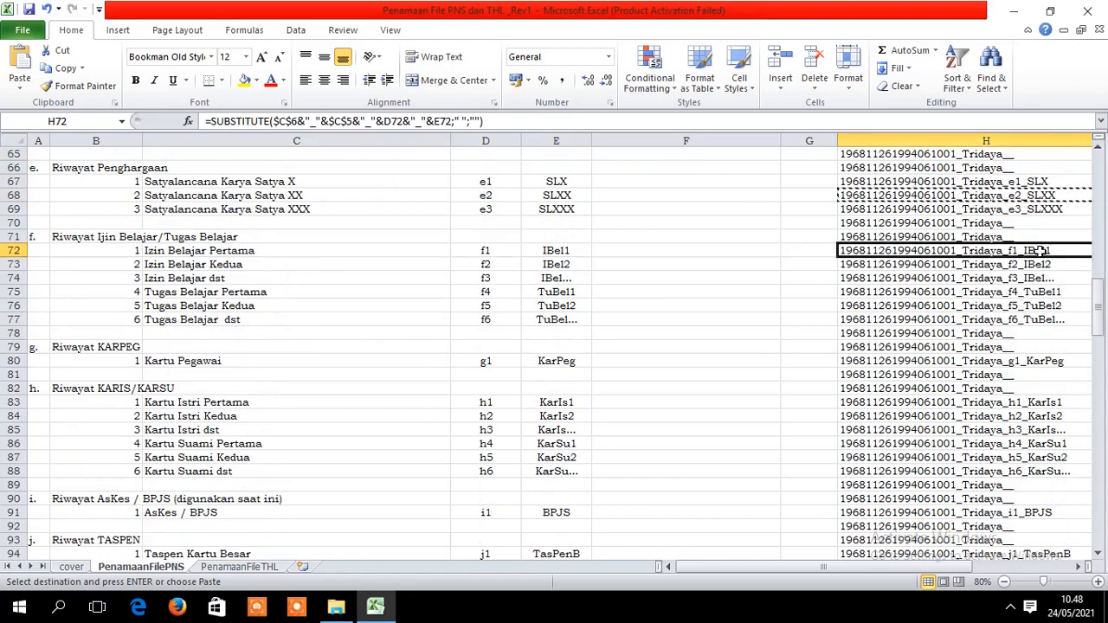
key("ctrl+c")
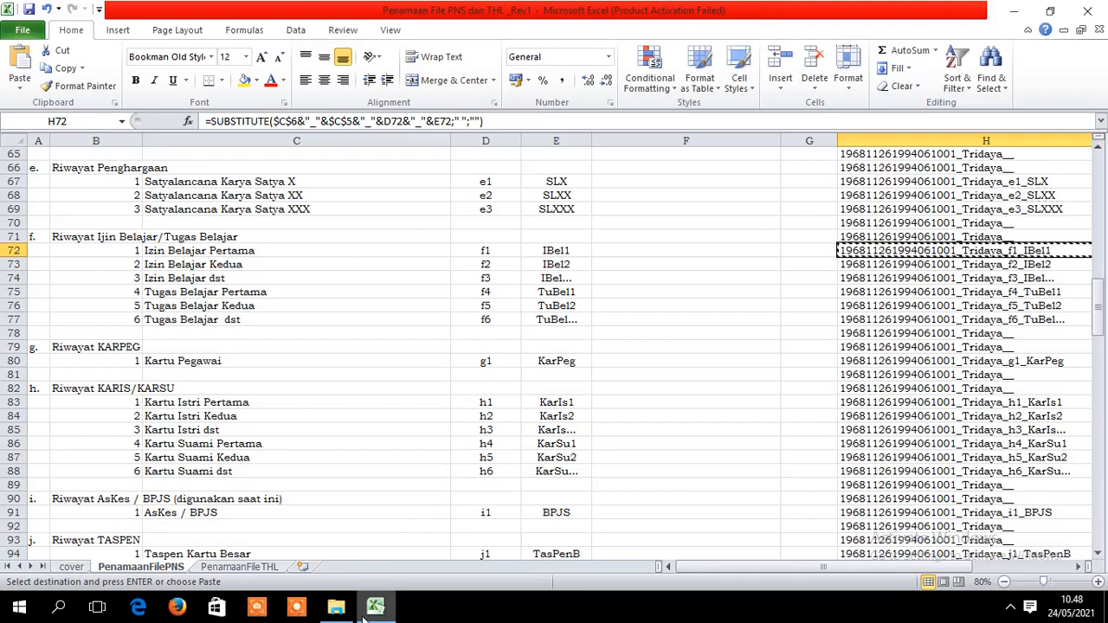
- Paste the f1_IBel1 name over the IBel1 scan's file name
left_click(335, 606)
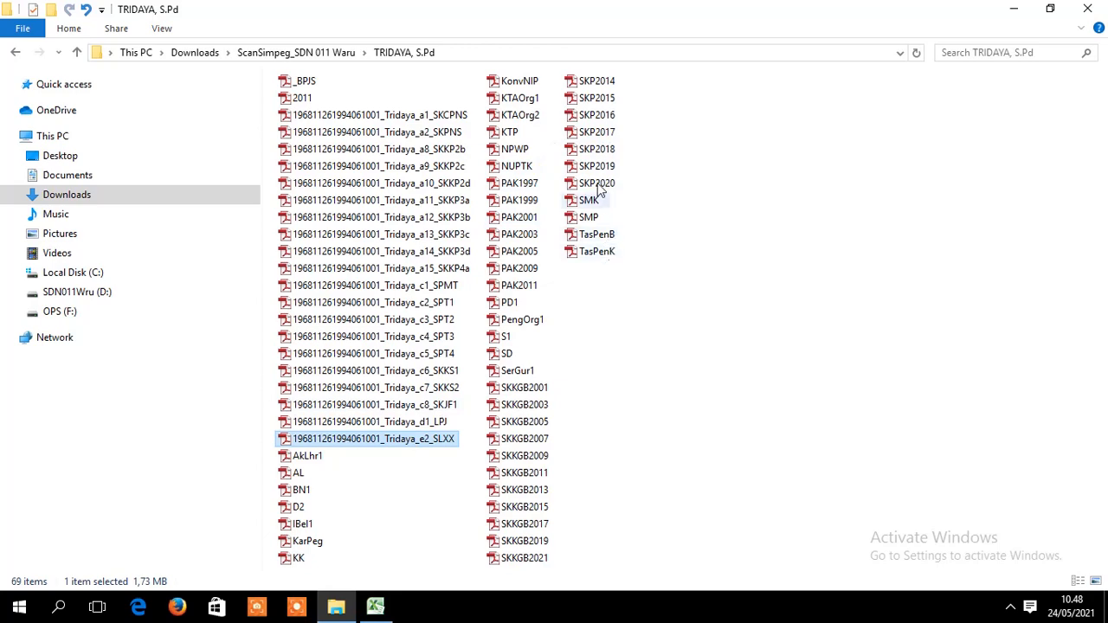
left_click(308, 526)
right_click(309, 525)
left_click(354, 489)
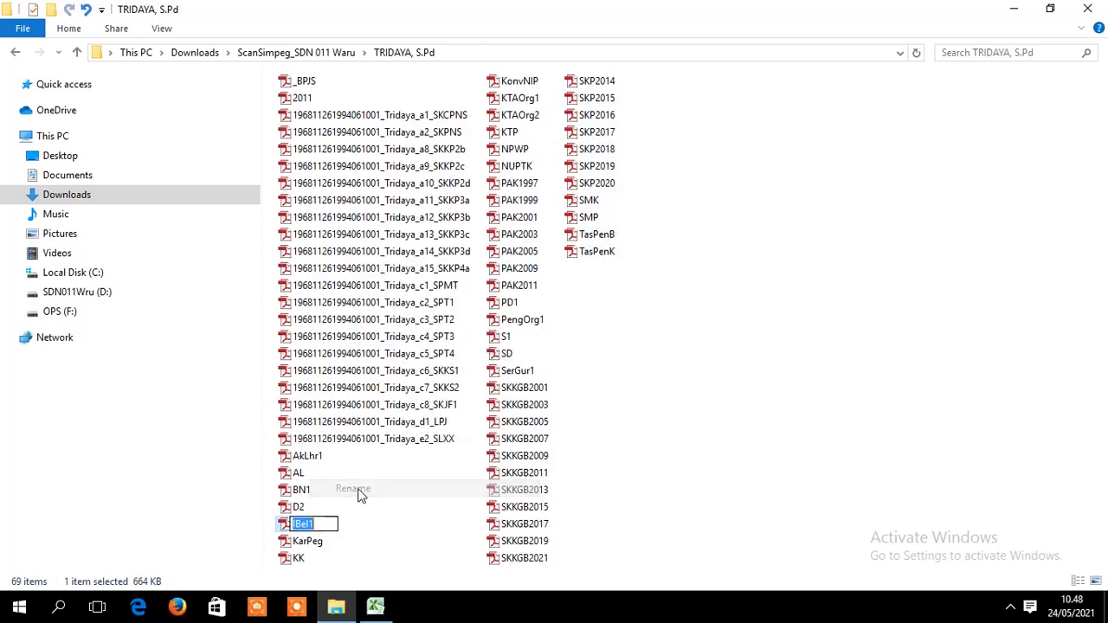
key("Home")
key("ctrl+v")
key("Return")
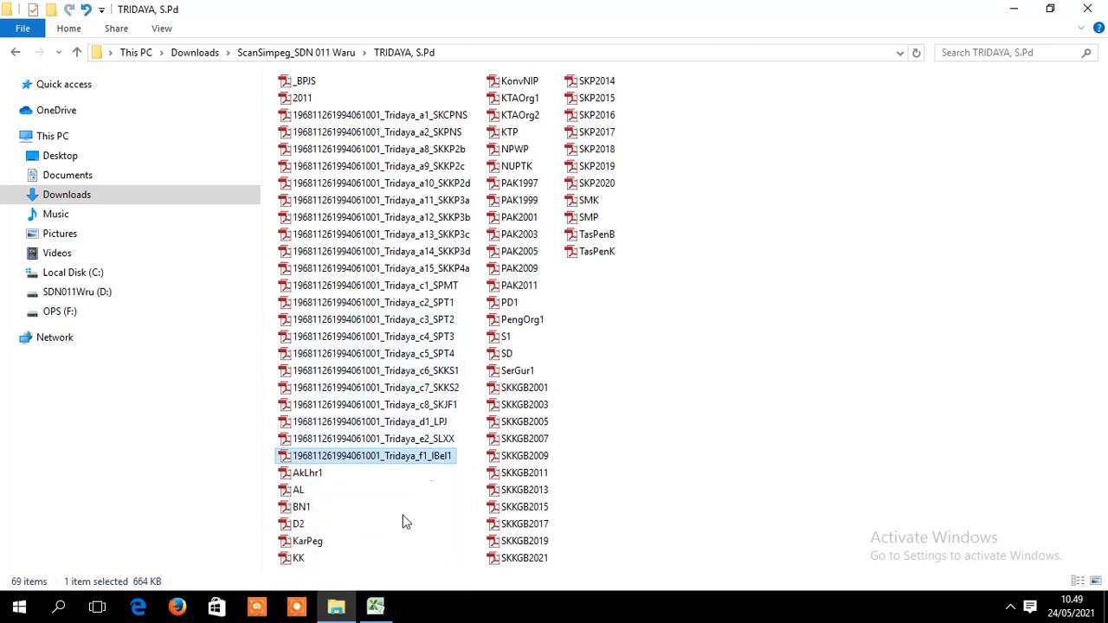
left_click(375, 605)
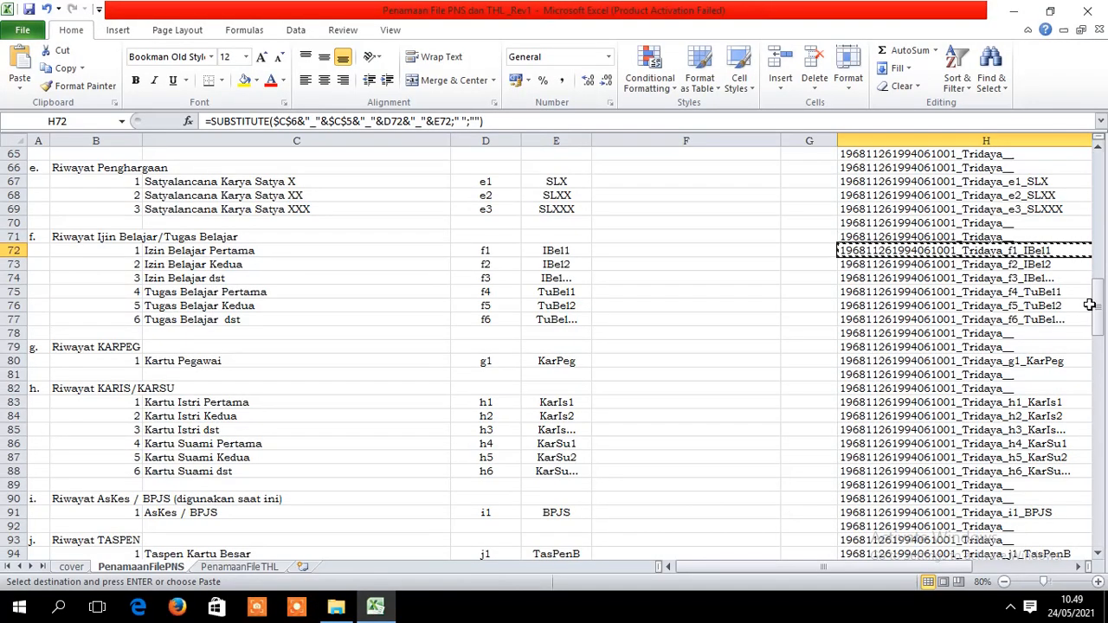
- Copy the g1_KarPeg generated name from cell H80
scroll(1082, 303, "down", 1)
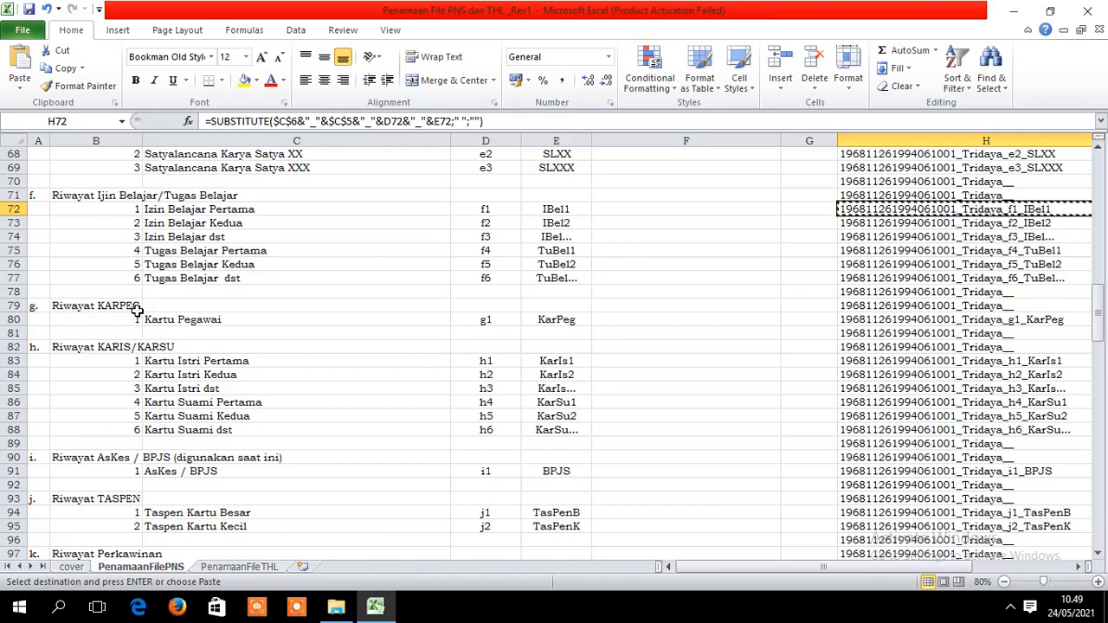
left_click(1022, 319)
key("ctrl+c")
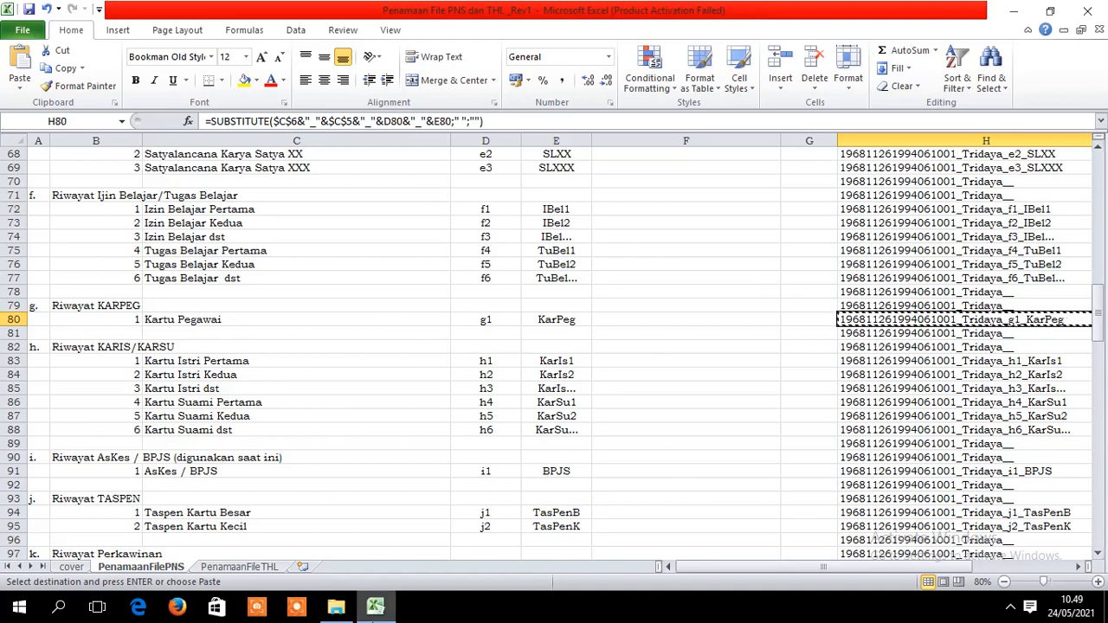
- Paste the g1_KarPeg name over the KarPeg scan's file name
left_click(337, 609)
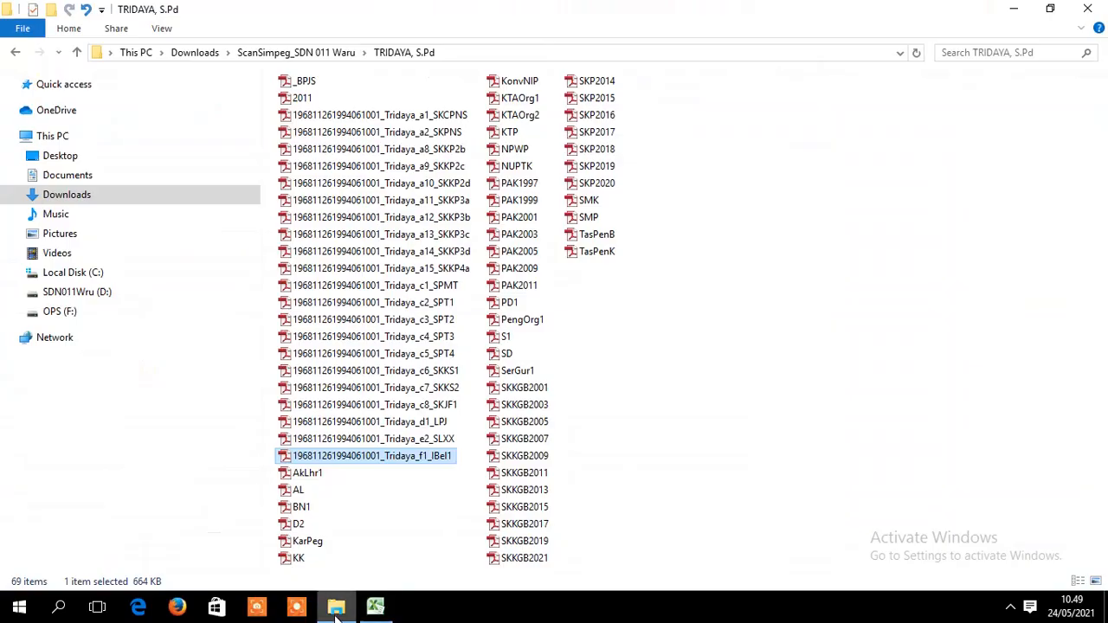
left_click(320, 540)
right_click(318, 542)
left_click(353, 503)
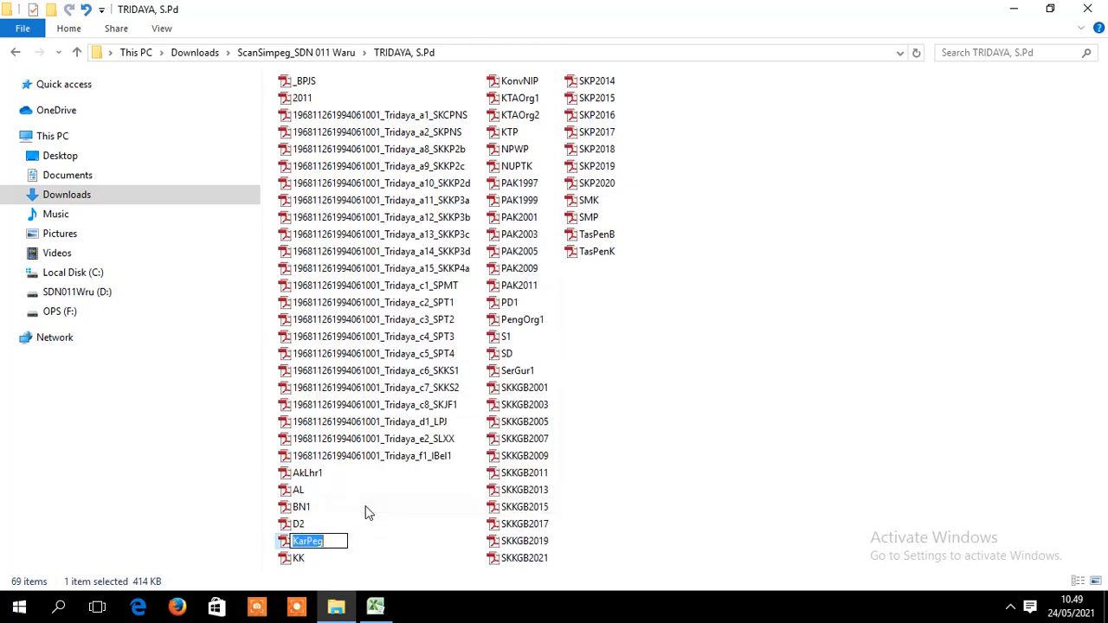
key("ctrl+v")
key("Return")
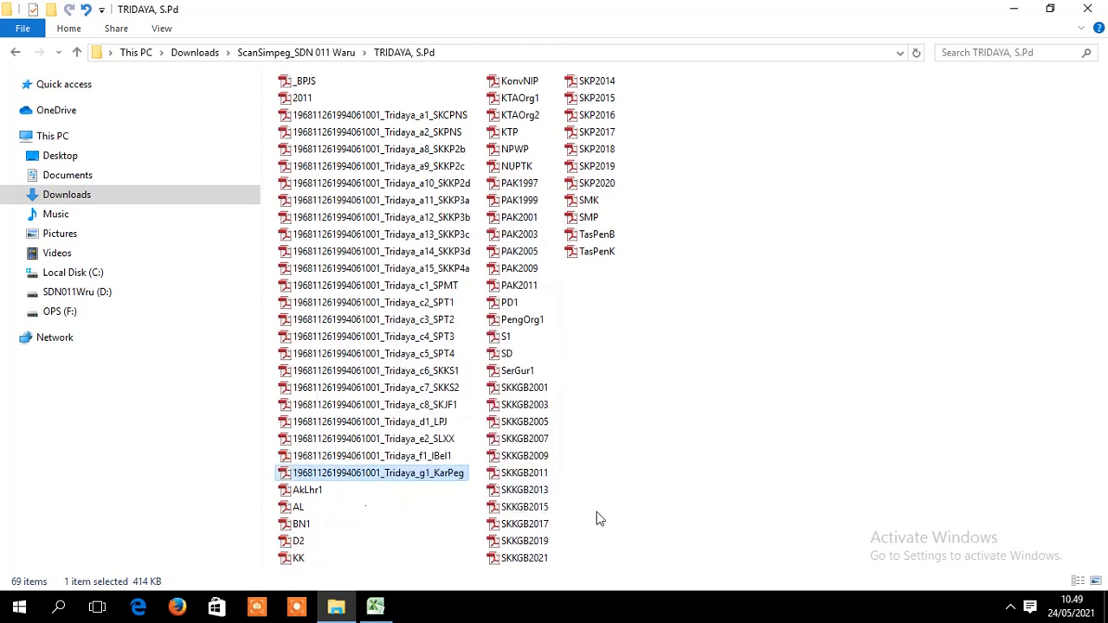
left_click(374, 605)
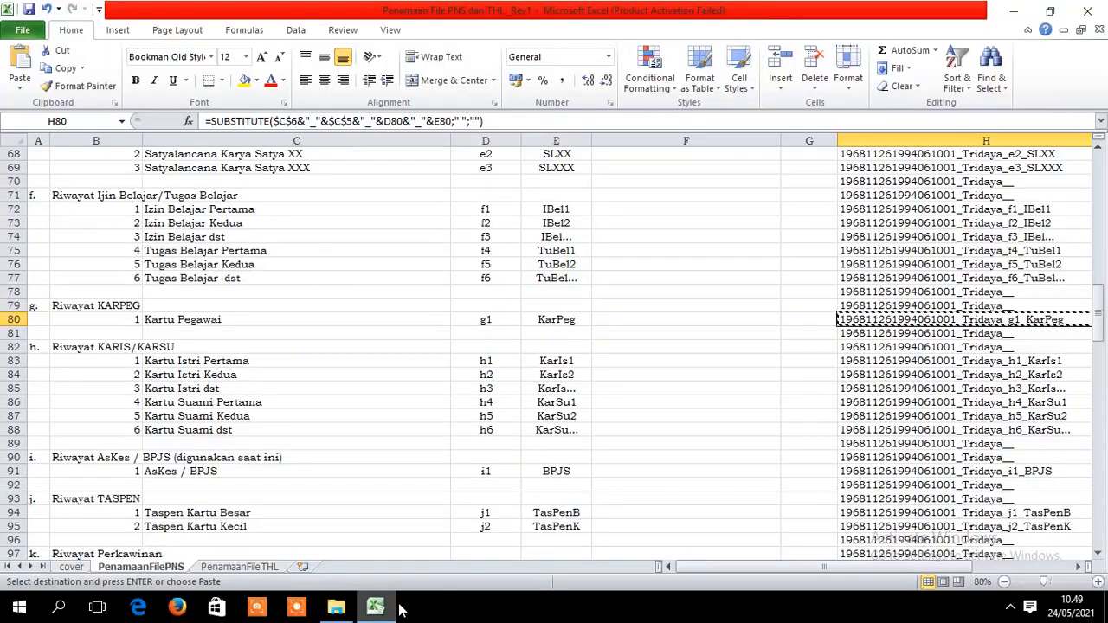
left_click_drag(1104, 320, 1103, 391)
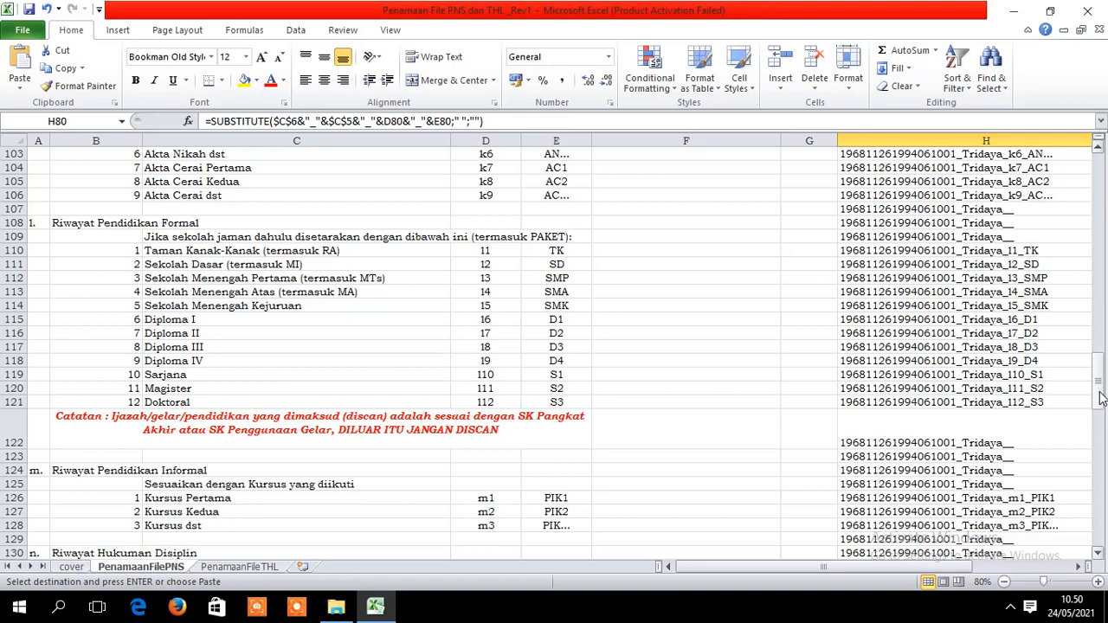
- Scroll the naming sheet up and bring up the employee's scan folder in File Explorer
left_click_drag(1099, 398, 1095, 368)
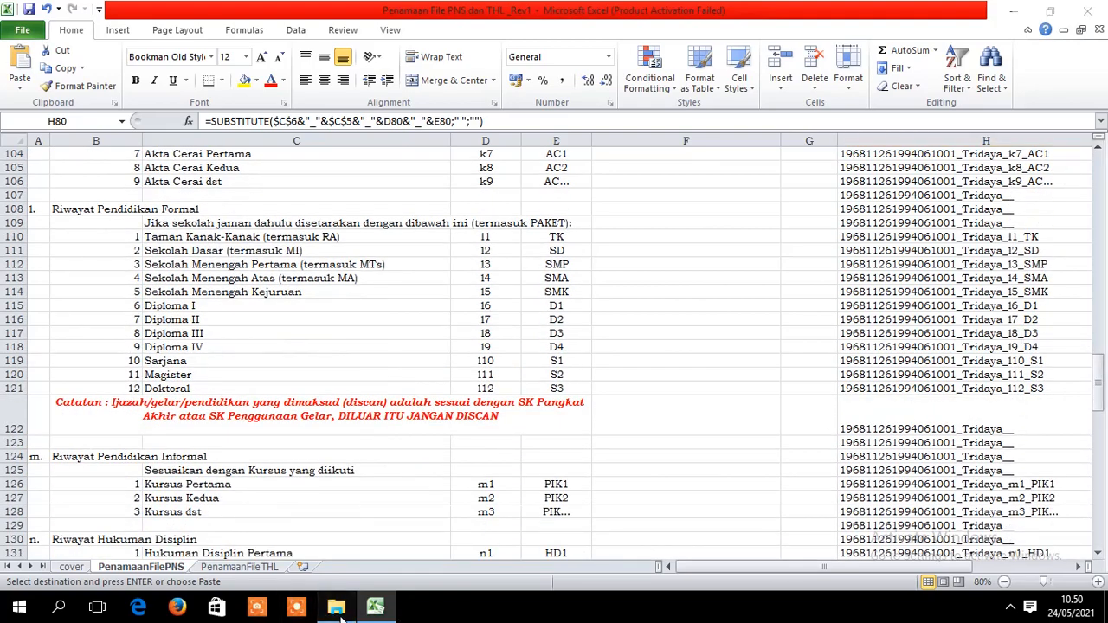
left_click(335, 606)
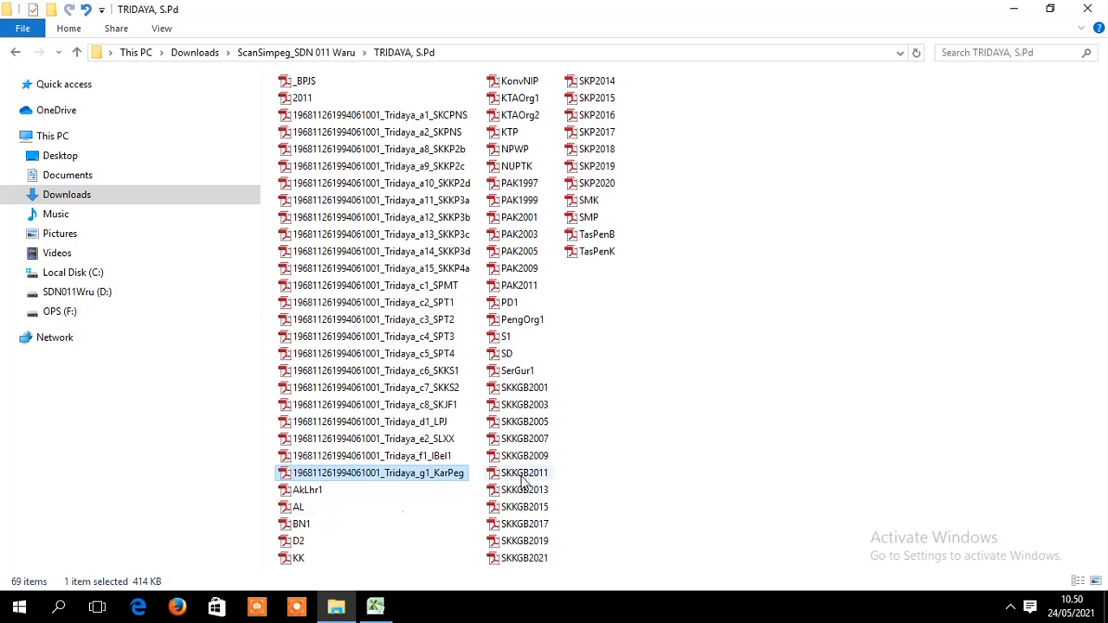
left_click(465, 269)
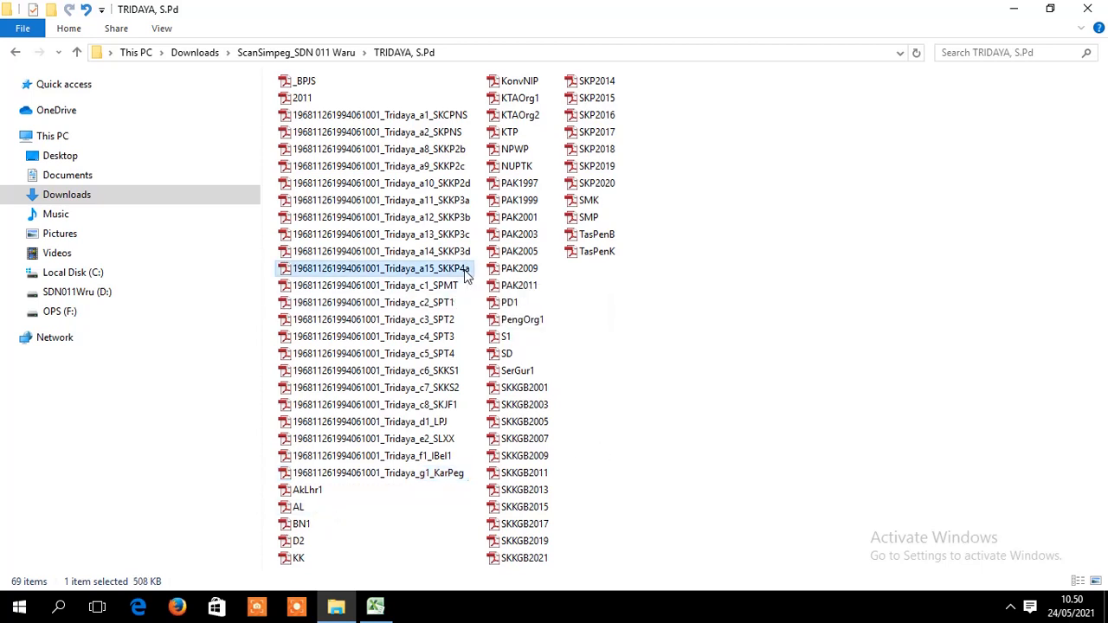
double_click(464, 269)
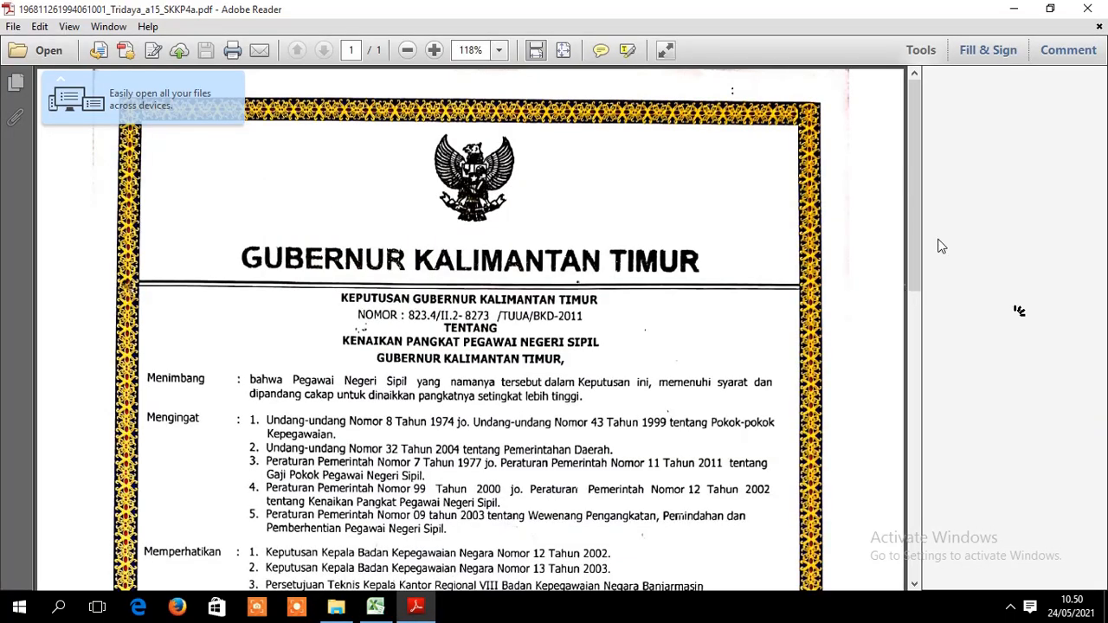
left_click(916, 320)
left_click_drag(915, 318, 914, 311)
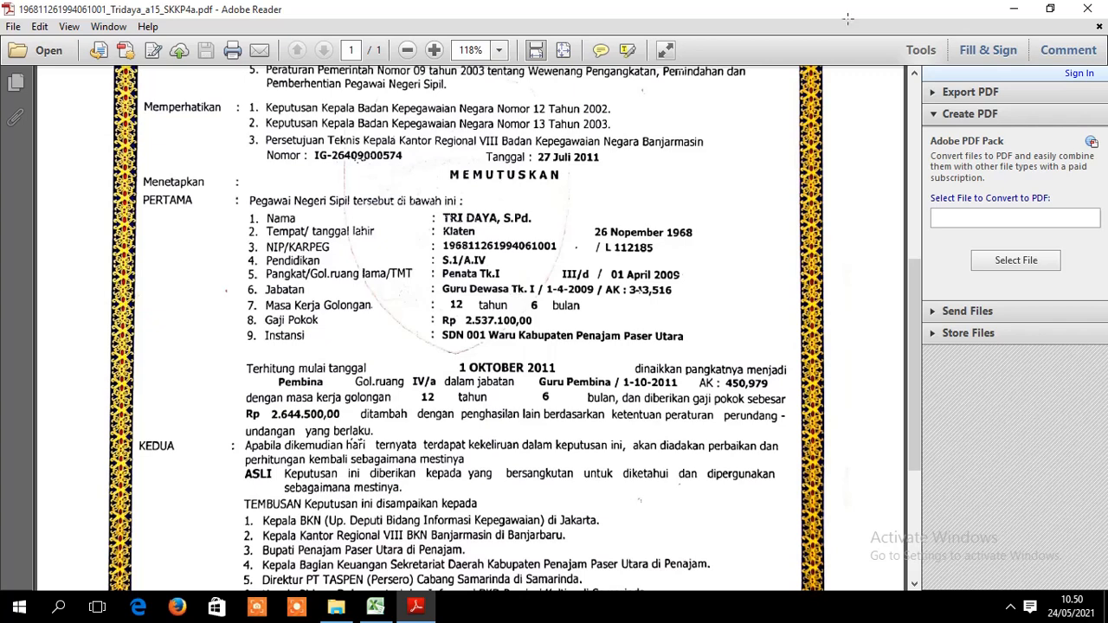
left_click(1092, 8)
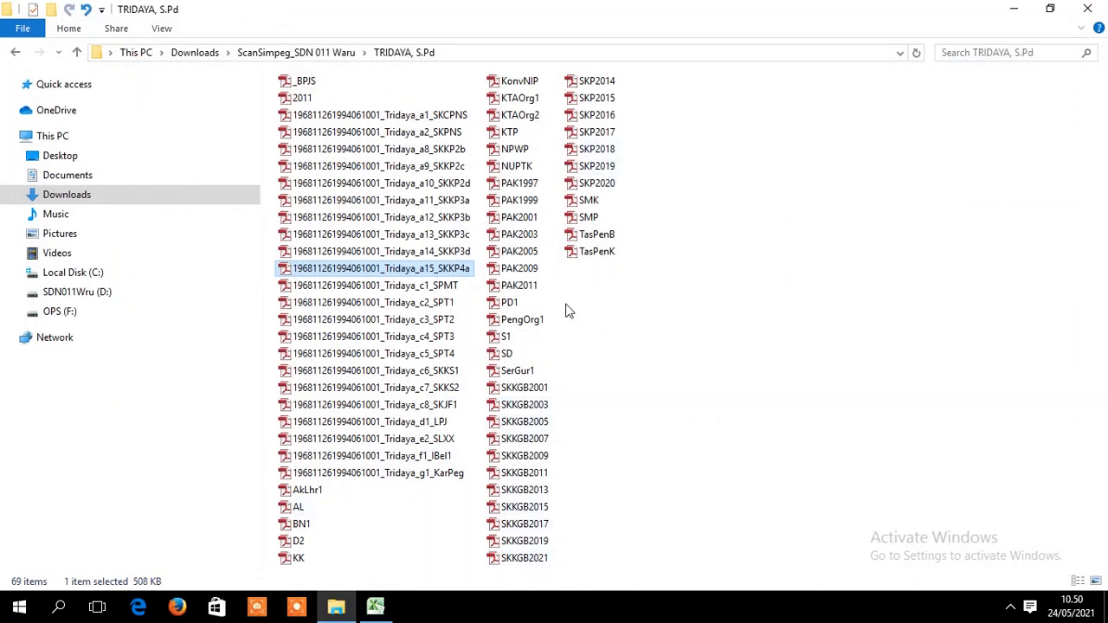
left_click(508, 339)
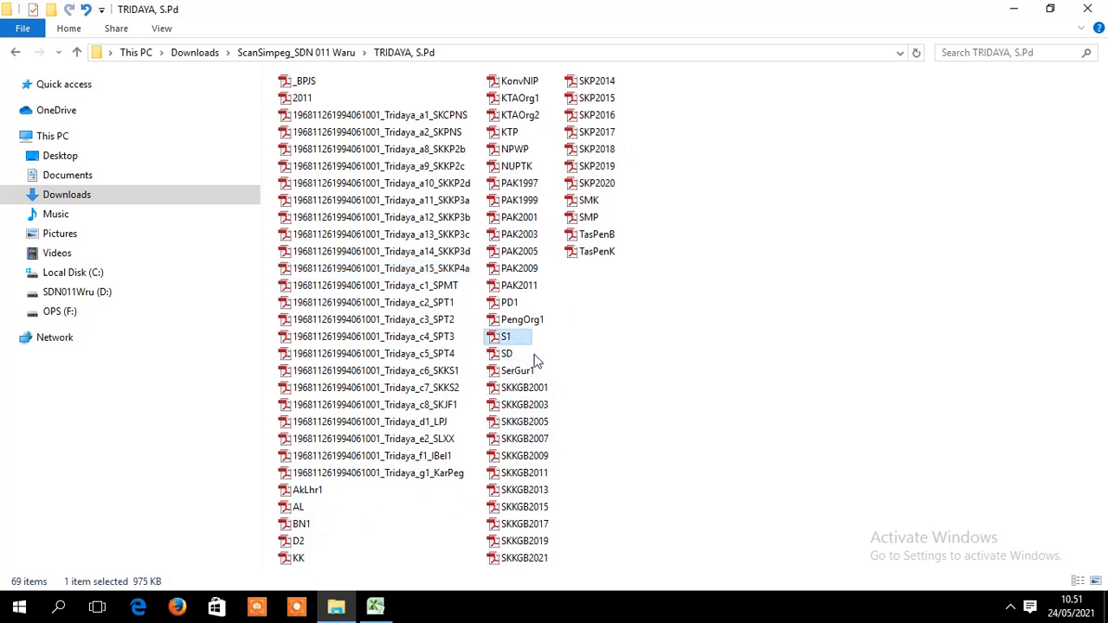
left_click(376, 606)
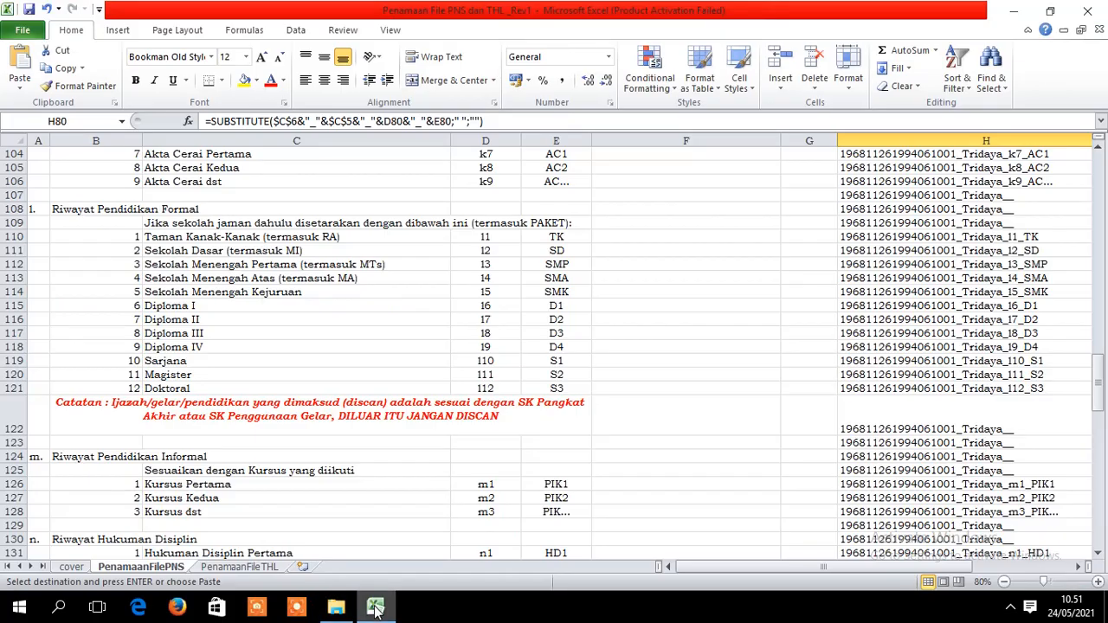
left_click(376, 609)
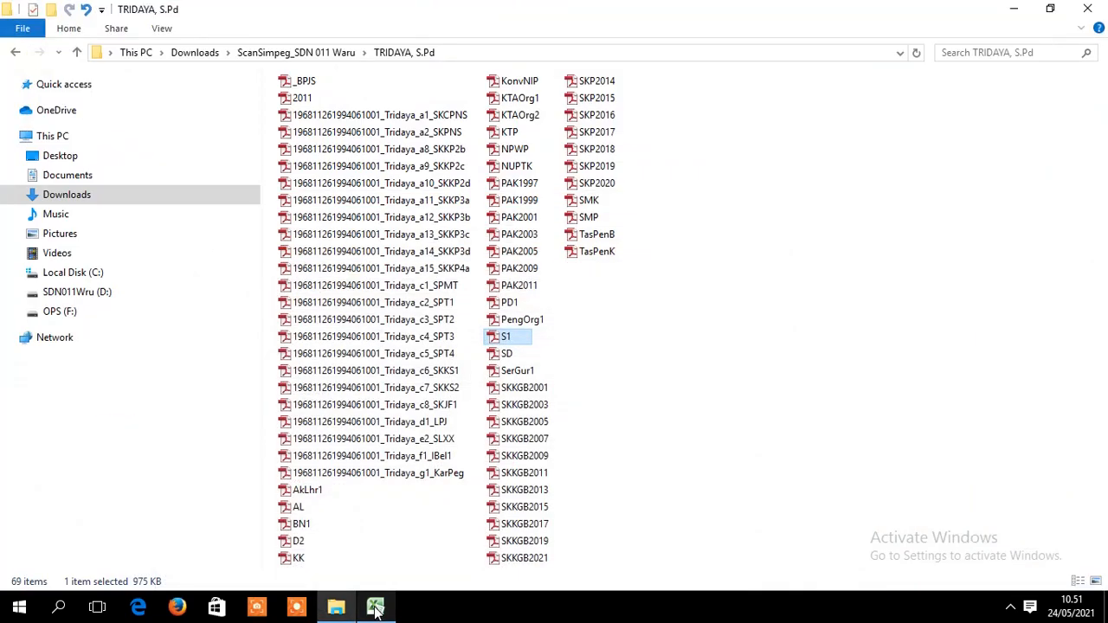
left_click(515, 356)
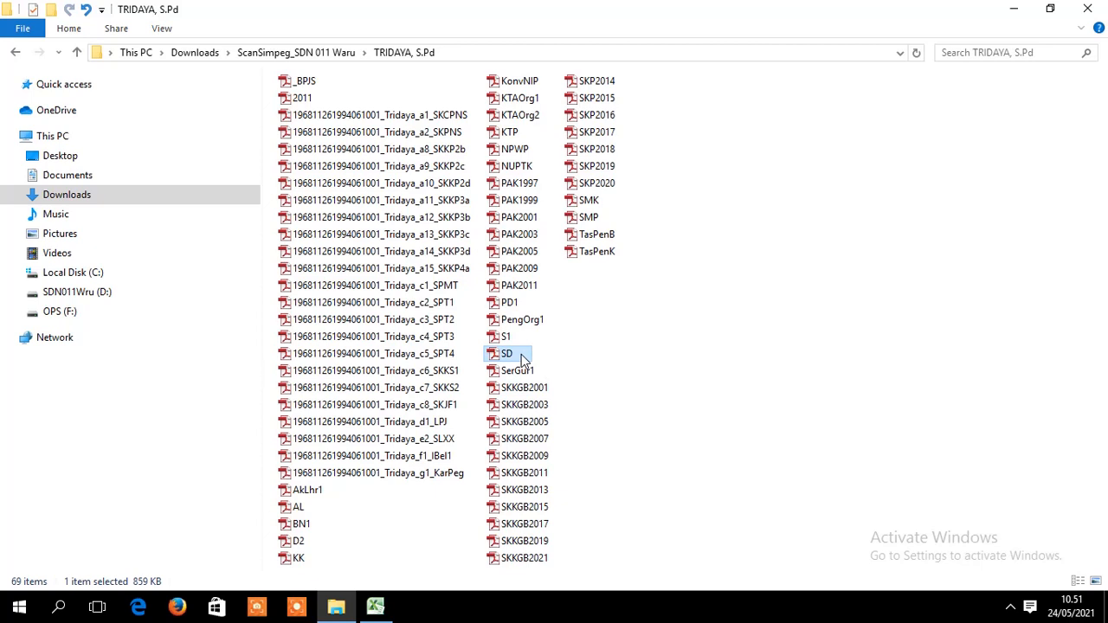
left_click(593, 220)
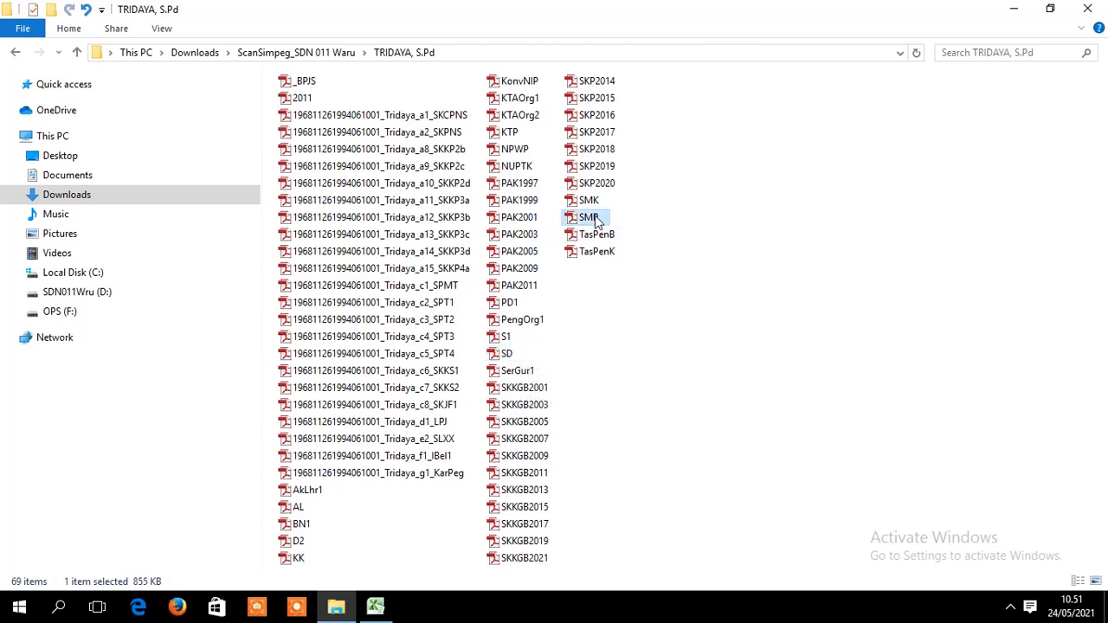
left_click(601, 202)
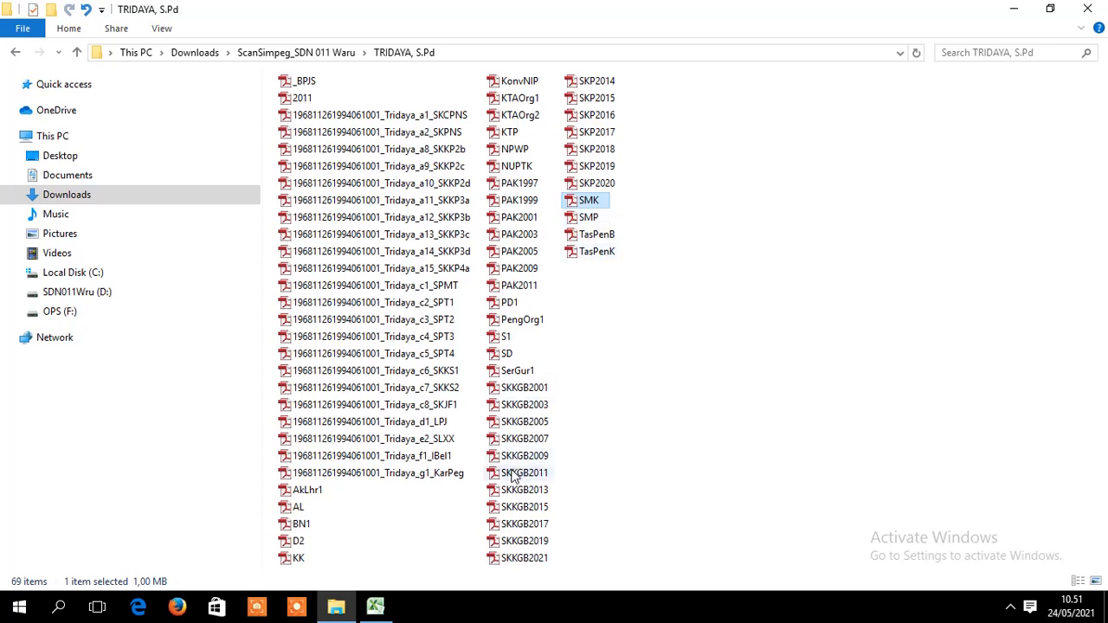
left_click(300, 543)
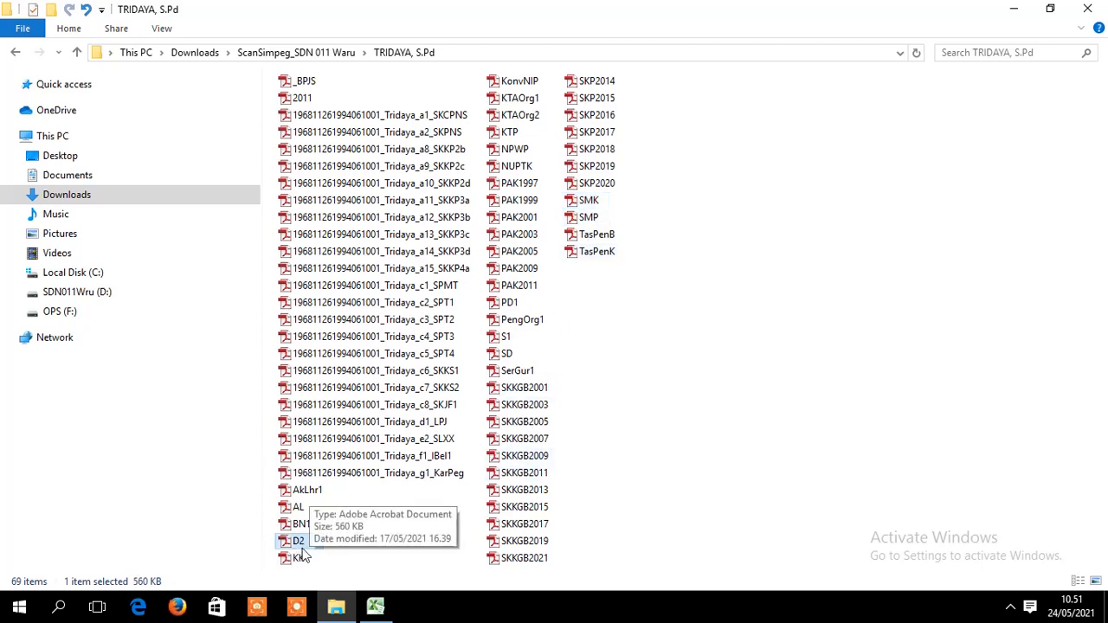
left_click(507, 337)
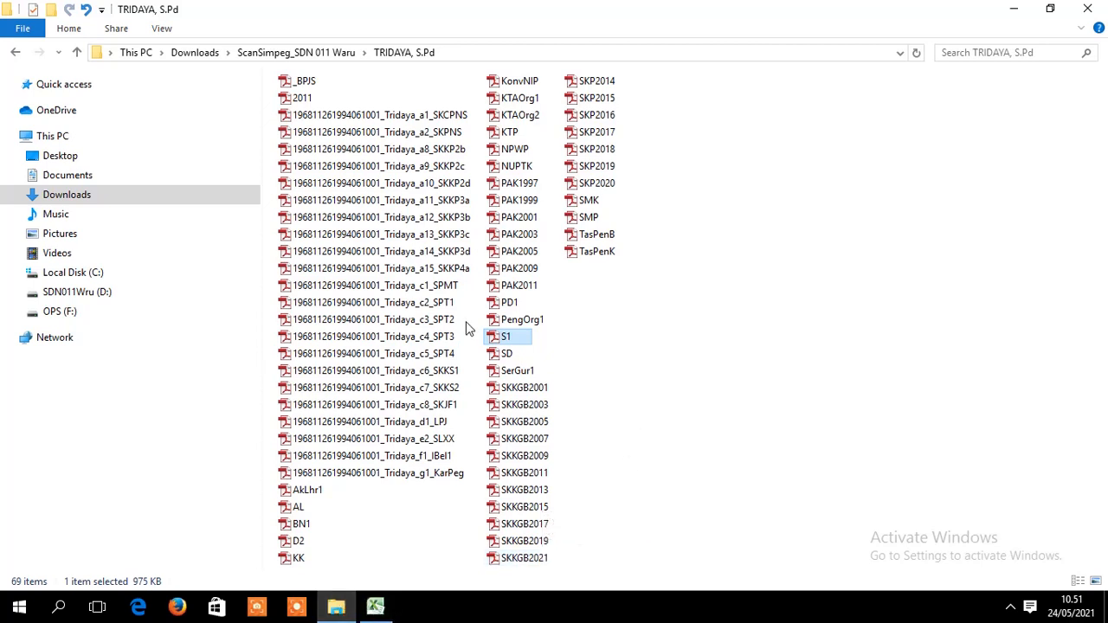
- Reopen and review the a15_SKKP4a decree, then close Adobe Reader and return to the Excel sheet
double_click(454, 274)
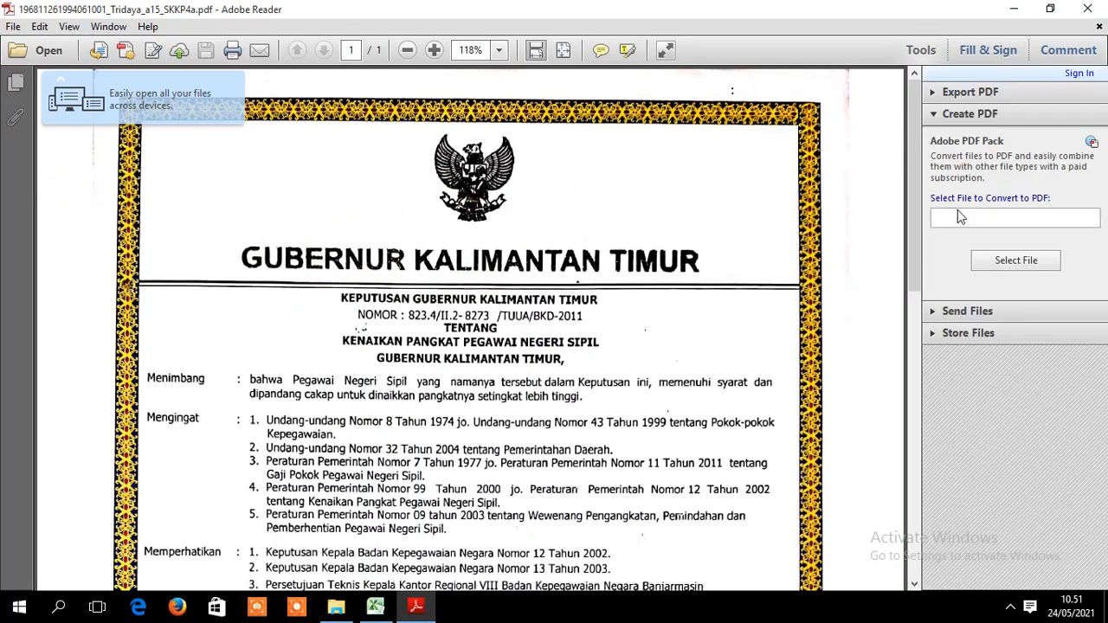
left_click_drag(919, 229, 917, 363)
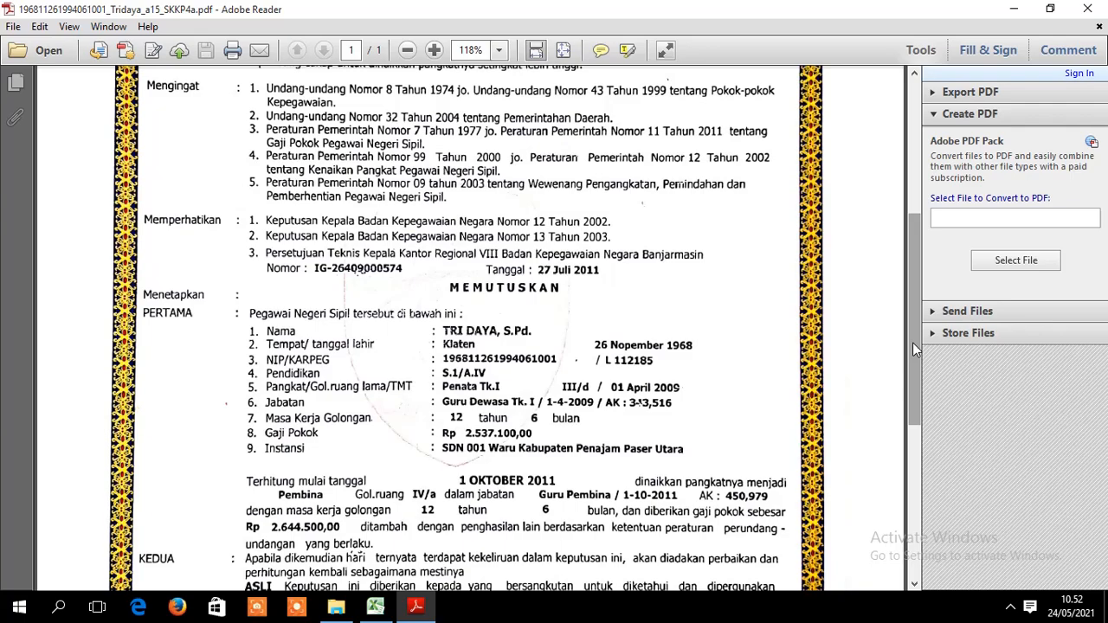
left_click(1087, 8)
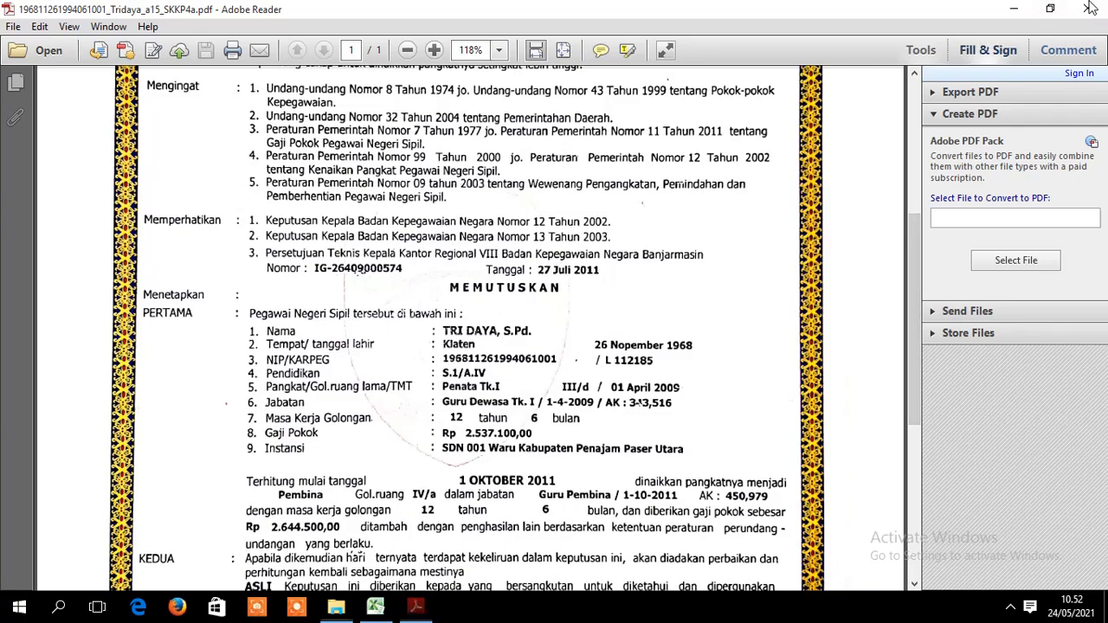
left_click(375, 608)
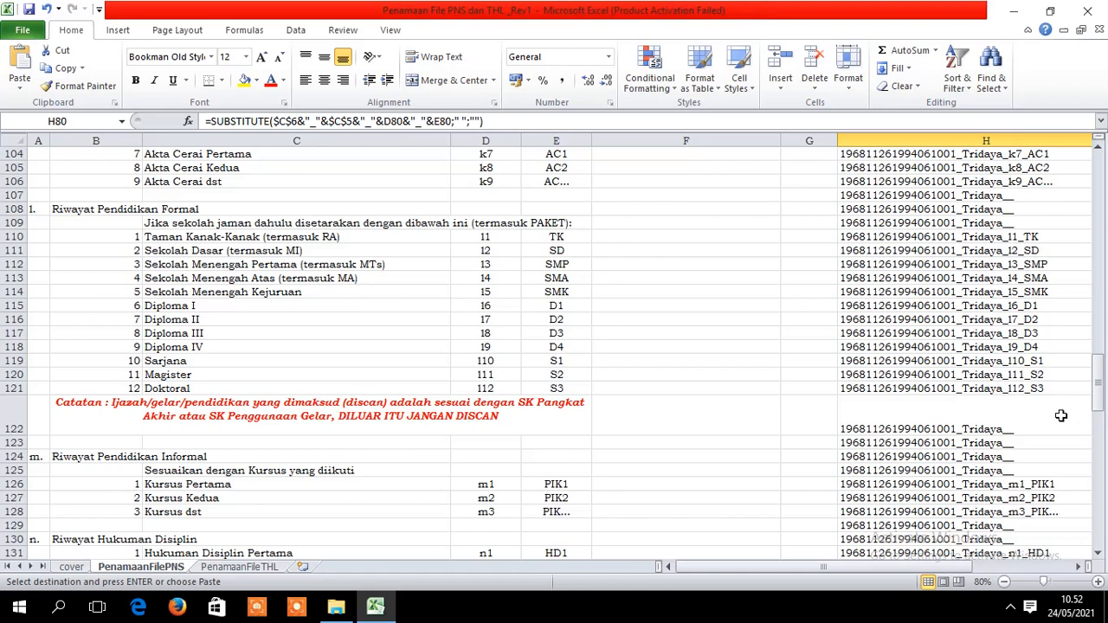
- Rename the SD scan to the generated l2_SD name copied from cell H111
left_click(343, 613)
left_click(374, 607)
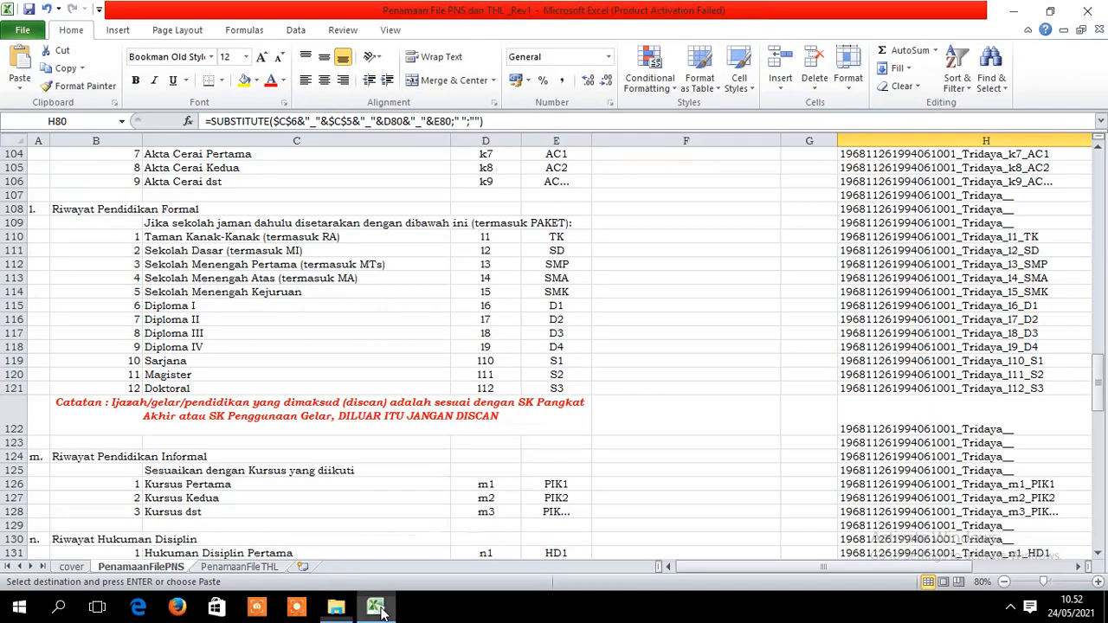
left_click(1008, 251)
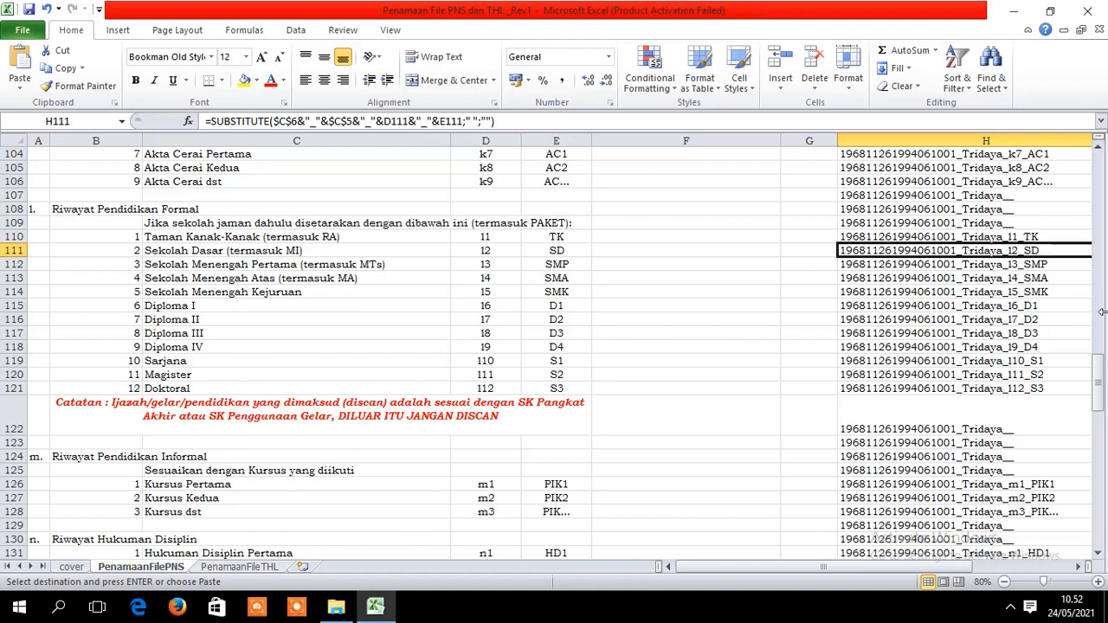
key("ctrl+c")
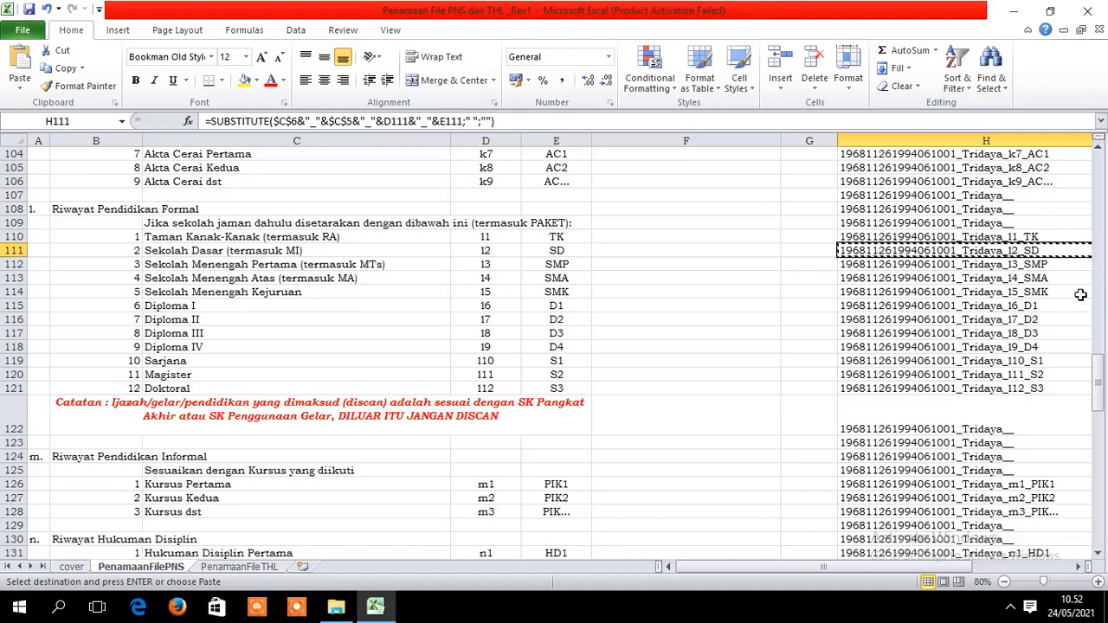
left_click(336, 608)
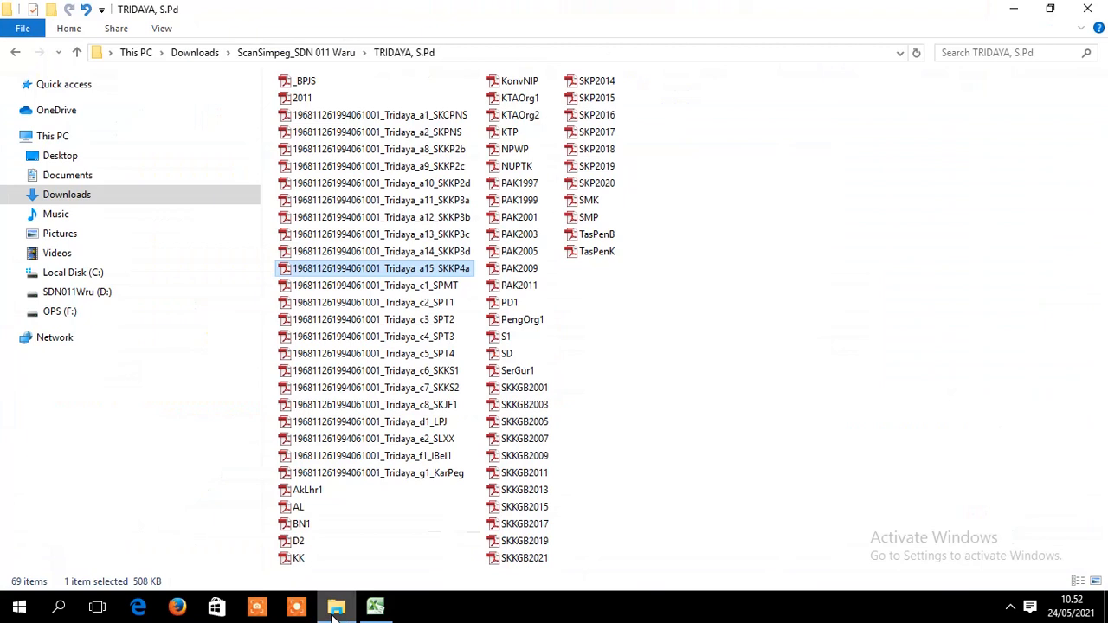
left_click(517, 355)
right_click(521, 356)
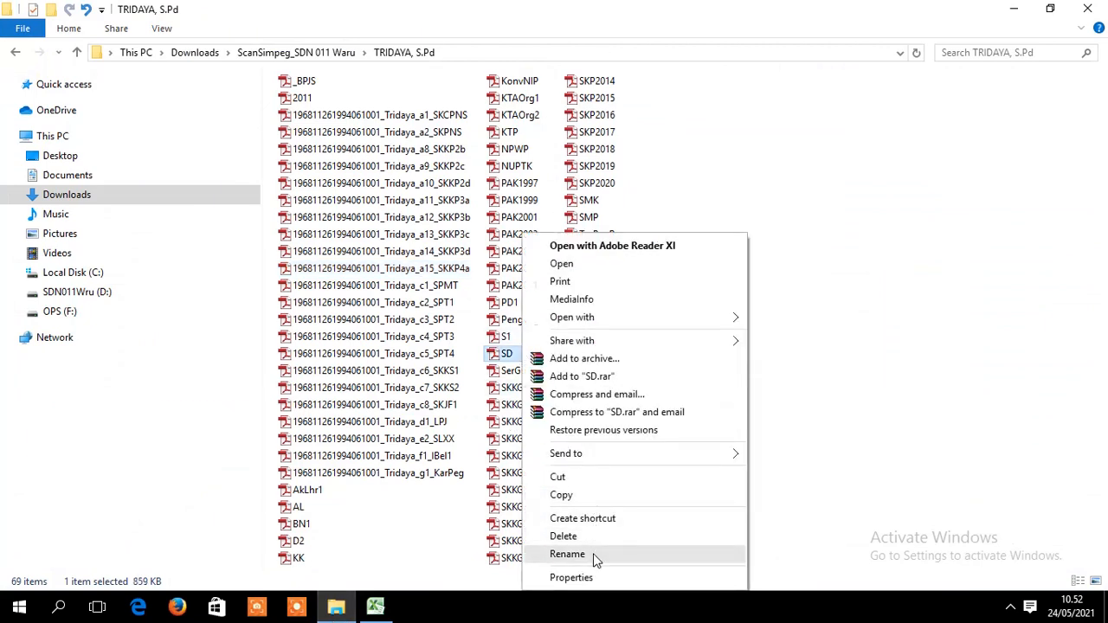
left_click(567, 554)
key("ctrl+v")
key("Return")
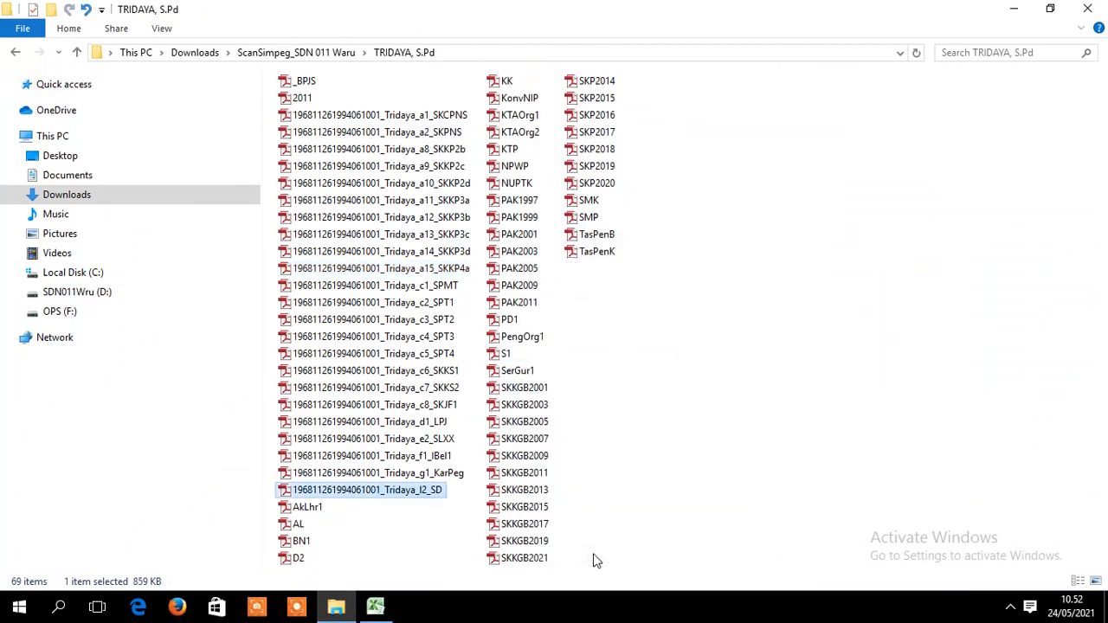
- Rename the SMP scan to the l3_SMP name from H112, then select H113
left_click(374, 608)
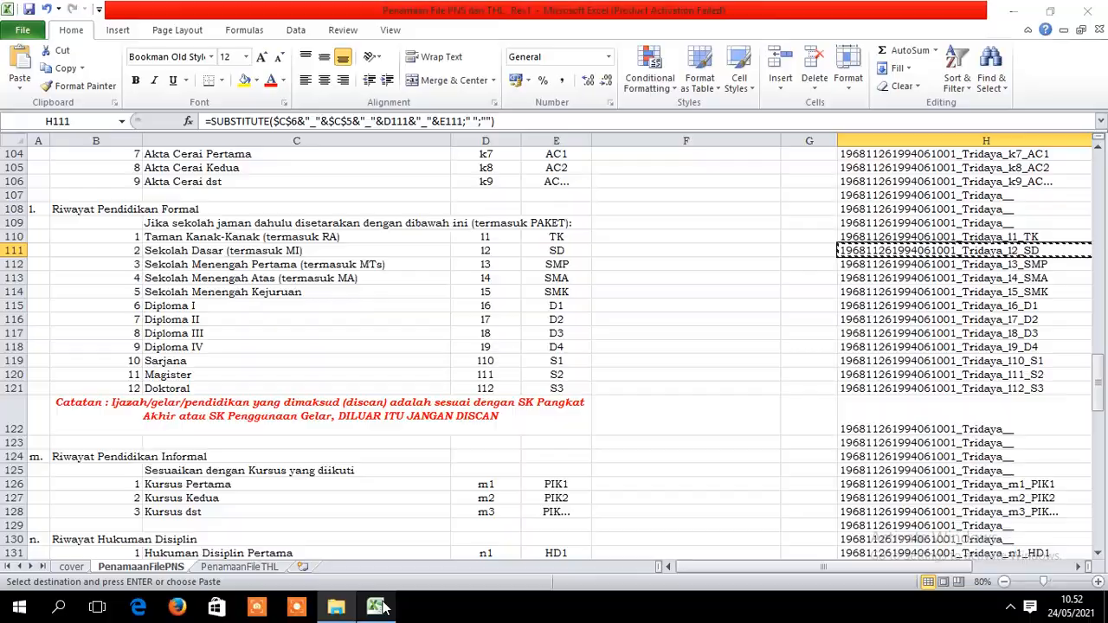
left_click(1043, 263)
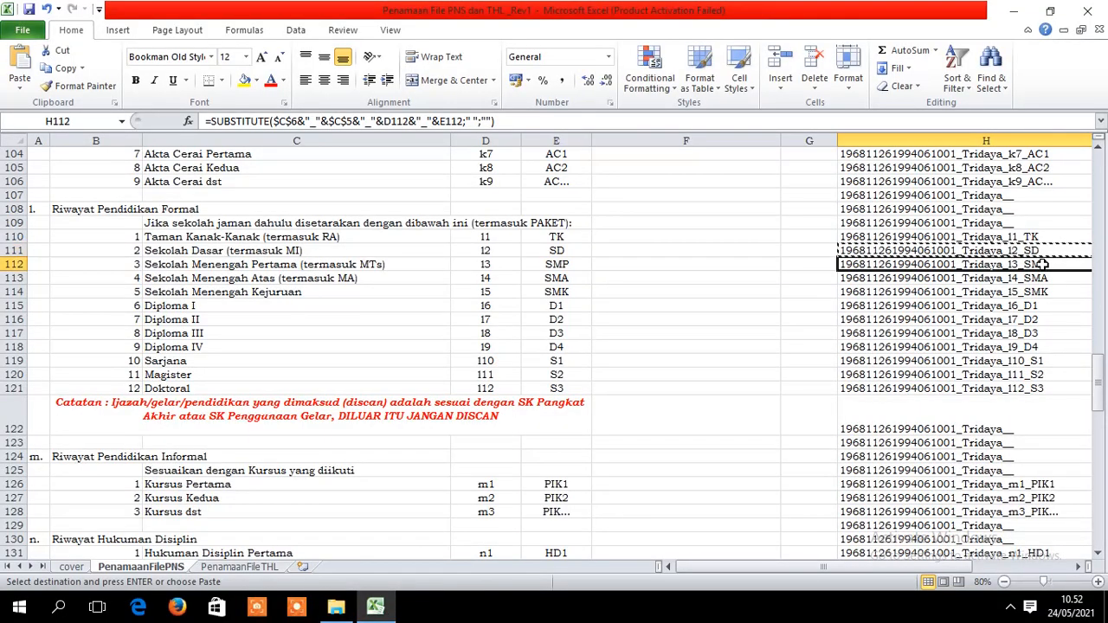
key("ctrl+c")
left_click(336, 608)
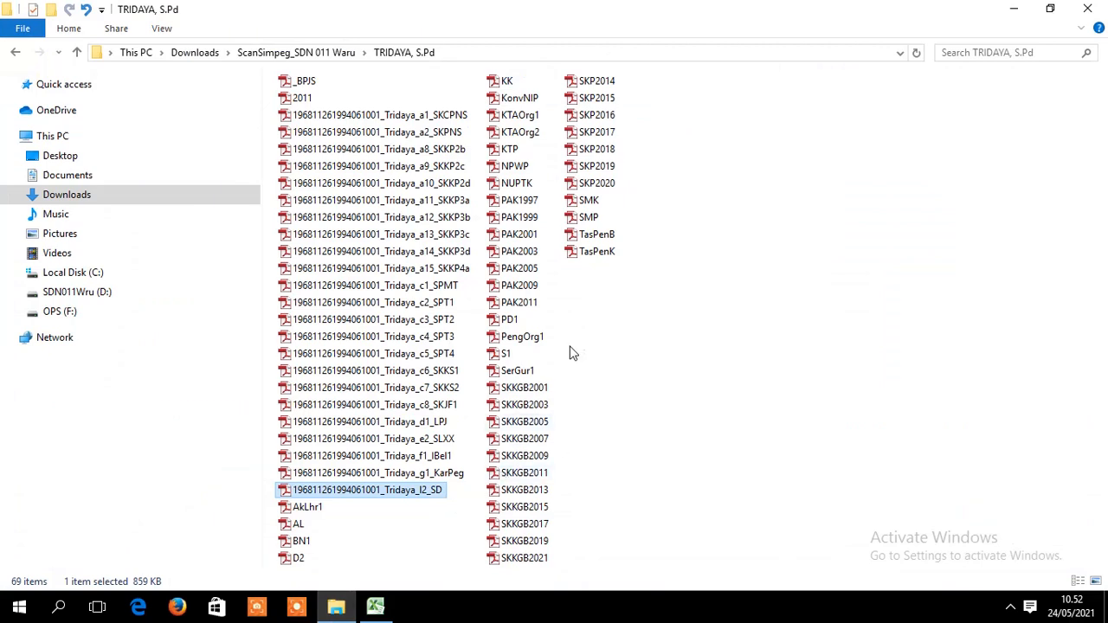
right_click(589, 220)
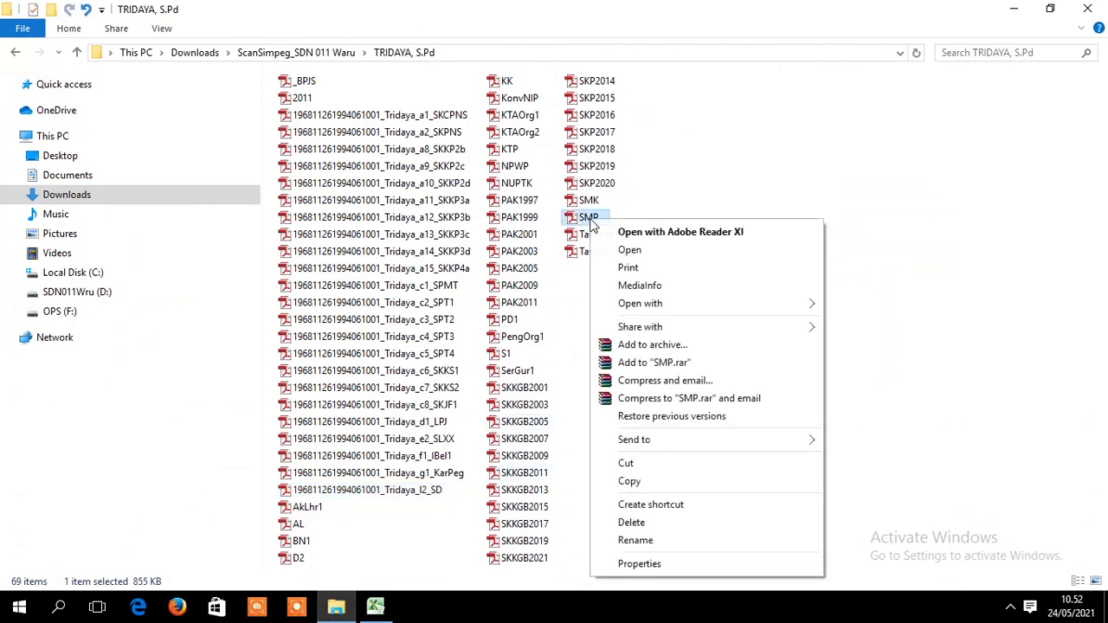
left_click(638, 543)
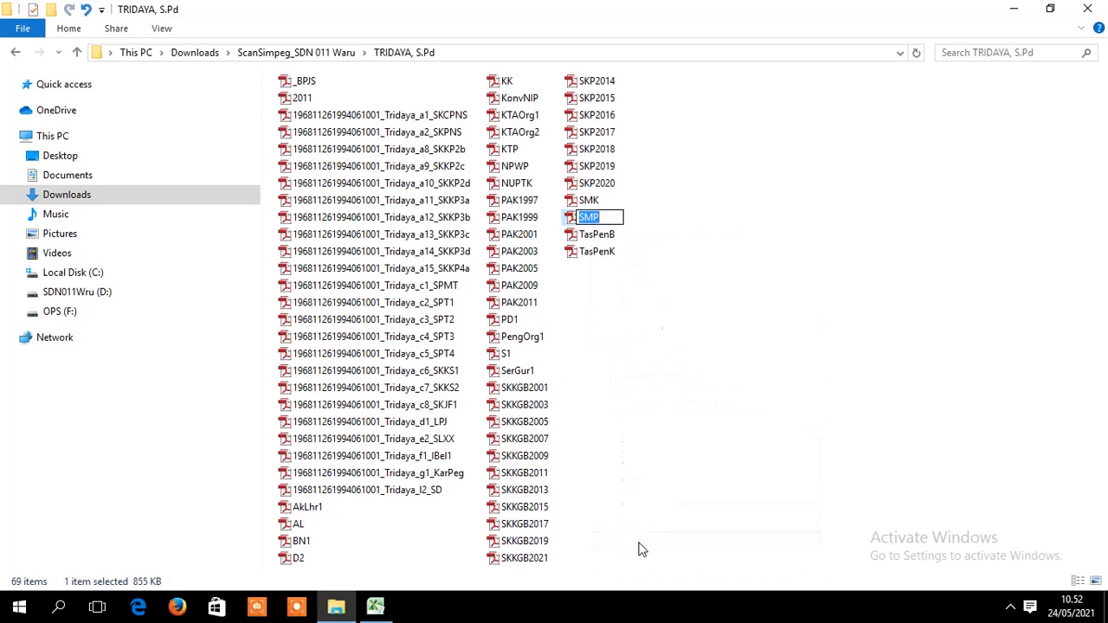
key("ctrl+v")
key("Return")
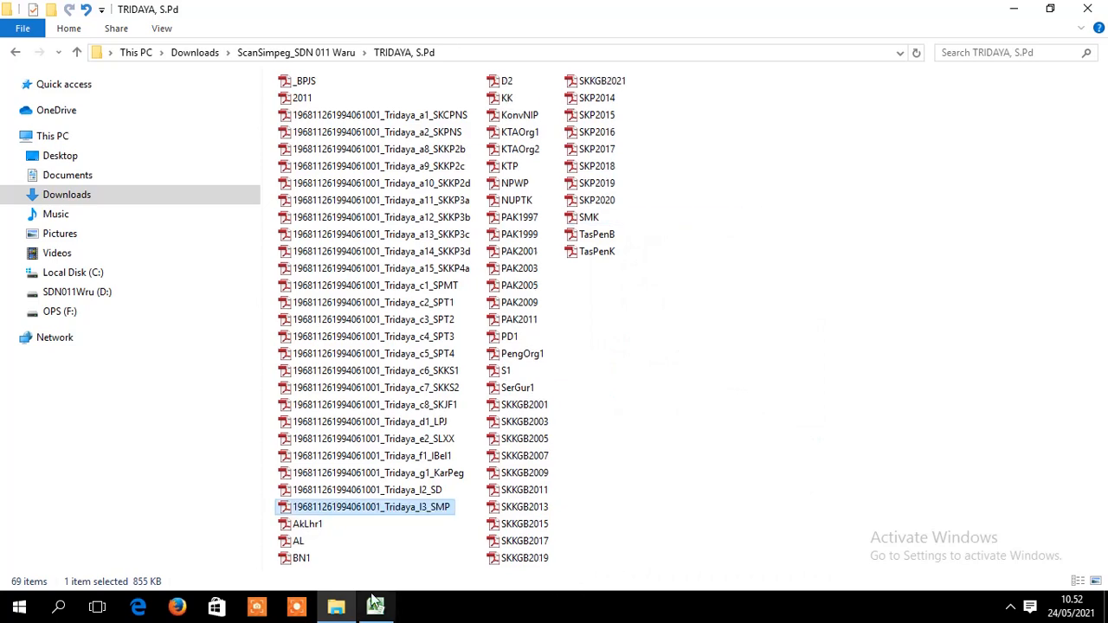
left_click(375, 606)
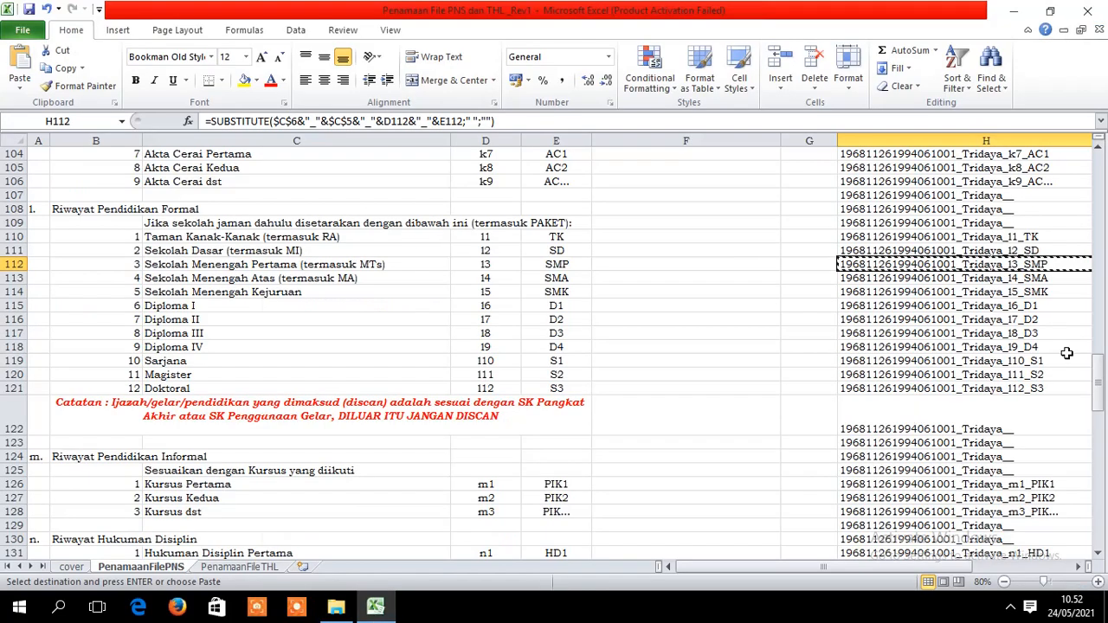
left_click(1058, 281)
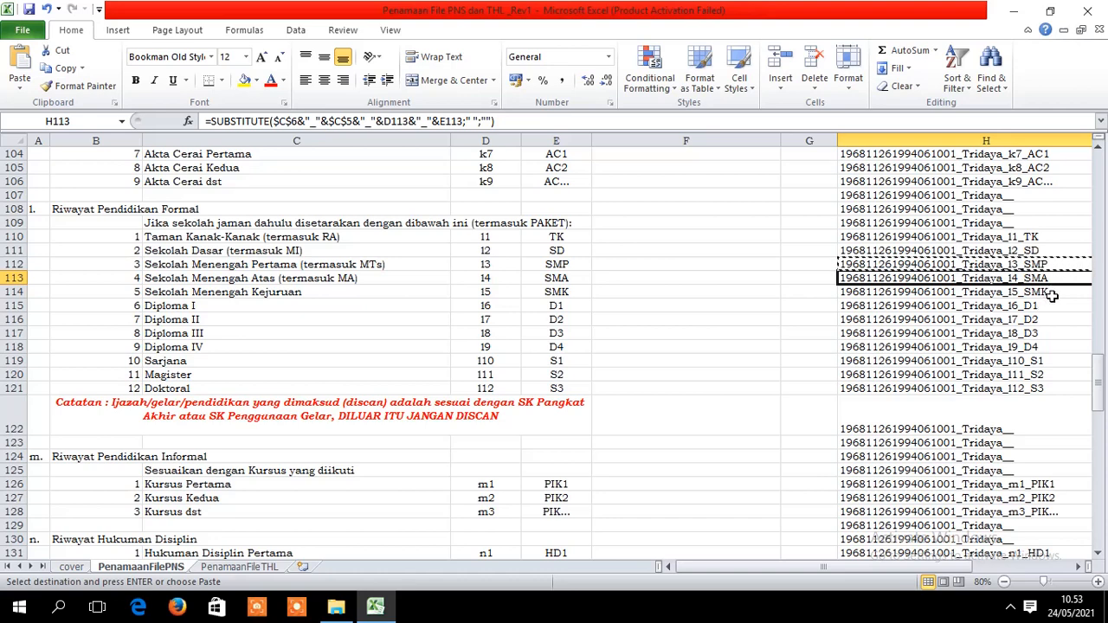
- Rename the SMK scan to the generated l5_SMK name copied from H114
left_click(1050, 295)
left_click(1023, 306)
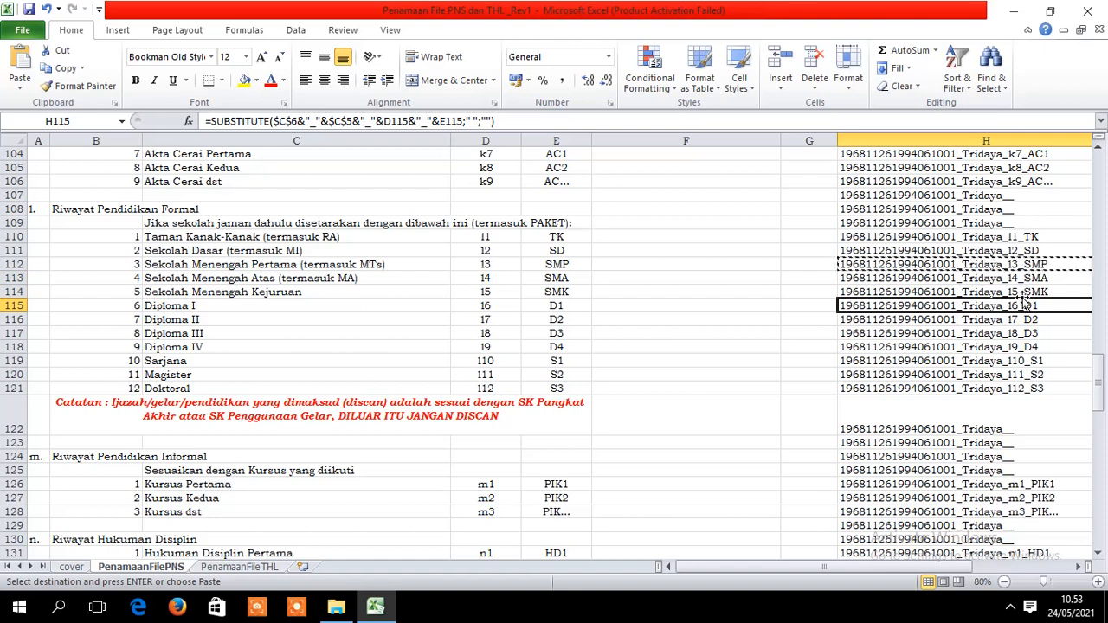
left_click(1022, 293)
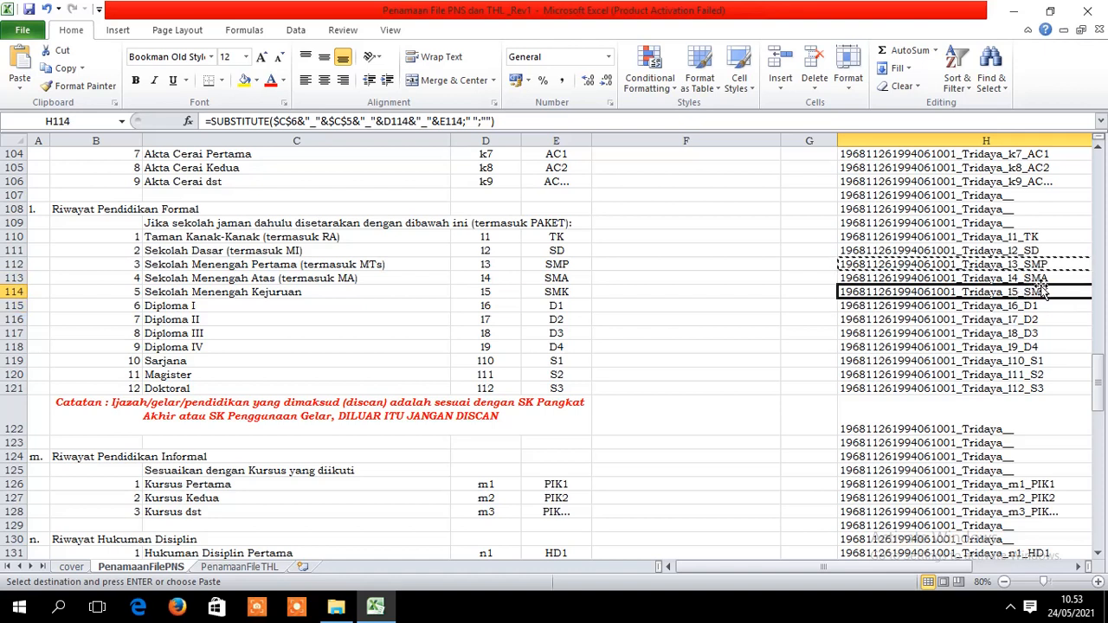
key("ctrl+c")
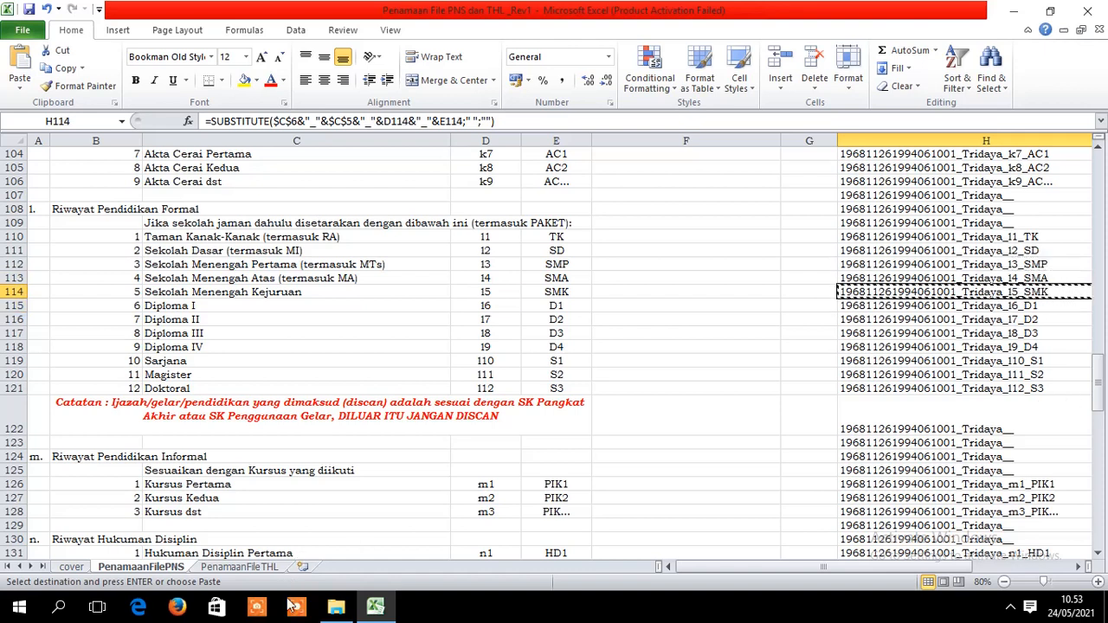
left_click(335, 607)
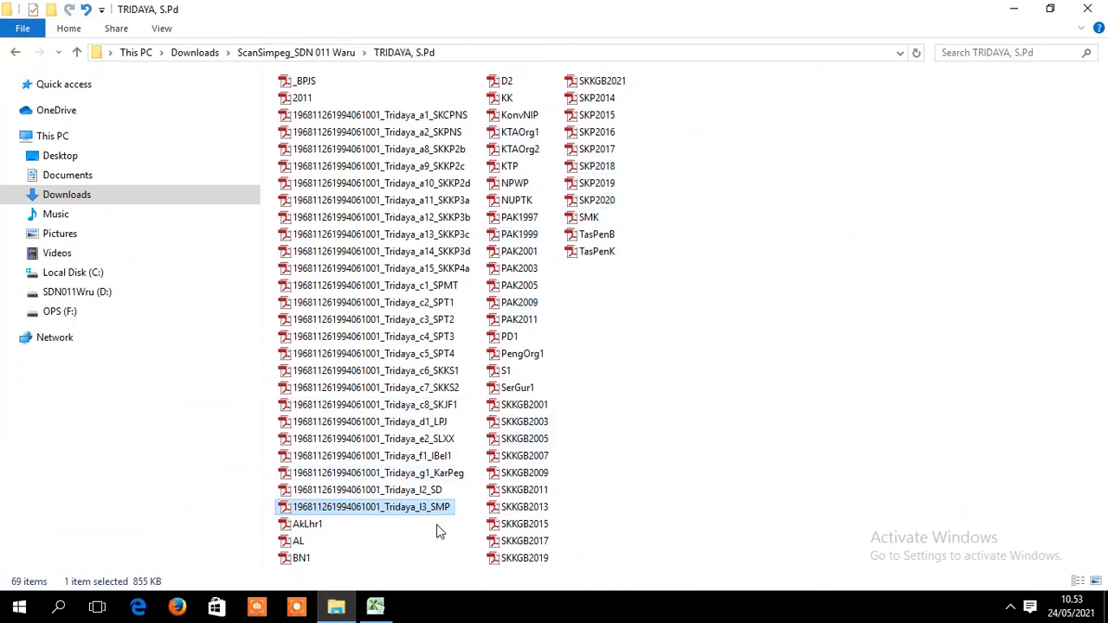
right_click(594, 219)
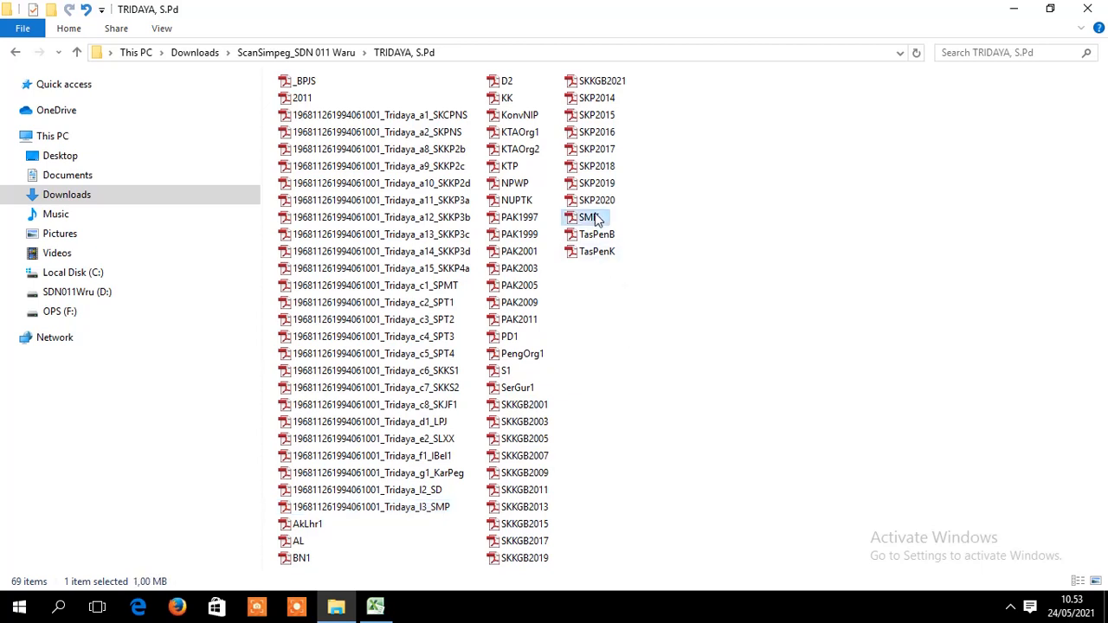
left_click(627, 534)
key("ctrl+v")
key("Return")
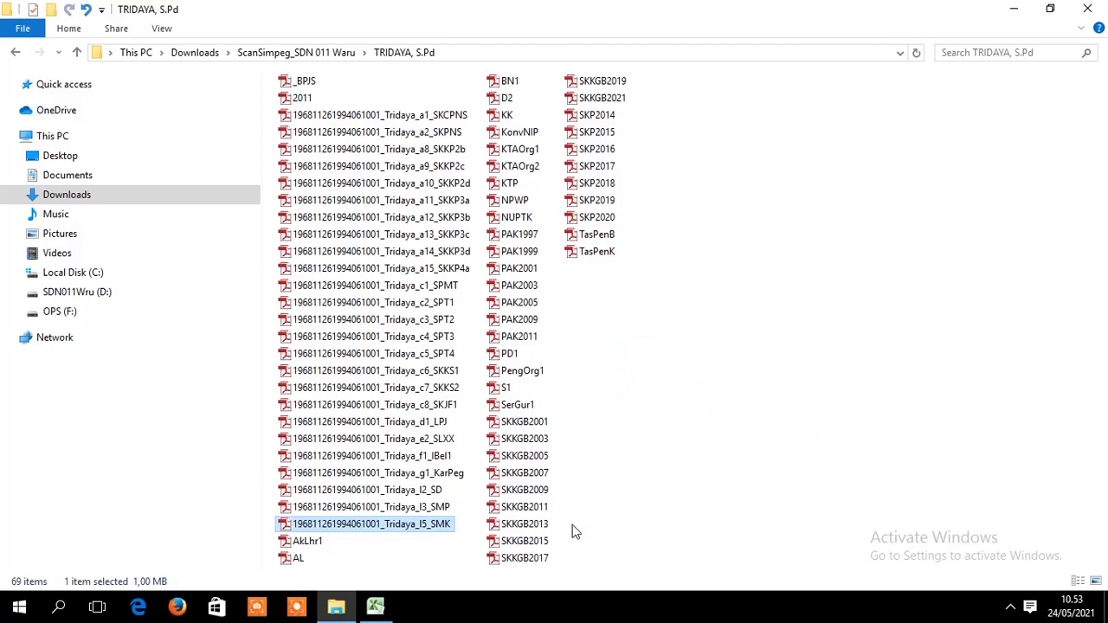
- Rename the D2 scan to the l7_D2 name copied from H116
left_click(383, 597)
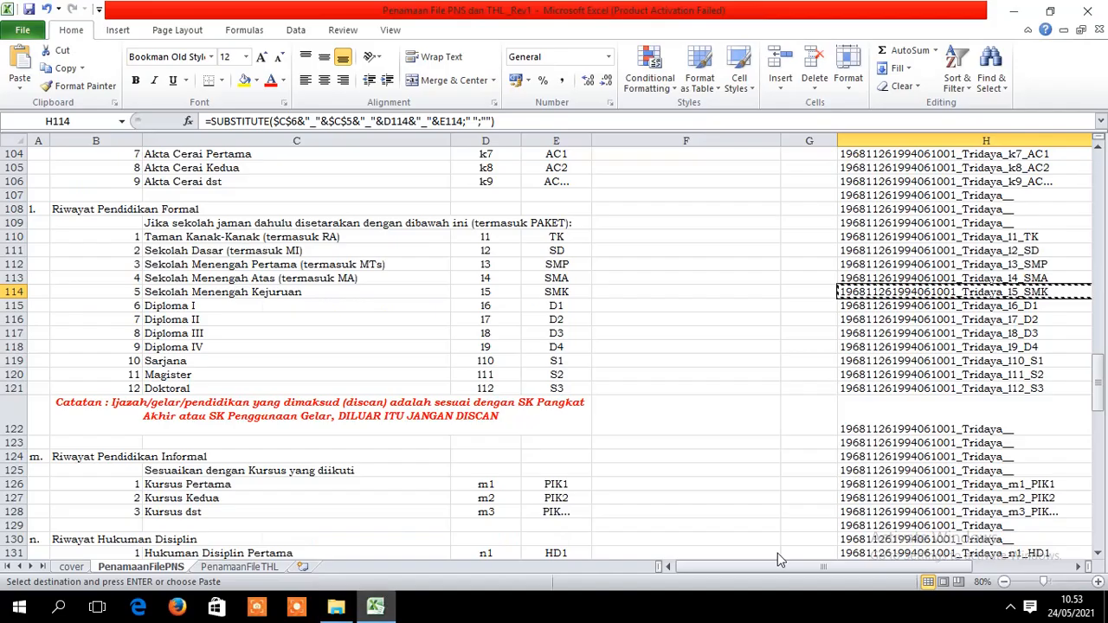
left_click(1045, 320)
key("ctrl+c")
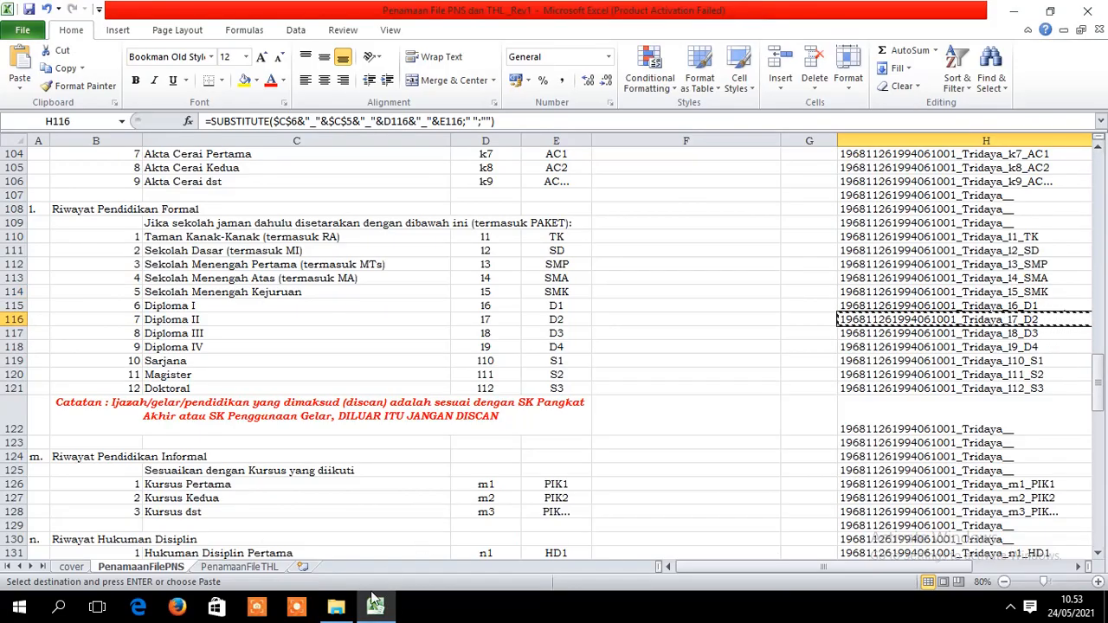
left_click(338, 608)
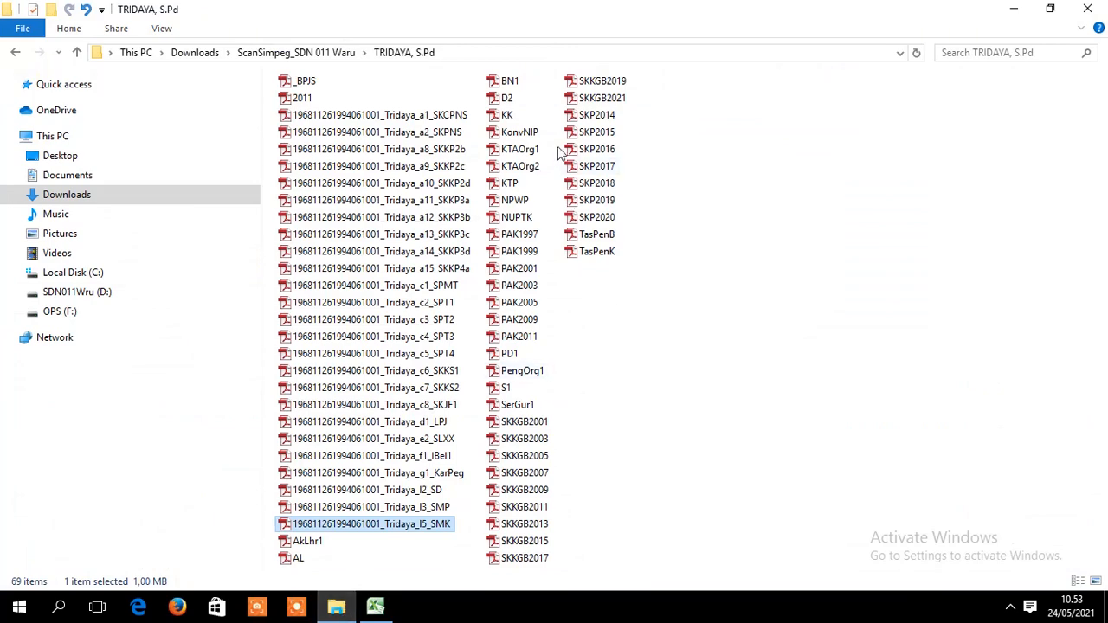
right_click(508, 100)
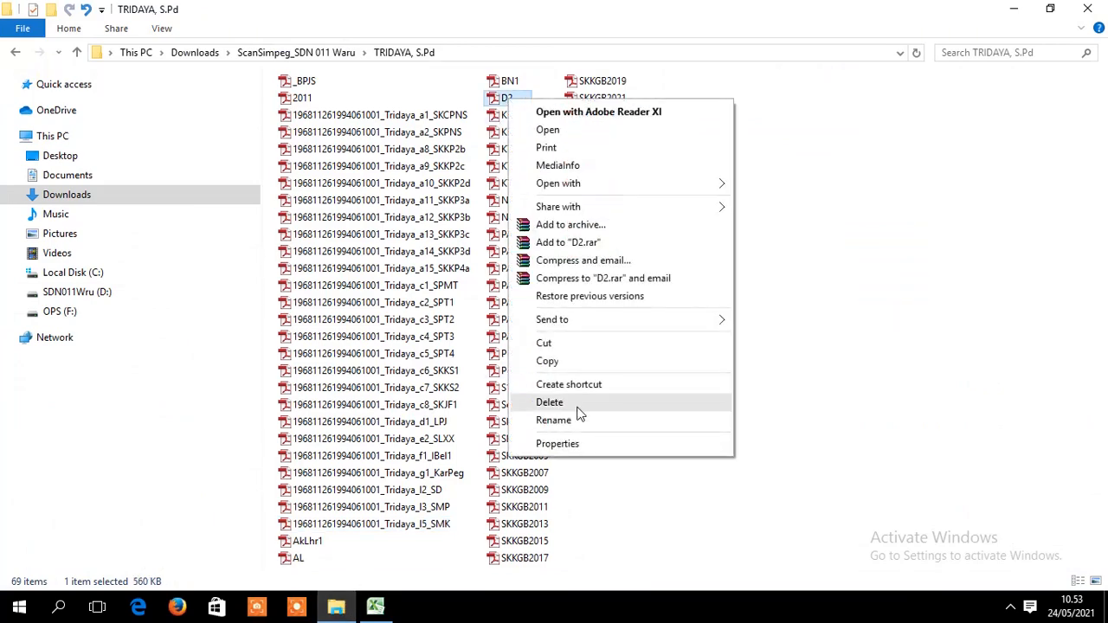
left_click(579, 421)
key("ctrl+v")
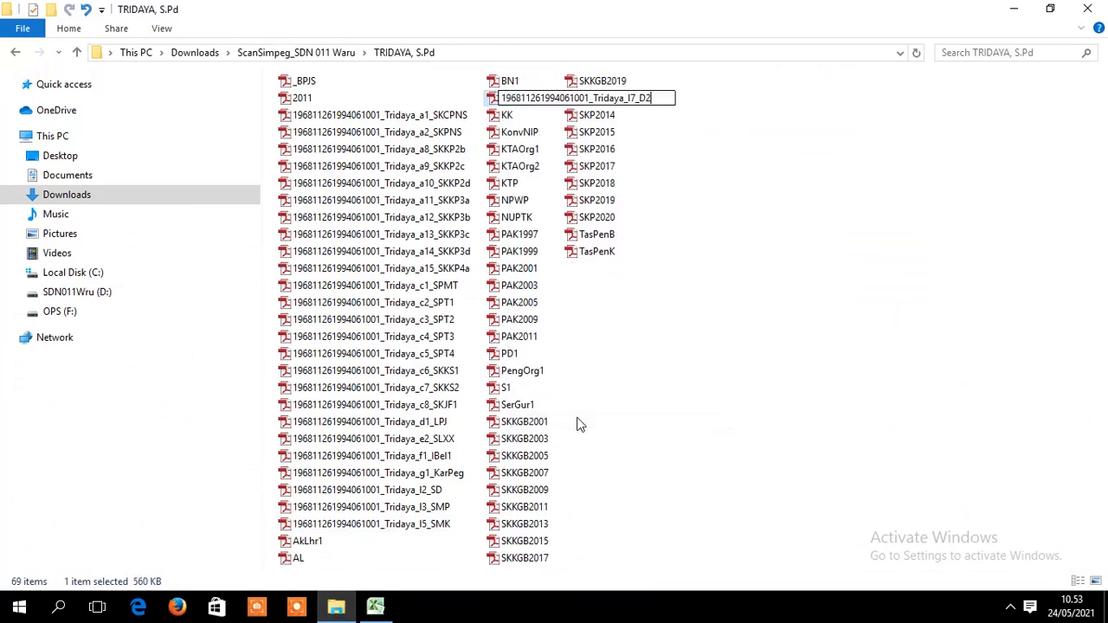
key("Return")
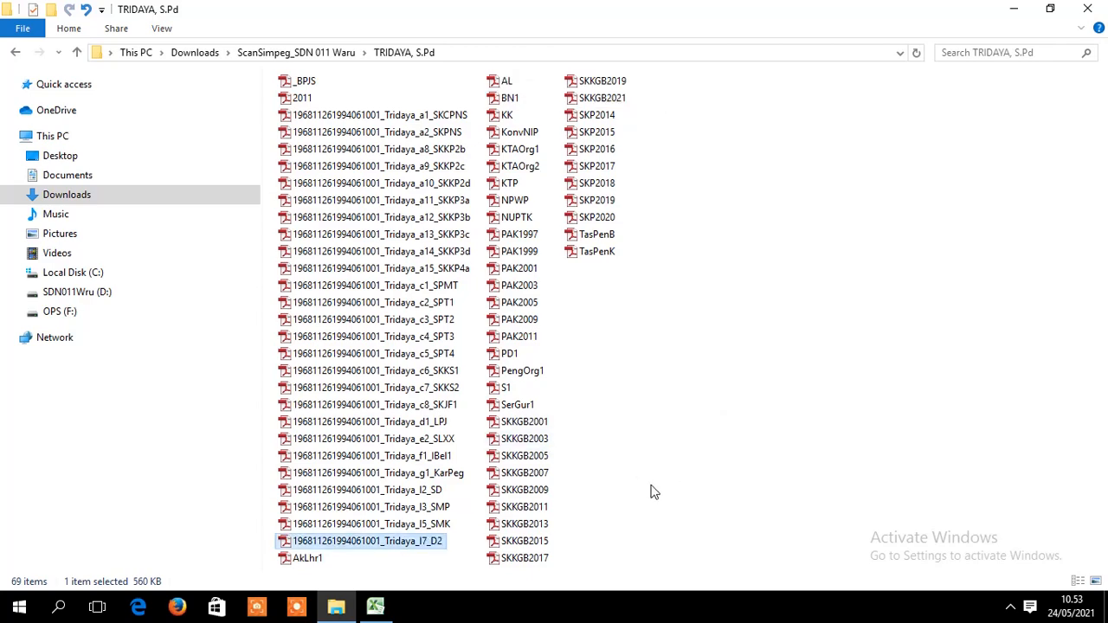
- Rename the S1 scan to the l10_S1 name from H119
left_click(374, 606)
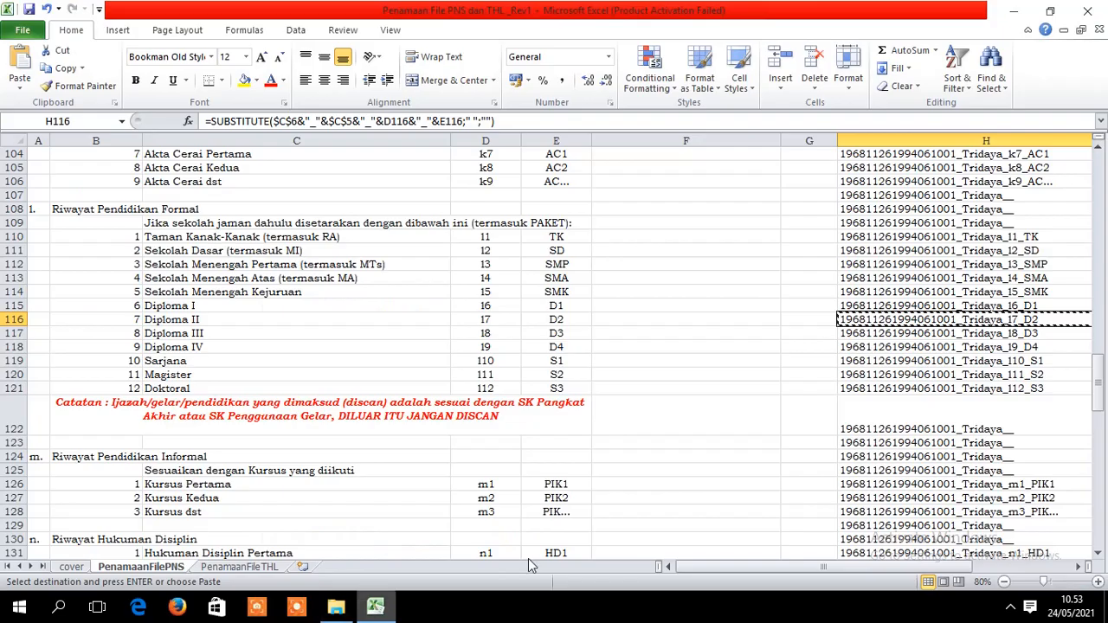
left_click(1056, 362)
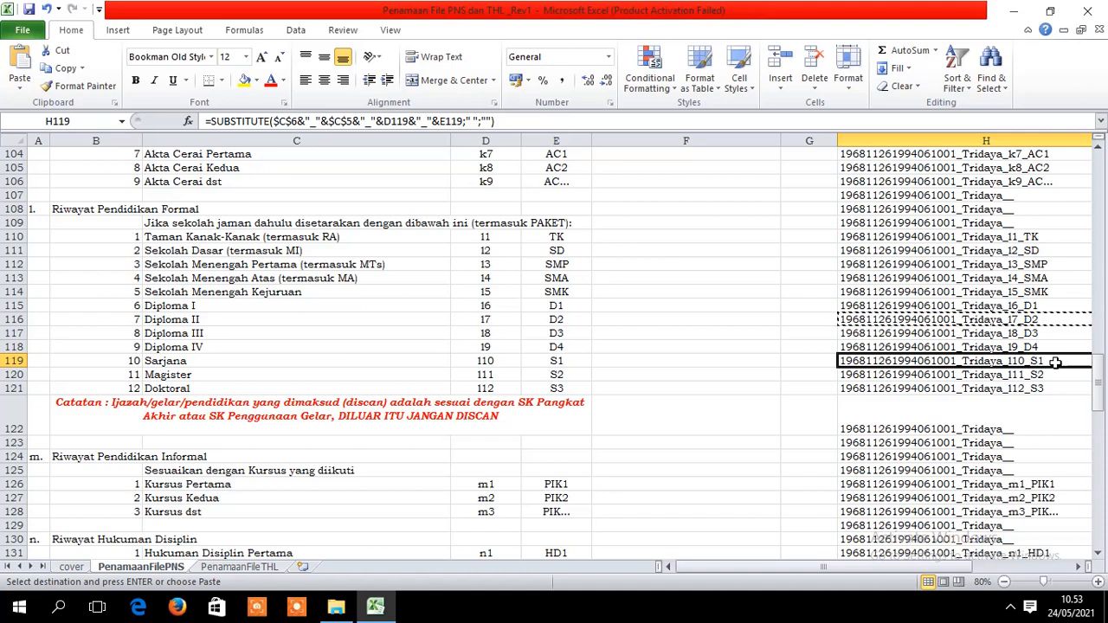
left_click(331, 611)
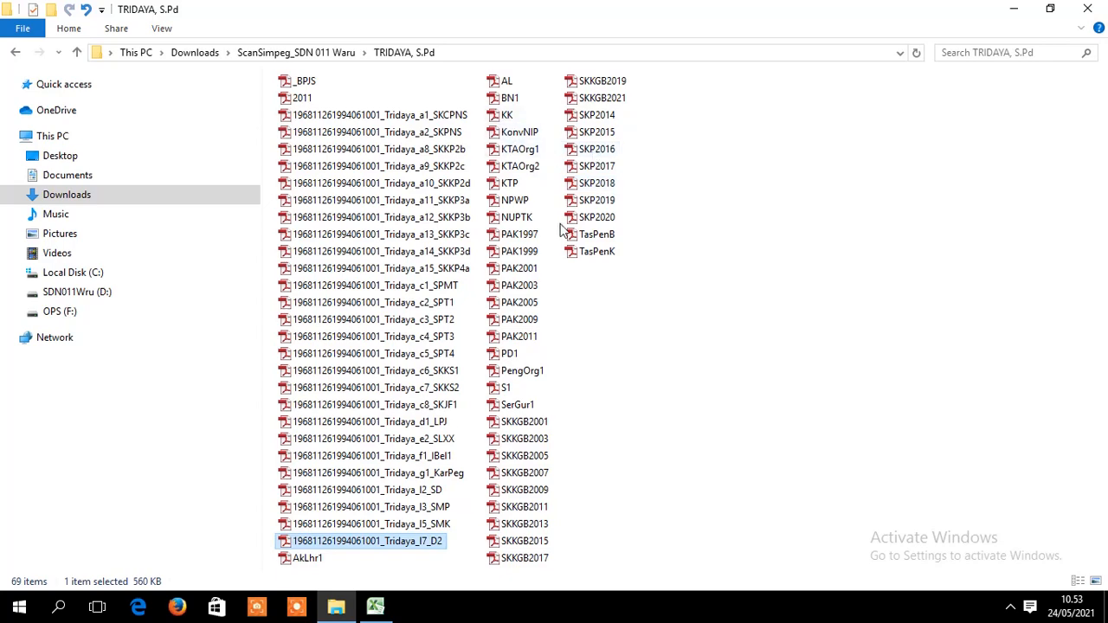
right_click(509, 388)
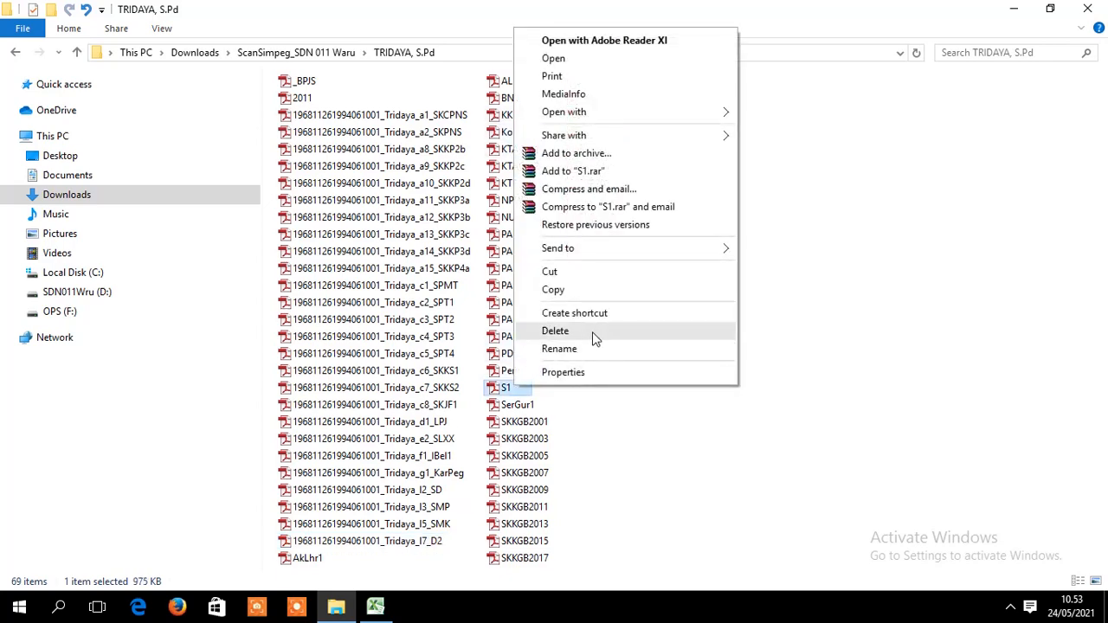
left_click(594, 349)
key("ctrl+v")
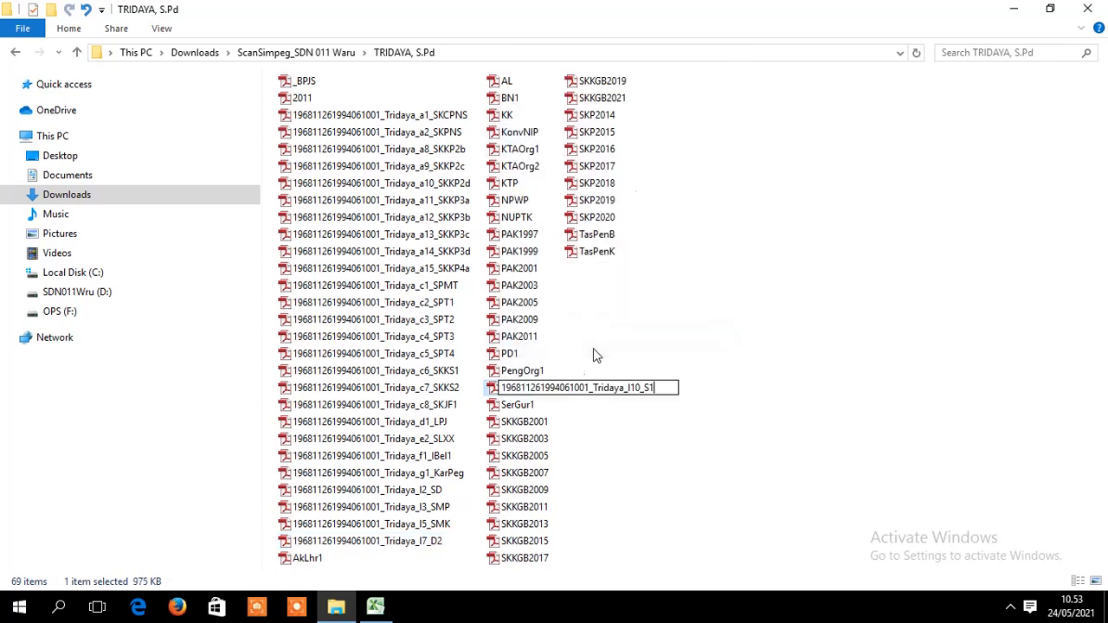
left_click(947, 381)
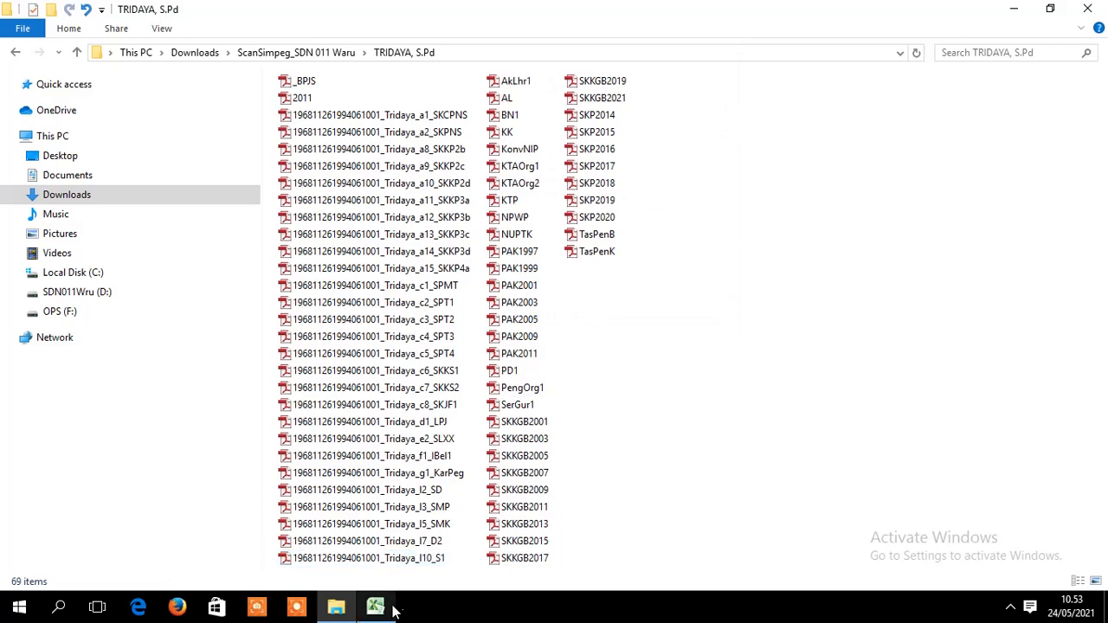
- Scroll to the salary-increment rows and copy the SKKGB2000 name in H137 for SKKGB2001
left_click(391, 610)
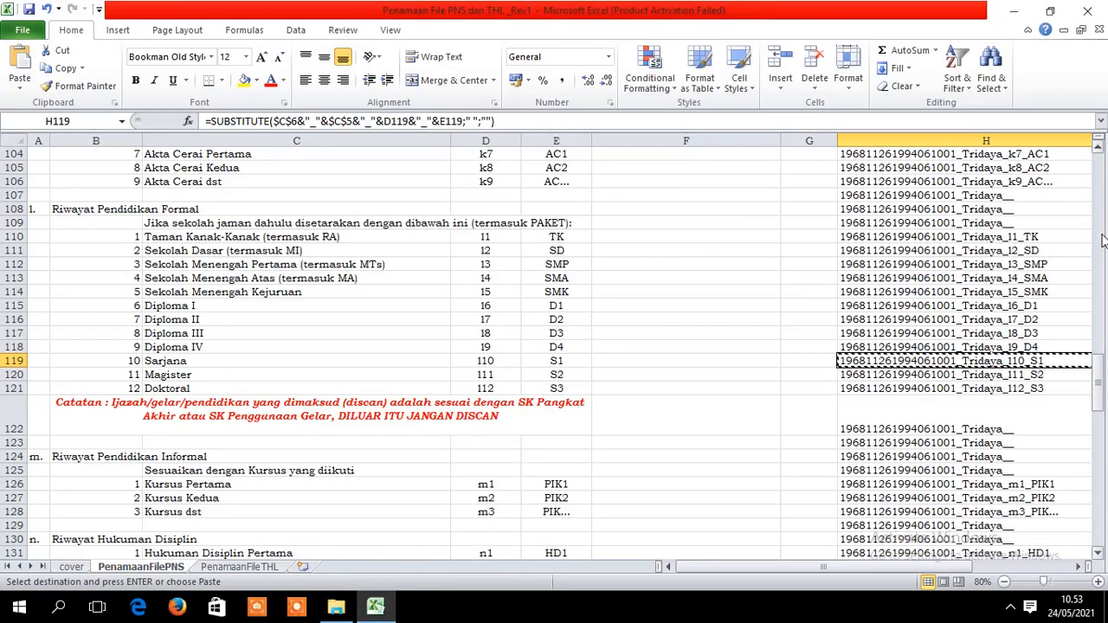
left_click_drag(1097, 372, 1101, 400)
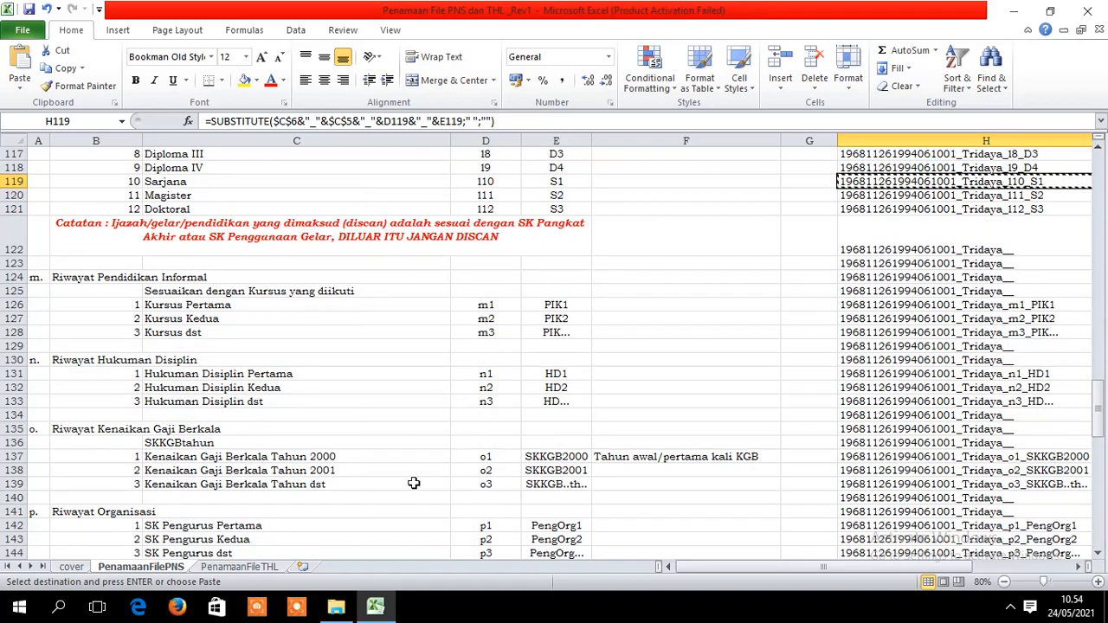
left_click(711, 567)
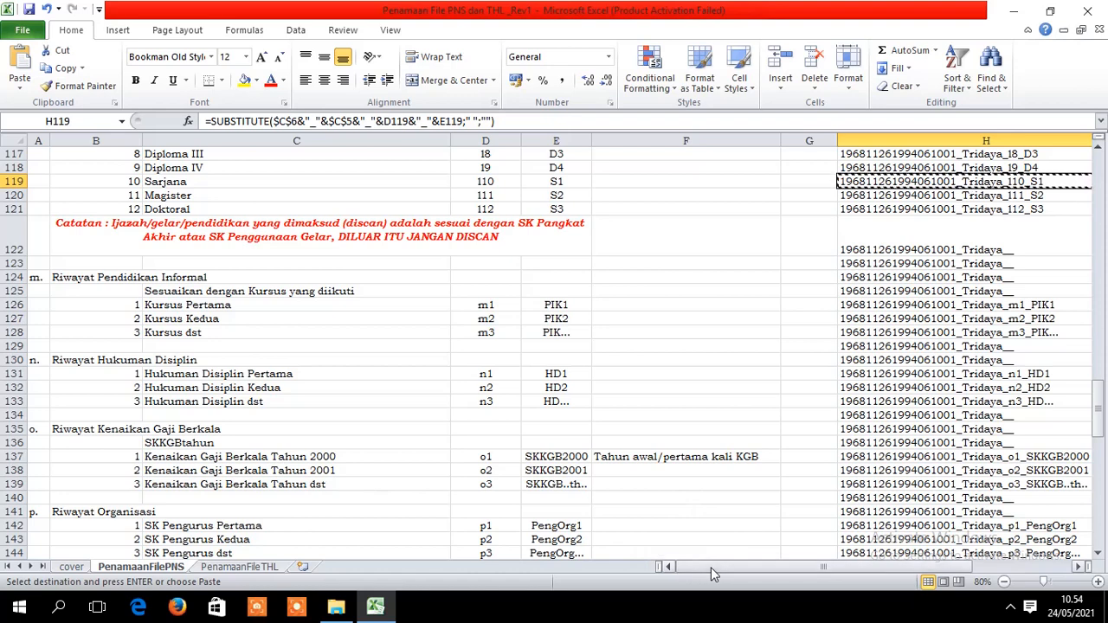
left_click_drag(1099, 370, 1096, 396)
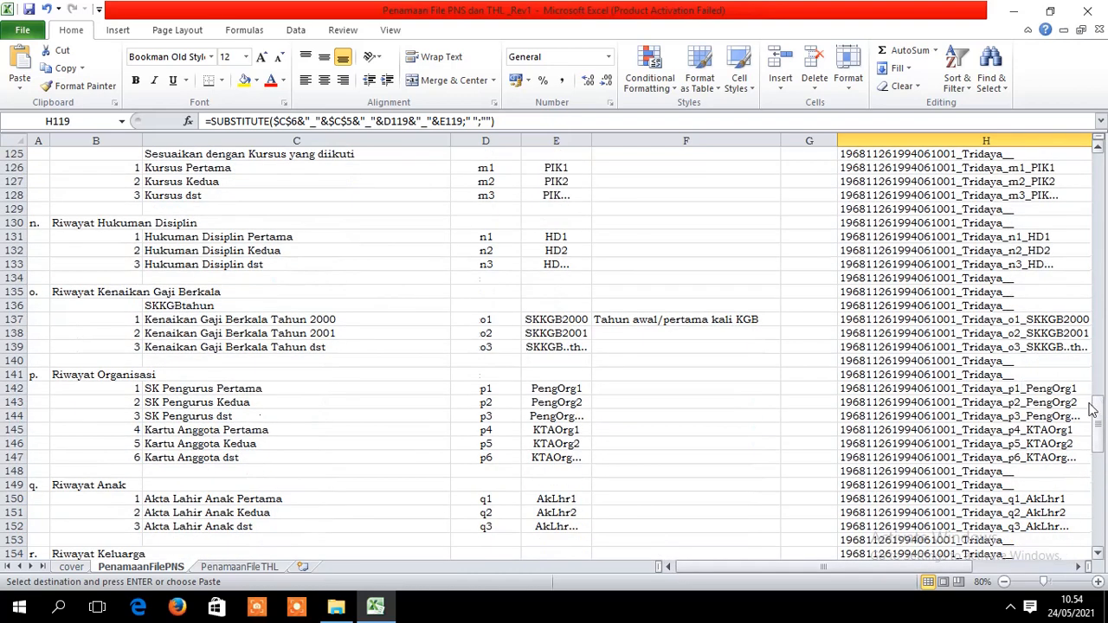
left_click(719, 570)
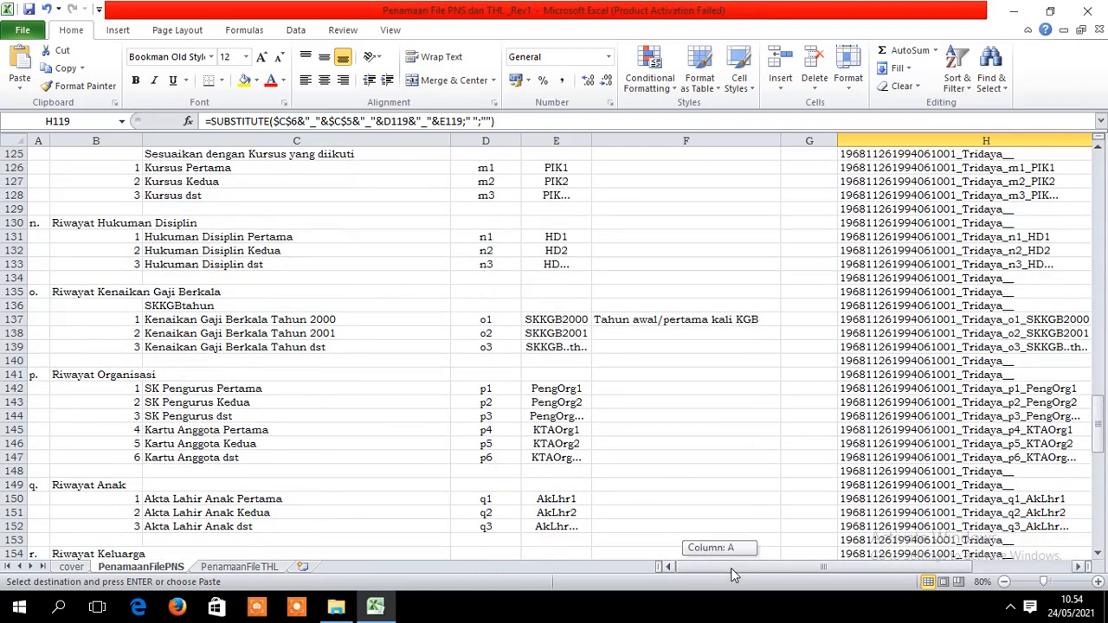
mouse_move(704, 567)
left_mouse_down()
mouse_move(800, 557)
mouse_move(712, 565)
left_mouse_up()
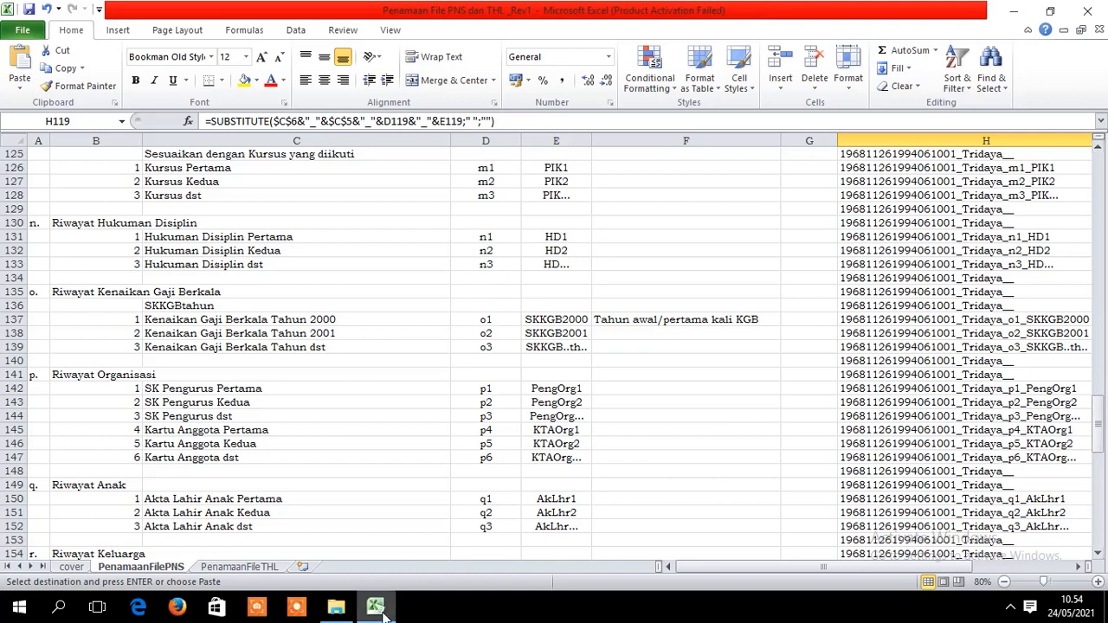
left_click(338, 611)
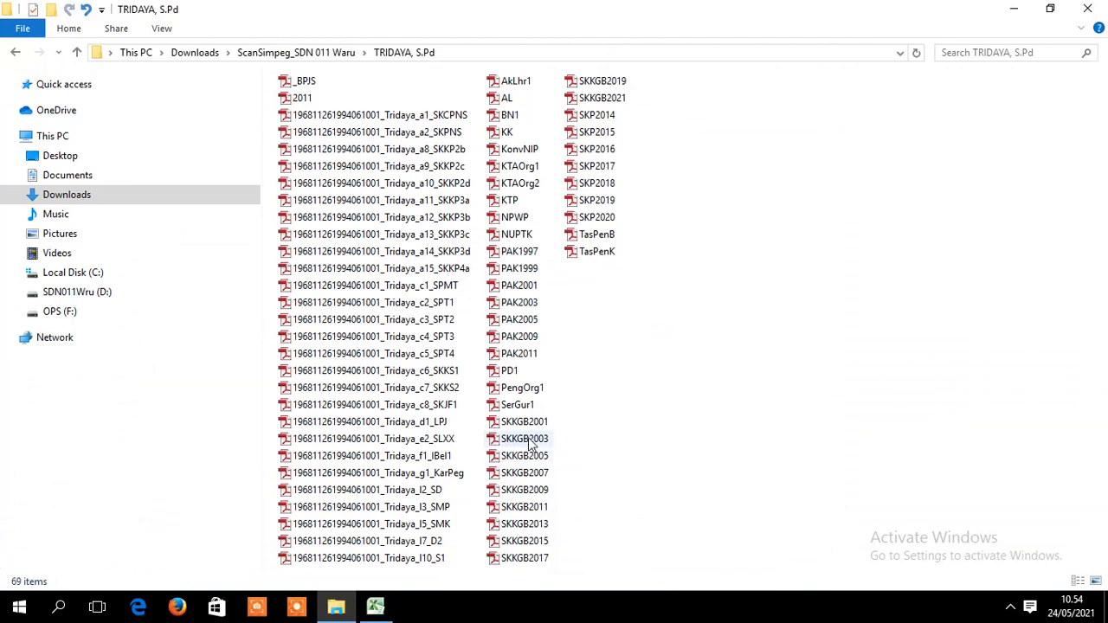
left_click(545, 430)
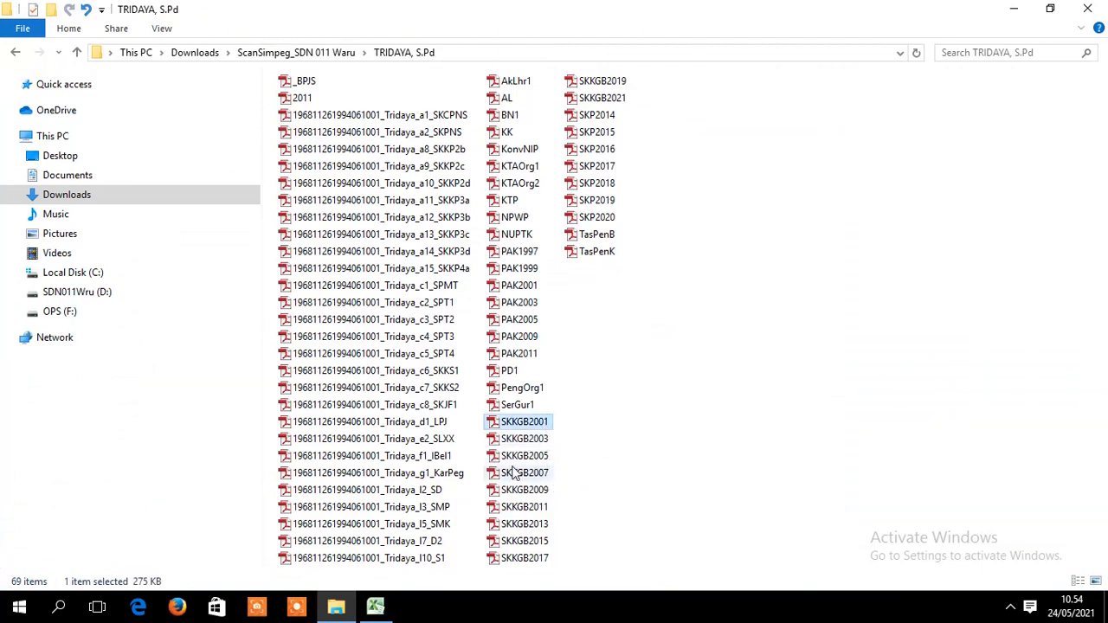
left_click(375, 606)
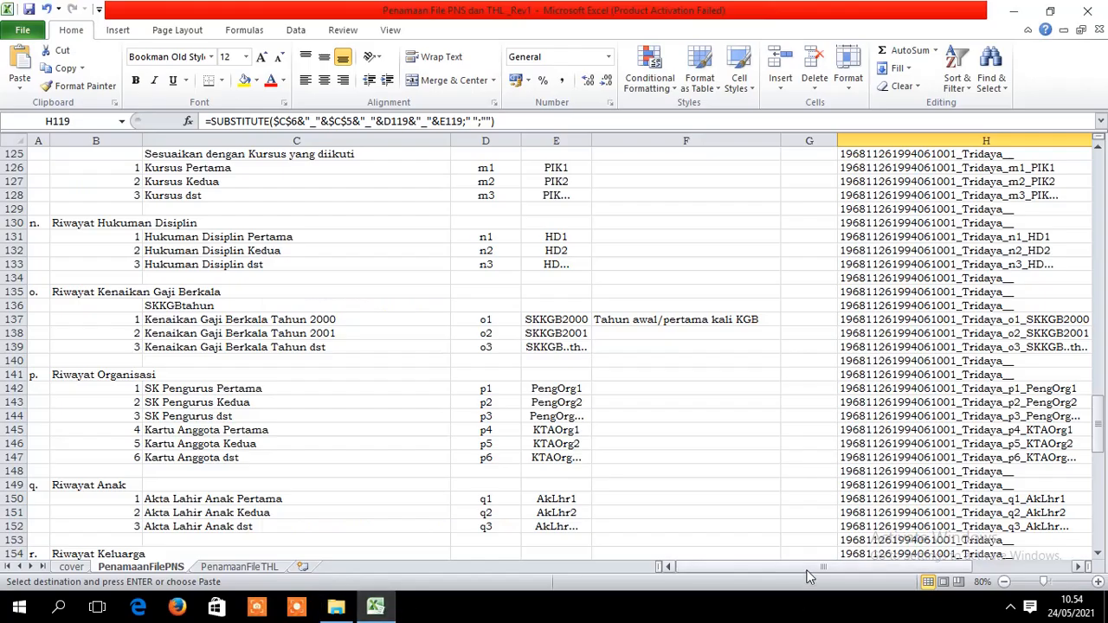
left_click_drag(809, 569, 877, 565)
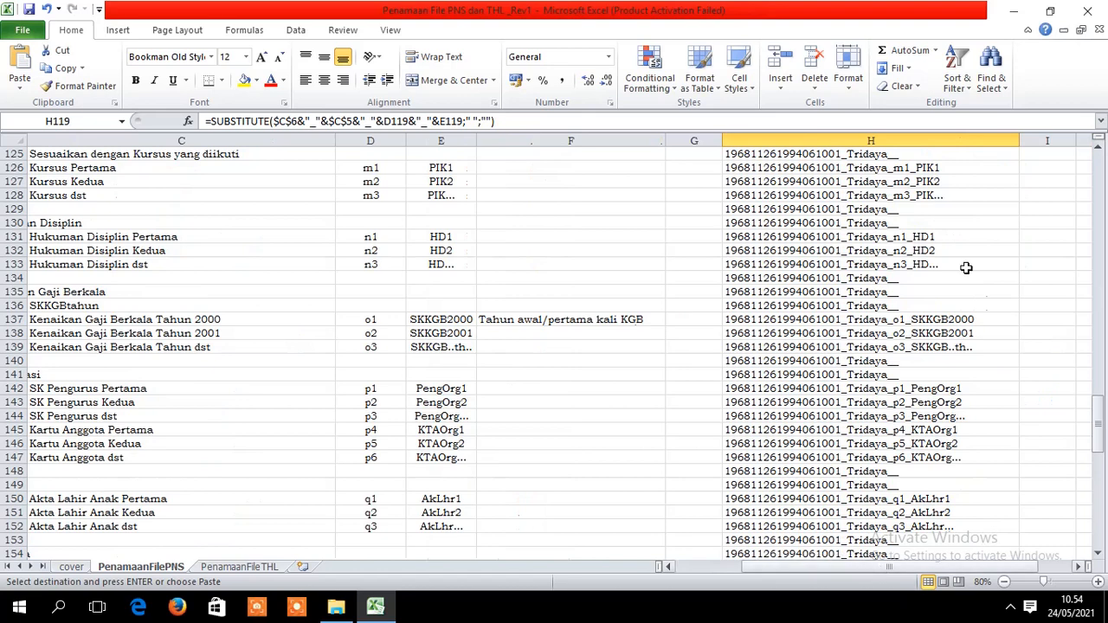
left_click(925, 320)
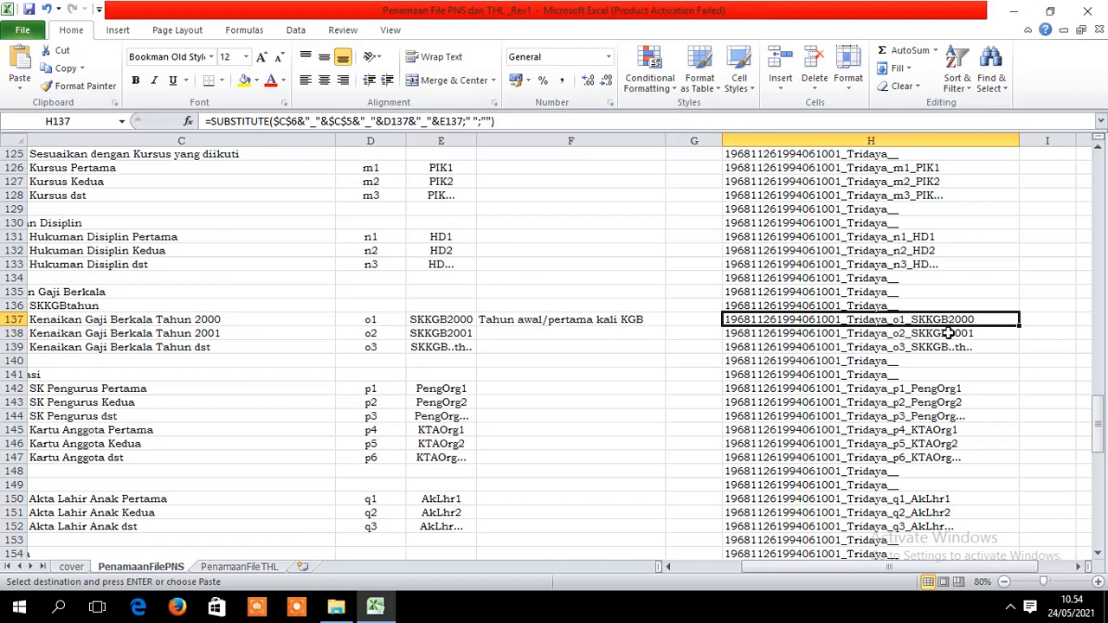
- Rename the SKKGB2001 scan with the pasted name, correcting its ending to o1_SKKGB2001
left_click(336, 606)
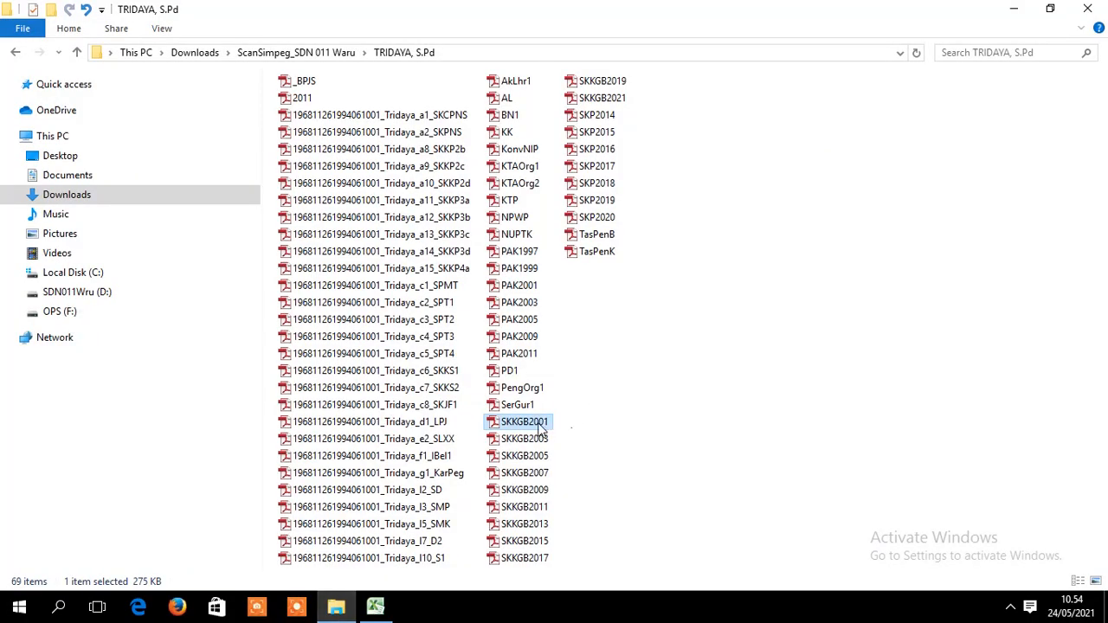
right_click(541, 429)
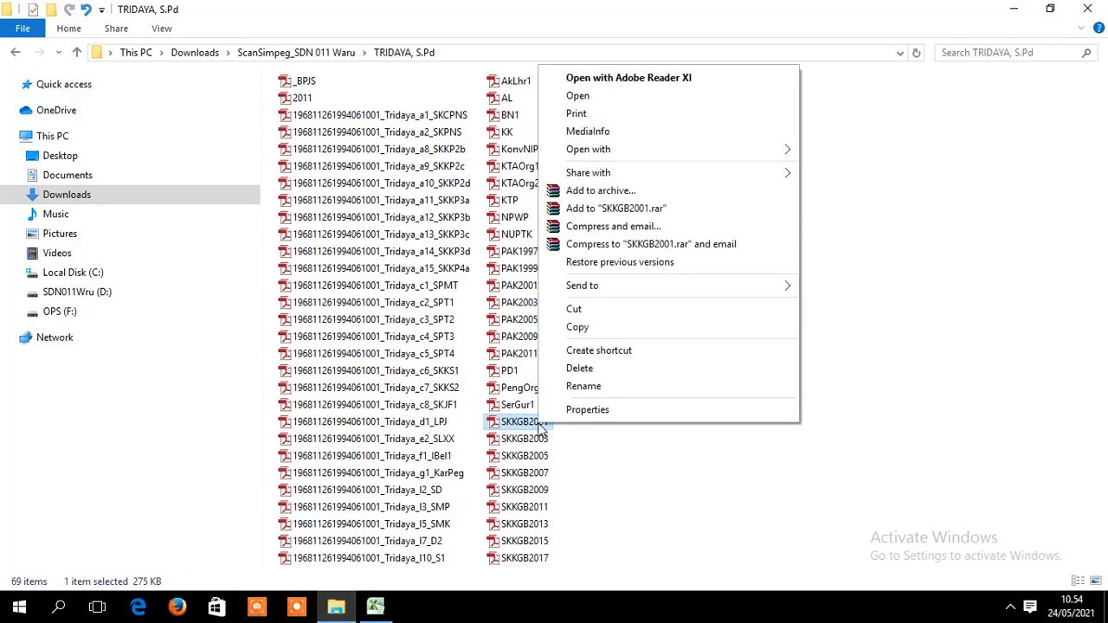
left_click(606, 386)
key("ctrl+v")
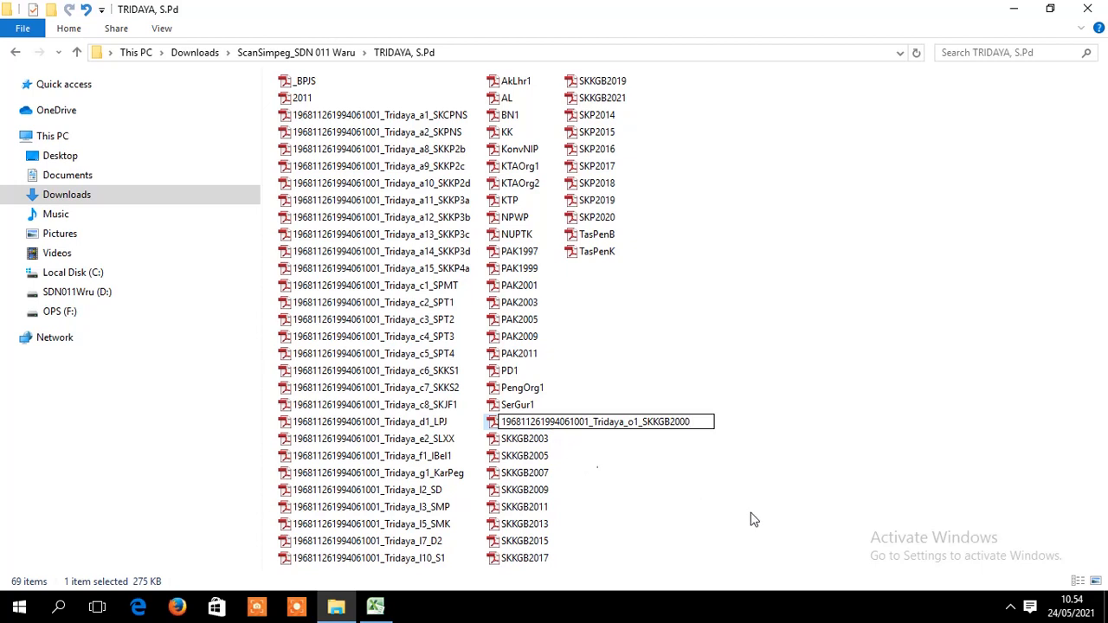
key("BackSpace")
type("1")
key("Return")
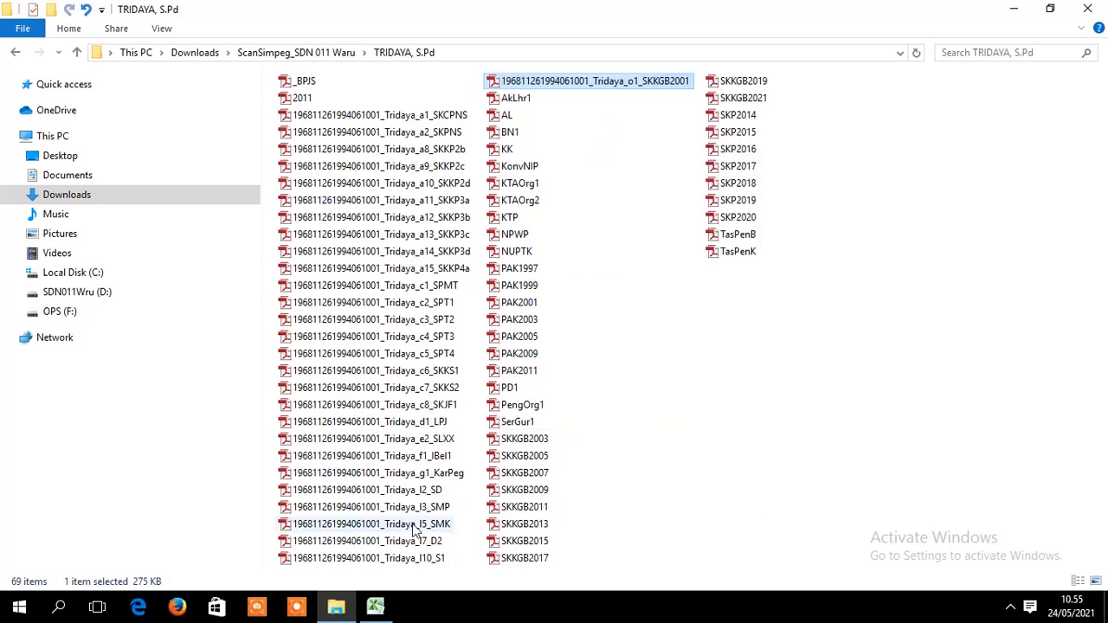
left_click(375, 605)
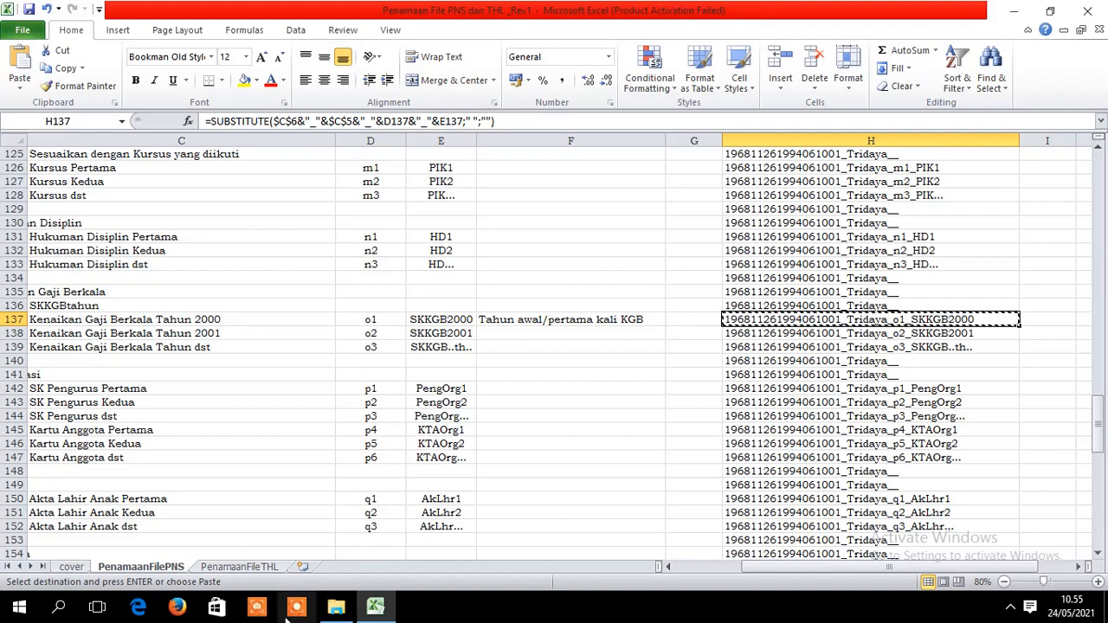
- Rename SKKGB2003 with the pasted name, editing its ending to o2_SKKGB2003
left_click(336, 607)
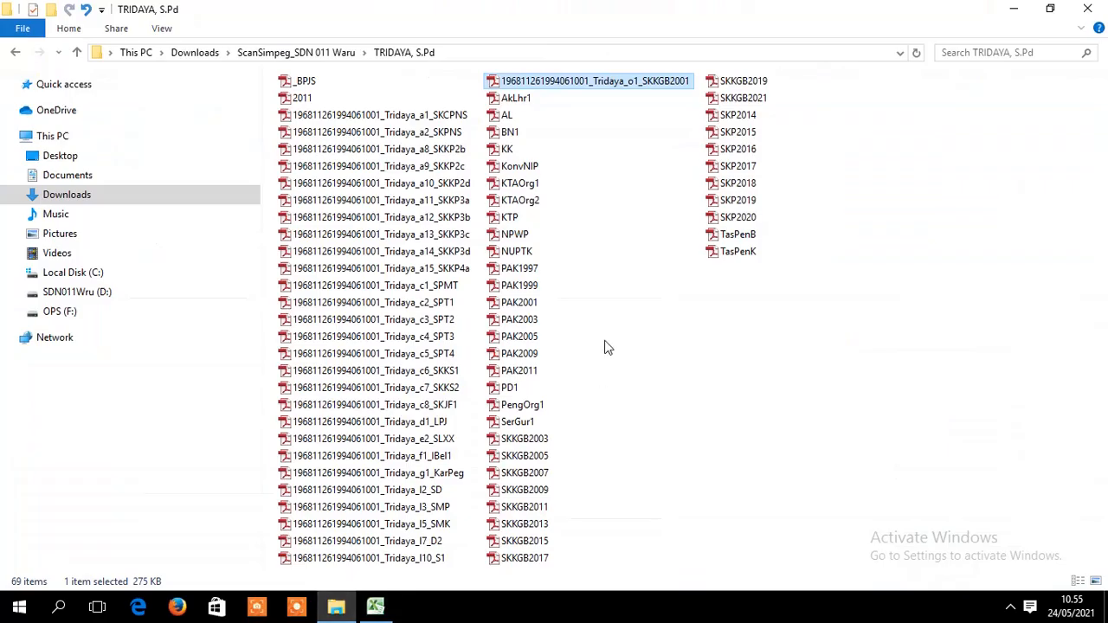
right_click(536, 439)
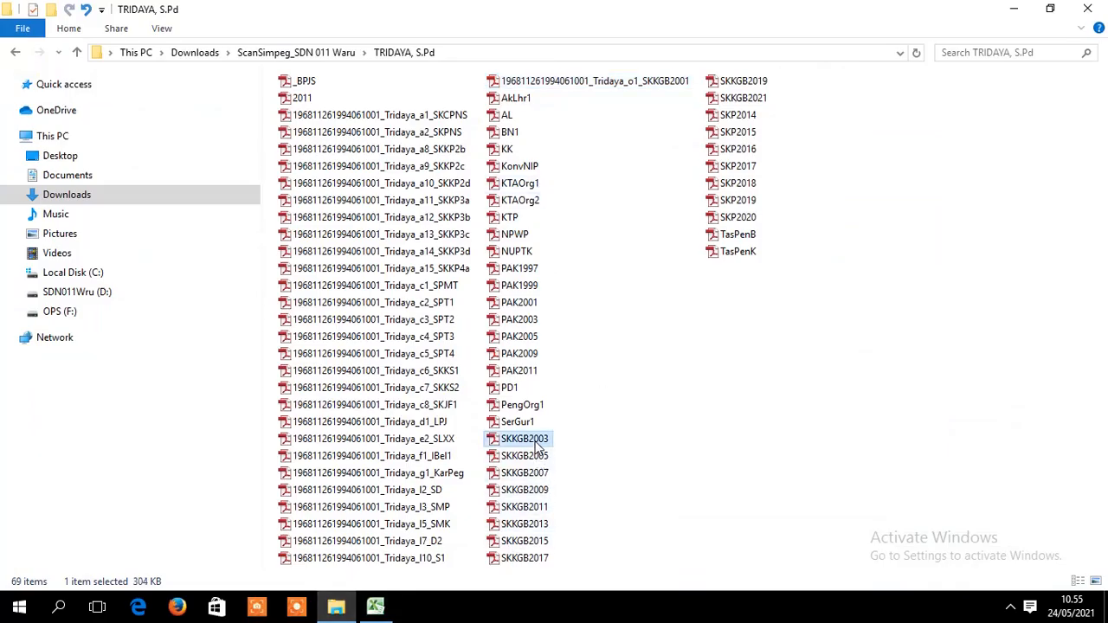
left_click(580, 404)
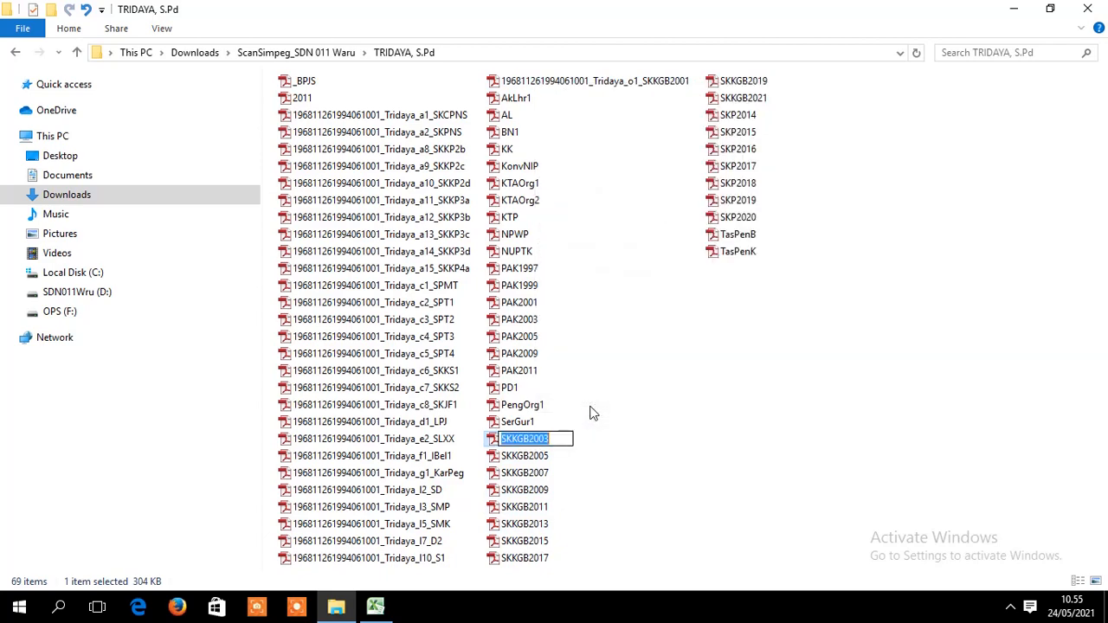
key("ctrl+v")
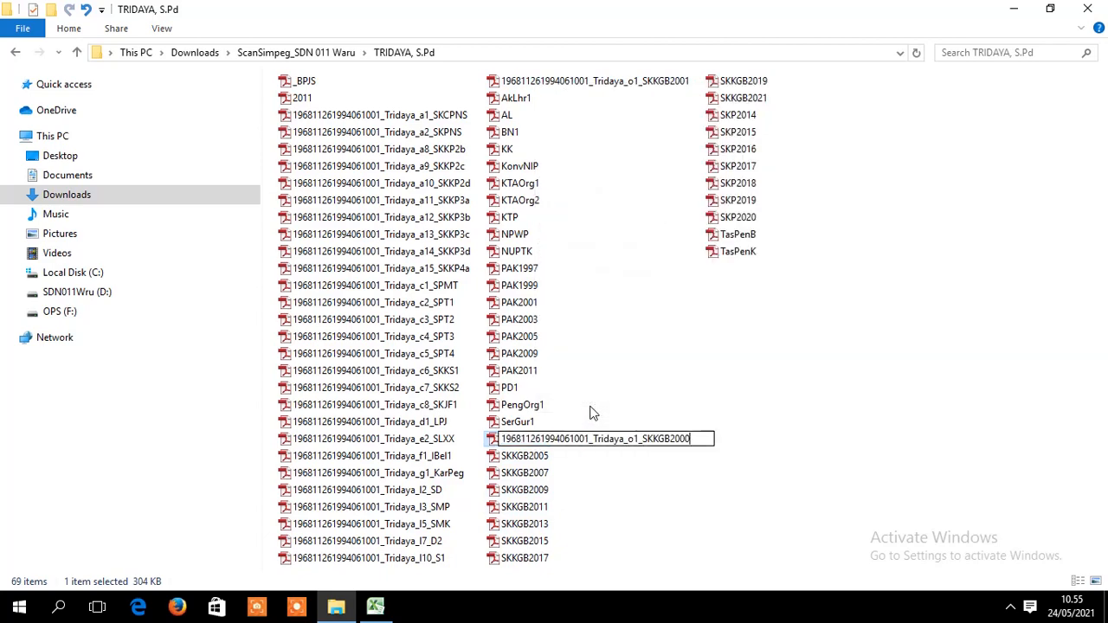
key("BackSpace")
type("3")
left_click(638, 443)
key("BackSpace")
type("2")
key("Return")
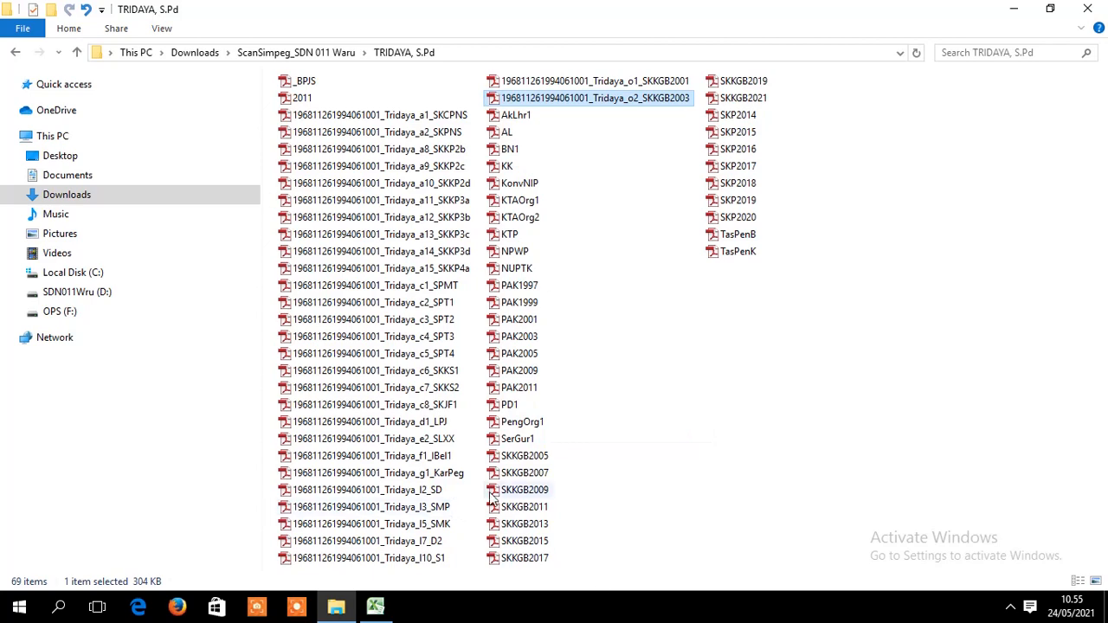
- Rename SKKGB2005 with the pasted name, editing its ending to o3_SKKGB2005
left_click(543, 459)
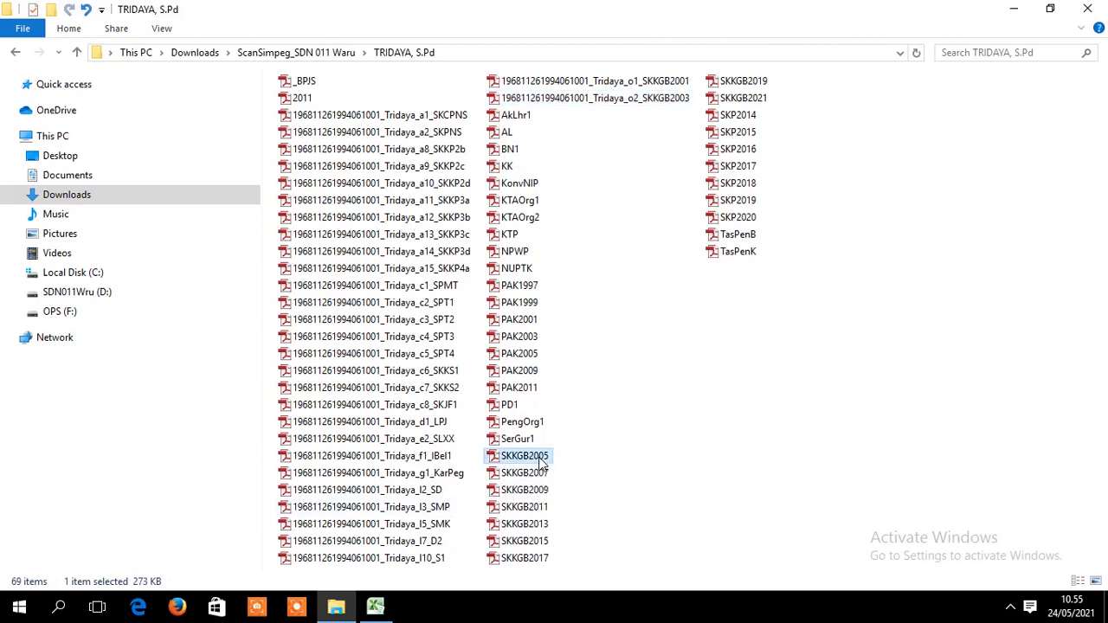
right_click(542, 459)
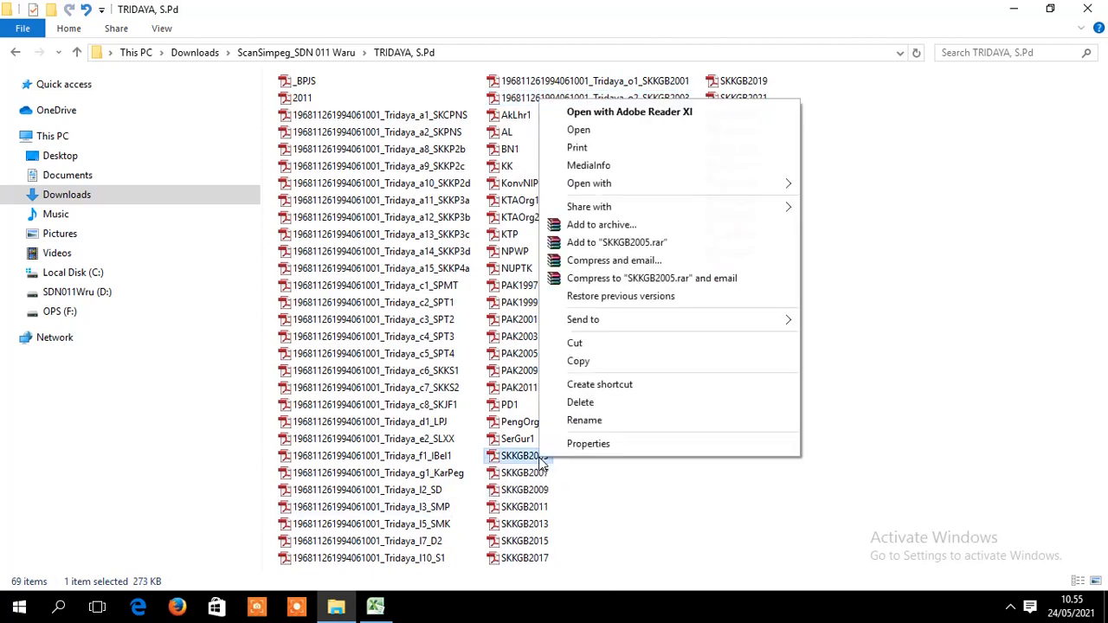
left_click(608, 423)
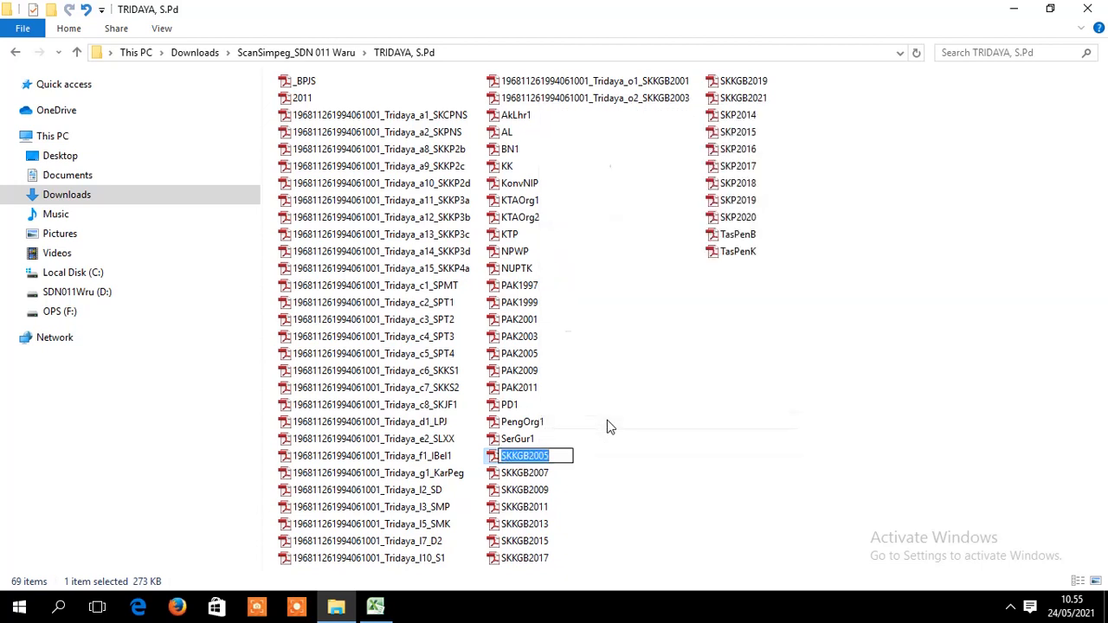
key("ctrl+v")
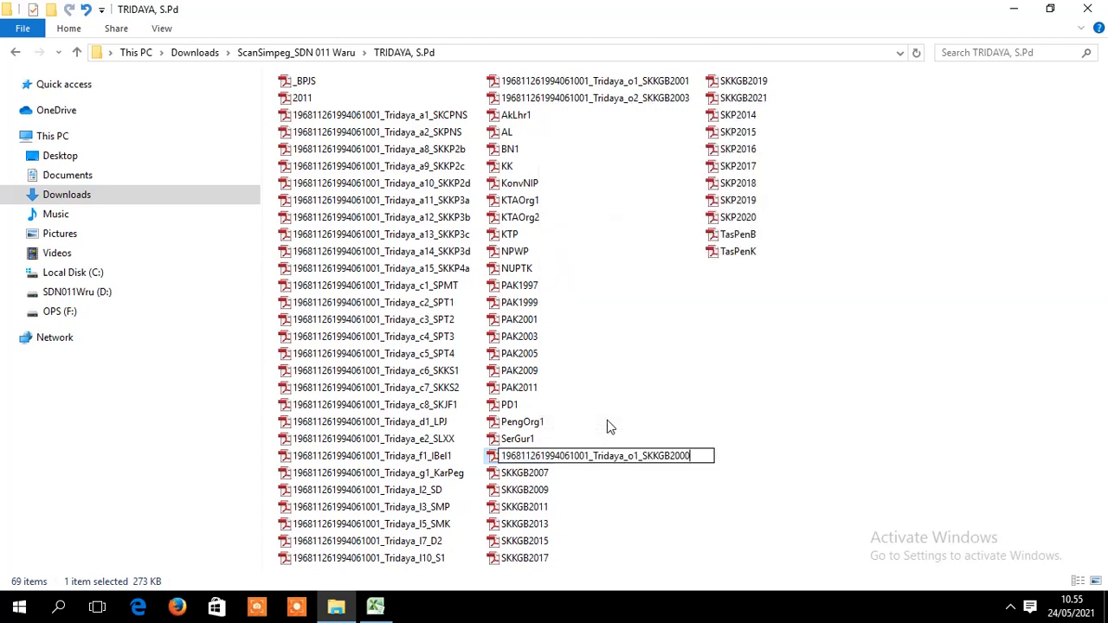
key("BackSpace")
type("5")
key("BackSpace")
type("3")
key("Return")
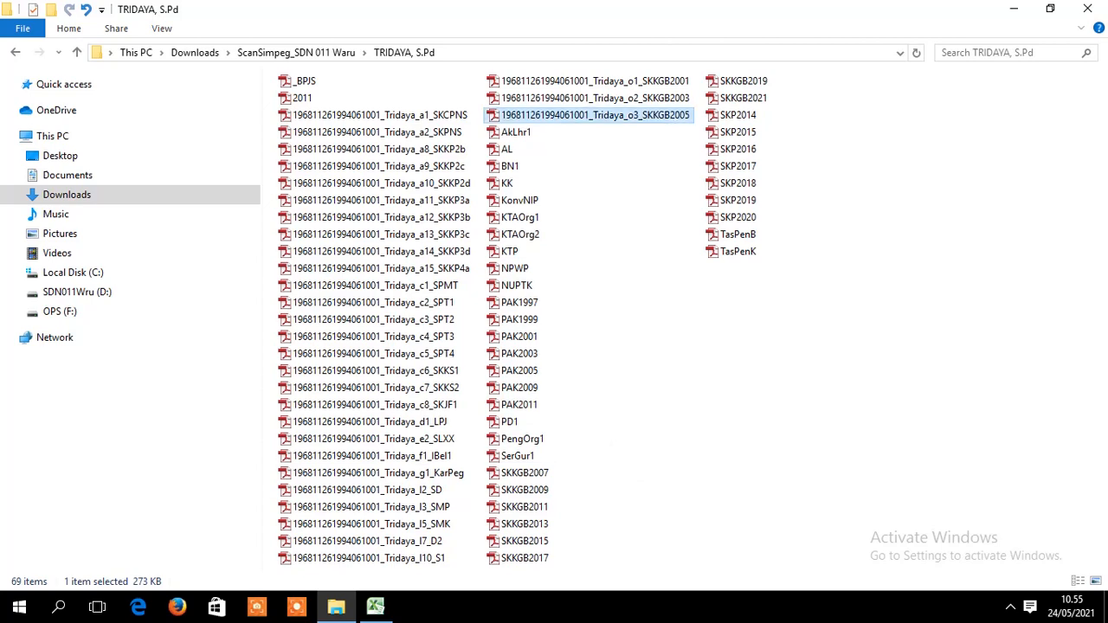
left_click(375, 605)
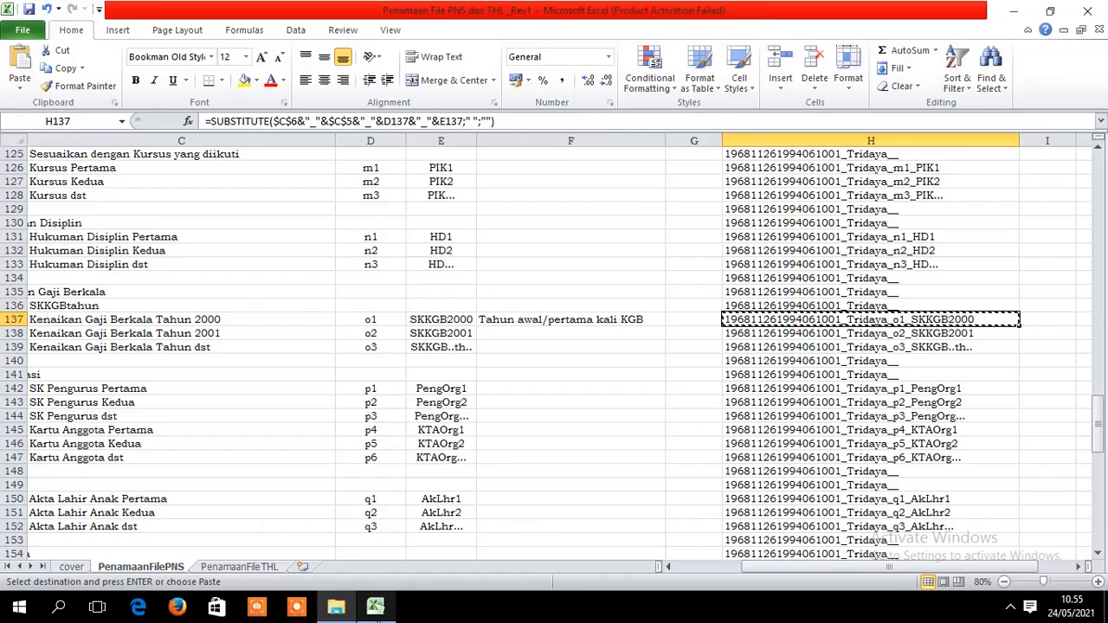
- Rename SKKGB2007 with the pasted name, editing its ending to o4_SKKGB2007
left_click(338, 610)
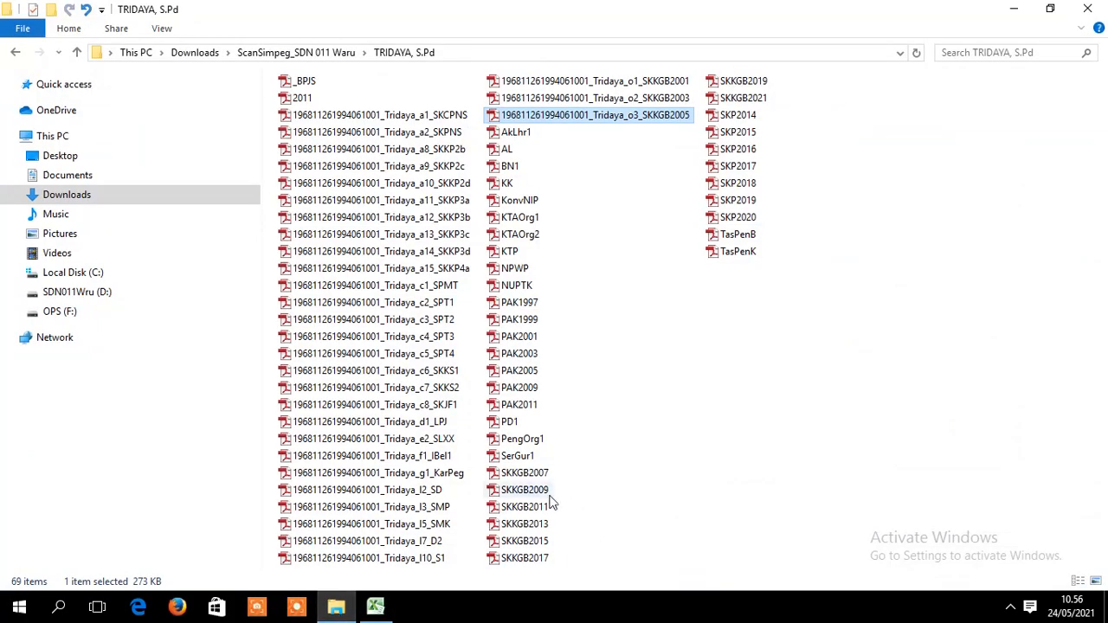
left_click(528, 473)
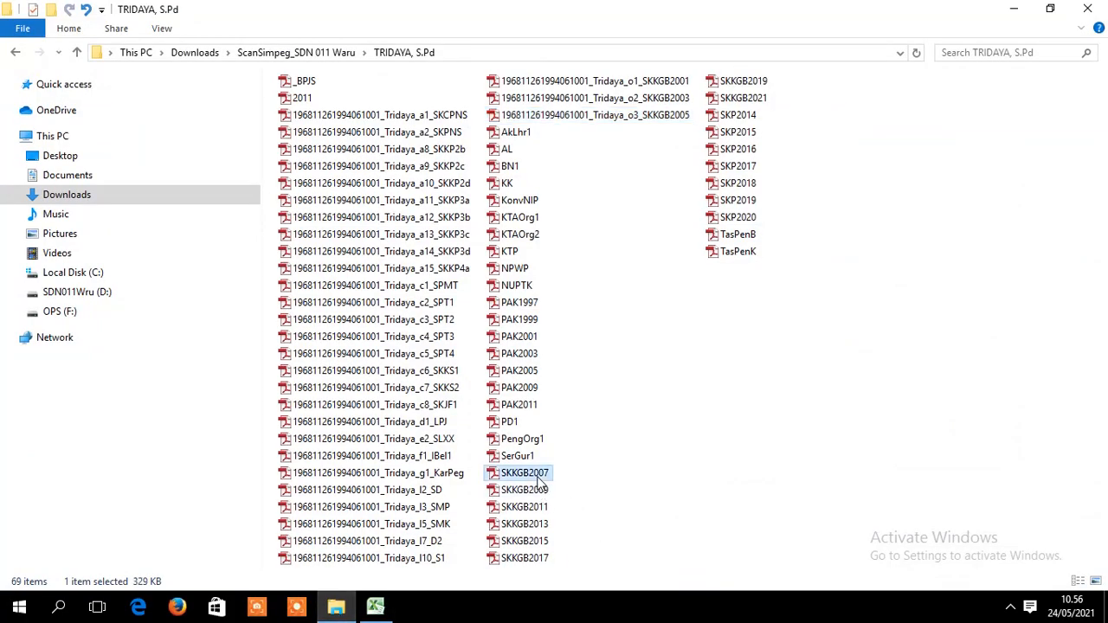
right_click(538, 481)
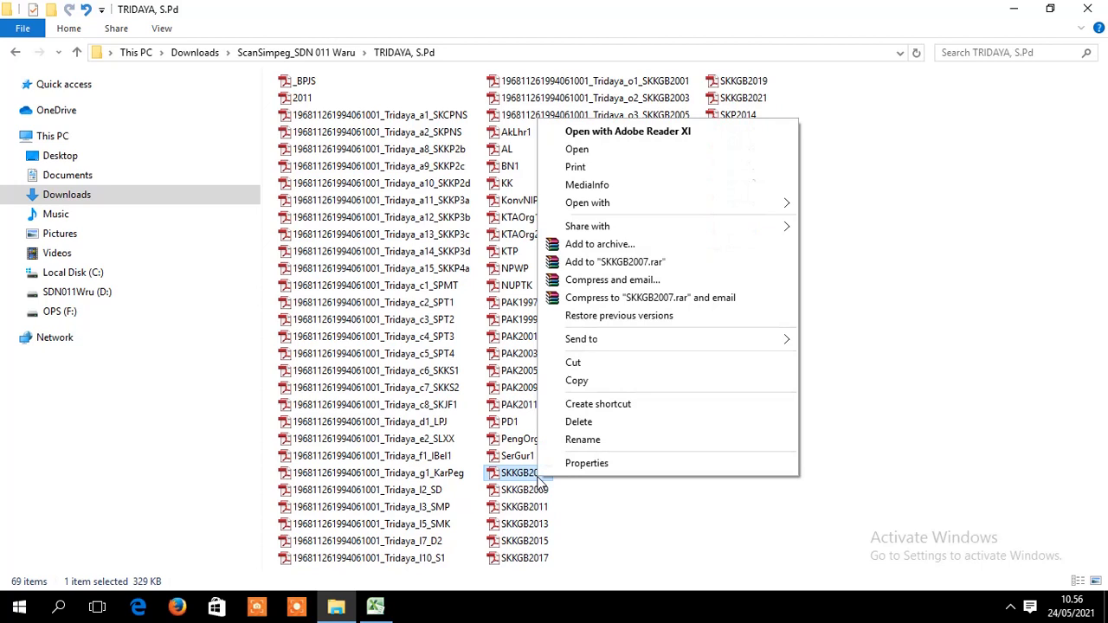
left_click(622, 440)
key("ctrl+v")
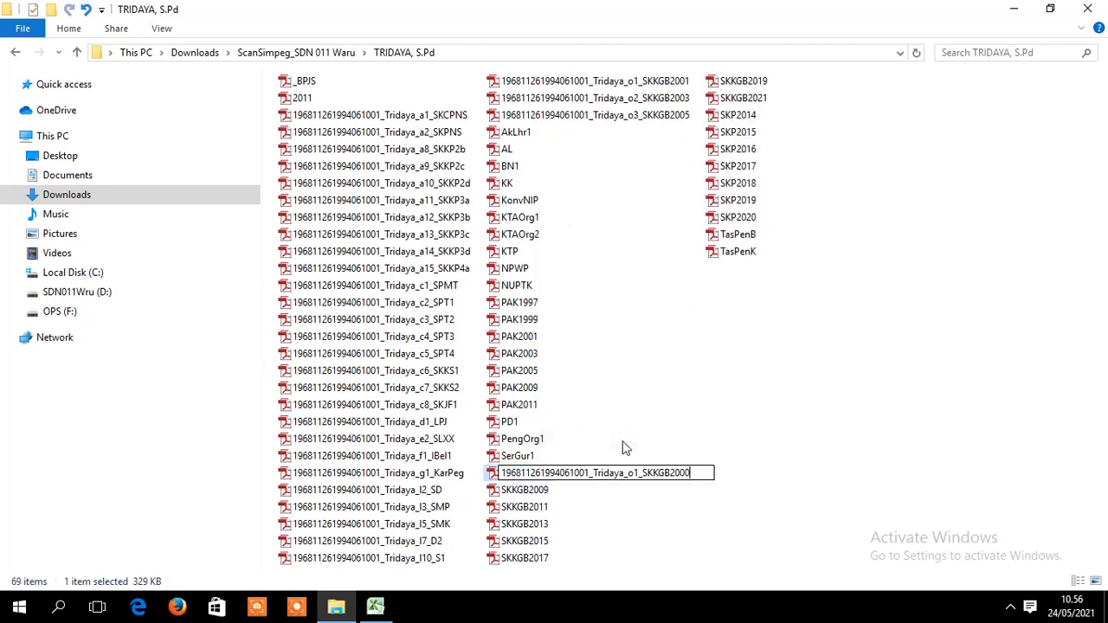
key("BackSpace")
type("7")
key("BackSpace")
type("4")
key("Return")
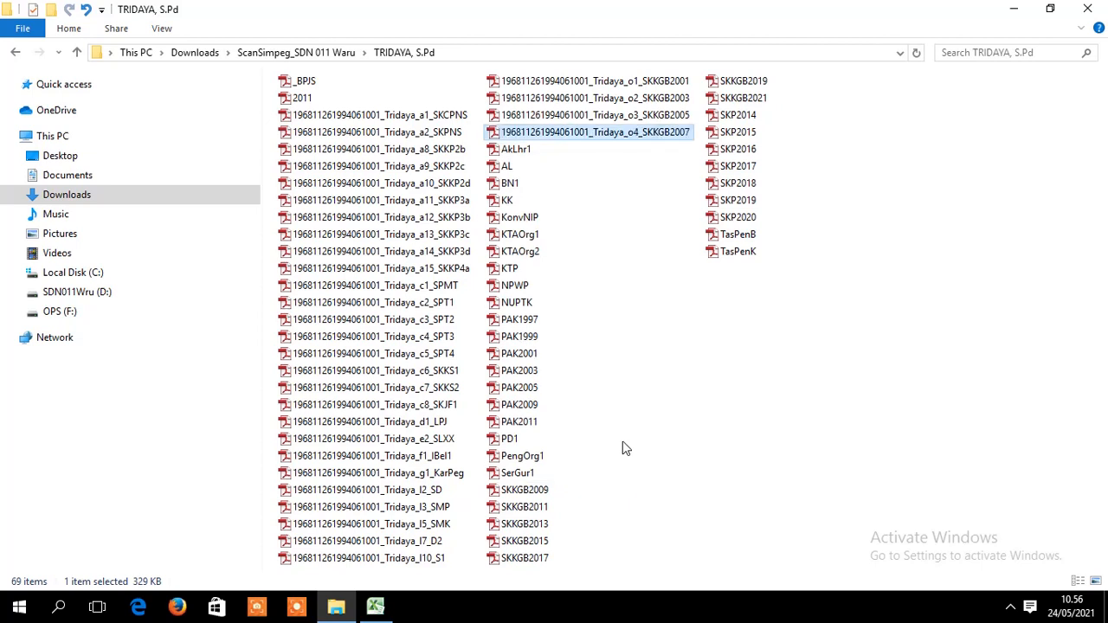
- Rename SKKGB2009 with the pasted name, editing its ending to o5_SKKGB2009
left_click(543, 494)
right_click(545, 495)
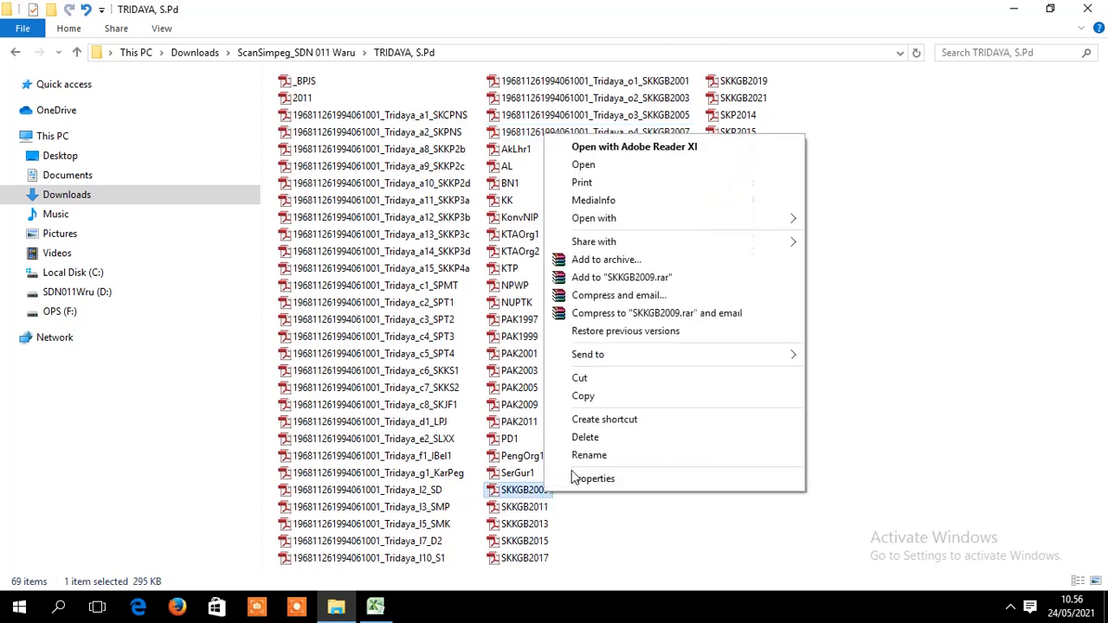
left_click(581, 453)
key("ctrl+v")
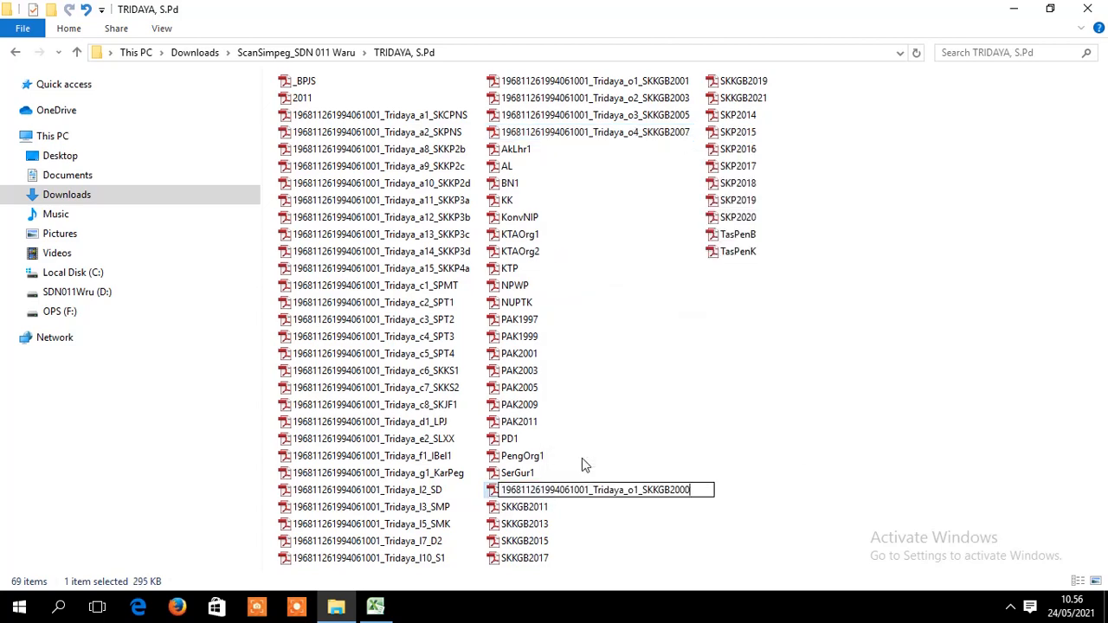
key("BackSpace")
type("9")
key("BackSpace")
type("5")
key("Return")
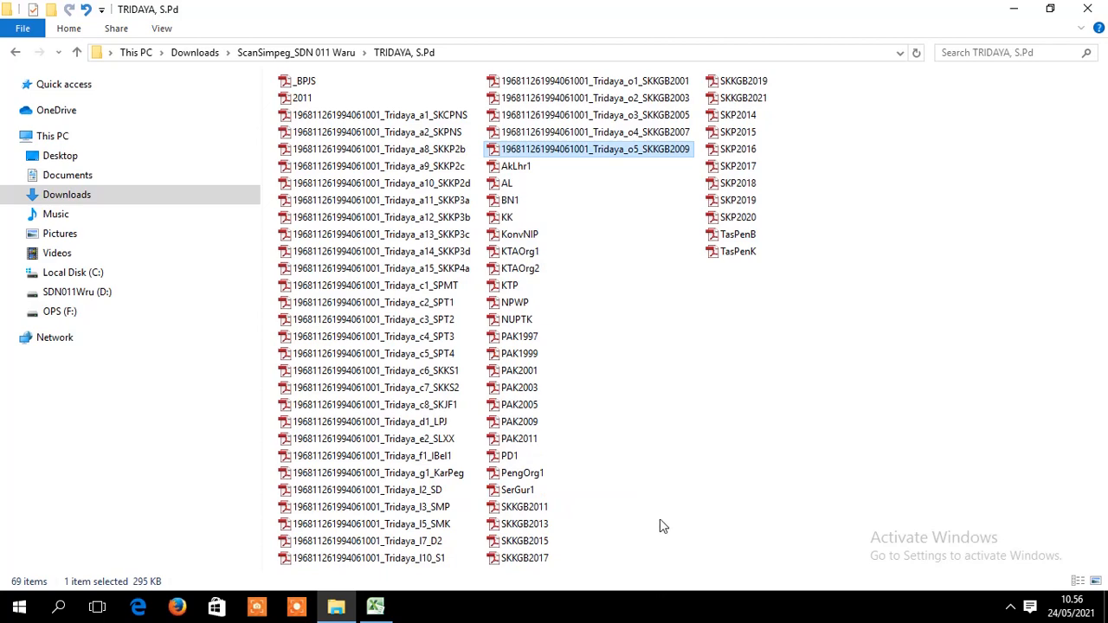
- Rename SKKGB2011 with the pasted name, editing its ending to o6_SKKGB2011
right_click(550, 506)
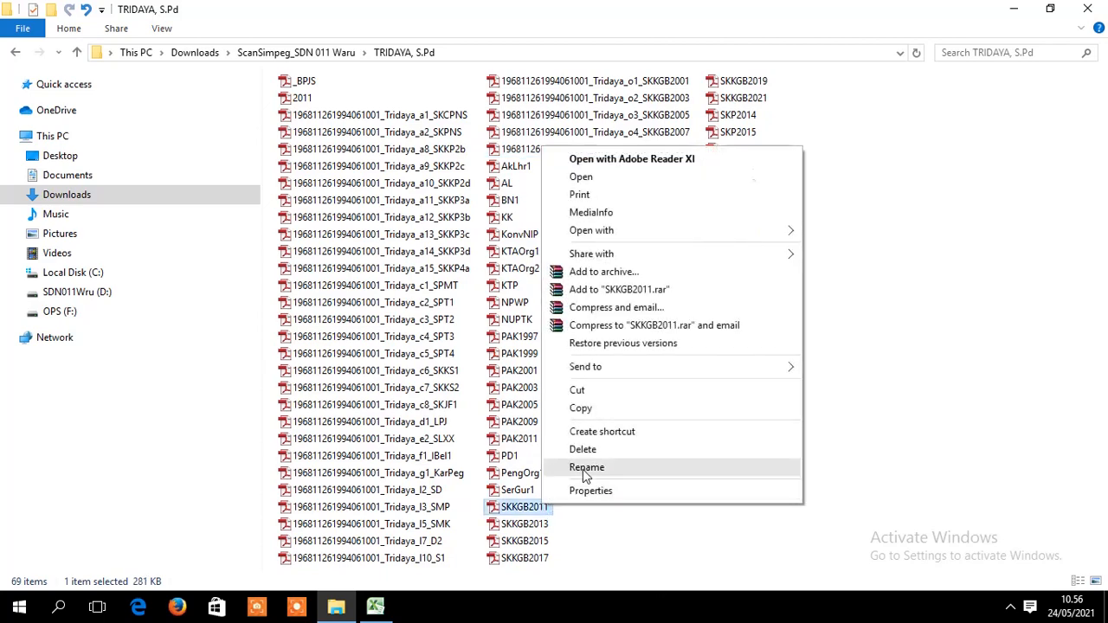
left_click(583, 467)
key("ctrl+v")
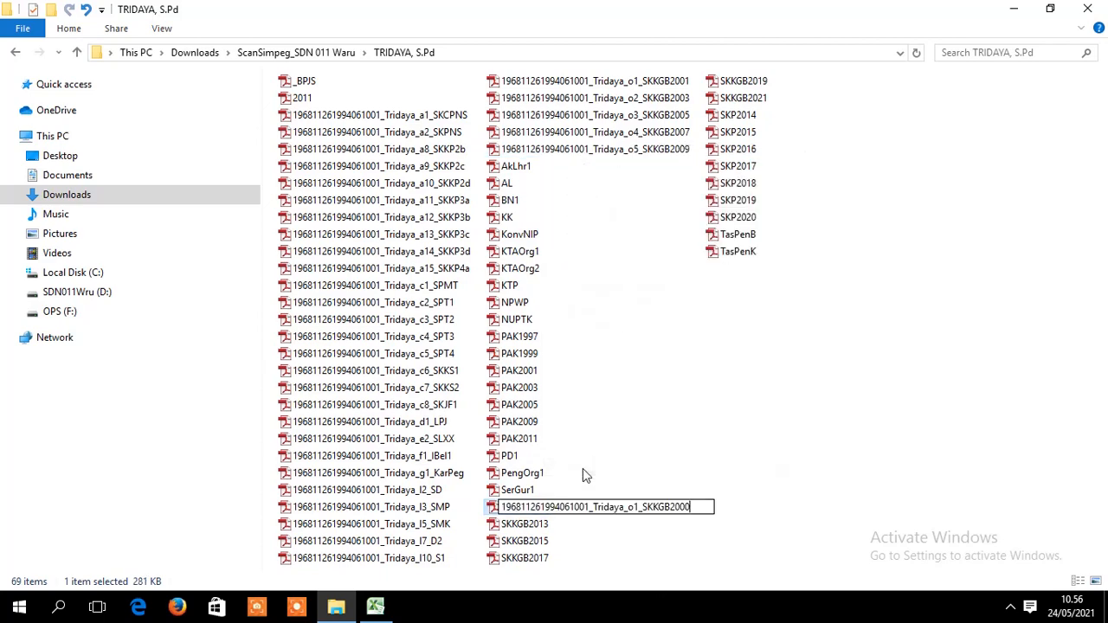
key("BackSpace")
key("BackSpace")
type("11")
key("Left")
key("Left")
key("Left")
key("Left")
key("Left")
key("Left")
key("Left")
key("Left")
key("Left")
key("Left")
key("Left")
key("Delete")
type("6")
key("Return")
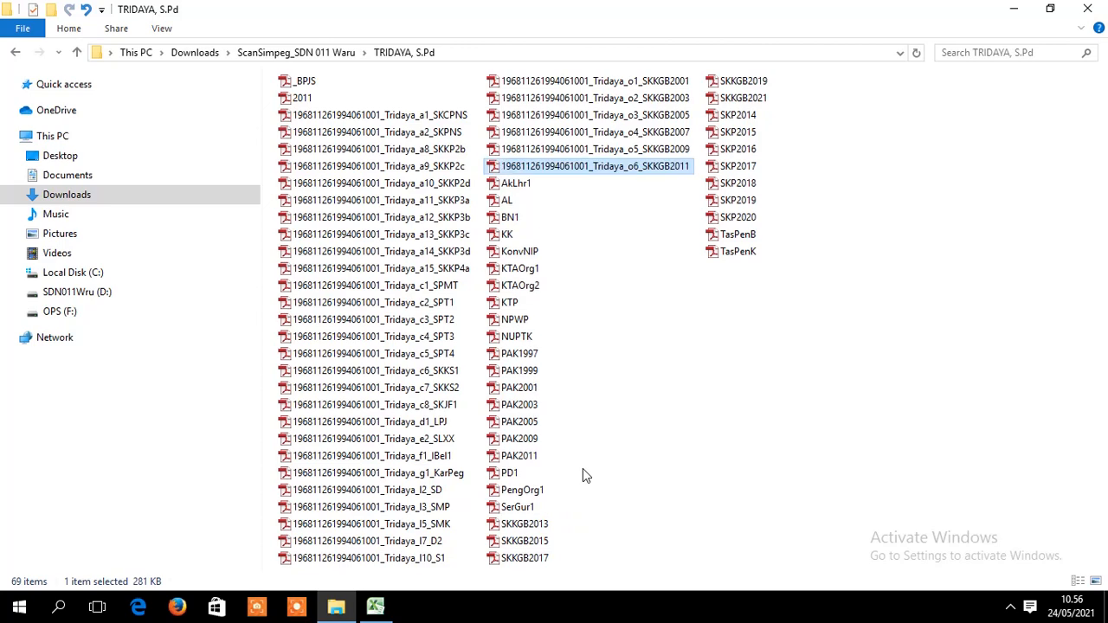
- Rename SKKGB2013 with the pasted name, changing the sequence to o7_SKKGB2013
left_click(523, 524)
right_click(531, 524)
left_click(574, 488)
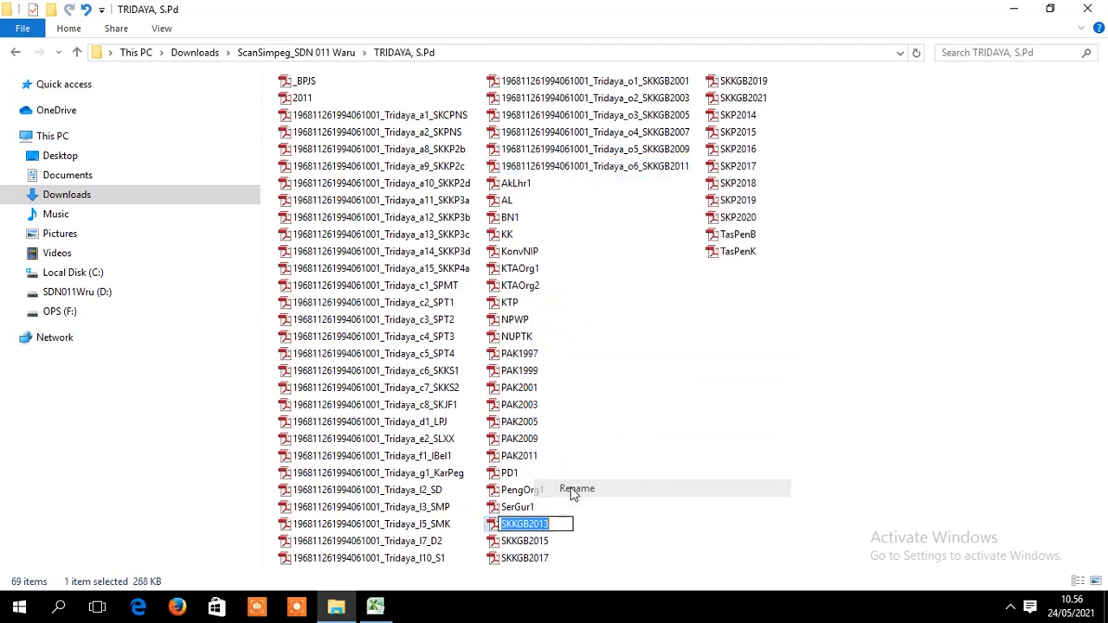
key("ctrl+v")
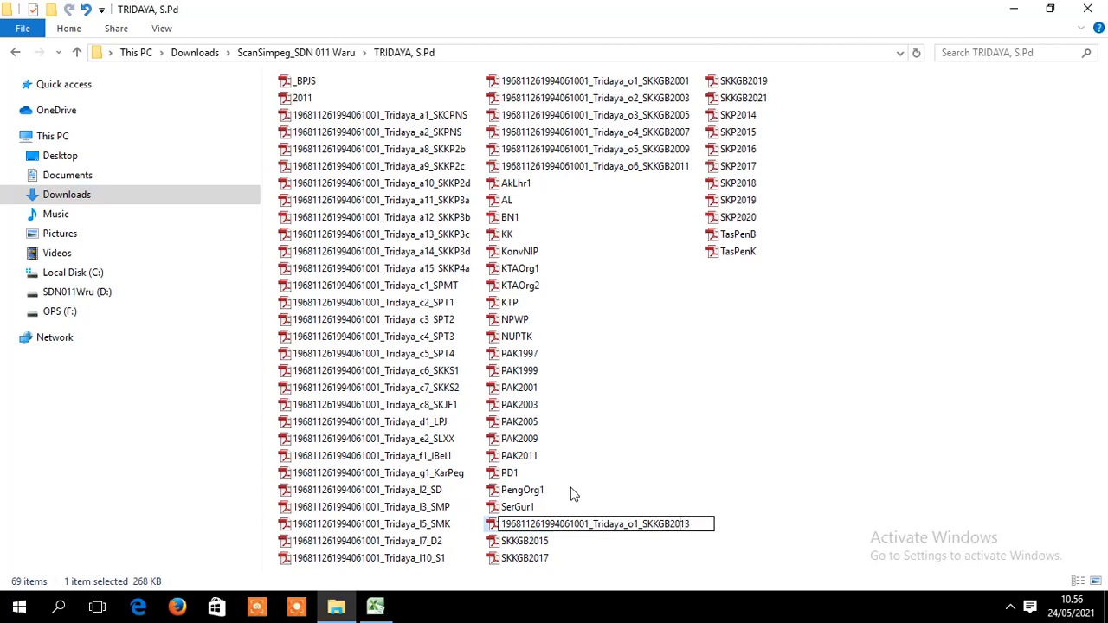
key("BackSpace")
type("7")
key("Return")
- Rename SKKGB2015 with the pasted name, changing the sequence to o8_SKKGB2015
left_click(523, 541)
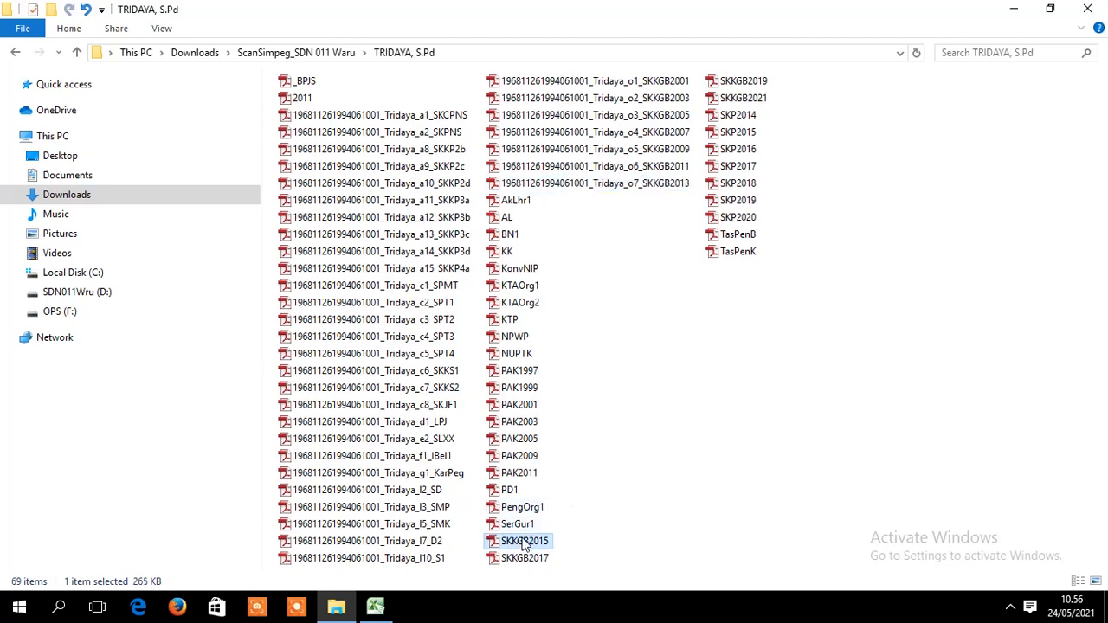
right_click(524, 542)
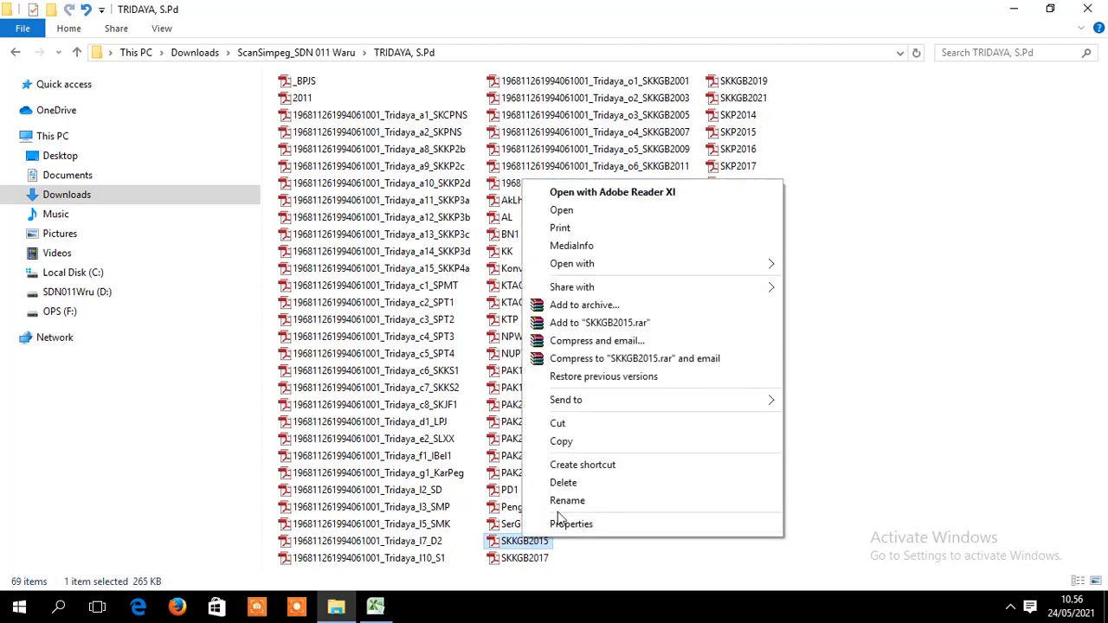
left_click(563, 506)
key("ctrl+v")
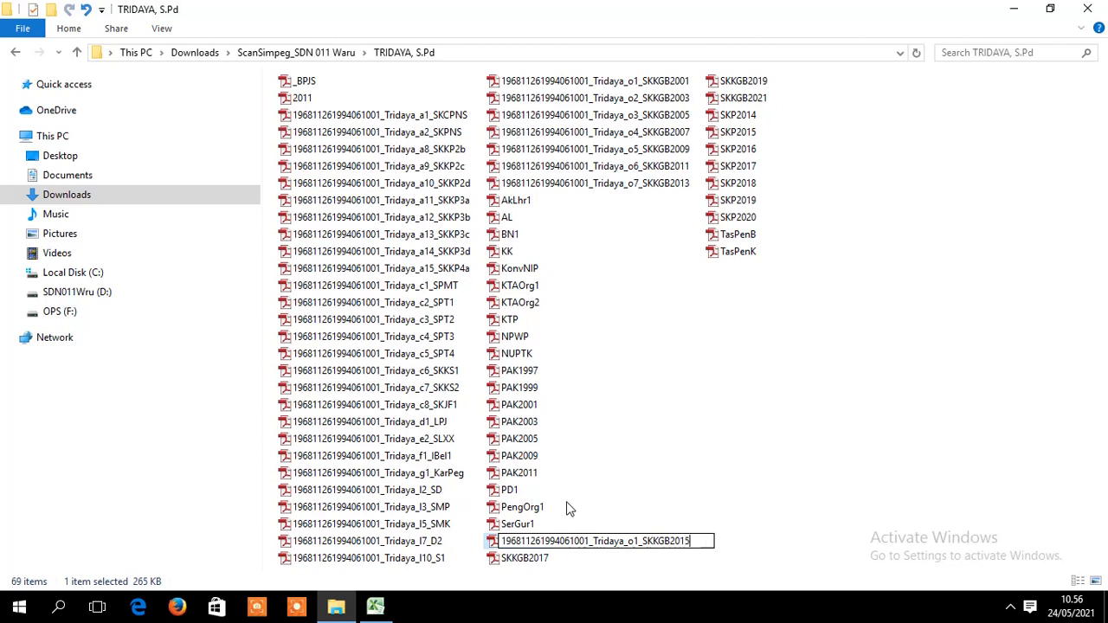
key("BackSpace")
type("8")
- Rename SKKGB2017 with the pasted name, changing the sequence to o9_SKKGB2017
left_click(524, 563)
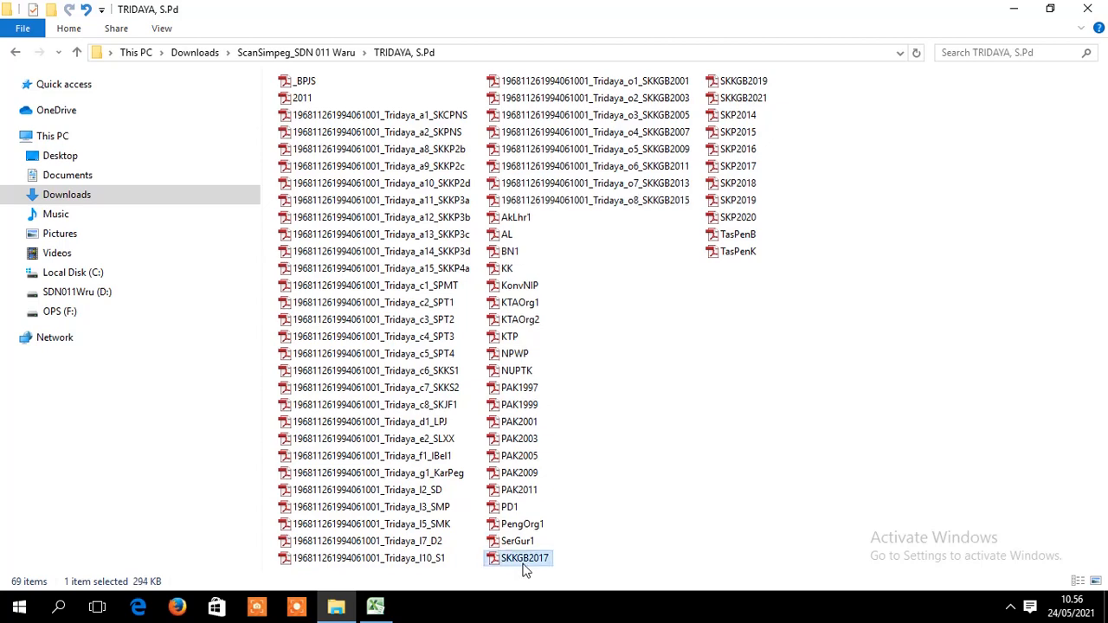
right_click(523, 562)
left_click(569, 531)
key("ctrl+v")
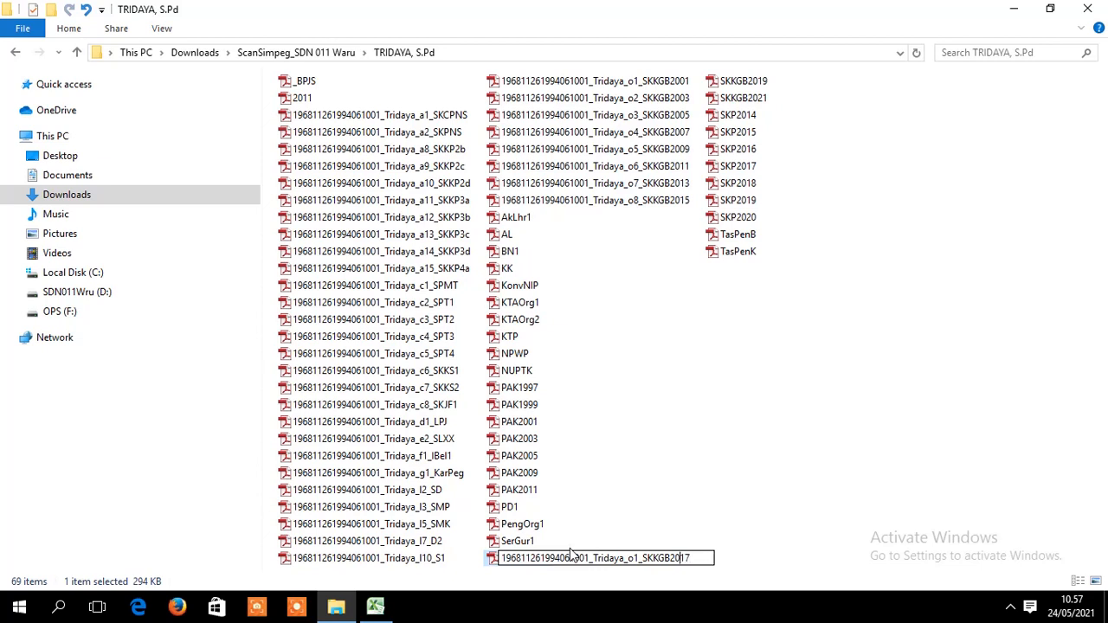
key("BackSpace")
type("9")
left_click(987, 375)
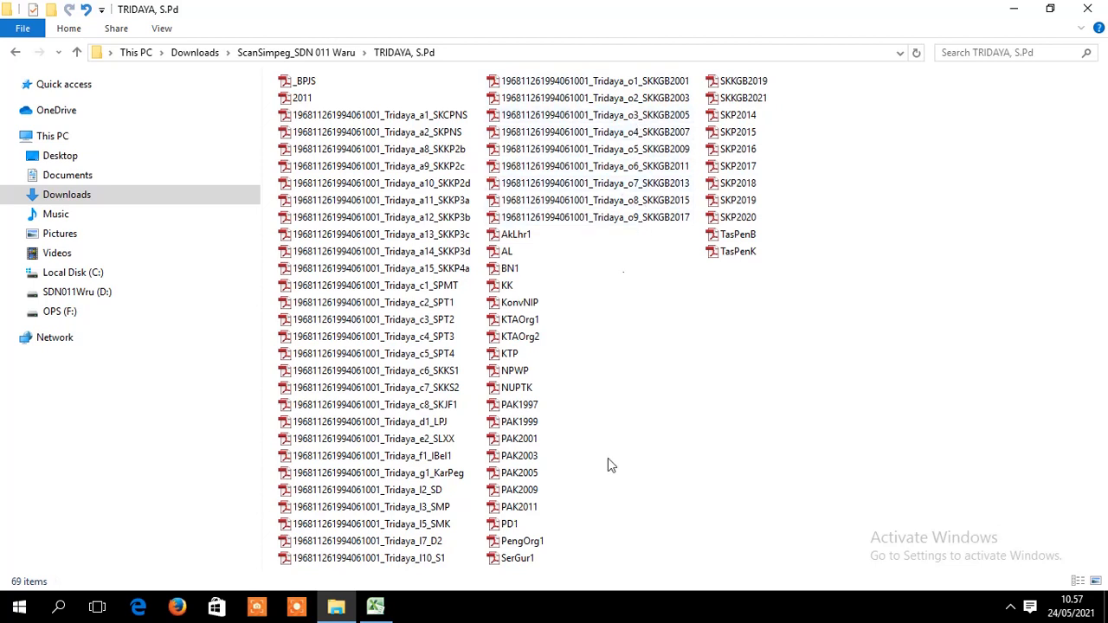
- Find the SK Pengurus Pertama row in the spreadsheet, then select the PengOrg1 scan
left_click(375, 606)
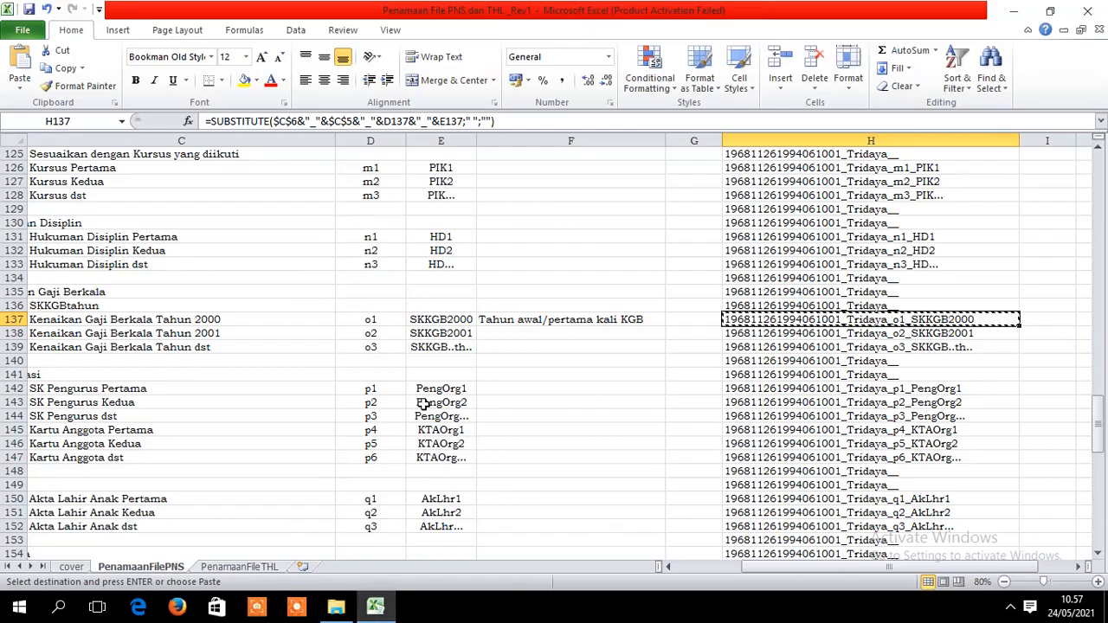
left_click_drag(796, 568, 701, 571)
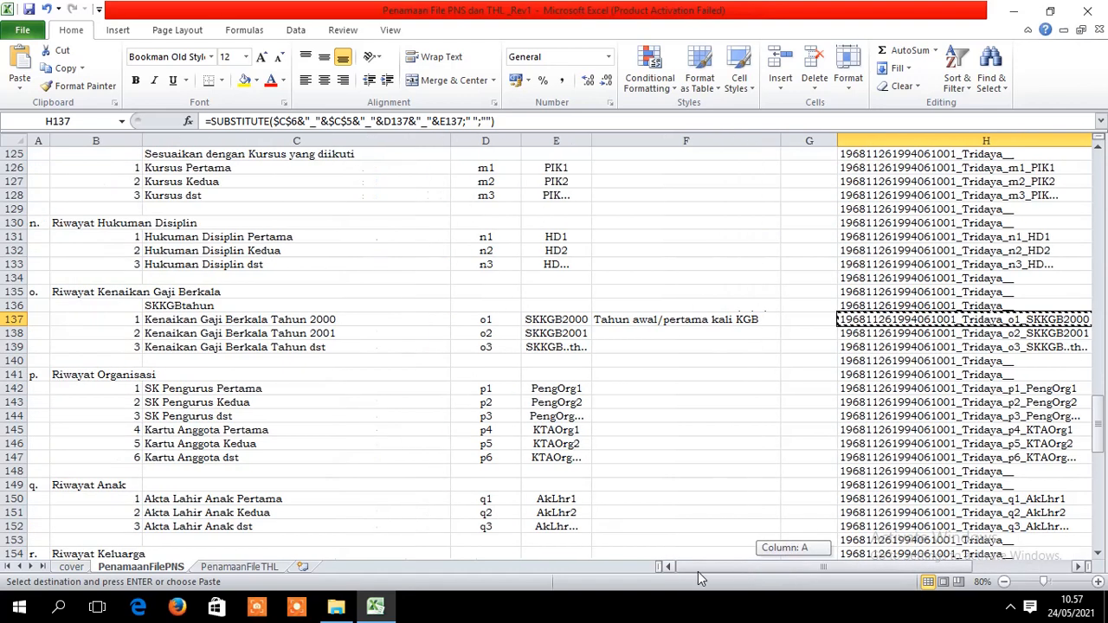
left_click(232, 383)
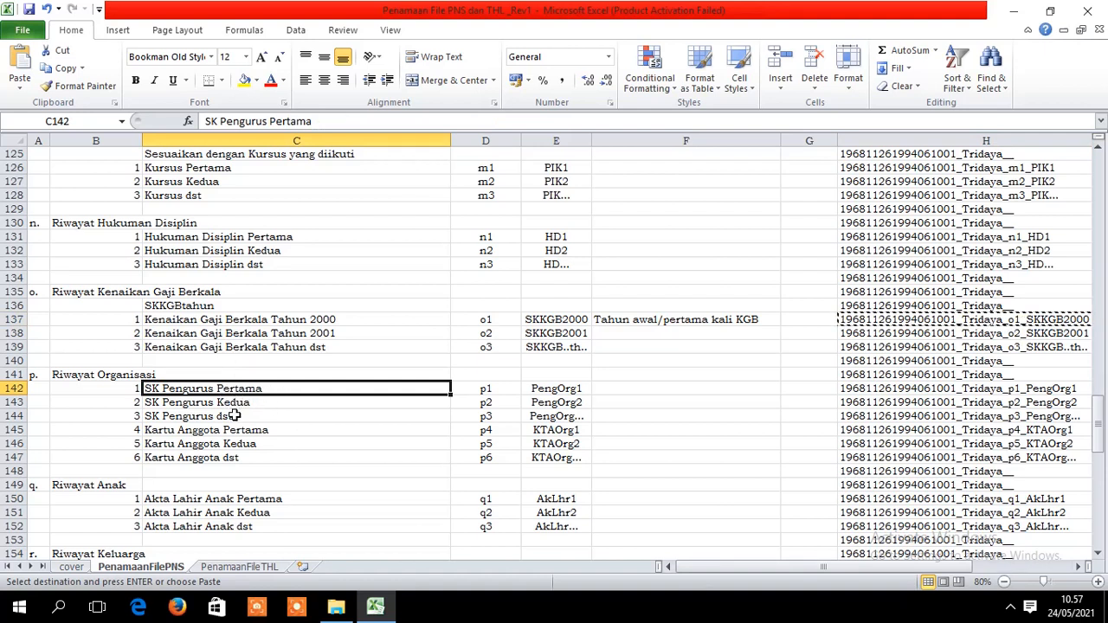
left_click(337, 613)
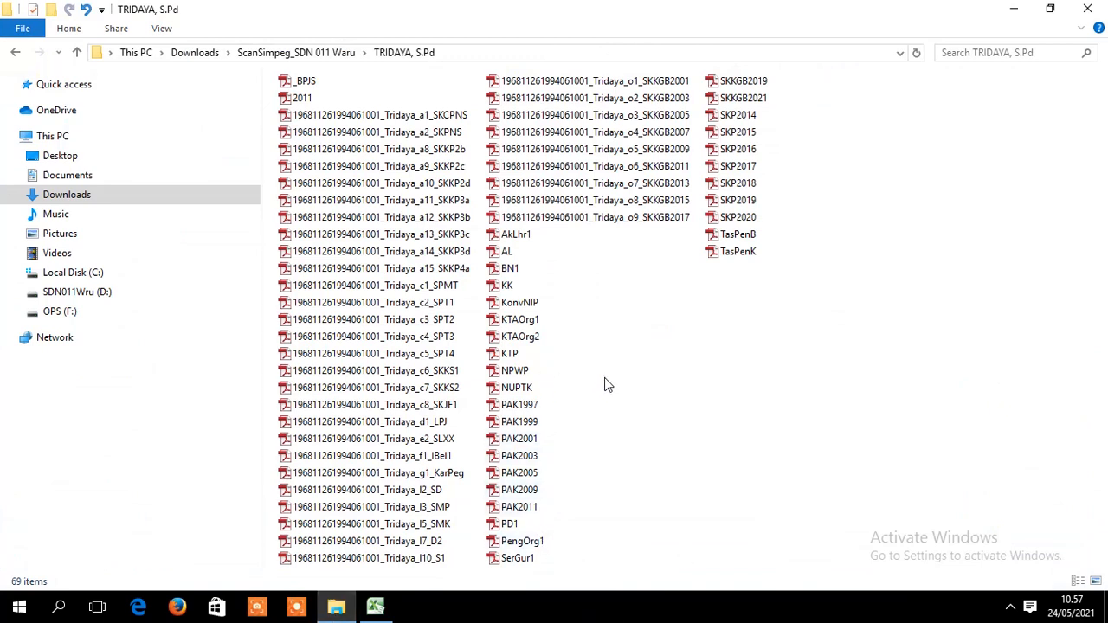
left_click(532, 545)
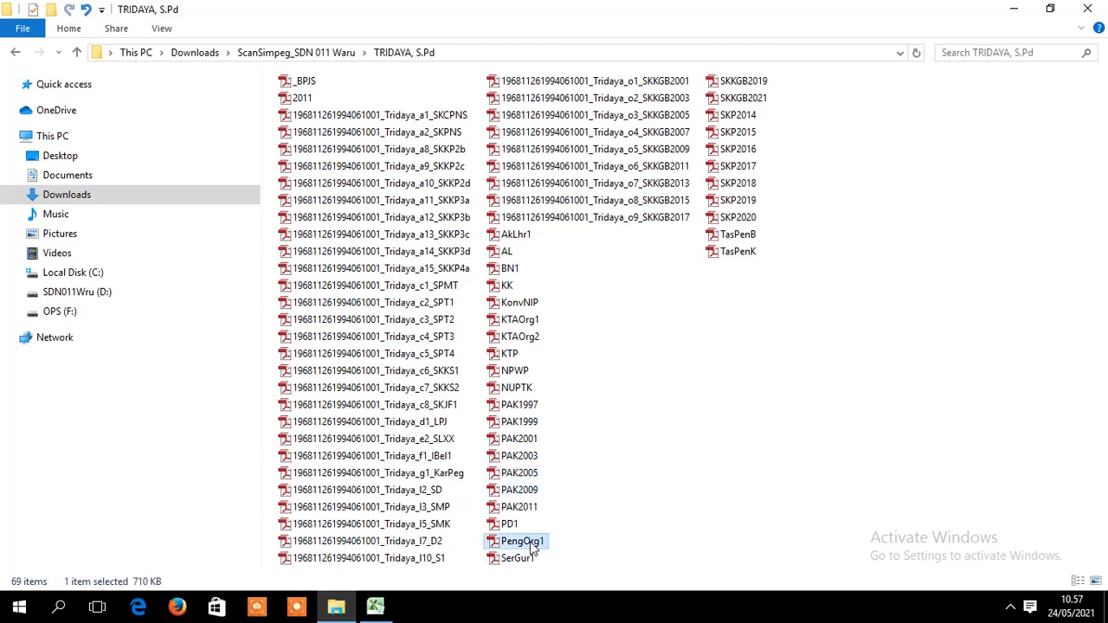
- Rename PengOrg1 to the generated name copied from cell H142
left_click(375, 605)
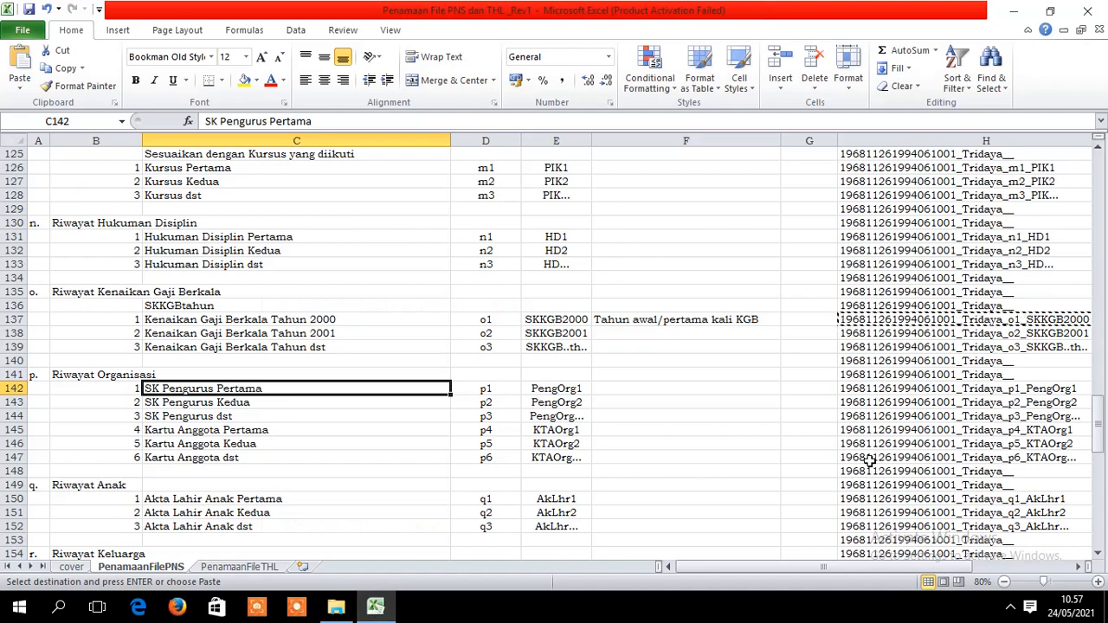
left_click(1060, 388)
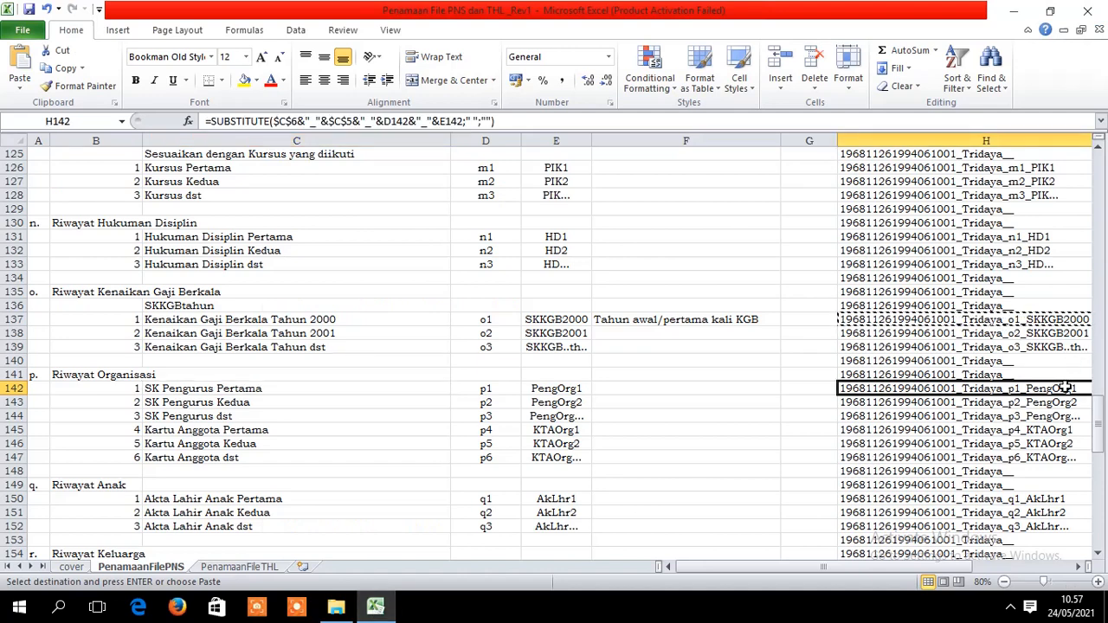
key("ctrl+c")
left_click(336, 605)
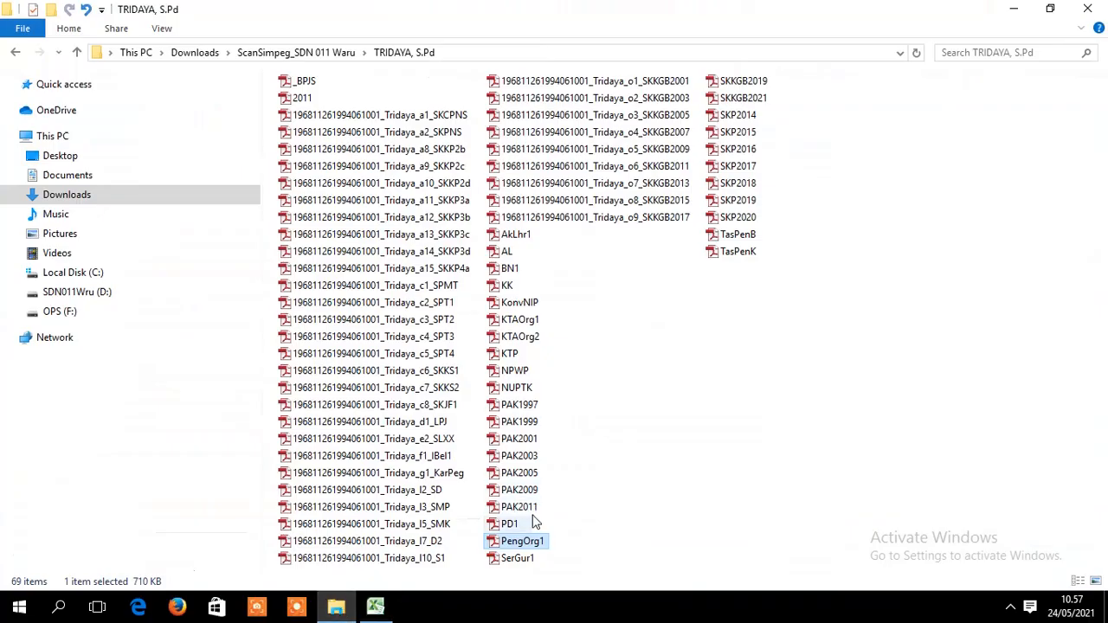
right_click(530, 543)
left_click(589, 501)
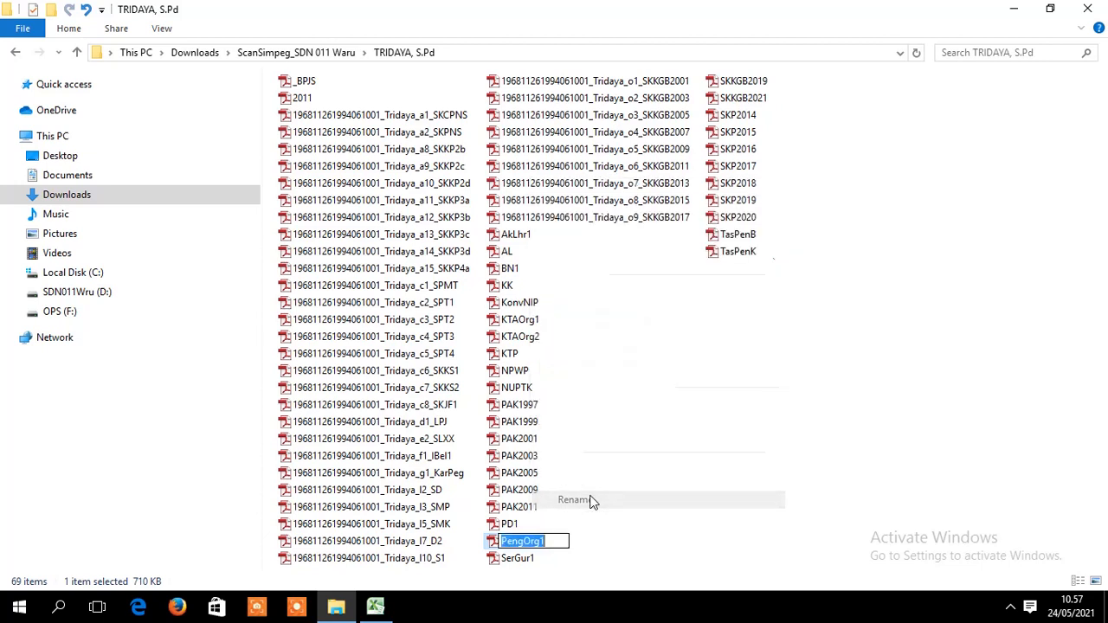
key("ctrl+v")
key("Return")
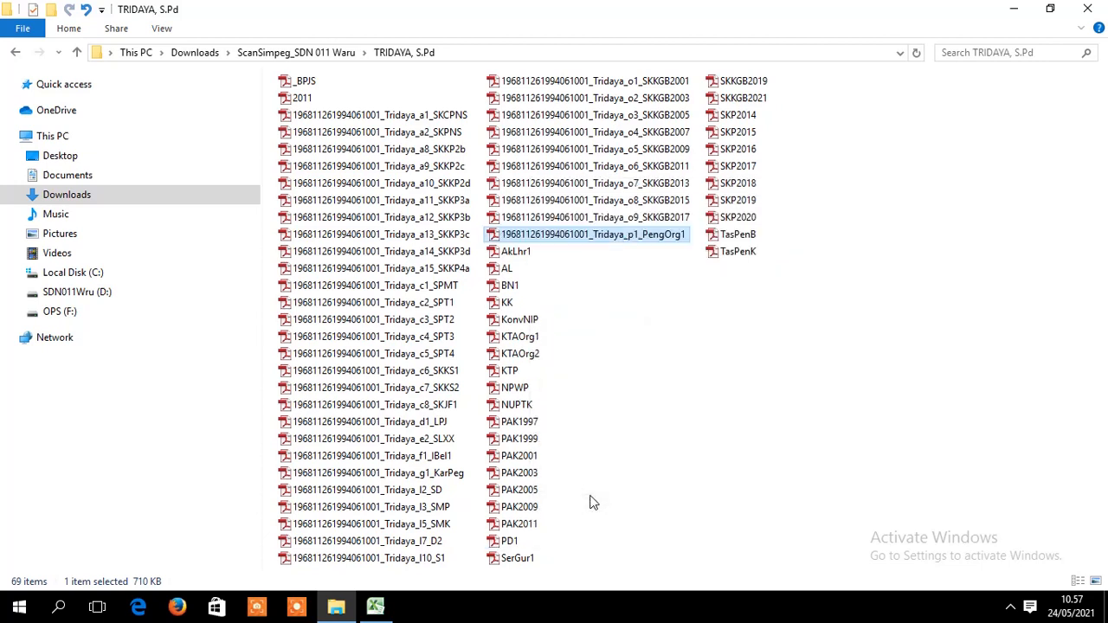
- Check the SK Pengurus Kedua and Kartu Anggota Pertama rows, then compare the KTAOrg1 and KTAOrg2 scans
left_click(374, 606)
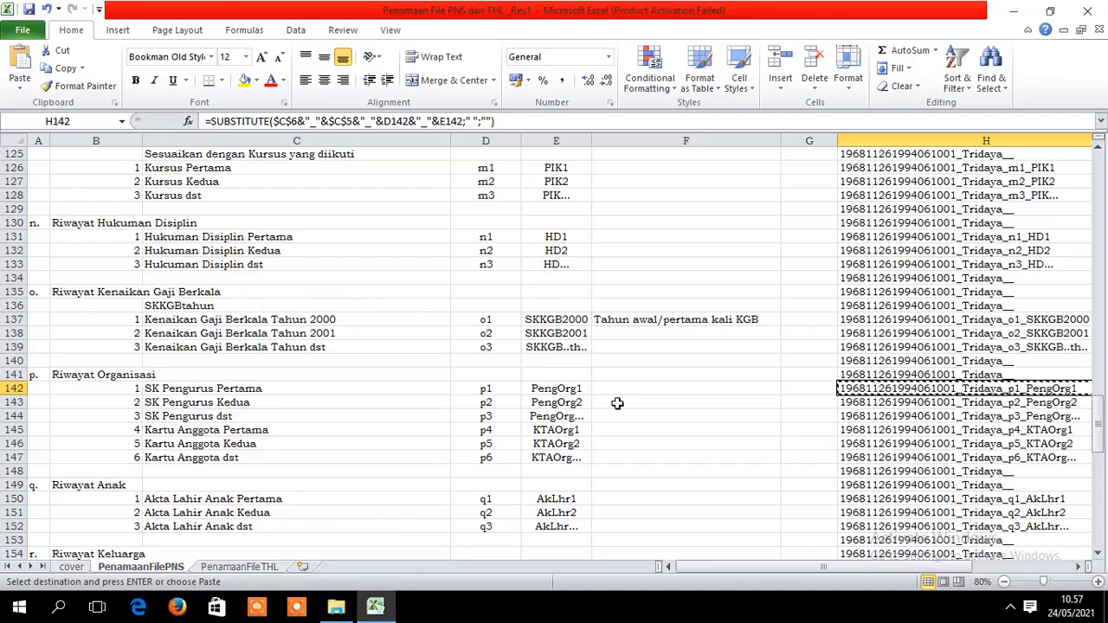
left_click(240, 403)
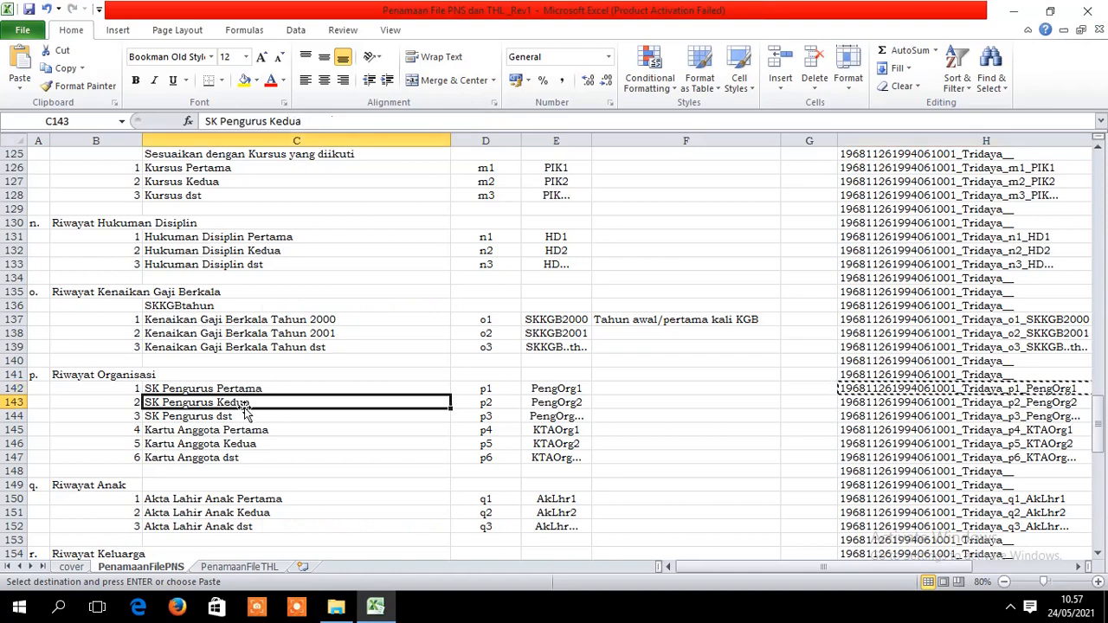
left_click(229, 430)
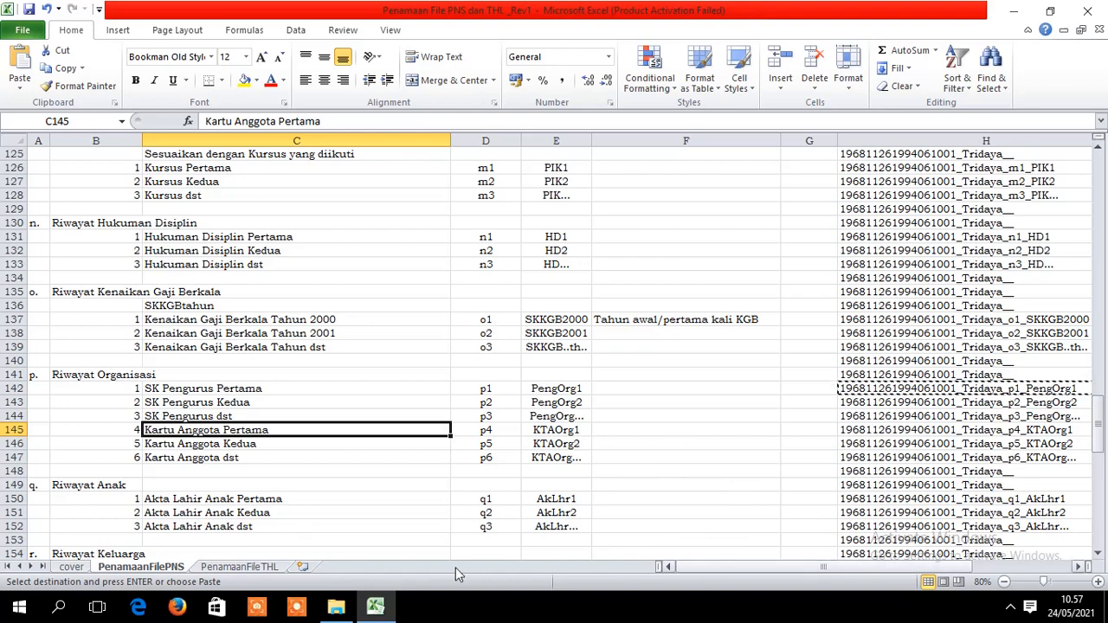
left_click(335, 605)
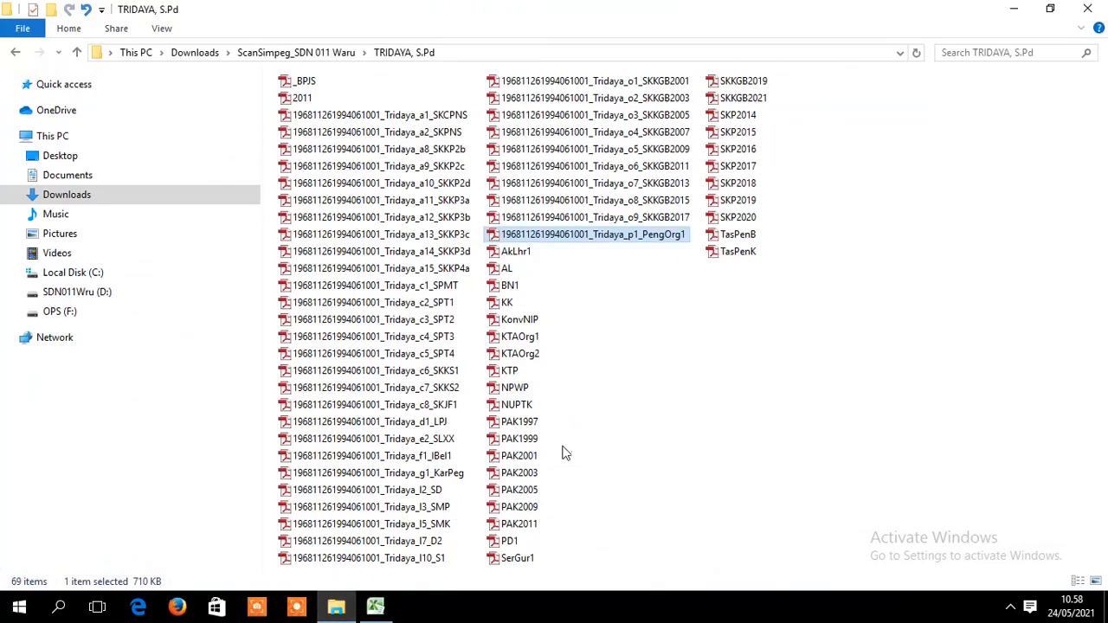
left_click(524, 340)
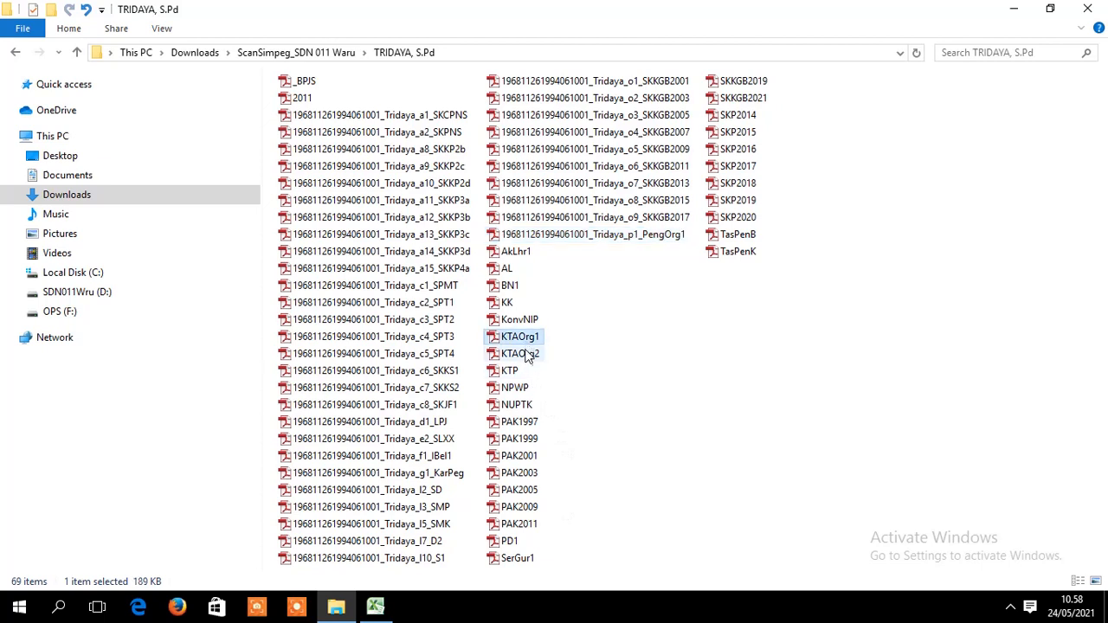
left_click(528, 358)
left_click(525, 338)
left_click(528, 355)
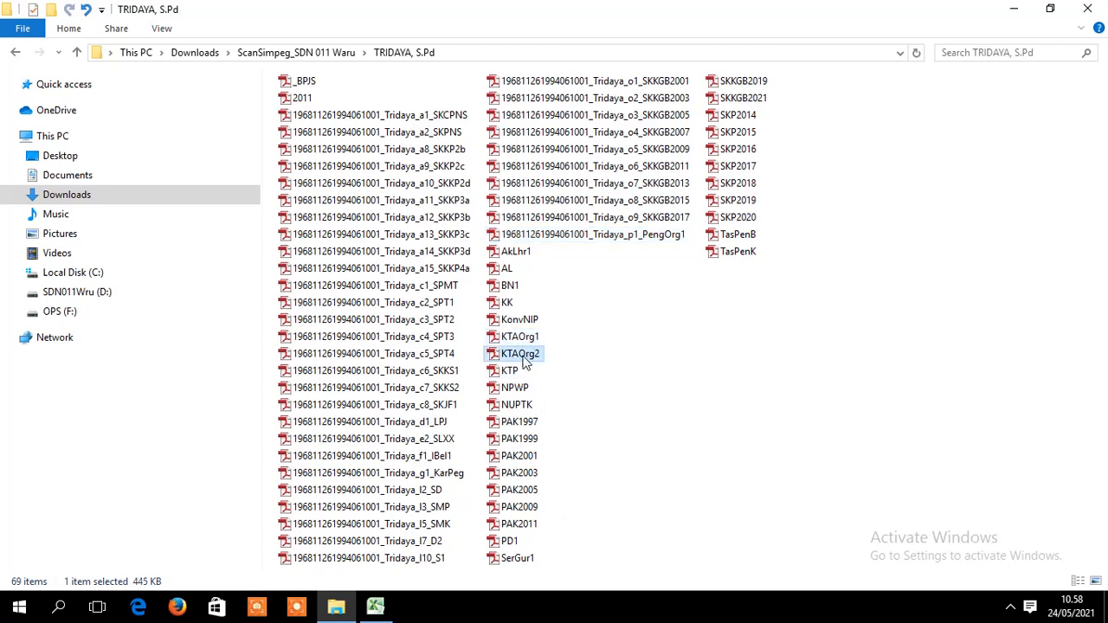
- Rename KTAOrg1 to the generated p4_KTAOrg1 name copied from H145
left_click(344, 611)
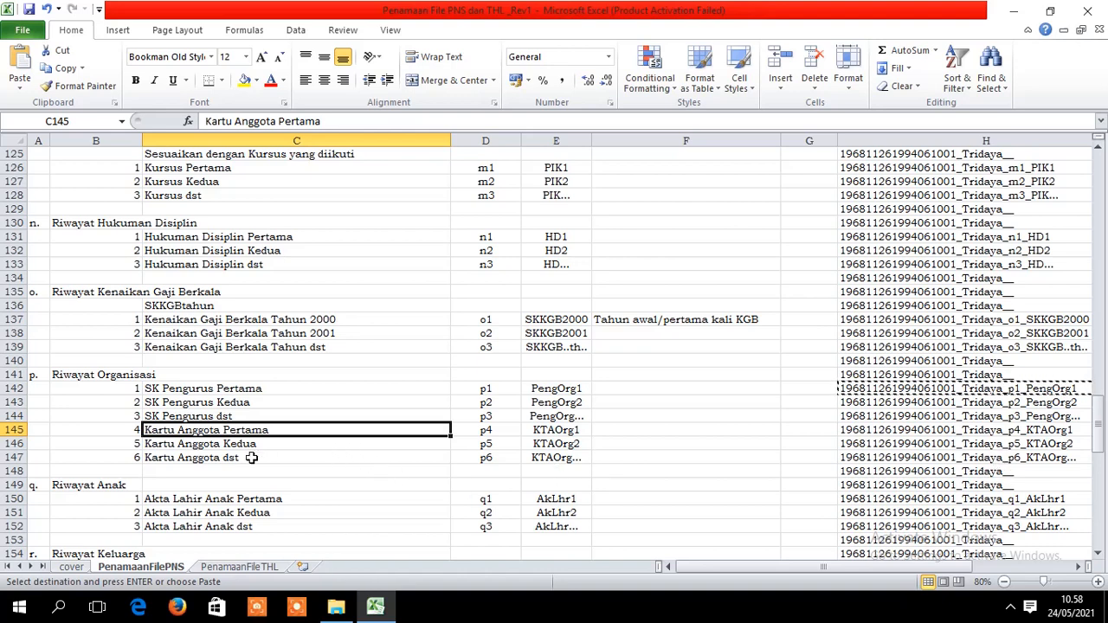
left_click(960, 427)
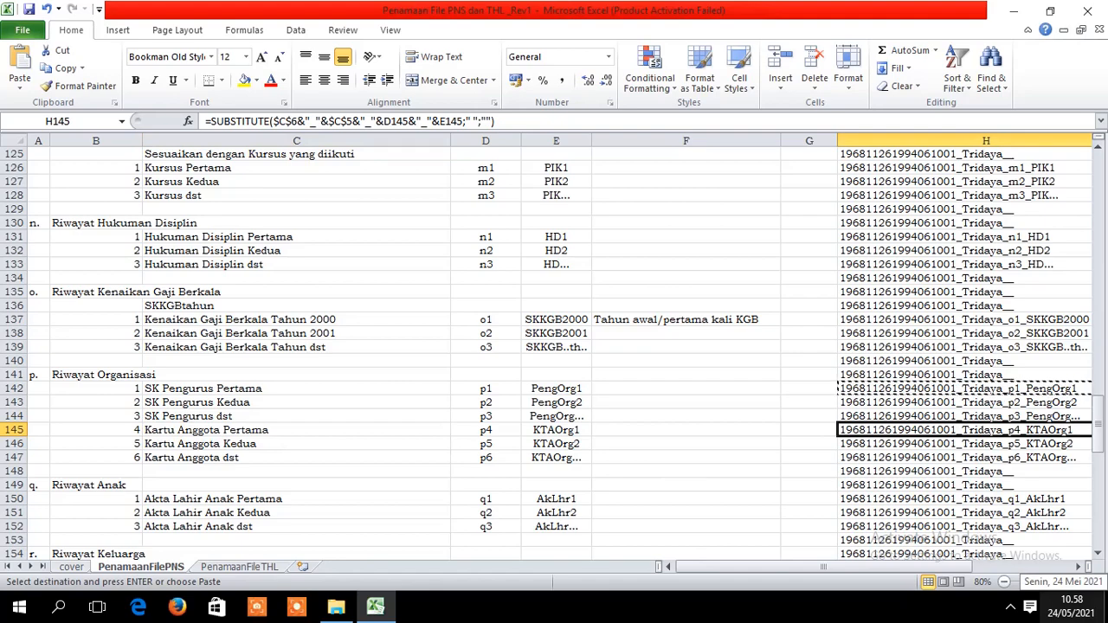
key("ctrl+c")
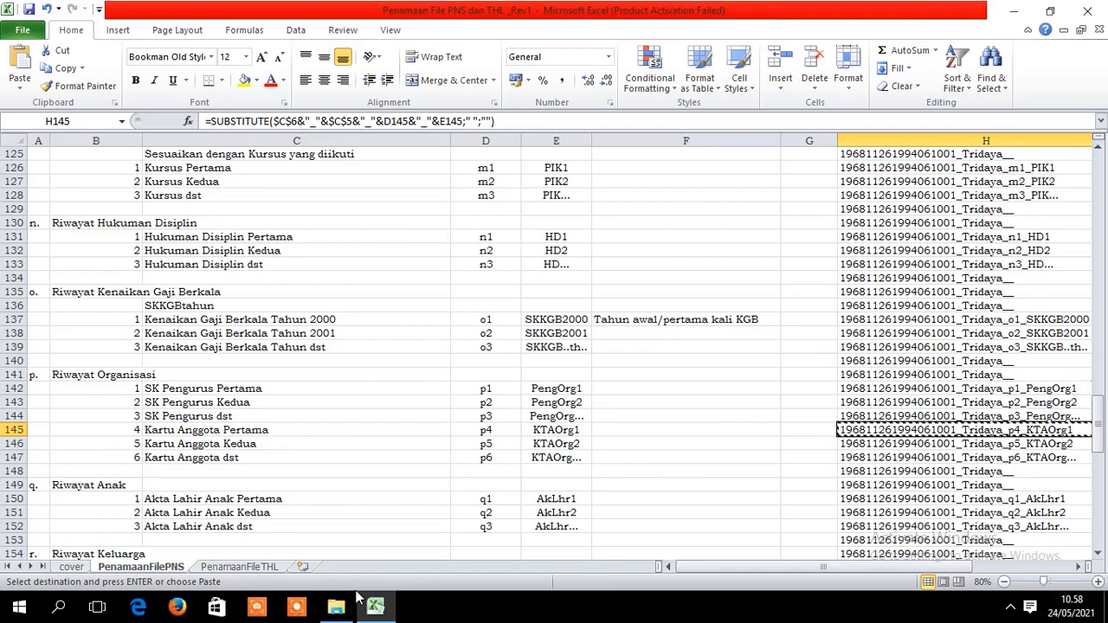
left_click(336, 607)
left_click(519, 337)
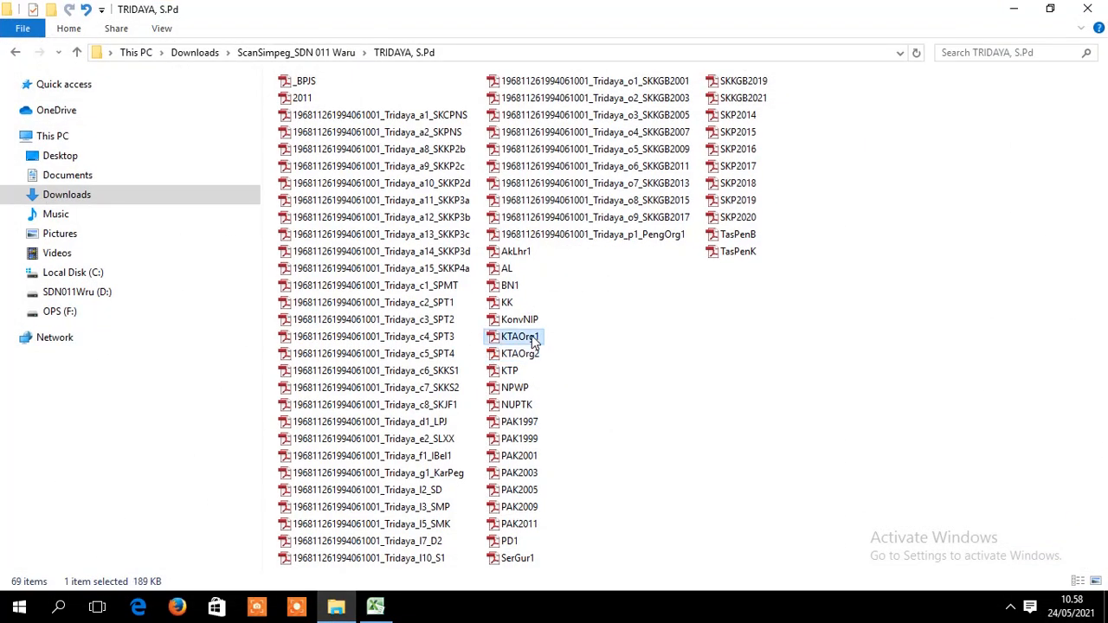
right_click(527, 338)
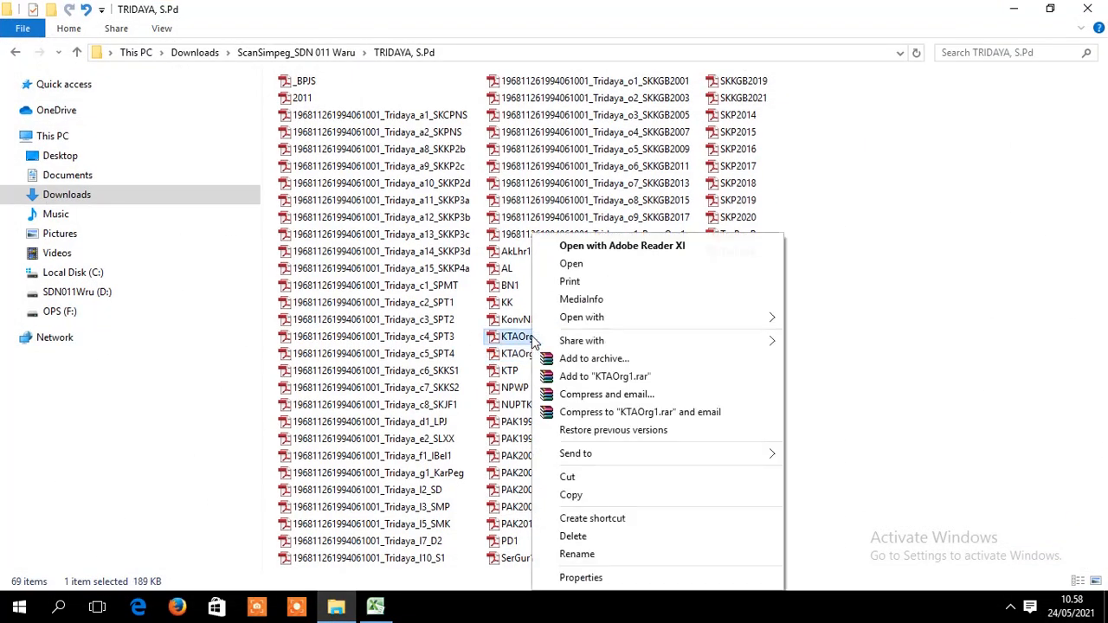
left_click(578, 554)
key("ctrl+v")
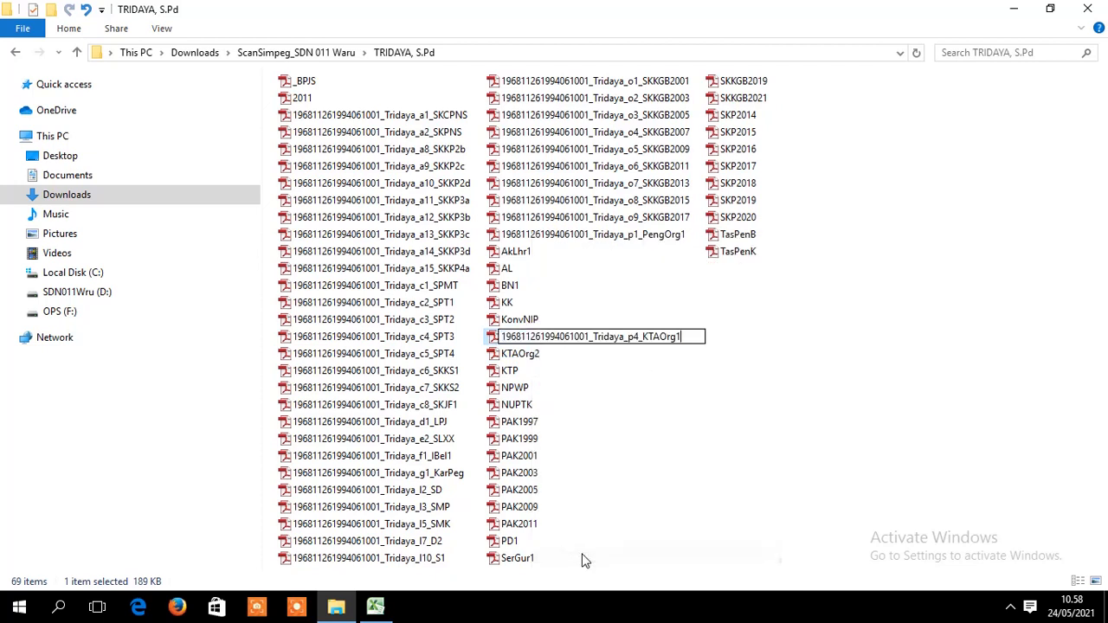
key("Return")
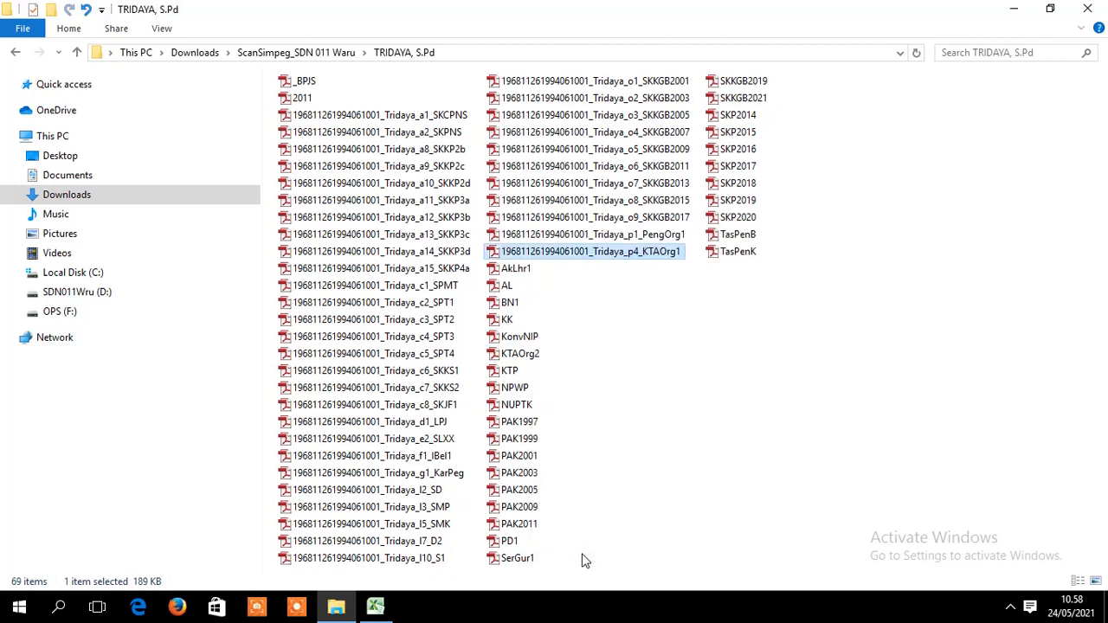
- Change the renamed file's code from p4 to p2, giving p2_KTAOrg1
left_click(634, 252)
right_click(635, 254)
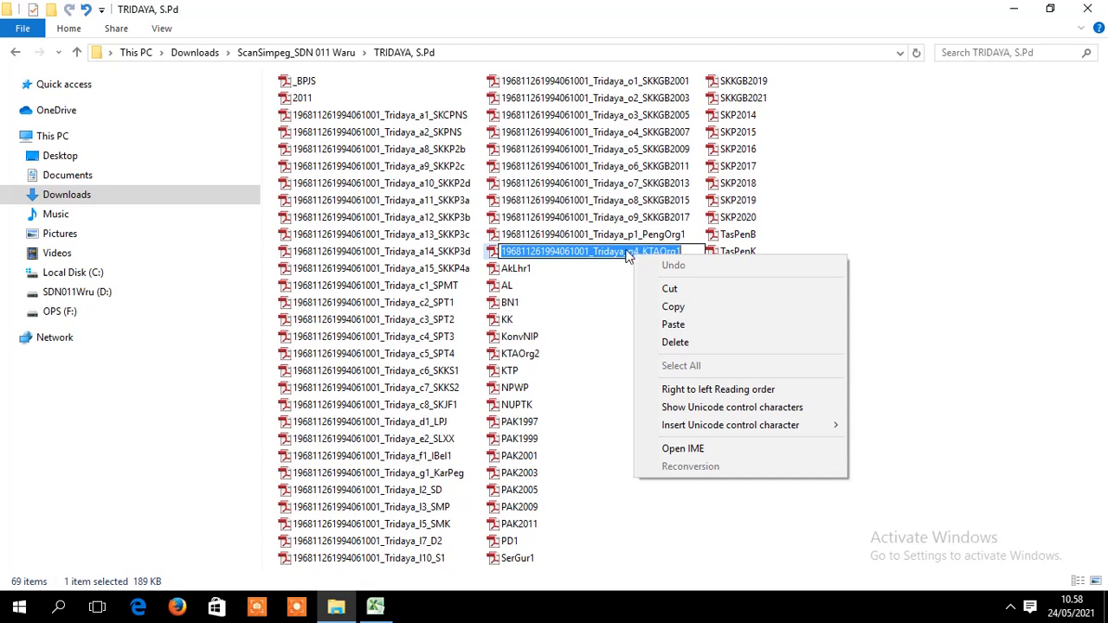
left_click(618, 252)
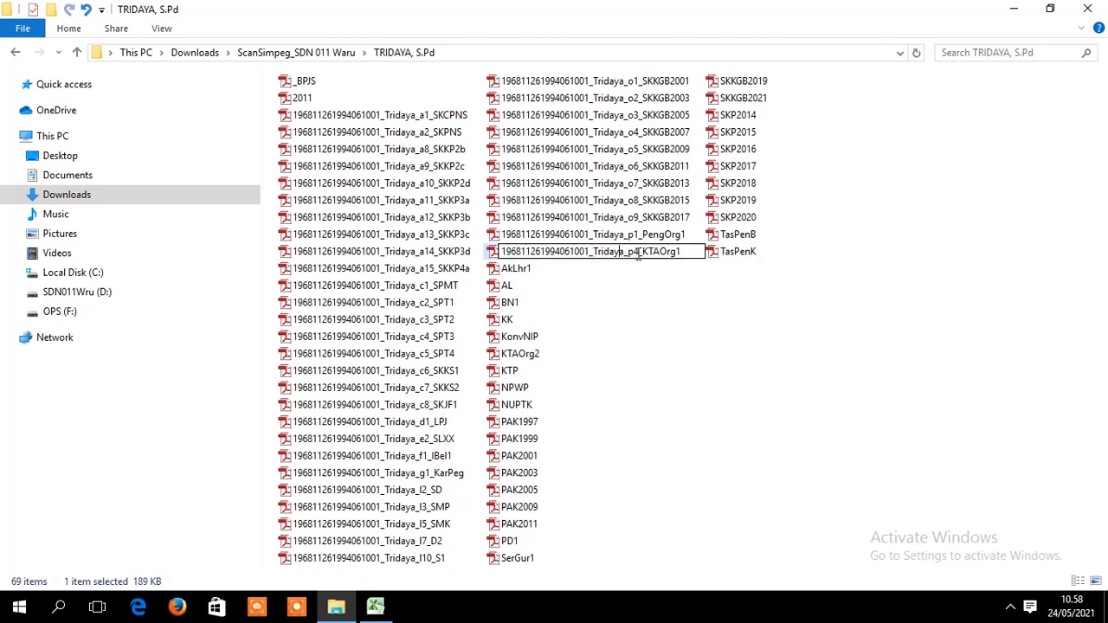
key("BackSpace")
type("2")
key("Return")
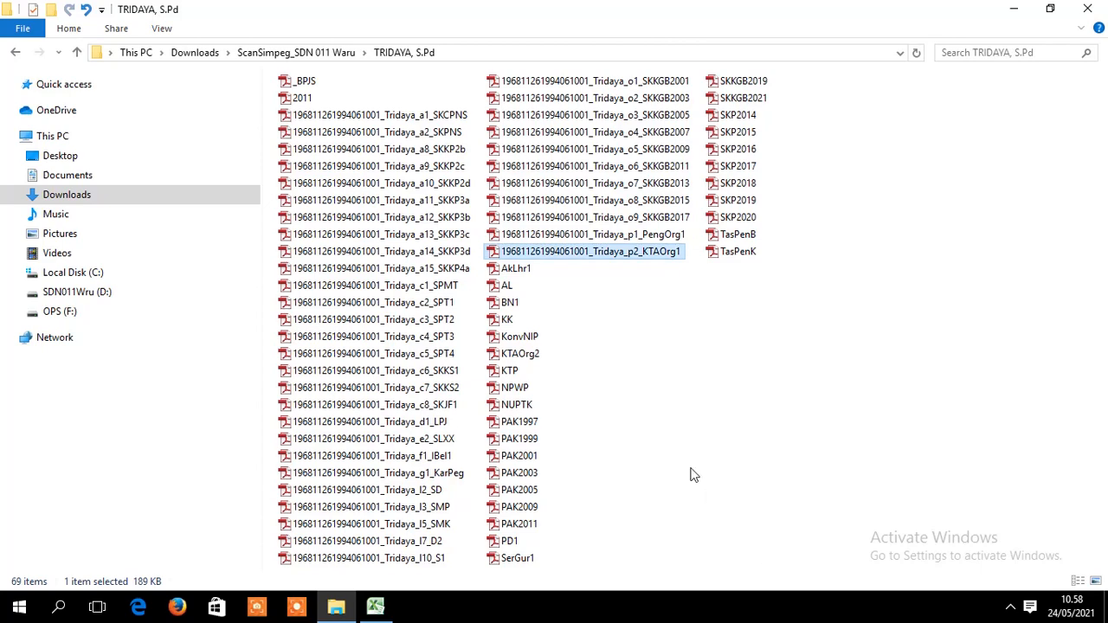
- Rename KTAOrg2 to the same pasted p4_KTAOrg1 name
left_click(520, 357)
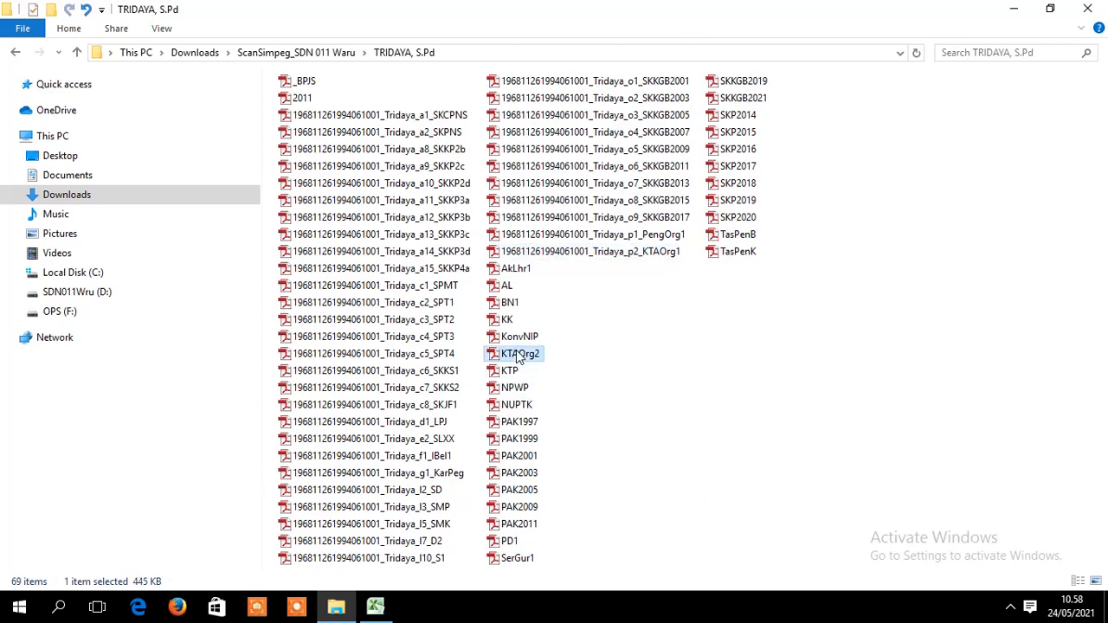
right_click(519, 357)
left_click(579, 555)
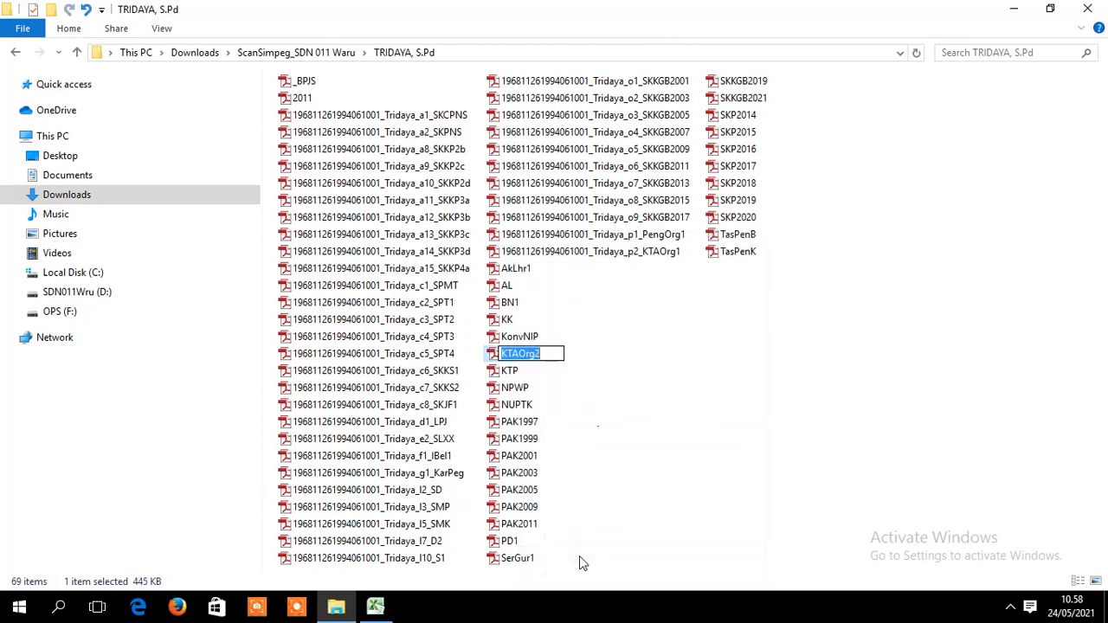
key("ctrl+v")
key("Return")
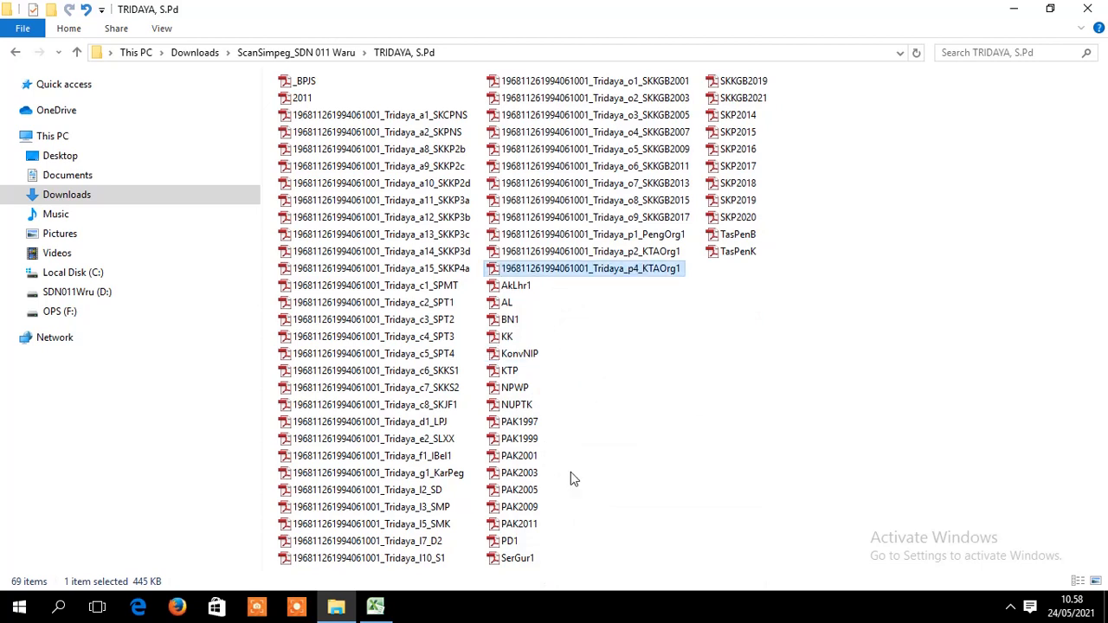
- Correct the remaining p4_KTAOrg1 file's code to p3_KTAOrg1
right_click(636, 272)
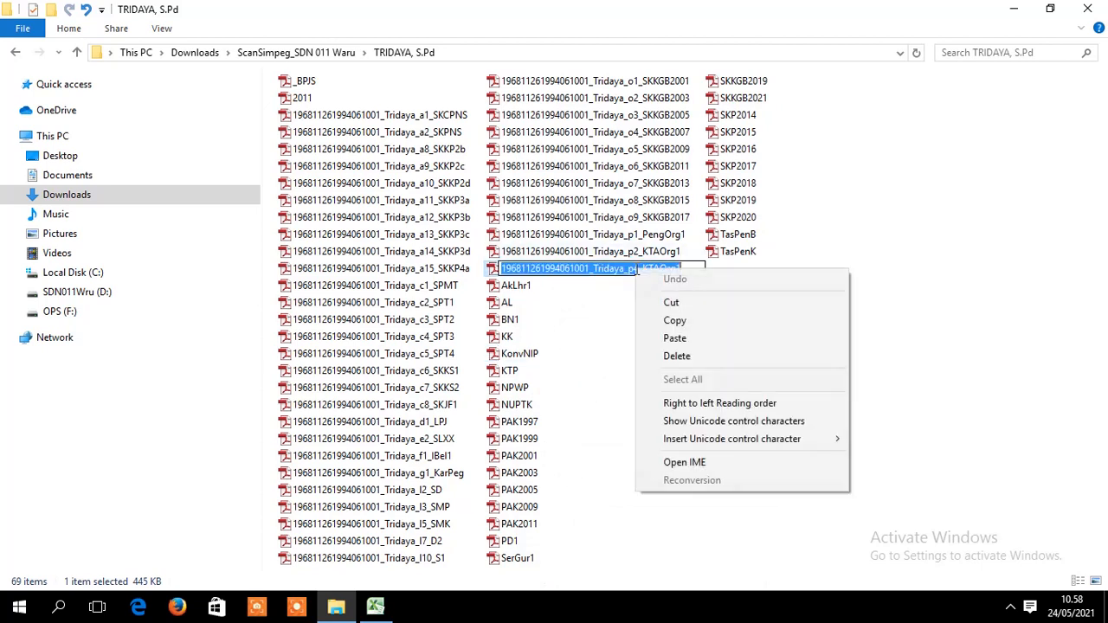
left_click(629, 313)
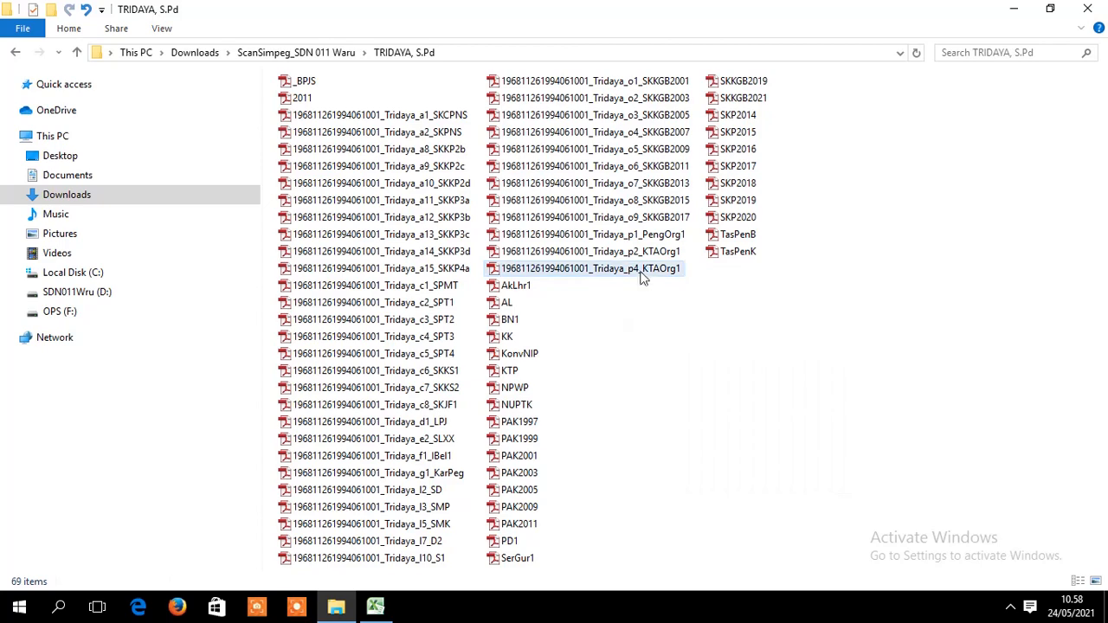
left_click(640, 271)
right_click(640, 272)
left_click(674, 554)
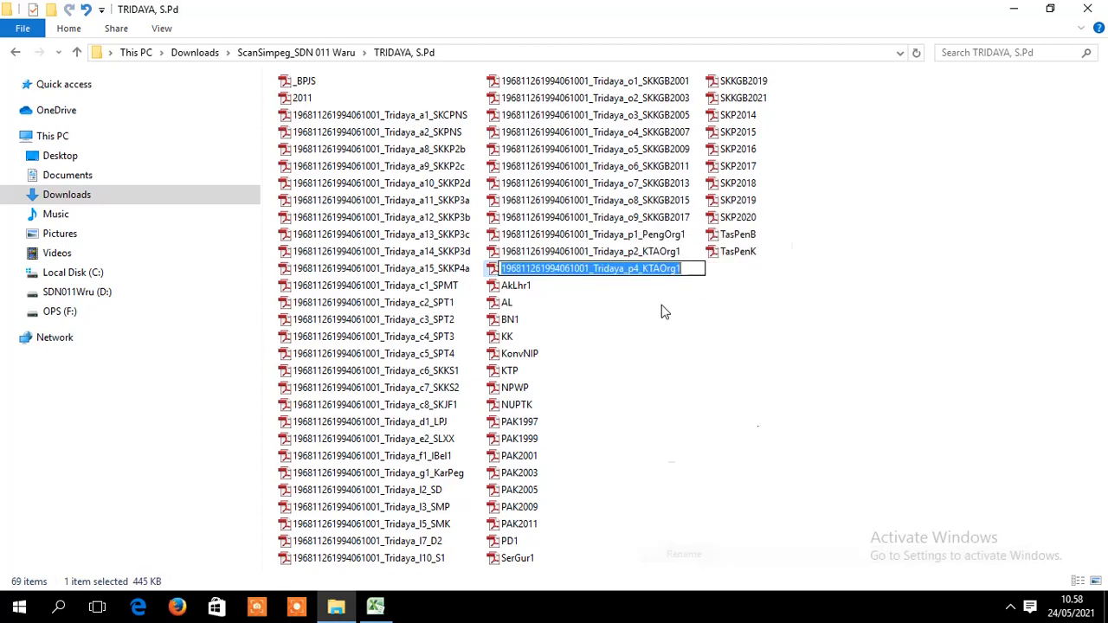
left_click(640, 270)
key("BackSpace")
type("3")
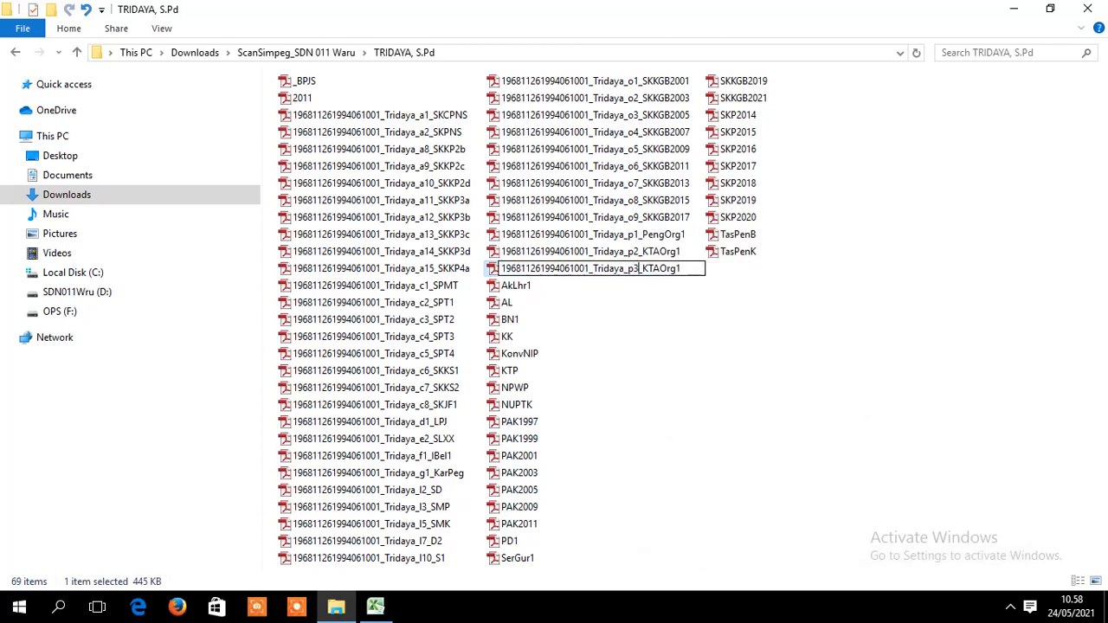
key("Return")
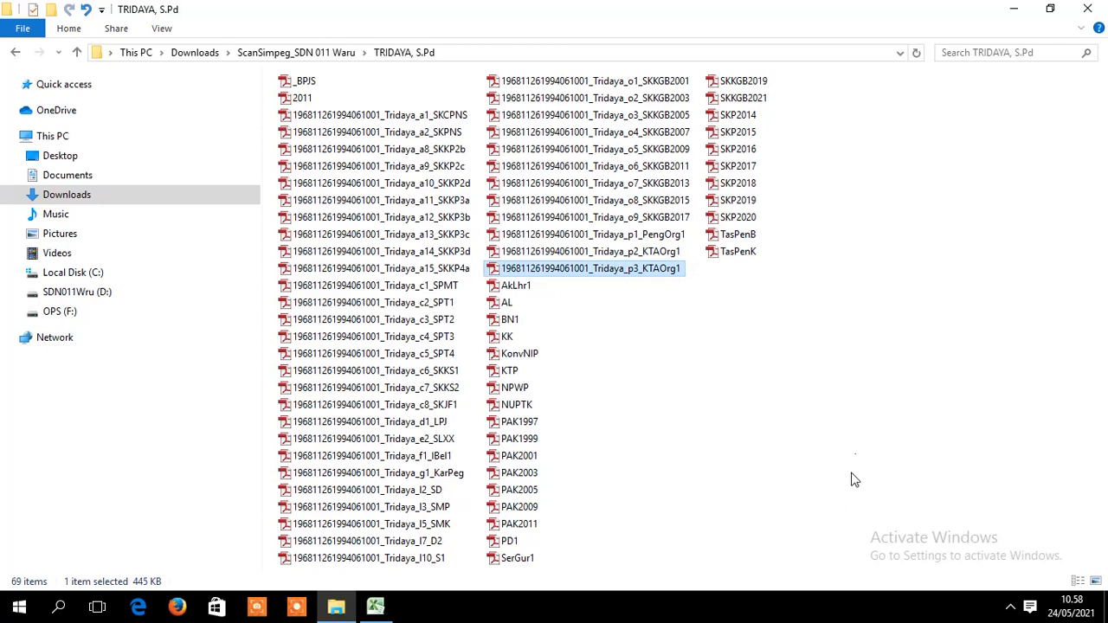
- Rename AkLhr1 to the generated q1_AkLhr1 name copied from H150
left_click(375, 606)
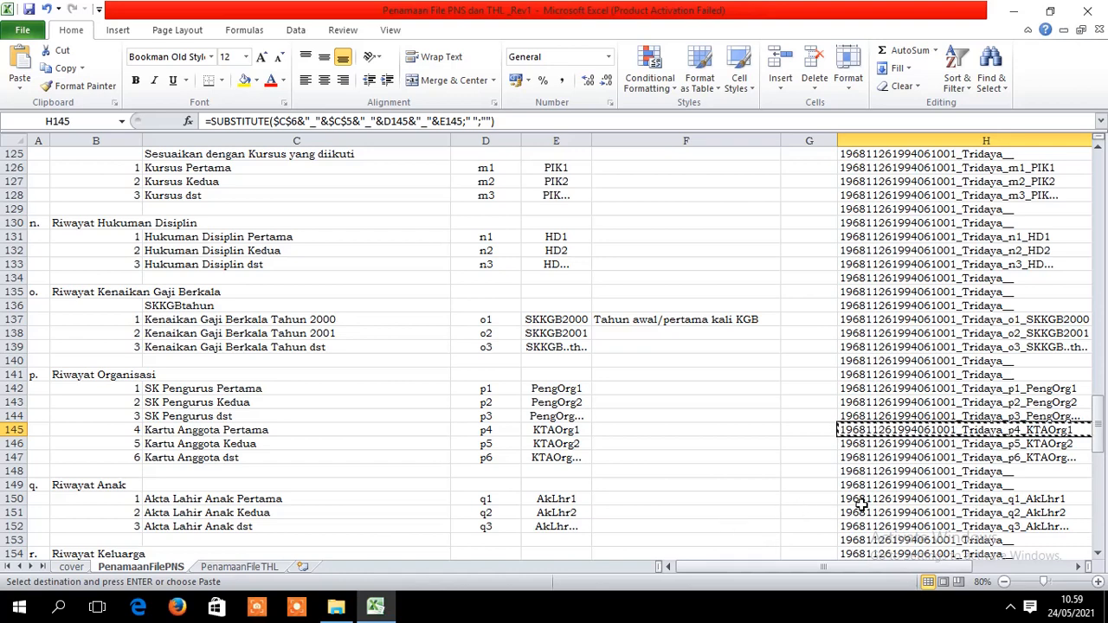
left_click(910, 499)
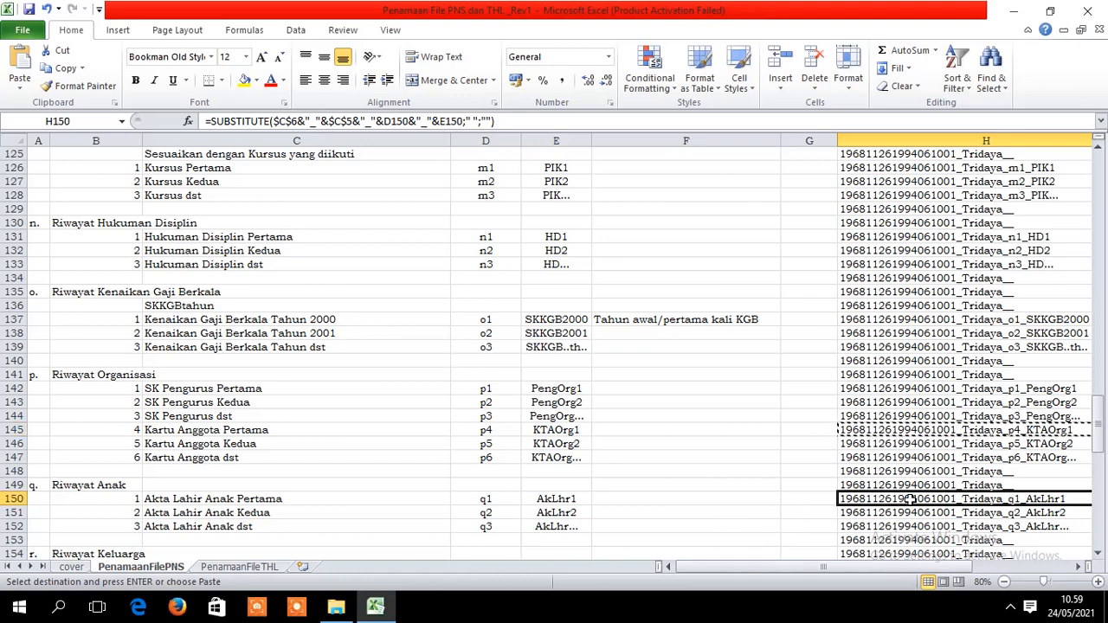
key("ctrl+c")
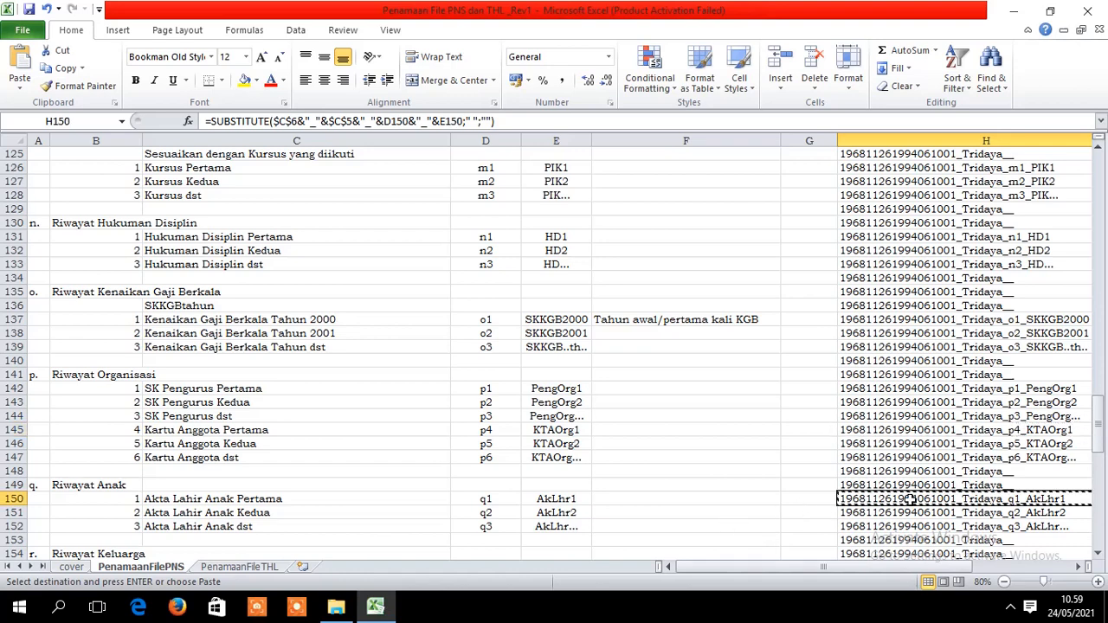
left_click(336, 605)
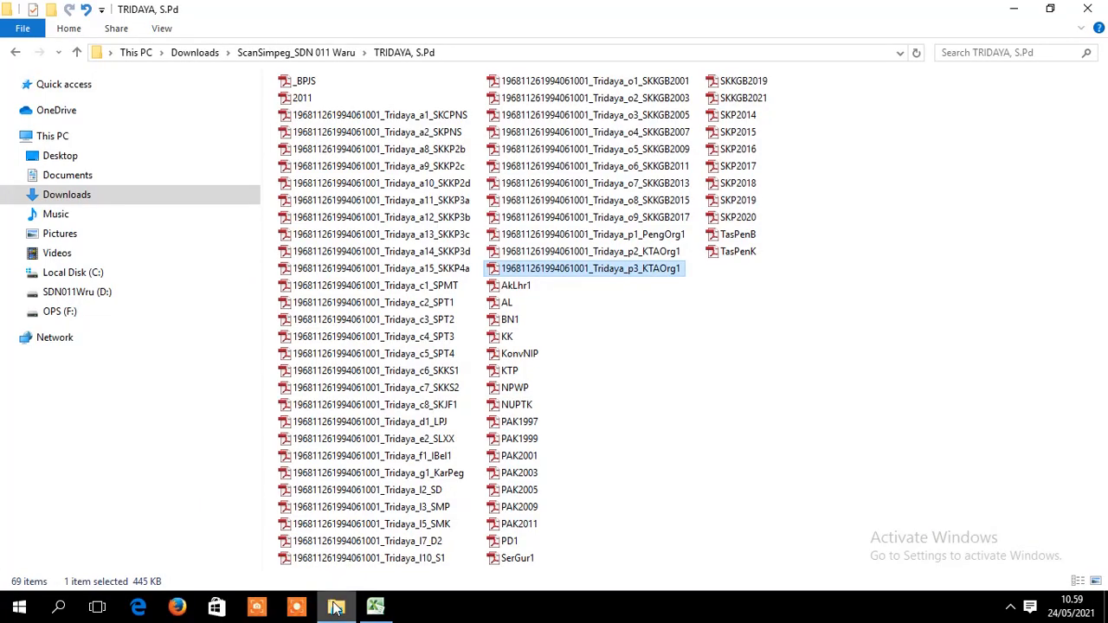
left_click(521, 292)
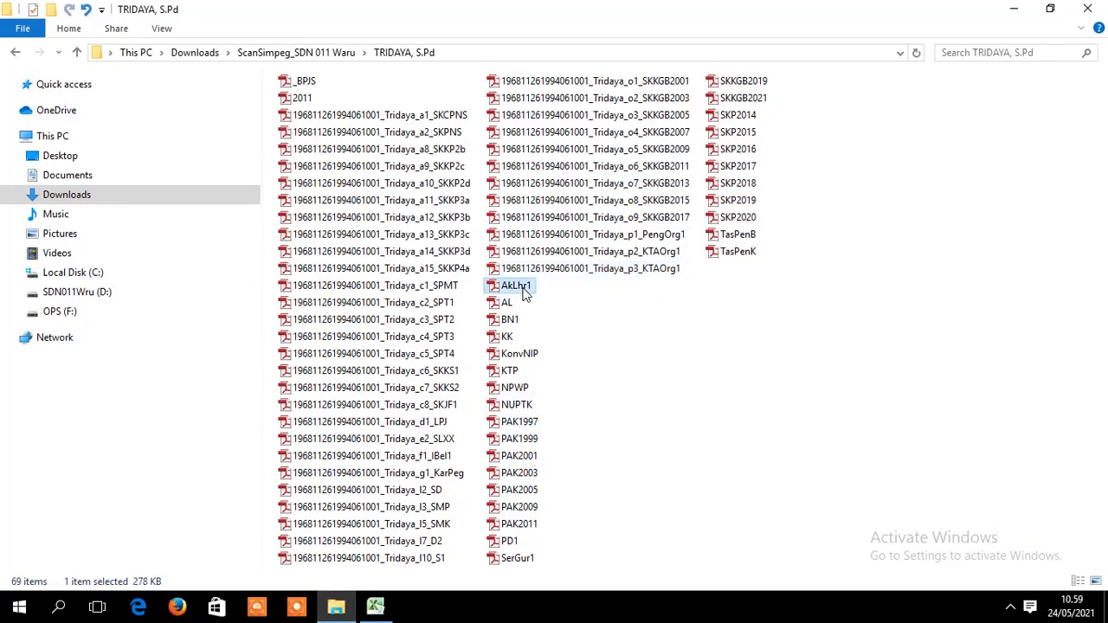
right_click(522, 292)
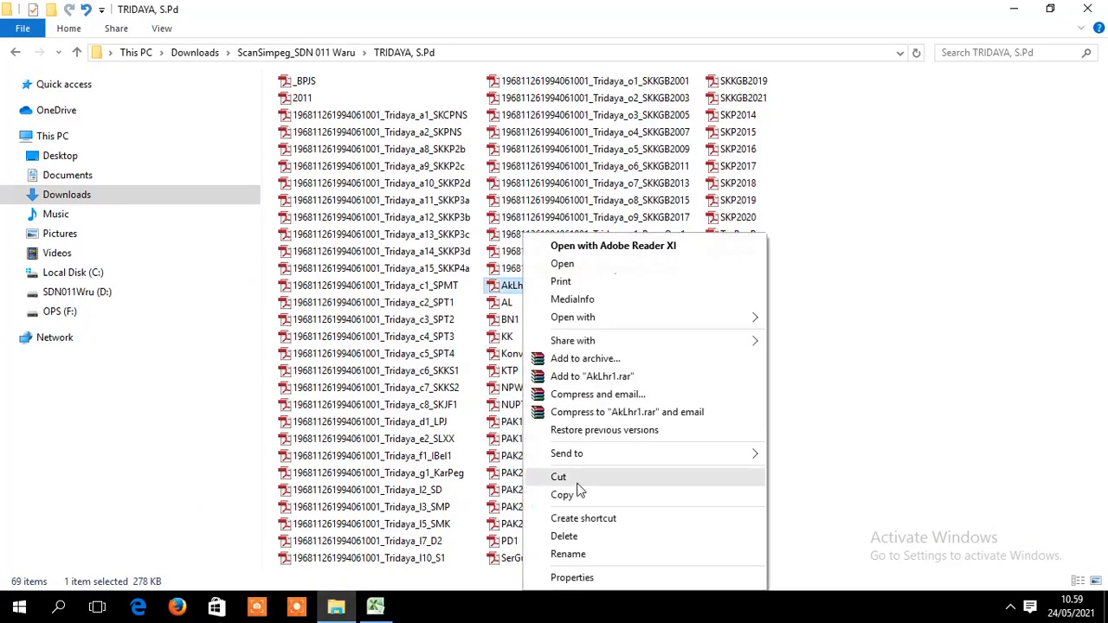
left_click(572, 551)
key("ctrl+v")
key("Return")
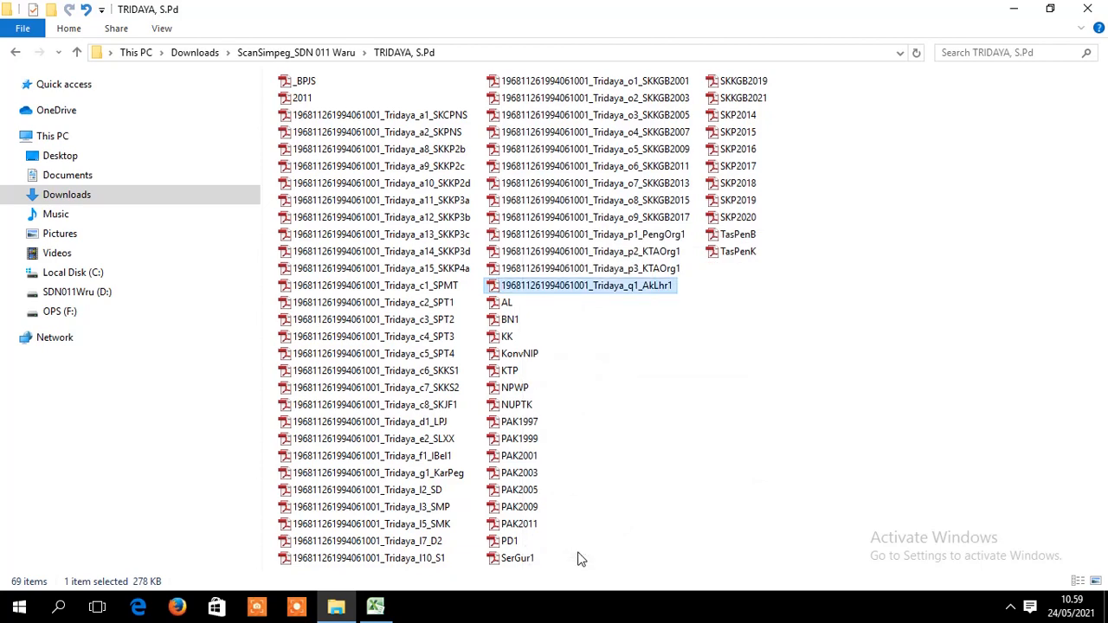
- Return to the workbook and scroll to the child birth-certificate rows
left_click(374, 610)
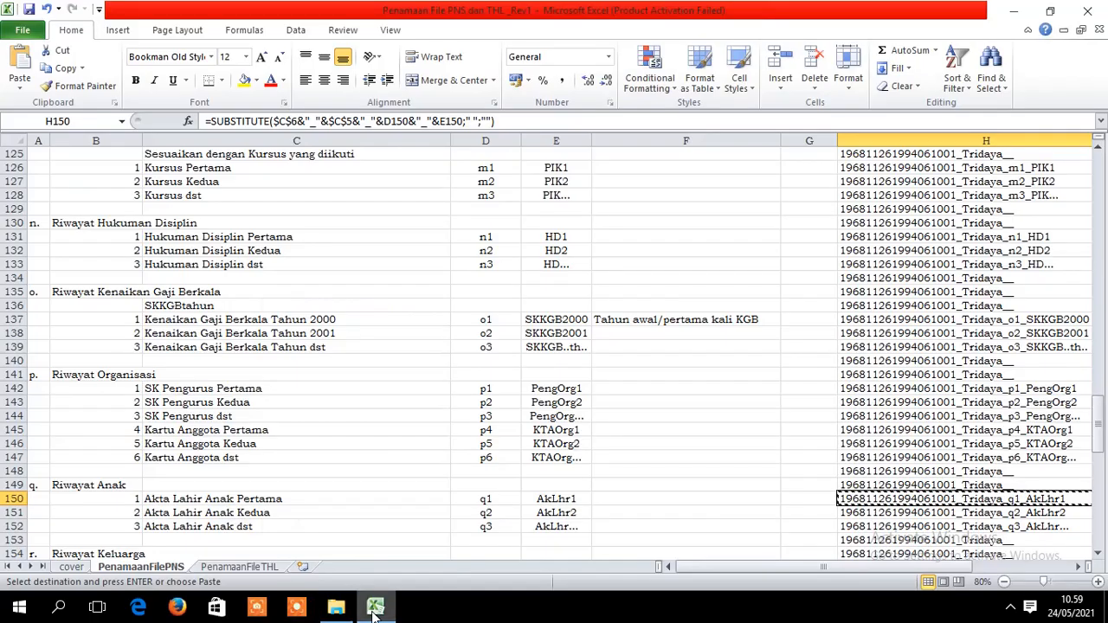
left_click(335, 610)
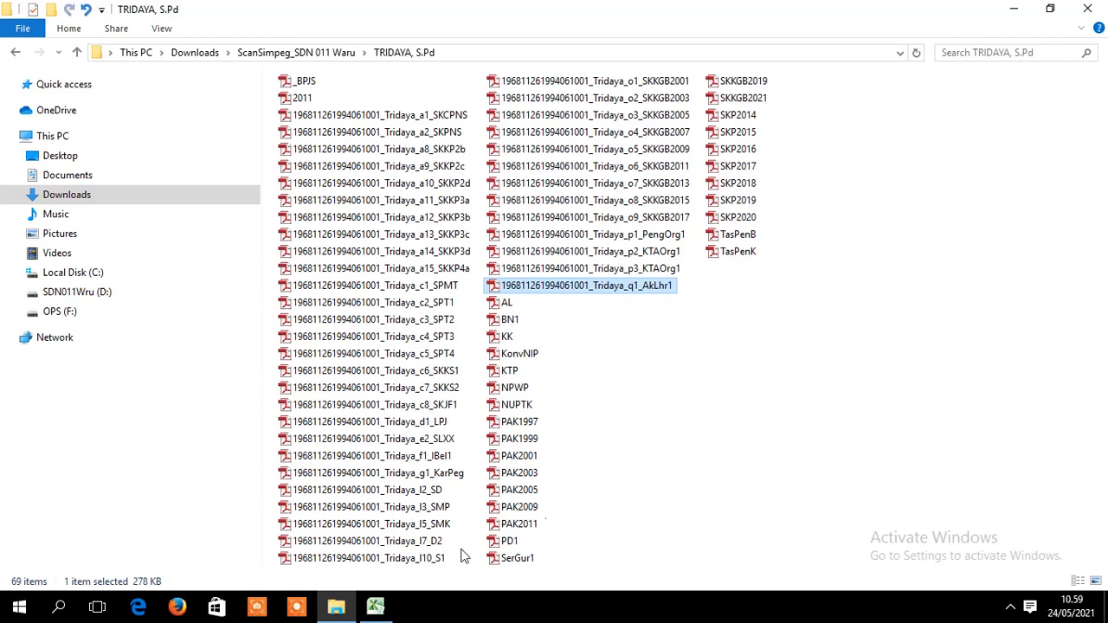
left_click(375, 606)
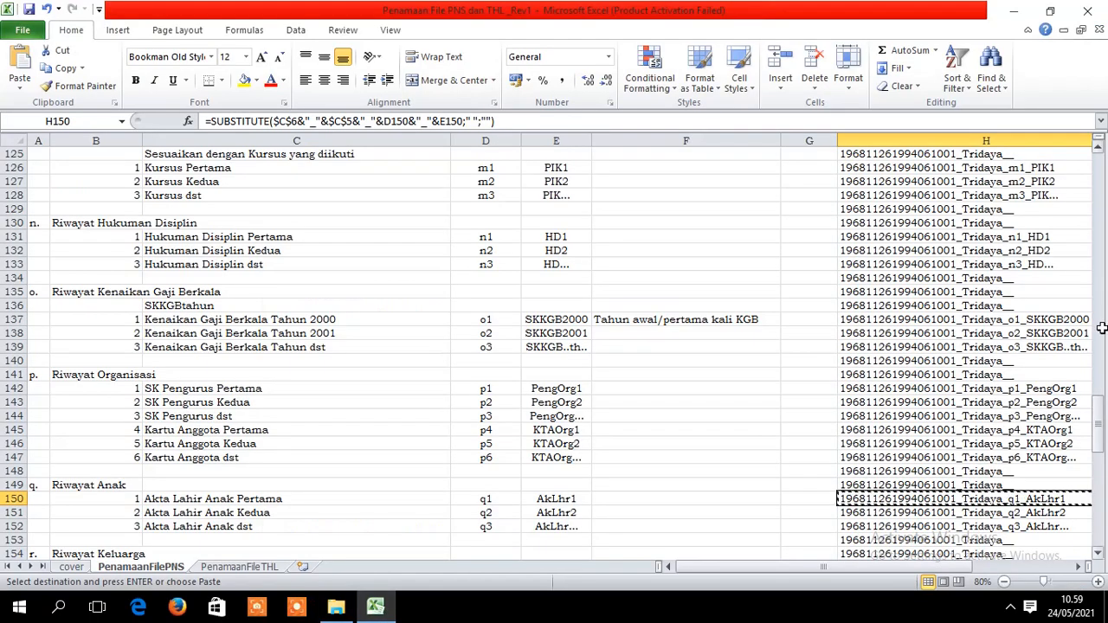
left_click_drag(1099, 422, 1102, 459)
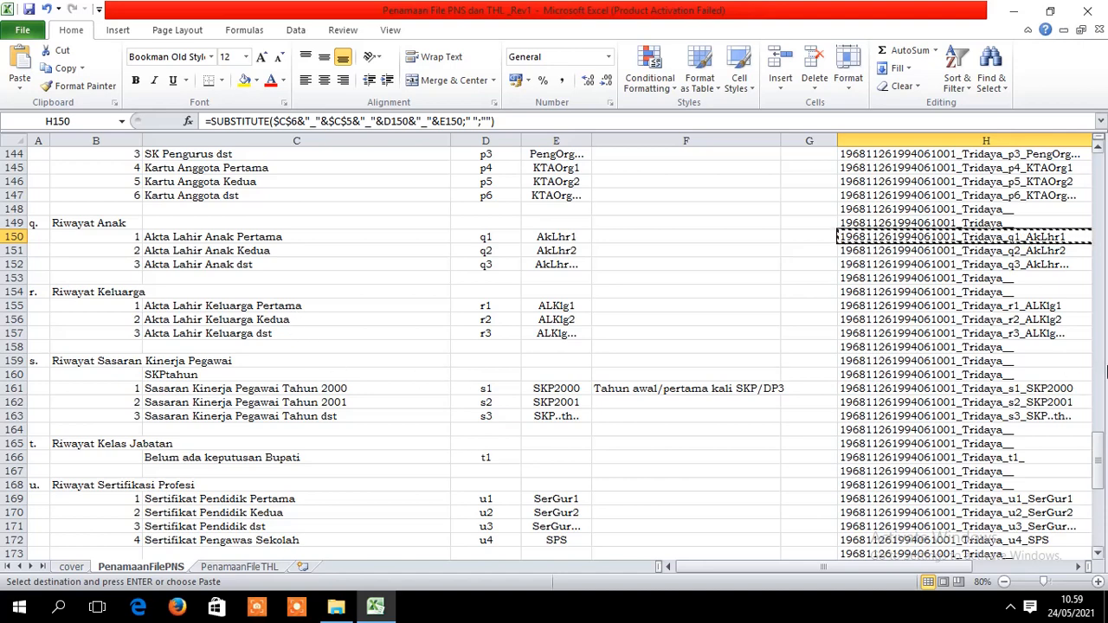
- Copy the s1_SKP2000 name from H161 and switch back to the scans folder
left_click(216, 387)
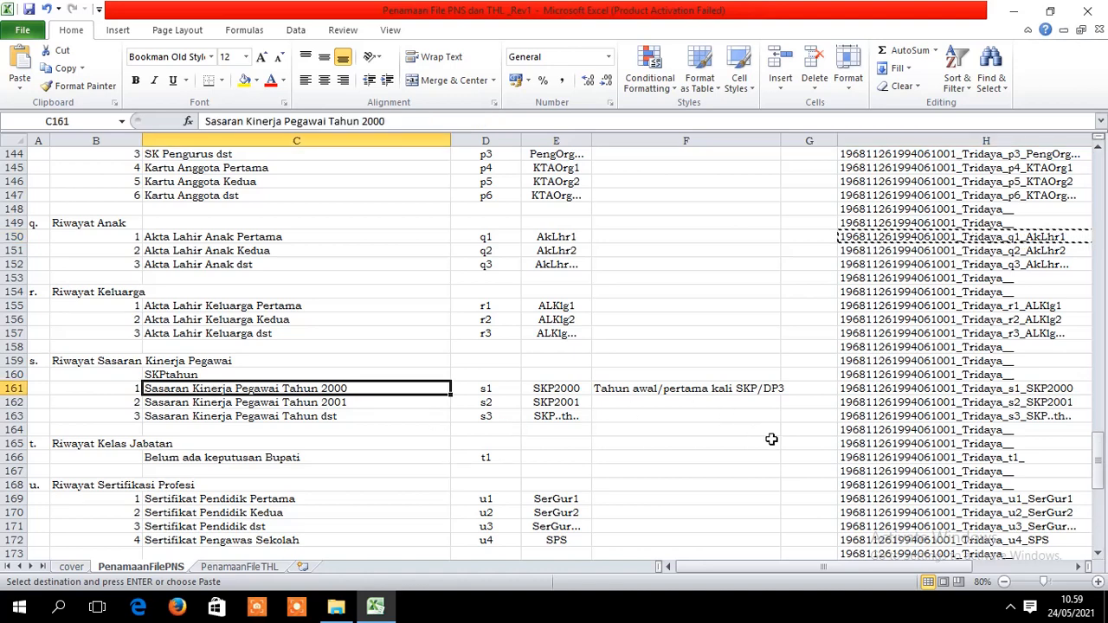
left_click(999, 401)
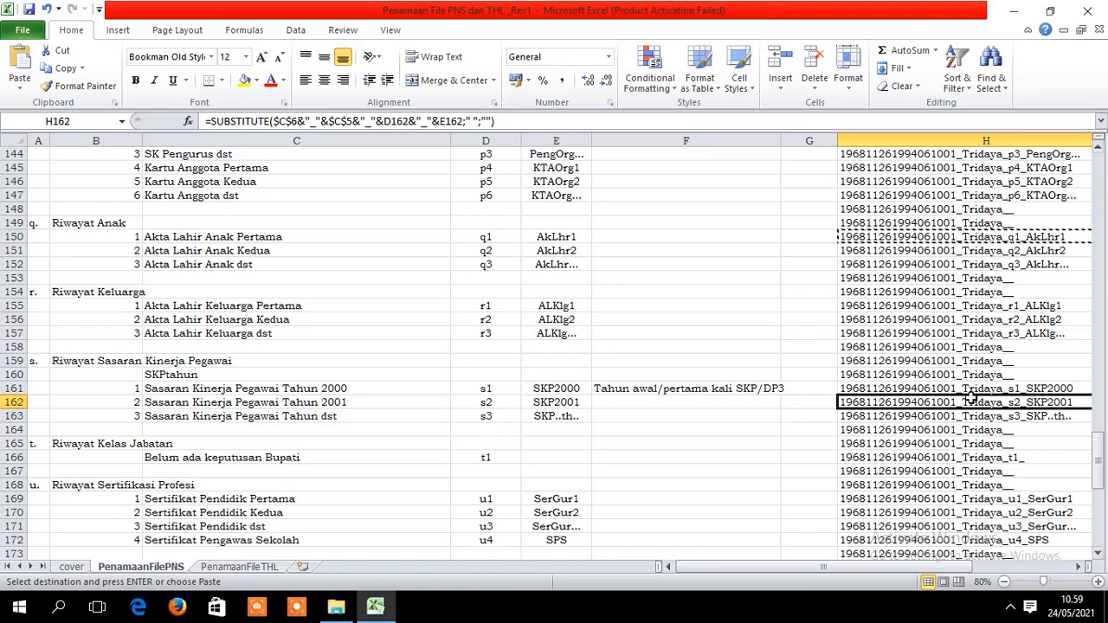
left_click(995, 386)
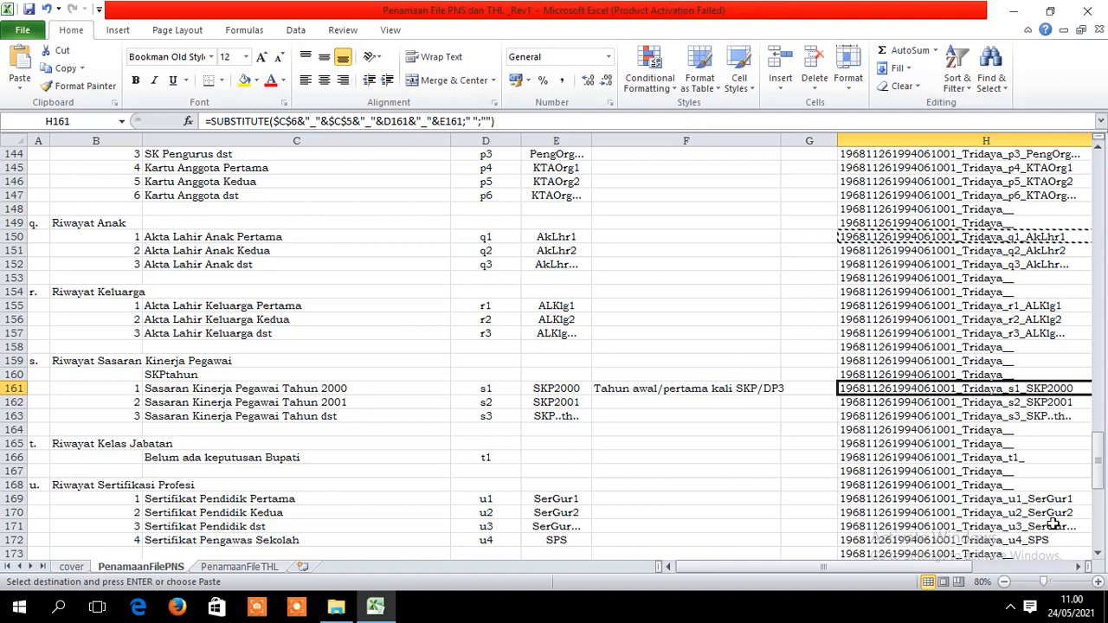
key("ctrl+c")
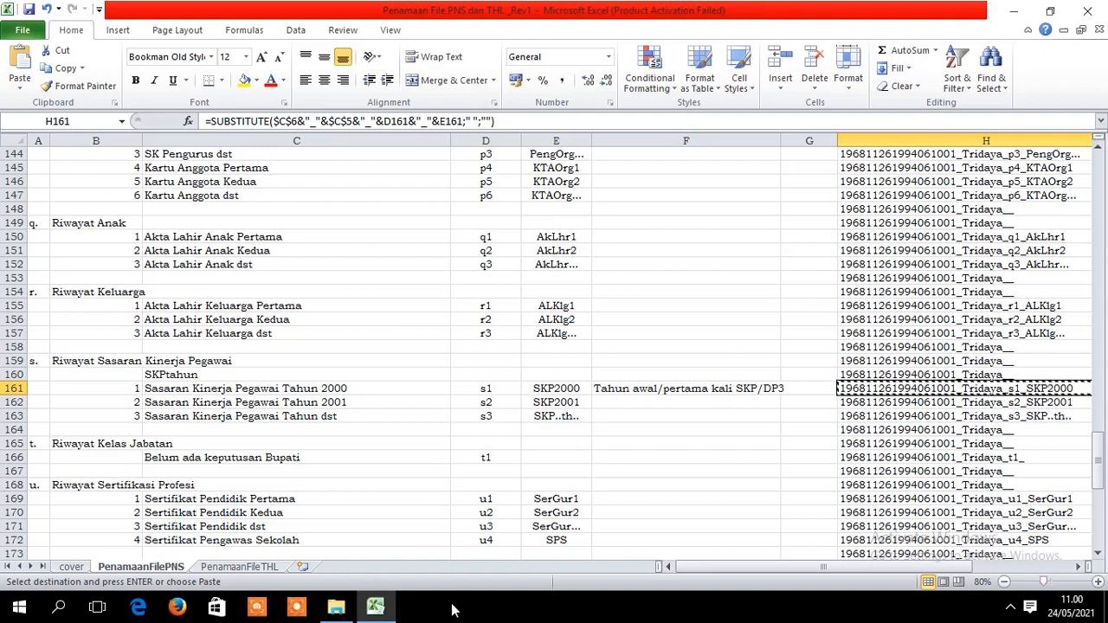
left_click(338, 608)
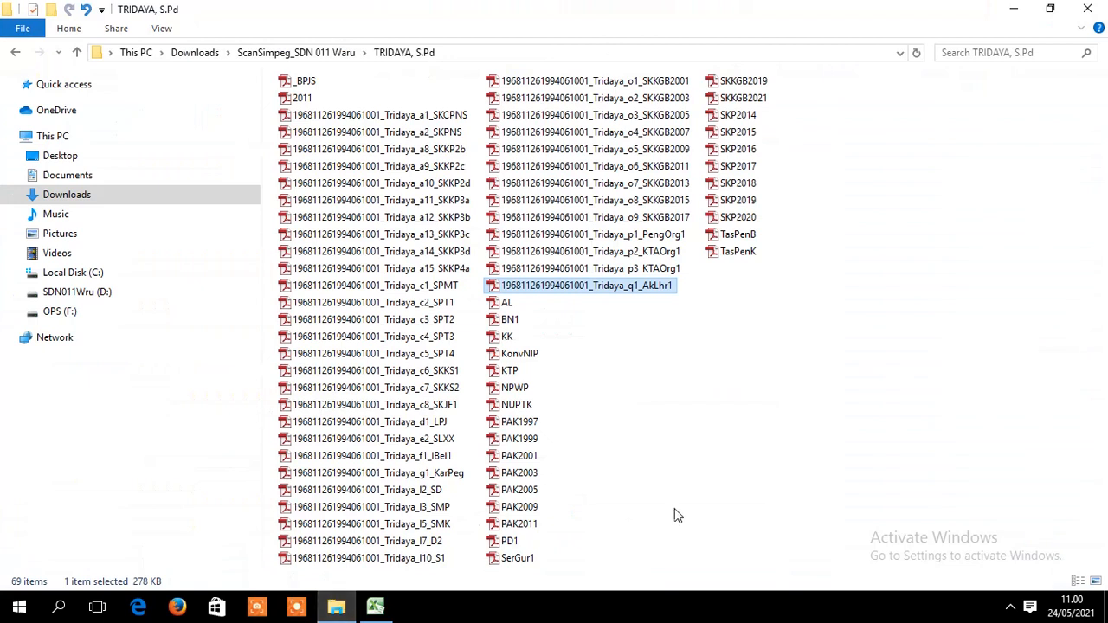
- Rename SKP2014 to the pasted name with the year changed to give s1_SKP2014
left_click(751, 120)
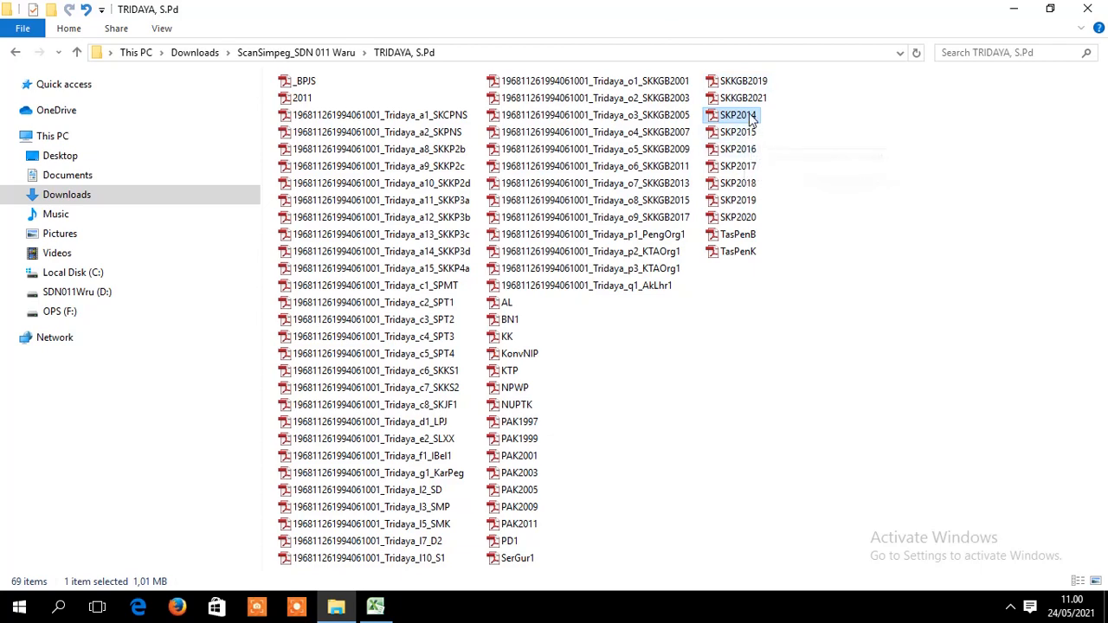
right_click(750, 119)
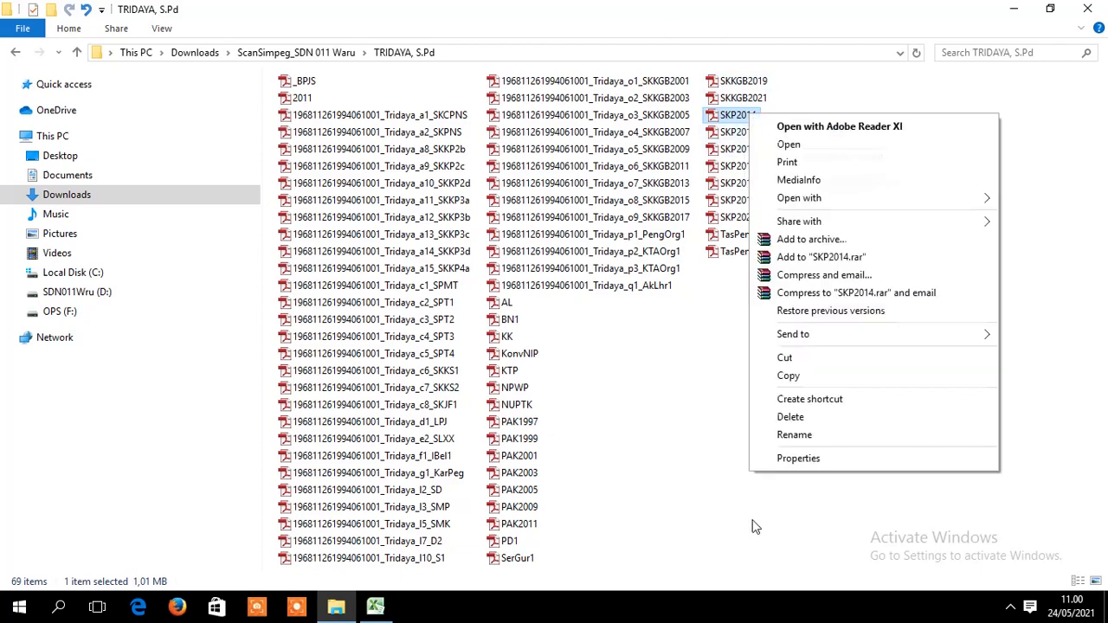
left_click(812, 441)
key("ctrl+v")
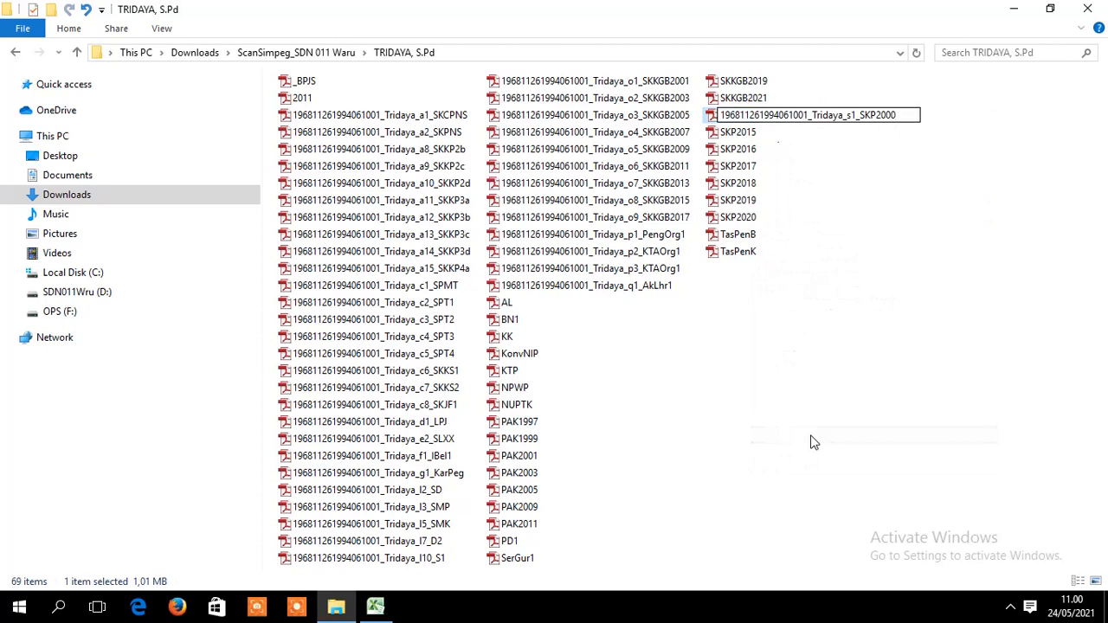
key("BackSpace")
key("BackSpace")
type("14")
key("Return")
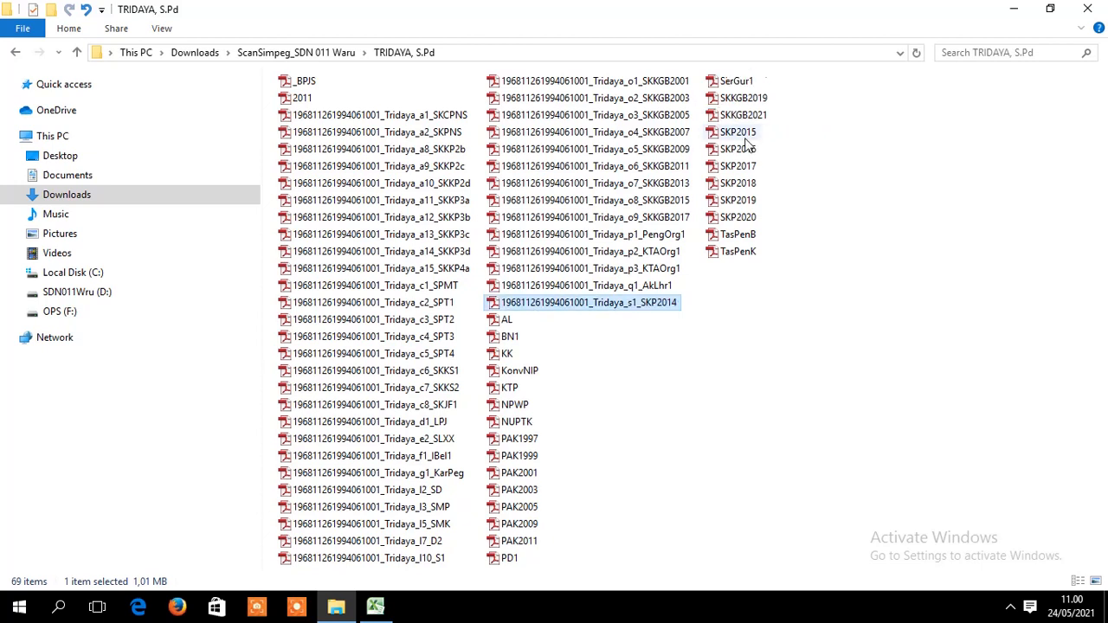
- Rename SKP2015 to the pasted name edited to end s2_SKP2015
left_click(746, 135)
right_click(746, 136)
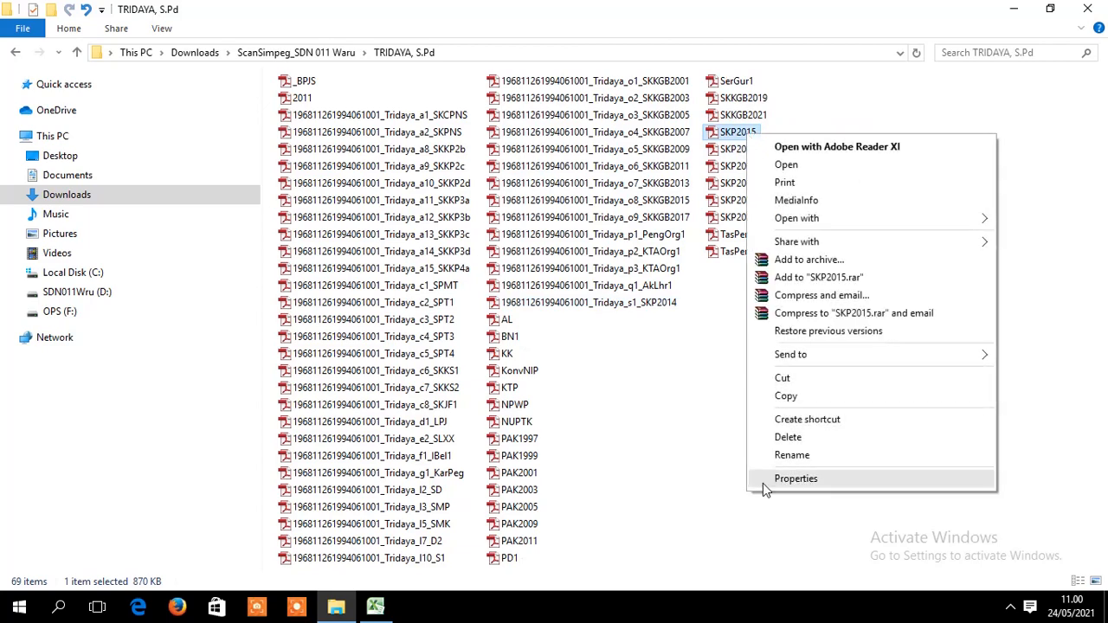
left_click(793, 455)
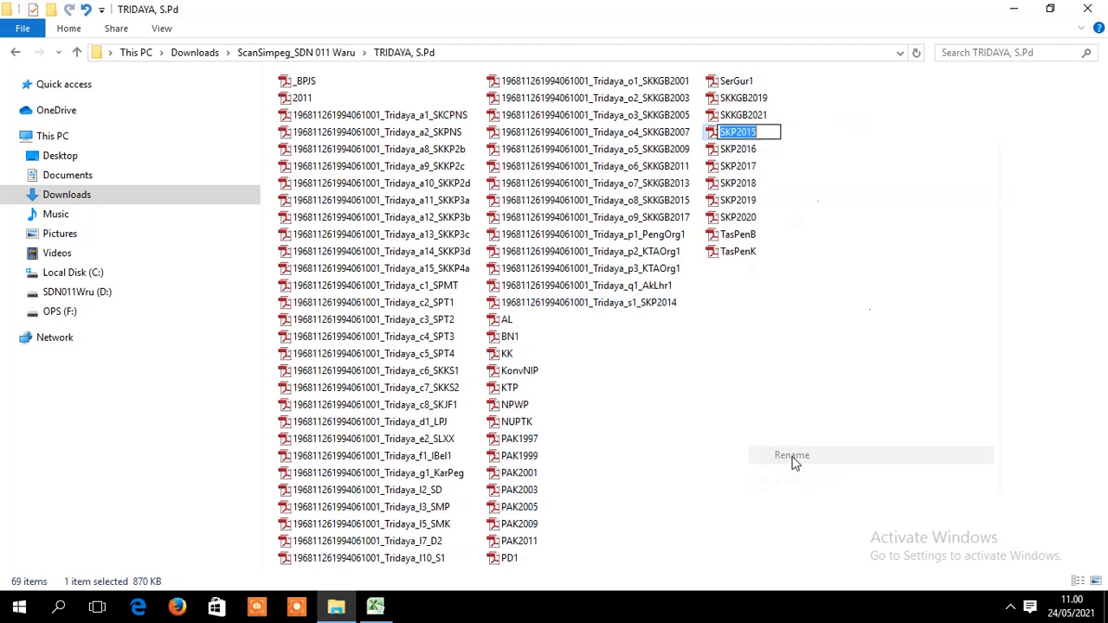
key("ctrl+v")
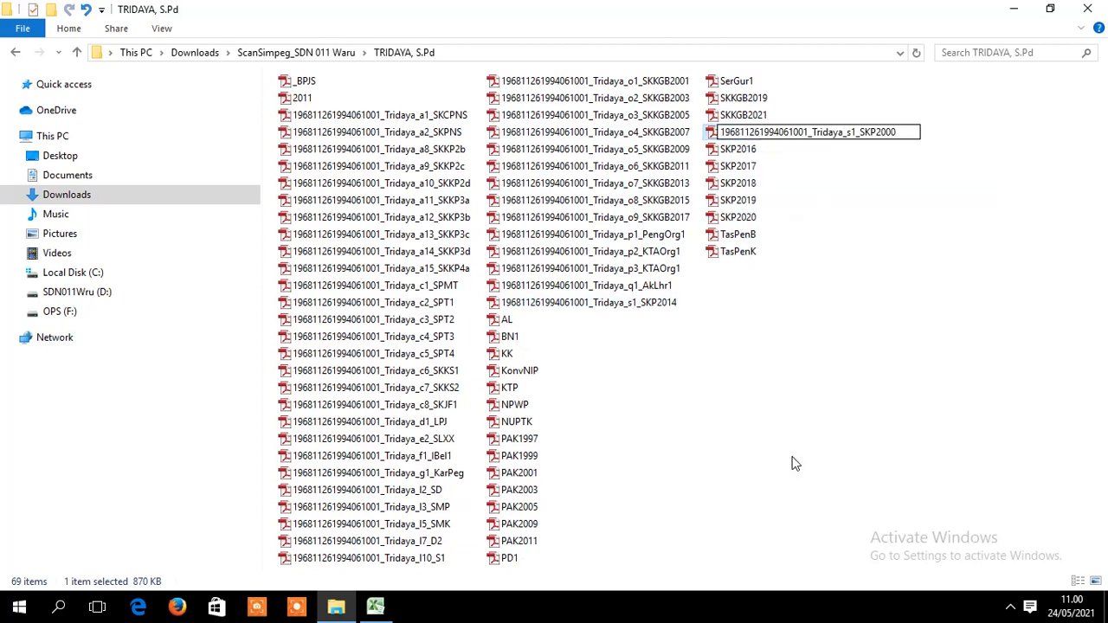
key("BackSpace")
key("BackSpace")
type("15")
key("Left")
key("Left")
key("Left")
key("Left")
key("Left")
key("Left")
key("Left")
key("Left")
key("BackSpace")
type("2")
key("Return")
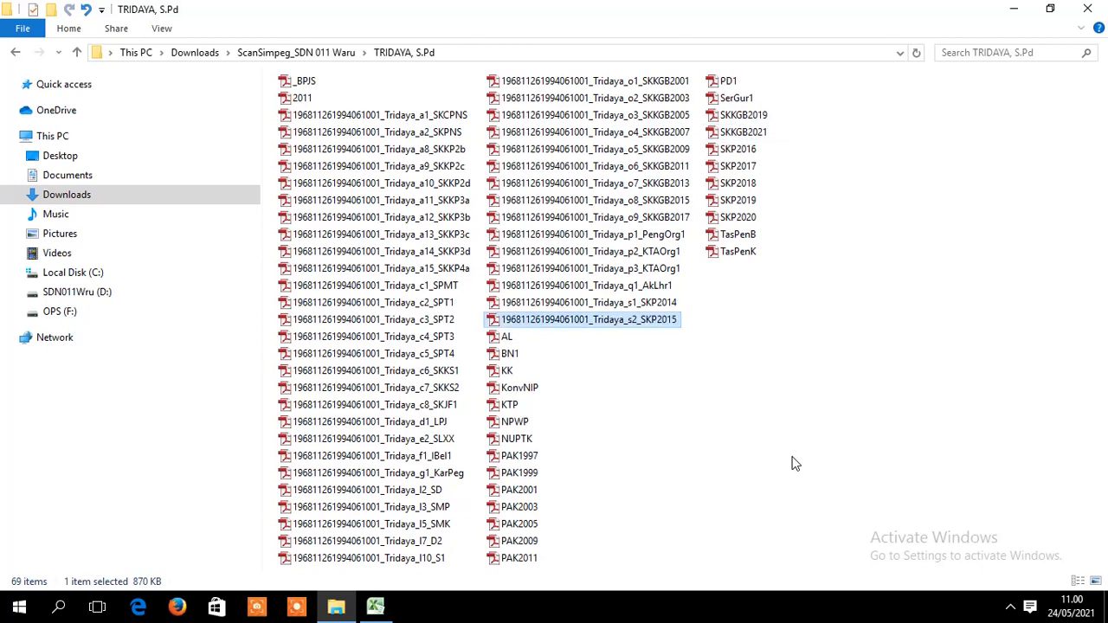
- Rename SKP2016 to the pasted name edited to end s3_SKP2016
left_click(734, 154)
right_click(733, 154)
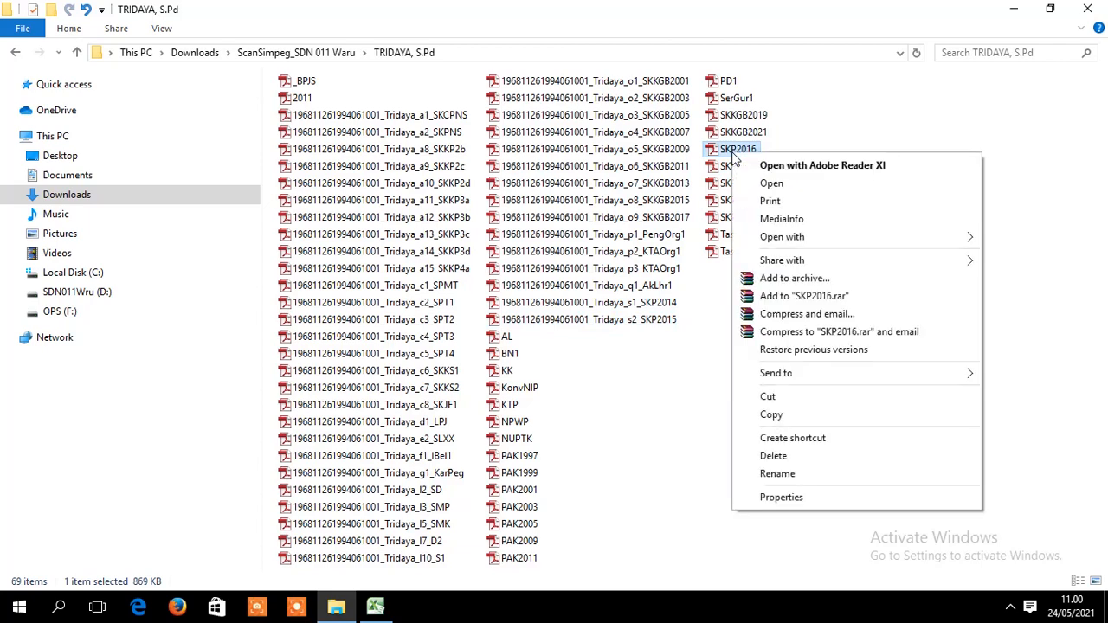
left_click(794, 476)
key("ctrl+v")
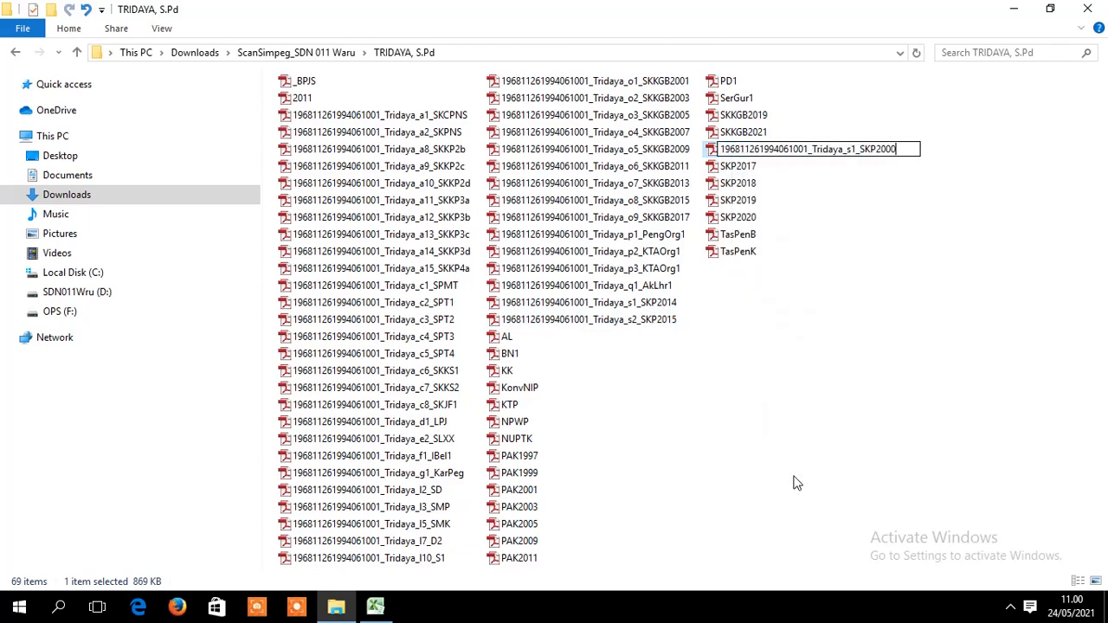
key("BackSpace")
key("BackSpace")
type("16")
key("Left")
key("Left")
key("Left")
key("Left")
key("Left")
key("Left")
key("Left")
key("BackSpace")
type("3")
left_click(852, 394)
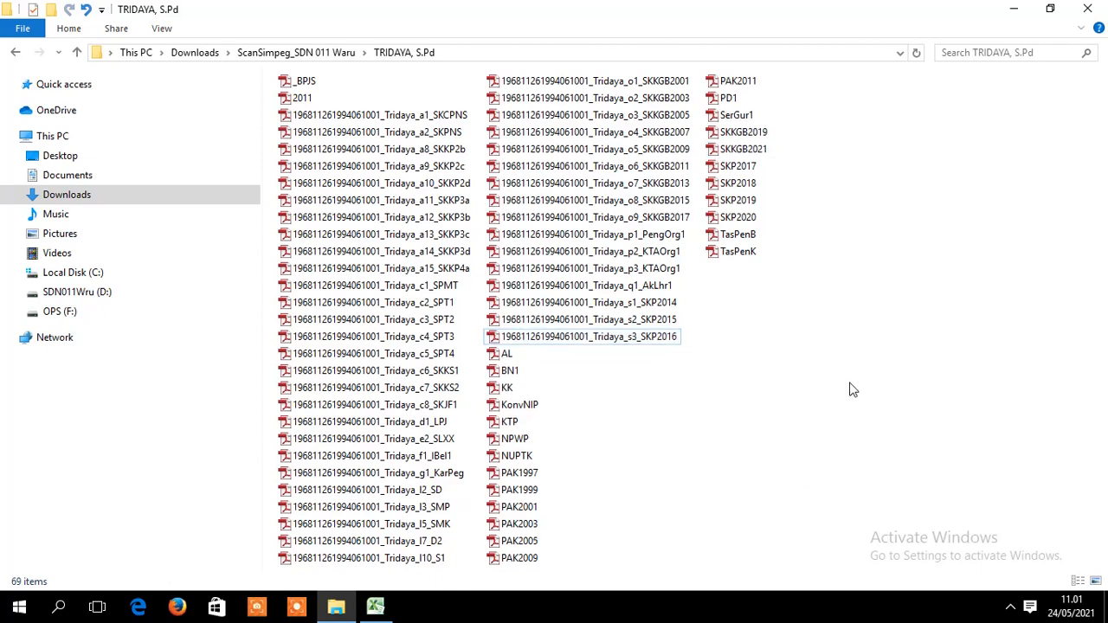
- Rename SKP2017 to the pasted name edited to end s4_SKP2017, then bring Excel back
left_click(740, 167)
right_click(742, 171)
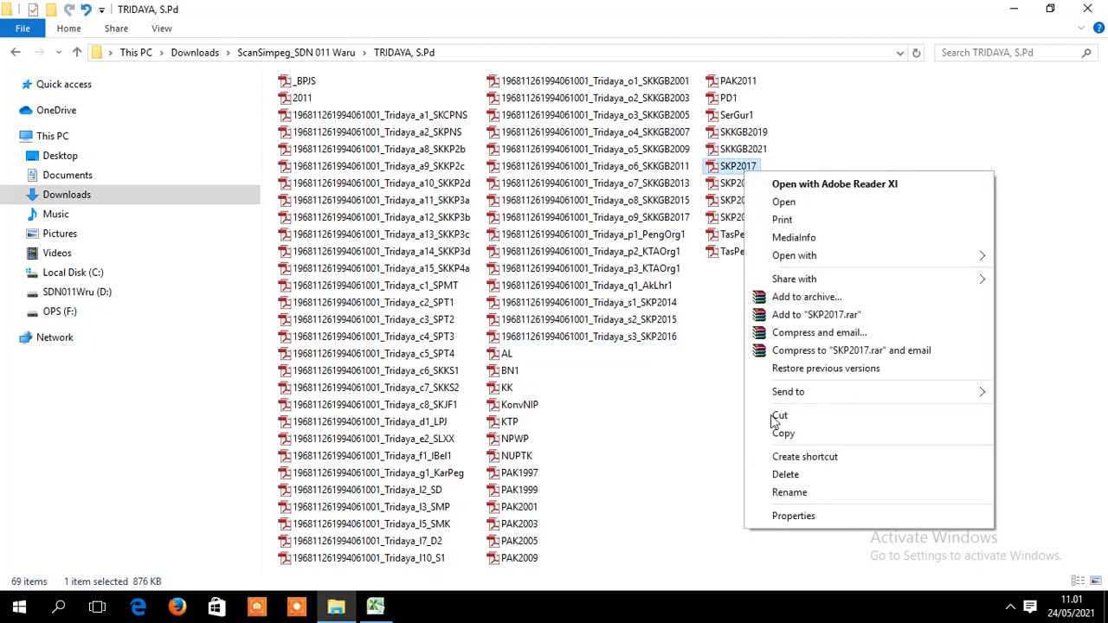
left_click(807, 499)
key("ctrl+v")
key("BackSpace")
key("BackSpace")
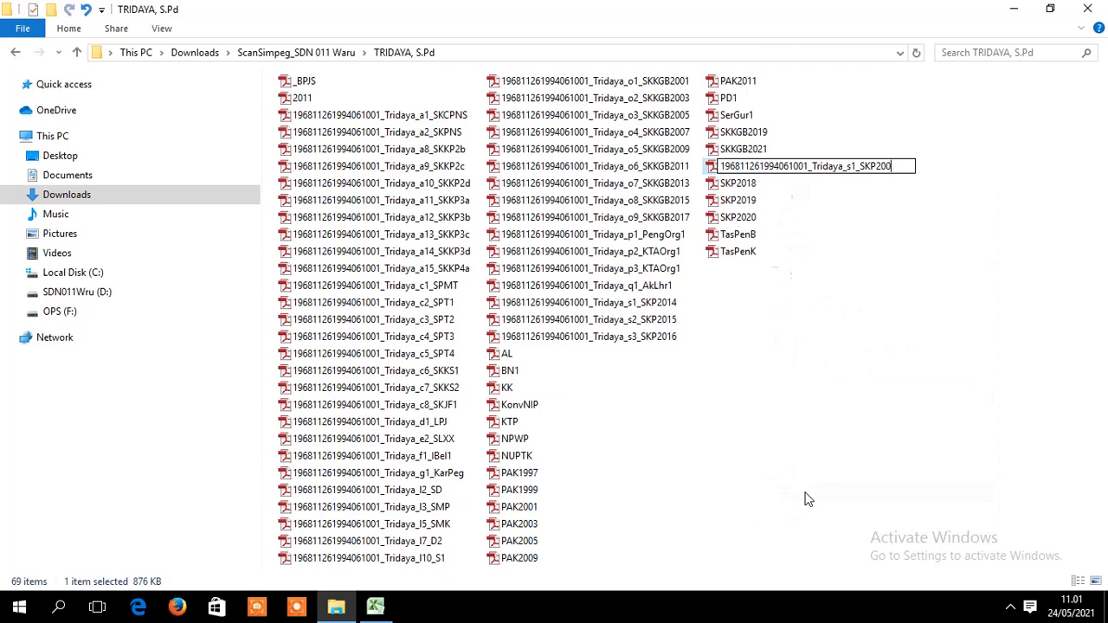
type("17")
key("Delete")
type("4")
left_click(811, 375)
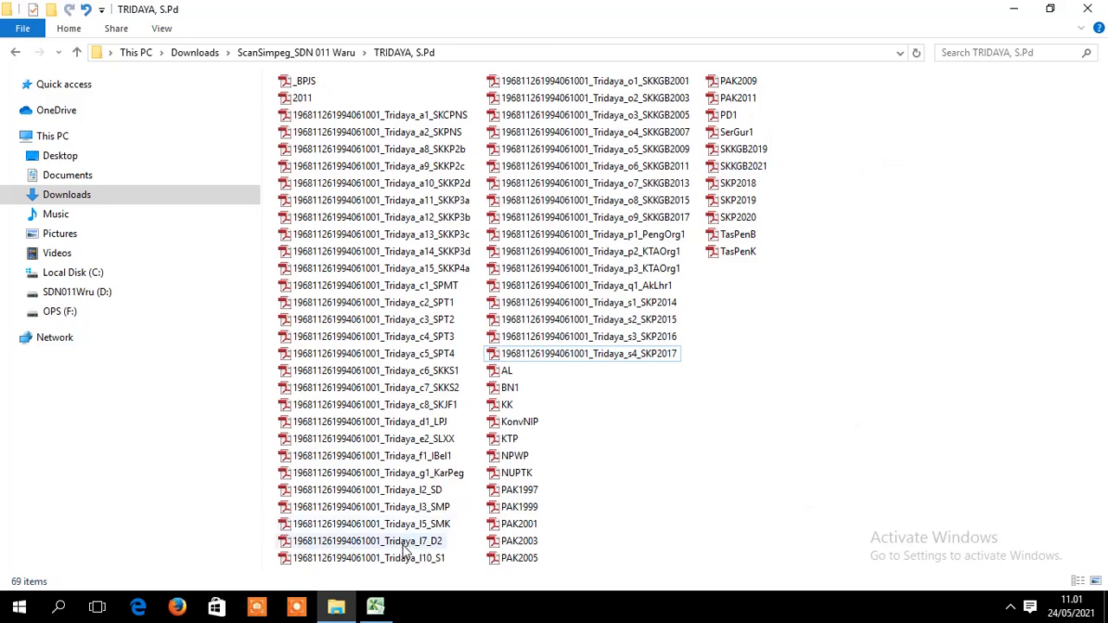
left_click(375, 606)
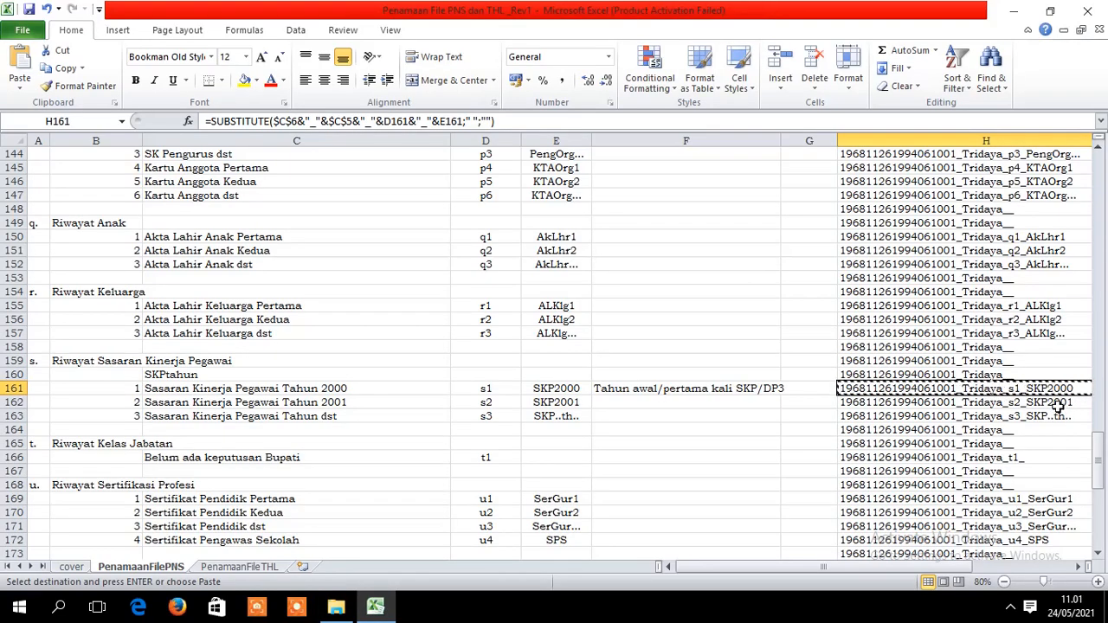
- Rename SKP2018 to the pasted coded name edited to end s5_SKP2018
left_click(1057, 404)
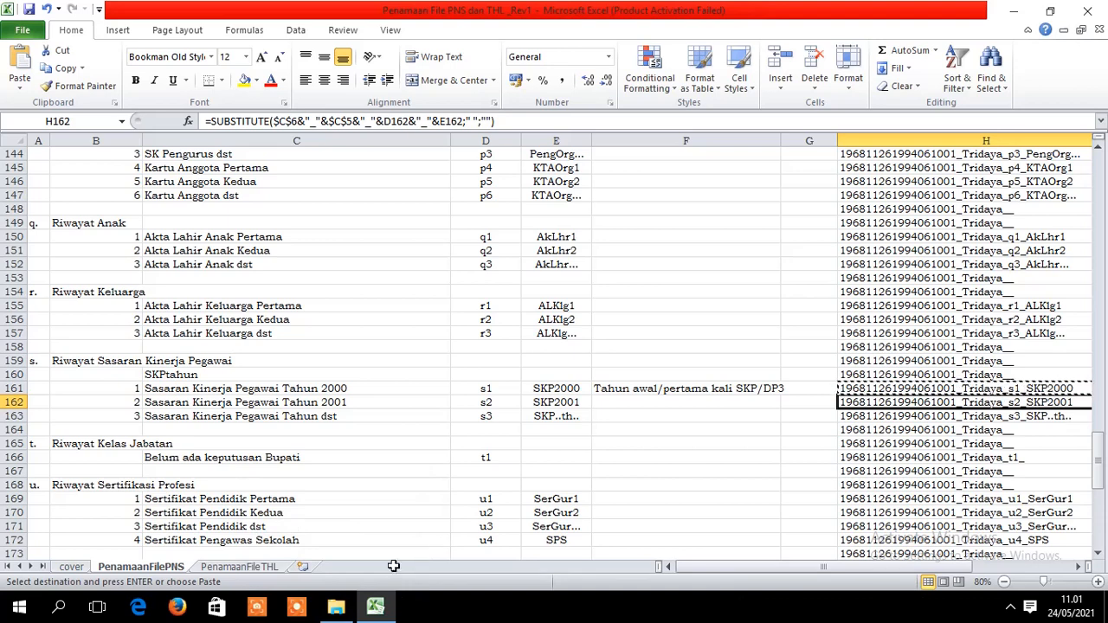
mouse_move(363, 595)
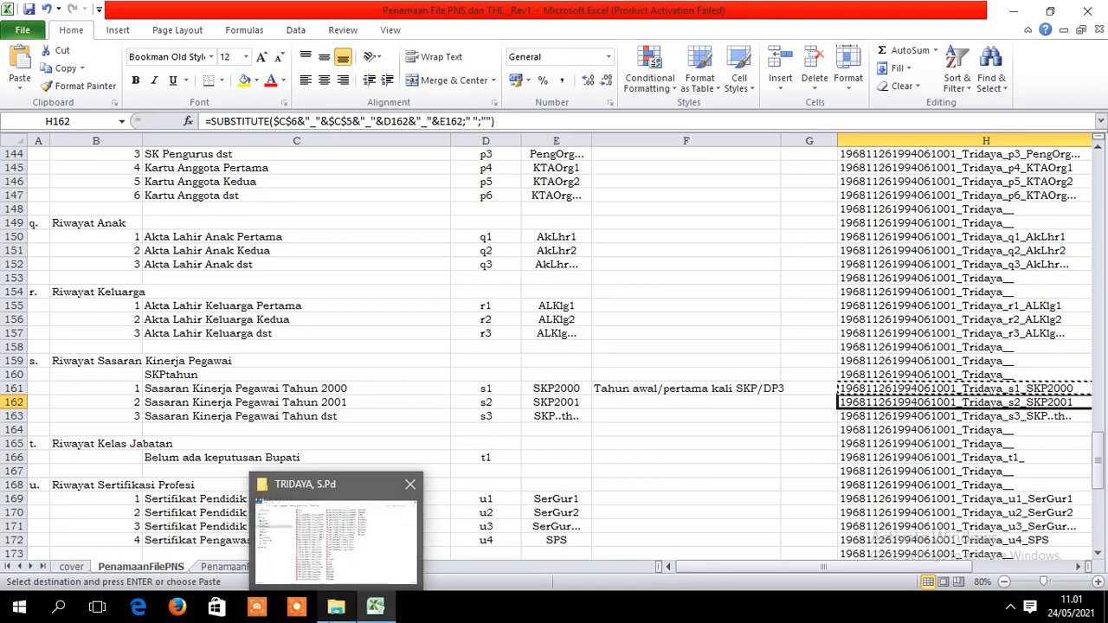
left_click(346, 613)
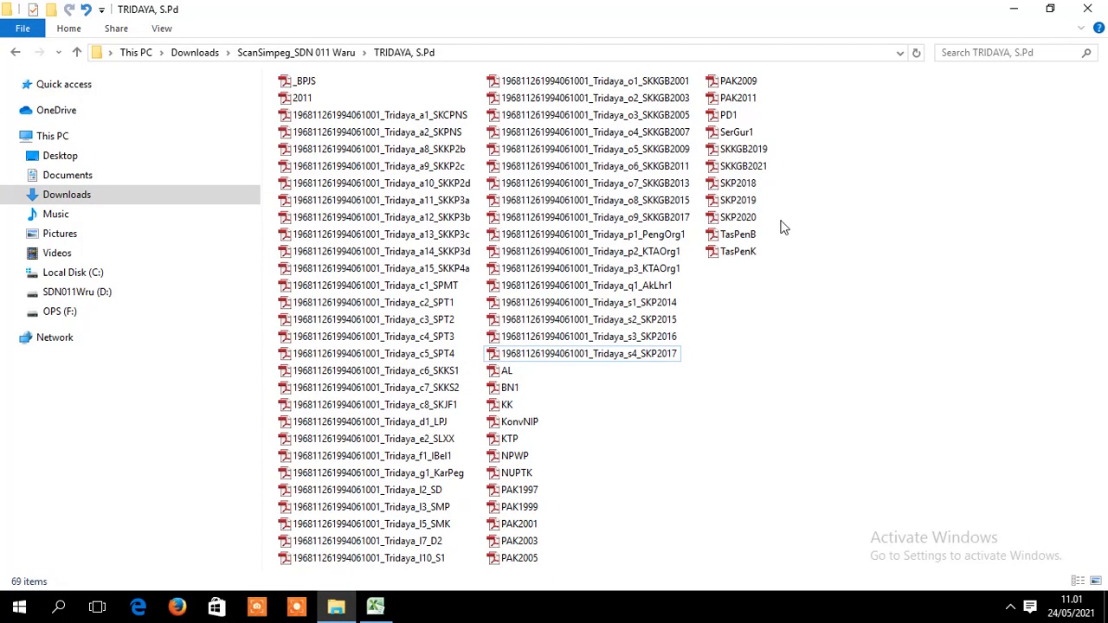
left_click(742, 185)
right_click(744, 187)
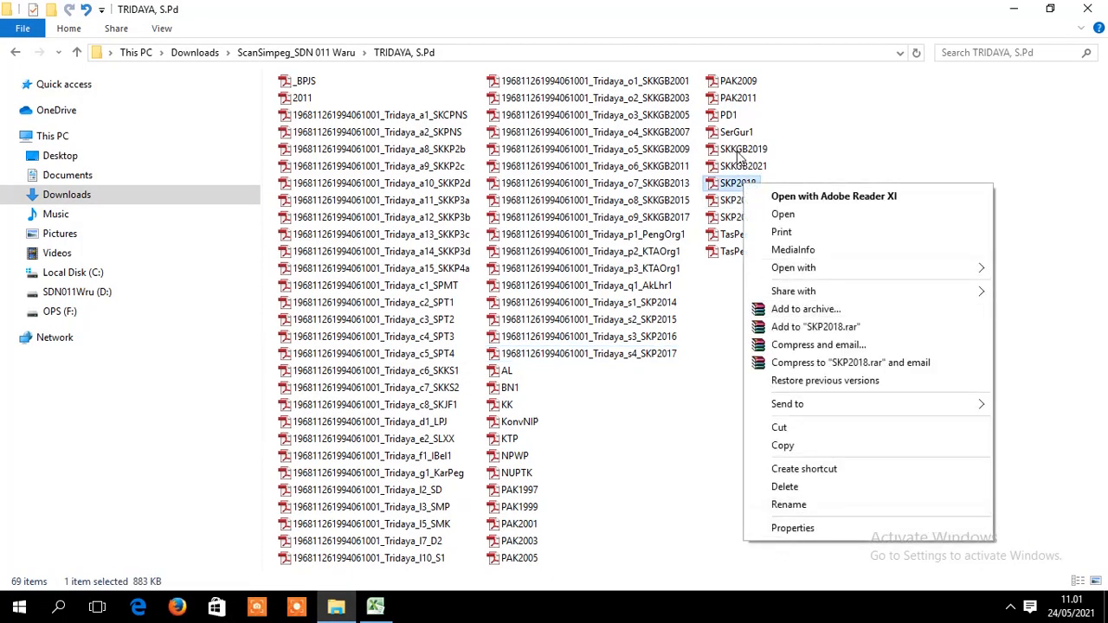
left_click(823, 507)
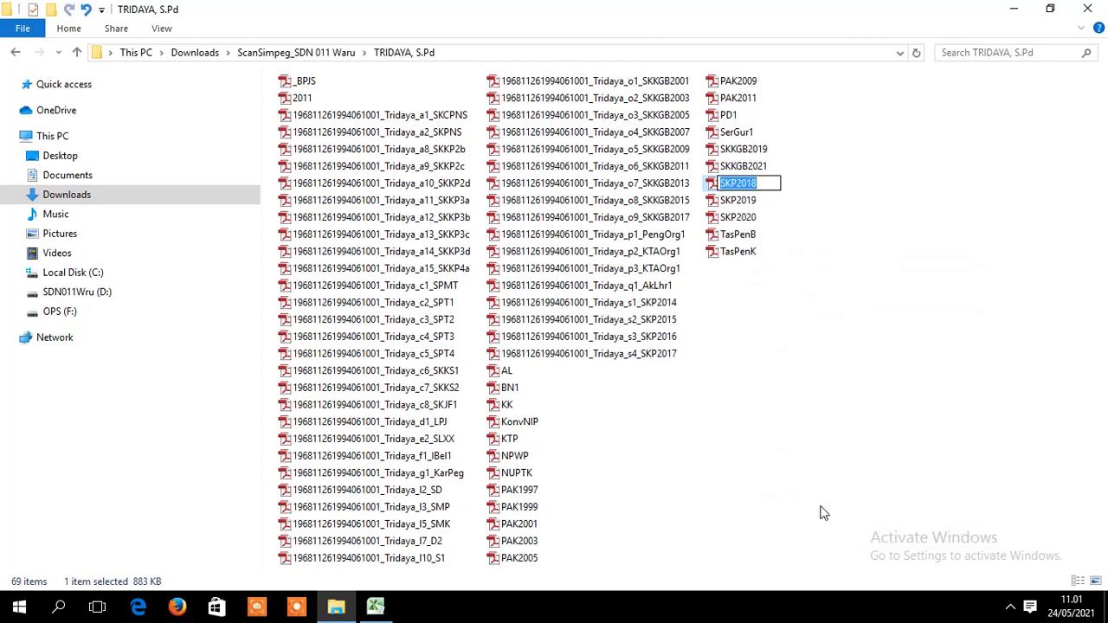
key("ctrl+v")
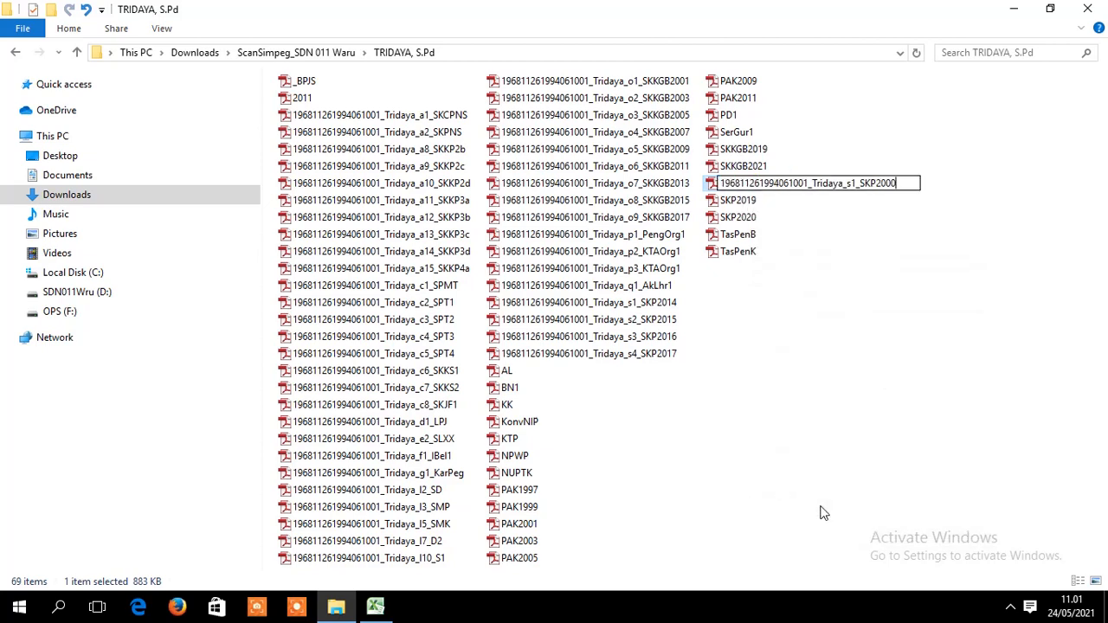
key("BackSpace")
key("BackSpace")
type("18")
key("Left")
key("Left")
key("Left")
key("Left")
key("Left")
key("Left")
key("Left")
key("BackSpace")
type("5")
key("Return")
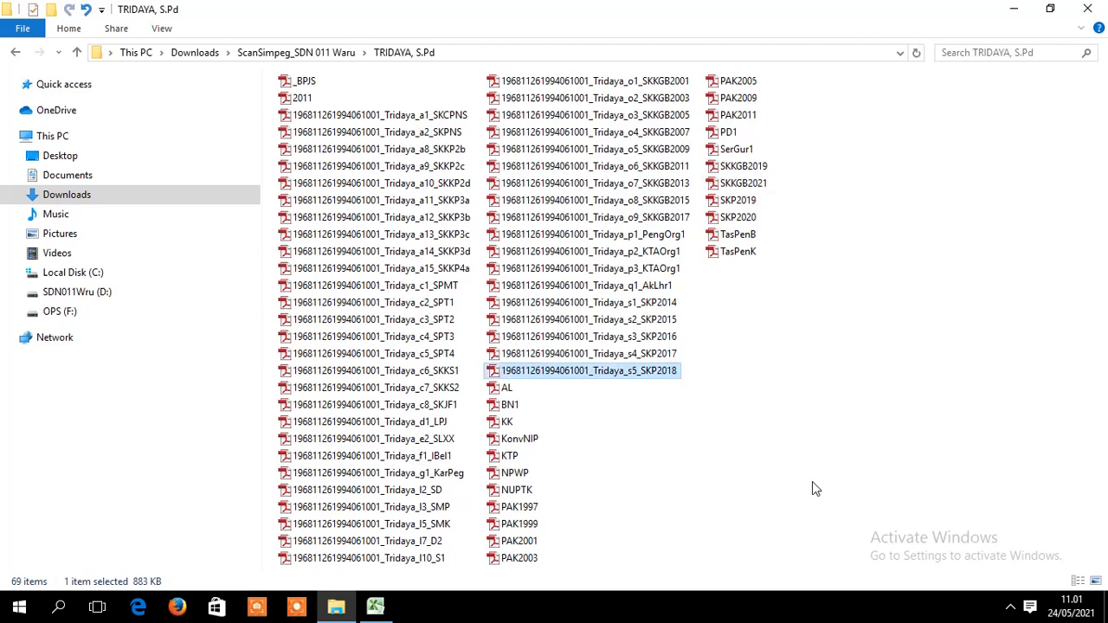
- Rename SKP2019 to the pasted coded name edited to end s6_SKP2019
left_click(737, 199)
right_click(744, 200)
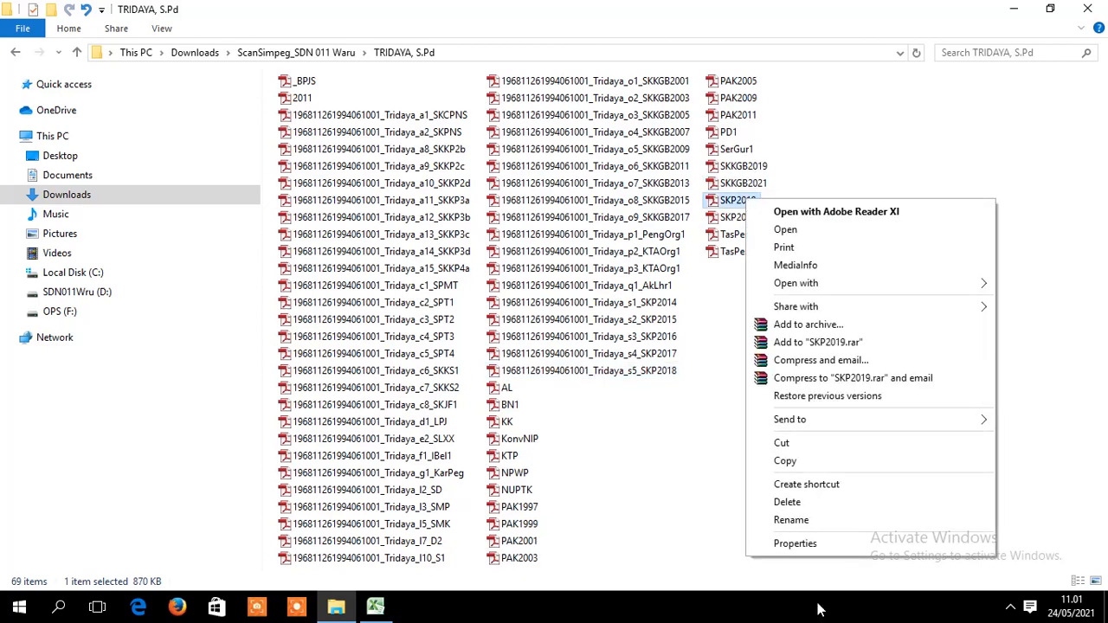
left_click(796, 520)
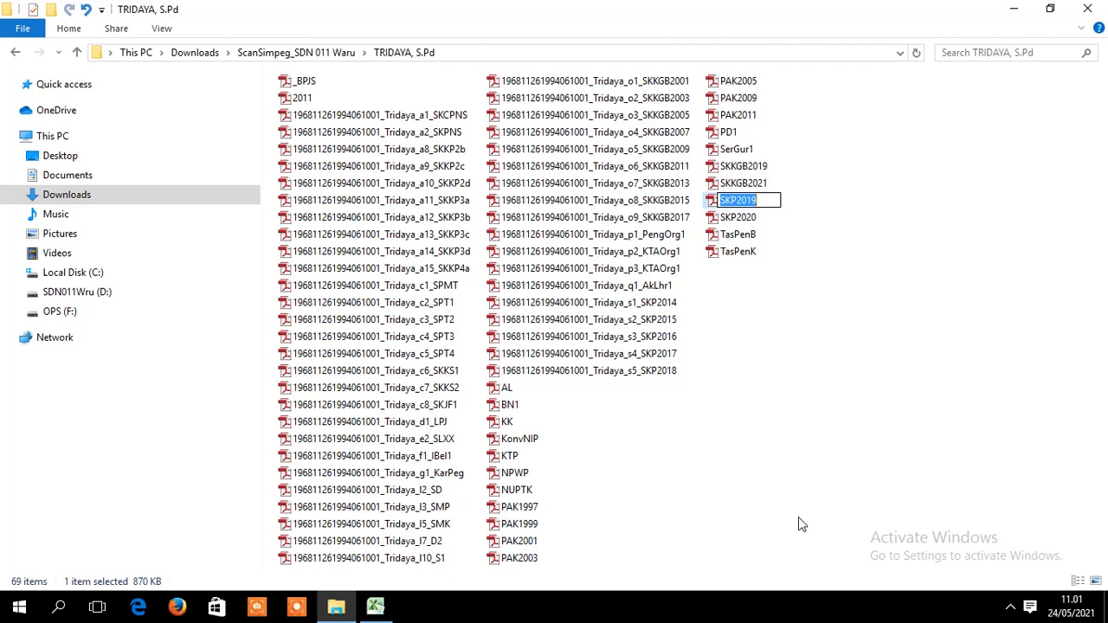
key("ctrl+v")
key("BackSpace")
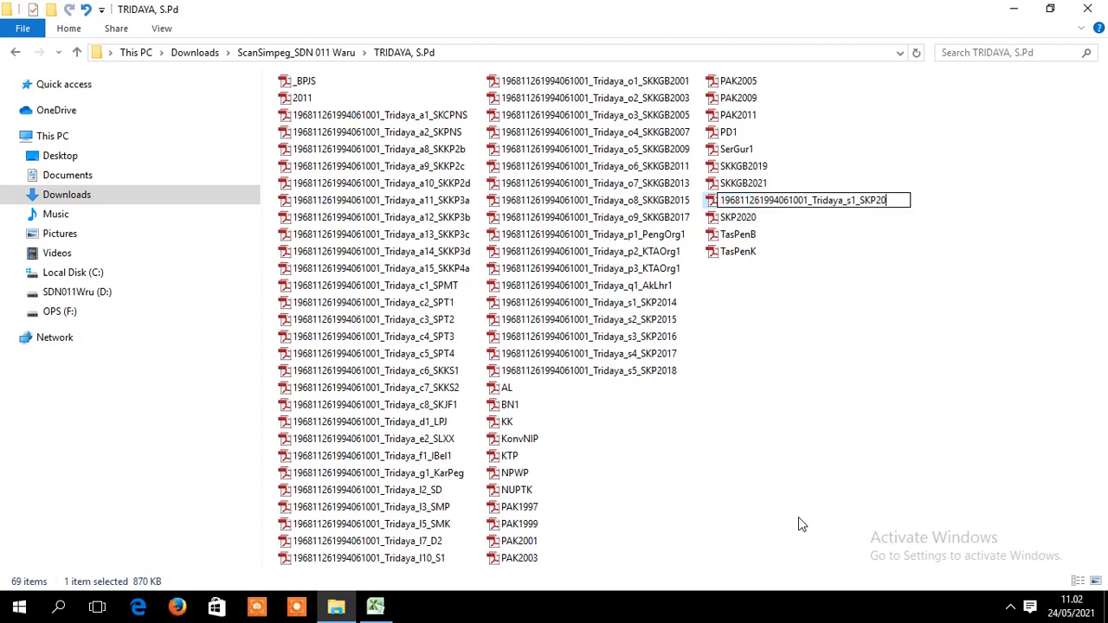
type("19")
key("Left")
key("Left")
key("Left")
key("Left")
key("Left")
key("Left")
key("Left")
key("Left")
key("BackSpace")
type("6")
key("Return")
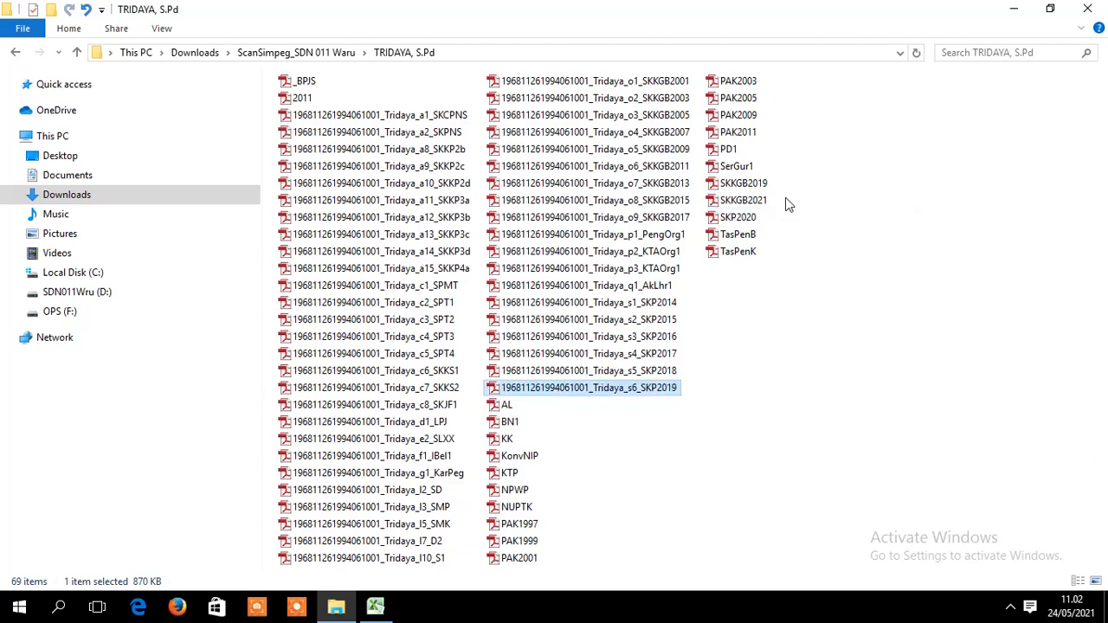
- Rename SKP2020 to the pasted coded name edited to end s7_SKP2020
right_click(736, 217)
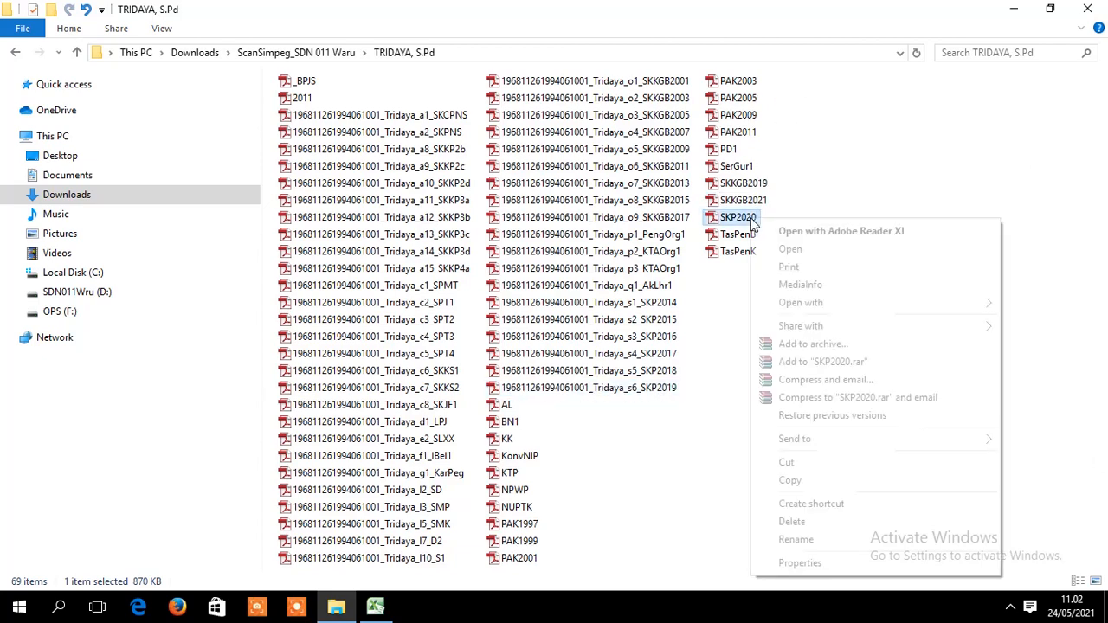
left_click(809, 548)
key("ctrl+v")
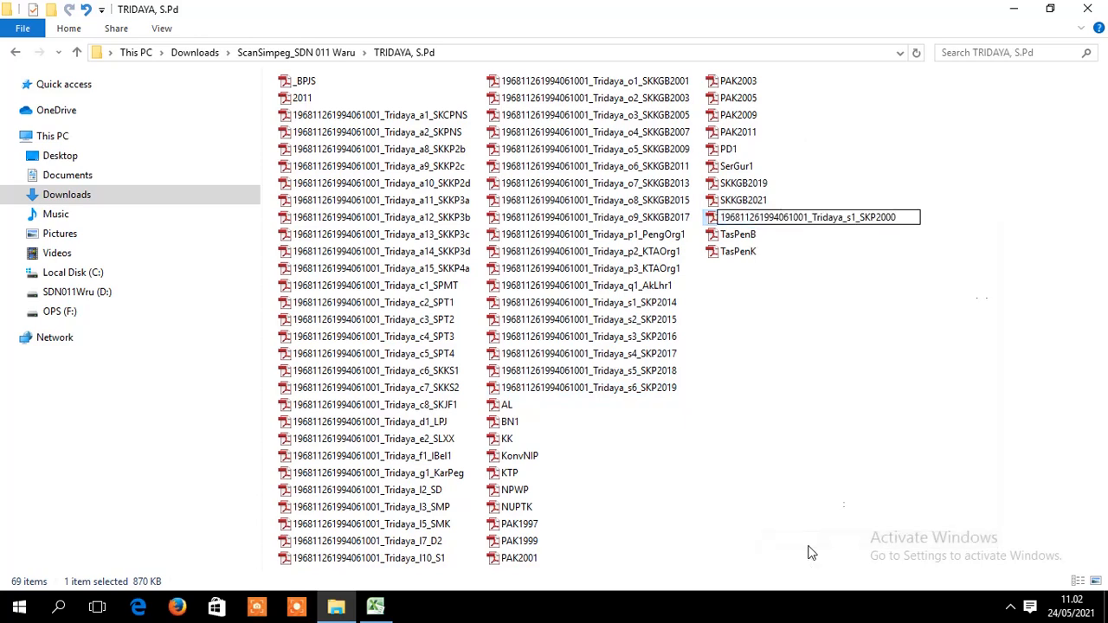
key("BackSpace")
type("20")
key("Left")
key("Left")
key("BackSpace")
type("7")
key("Return")
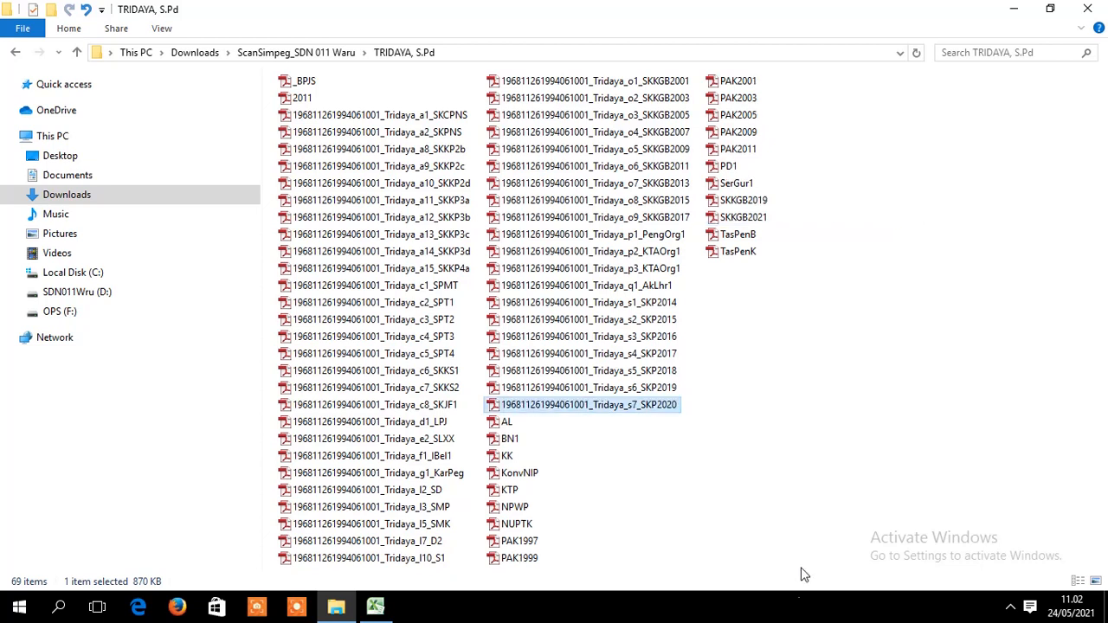
left_click(374, 606)
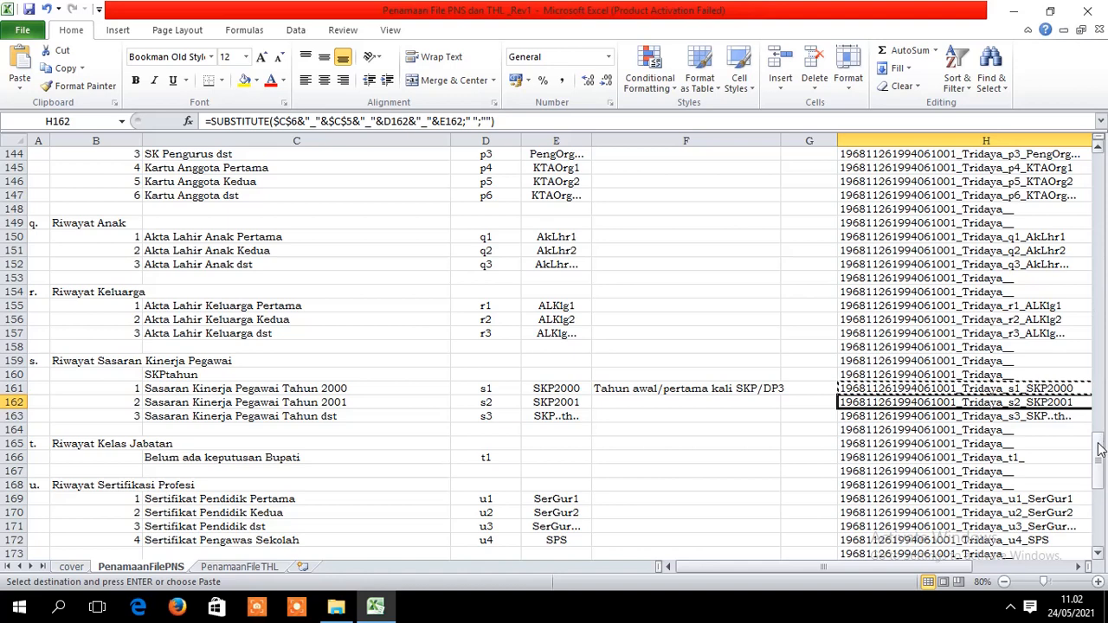
left_click_drag(1097, 449, 1099, 481)
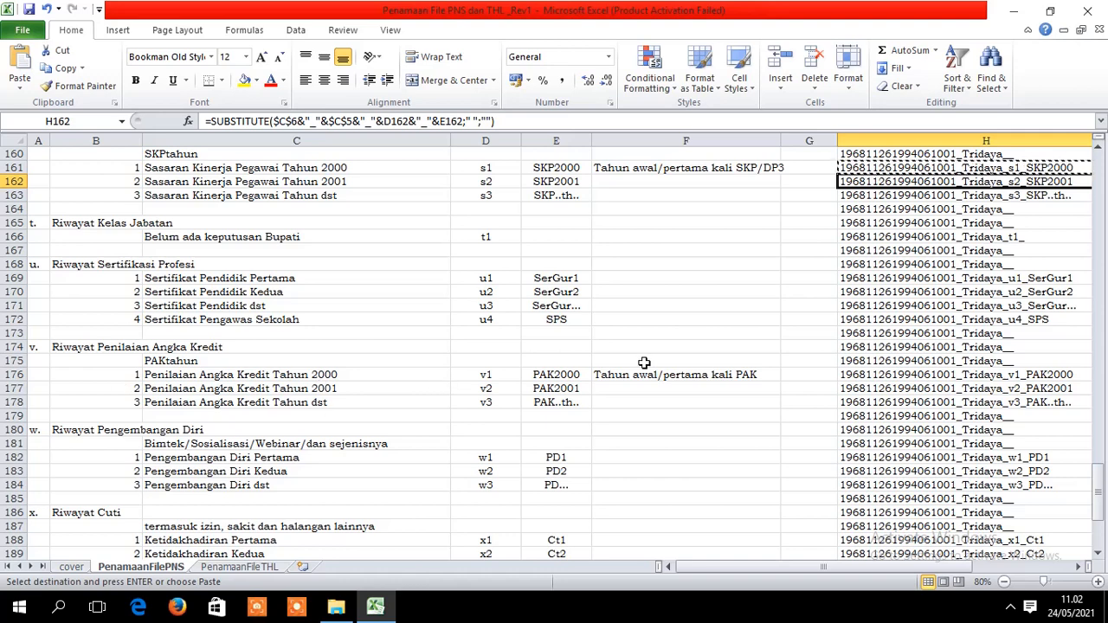
left_click(1041, 386)
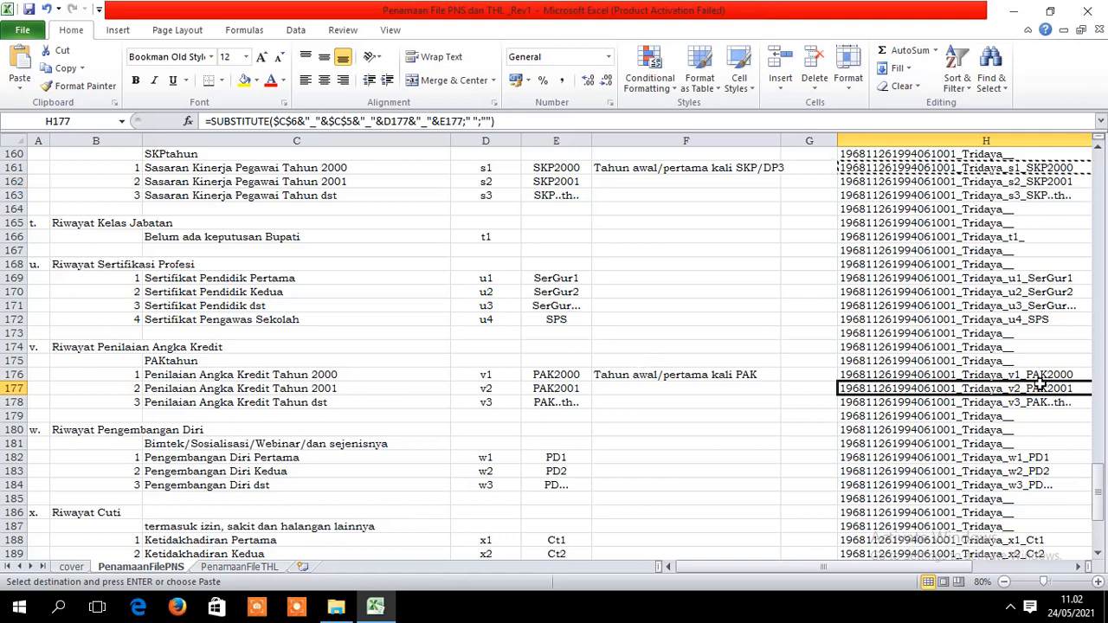
left_click(1039, 376)
left_click(1034, 399)
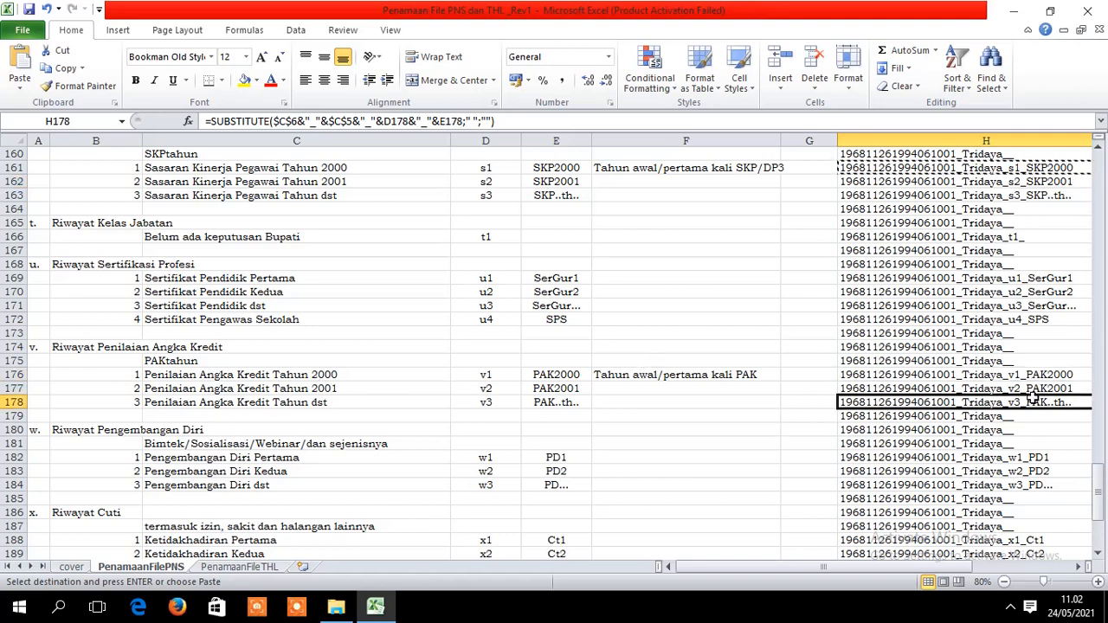
left_click(1027, 376)
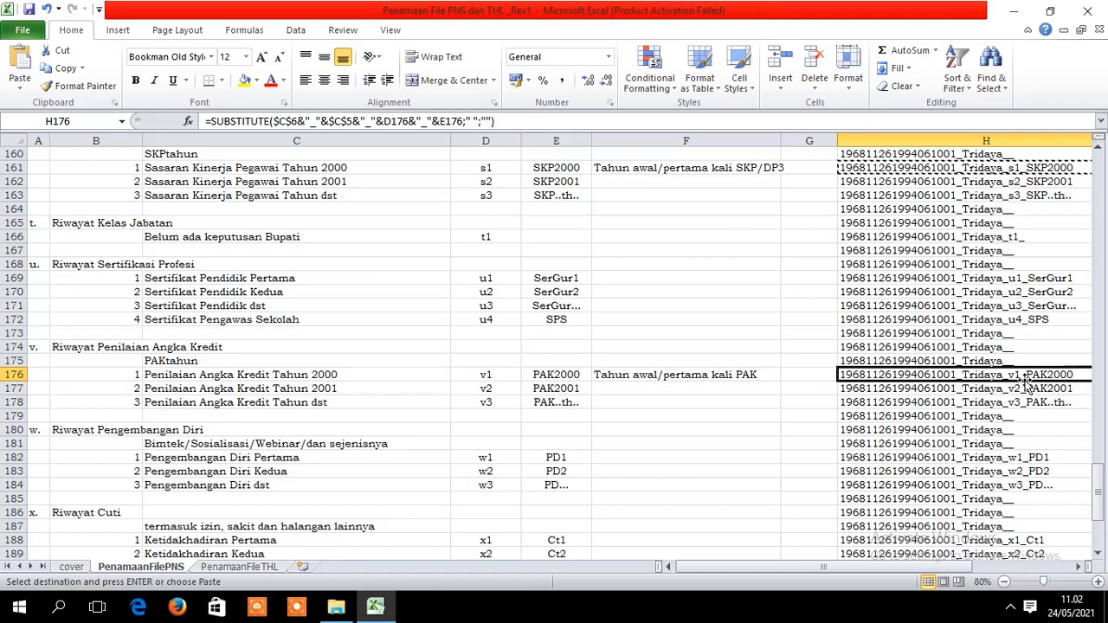
left_click_drag(1099, 482, 1103, 517)
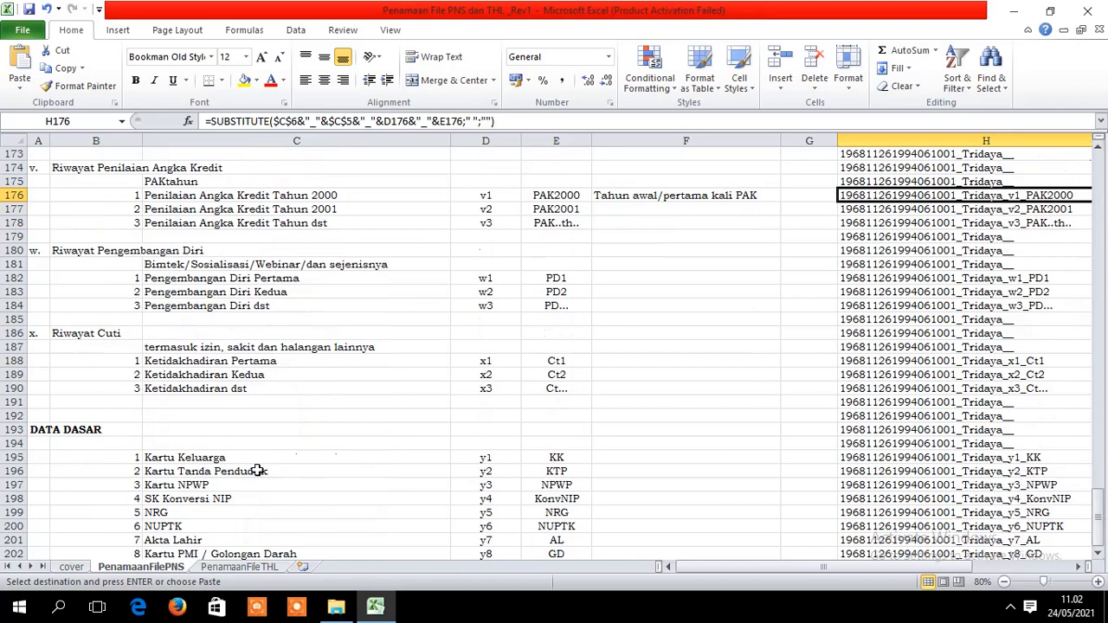
left_click(1065, 278)
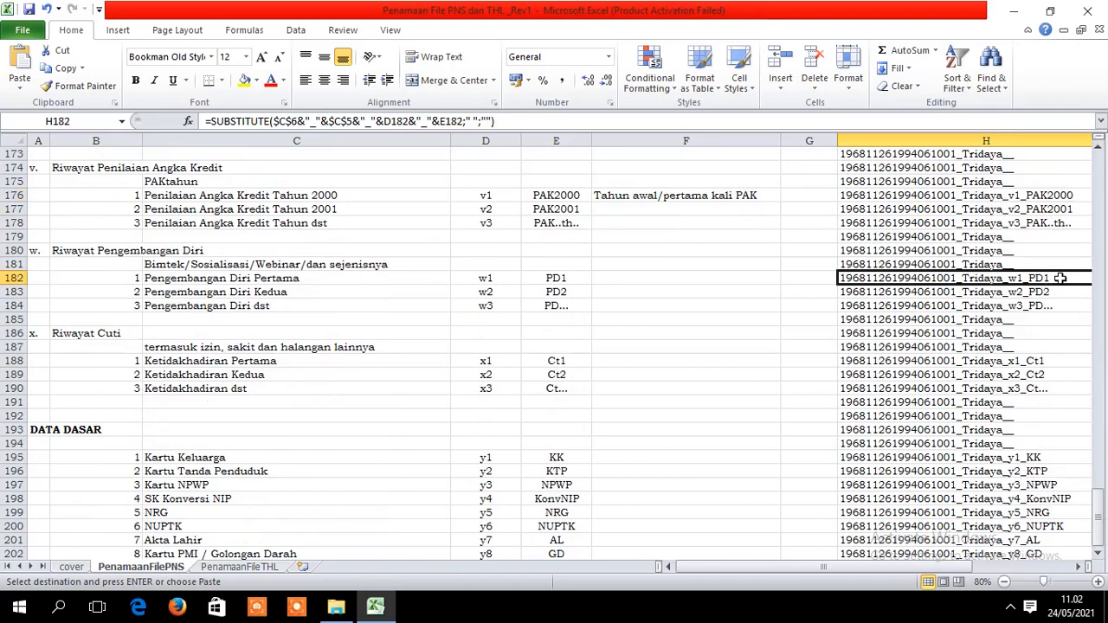
left_click(1096, 554)
left_click(1096, 555)
left_click(1096, 555)
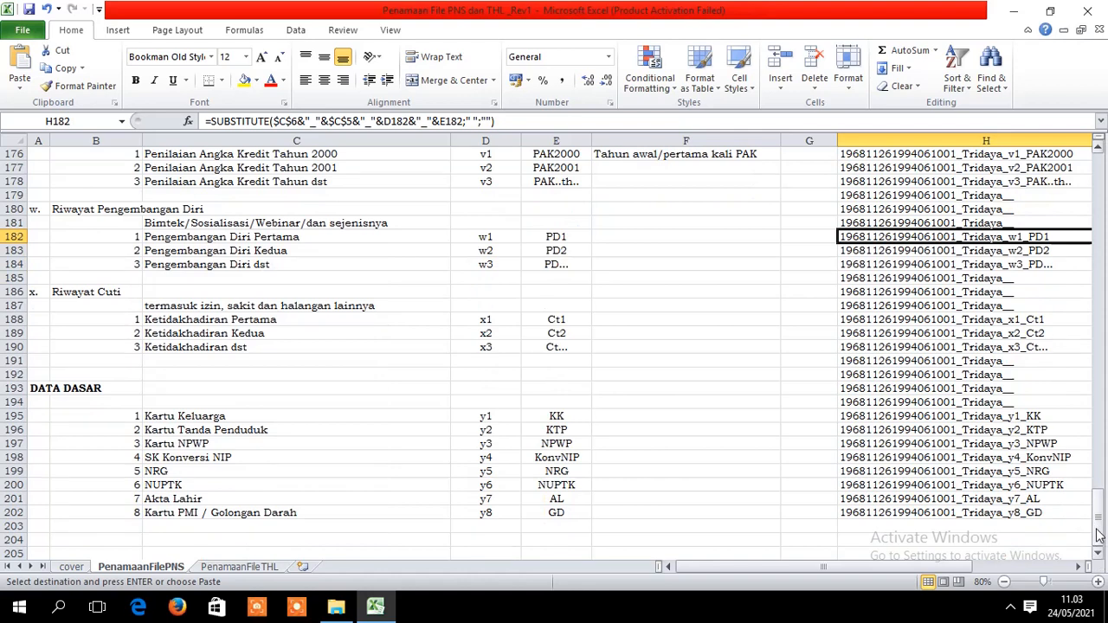
scroll(1098, 535, "up", 3)
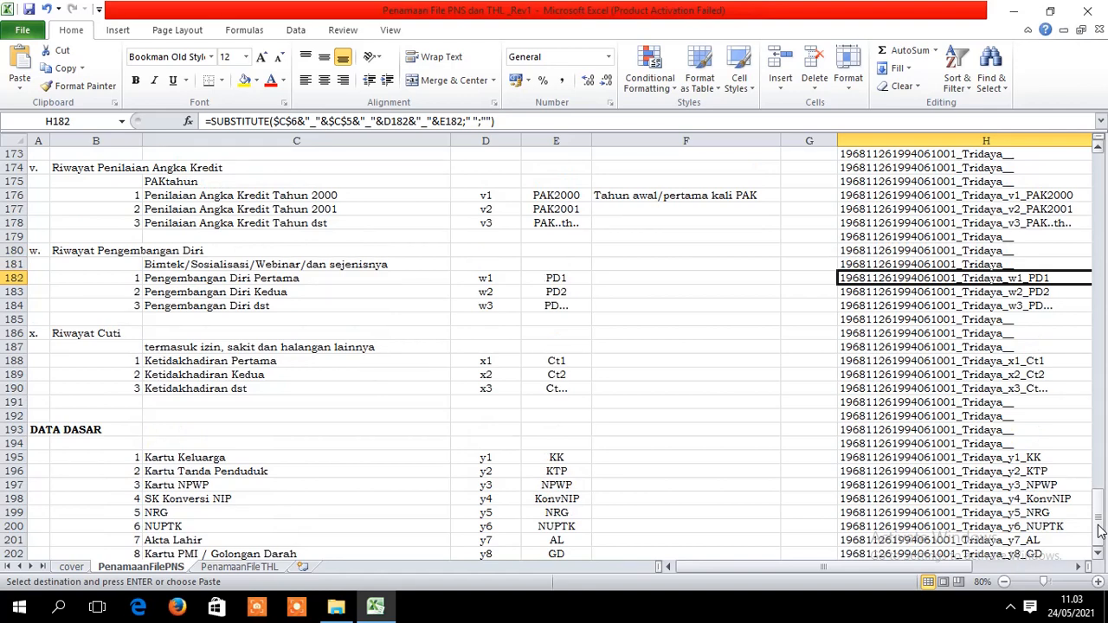
mouse_move(1099, 531)
left_mouse_down()
mouse_move(1101, 517)
mouse_move(1098, 536)
left_mouse_up()
mouse_move(1097, 524)
left_mouse_down()
mouse_move(1081, 596)
mouse_move(1102, 530)
mouse_move(1100, 545)
left_mouse_up()
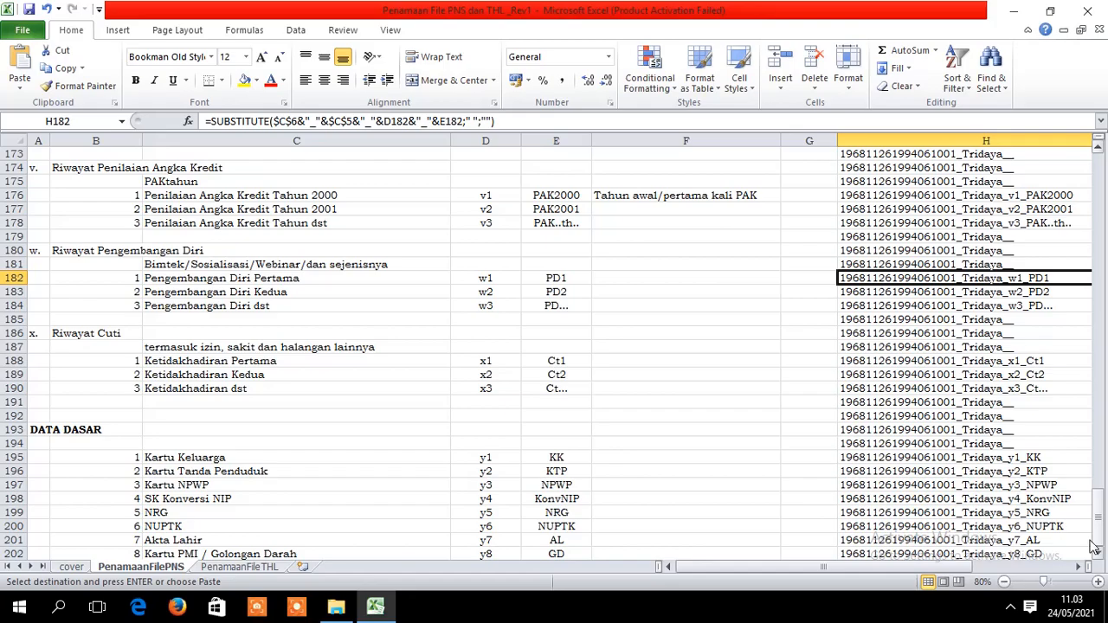
left_click(336, 608)
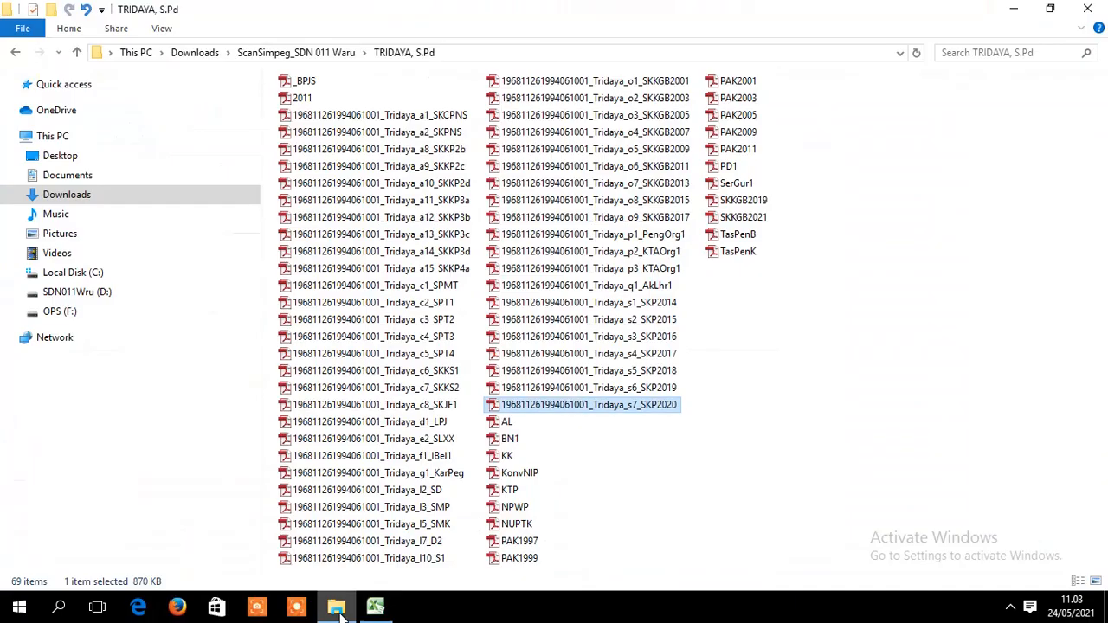
left_click(634, 451)
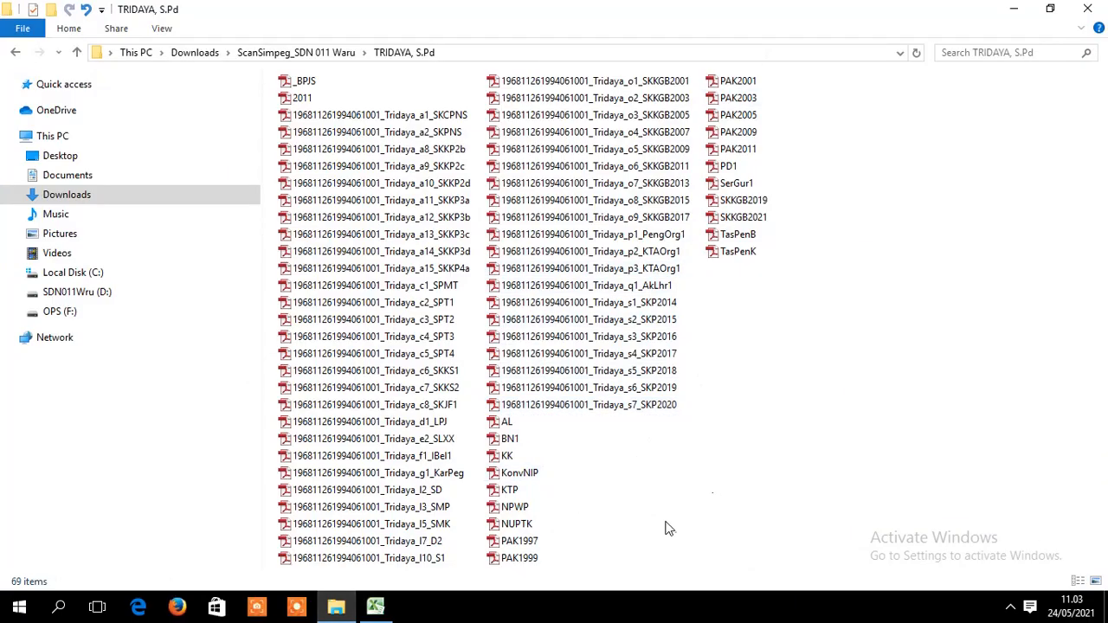
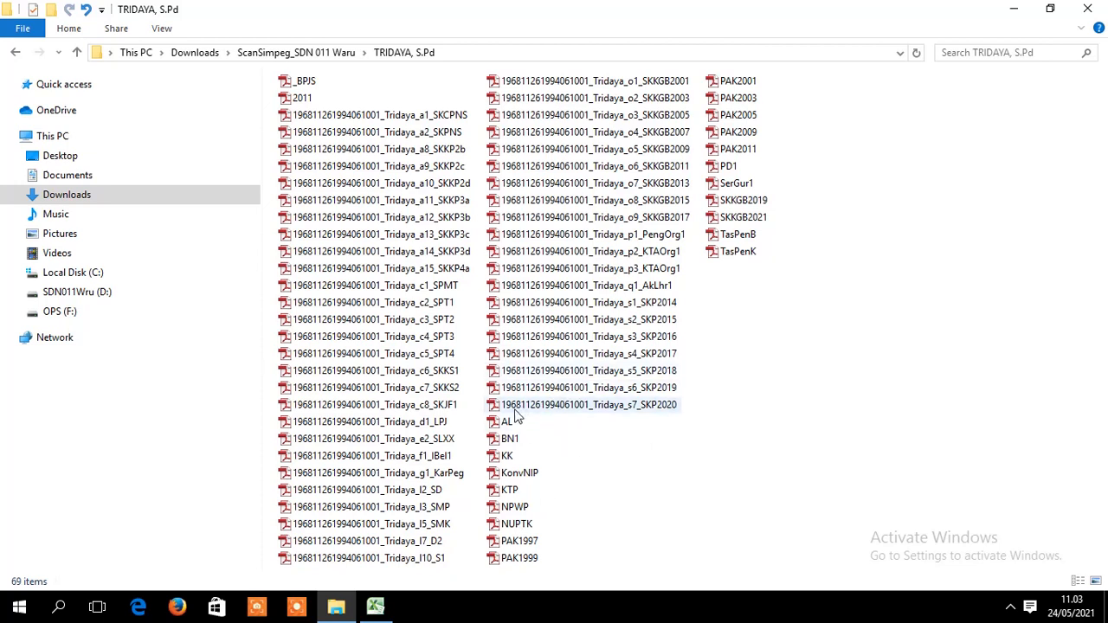
- Minimize the scan folder window and show the workbook's PenamaanFileTHL sheet
left_click(375, 606)
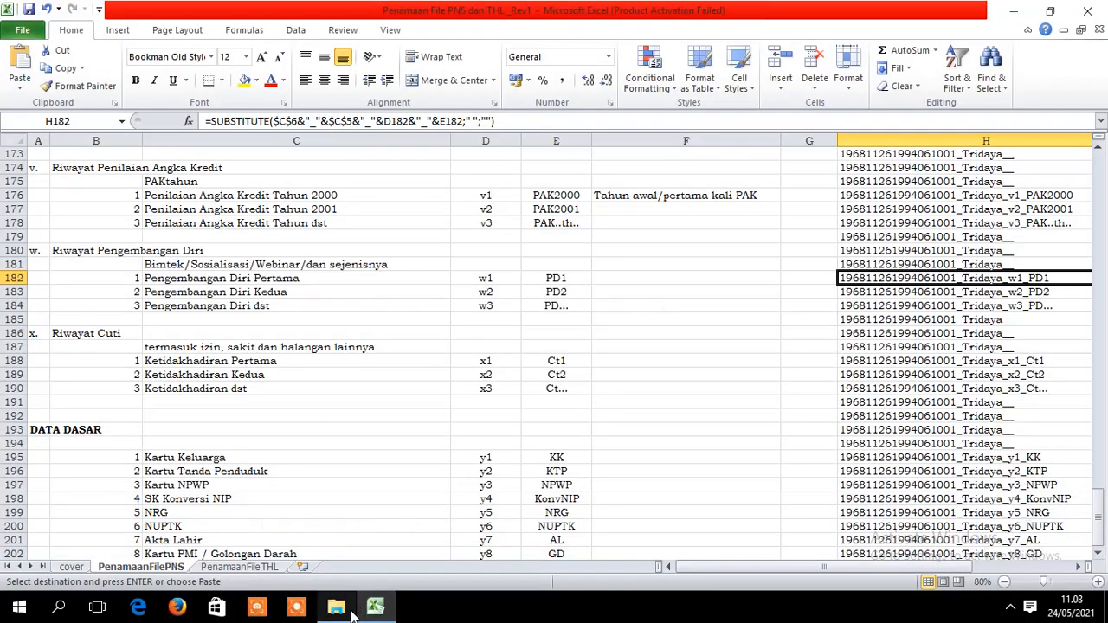
left_click(336, 606)
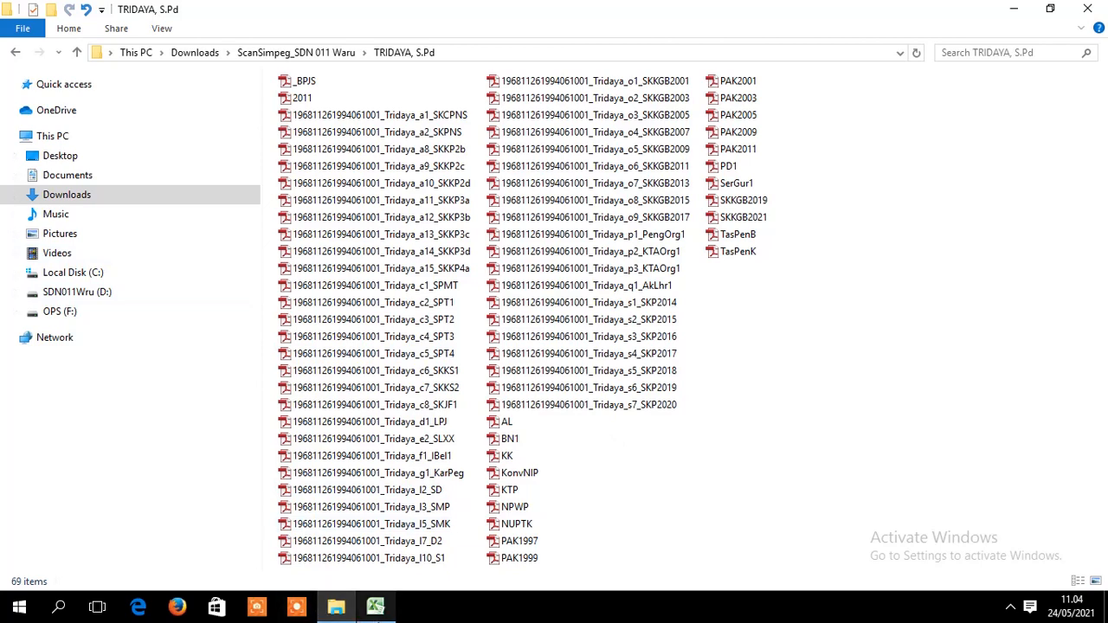
mouse_move(336, 609)
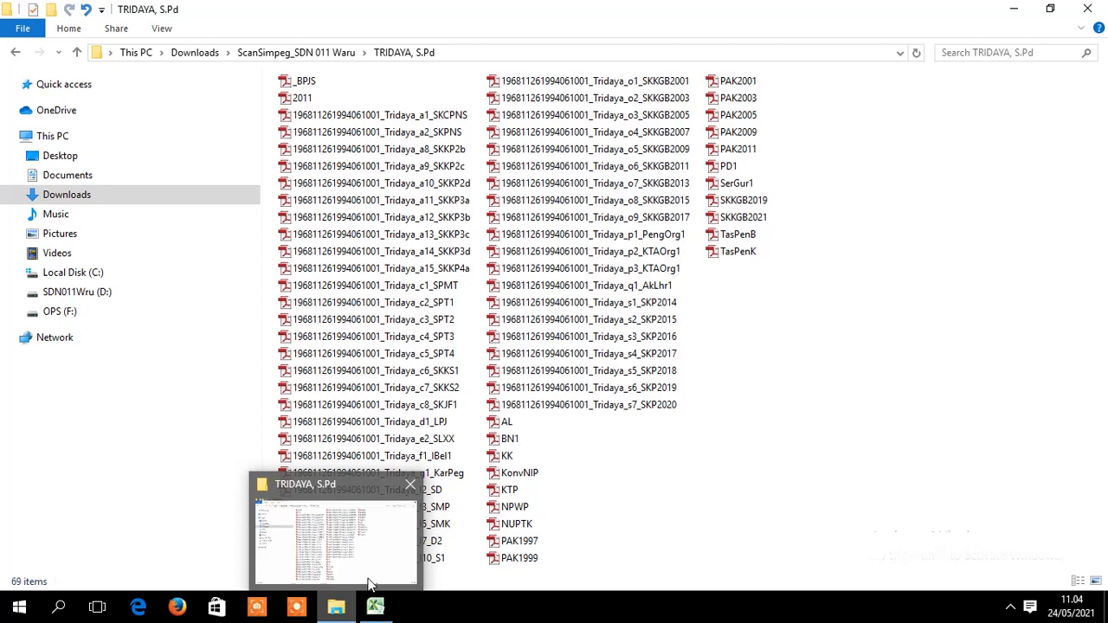
left_click(336, 609)
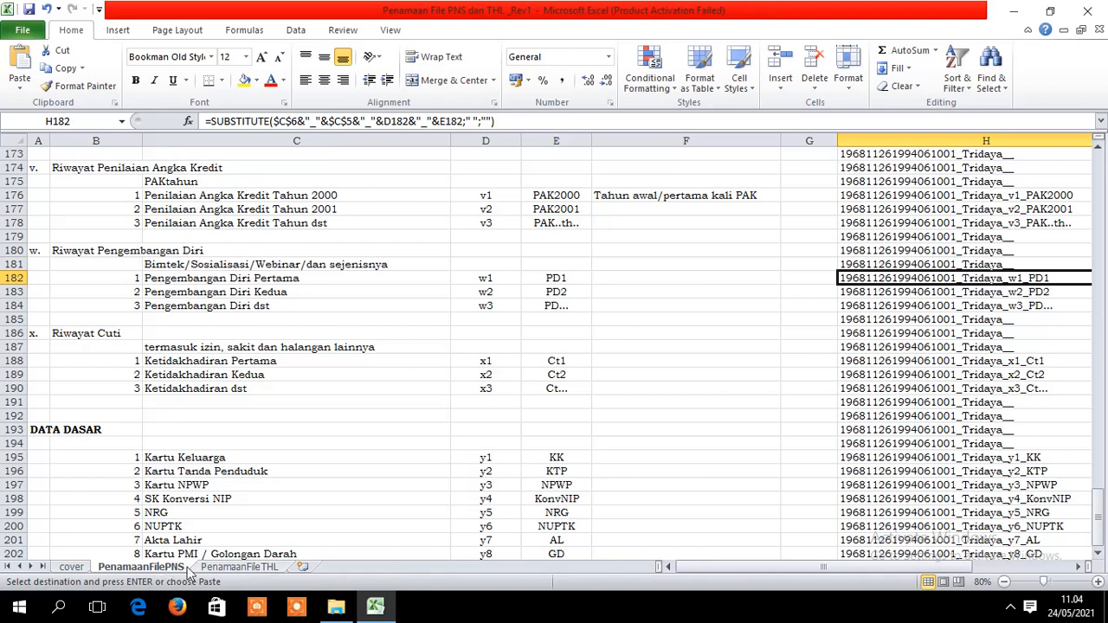
left_click(236, 566)
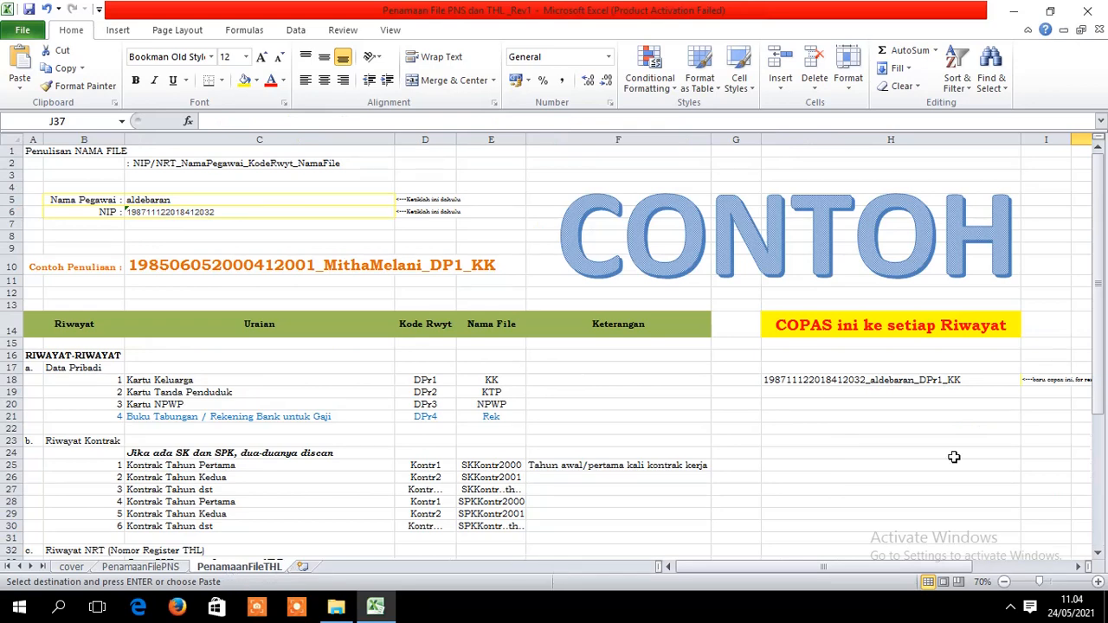
- Browse Downloads > ScanSimpeg_SDN 011 Waru into the second staff member's 27-scan folder and back
left_click_drag(1099, 231, 1099, 230)
left_click(199, 199)
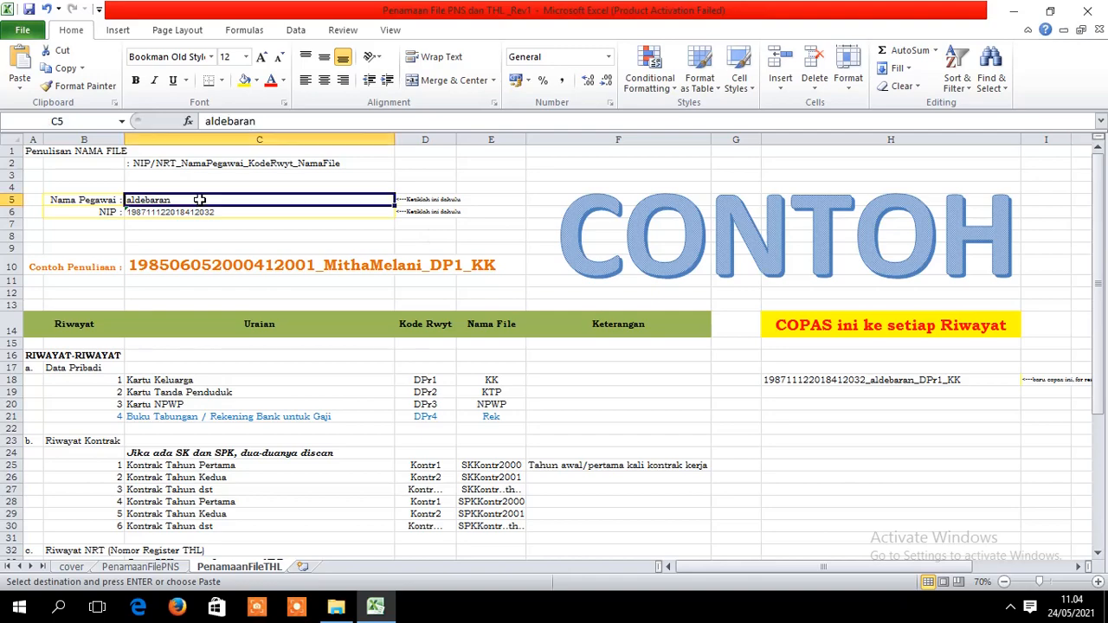
left_click(336, 606)
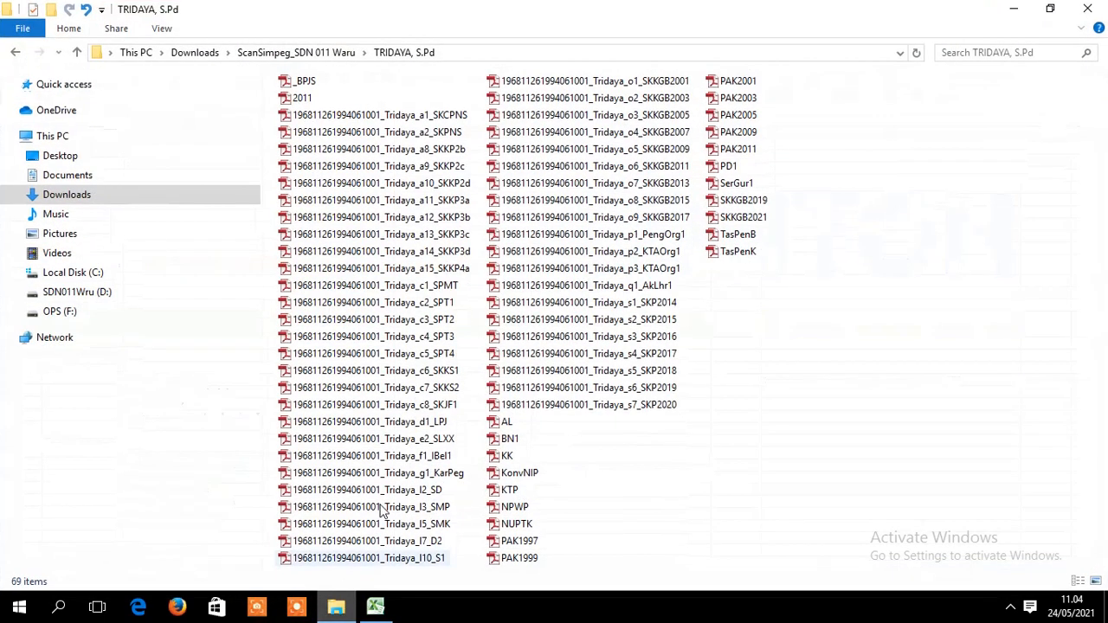
left_click(71, 197)
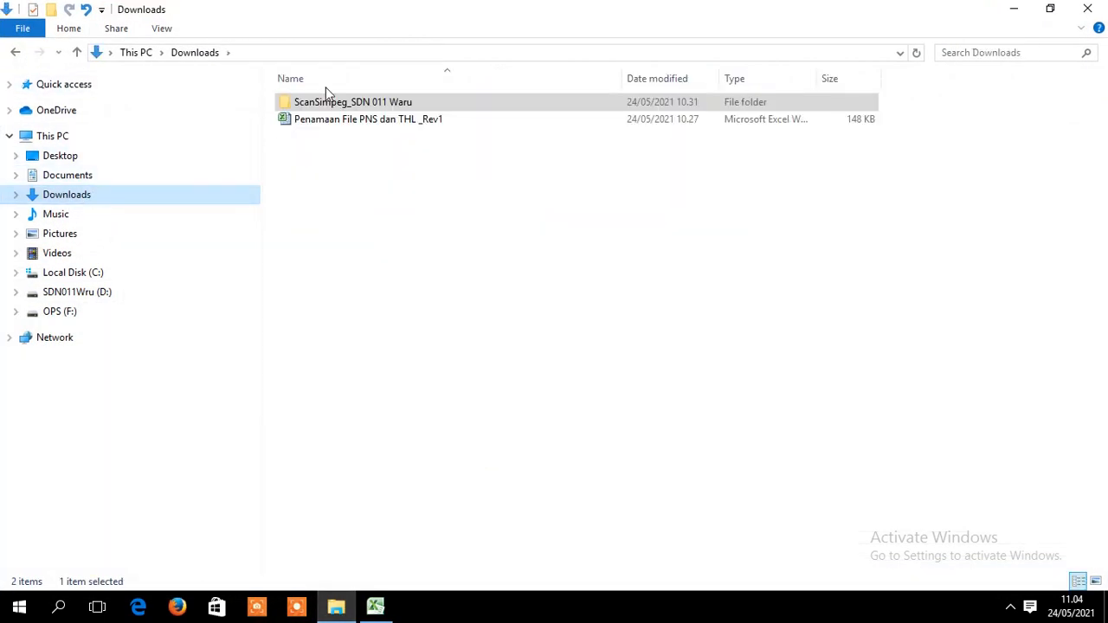
double_click(327, 103)
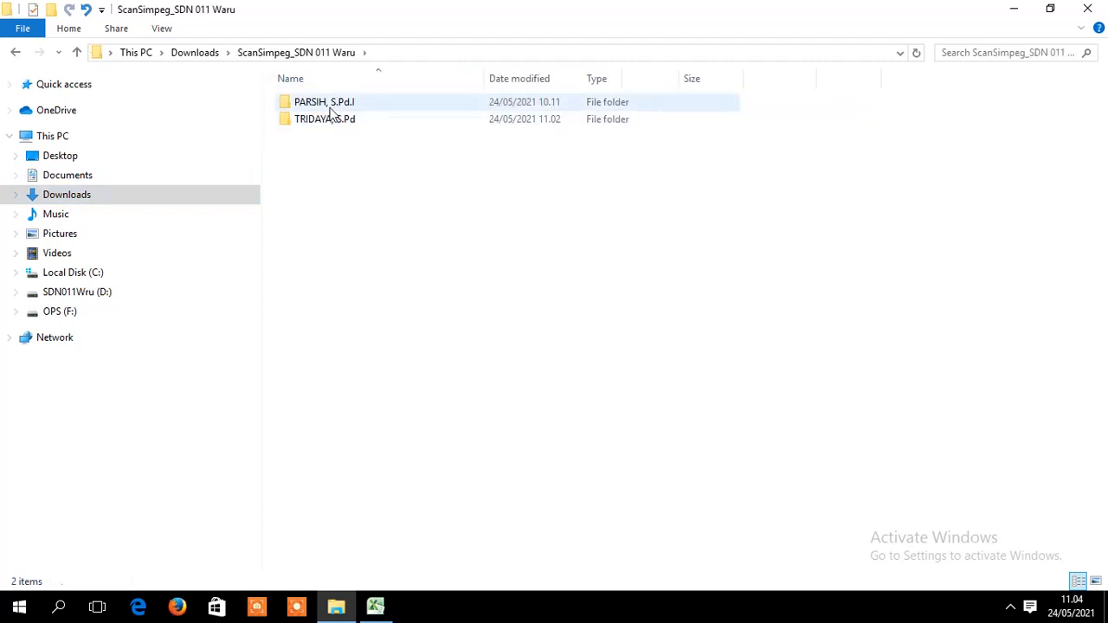
double_click(331, 105)
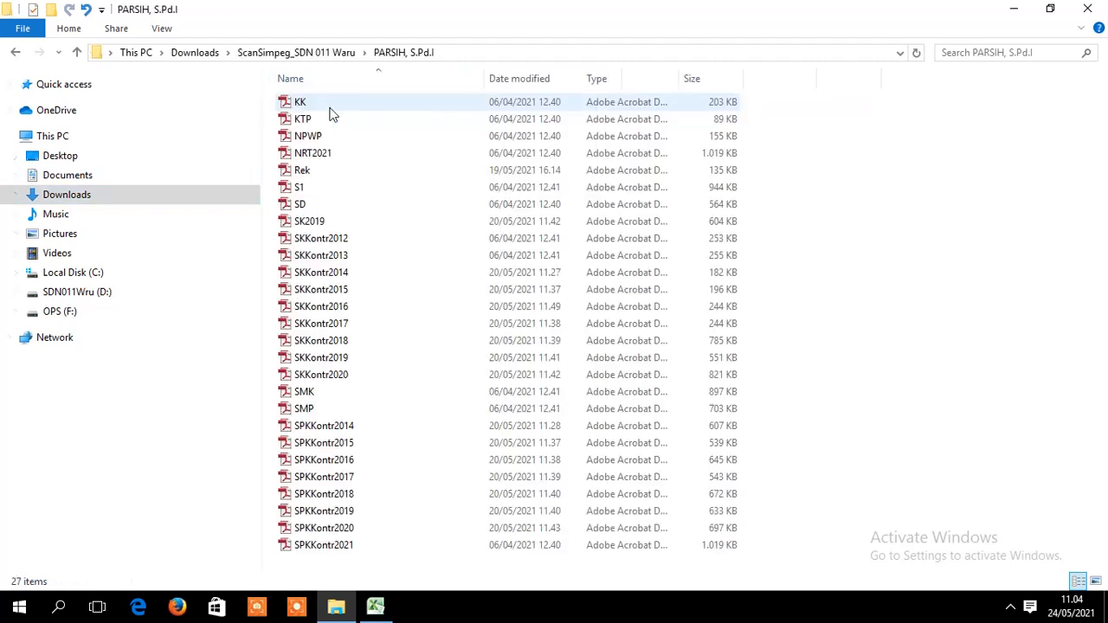
left_click(14, 54)
left_click(373, 607)
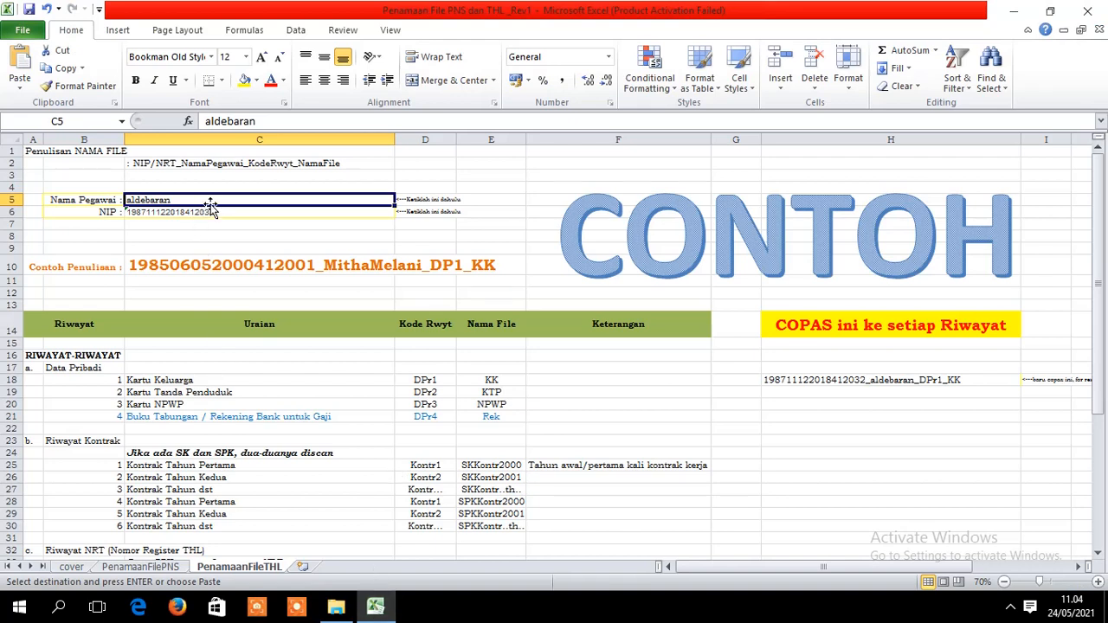
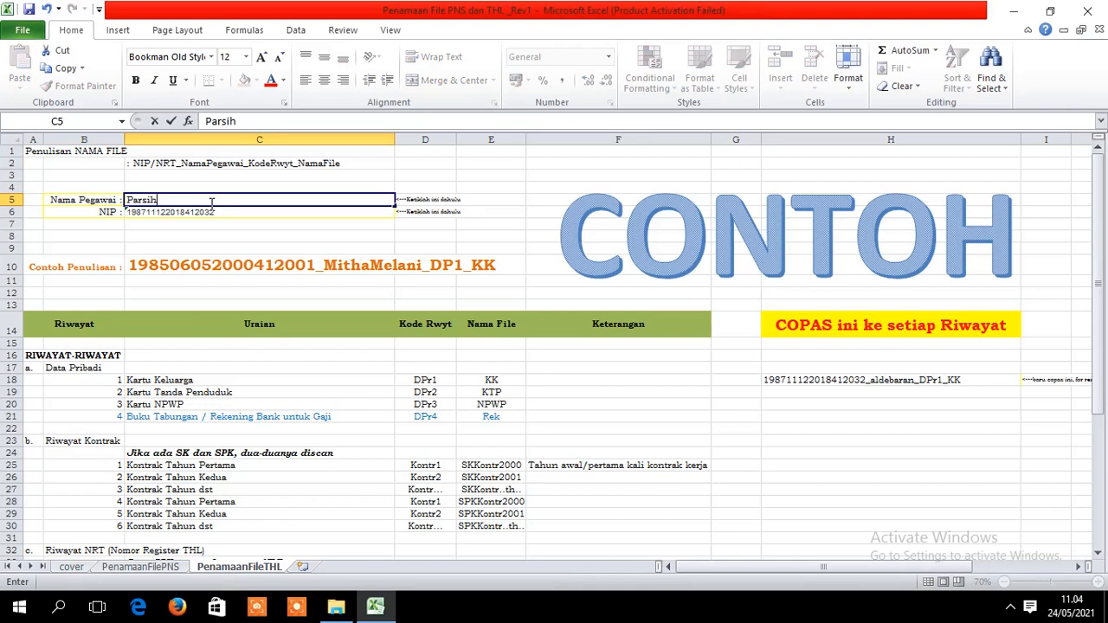
- Enter the new staff member's name in C5, then open their scan folder in Explorer
left_click(213, 212)
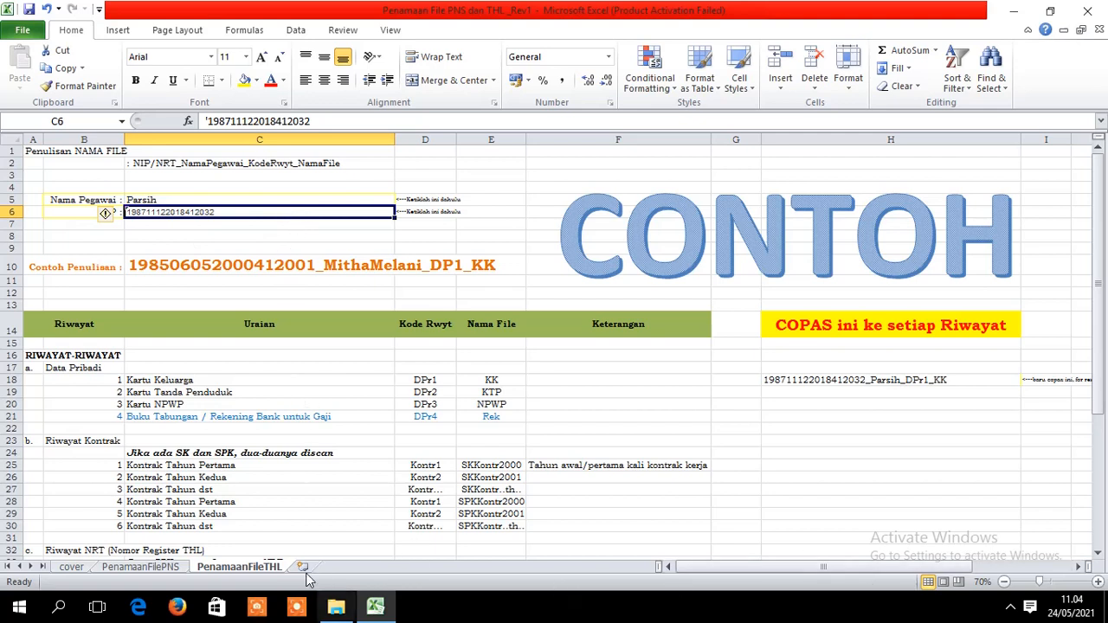
left_click(335, 606)
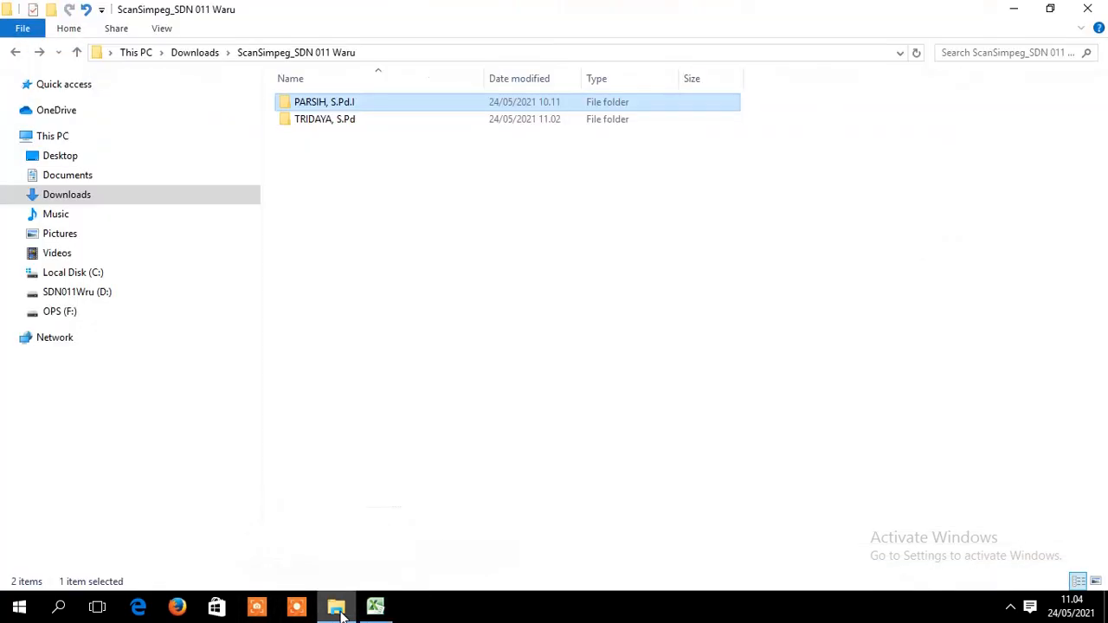
double_click(360, 104)
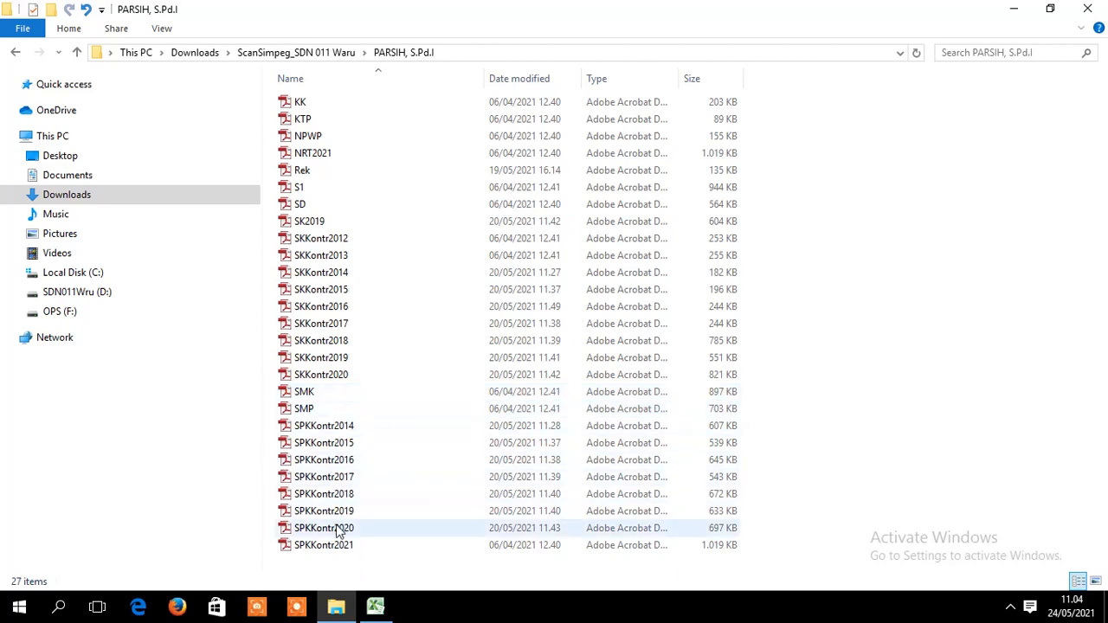
- Open SPKKontr2021.pdf in Adobe Reader to check the employee's THL register number
double_click(349, 549)
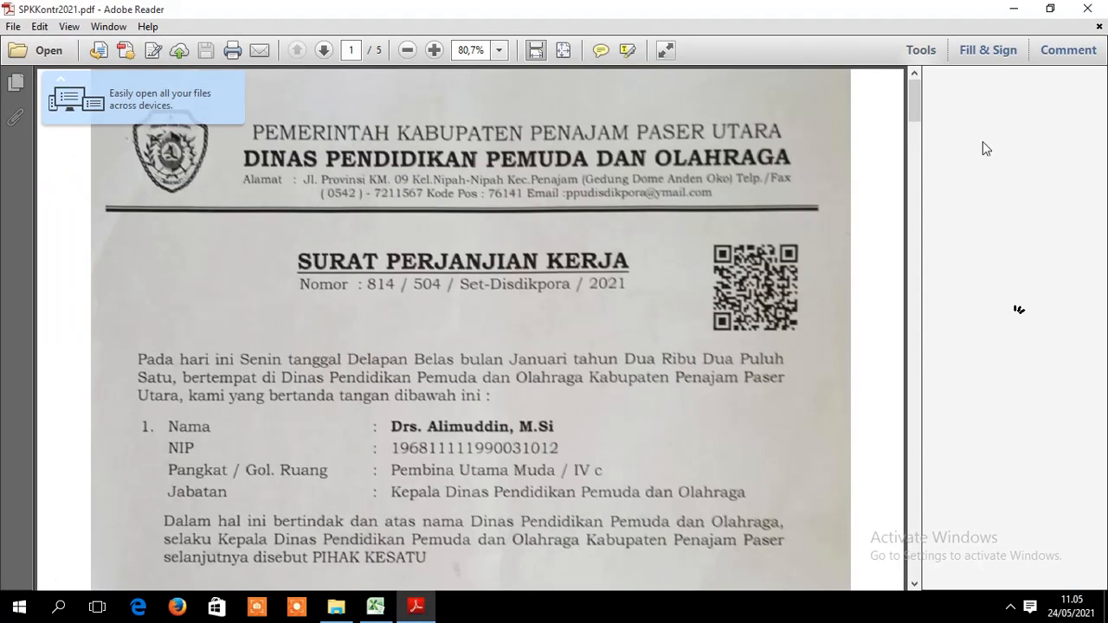
mouse_move(917, 105)
left_mouse_down()
mouse_move(934, 198)
mouse_move(931, 145)
left_mouse_up()
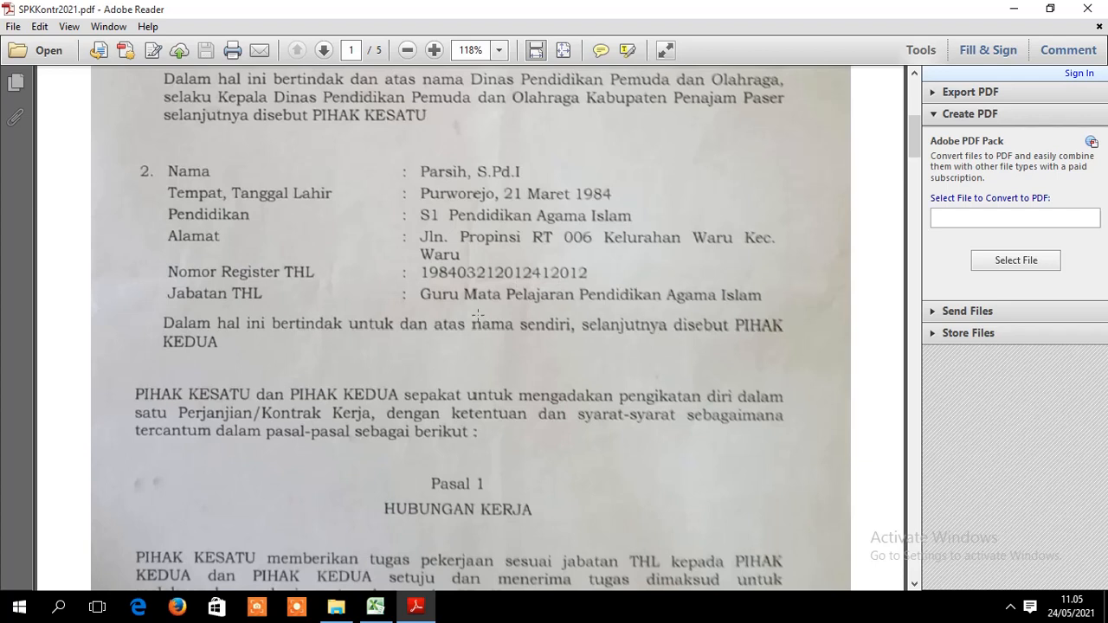
left_click(368, 610)
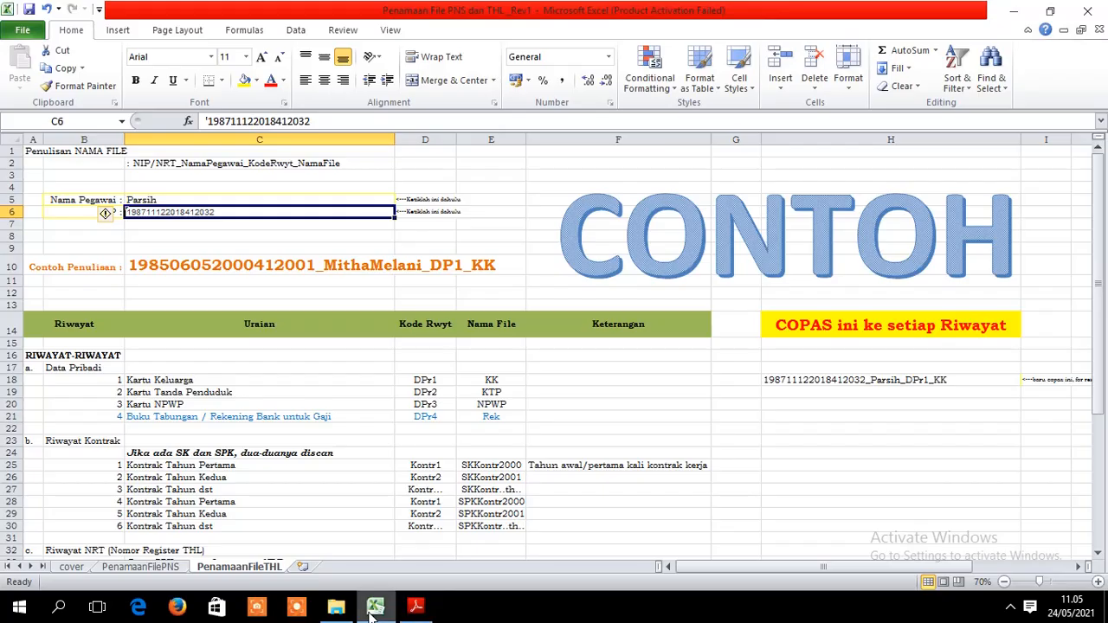
- Check the NIP in C6 and select the generated file name in H18
left_click(164, 225)
left_click(192, 212)
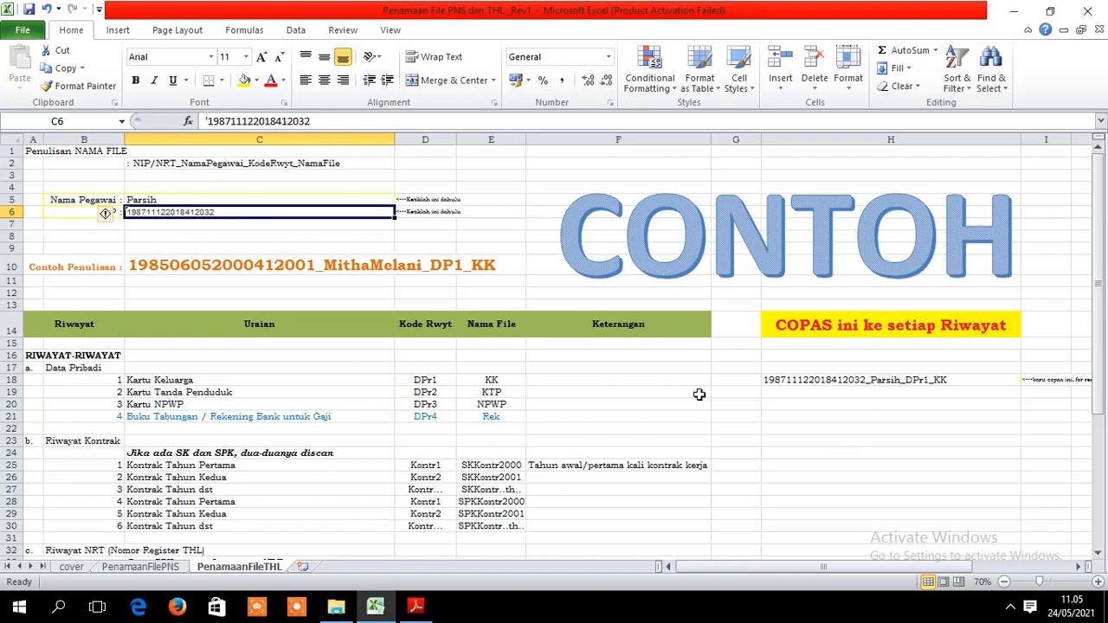
left_click(862, 378)
left_click(861, 403)
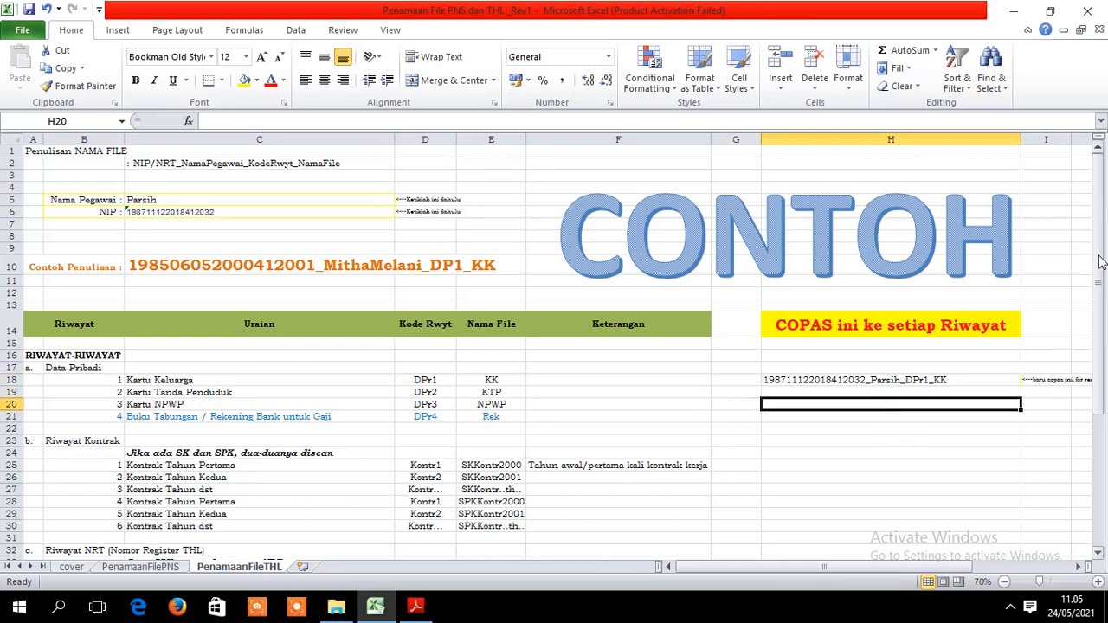
left_click_drag(1097, 259, 1097, 268)
left_click(900, 354)
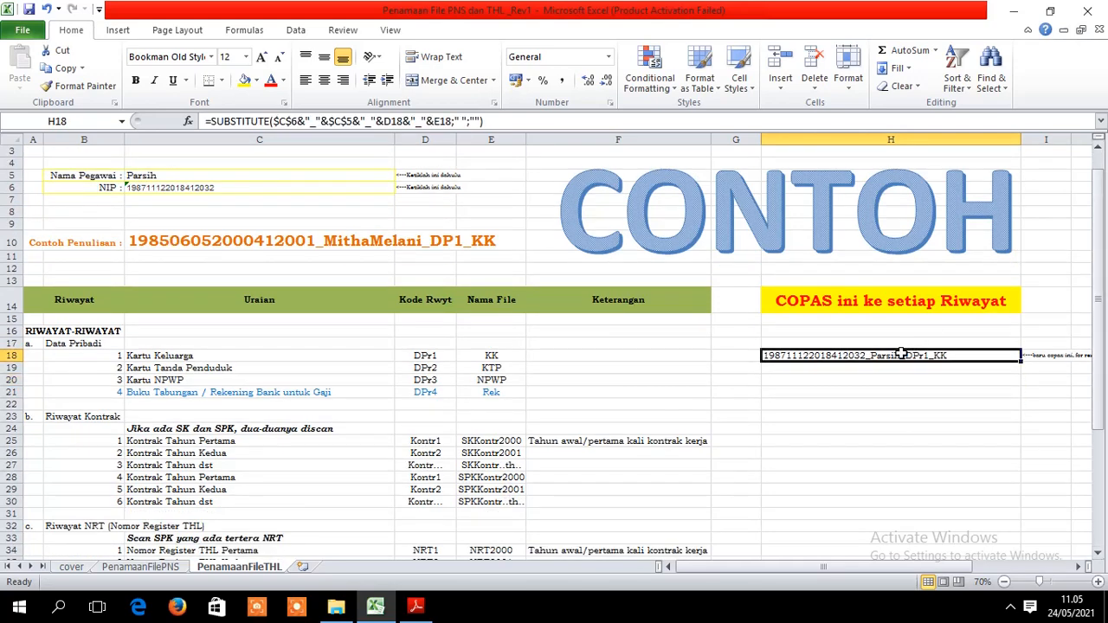
- Copy H18's file-name formula down into H19:H51
right_click(901, 355)
left_click(941, 95)
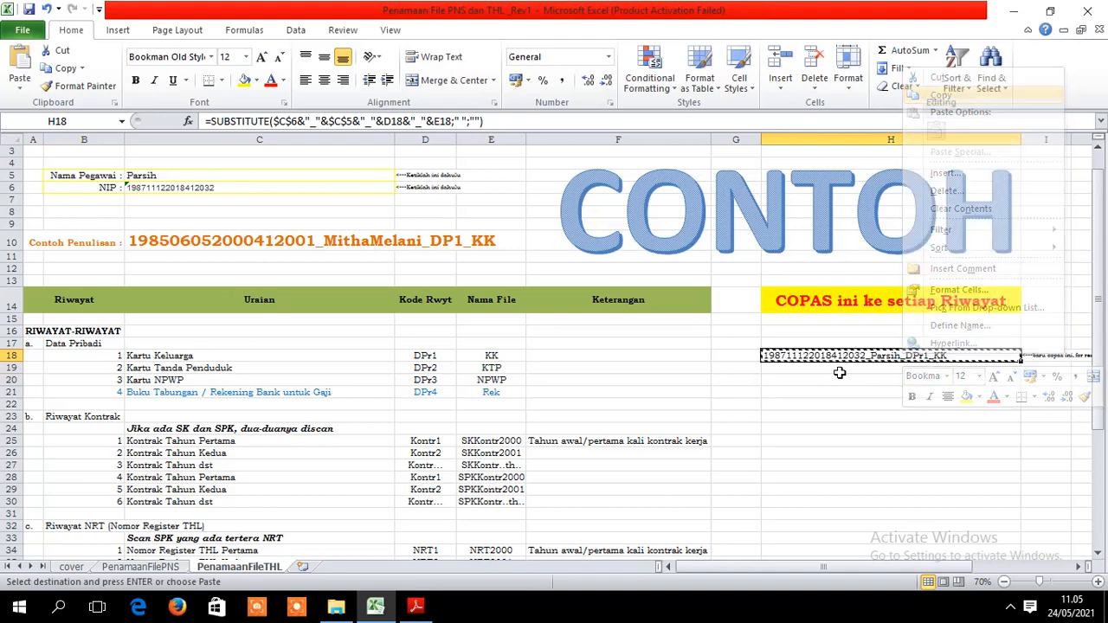
left_click_drag(835, 370, 863, 165)
key("ctrl+v")
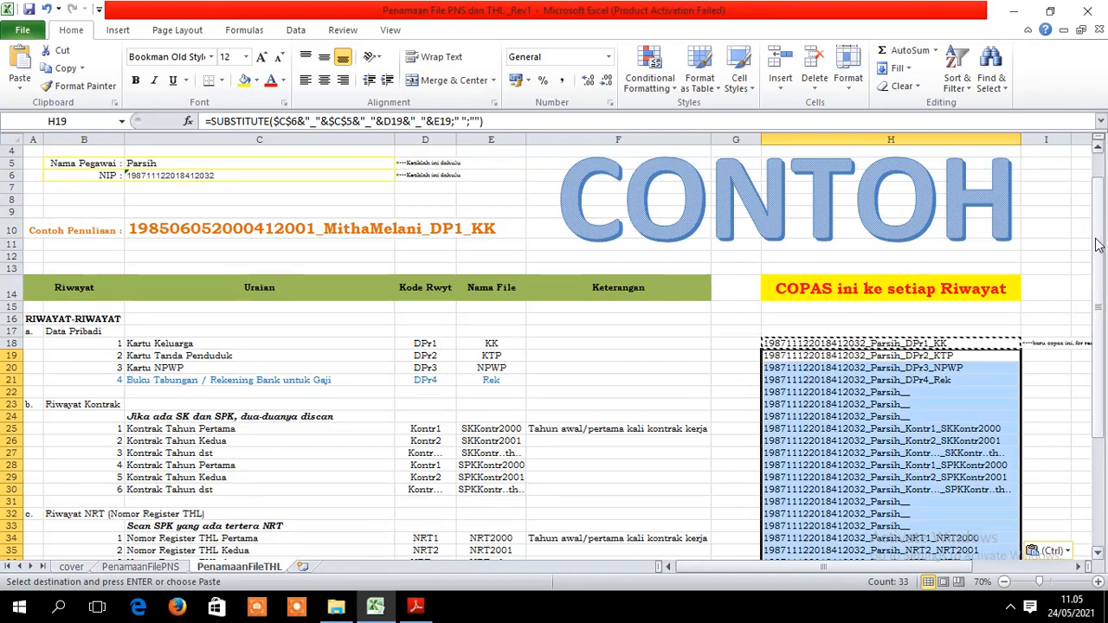
left_click_drag(1103, 245, 1097, 309)
left_click(1064, 406)
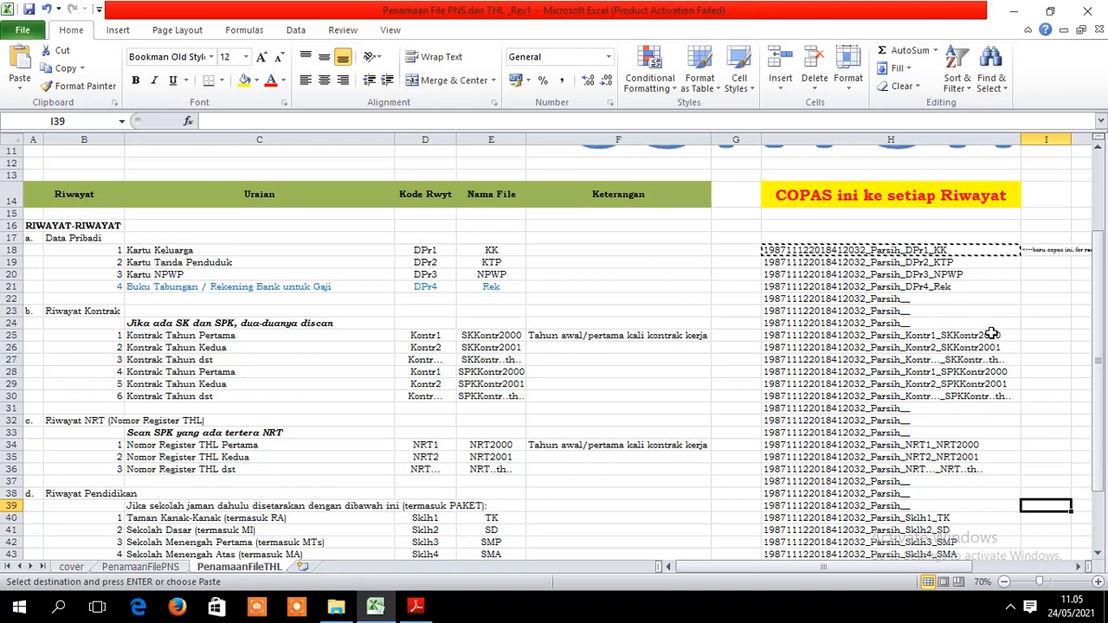
left_click(340, 610)
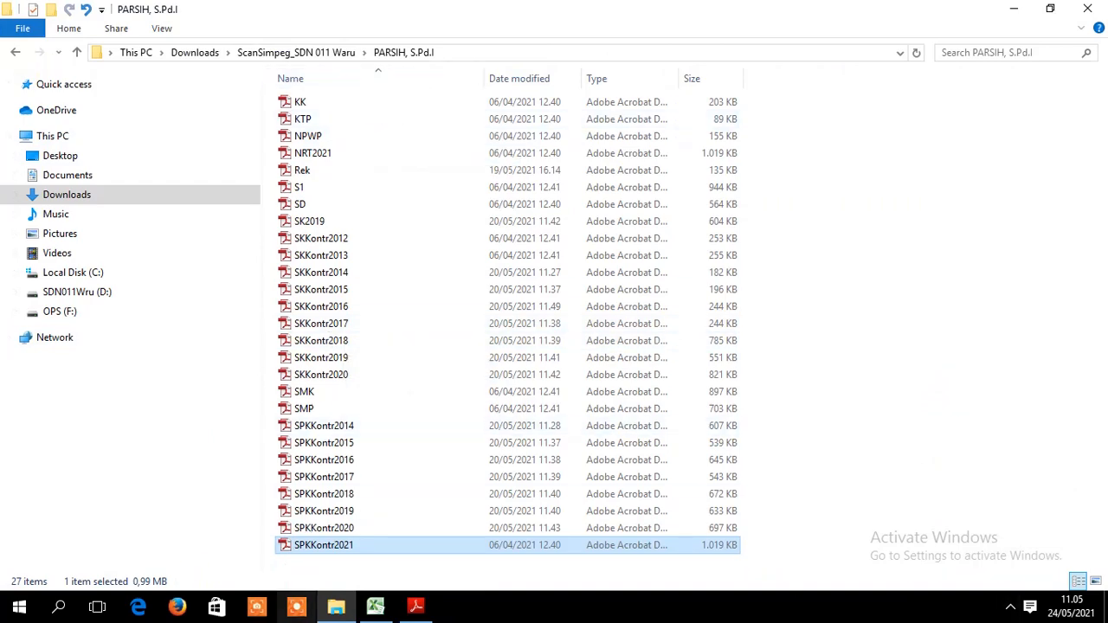
- Close the SPKKontr2021 contract PDF
left_click(417, 606)
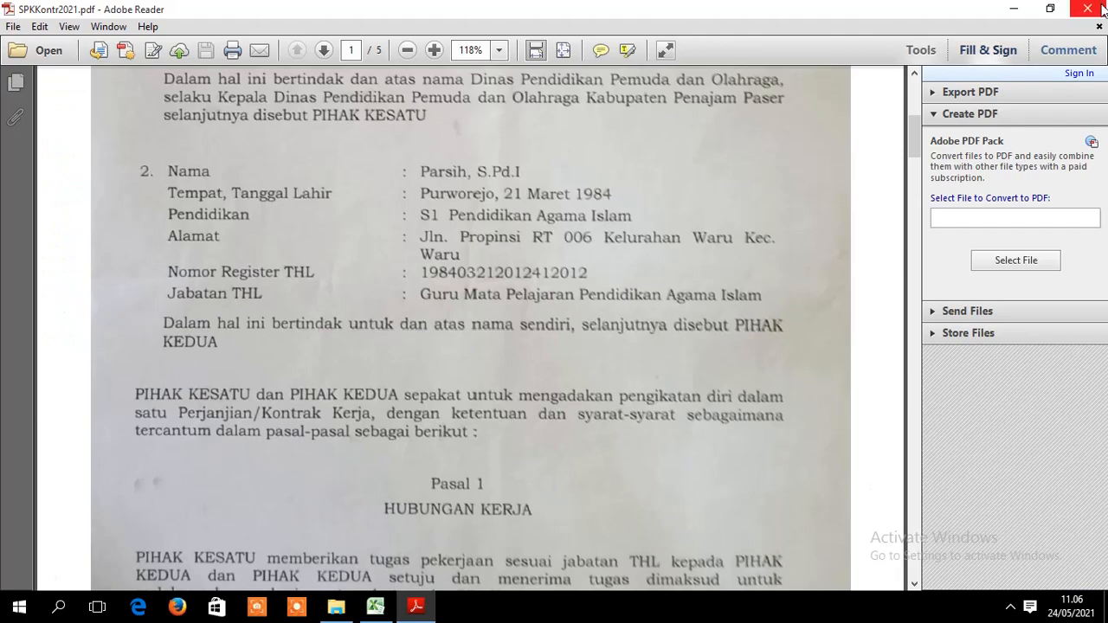
left_click(1088, 9)
left_click(375, 606)
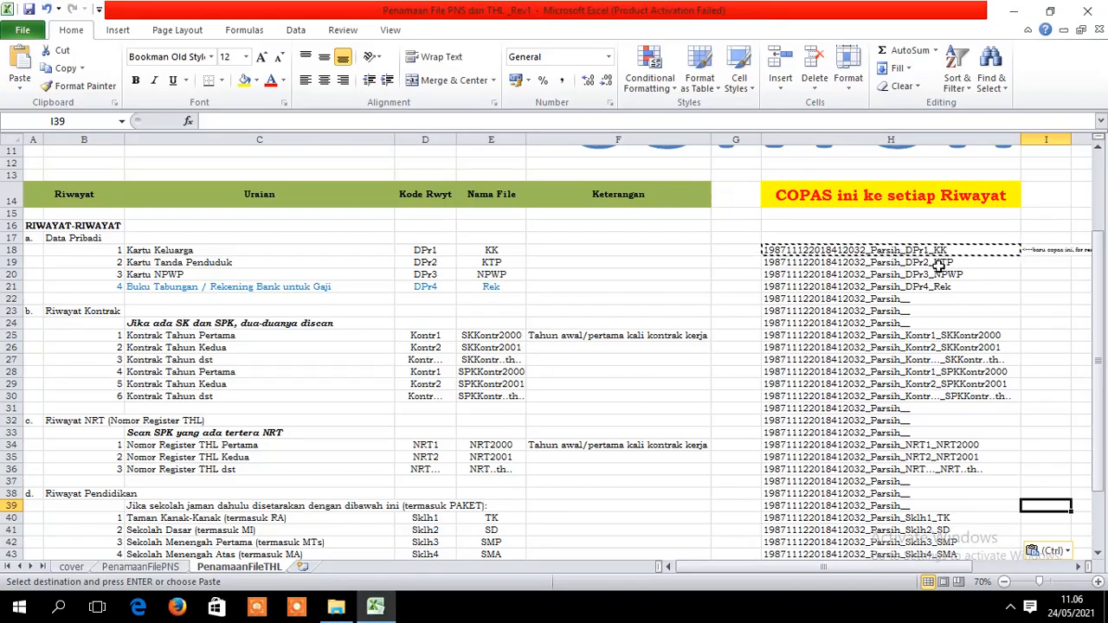
- Copy H18's generated file name, clearing the multiple-selections error on the way
left_click(969, 261)
left_click(966, 250)
left_click(978, 250, "ctrl")
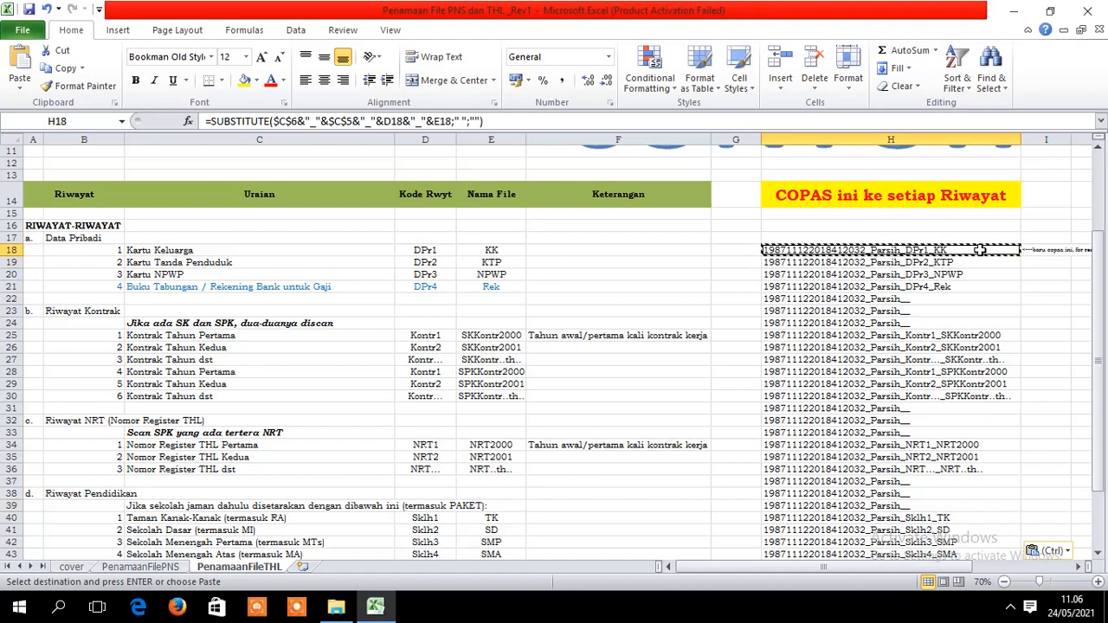
key("ctrl+c")
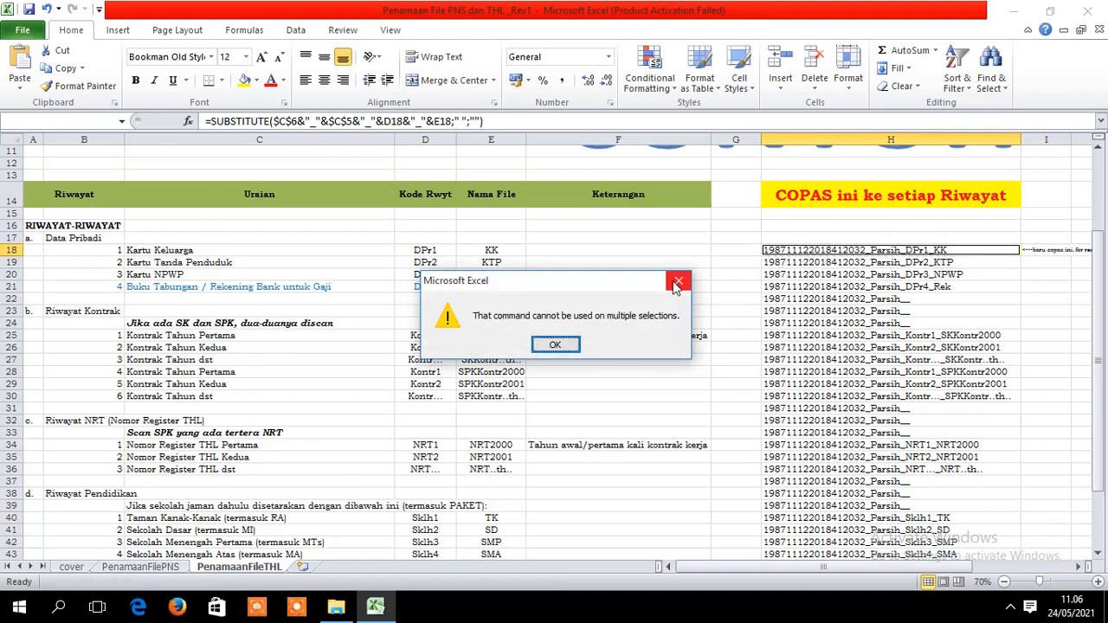
left_click(678, 281)
left_click(861, 275)
left_click(887, 251)
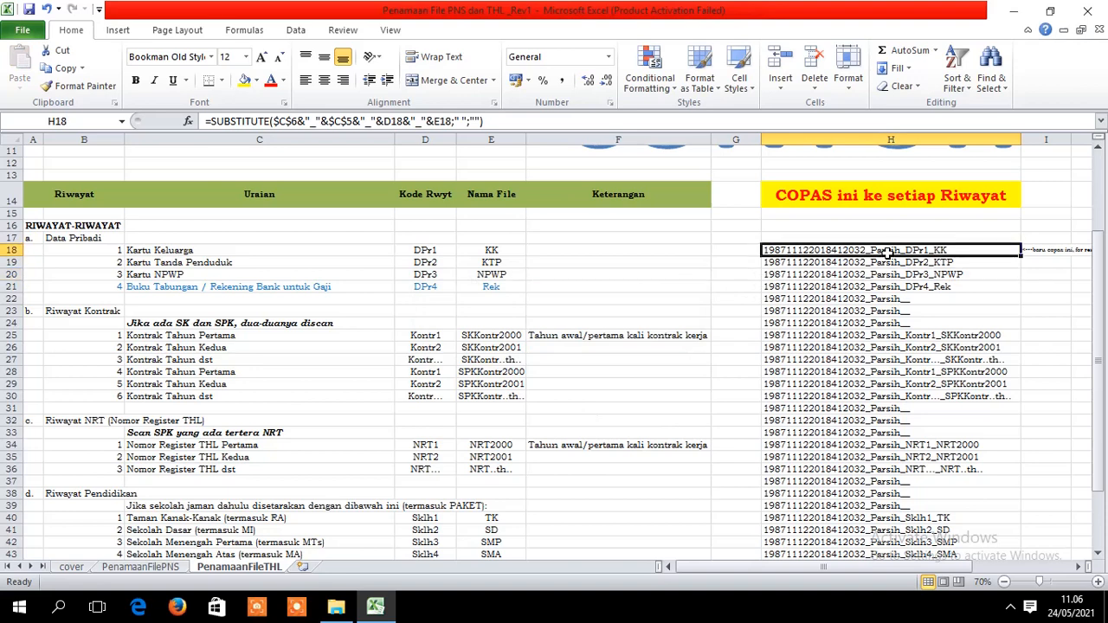
key("ctrl+c")
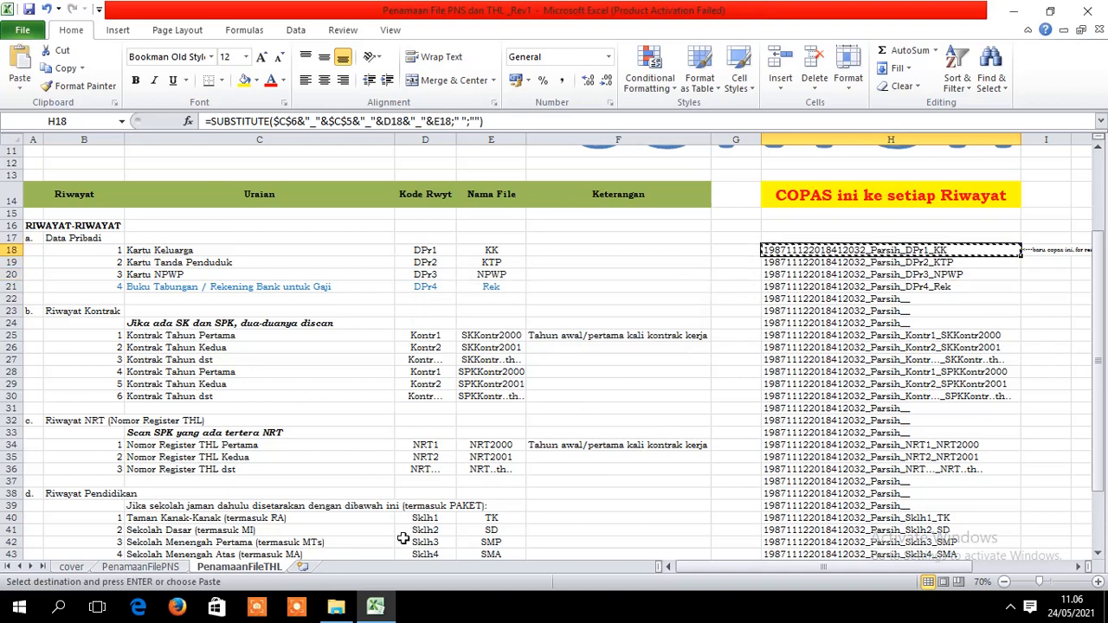
left_click(336, 605)
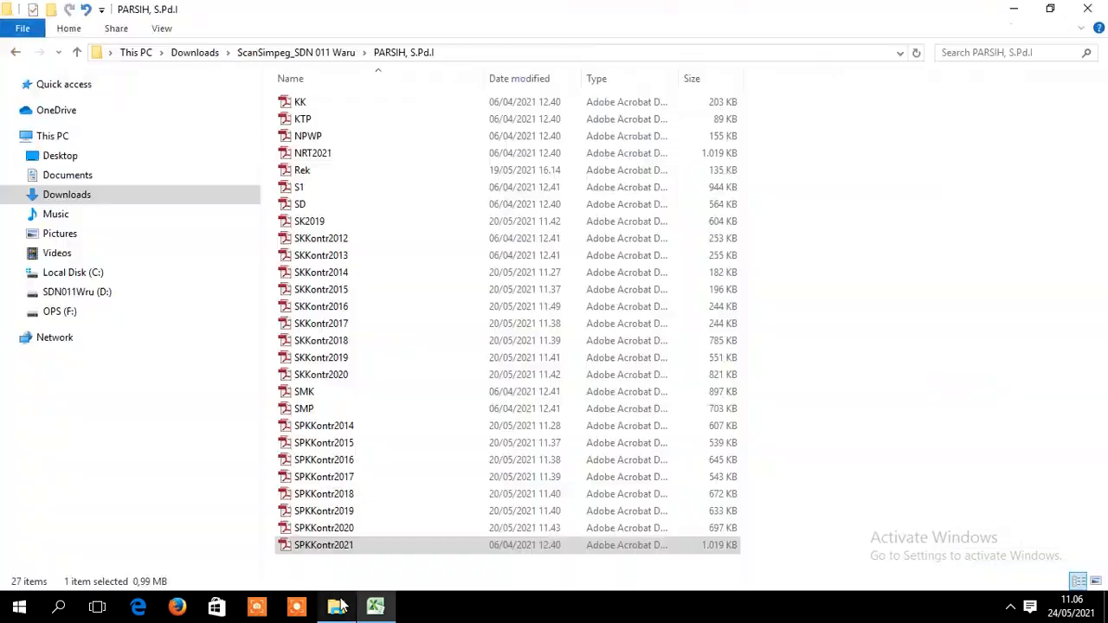
- Rename the KK scan to the pasted standardized name ending _DPr1_KK
right_click(353, 101)
left_click(437, 418)
key("ctrl+v")
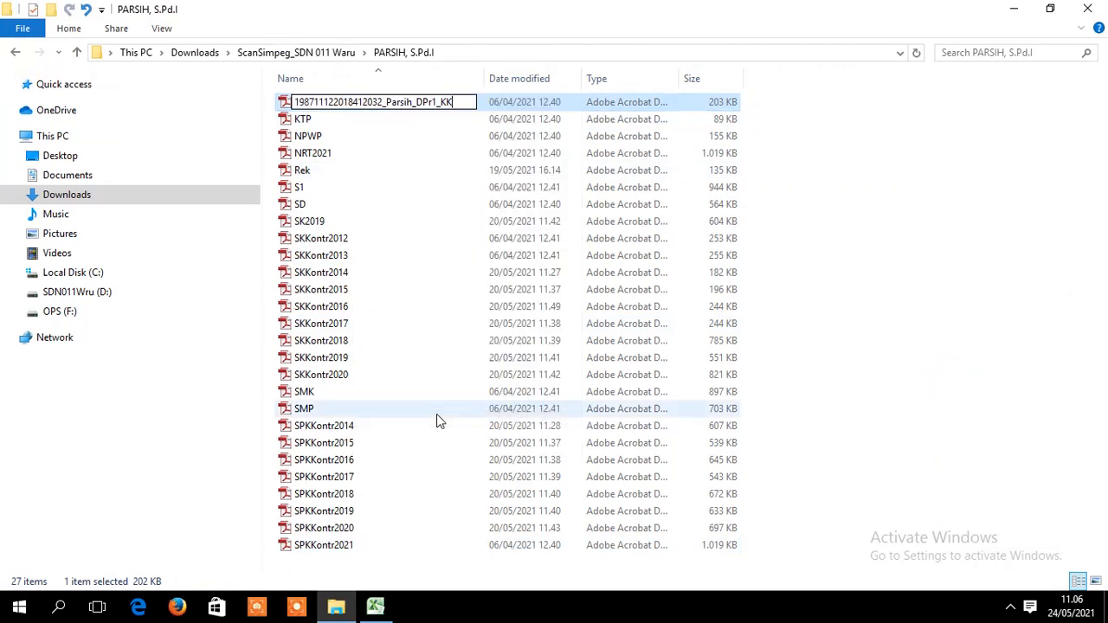
key("Return")
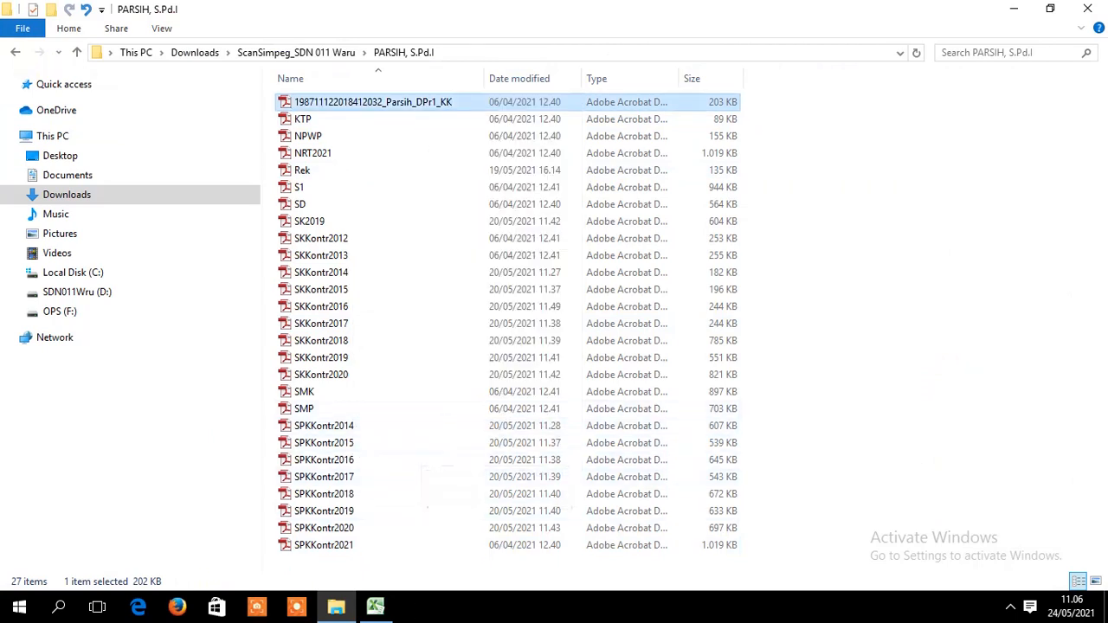
- Compare with the spreadsheet and open SKKontr2012.pdf to check its contract year
left_click(364, 613)
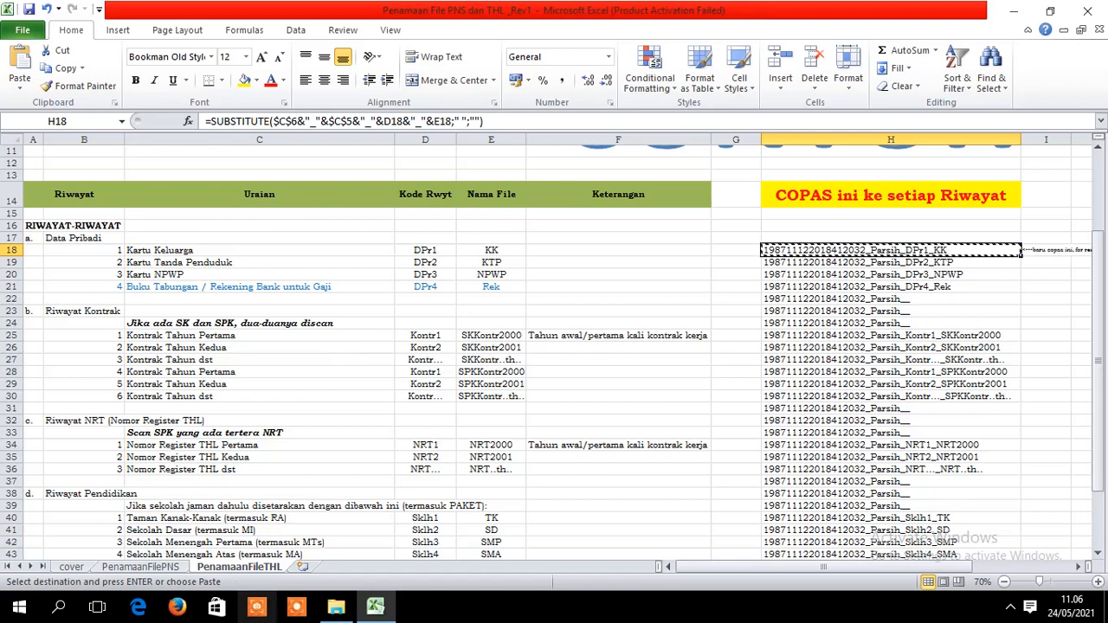
left_click(337, 614)
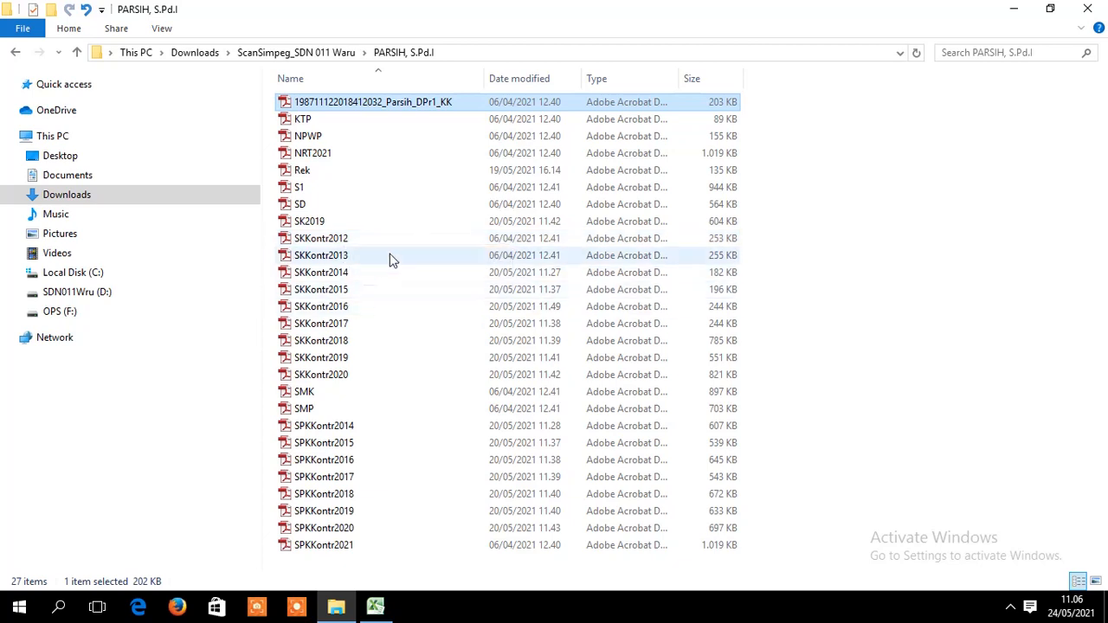
left_click(375, 611)
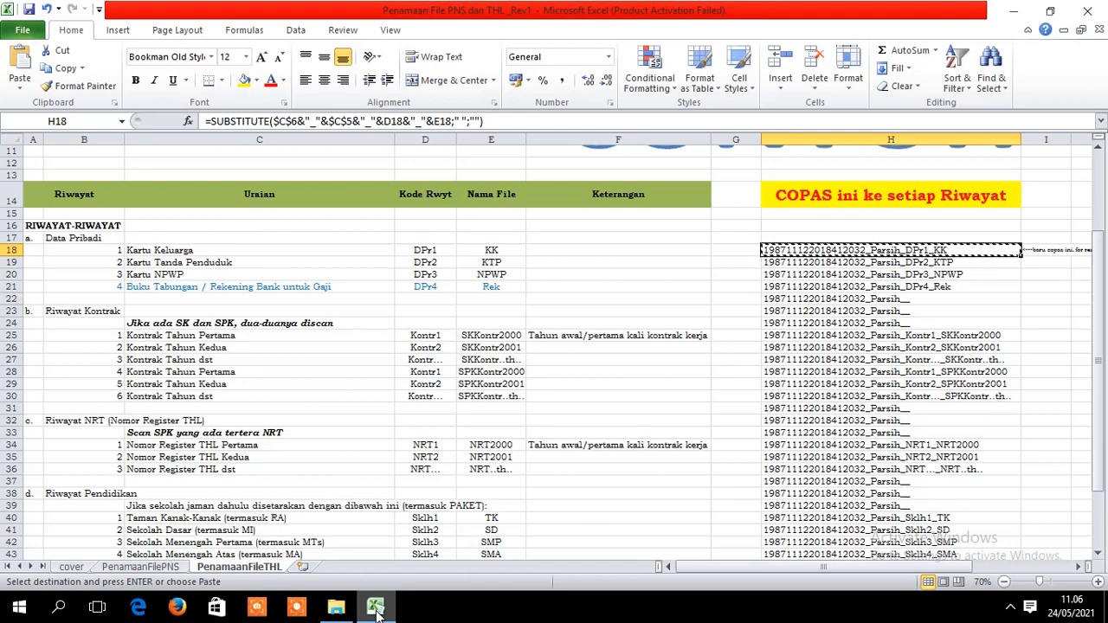
left_click(375, 611)
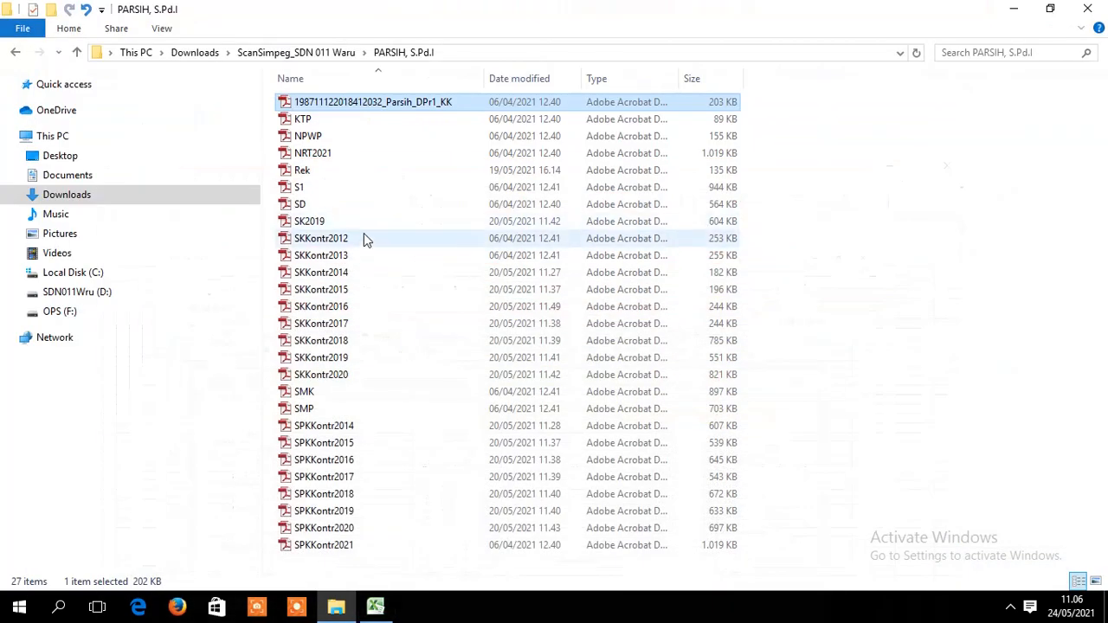
double_click(347, 250)
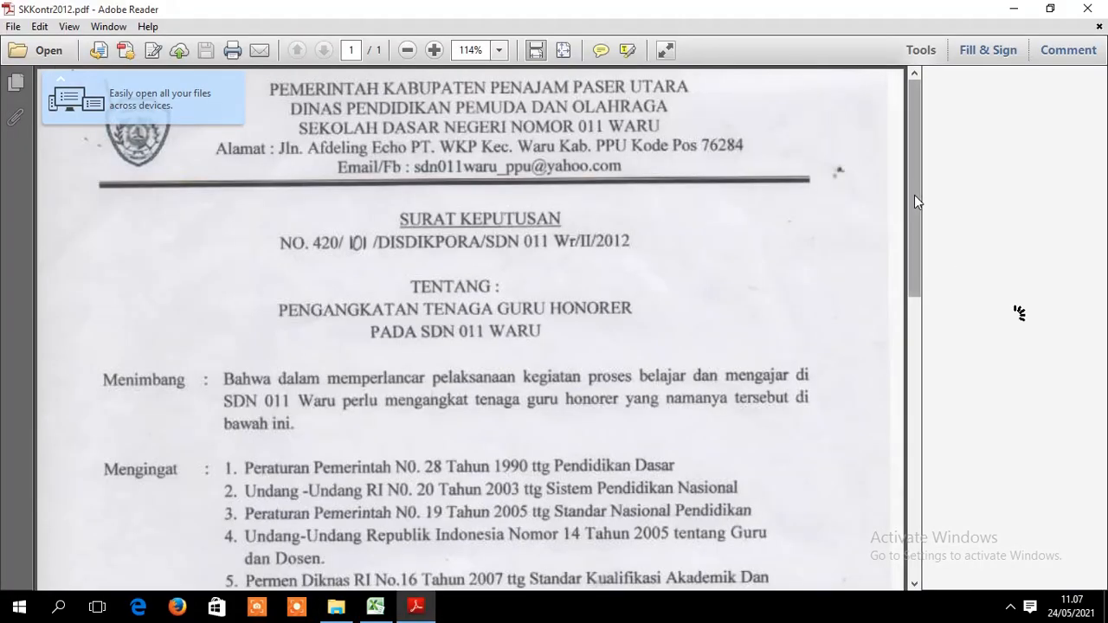
mouse_move(914, 195)
left_mouse_down()
mouse_move(929, 381)
mouse_move(912, 185)
mouse_move(943, 517)
mouse_move(921, 331)
mouse_move(946, 124)
mouse_move(909, 126)
mouse_move(939, 358)
mouse_move(947, 188)
left_mouse_up()
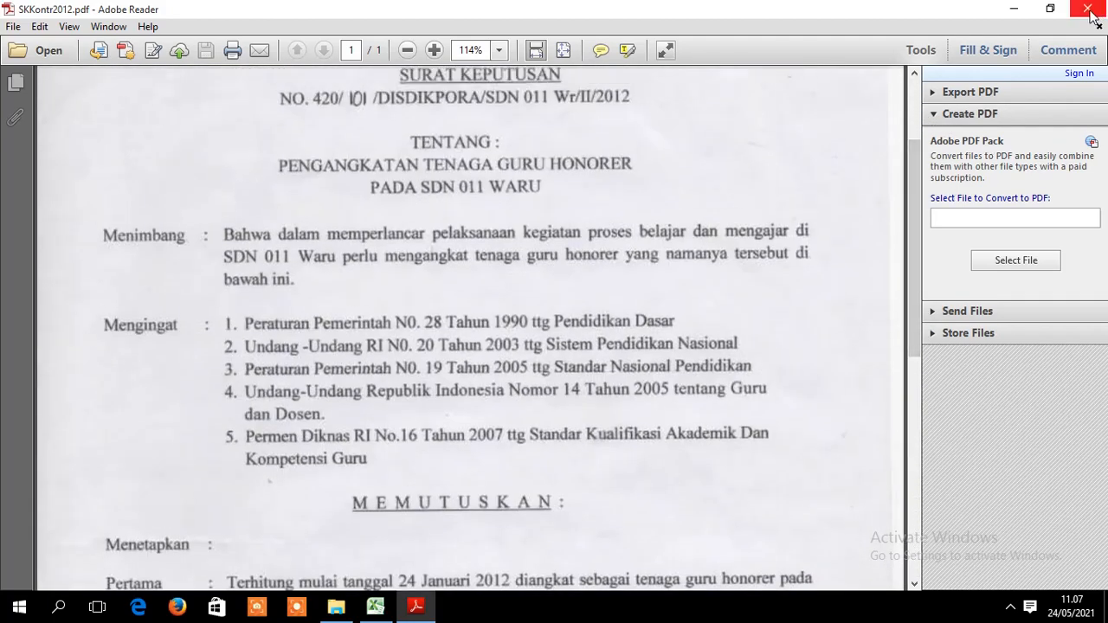
left_click(1086, 8)
left_click(376, 607)
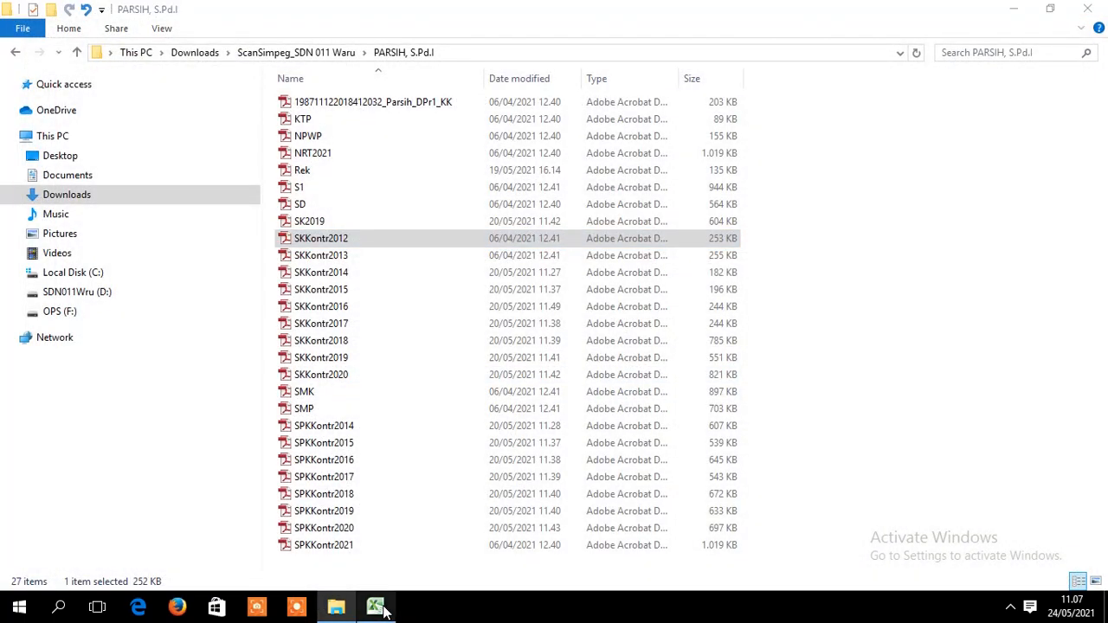
- Copy H25's generated name ending _Kontr1_SKKontr2000
key("ctrl+c")
left_click(976, 335)
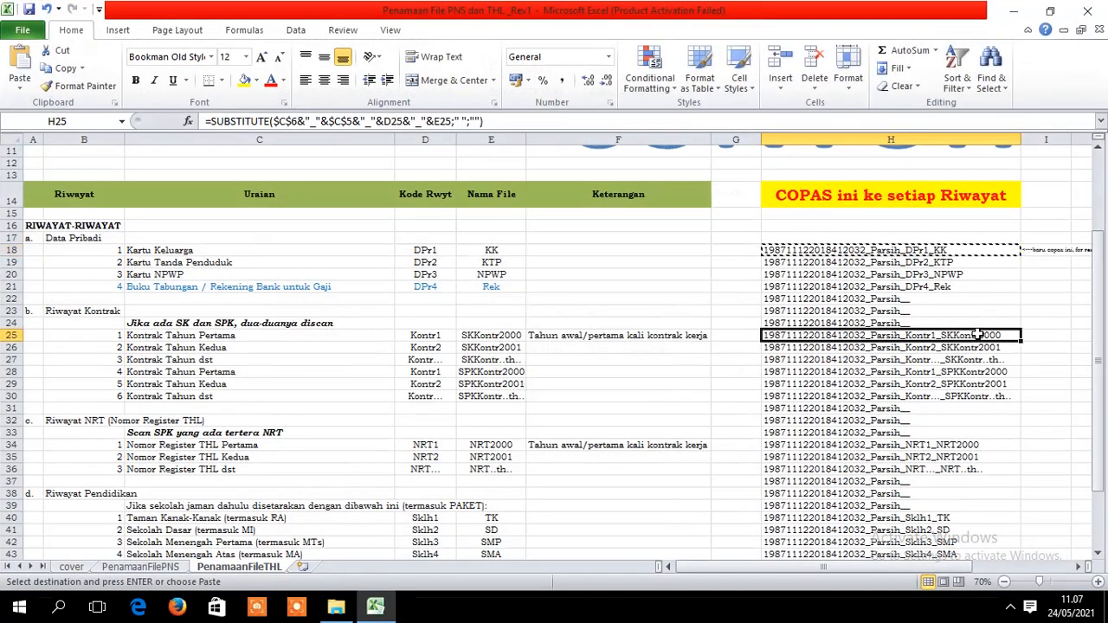
key("ctrl+c")
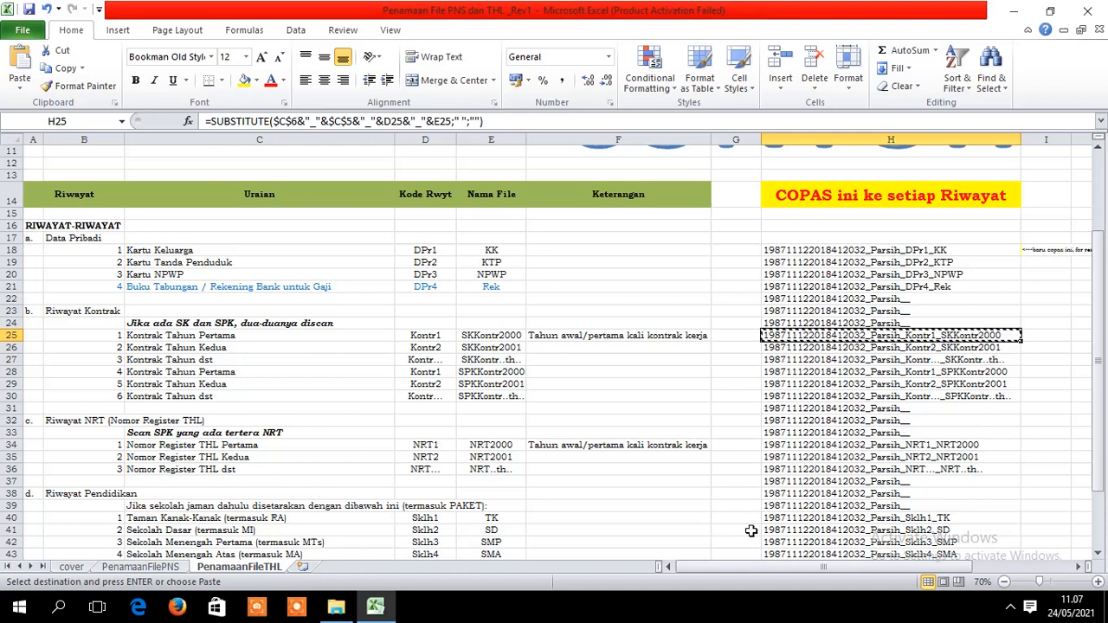
left_click(336, 608)
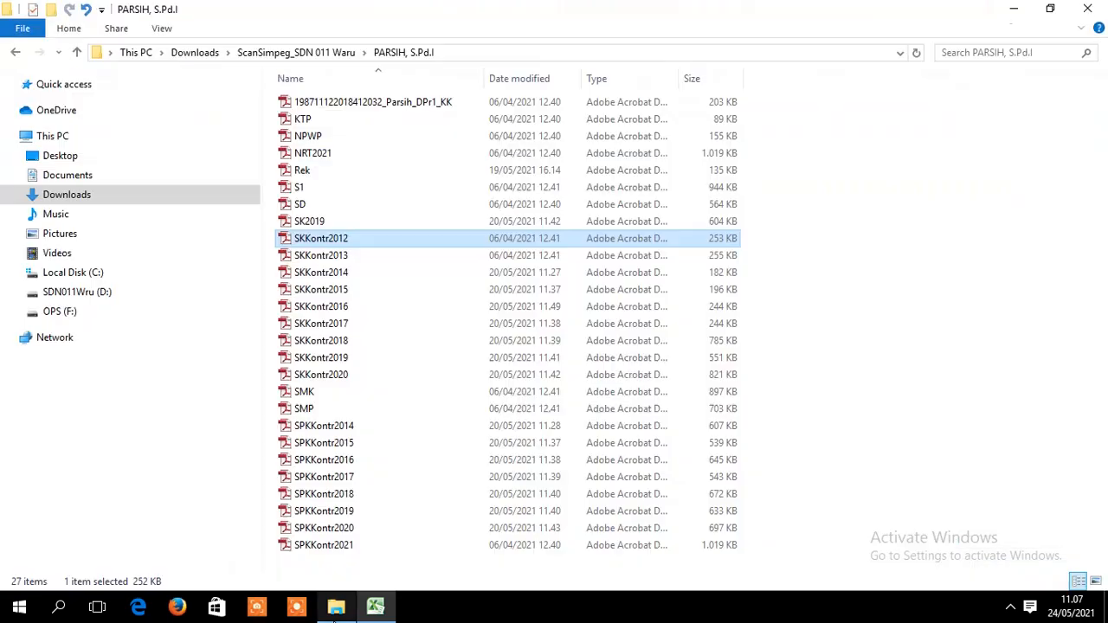
- Rename SKKontr2012 to the pasted name ending _Kontr1_SKKontr2012
right_click(384, 235)
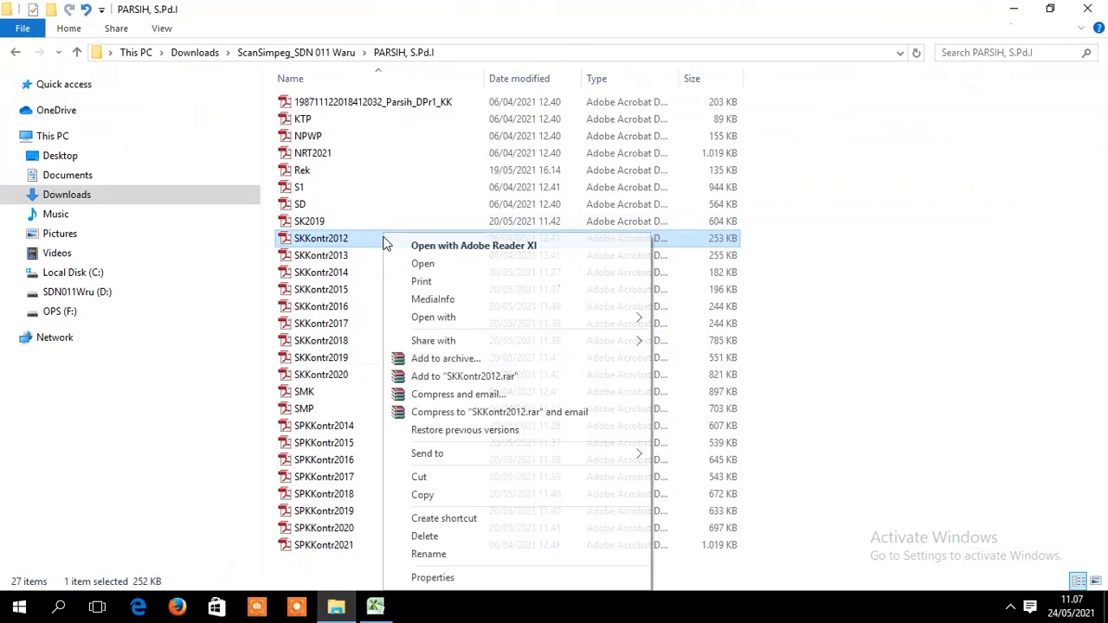
left_click(429, 555)
key("Home")
key("ctrl+v")
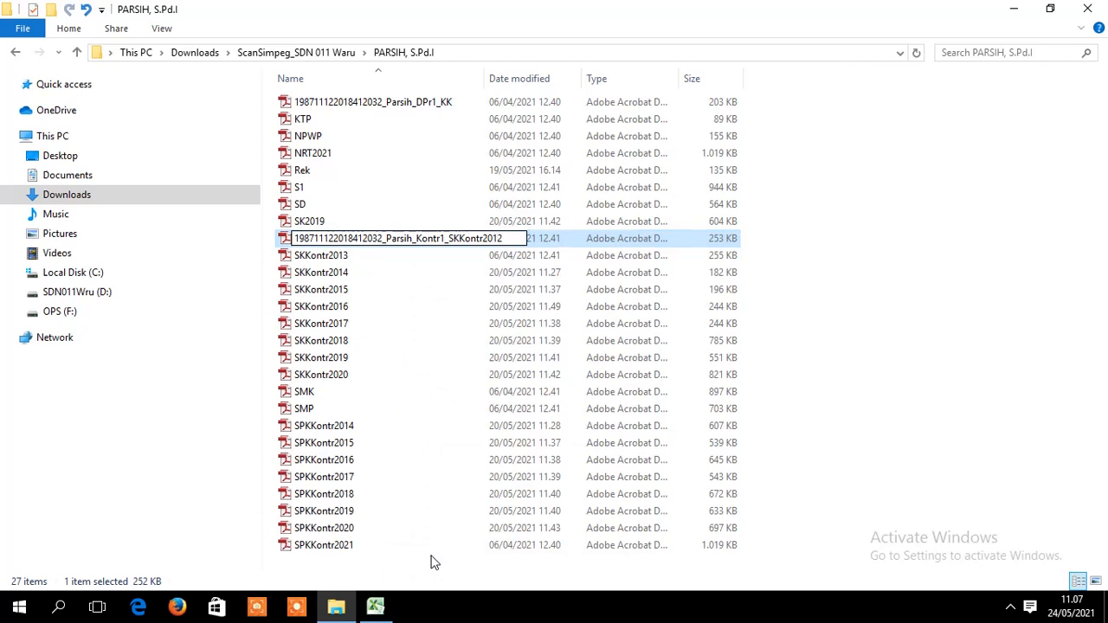
left_click(352, 258)
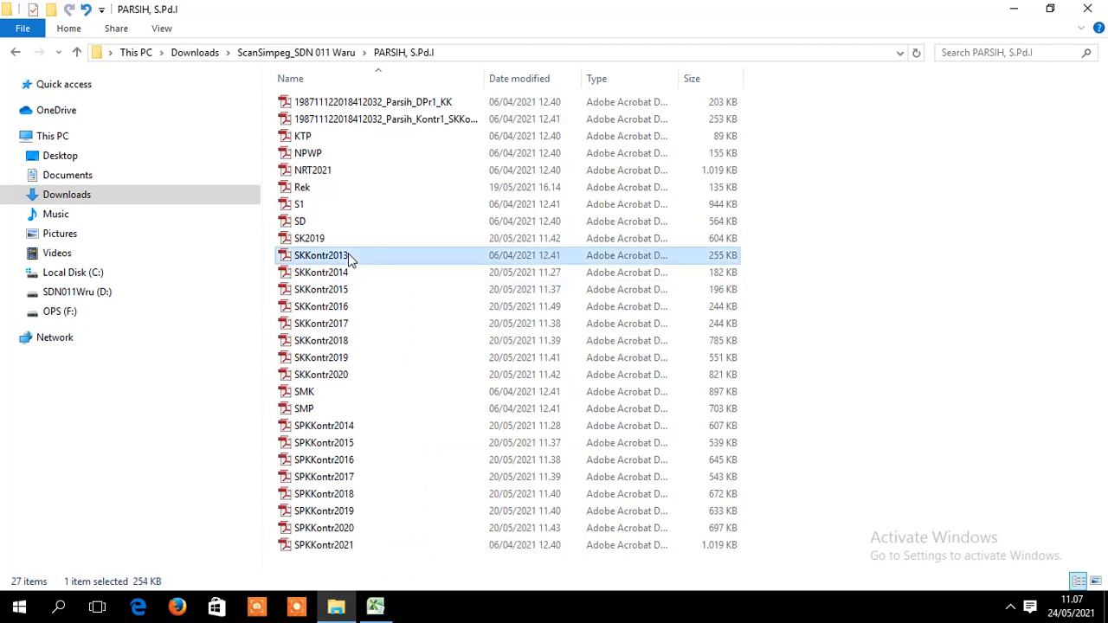
- Rename SKKontr2013 to the pasted name edited to _Kontr2_SKKontr2013, and widen the Name column
right_click(352, 258)
left_click(417, 558)
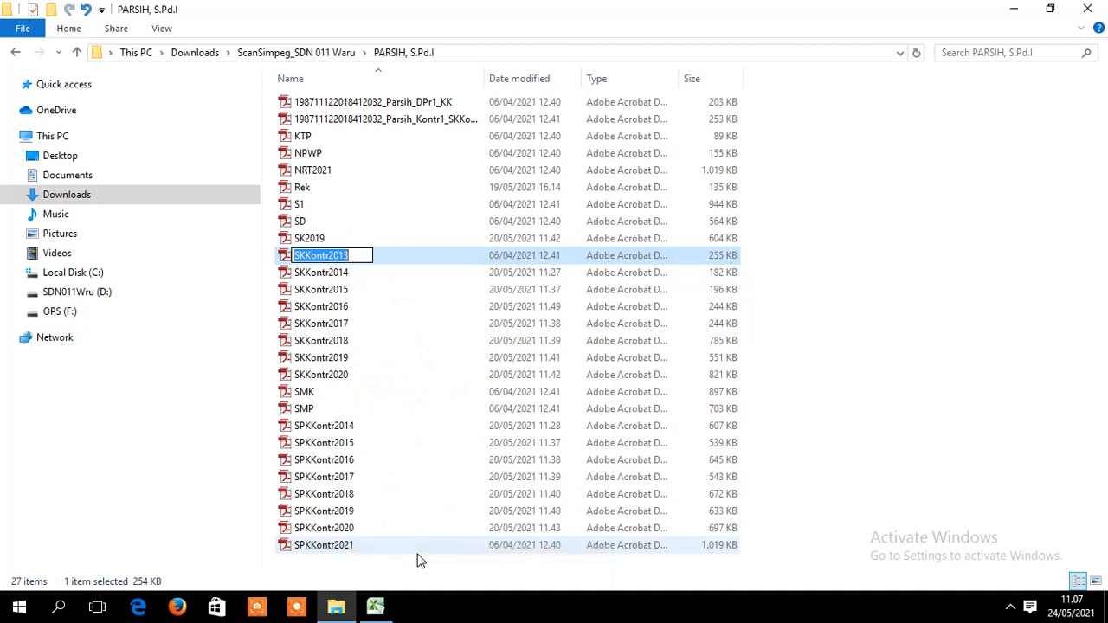
key("ctrl+v")
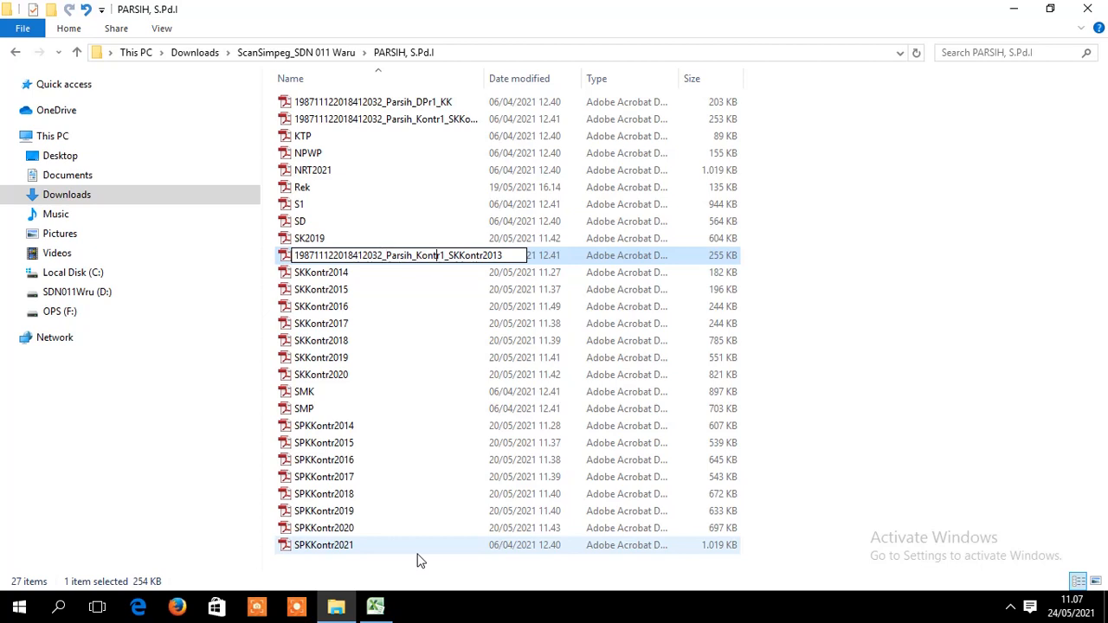
key("BackSpace")
type("2")
key("Return")
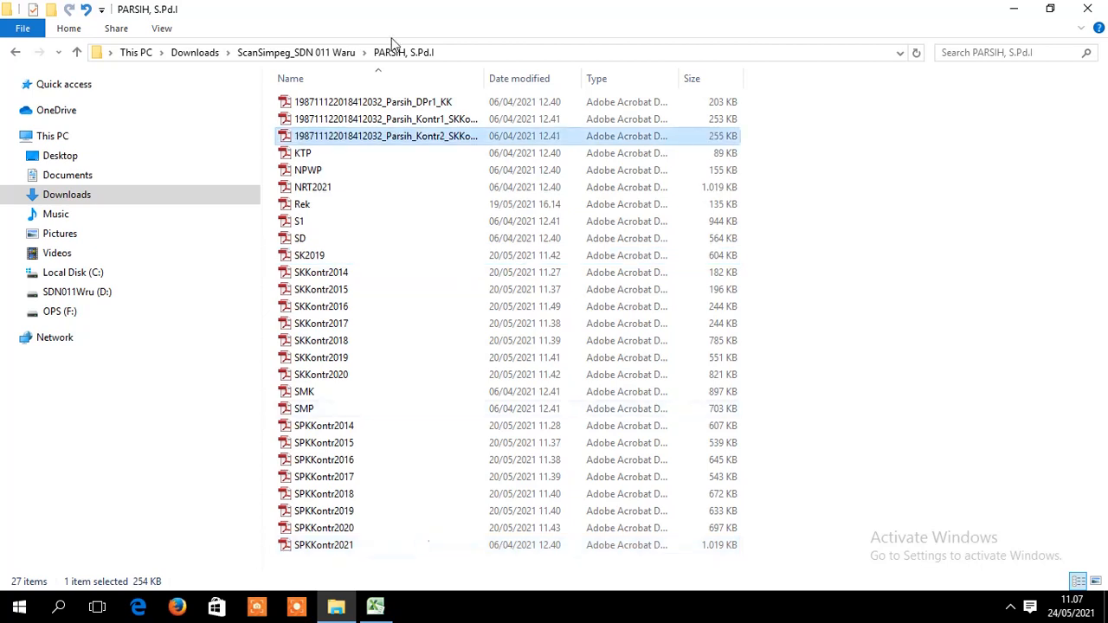
double_click(482, 77)
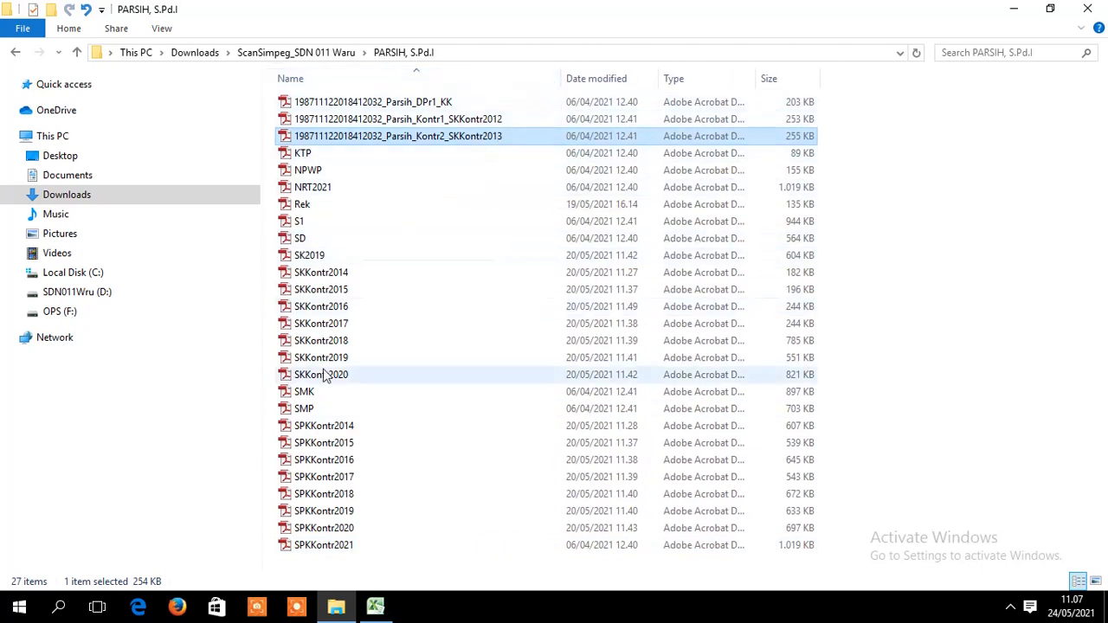
double_click(344, 273)
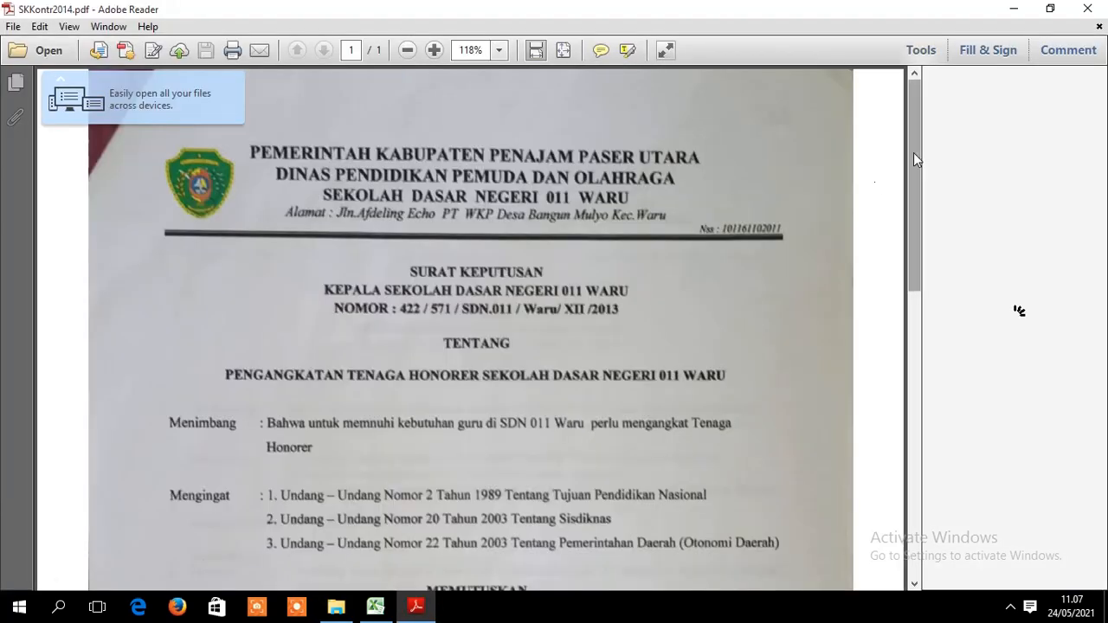
left_click_drag(913, 152, 960, 144)
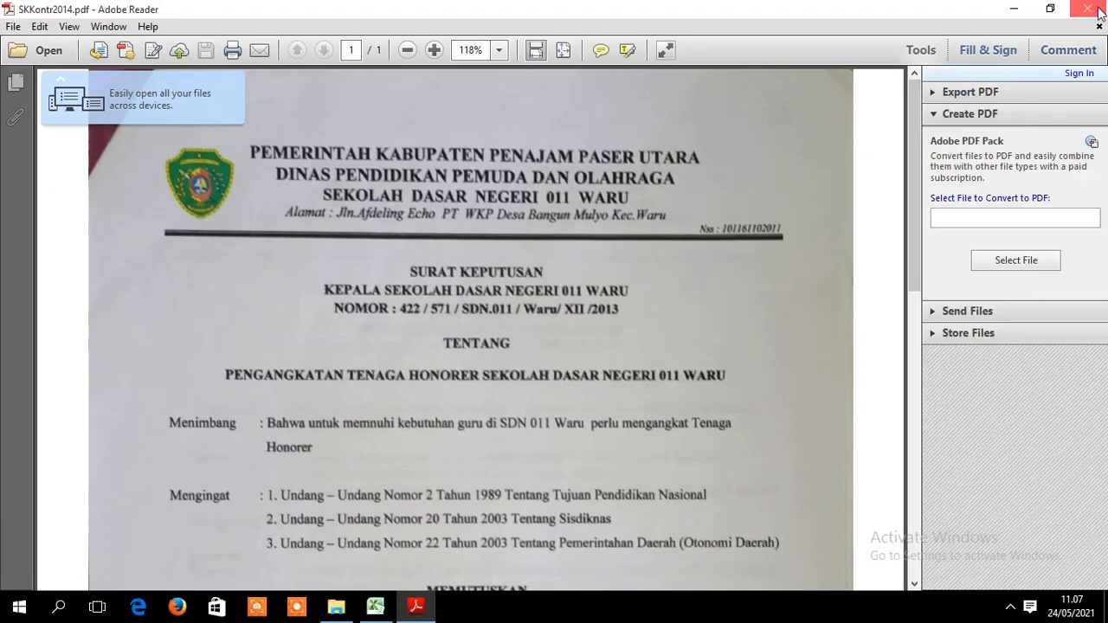
left_click(1087, 9)
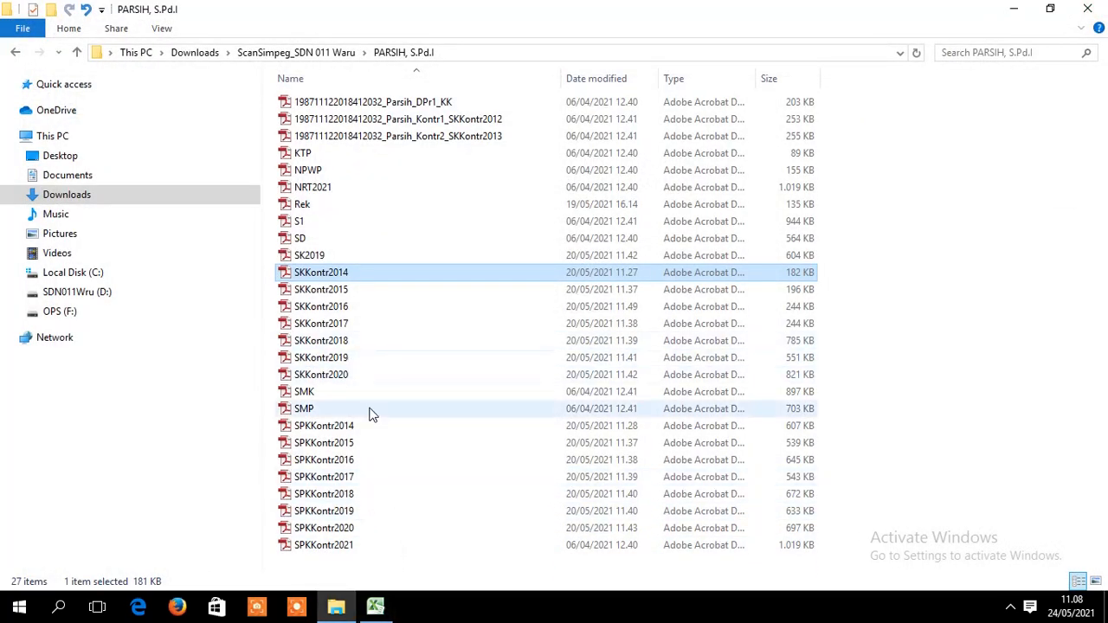
double_click(350, 324)
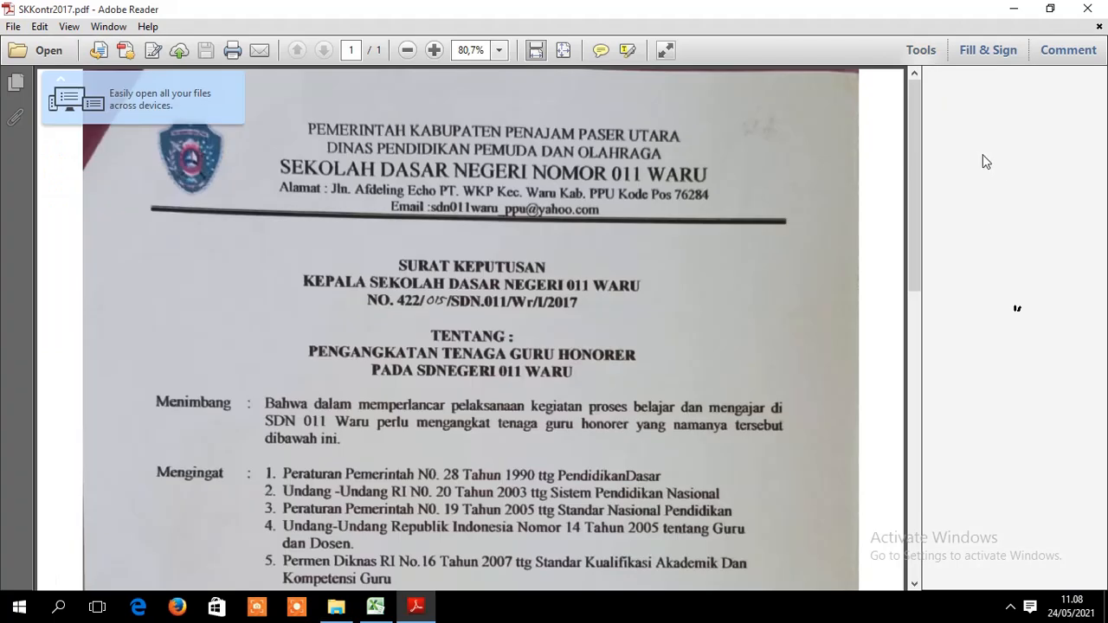
left_click_drag(917, 158, 933, 139)
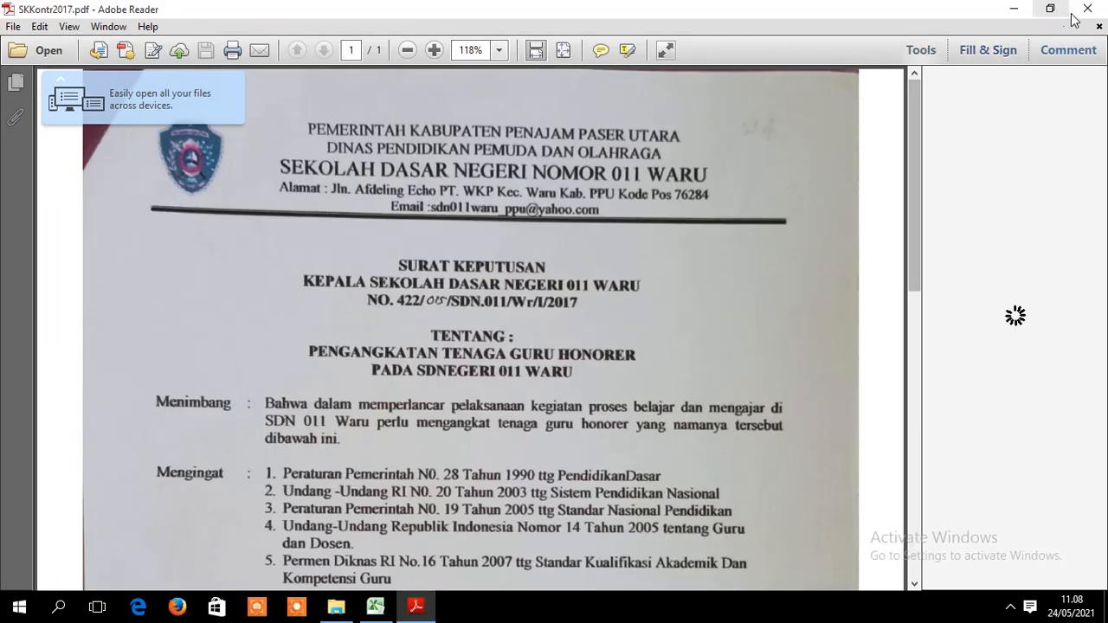
left_click(1087, 8)
double_click(319, 345)
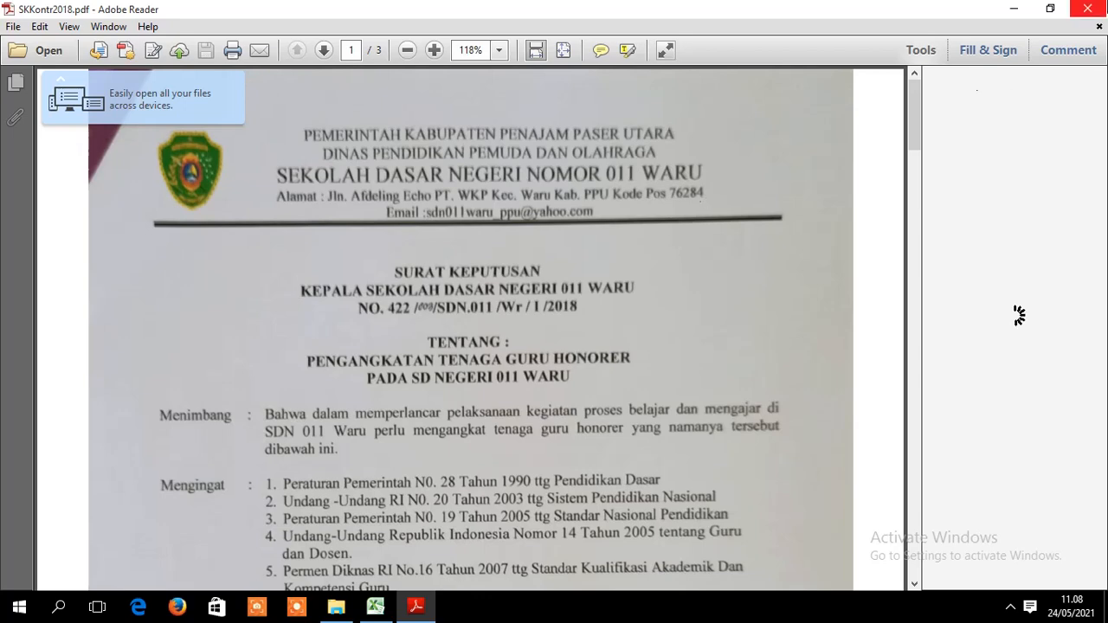
left_click(1095, 8)
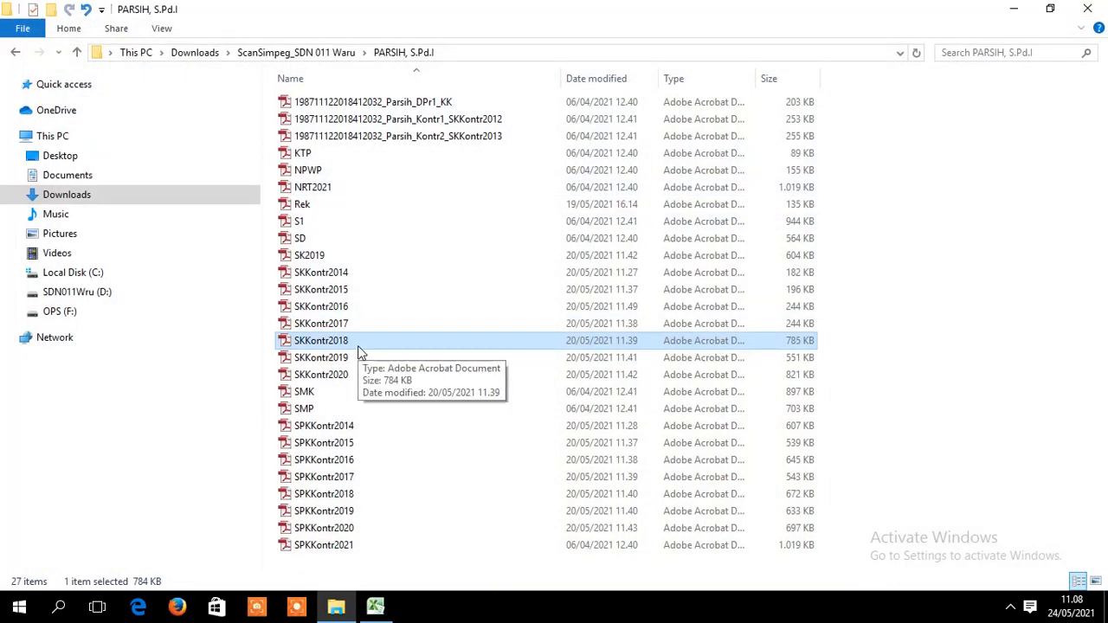
double_click(364, 343)
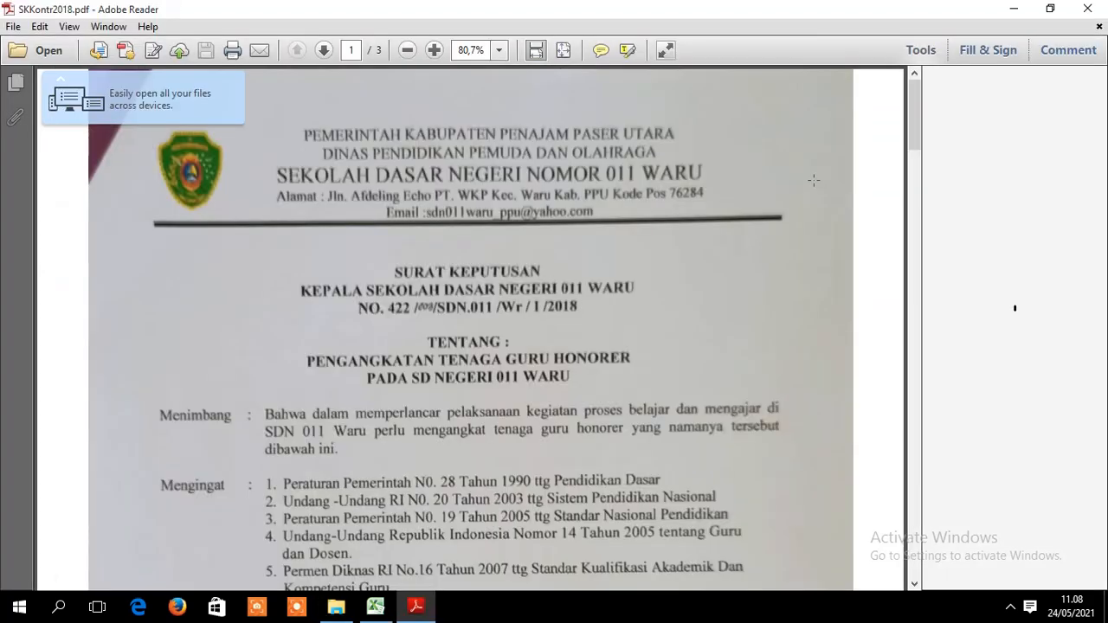
mouse_move(913, 86)
left_mouse_down()
mouse_move(919, 535)
mouse_move(903, 303)
mouse_move(911, 74)
left_mouse_up()
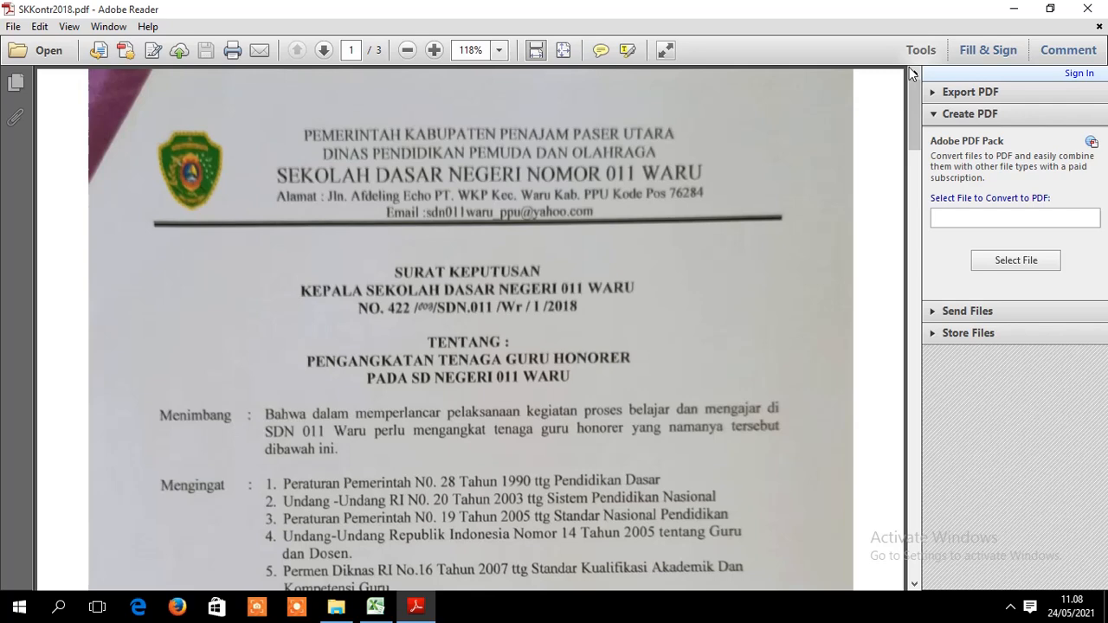
left_click(1096, 13)
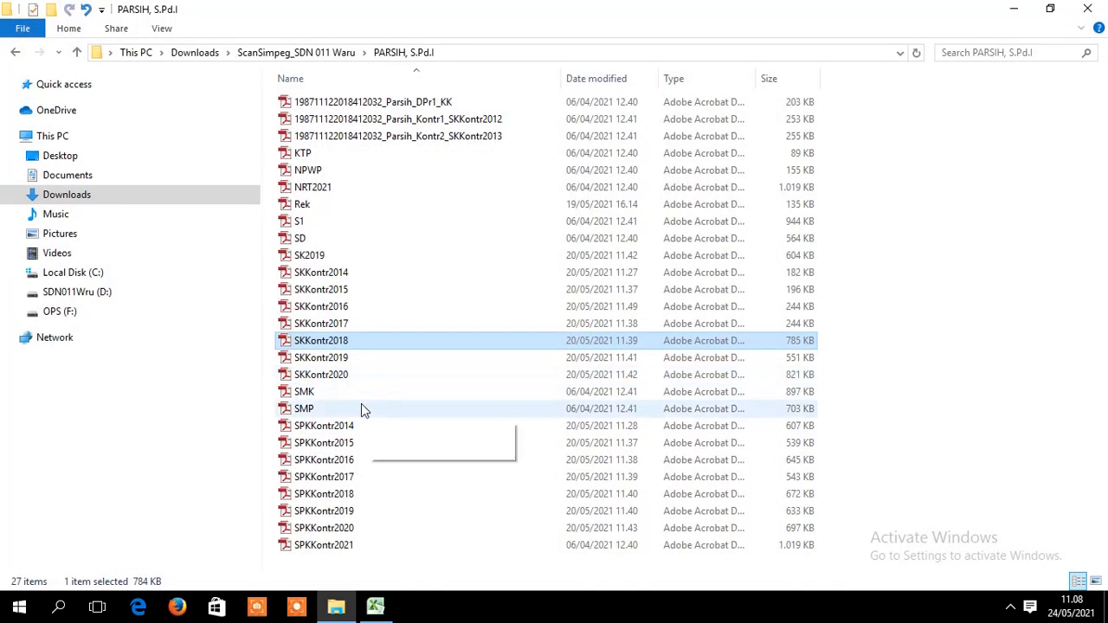
- Rename SKKontr2018 to the pasted name edited to end _Kontr7_SKKontr2018
right_click(374, 347)
left_click(419, 554)
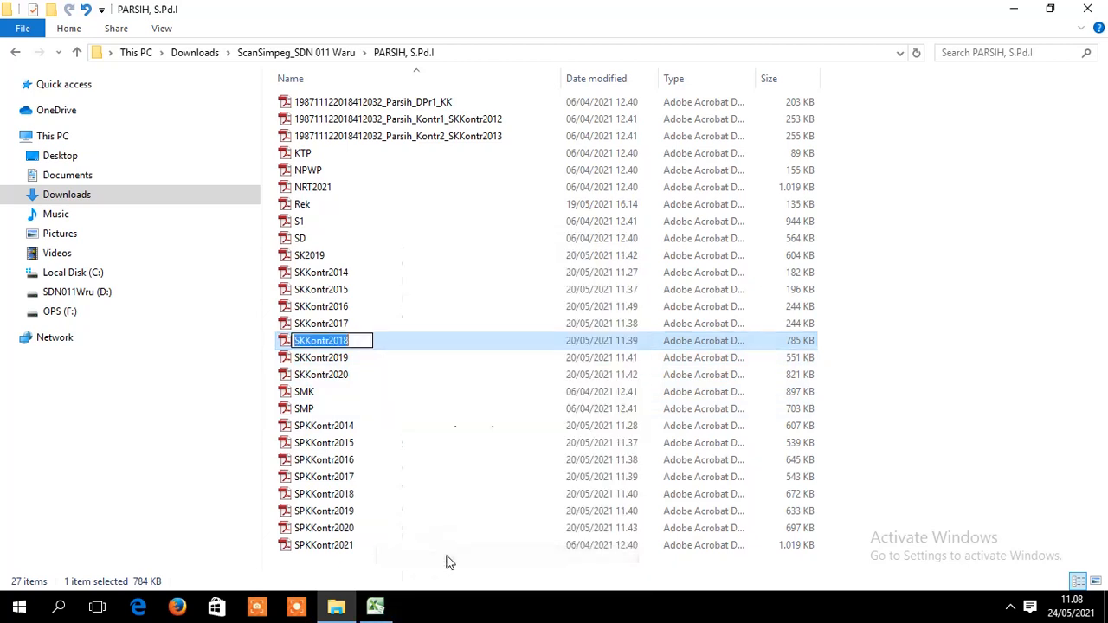
key("ctrl+v")
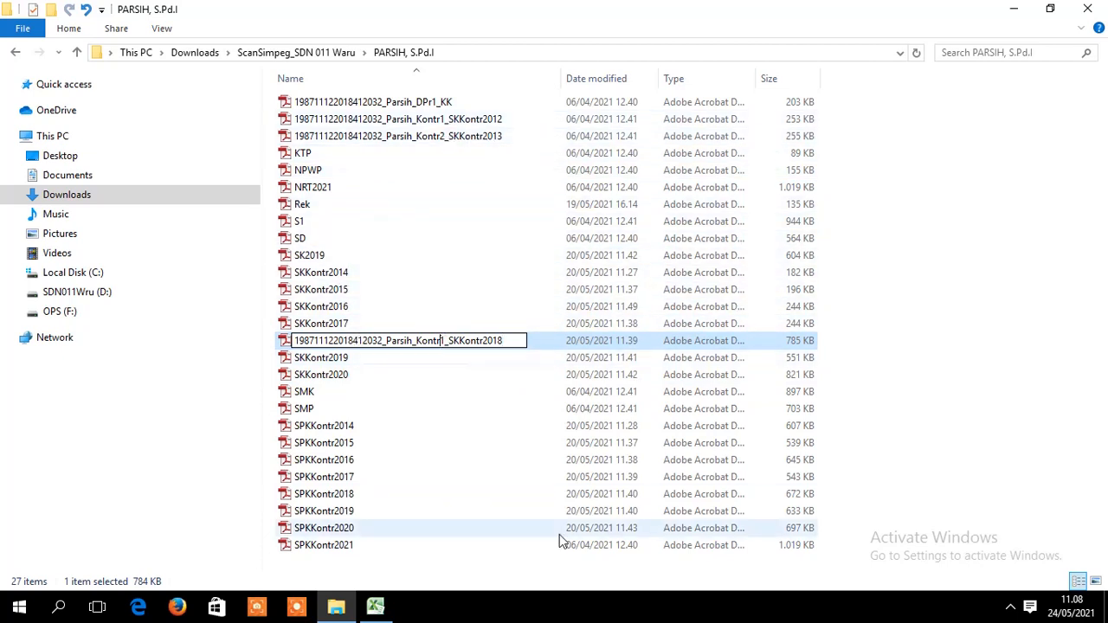
key("BackSpace")
type("7")
key("Return")
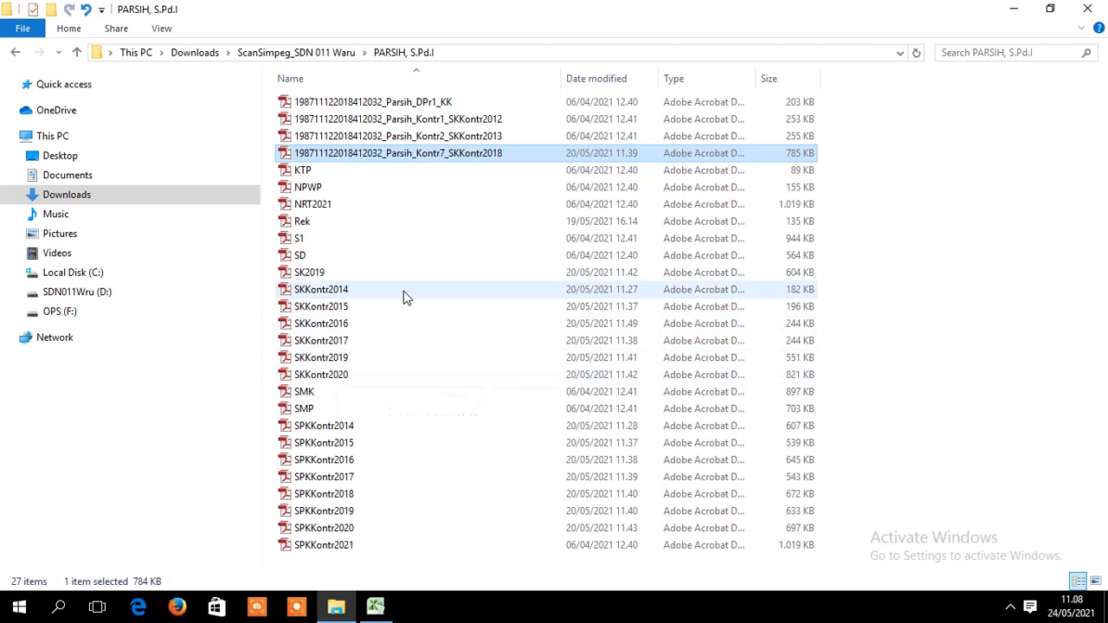
- Rename SKKontr2020 to the pasted name edited to end _Kontr9_SKKontr2020
right_click(338, 381)
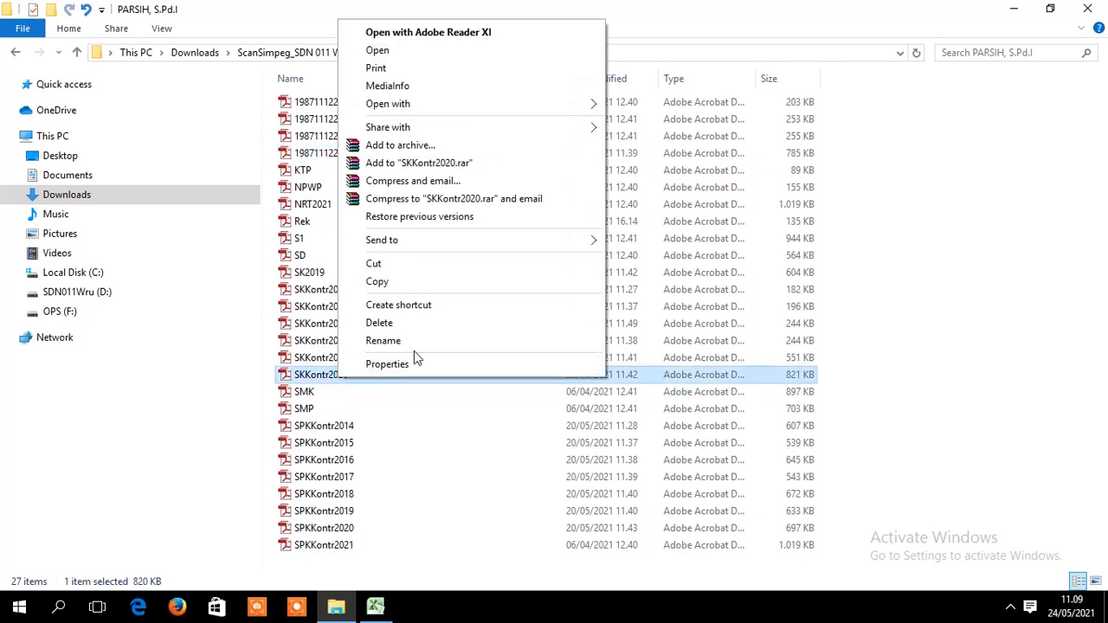
left_click(411, 346)
key("ctrl+v")
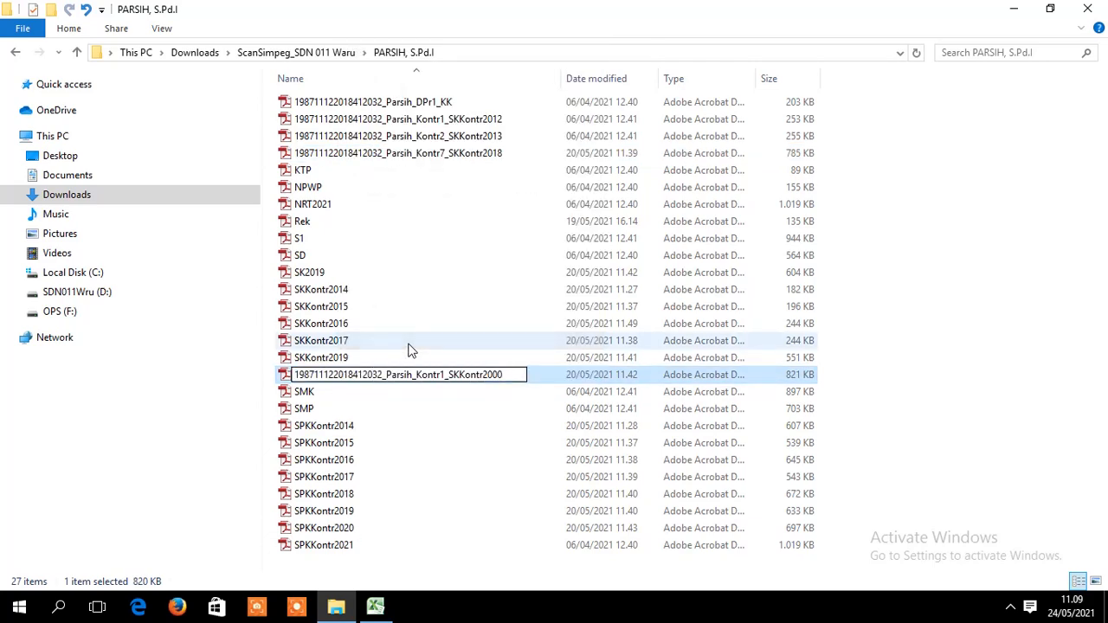
type("20")
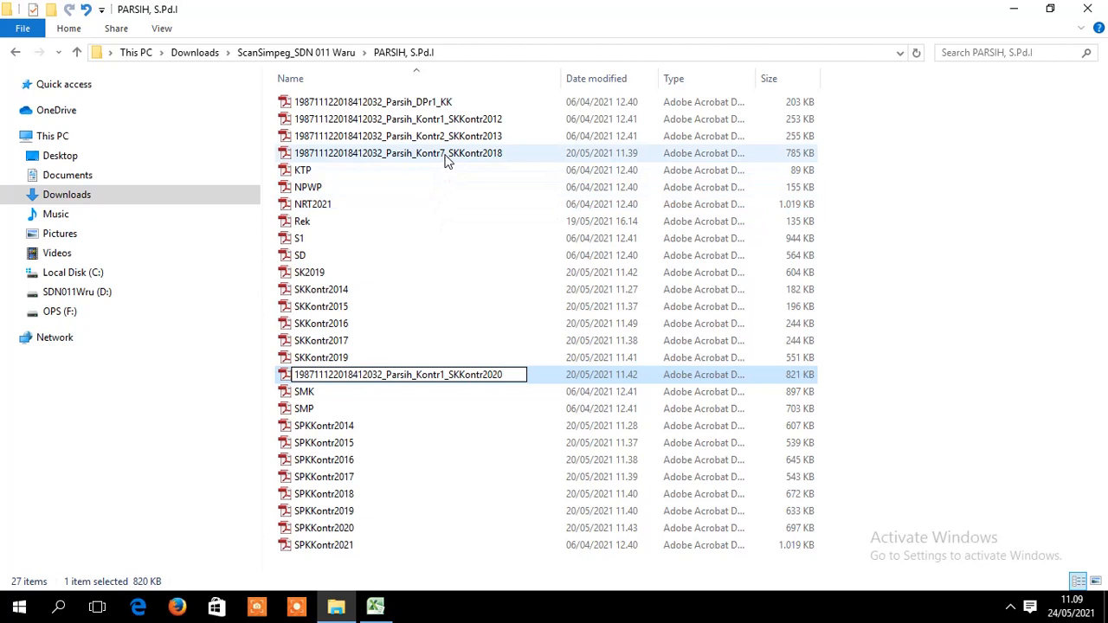
left_click(442, 376)
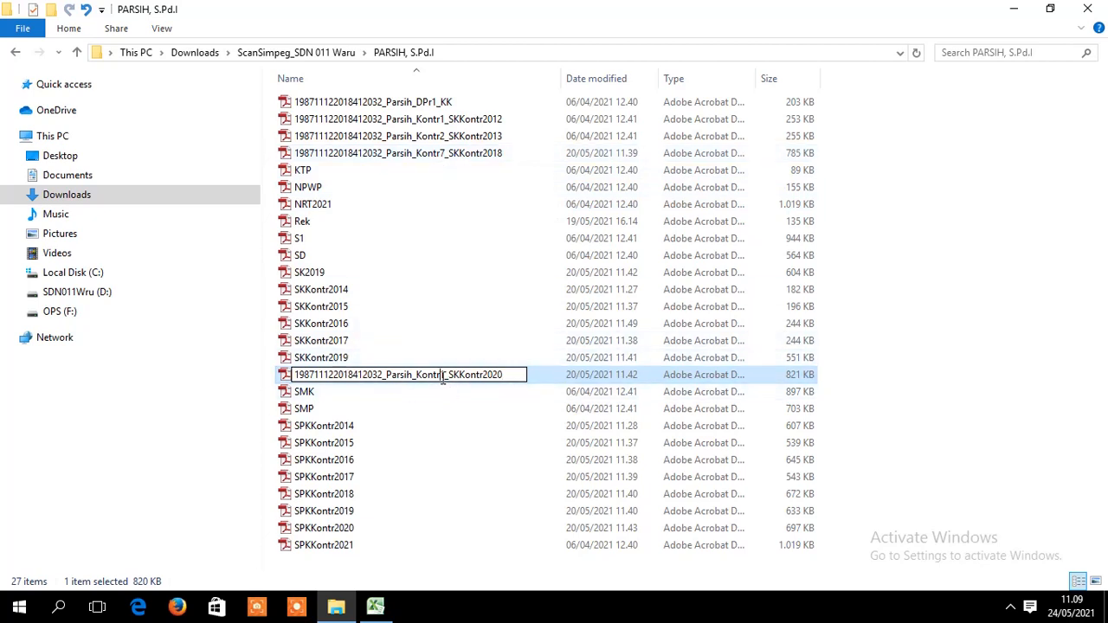
key("BackSpace")
type("9")
key("Return")
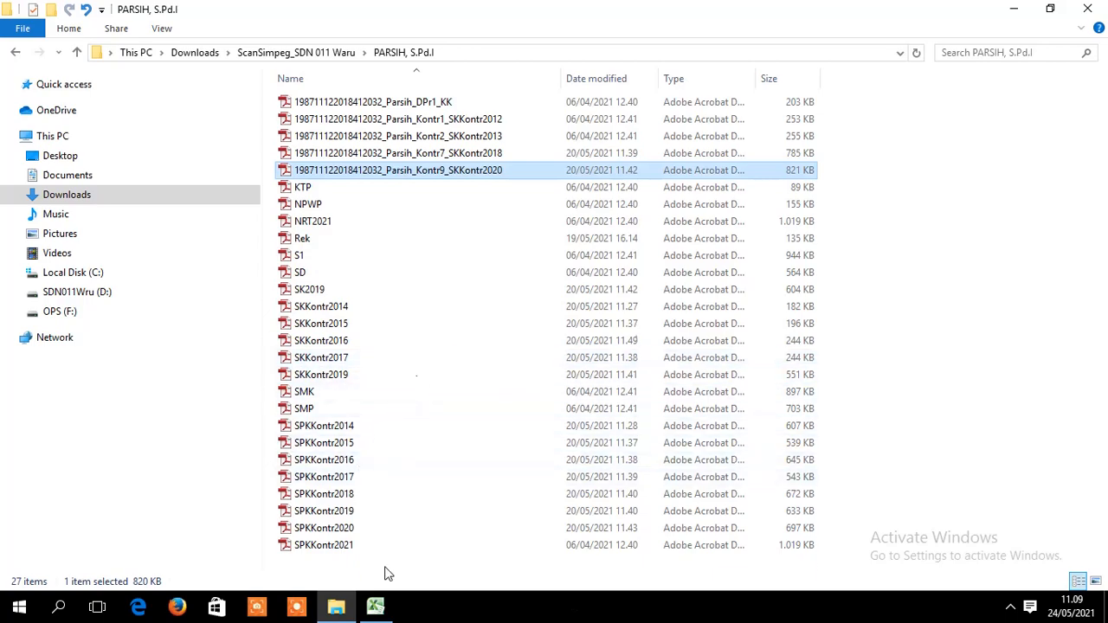
left_click(379, 606)
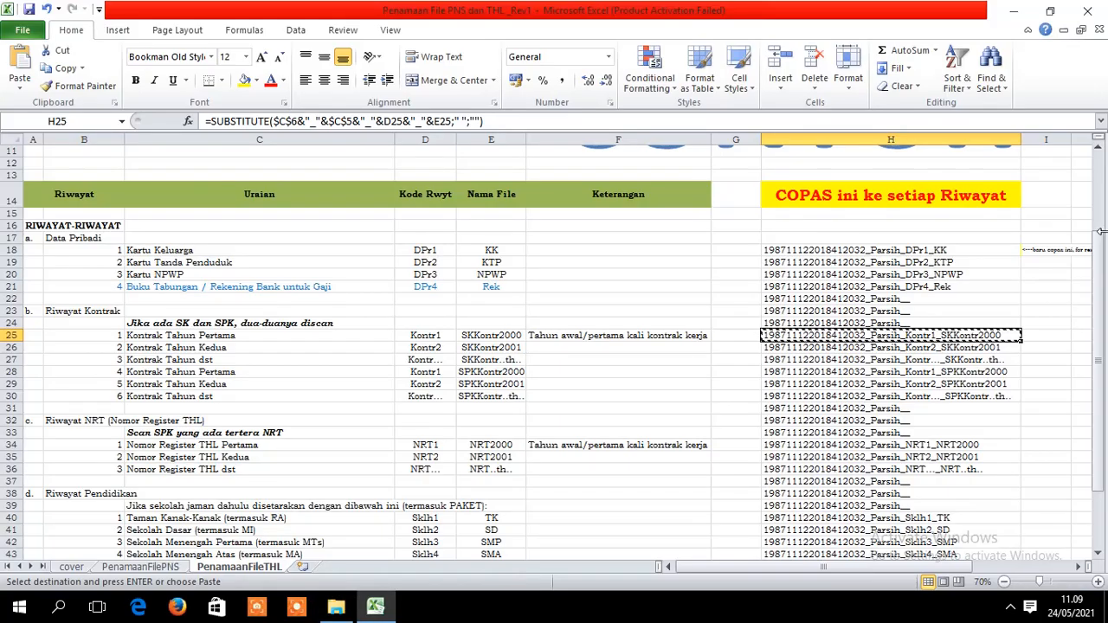
- Copy the generated NRT1 file name from cell H34 and switch back to the scans folder
left_click_drag(1101, 254, 1101, 294)
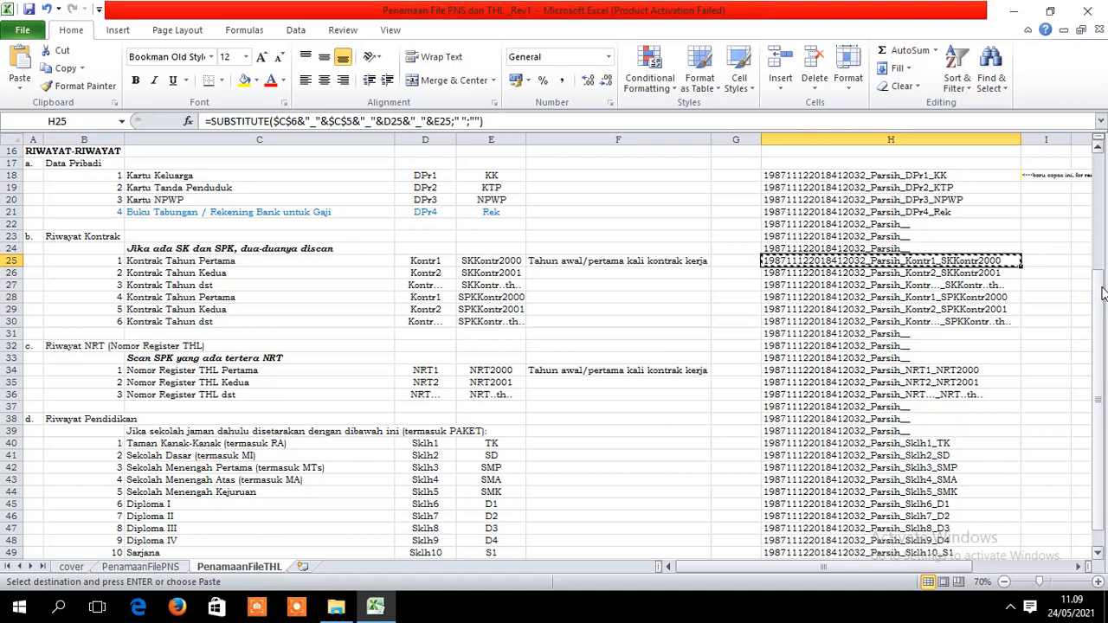
left_click_drag(1101, 294, 1101, 297)
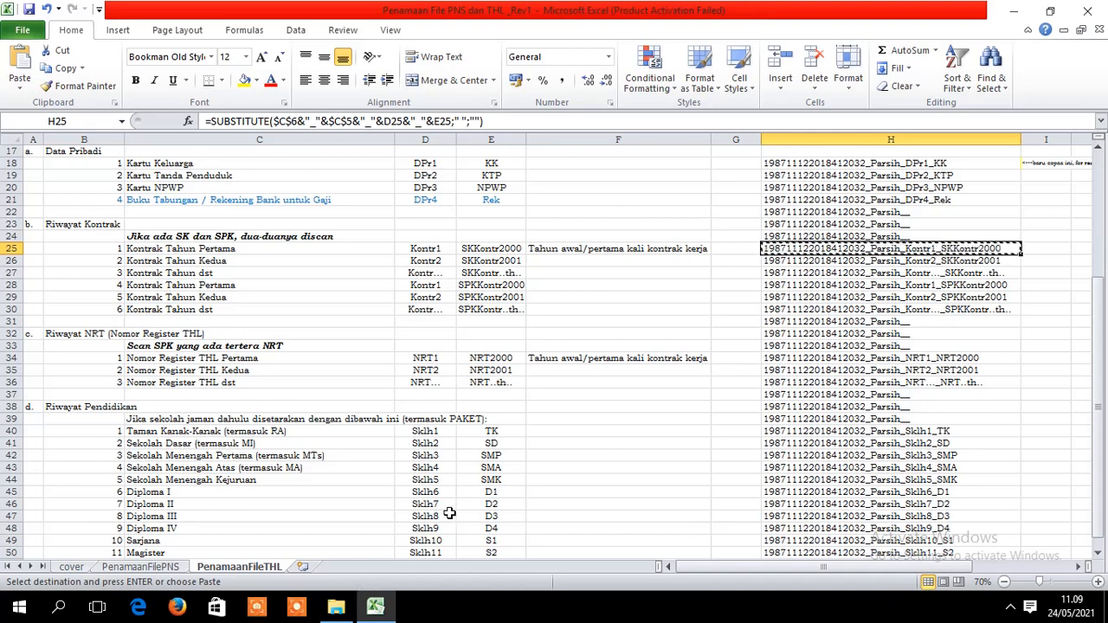
left_click(960, 359)
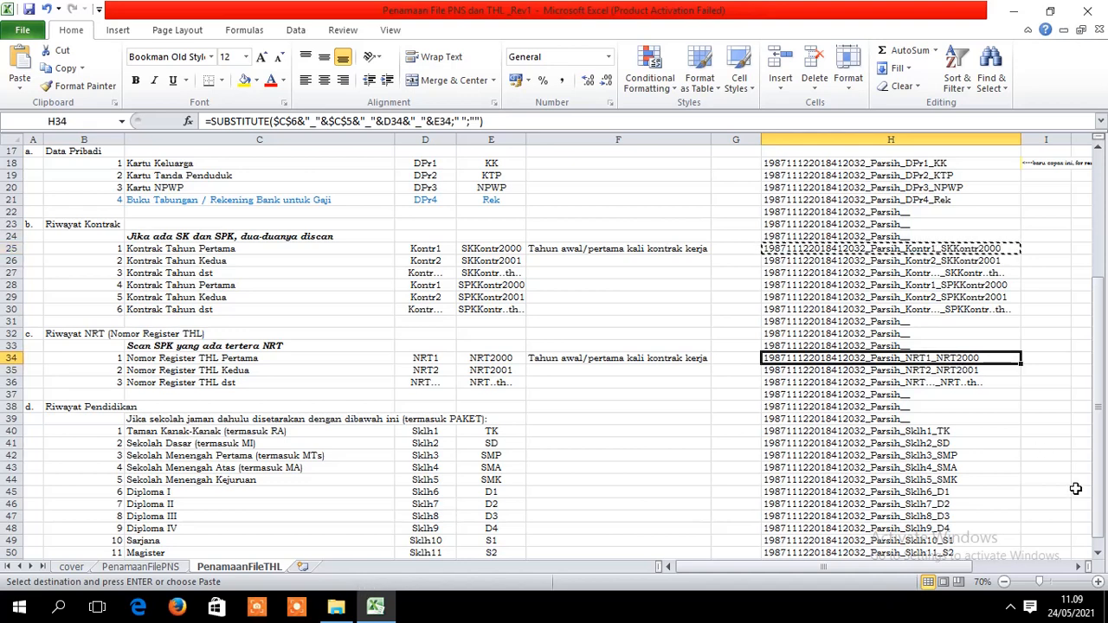
key("ctrl+c")
left_click(336, 609)
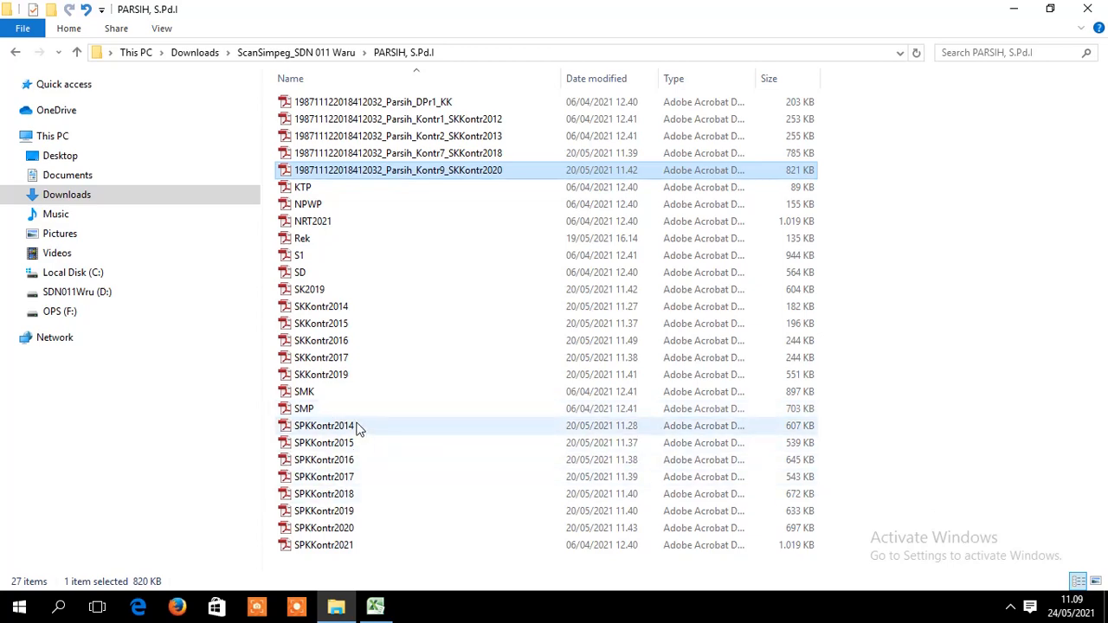
- Rename the NRT2021 scan to the pasted generated name ending _NRT1_NRT2021
left_click(316, 223)
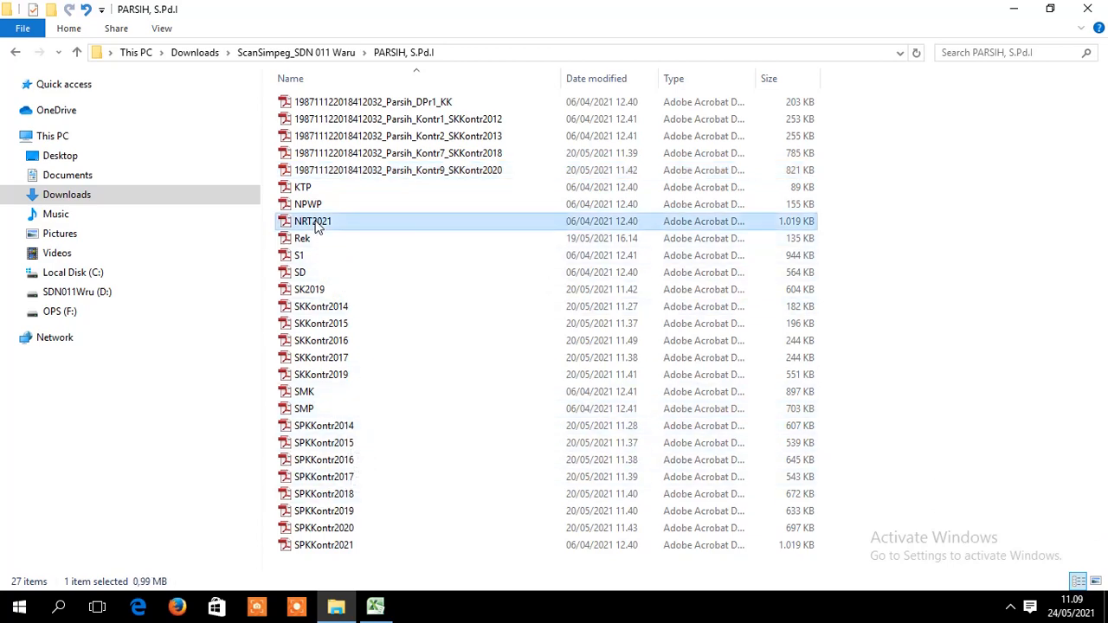
right_click(317, 223)
left_click(376, 545)
key("ctrl+v")
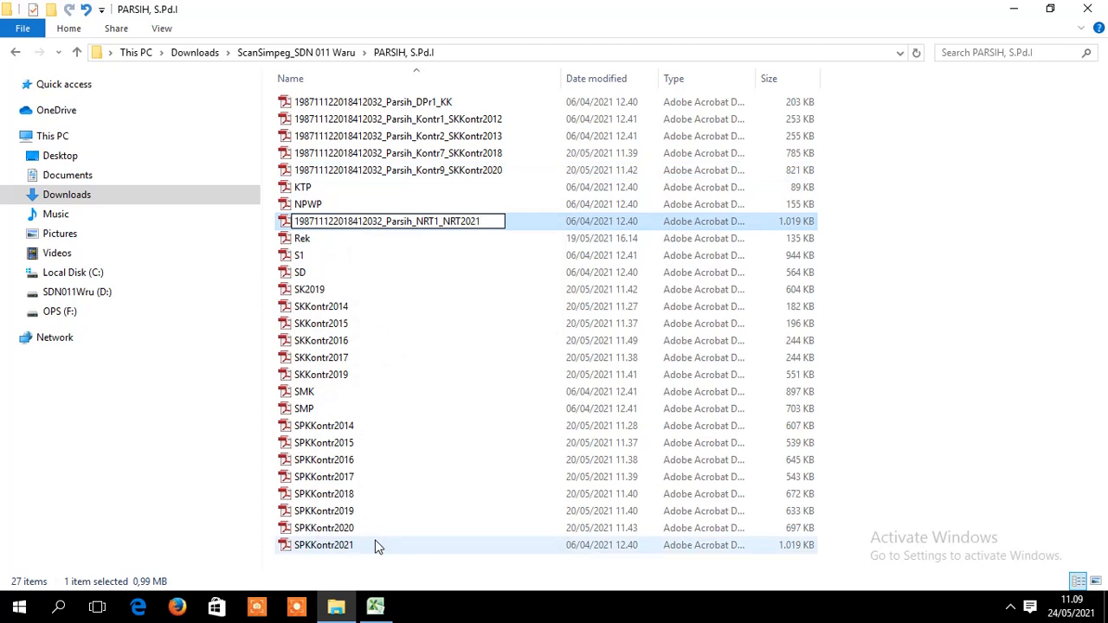
key("Return")
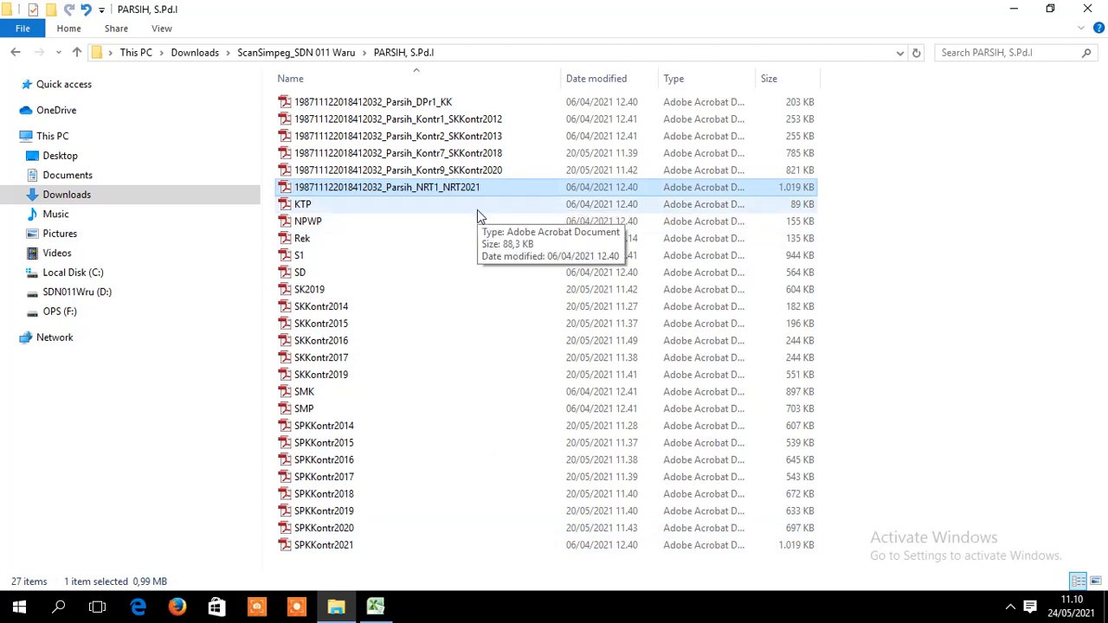
- Compare H28, H29 and E28, then copy H28's _Kontr1_SPKKontr2000 name for the scans folder
left_click(380, 607)
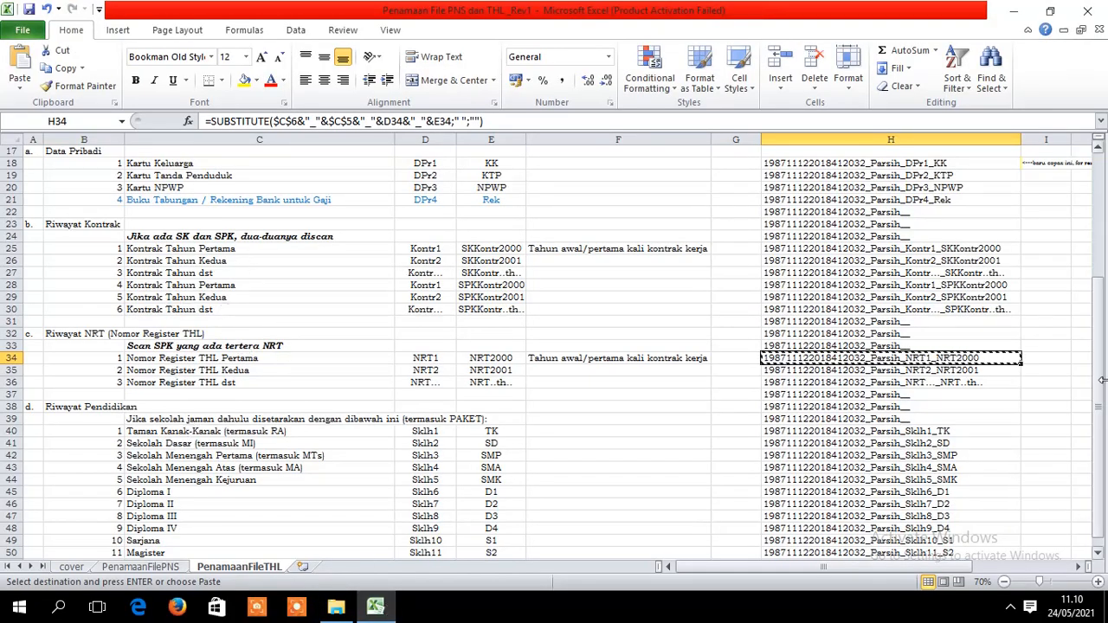
left_click_drag(1101, 286, 1103, 320)
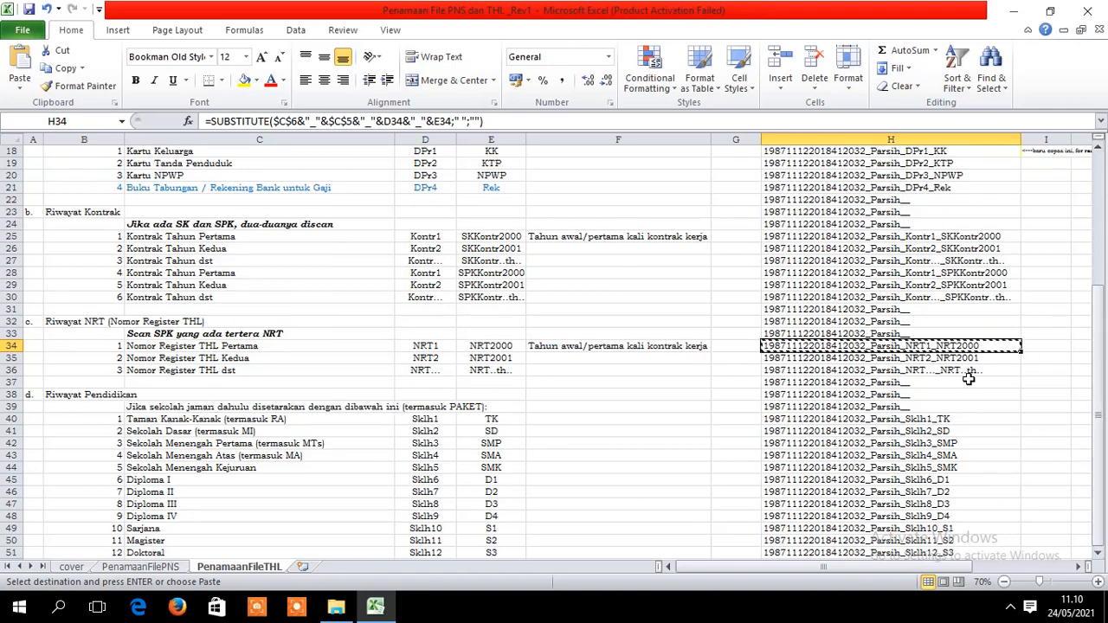
left_click(941, 273)
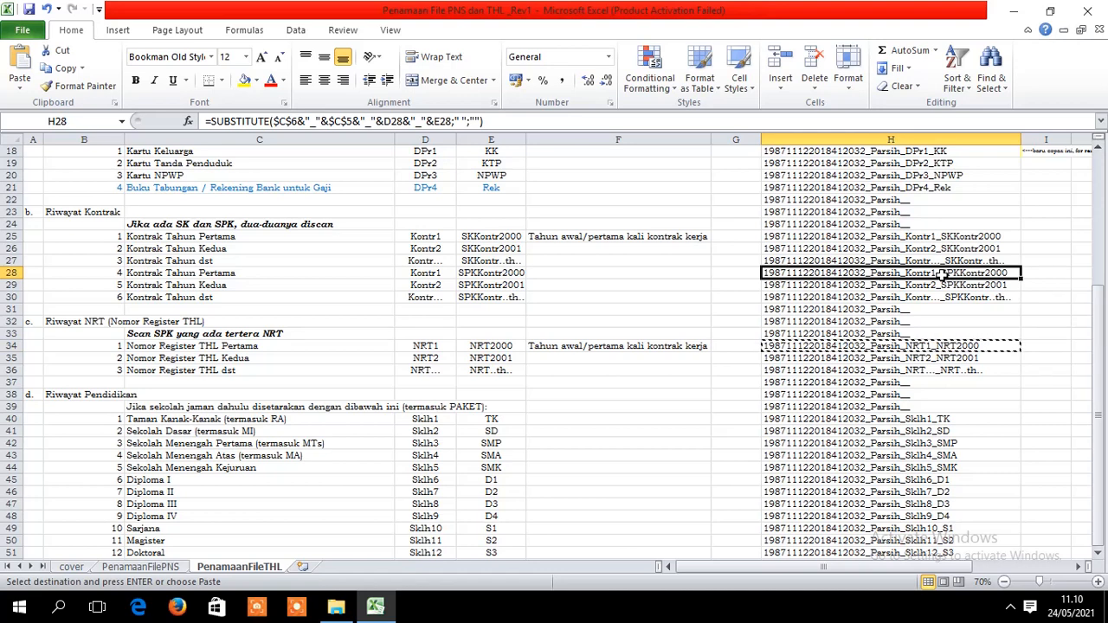
left_click(949, 288)
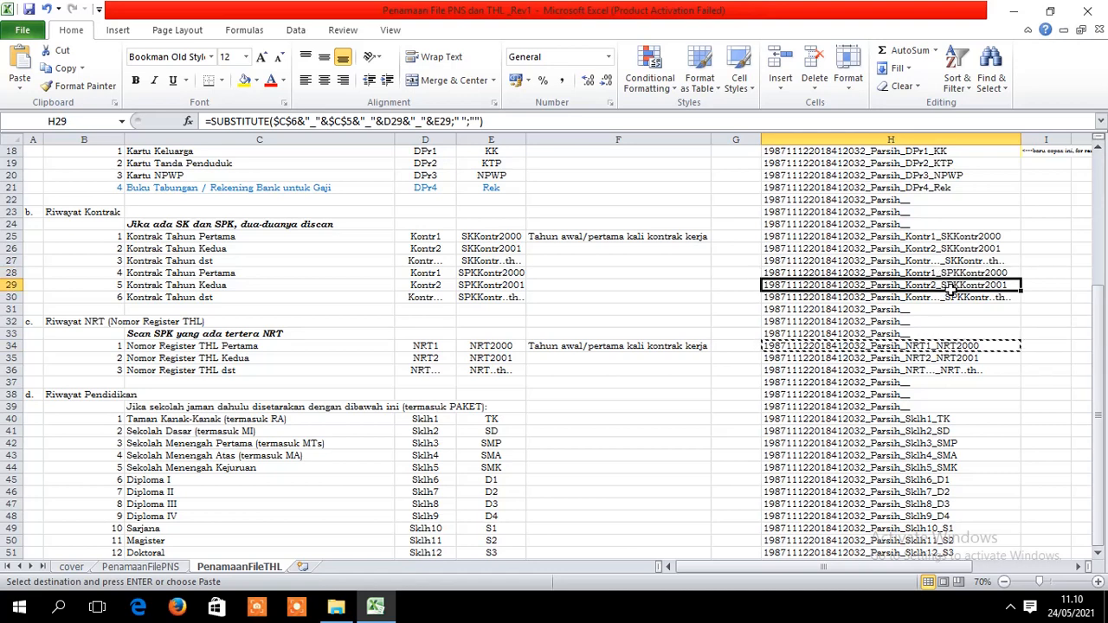
left_click(952, 275)
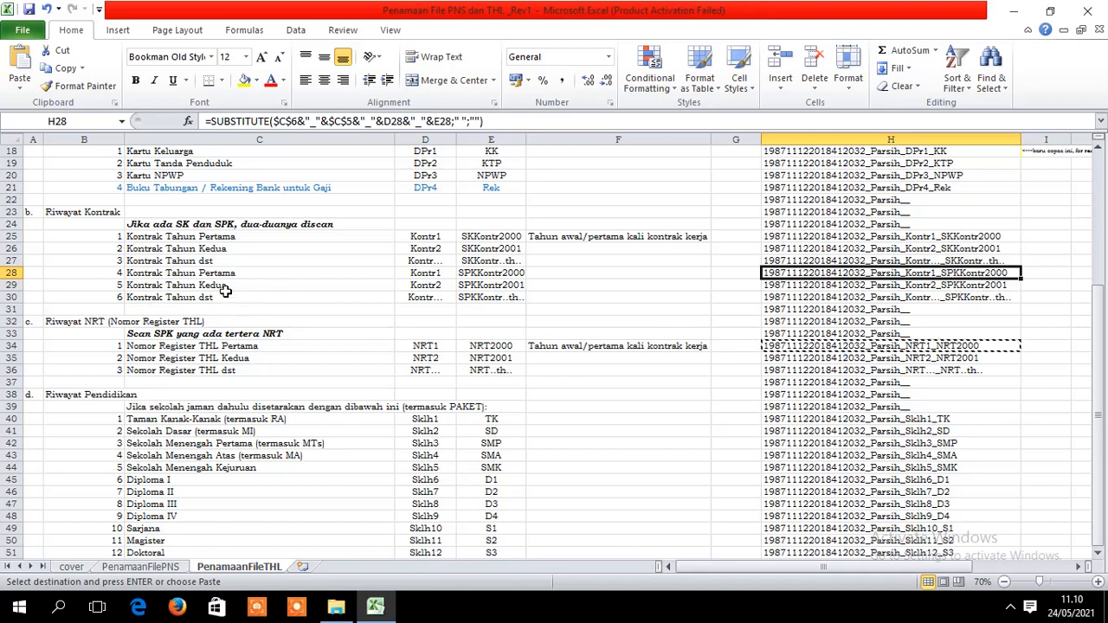
left_click(492, 275)
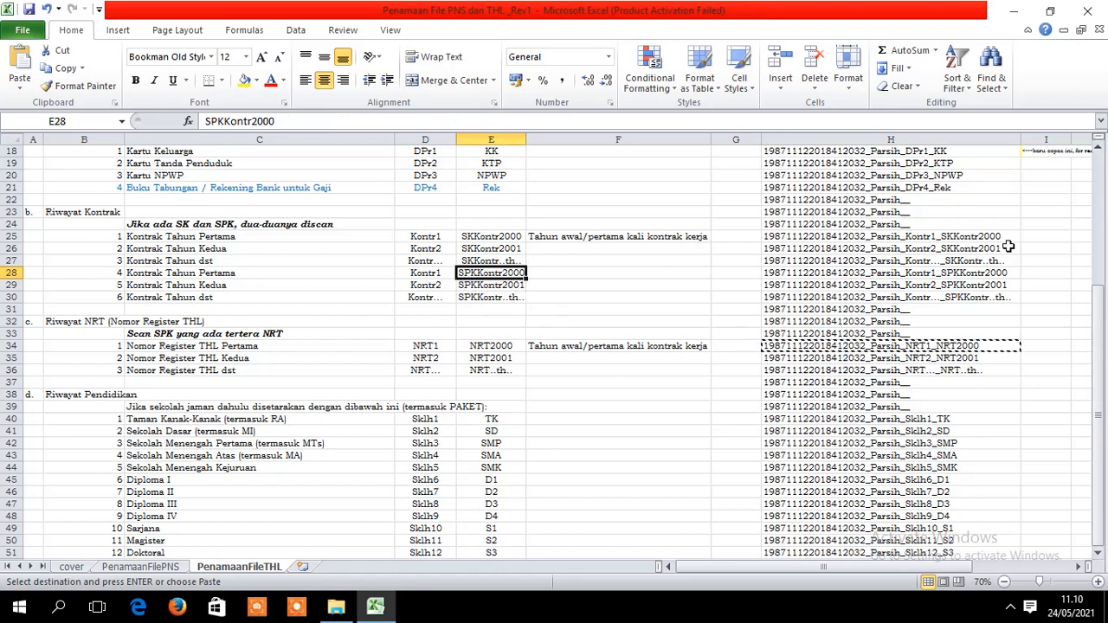
left_click(983, 272)
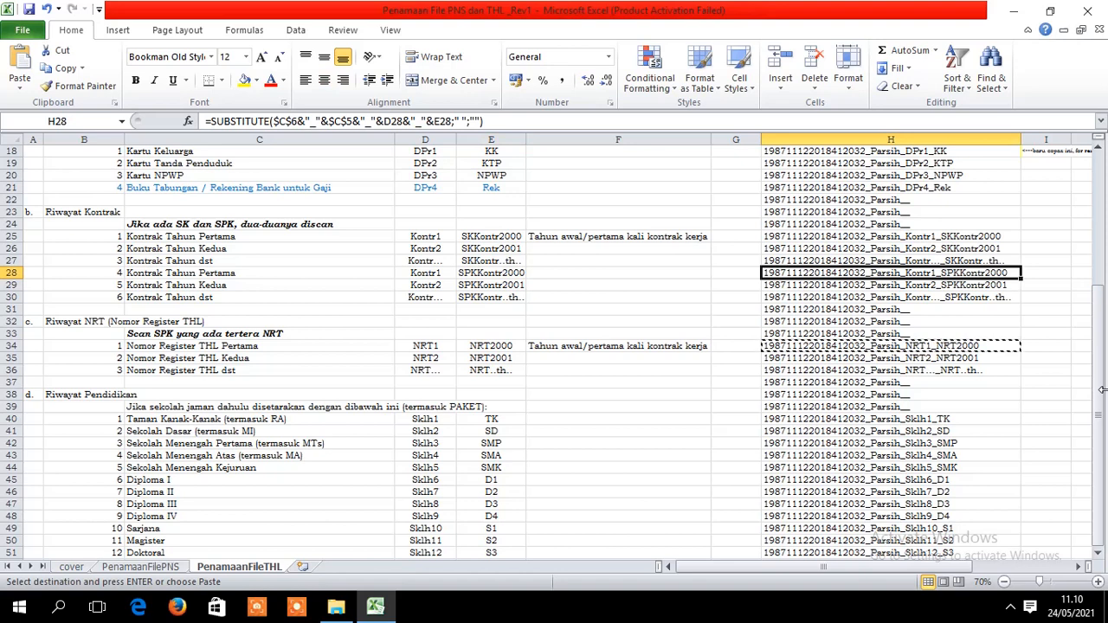
key("ctrl+c")
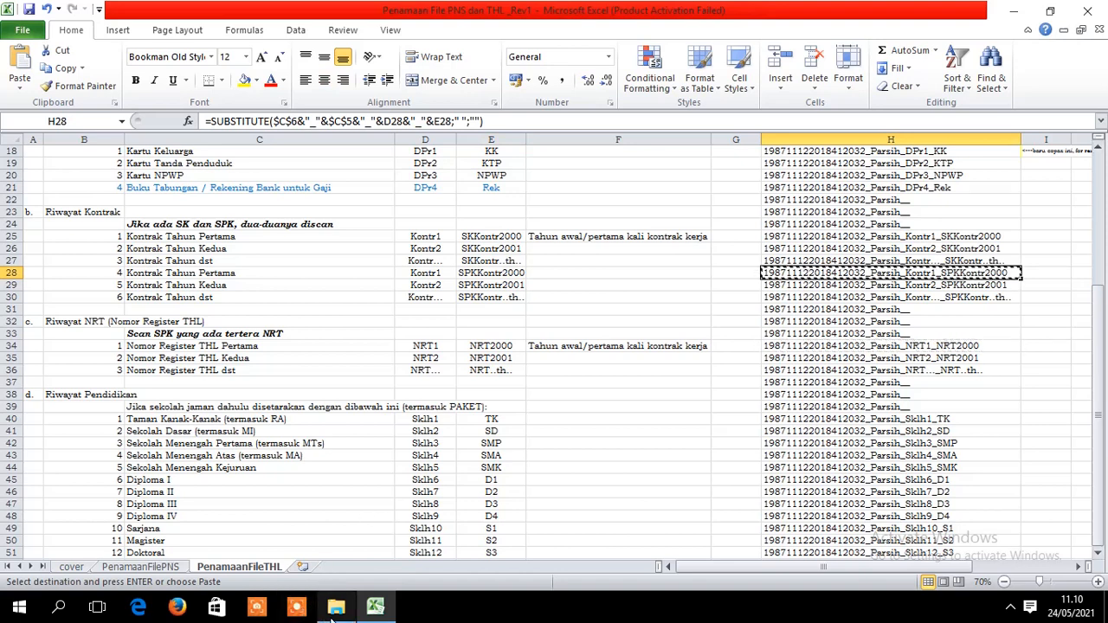
left_click(334, 608)
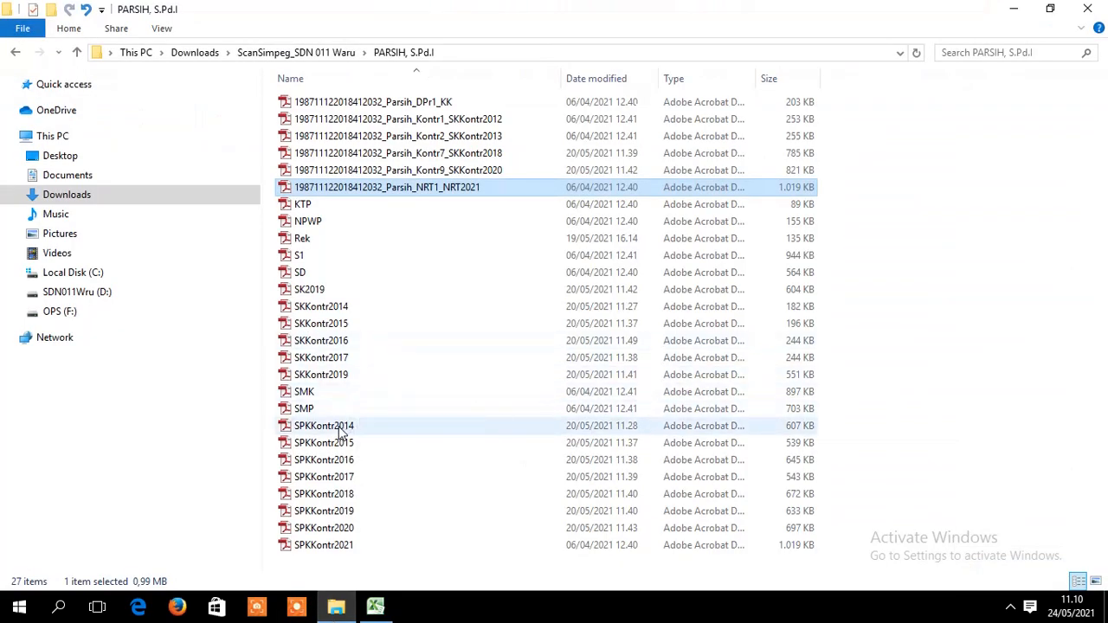
- Rename the SPKKontr2014 scan to the pasted name, changing the year to end _Kontr1_SPKKontr2014
left_click(342, 432)
right_click(342, 433)
left_click(427, 390)
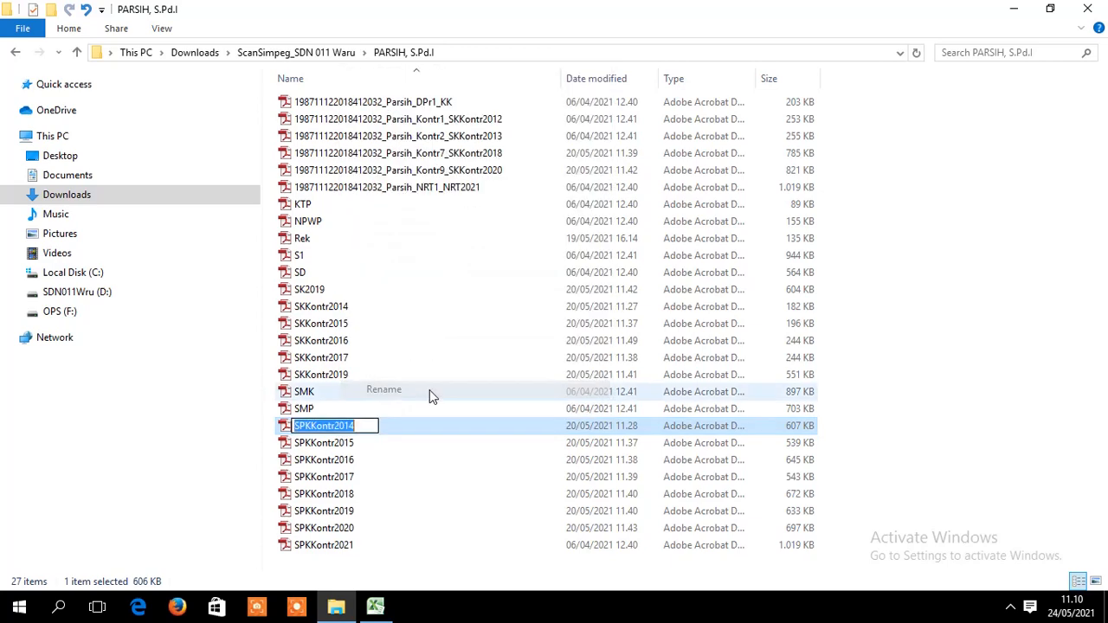
key("ctrl+v")
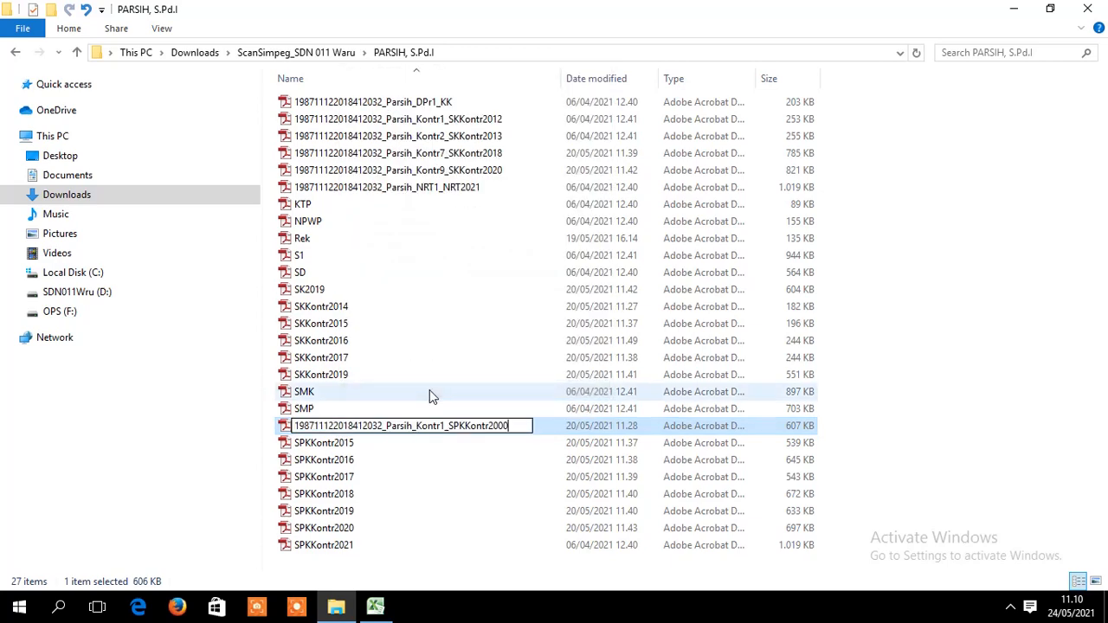
key("BackSpace")
key("BackSpace")
type("14")
key("Return")
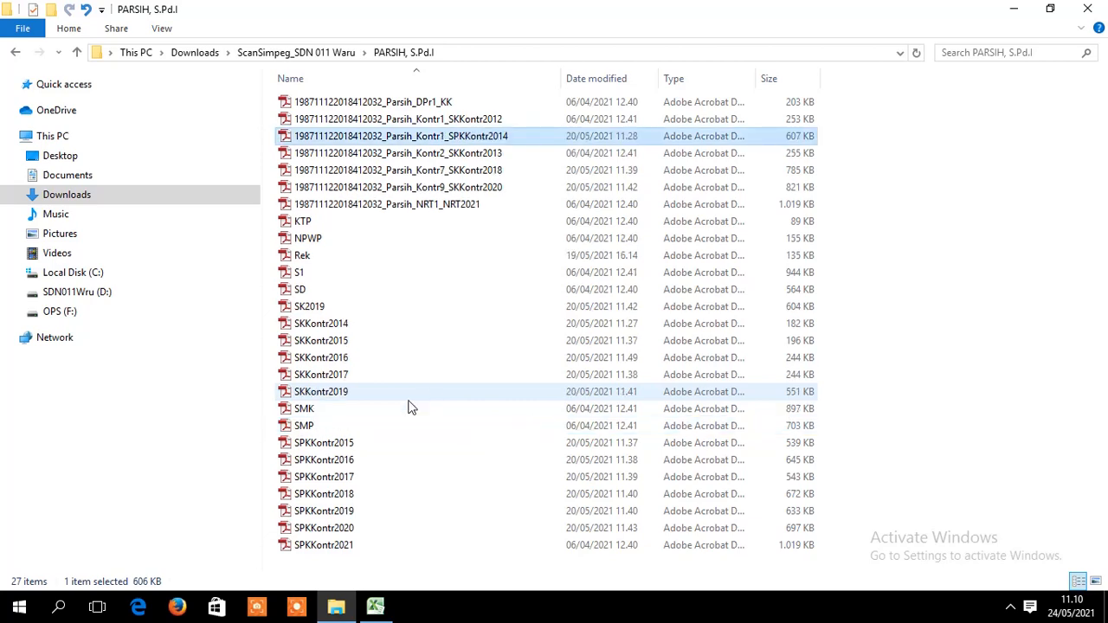
- Rename the SPKKontr2015 scan with the pasted name, changing Kontr1 to Kontr2
left_click(345, 449)
right_click(344, 448)
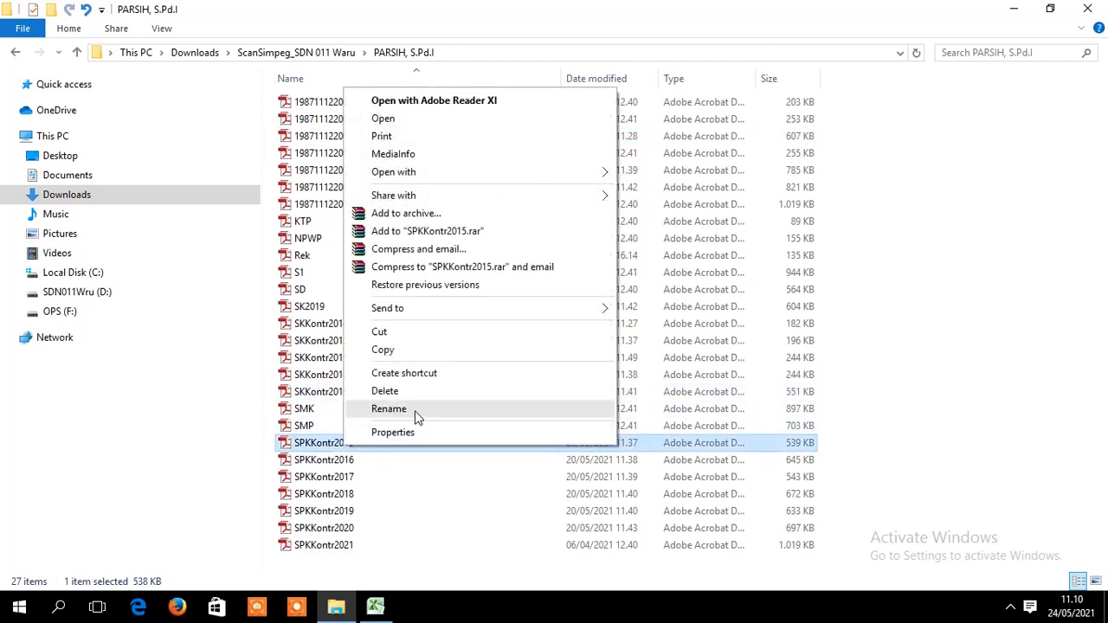
left_click(414, 412)
key("ctrl+v")
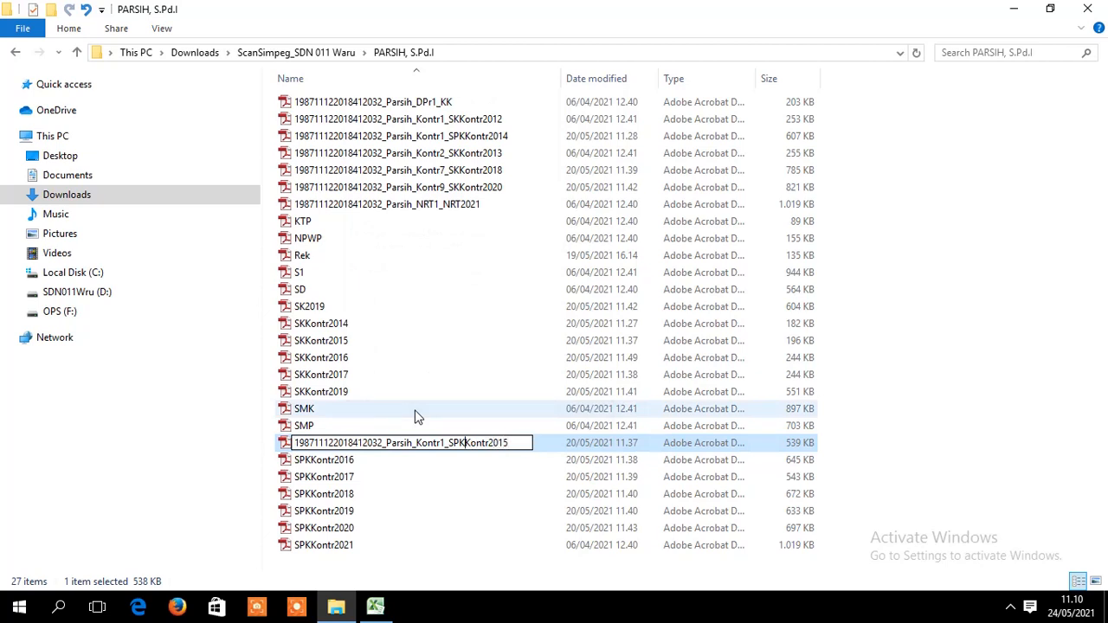
key("BackSpace")
type("2")
key("Return")
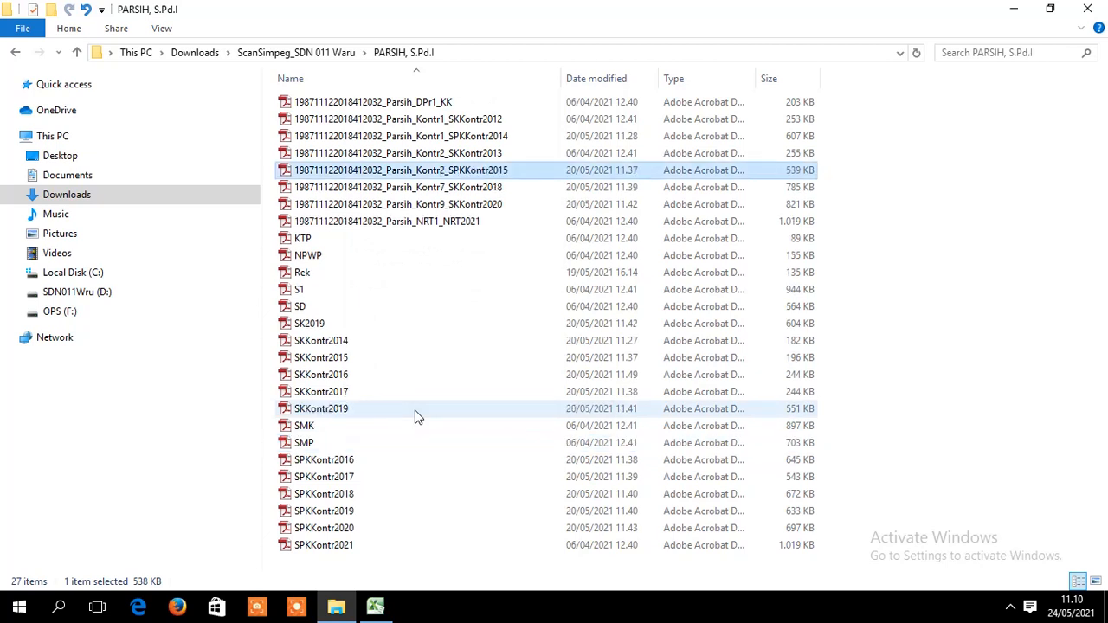
- Rename SPKKontr2021 to the pasted name with Kontr8, then compare it with the NRT2021 scan
right_click(334, 547)
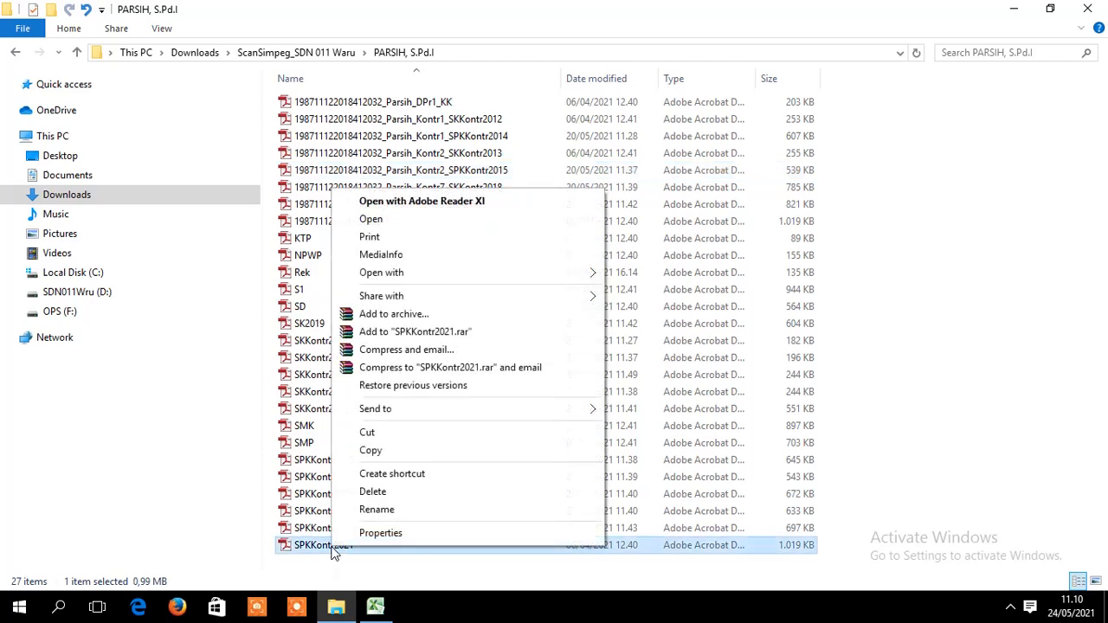
left_click(377, 510)
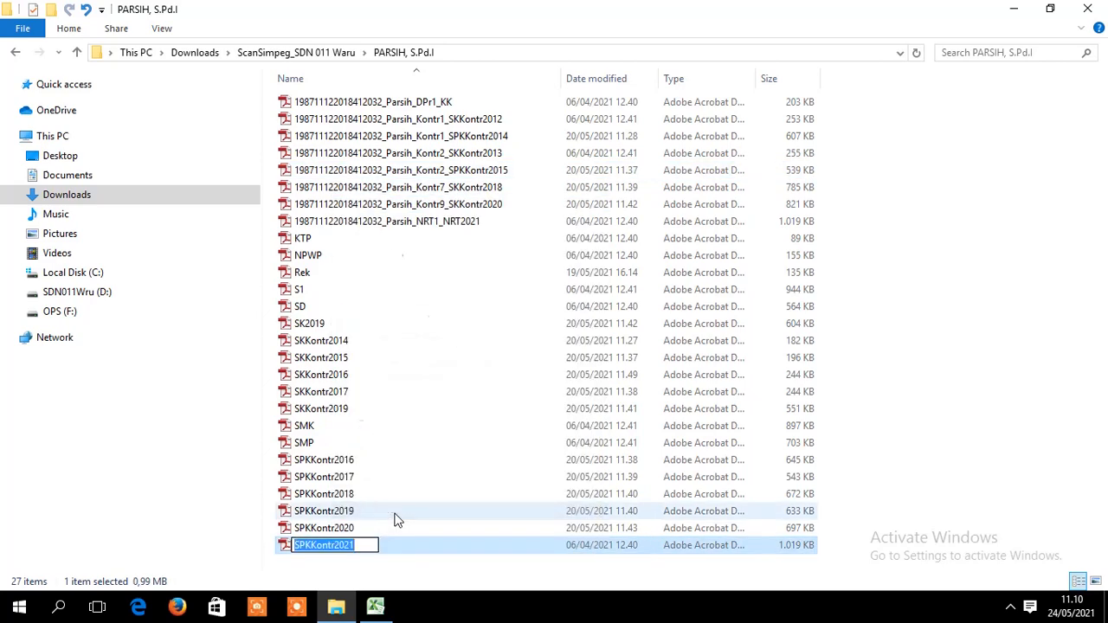
key("ctrl+v")
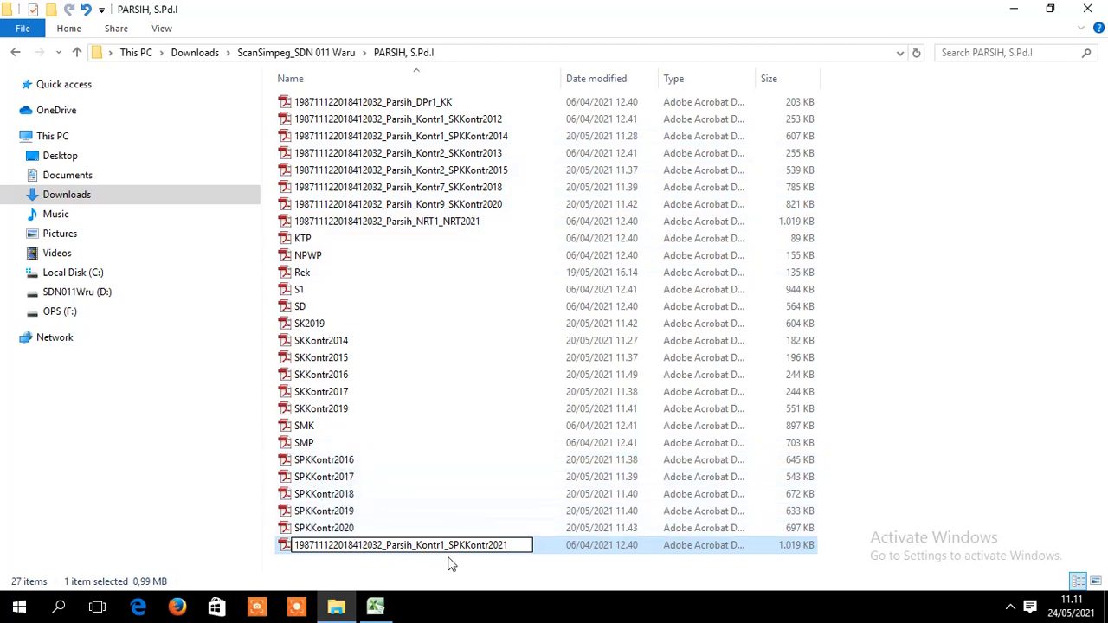
key("BackSpace")
type("8")
key("Return")
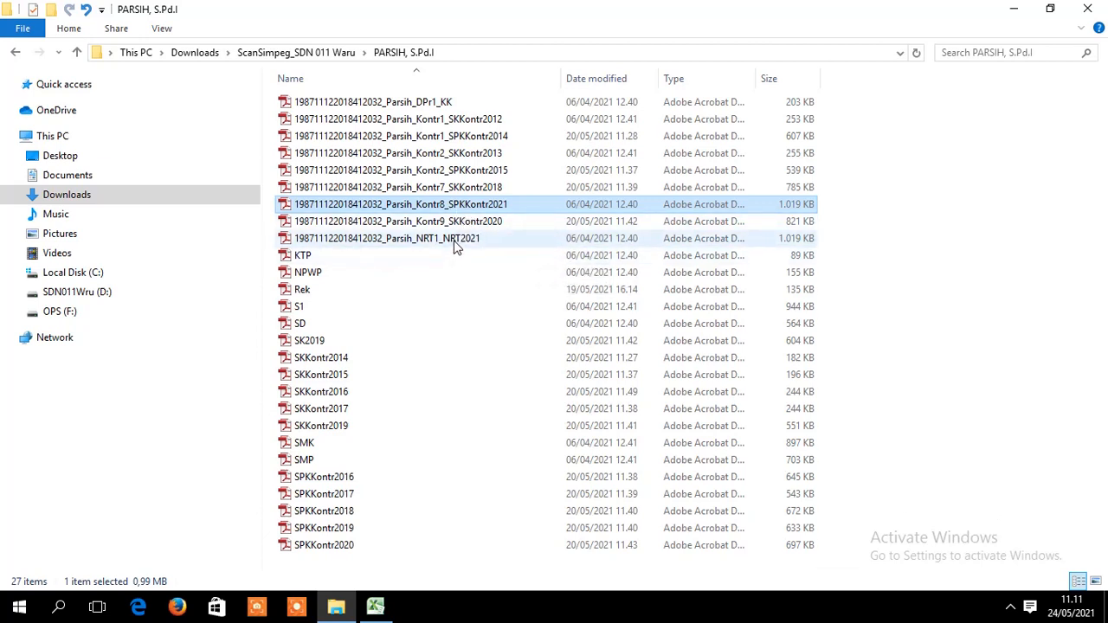
left_click(454, 241)
left_click(470, 205)
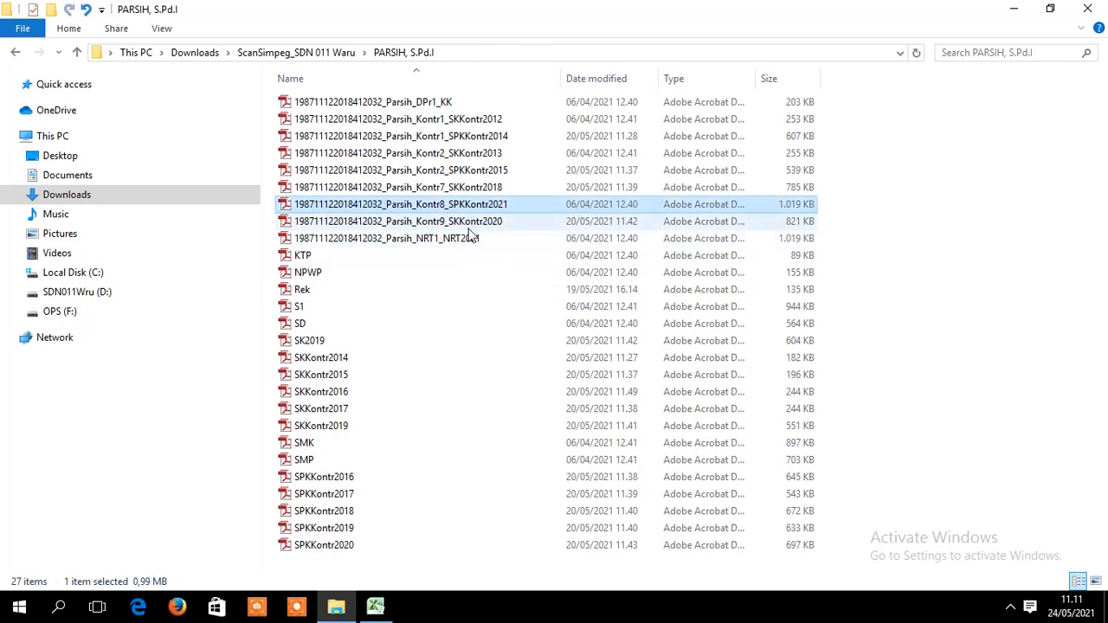
left_click(469, 236)
left_click(466, 204)
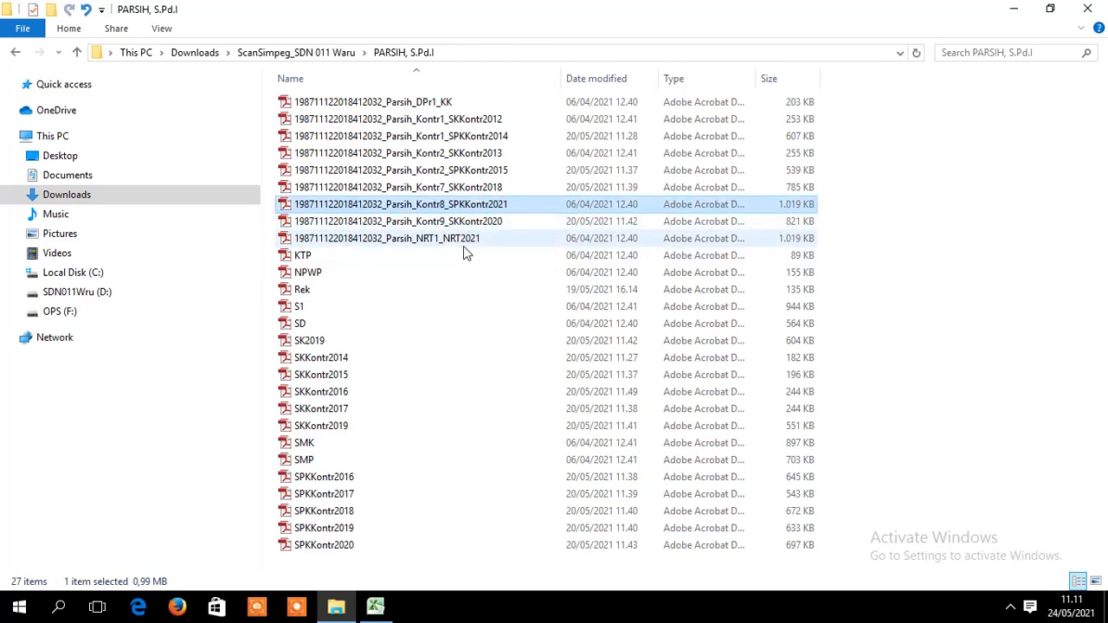
- Close the Penamaan File PNS dan THL _Rev1 workbook, choosing Save at the prompt
left_click(374, 605)
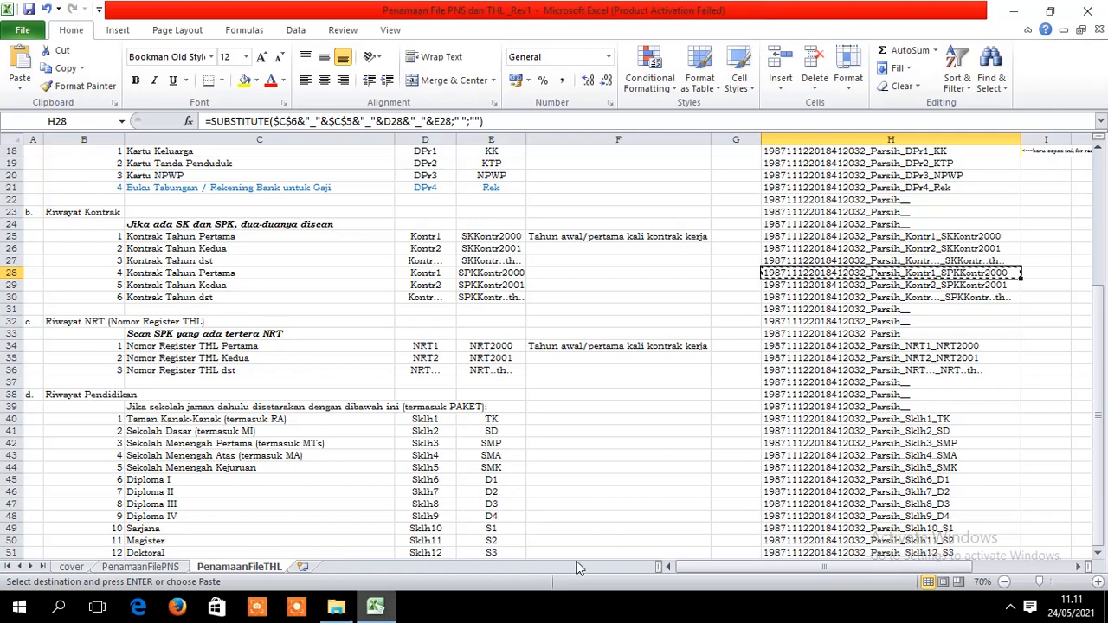
left_click_drag(1097, 298, 1104, 516)
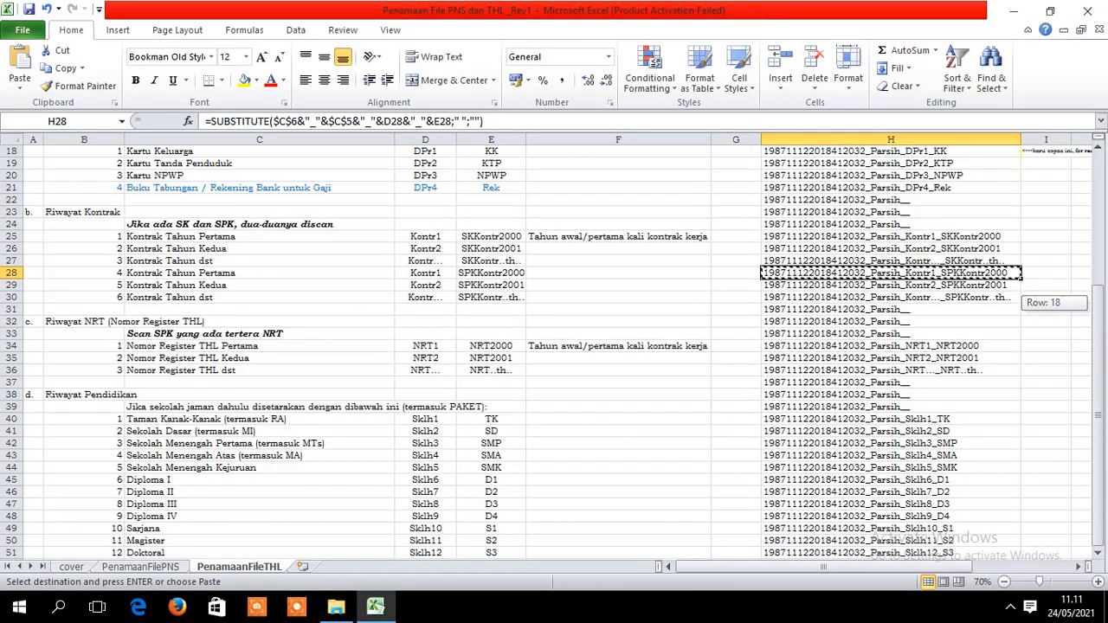
left_click(1087, 11)
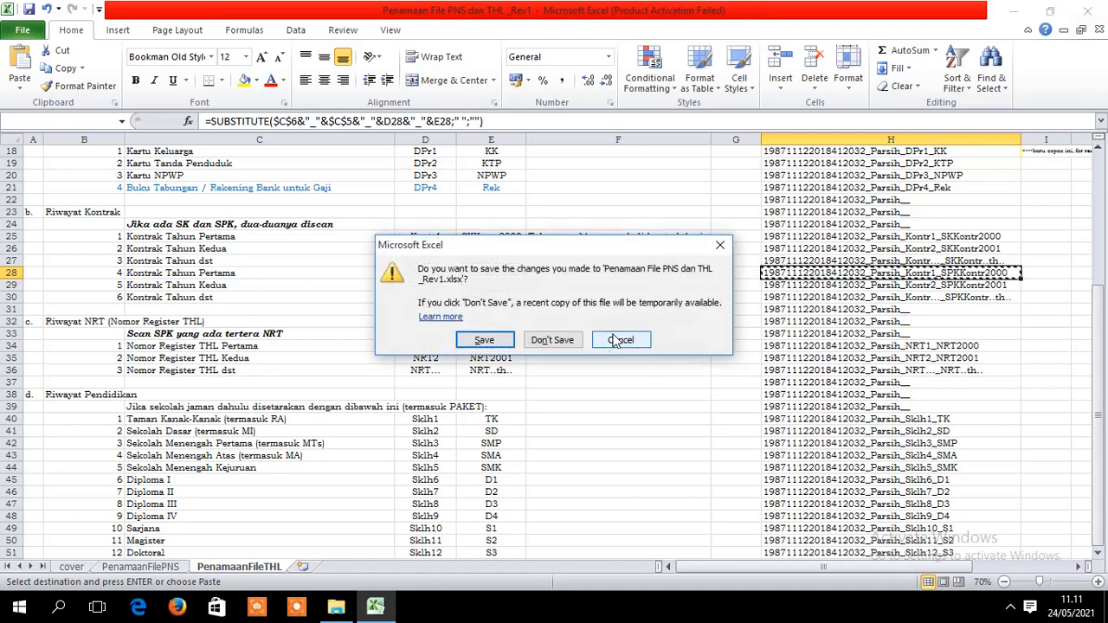
left_click(489, 341)
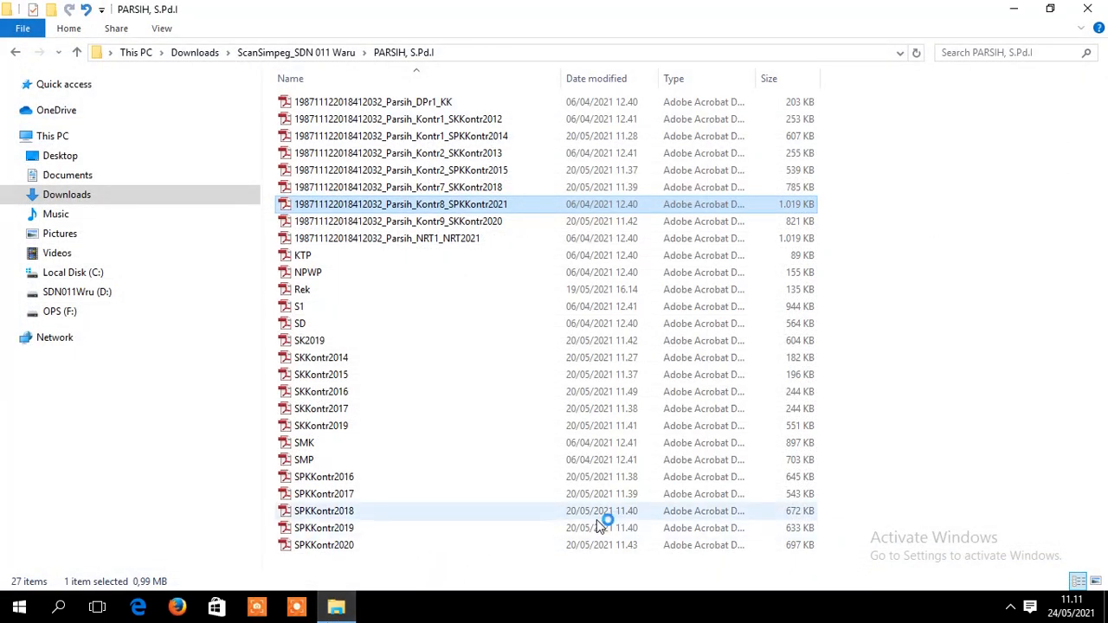
- Go back through ScanSimpeg_SDN 011 Waru to Downloads, then minimize File Explorer
left_click(16, 52)
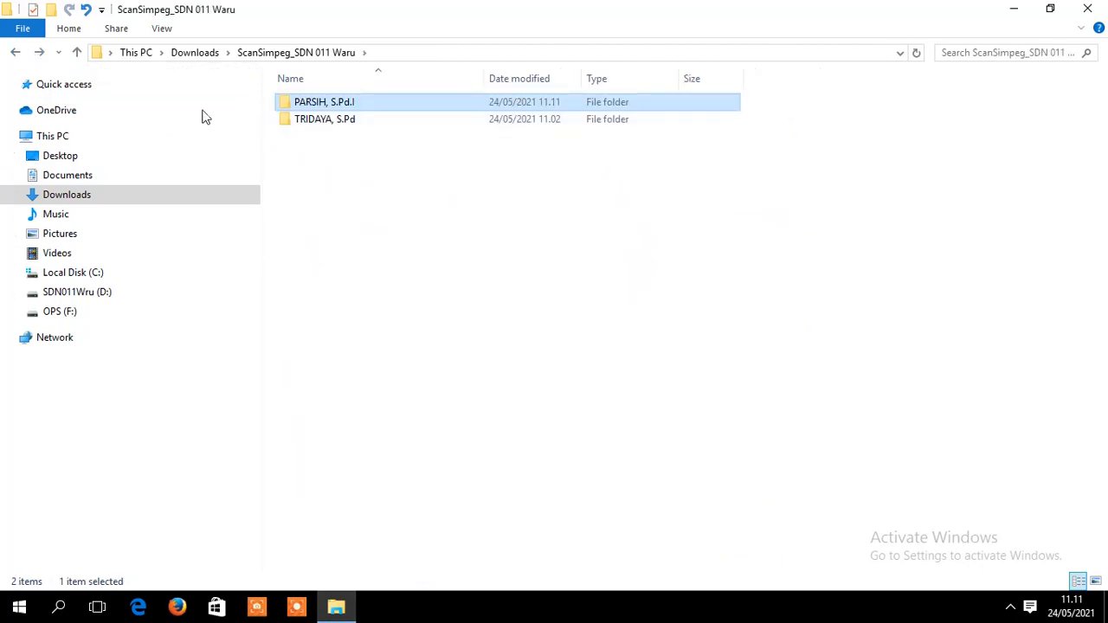
left_click(13, 55)
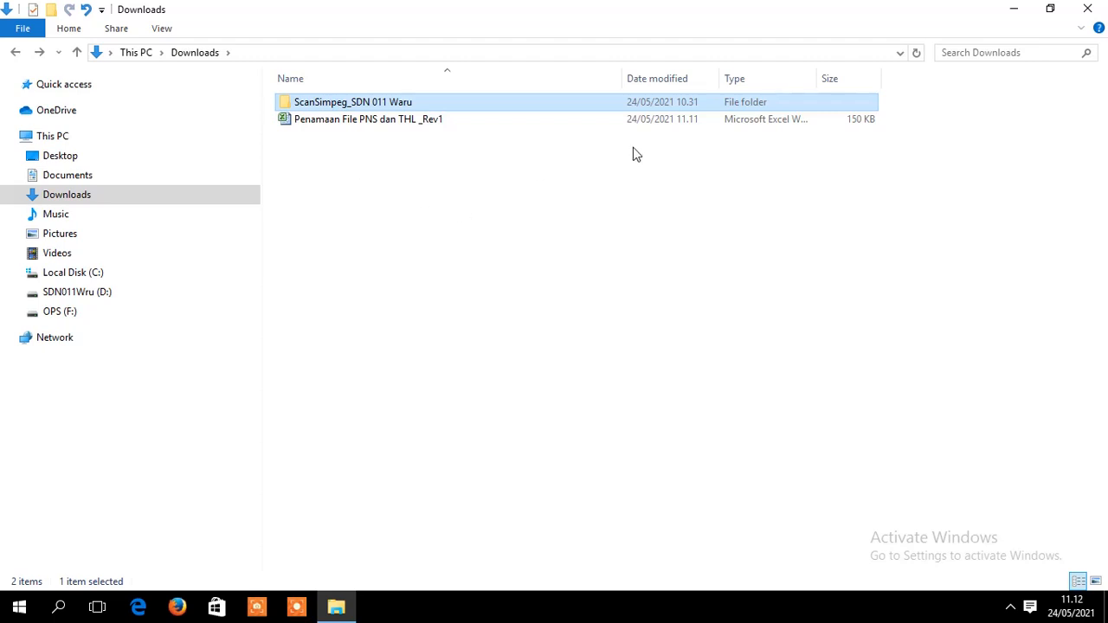
left_click(1014, 10)
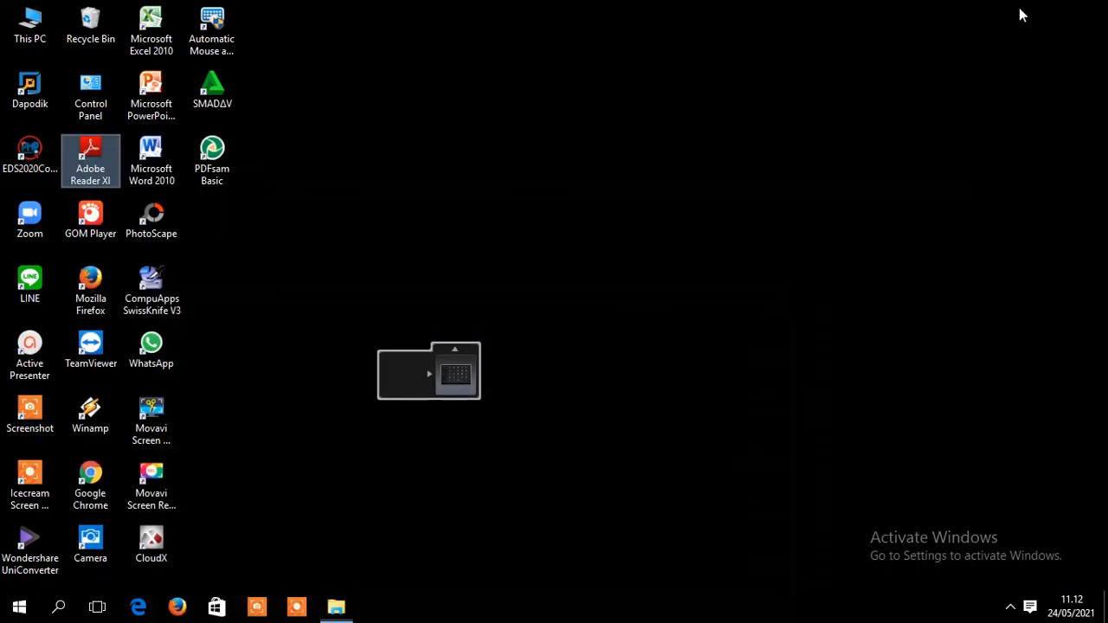
- Launch Chrome and search Google for dropbox using the 'dr' address-bar suggestion
left_click(93, 484)
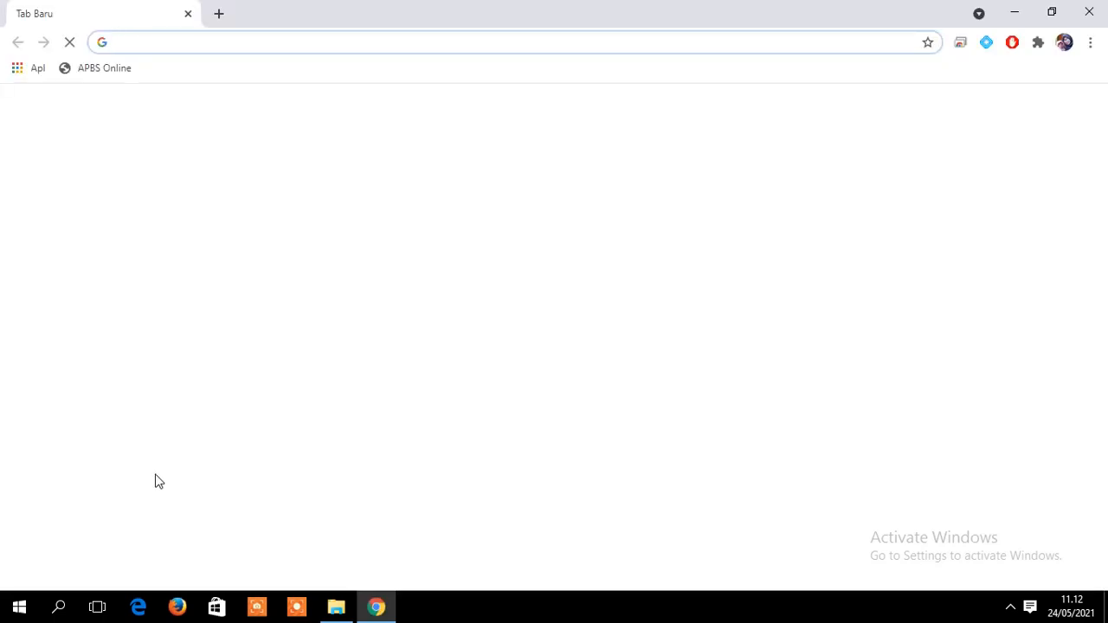
left_click(179, 44)
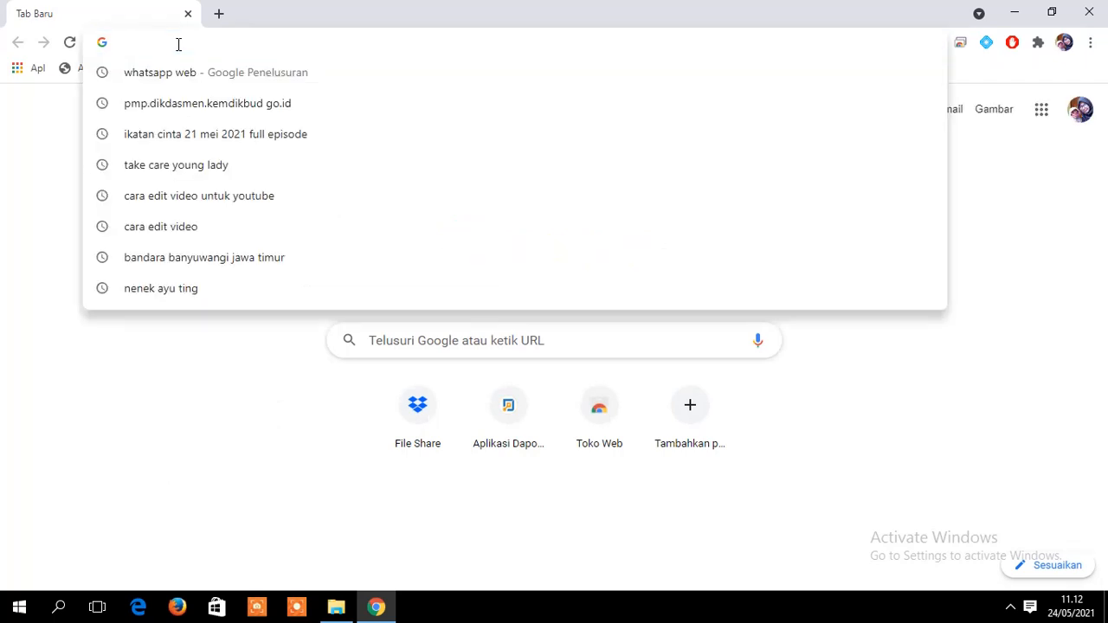
type("dr")
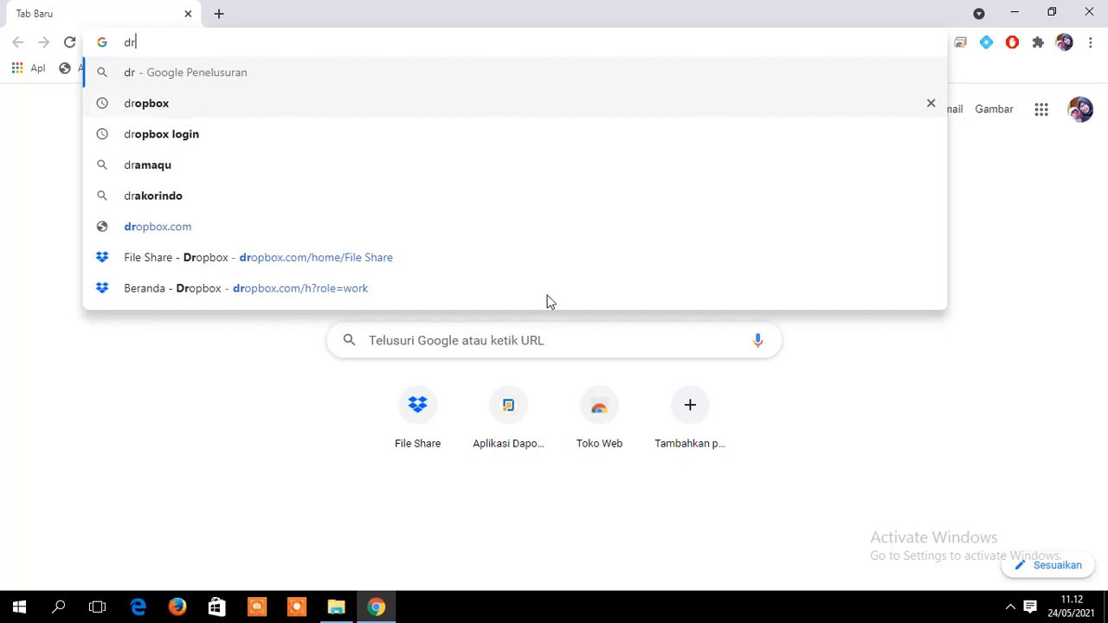
left_click(164, 105)
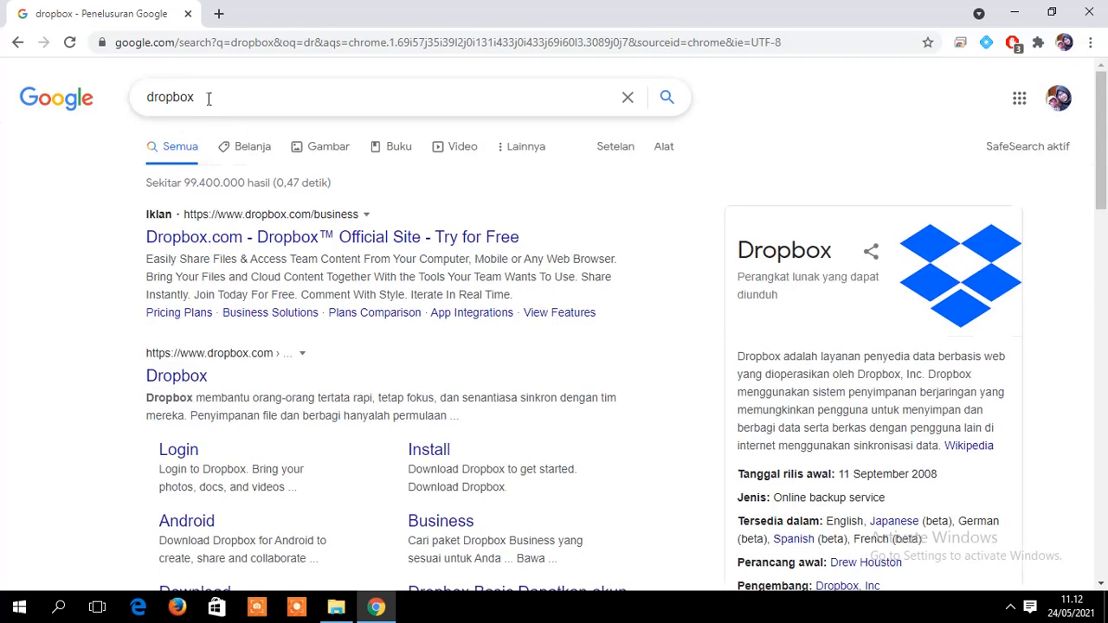
- Open the Dropbox site from the results and sign out with Keluar in the avatar menu
left_click(168, 378)
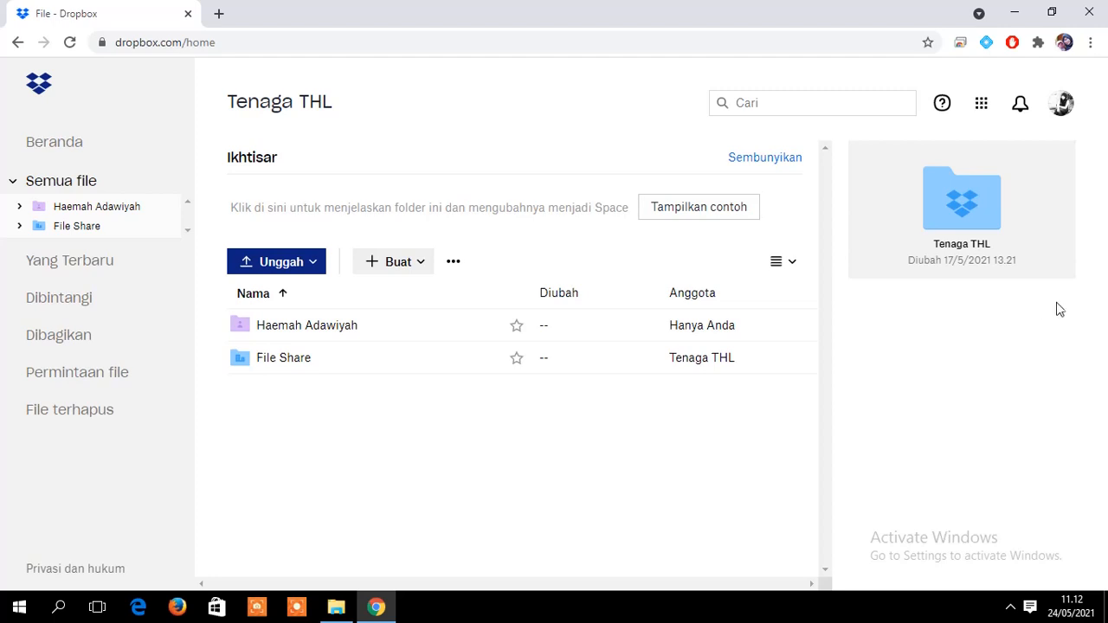
left_click(1063, 115)
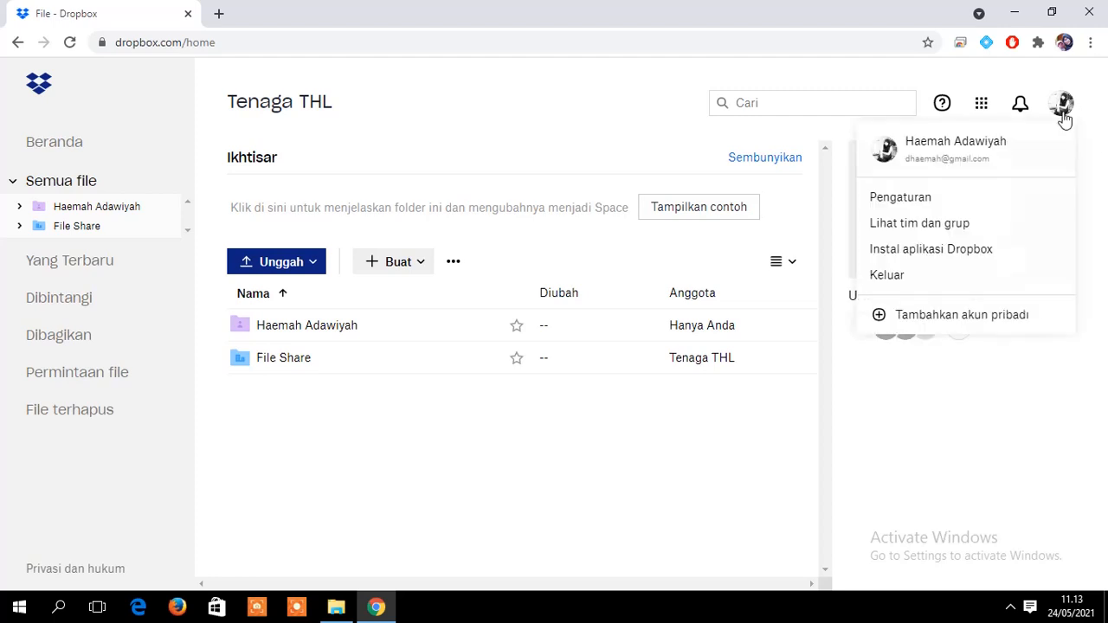
left_click(922, 277)
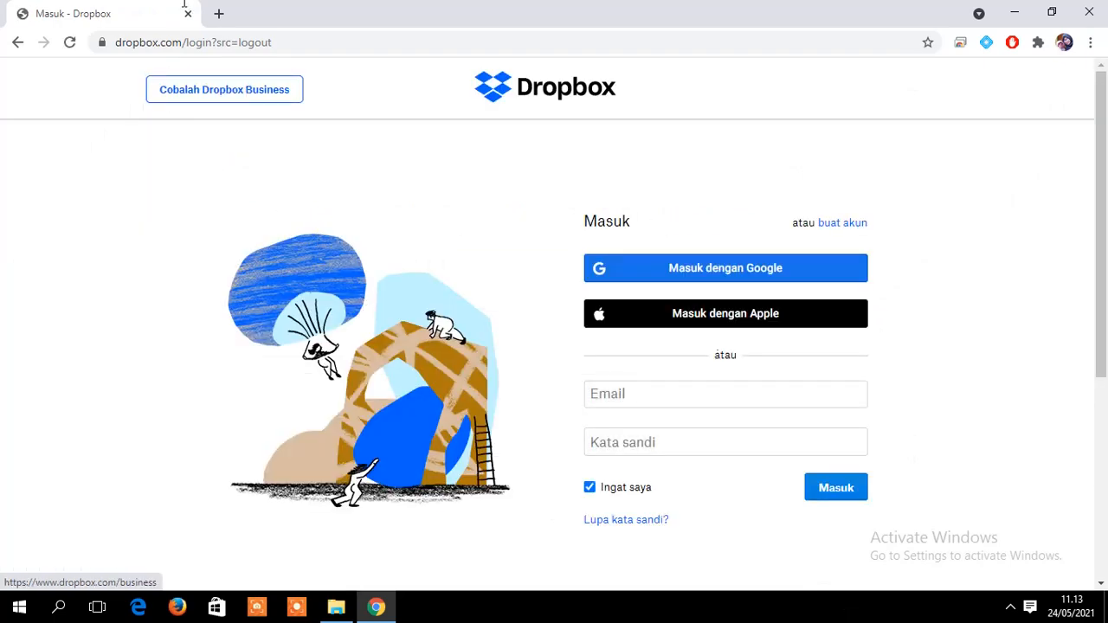
- Search dropbox again from the address bar to reach the Dropbox homepage
left_click(182, 42)
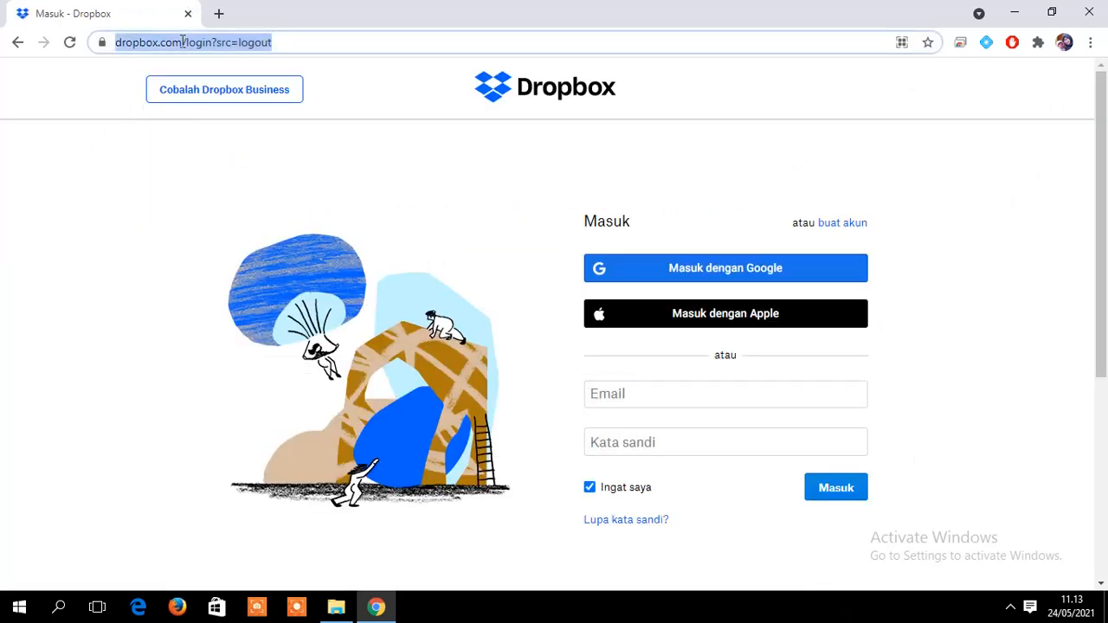
type("dr")
key("Return")
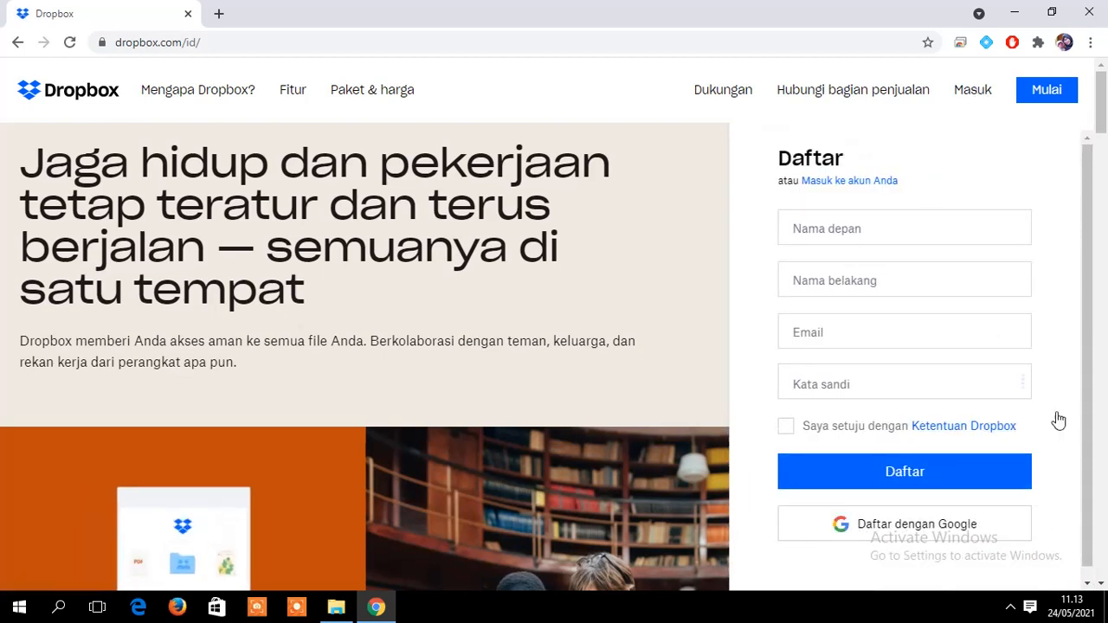
- Sign in through Masuk dengan Google, picking the Google account to reach the Tenaga THL home
scroll(1083, 424, "down", 1)
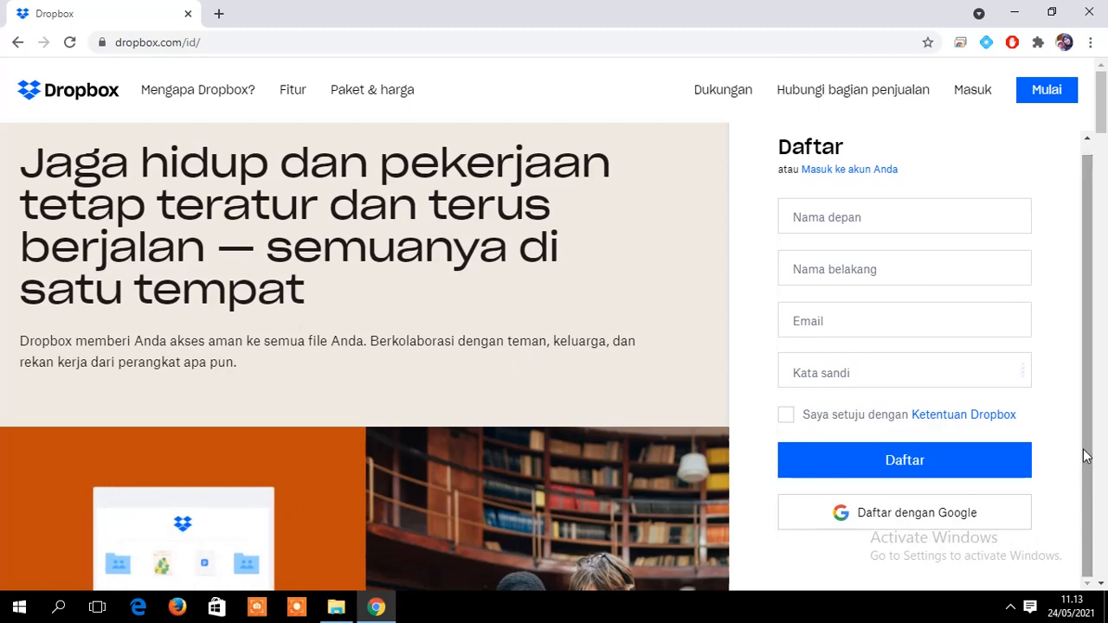
left_click(973, 90)
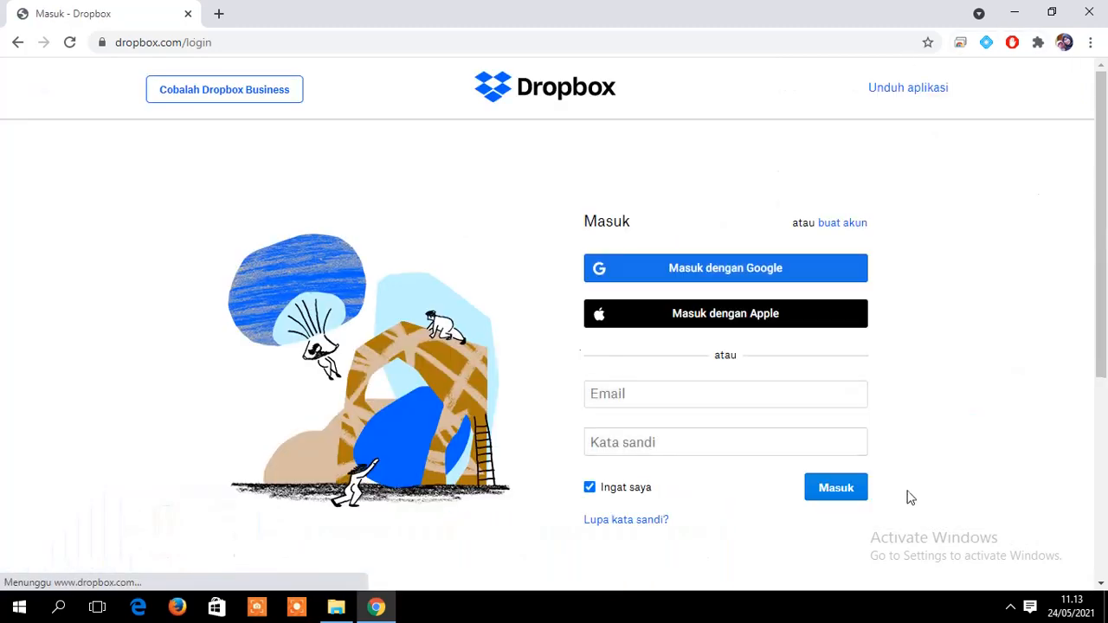
left_click(734, 275)
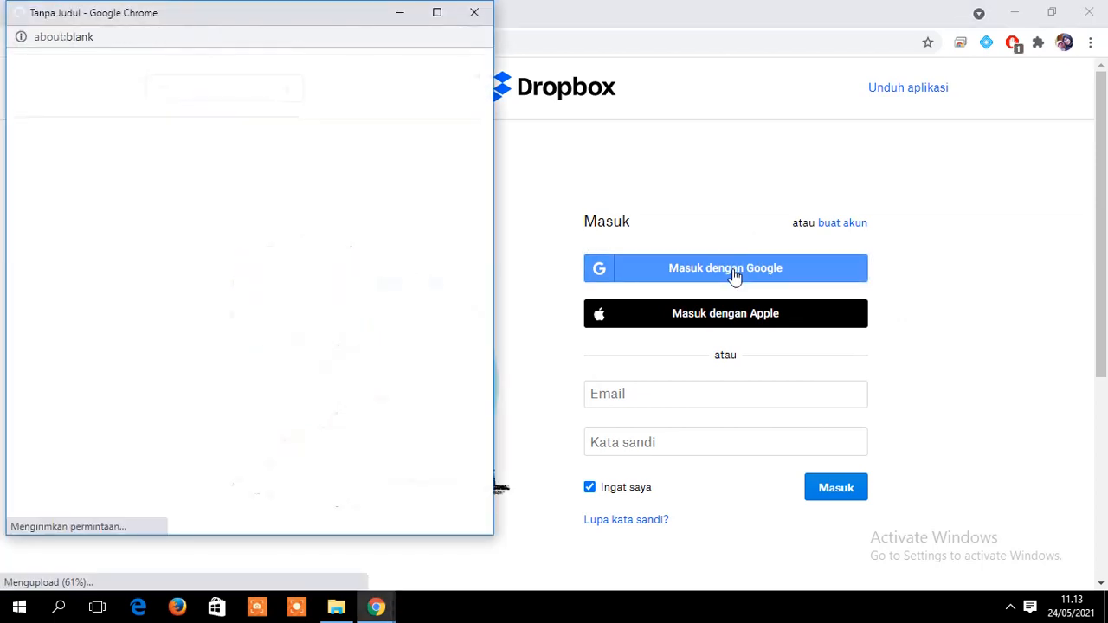
left_click(437, 13)
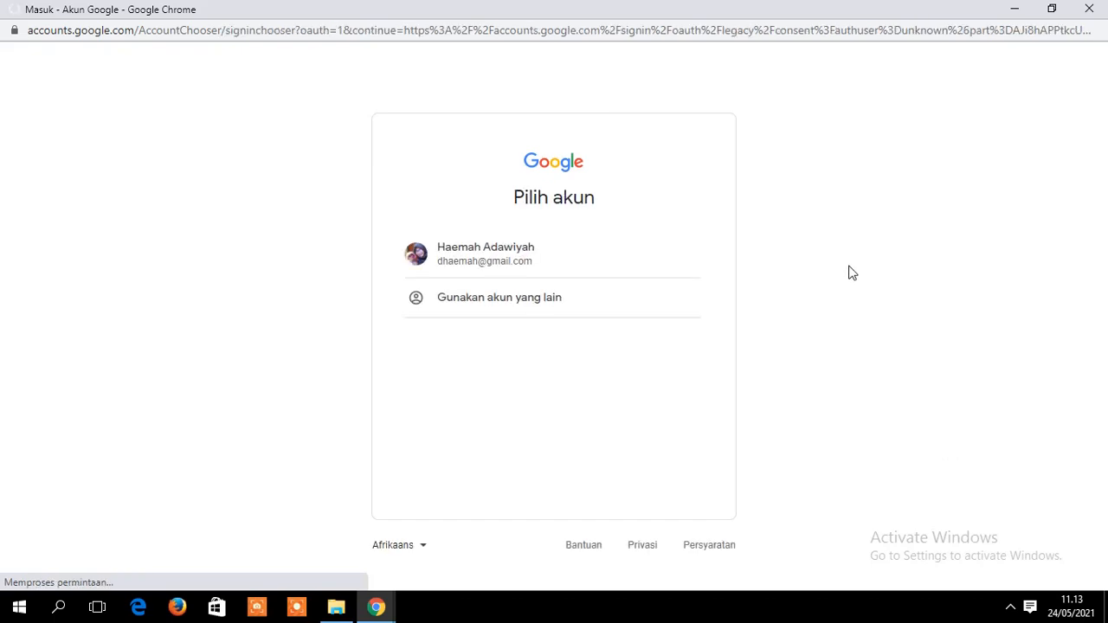
left_click(493, 262)
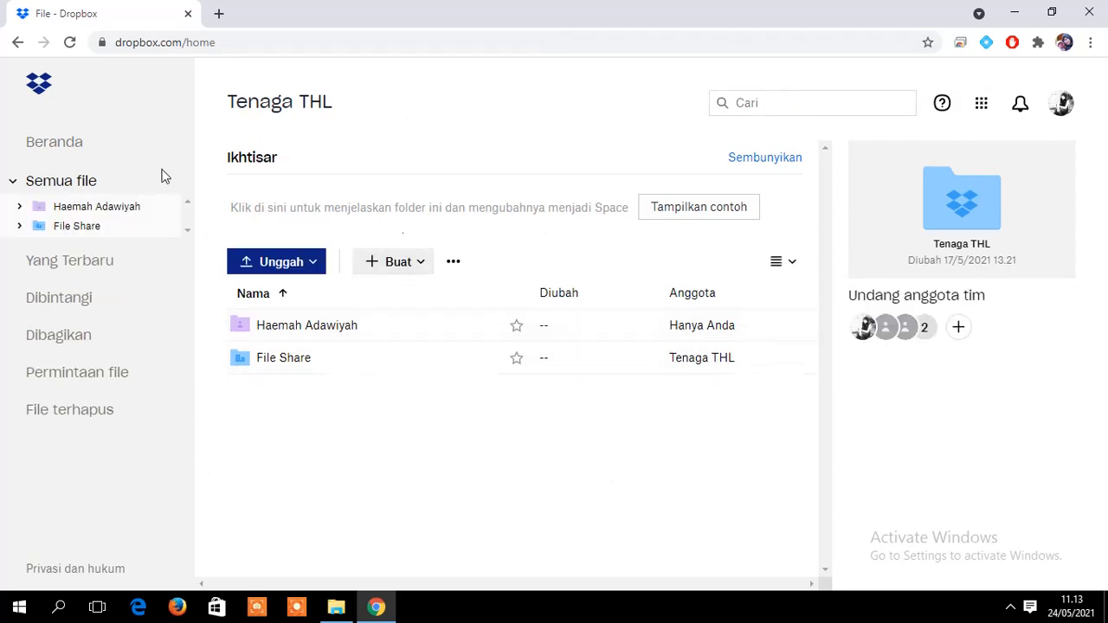
left_click(54, 149)
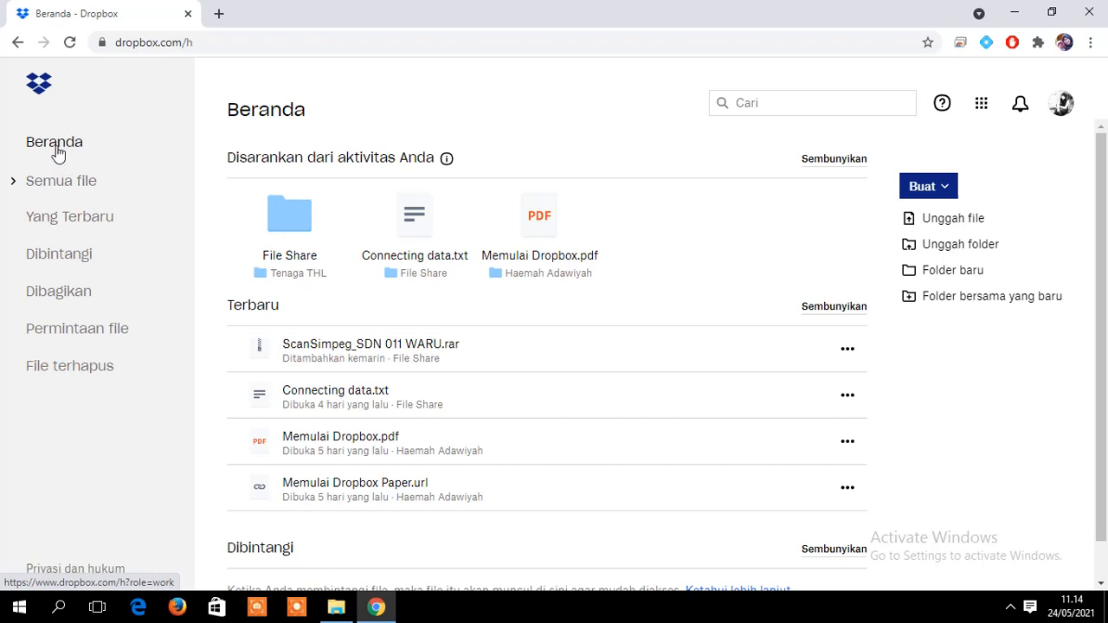
left_click(53, 189)
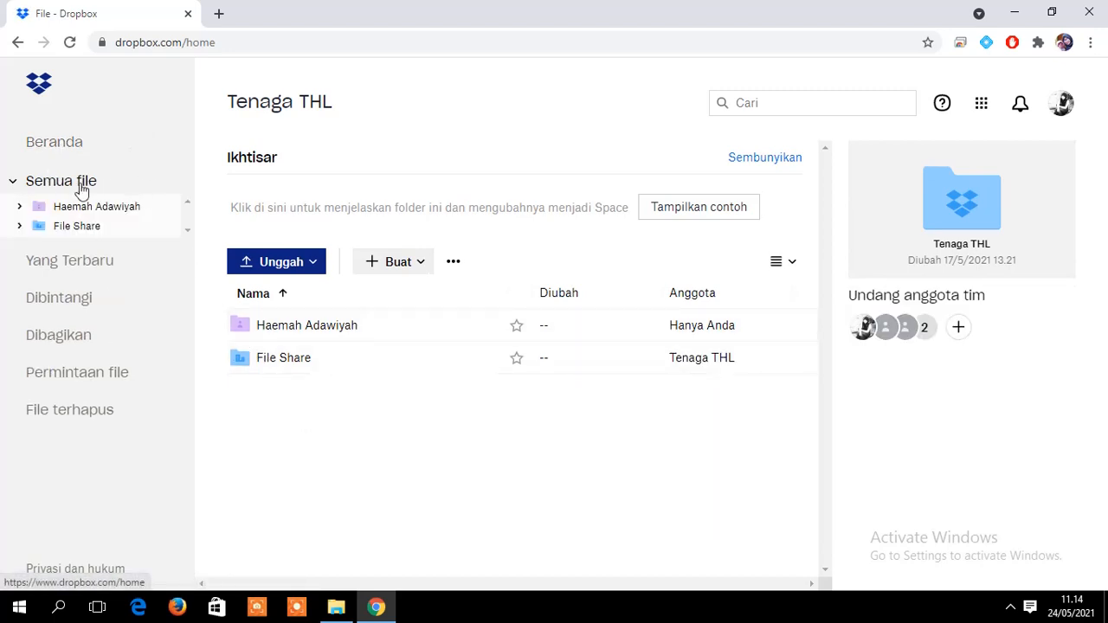
- Open the Dropbox Beranda home overview
left_click(54, 148)
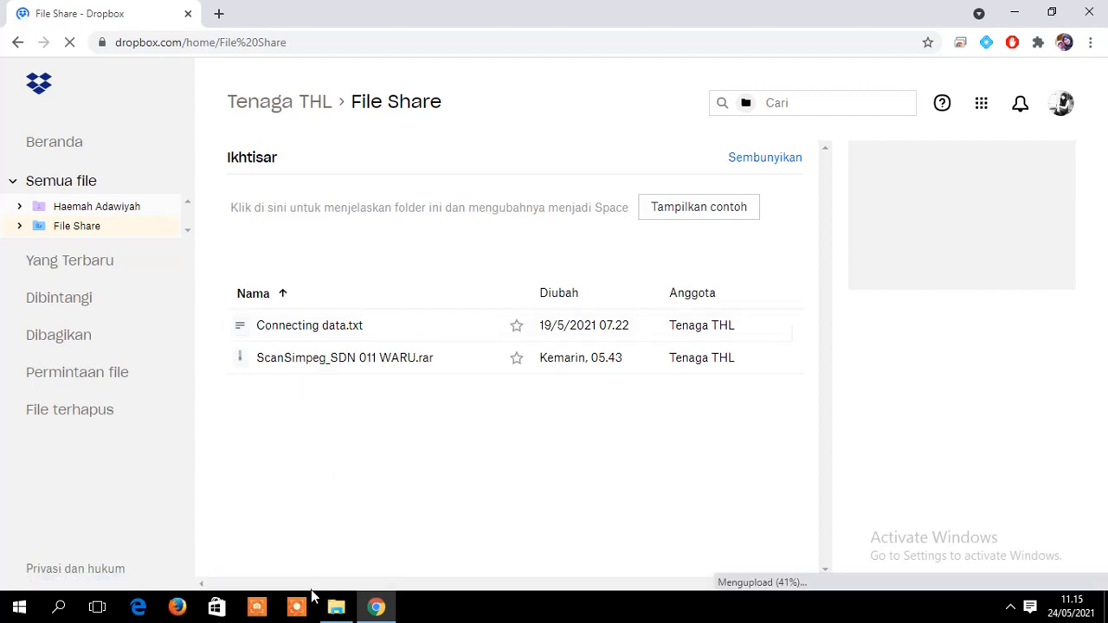
- Look over the Penamaan File PNS dan THL _Rev1 workbook in Downloads
left_click(339, 613)
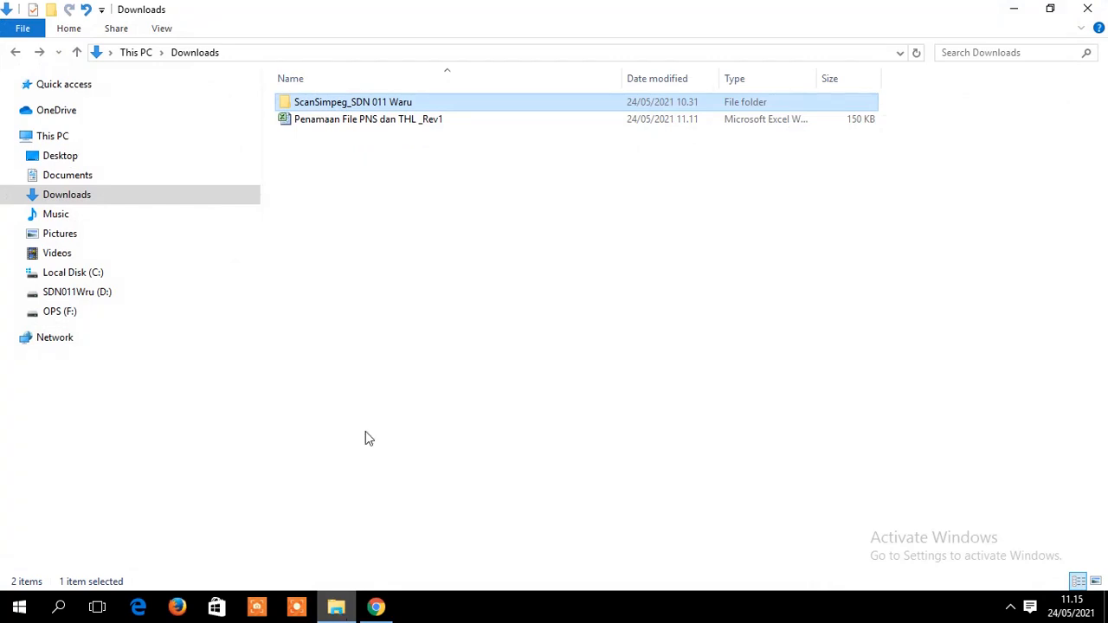
left_click(423, 130)
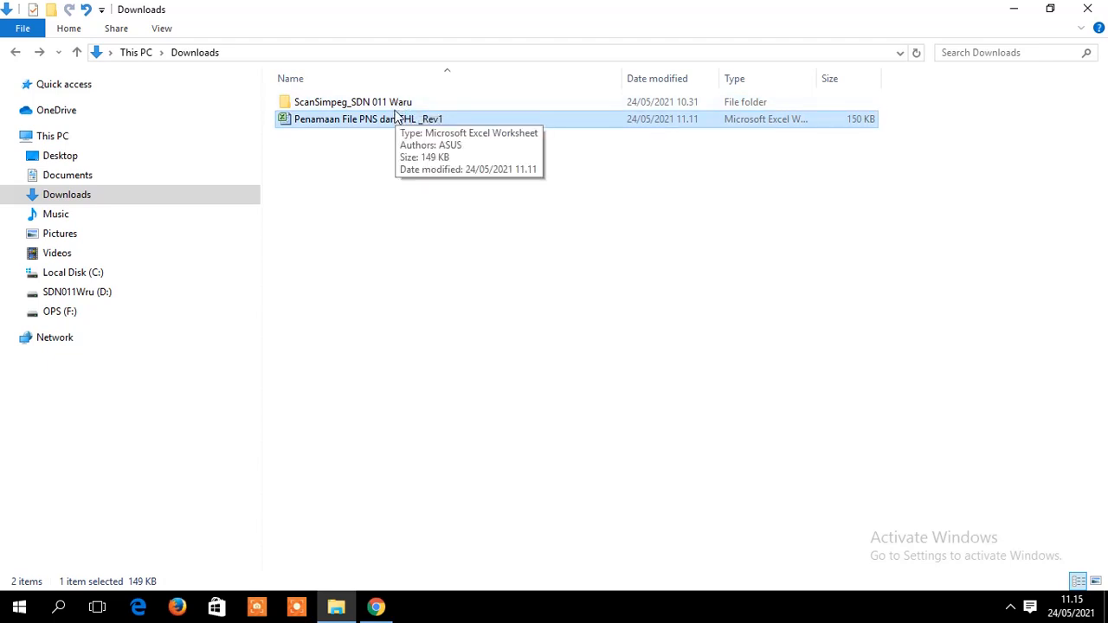
left_click(376, 608)
- Compress the ScanSimpeg_SDN 011 Waru folder into ScanSimpeg_SDN 011 Waru.rar and return to Dropbox
left_click(378, 609)
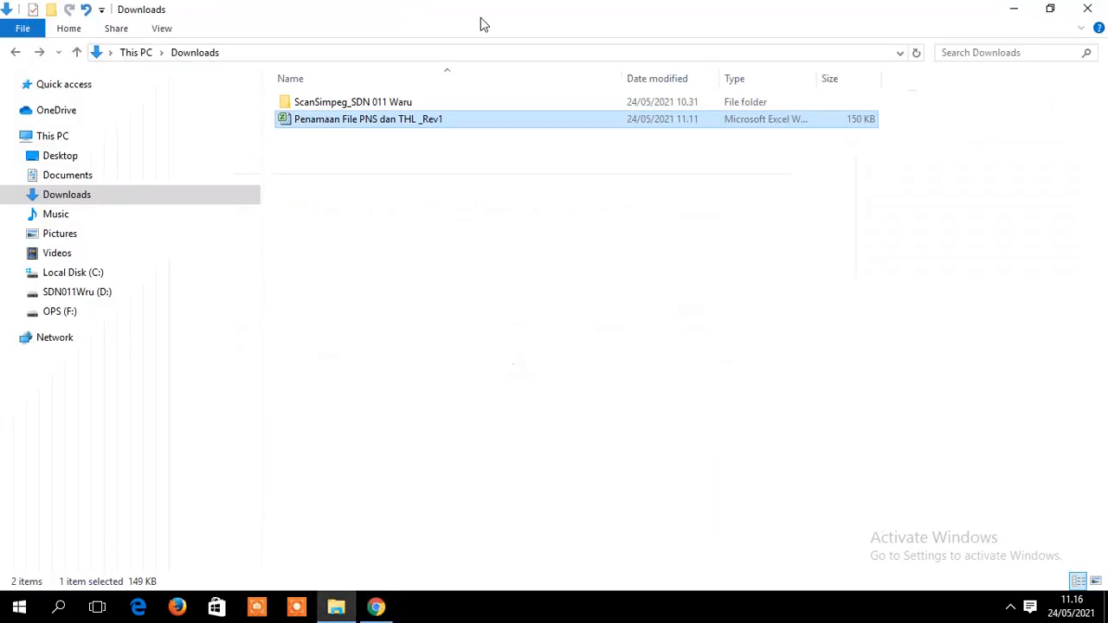
left_click(397, 105)
right_click(397, 105)
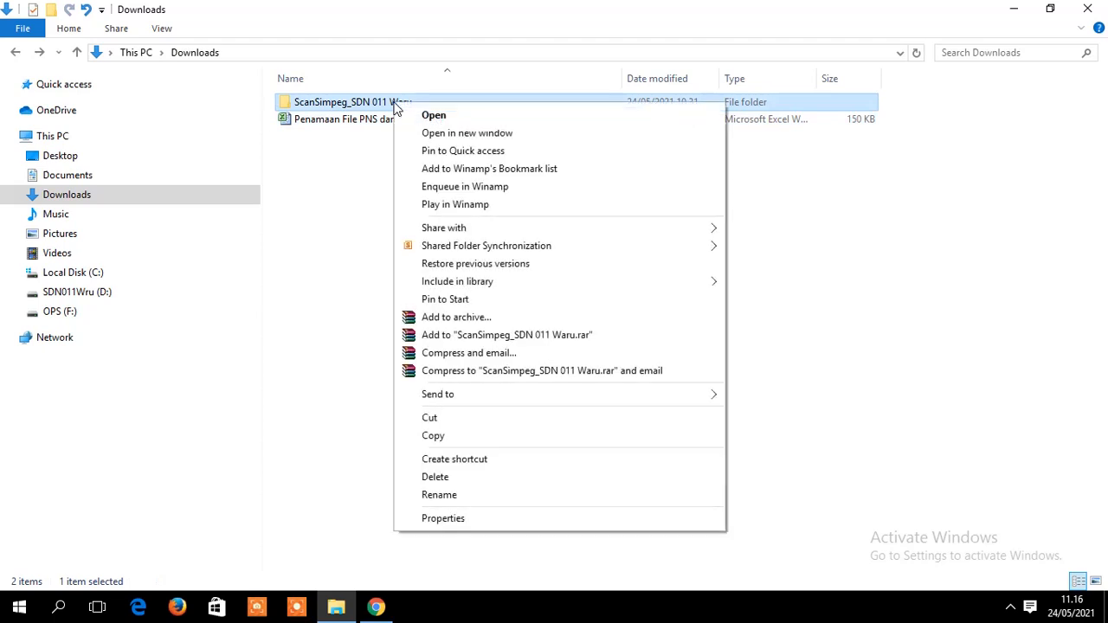
left_click(491, 337)
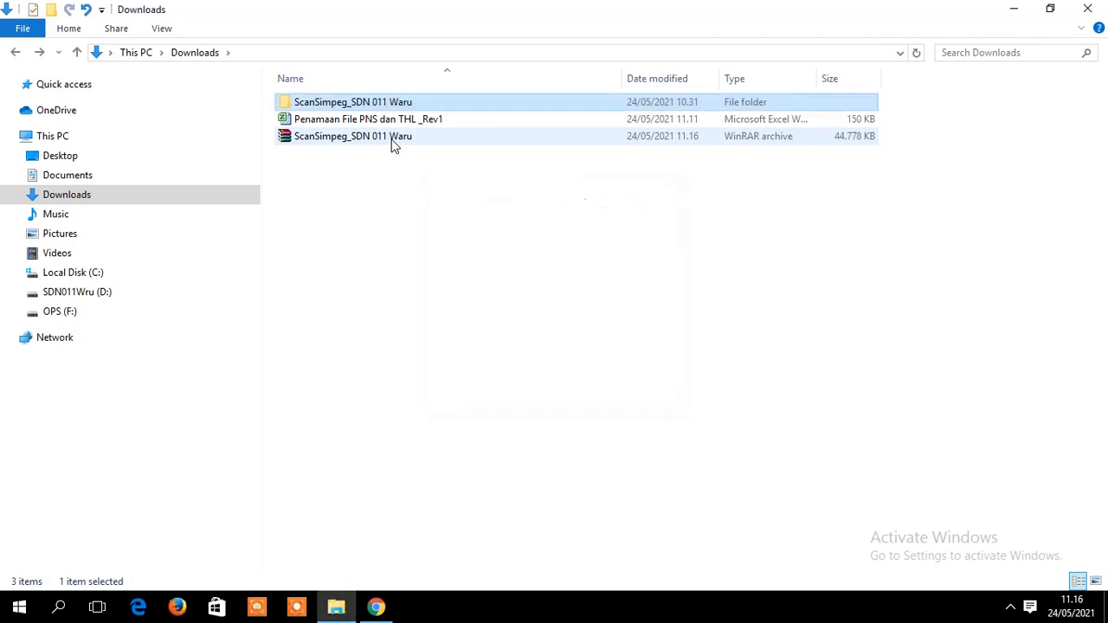
left_click(389, 138)
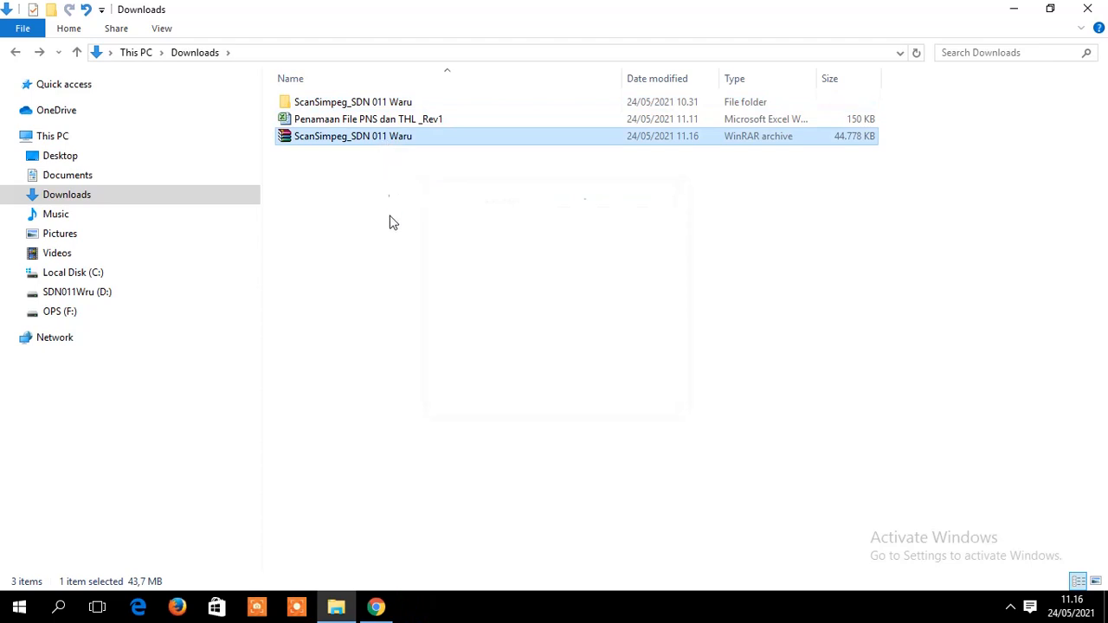
left_click(375, 607)
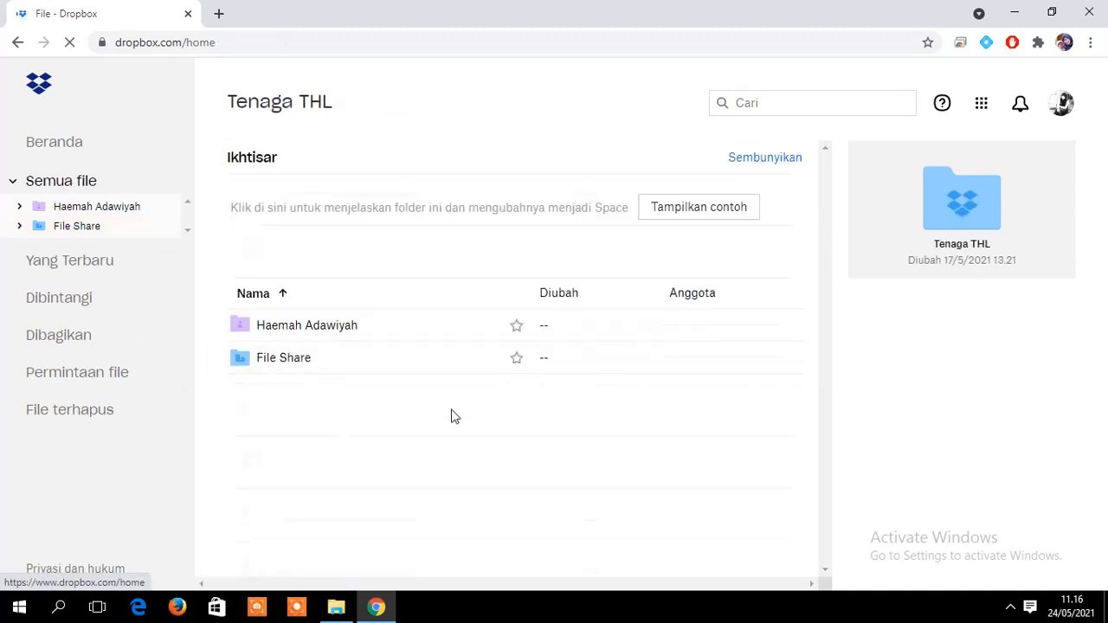
- Open Tenaga THL's File Share folder, listing Connecting data.txt and the ScanSimpeg RAR archive
left_click(291, 362)
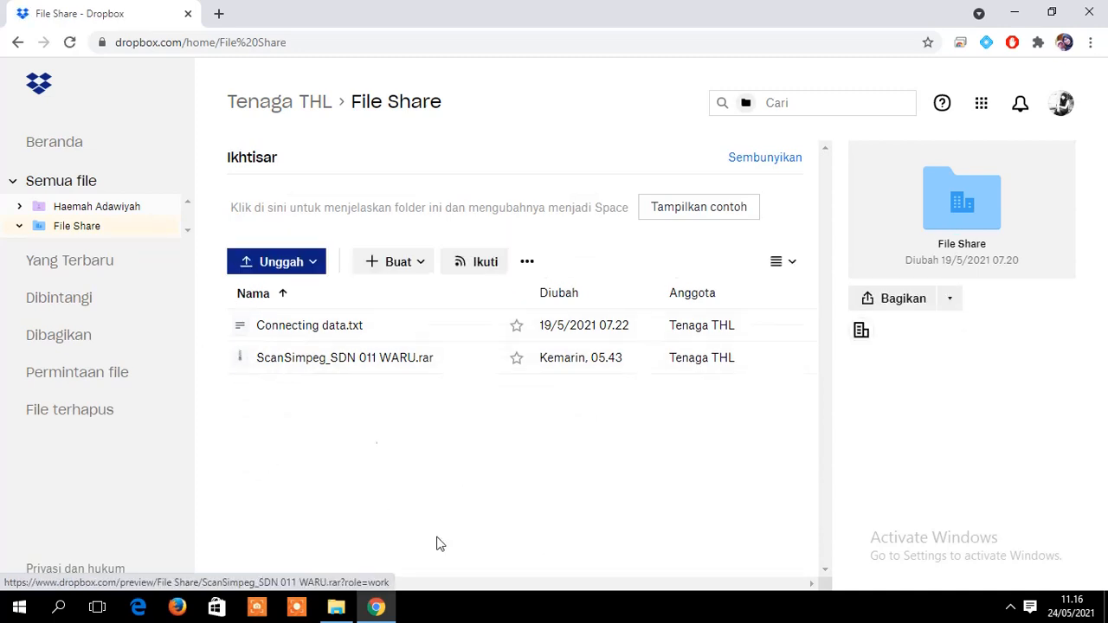
left_click(58, 188)
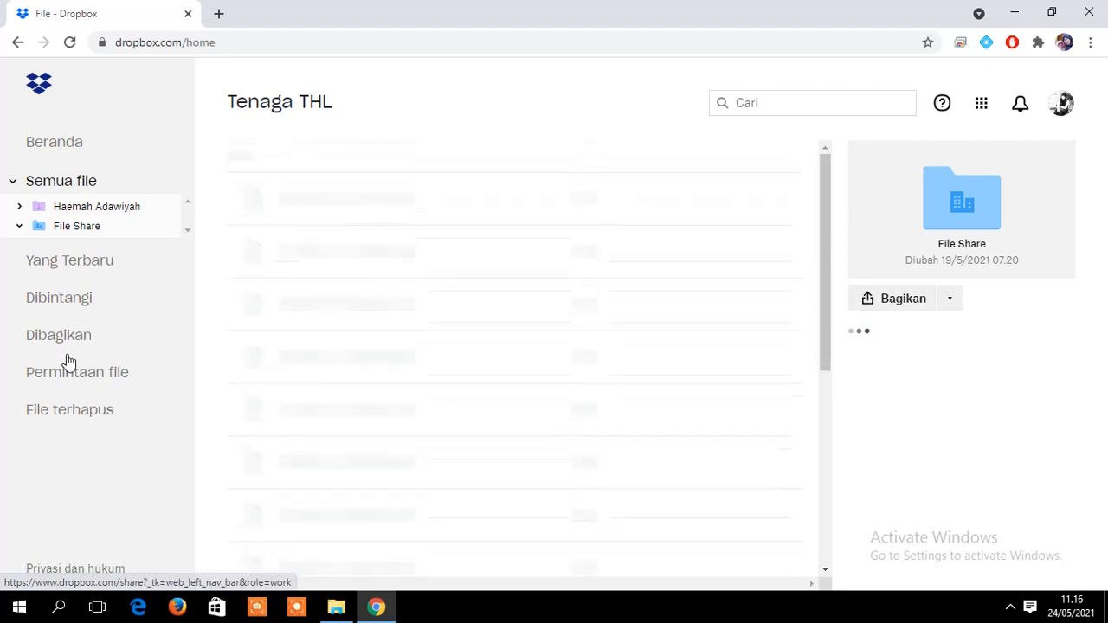
left_click(81, 228)
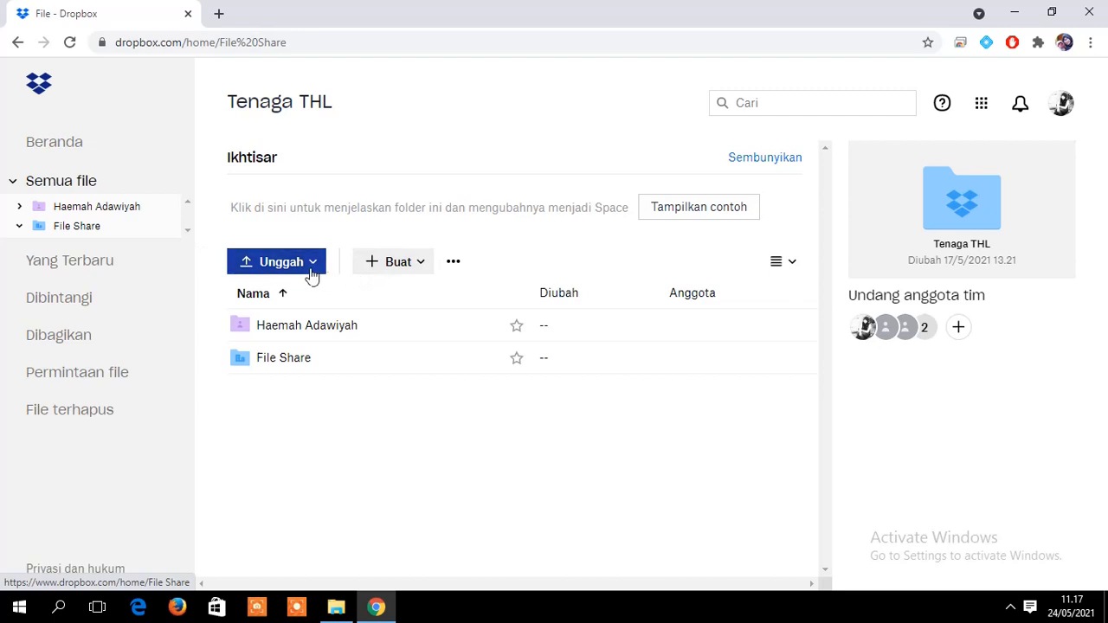
left_click(269, 362)
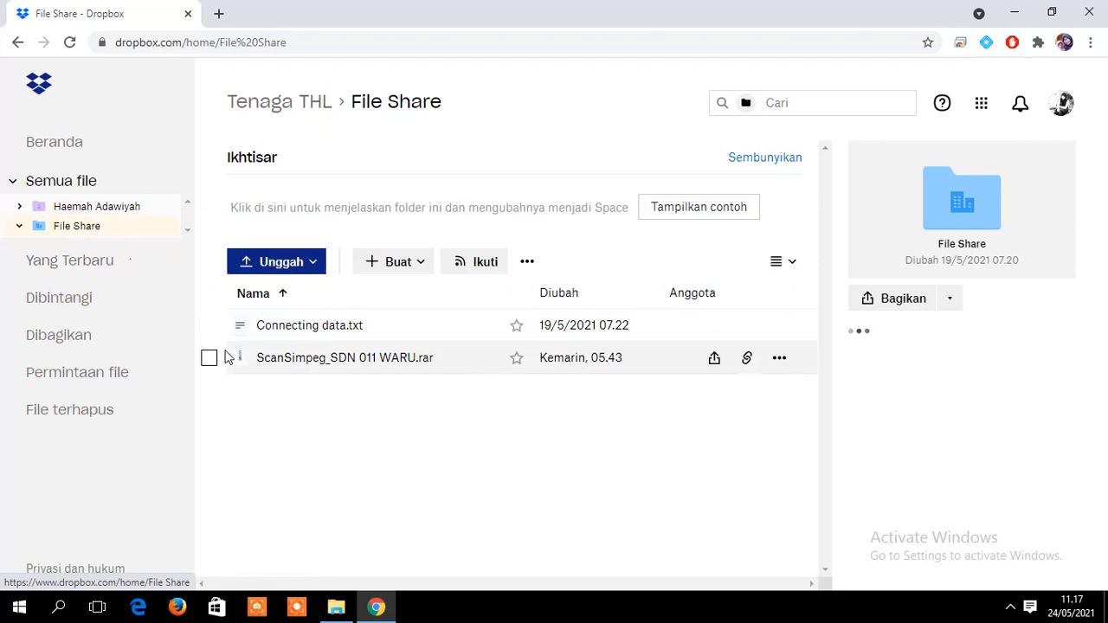
- Pick the ScanSimpeg_SDN 011 Waru archive from Downloads via Unggah > File, then clear the selection
left_click(313, 264)
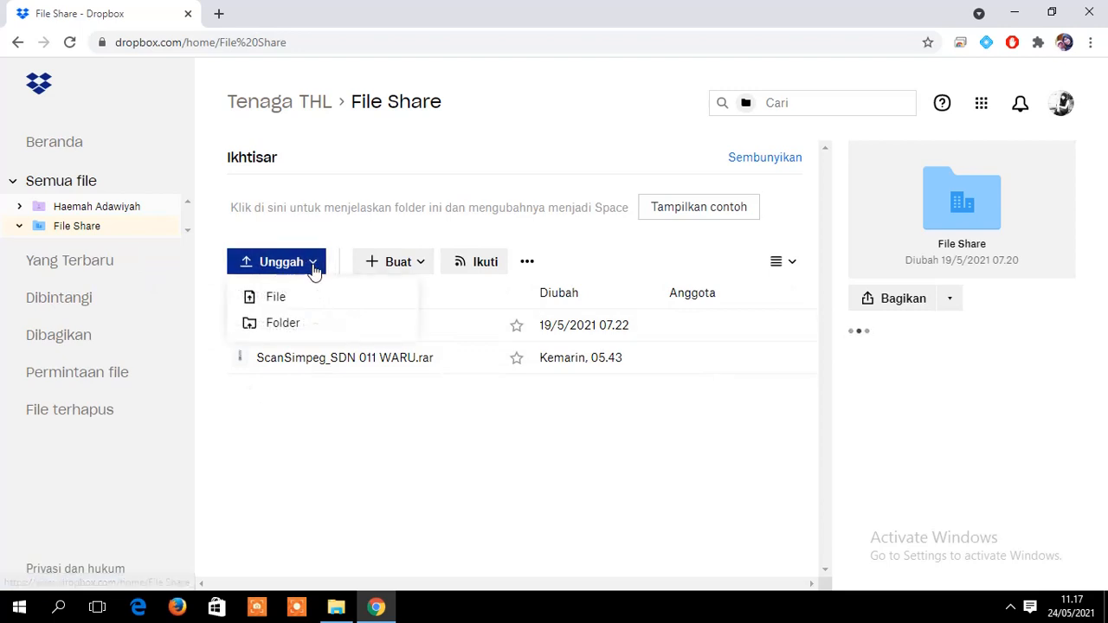
left_click(274, 304)
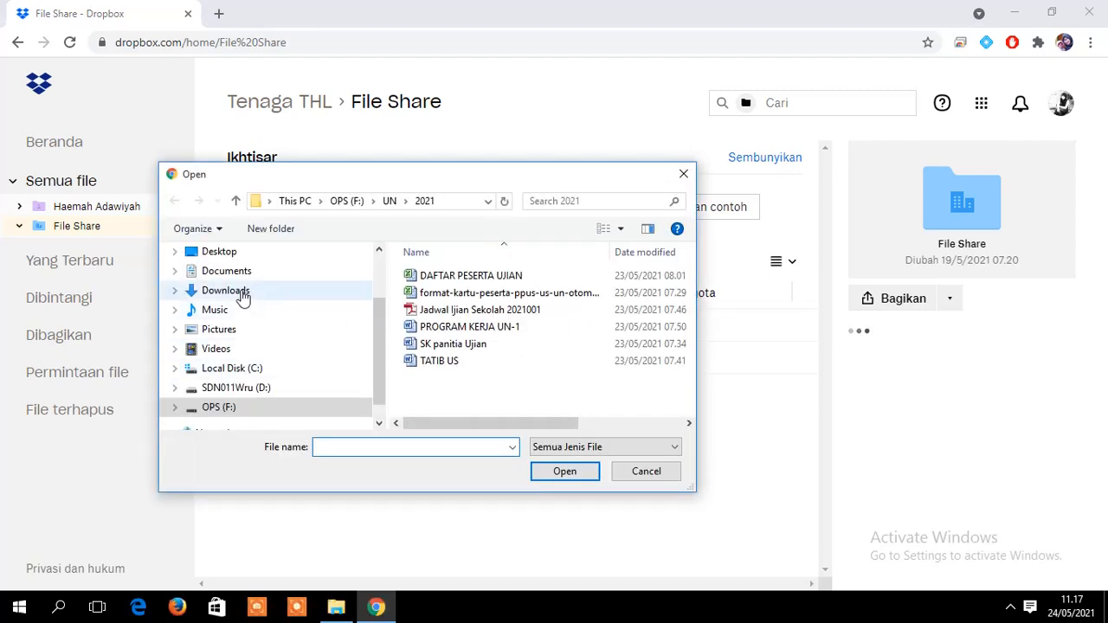
left_click(225, 291)
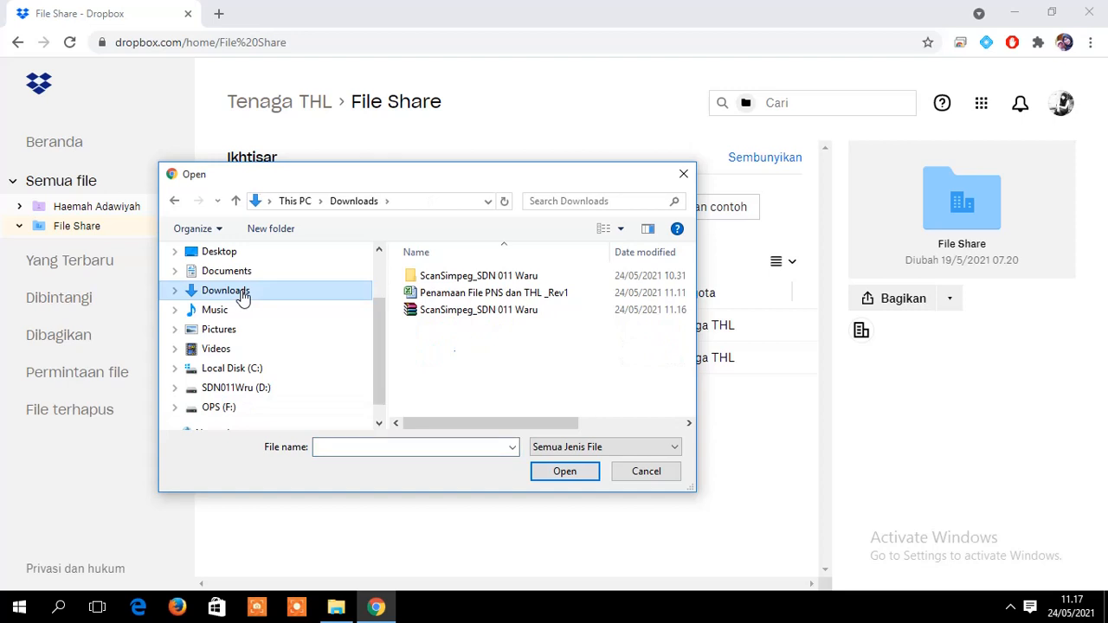
double_click(484, 313)
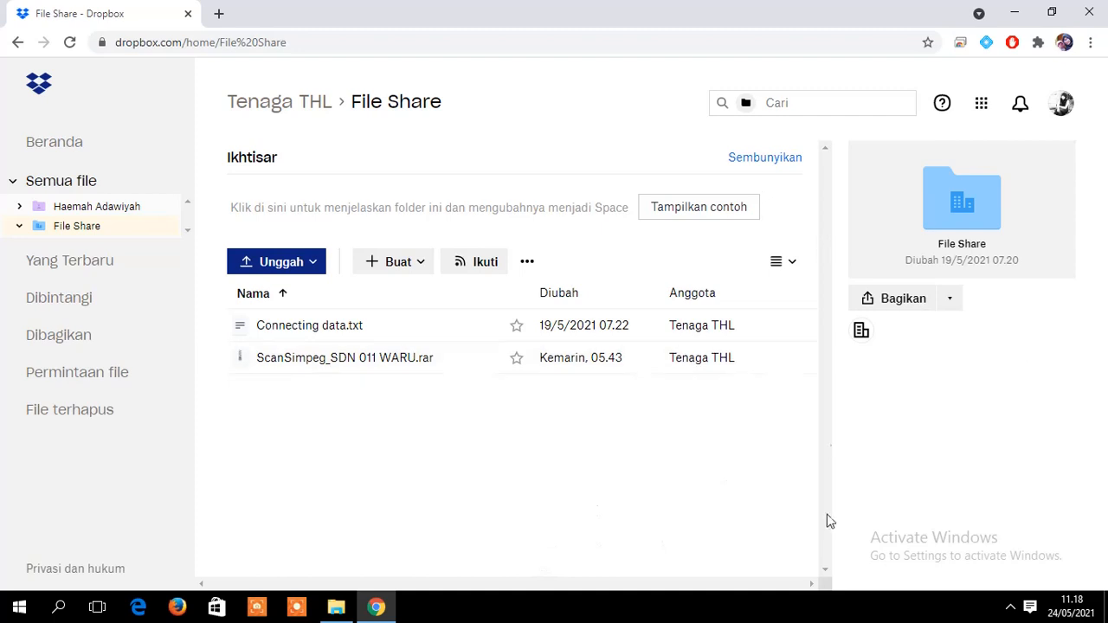
key("Down")
key("Down")
key("Up")
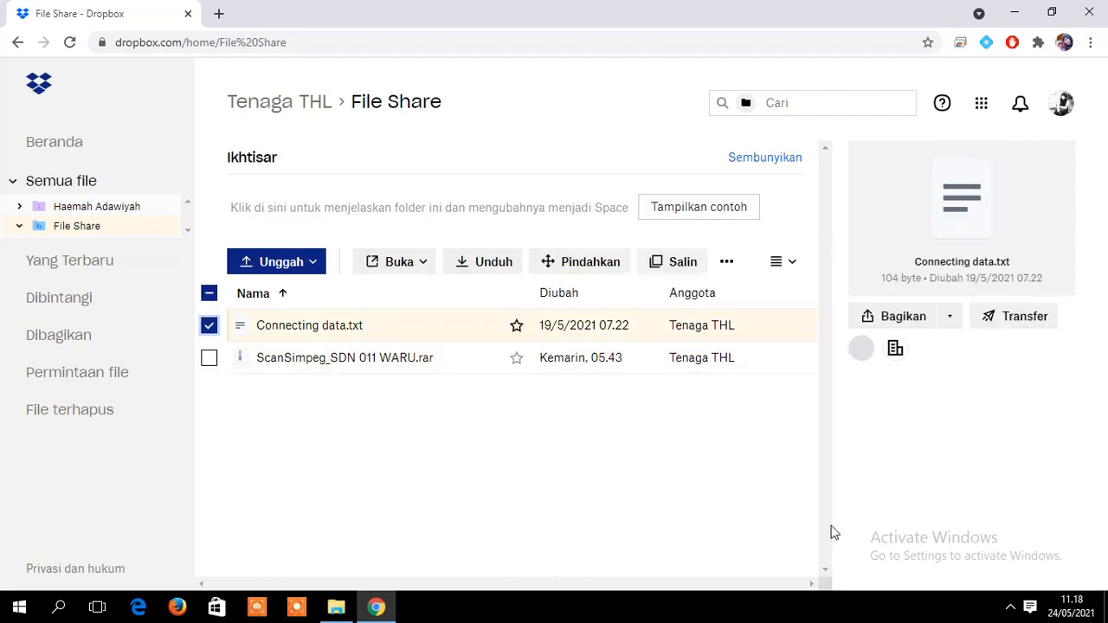
left_click(364, 441)
- Reselect ScanSimpeg_SDN 011 Waru.rar via Unggah > File and confirm it for upload
left_click(312, 261)
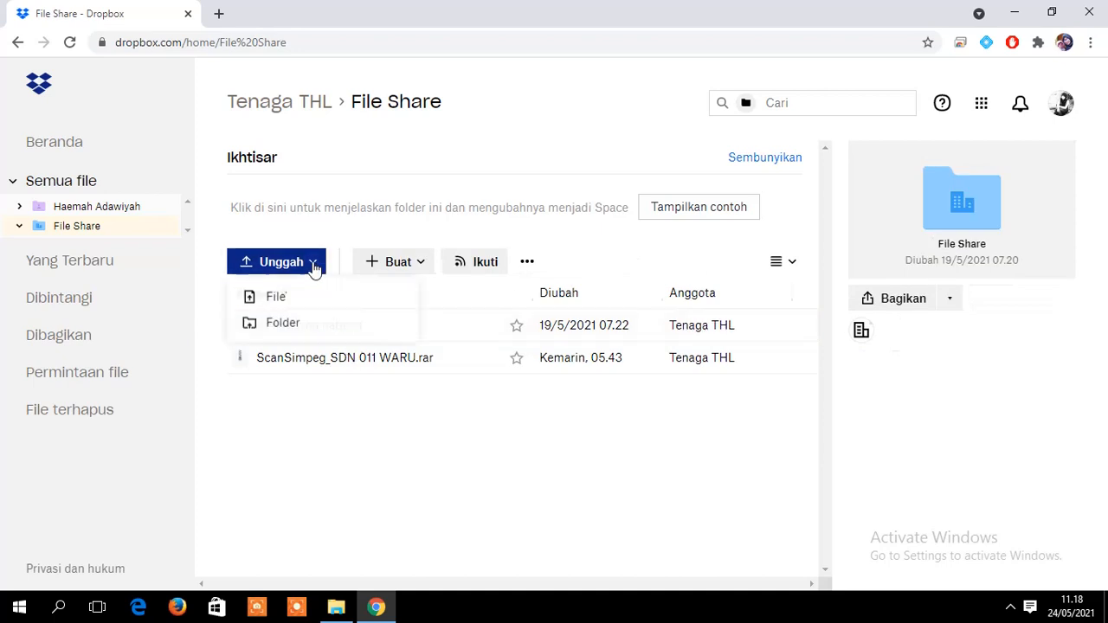
left_click(281, 298)
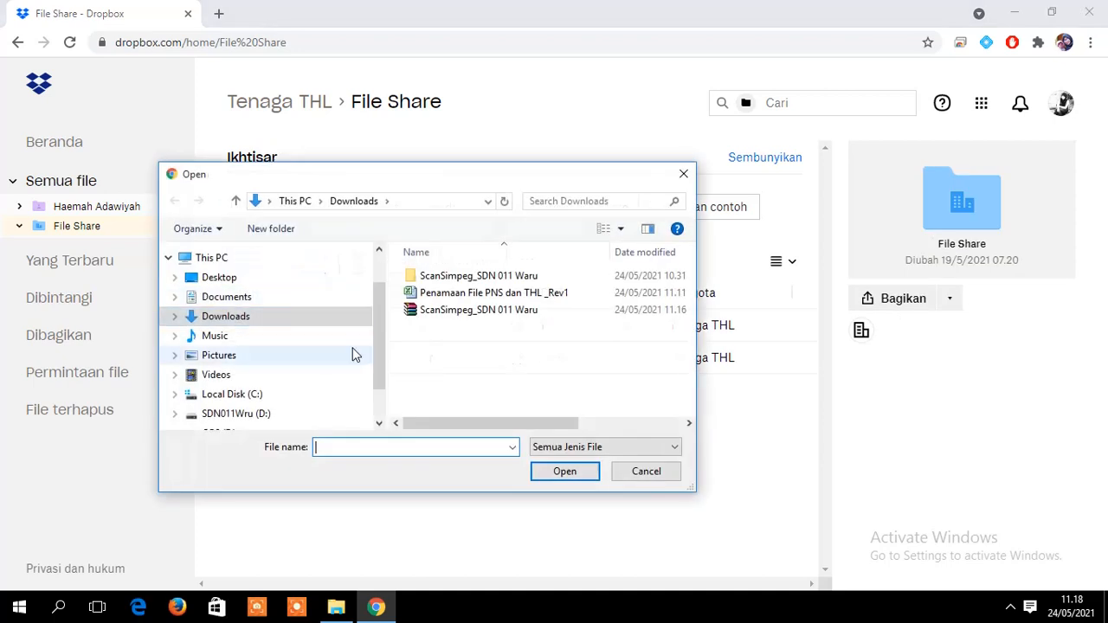
left_click(503, 310)
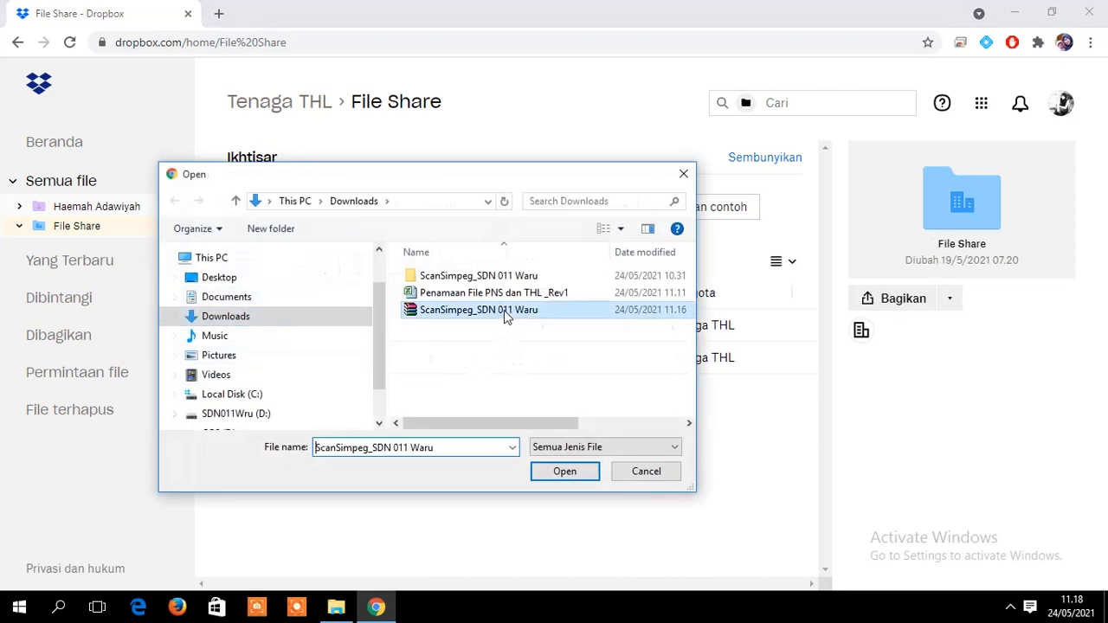
left_click(566, 474)
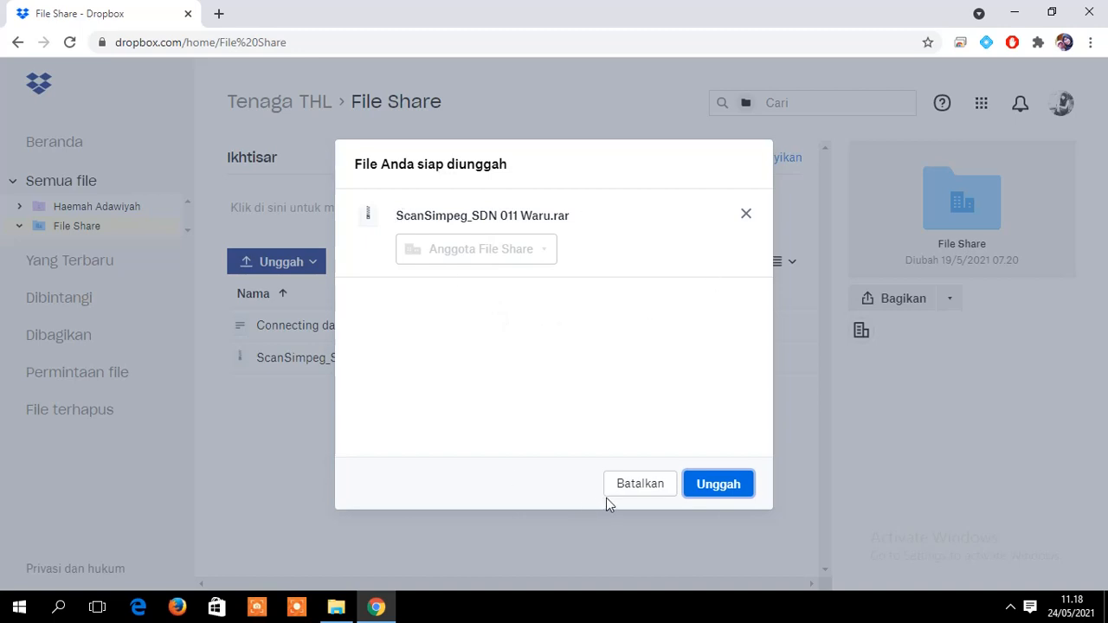
- Upload ScanSimpeg_SDN 011 Waru.rar into File Share and show the Detail unggahan progress panel
left_click(711, 492)
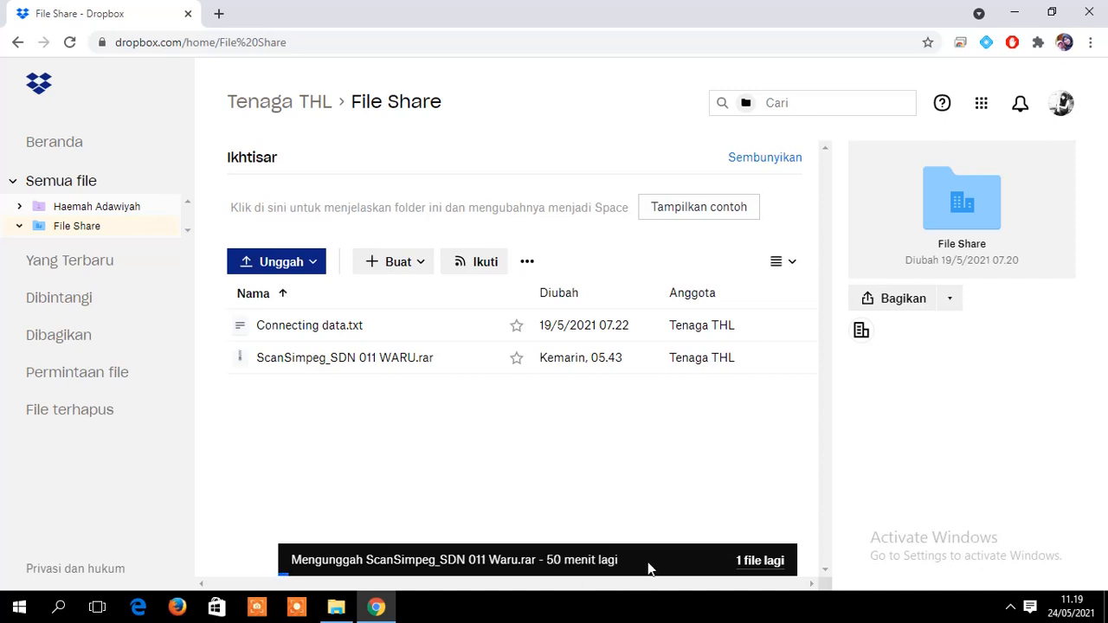
left_click(759, 561)
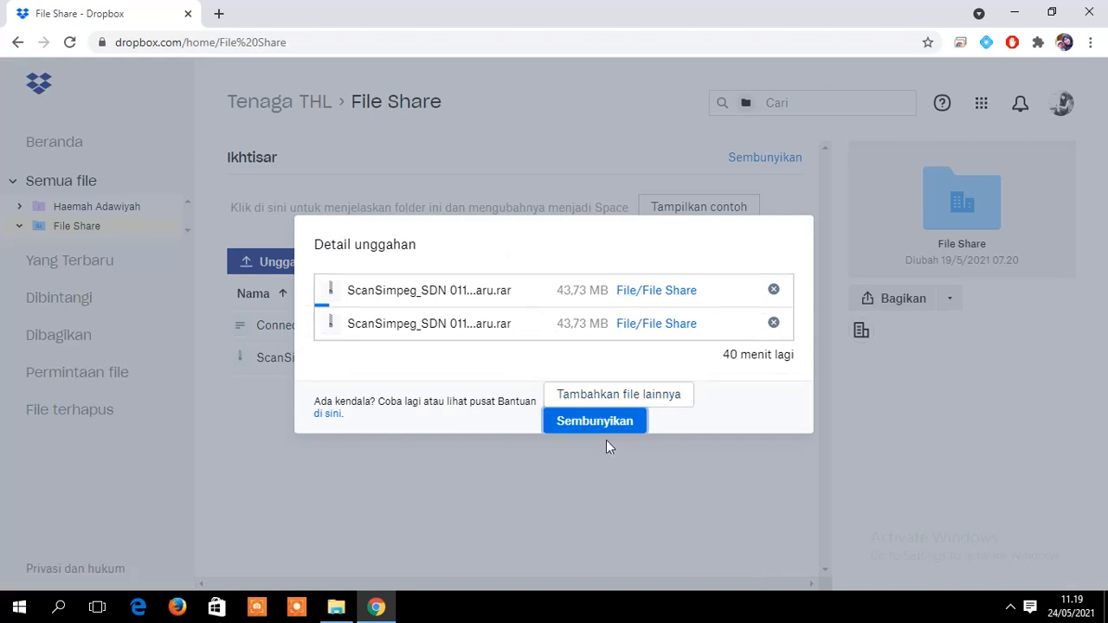
left_click(586, 424)
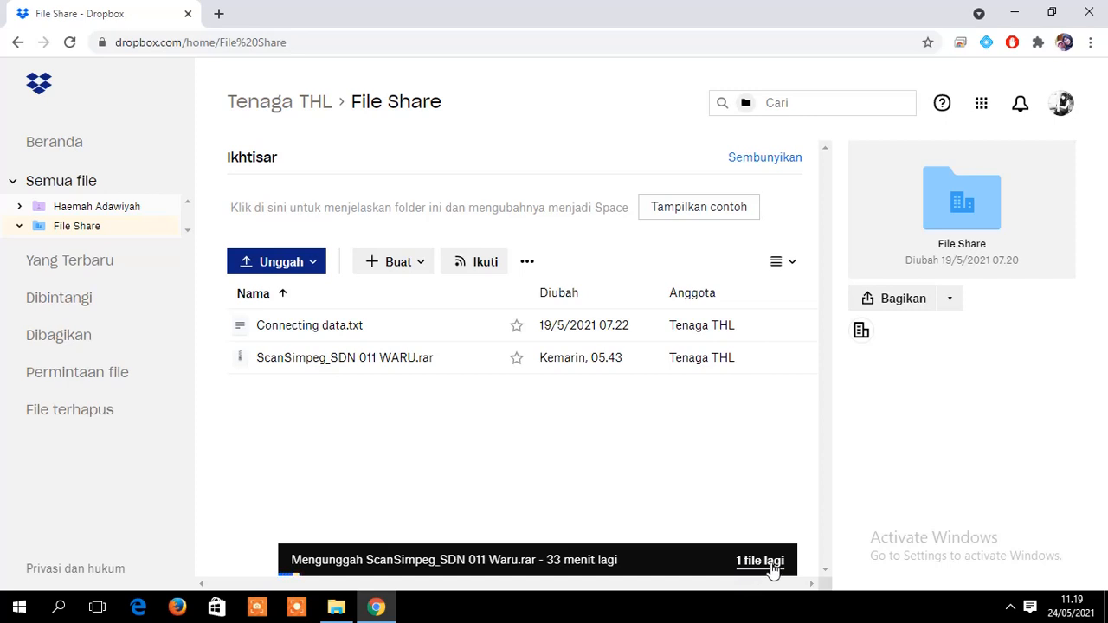
left_click(761, 562)
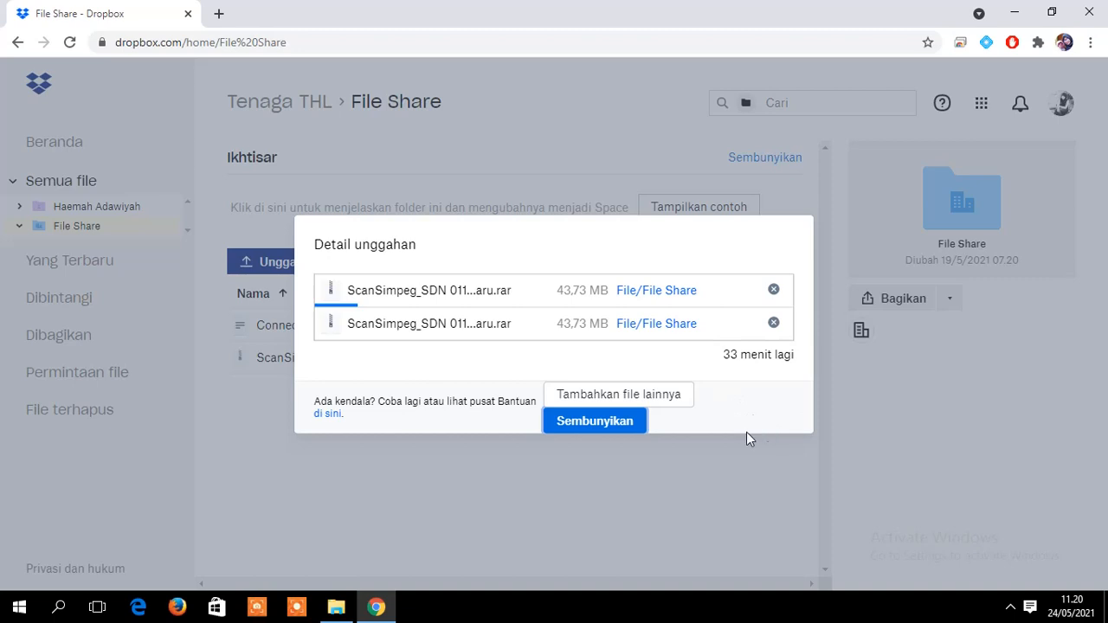
left_click_drag(660, 242, 551, 441)
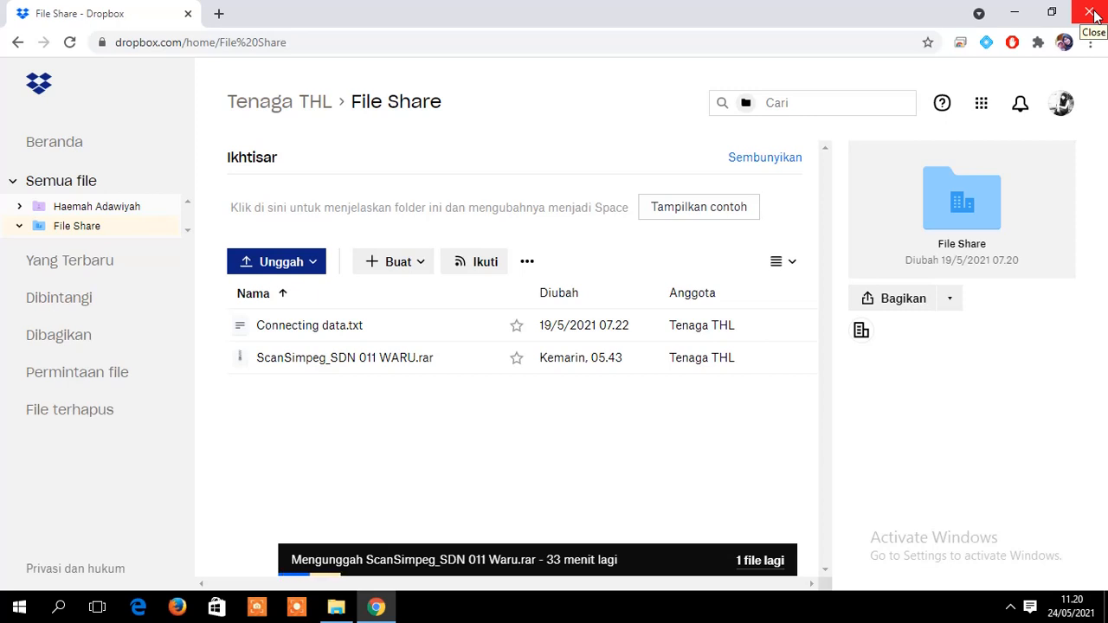
- Cancel closing Chrome so the upload keeps running, then minimize the browser window
left_click(1090, 13)
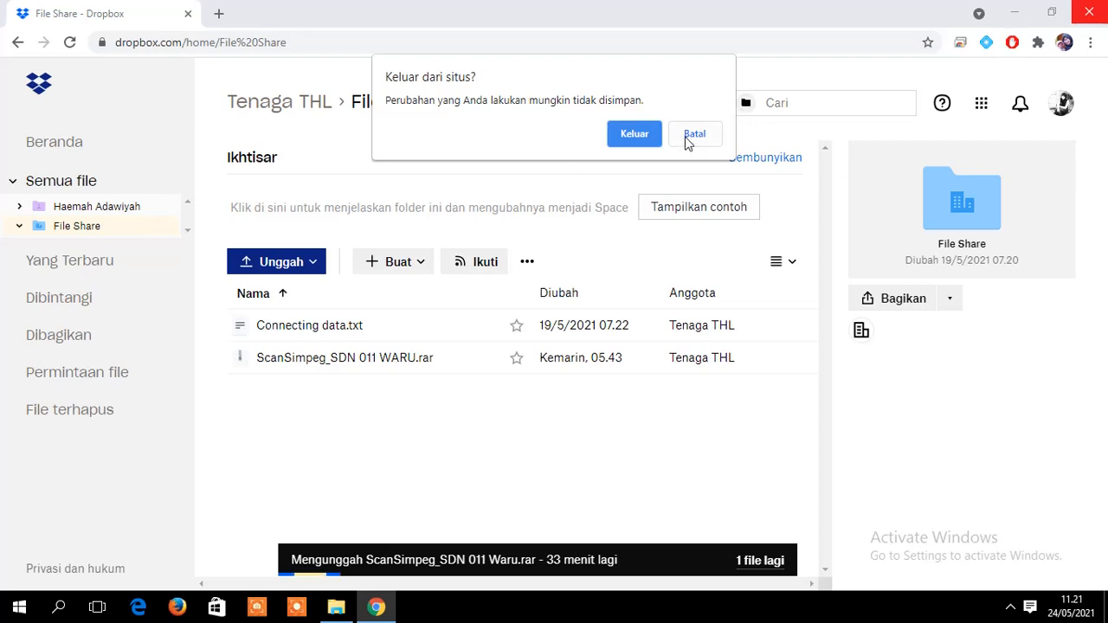
left_click(692, 140)
left_click(1014, 13)
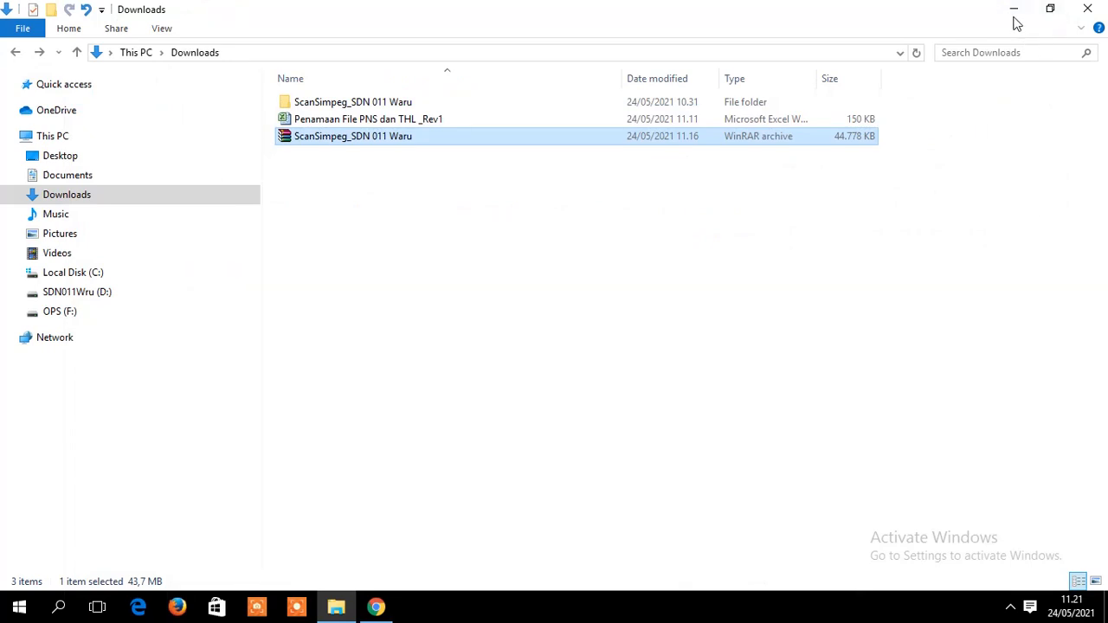
- Minimize File Explorer and bring up the ActivePresenter Recording Toolbar from the system tray
left_click(1014, 15)
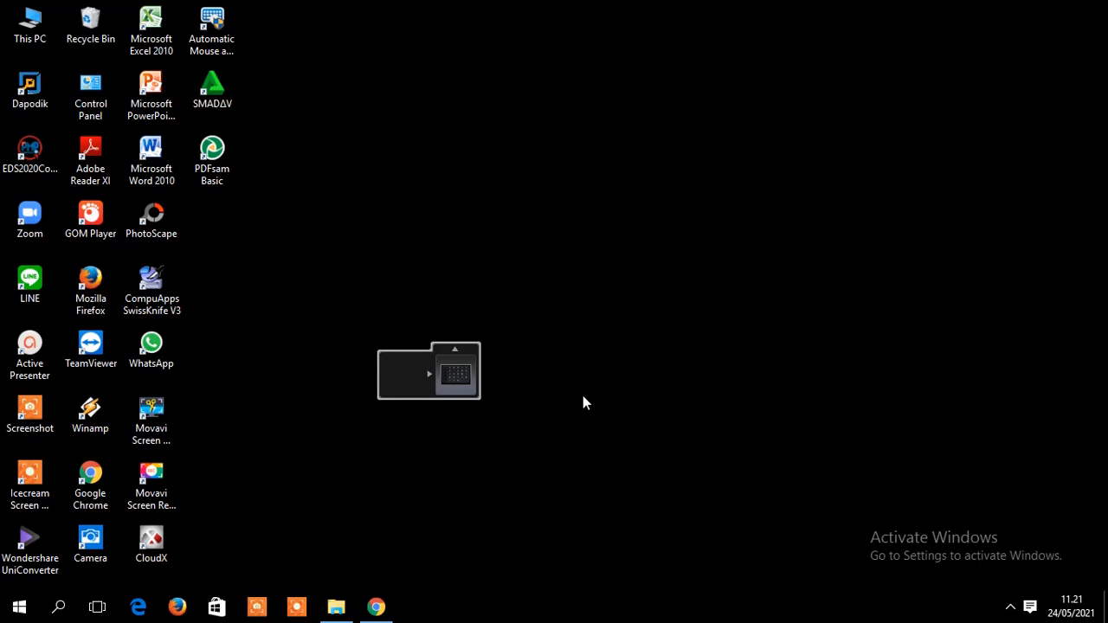
left_click(1010, 608)
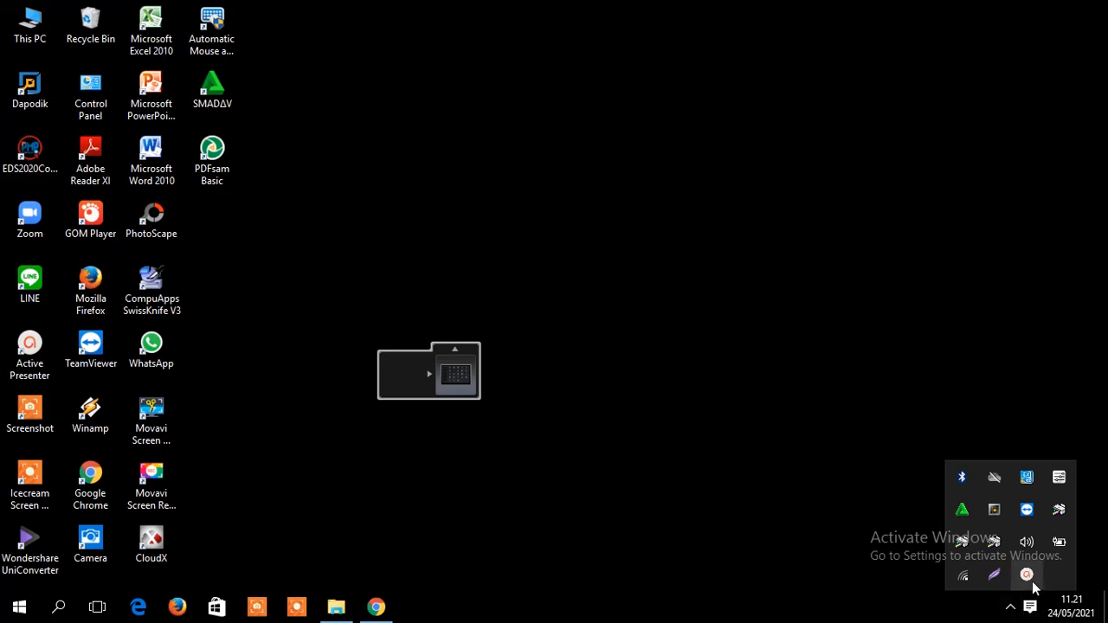
left_click(1027, 576)
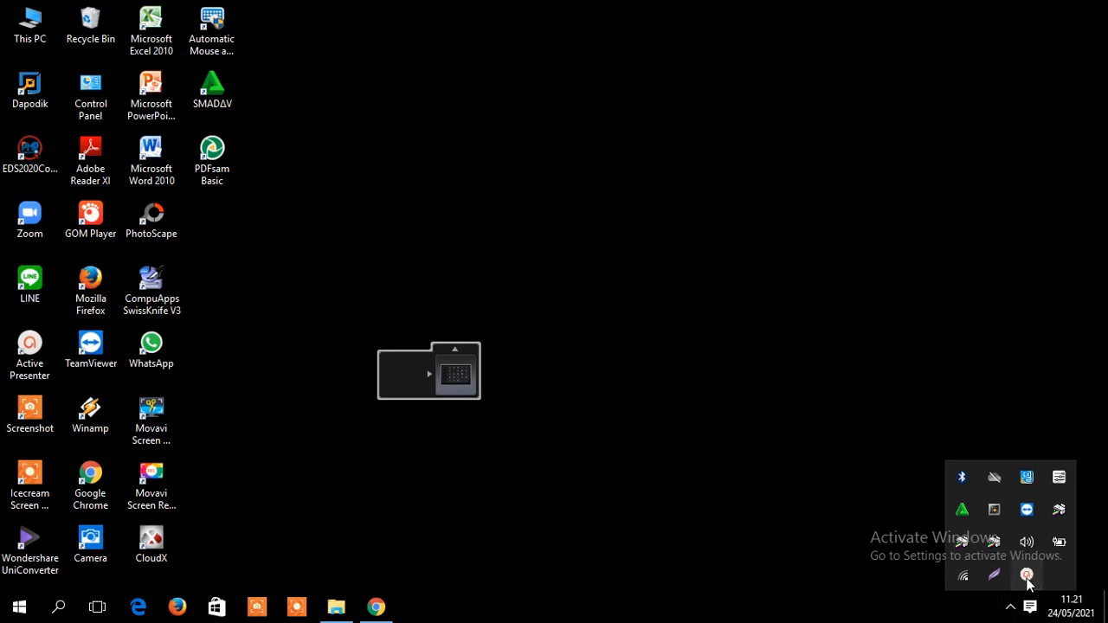